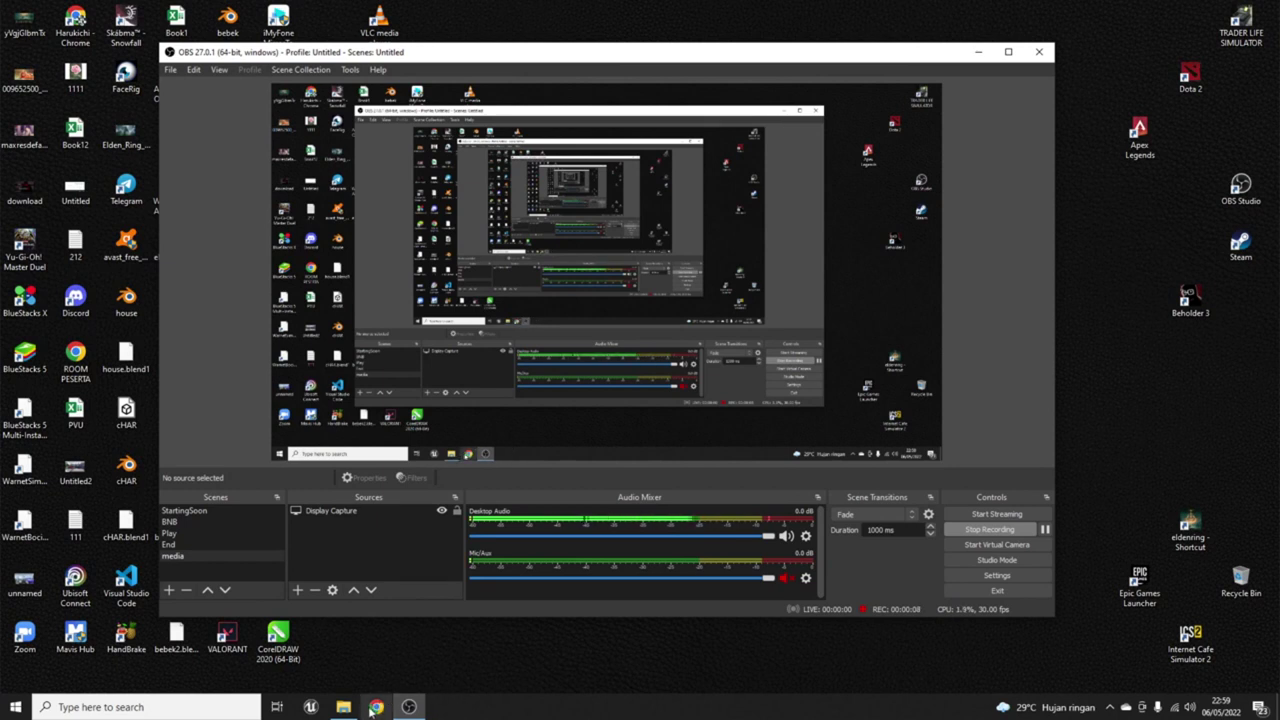
Step: Search Google for 'unreal engine' in Chrome and open the unrealengine.com home page
left_click(367, 708)
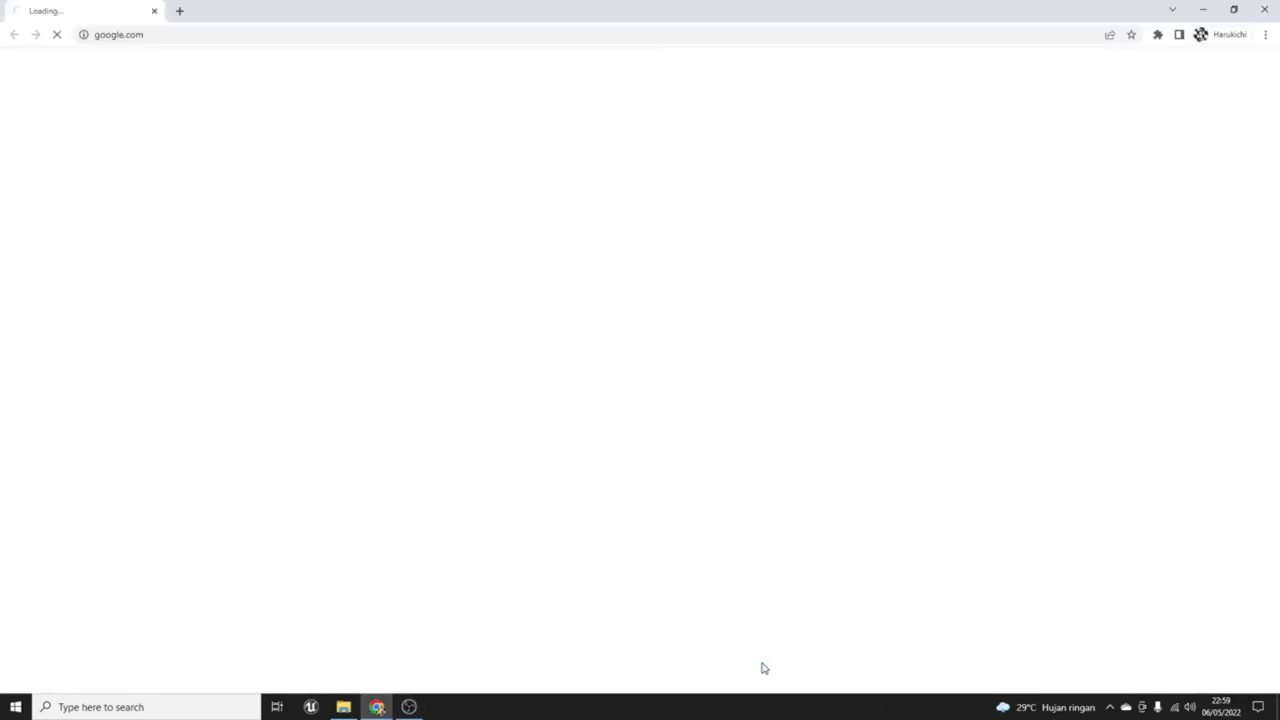
left_click(285, 34)
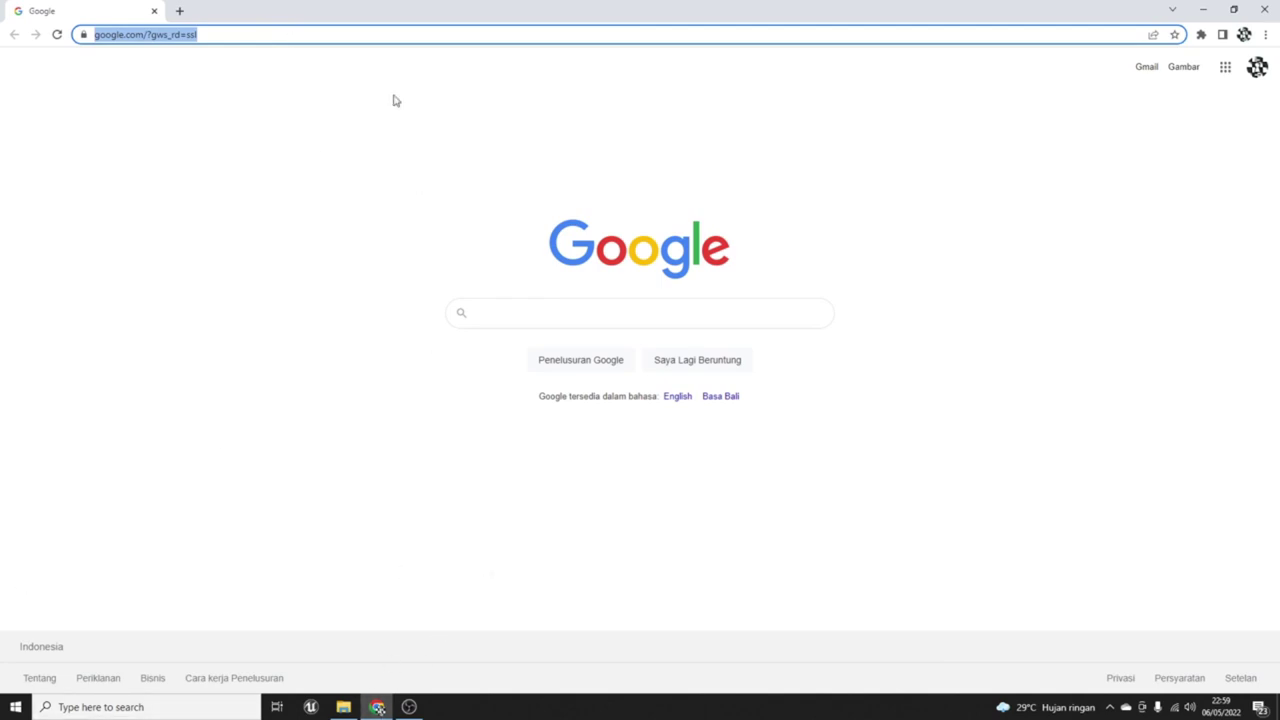
type("unreakl")
key("BackSpace")
key("BackSpace")
type("l")
key("Return")
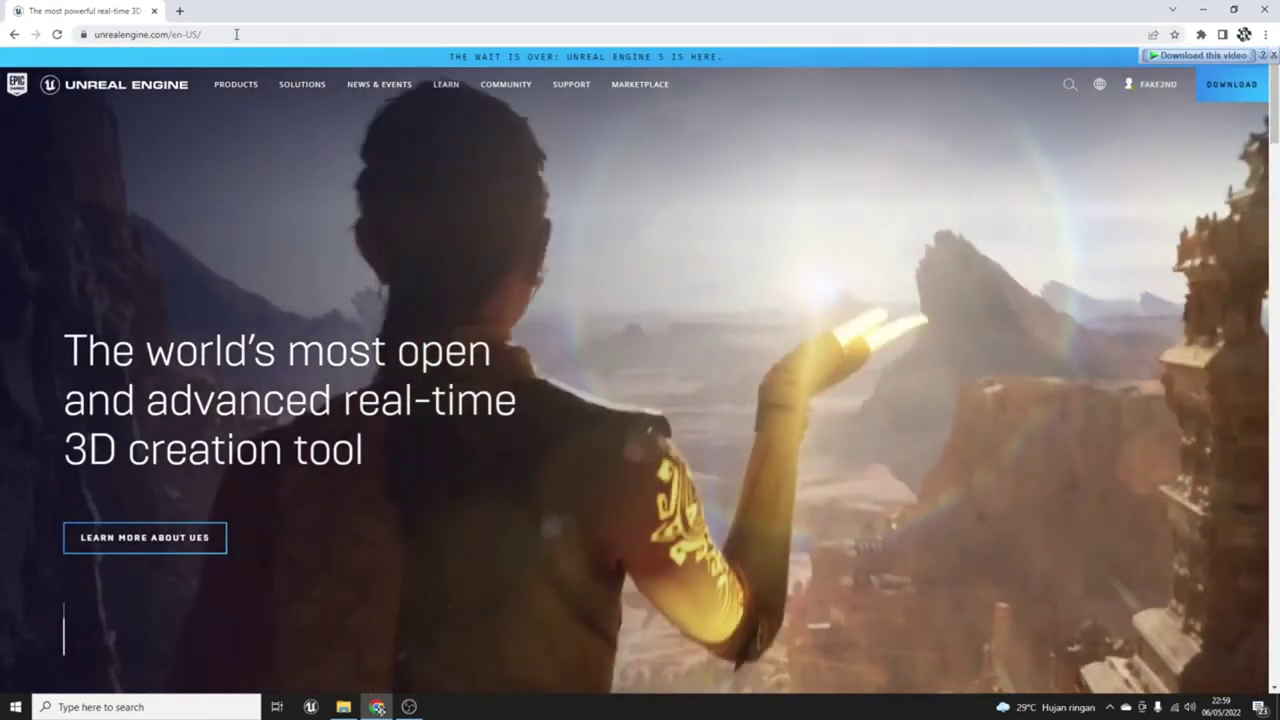
left_click(235, 33)
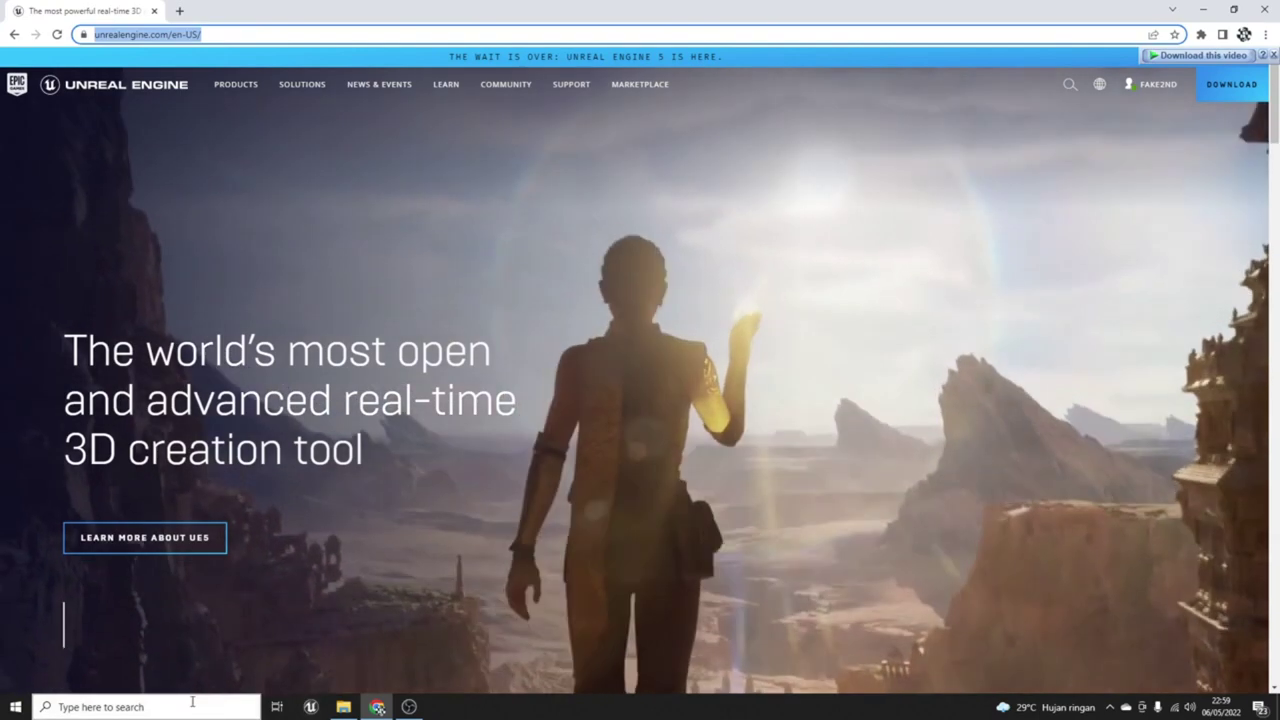
Step: Launch the Epic Games Launcher from Windows search using 'epi'
left_click(180, 703)
type("e")
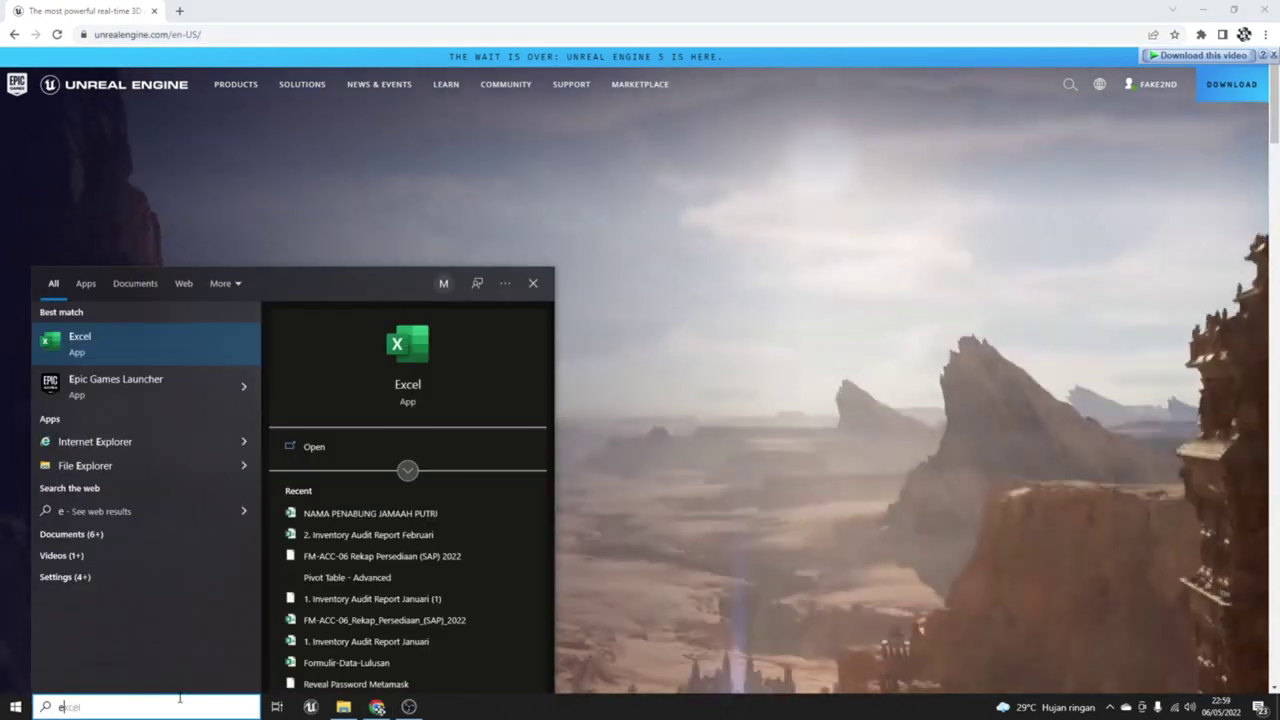
type("pi")
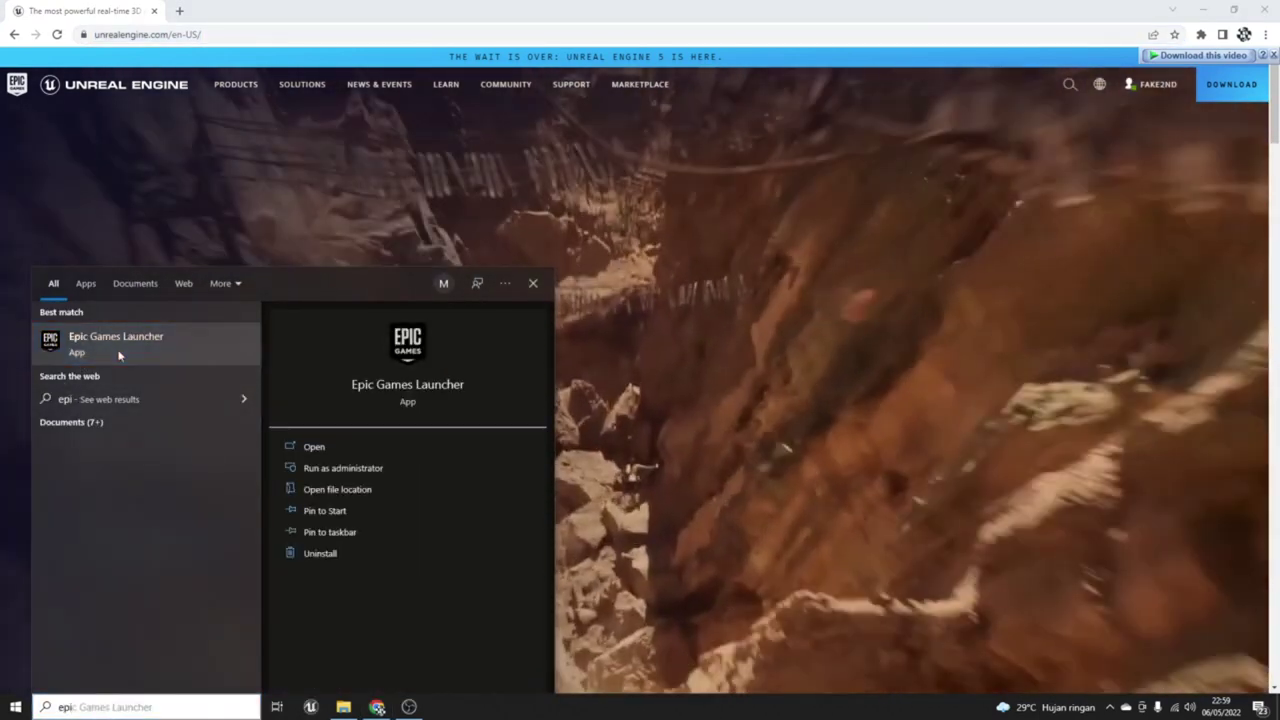
key("Return")
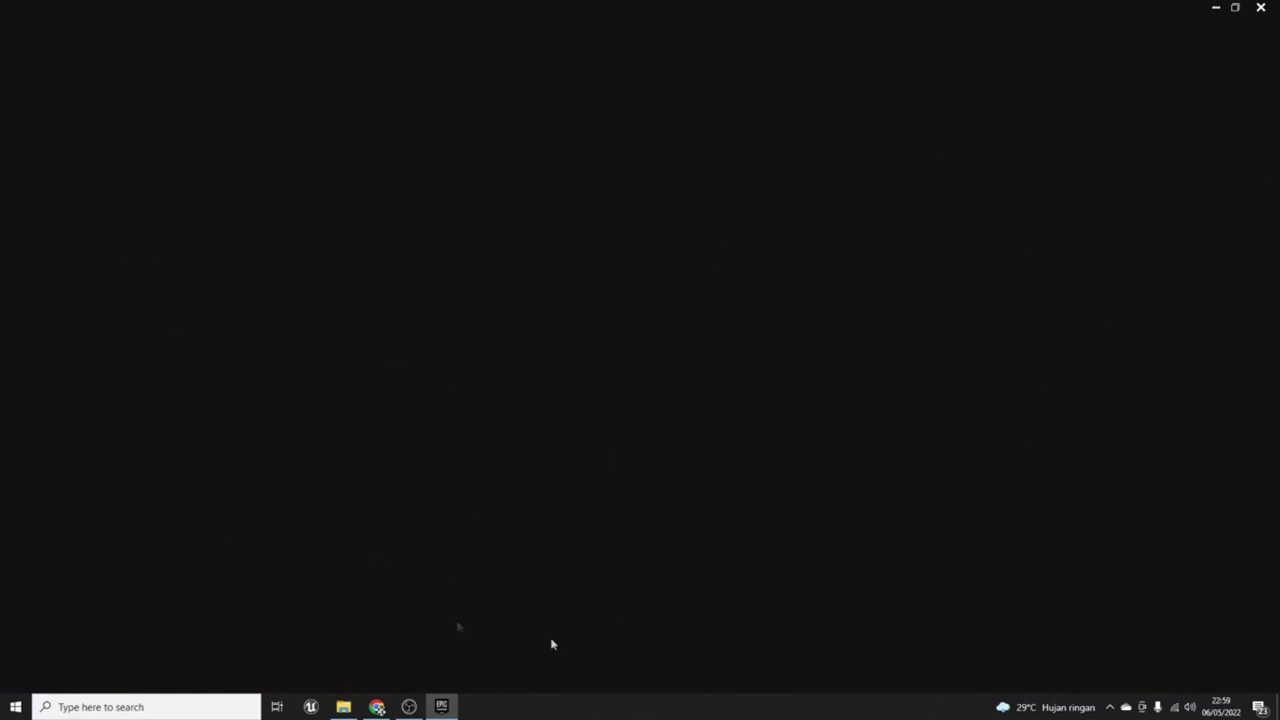
Step: Go to the Unreal Engine download page from the website's DOWNLOAD link
mouse_move(449, 710)
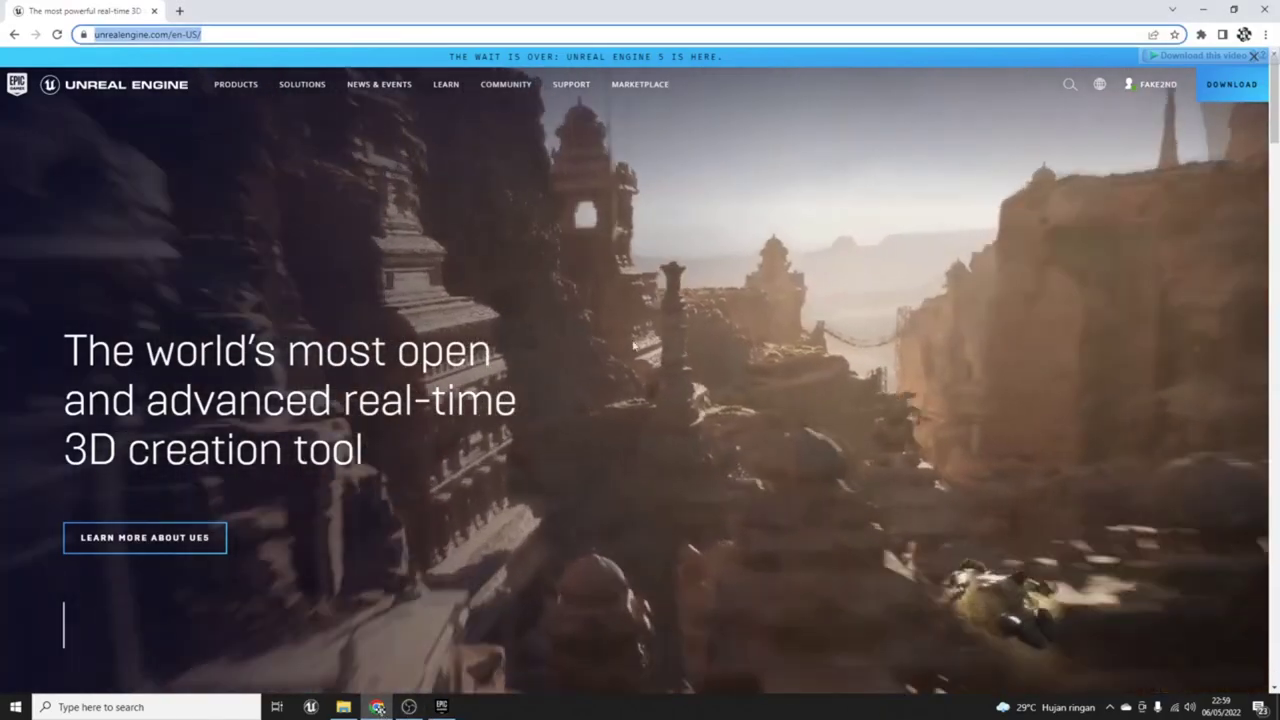
scroll(641, 373, "down", 3)
scroll(641, 373, "up", 3)
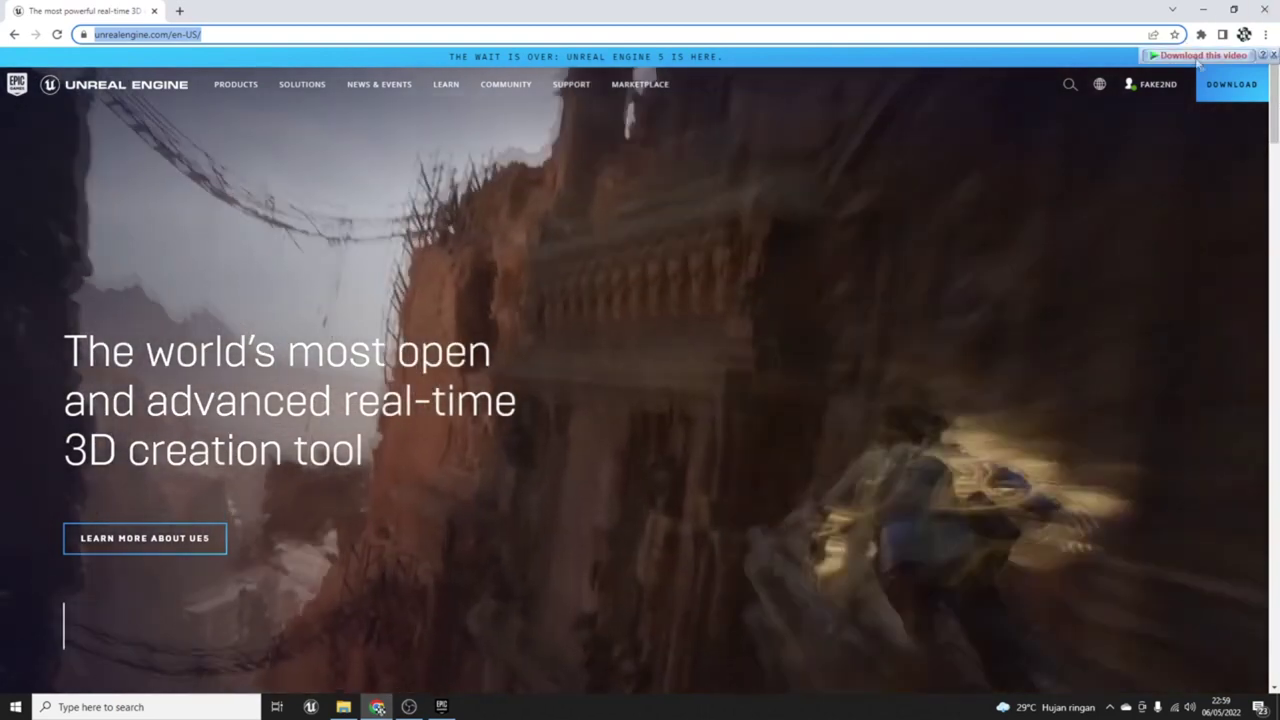
left_click(1222, 84)
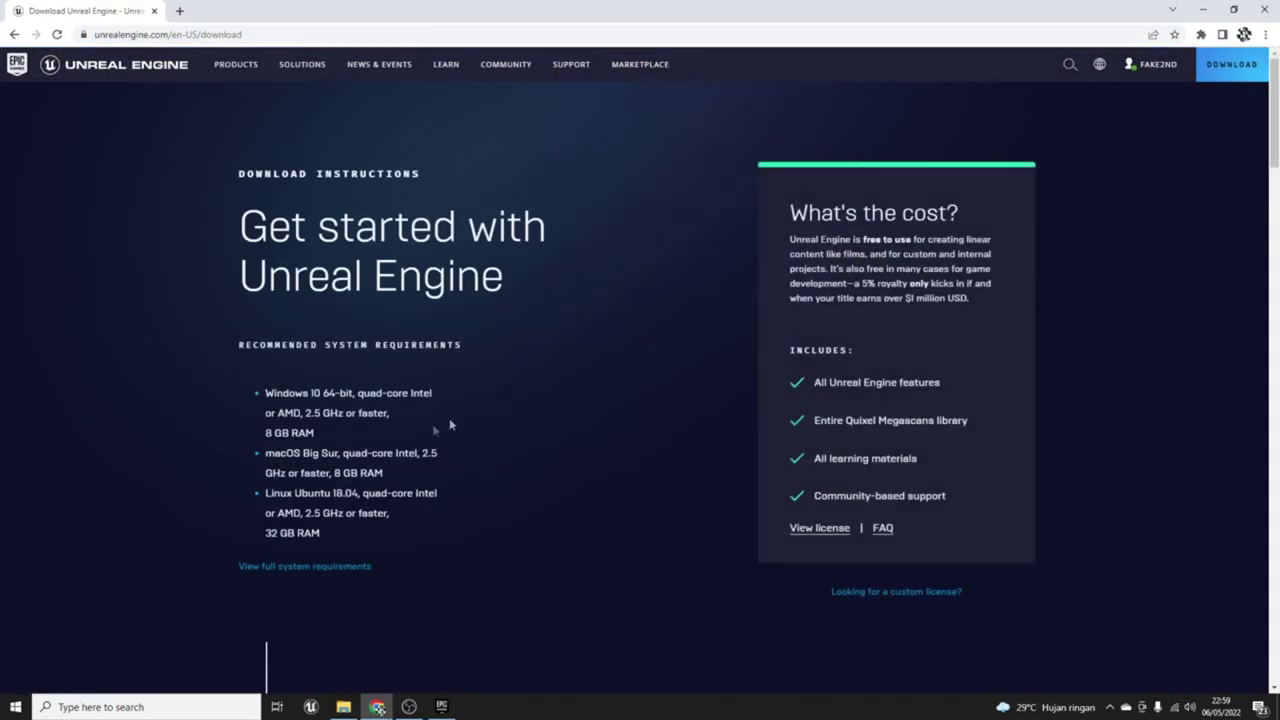
scroll(453, 422, "down", 1)
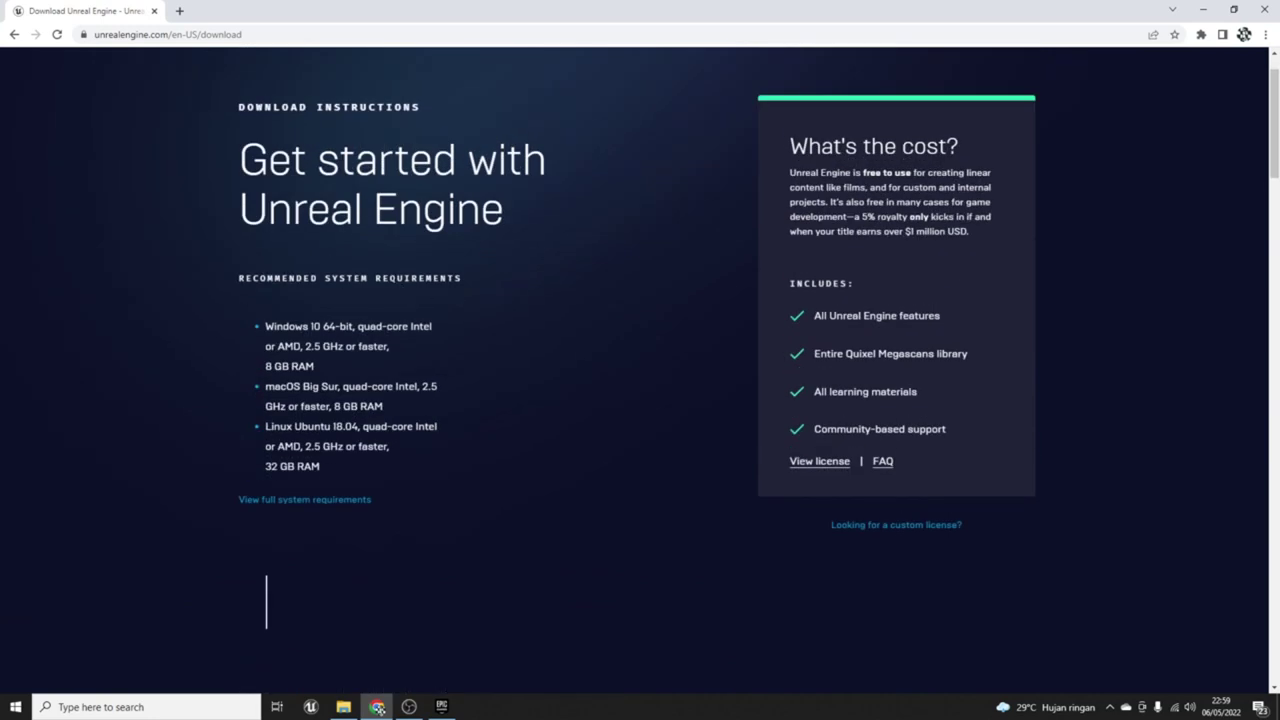
left_click_drag(314, 372, 265, 368)
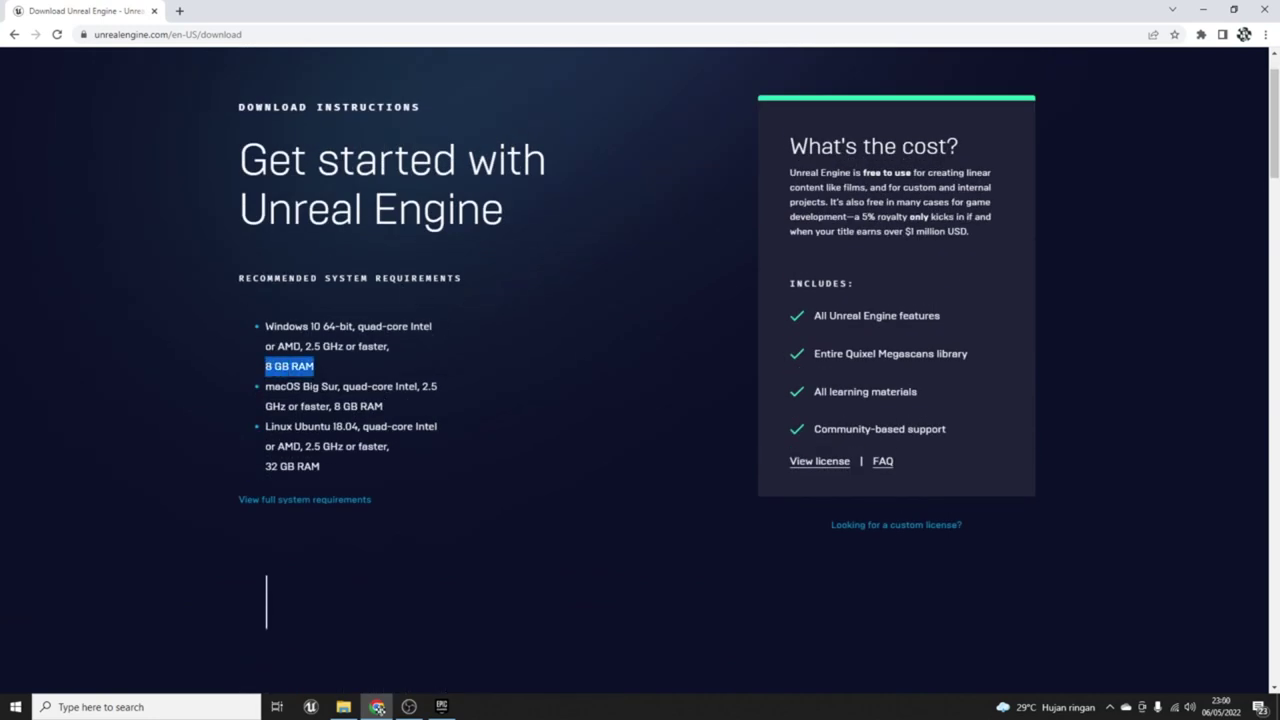
left_click_drag(265, 327, 336, 327)
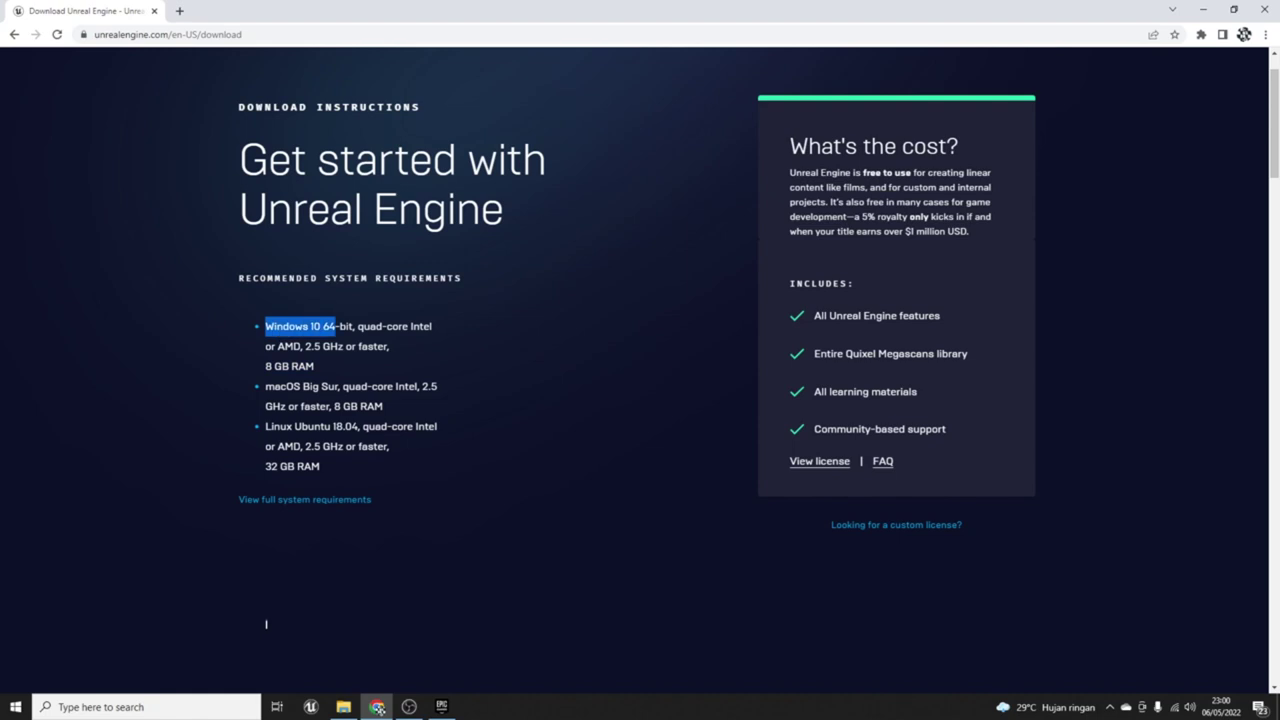
left_click(272, 398)
left_click_drag(287, 390, 433, 406)
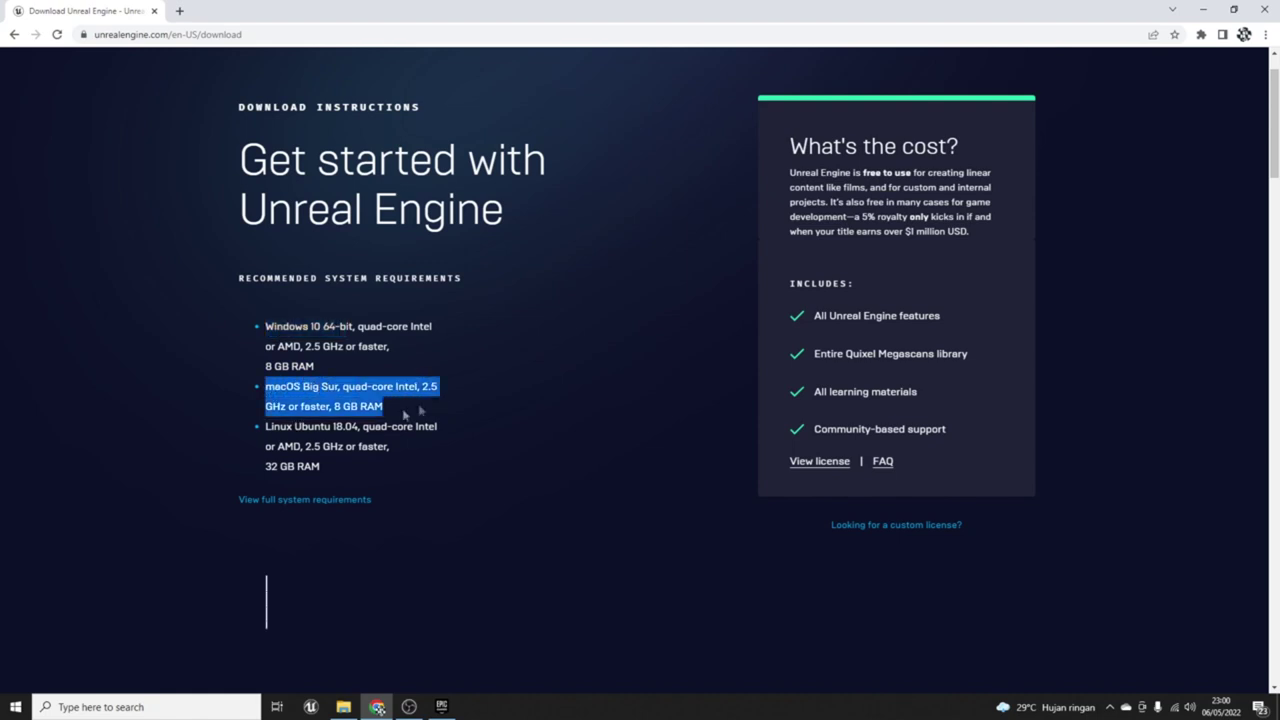
left_click_drag(266, 428, 388, 483)
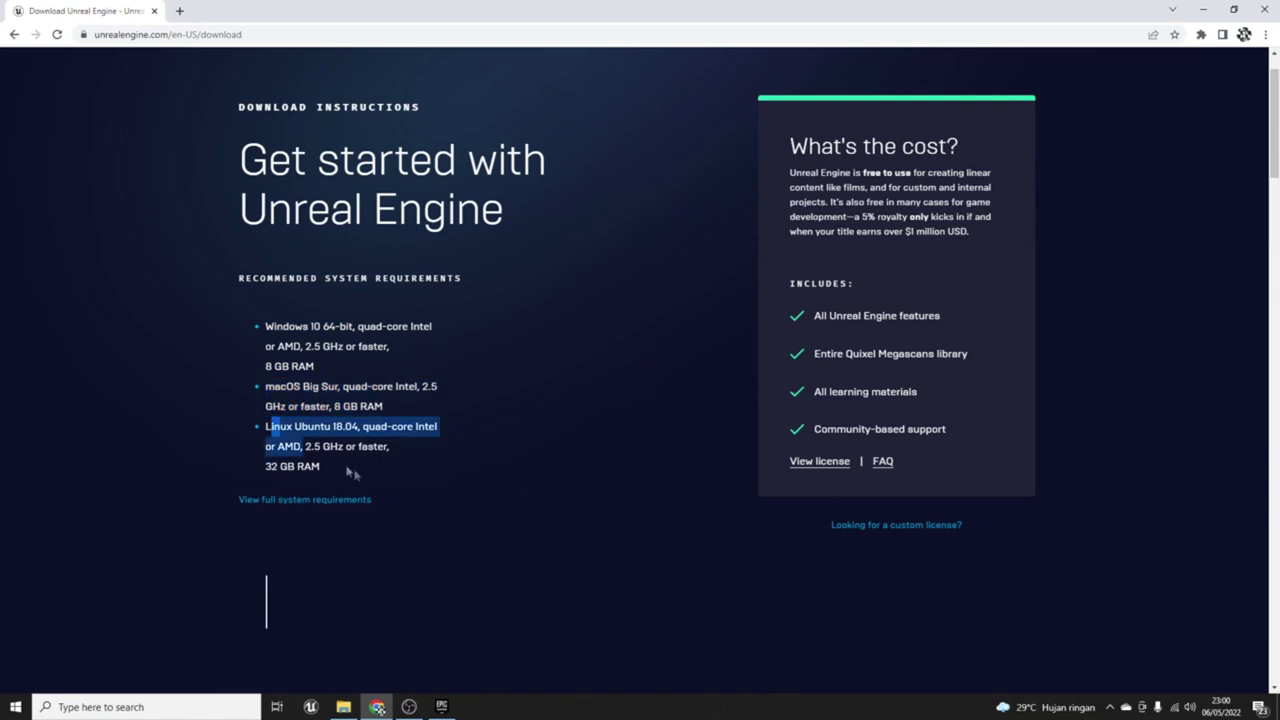
scroll(573, 497, "down", 1)
scroll(573, 497, "down", 1)
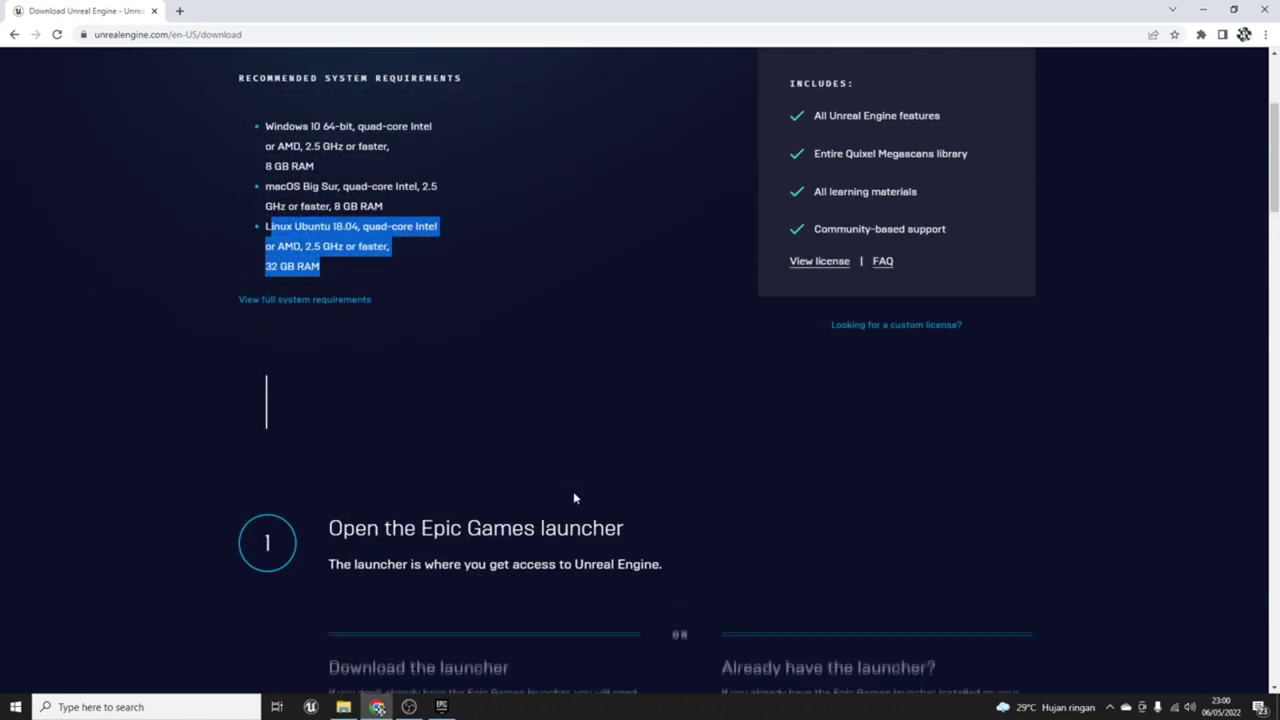
scroll(573, 497, "down", 1)
scroll(573, 497, "down", 2)
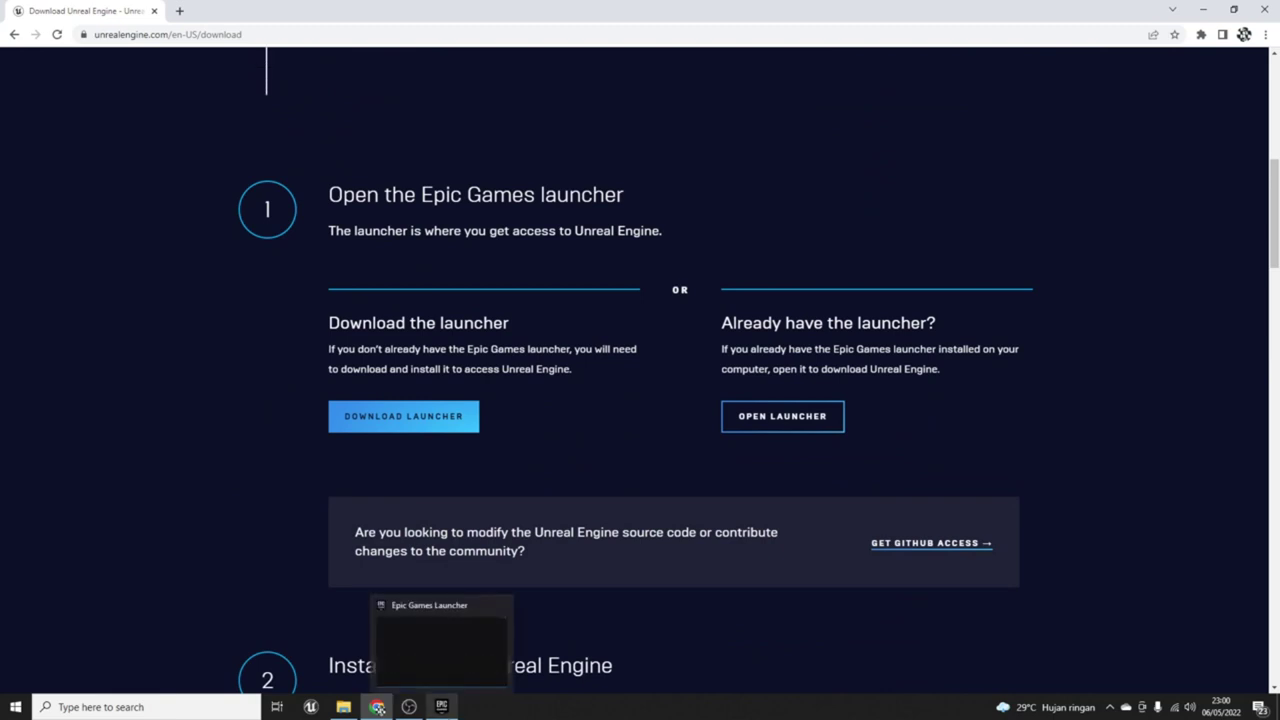
Step: Start Unreal Engine 4.26.0 and bring its Unreal Project Browser to the front
left_click(441, 706)
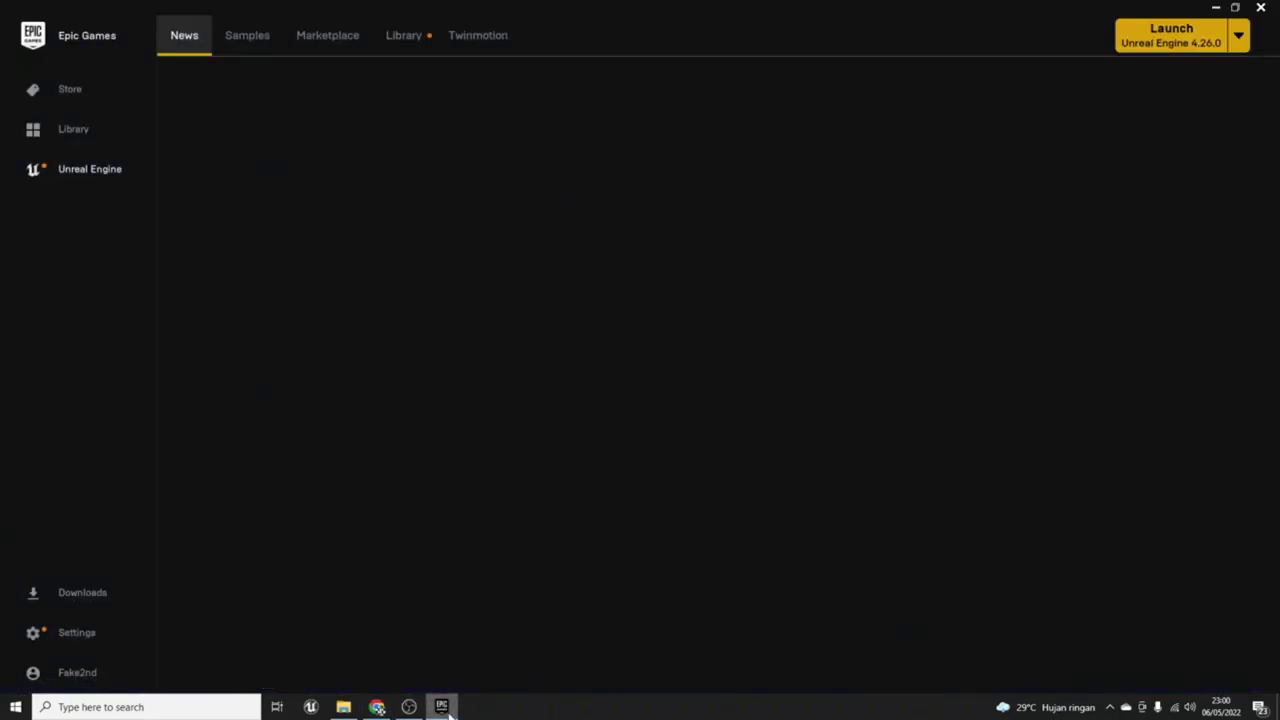
left_click(376, 706)
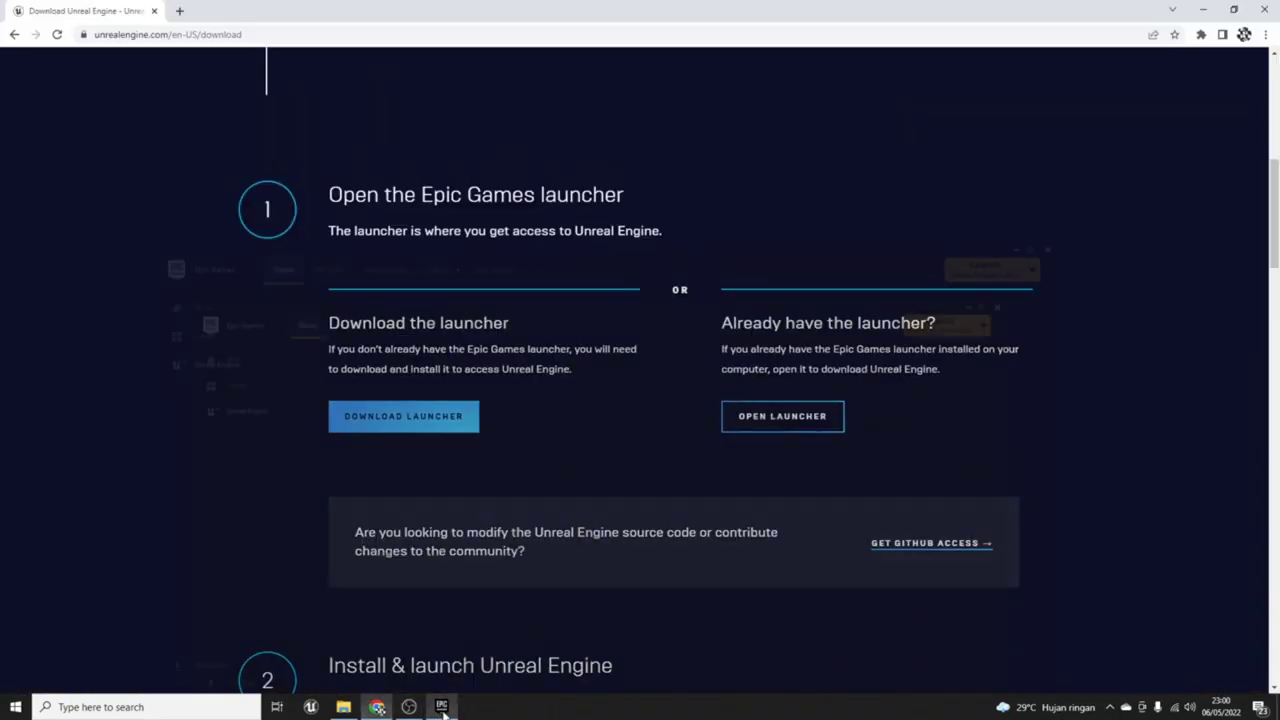
left_click(311, 709)
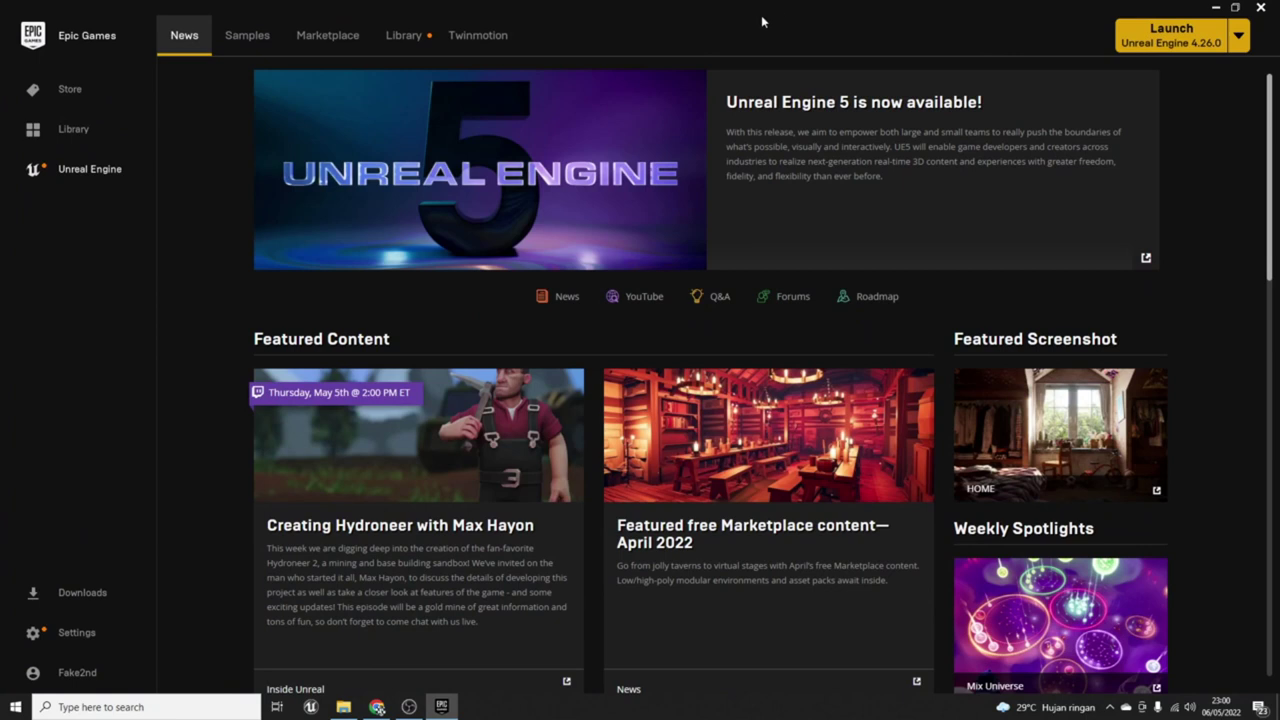
left_click(405, 40)
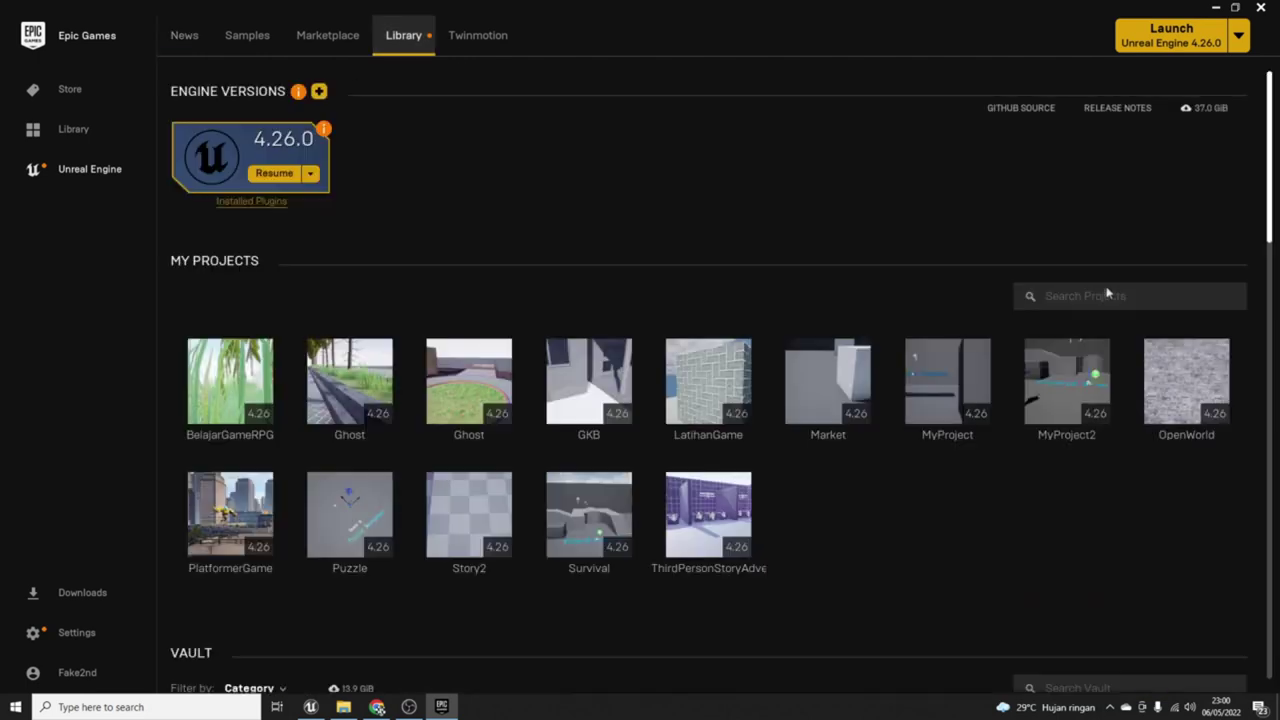
left_click(441, 707)
left_click(317, 708)
left_click(312, 707)
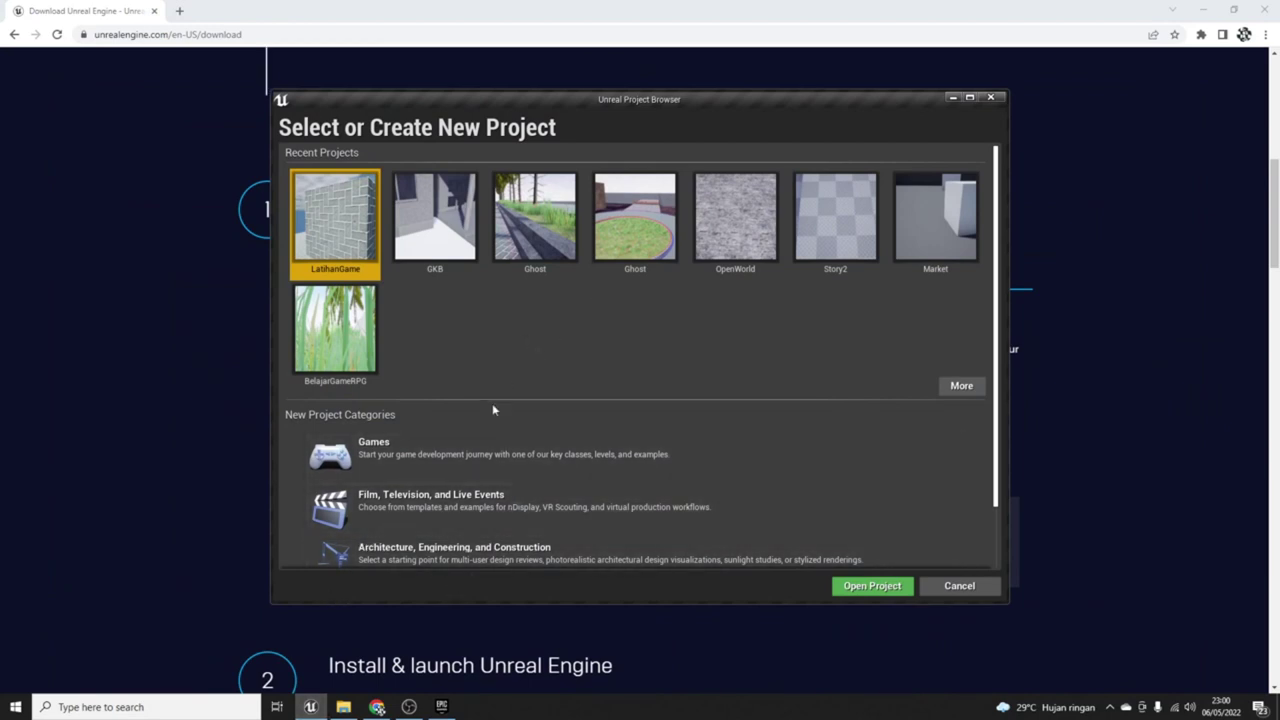
Step: Review the Games, Film/TV, Architecture and Automotive project categories
scroll(651, 326, "down", 1)
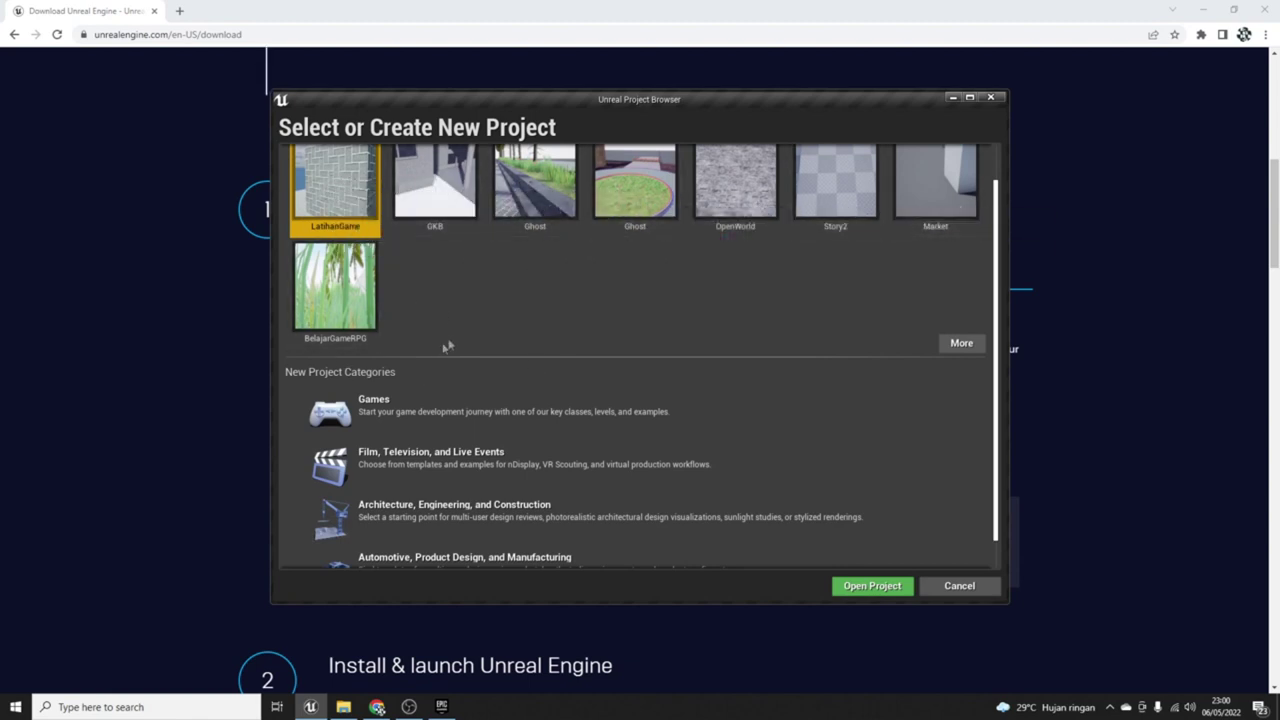
scroll(665, 346, "down", 1)
scroll(665, 346, "up", 2)
scroll(441, 304, "down", 1)
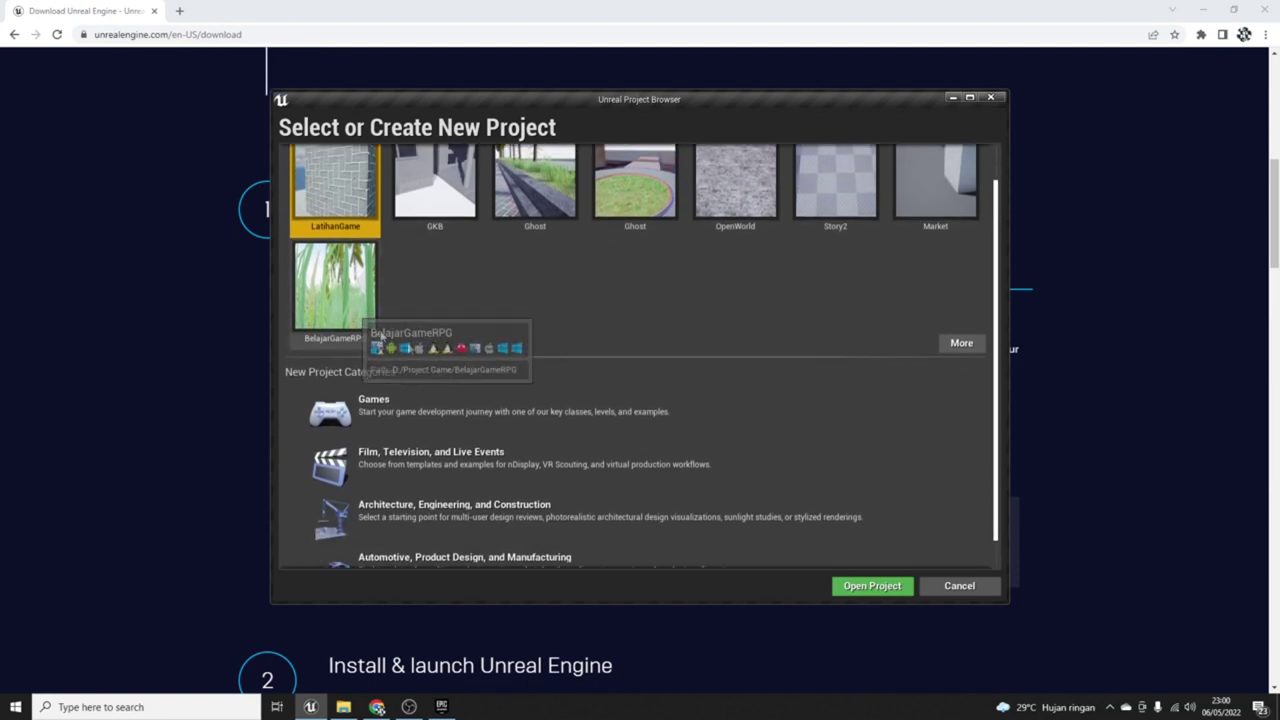
left_click(458, 430)
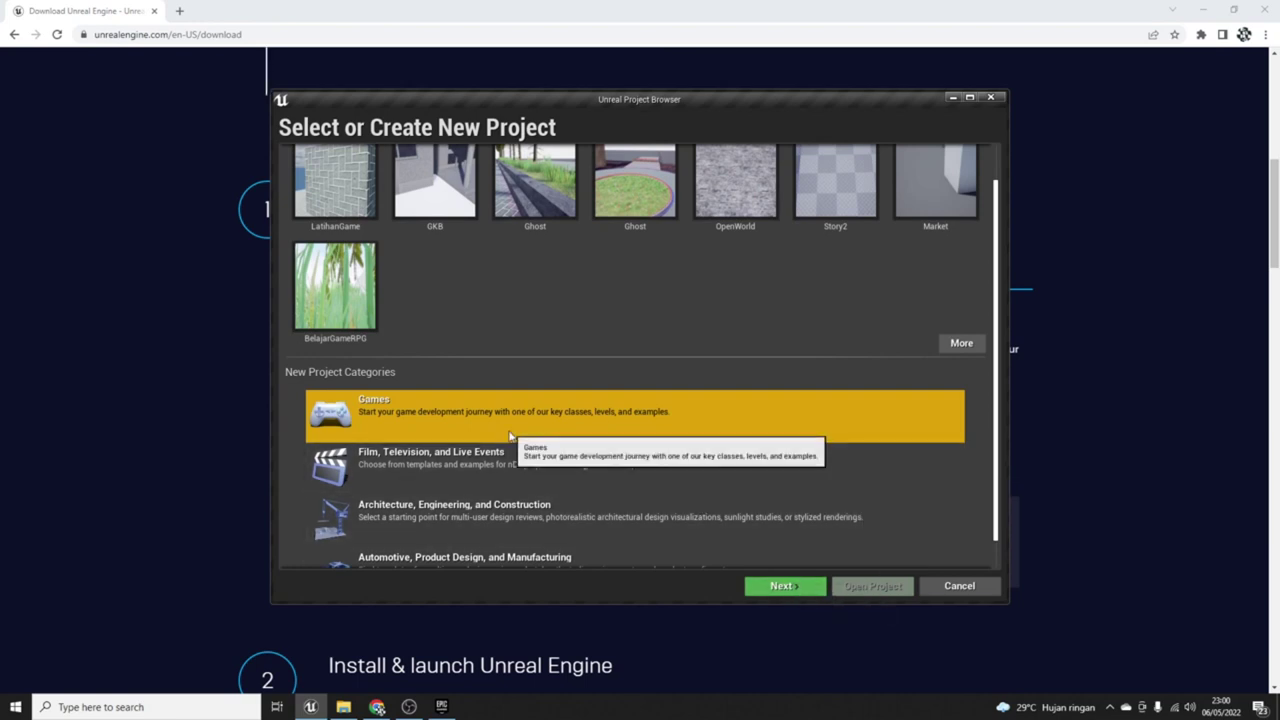
left_click(465, 462)
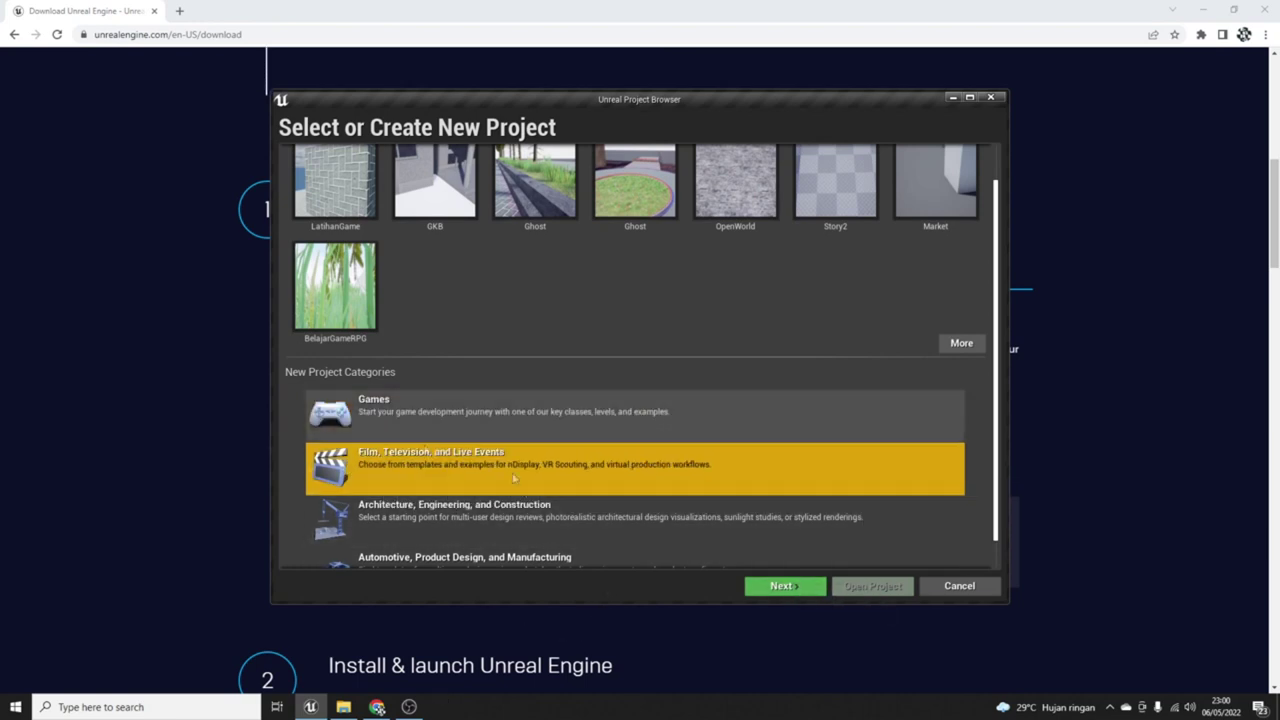
scroll(505, 505, "down", 1)
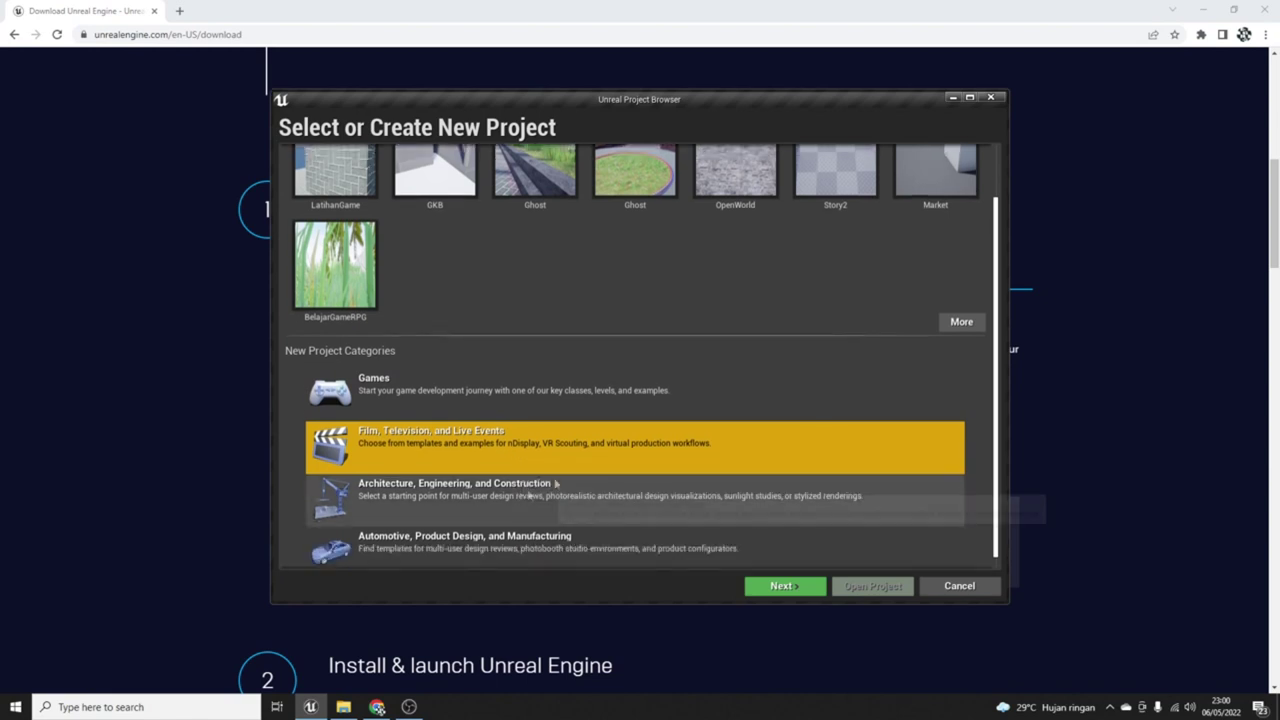
left_click(362, 480)
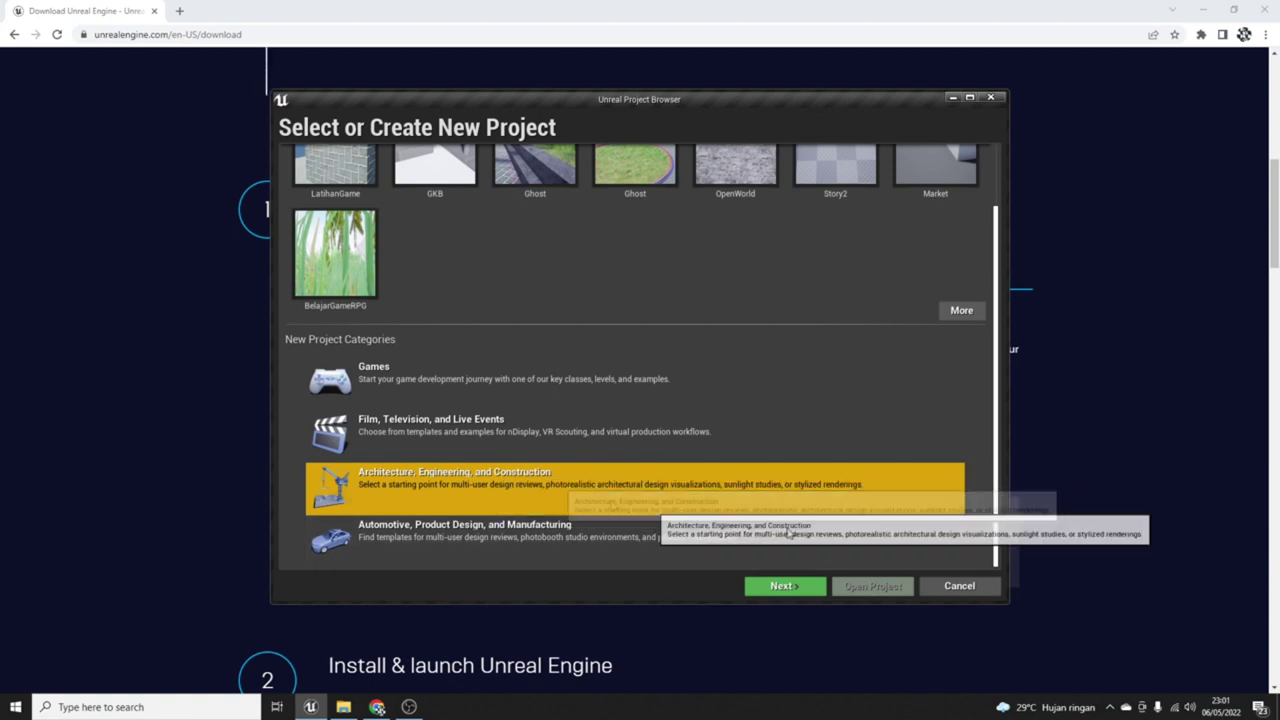
left_click(576, 535)
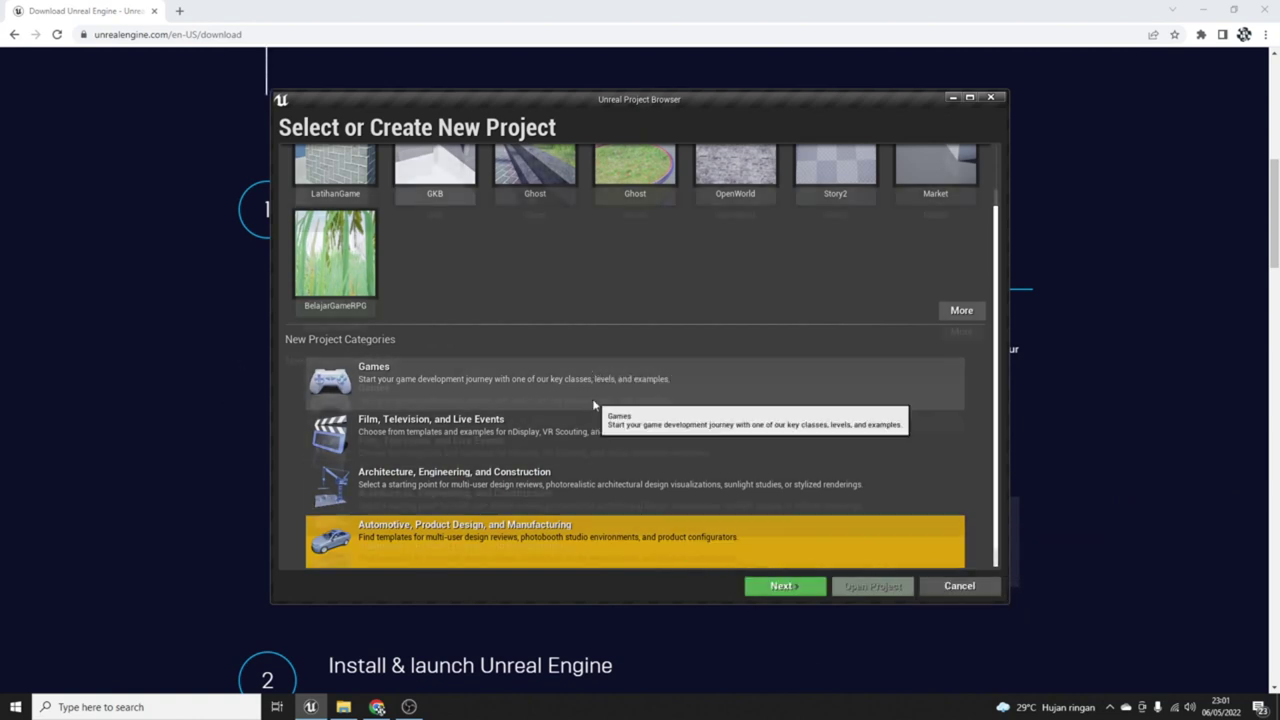
Step: Select Games as the project category and continue to template selection
scroll(593, 405, "up", 2)
left_click(524, 452)
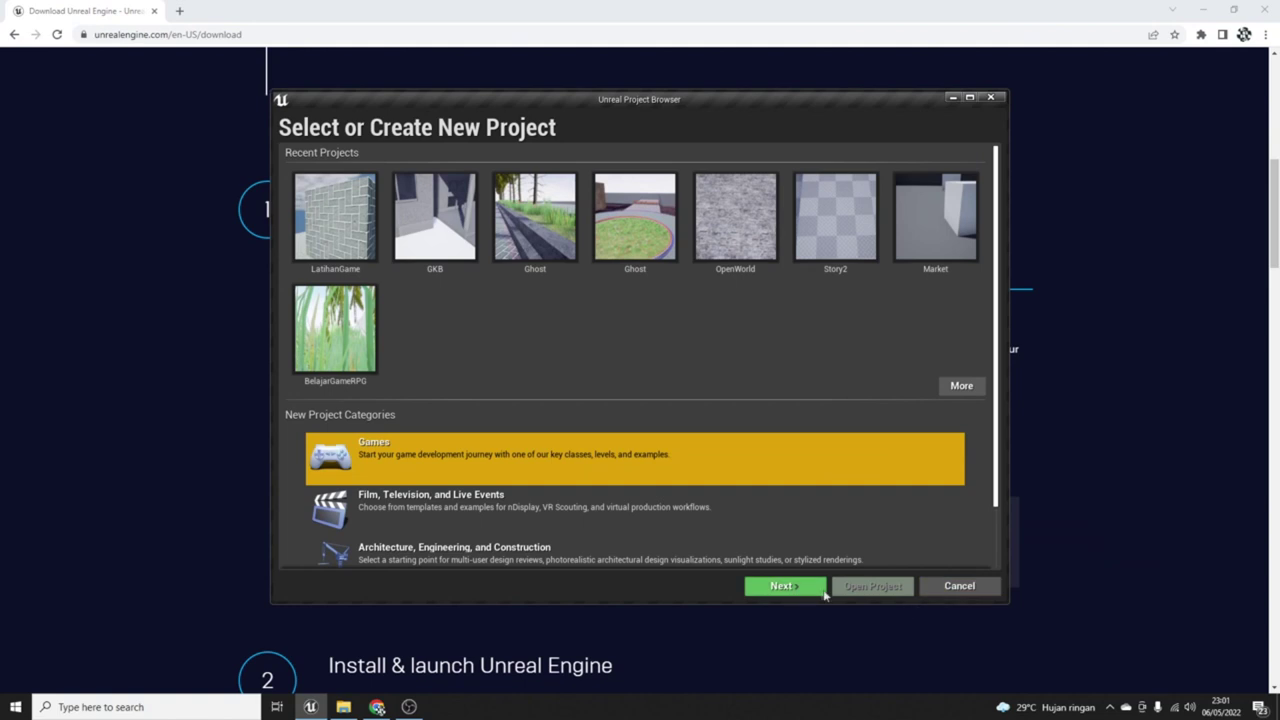
left_click(824, 590)
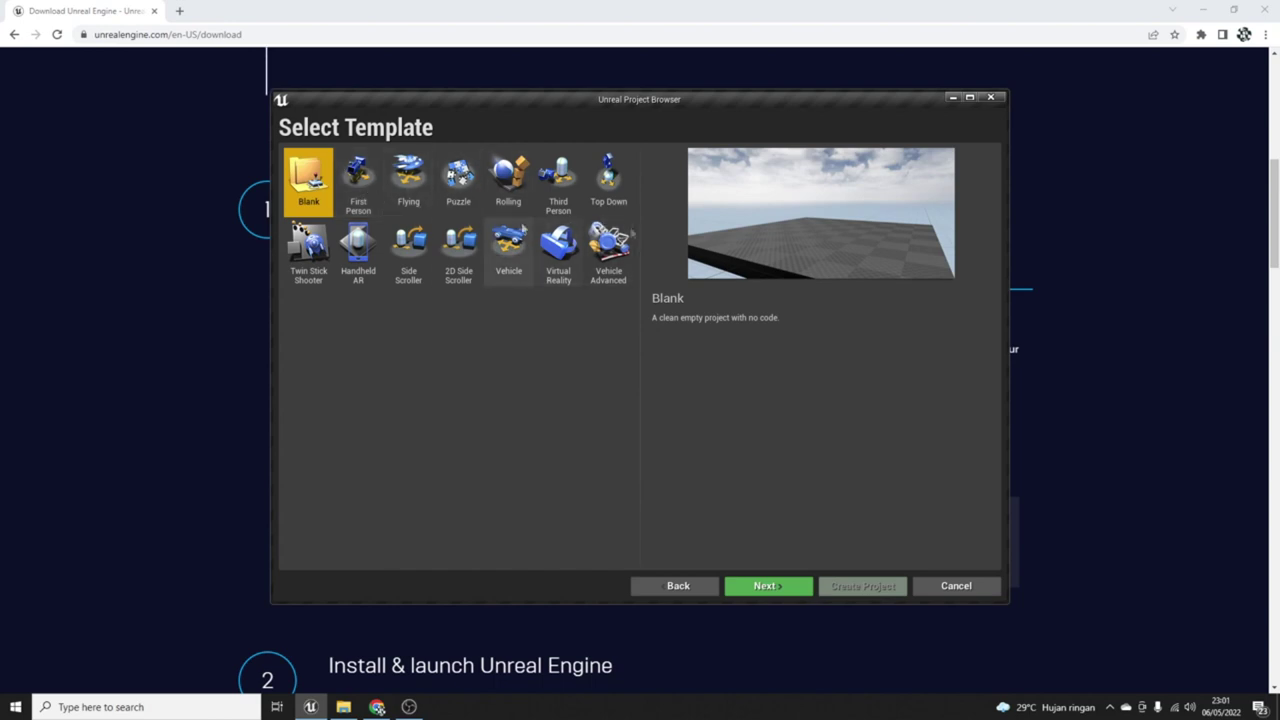
Step: Preview the First Person, Flying, Puzzle, Rolling, Third Person and Top Down templates
left_click(345, 176)
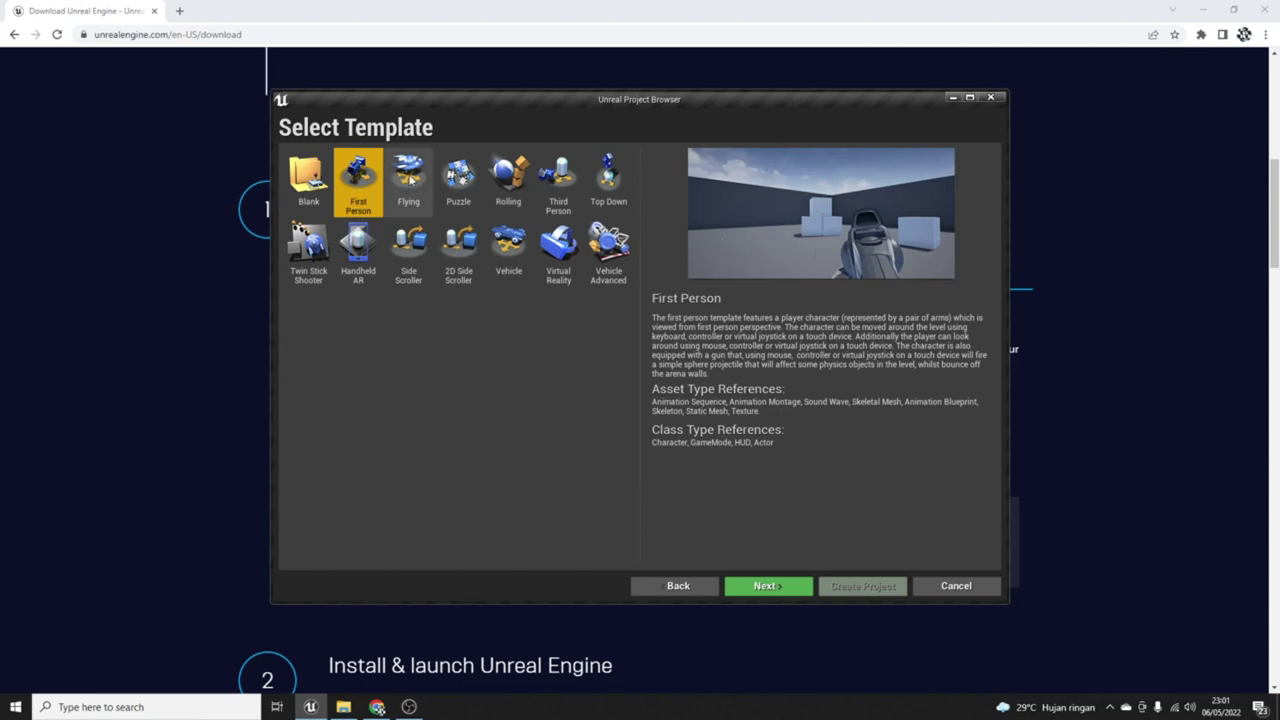
left_click(410, 178)
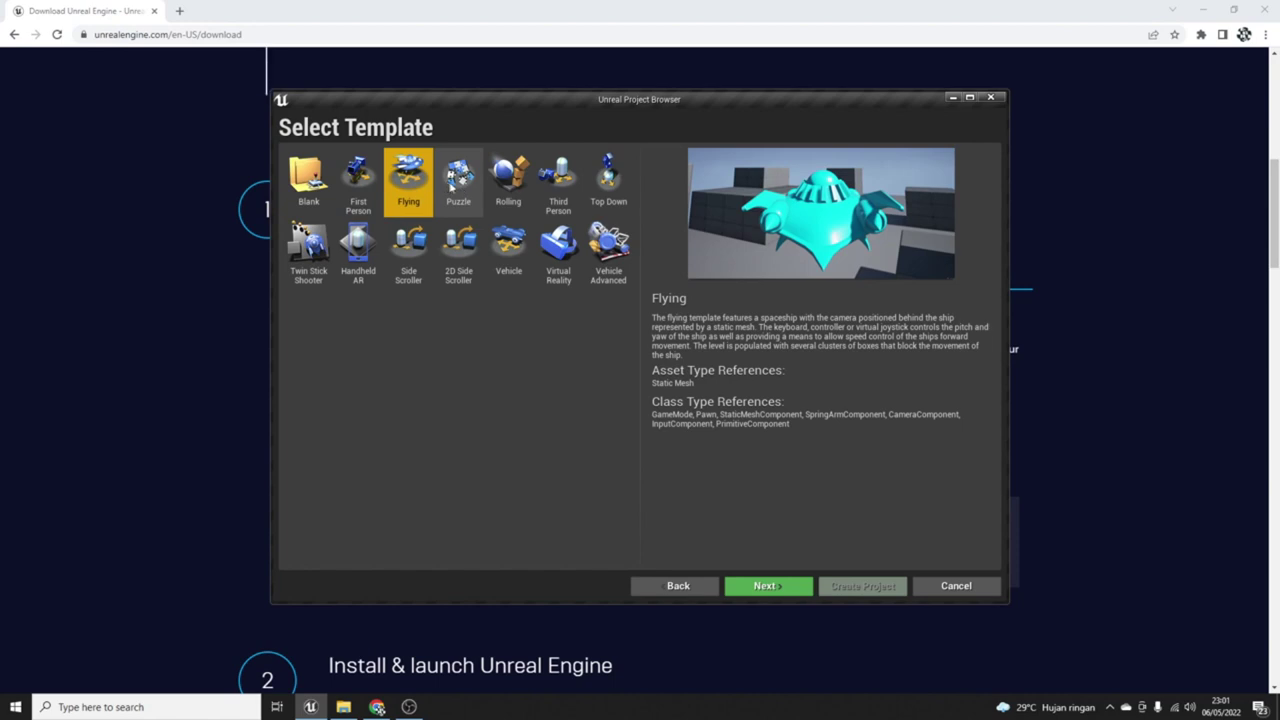
left_click(470, 193)
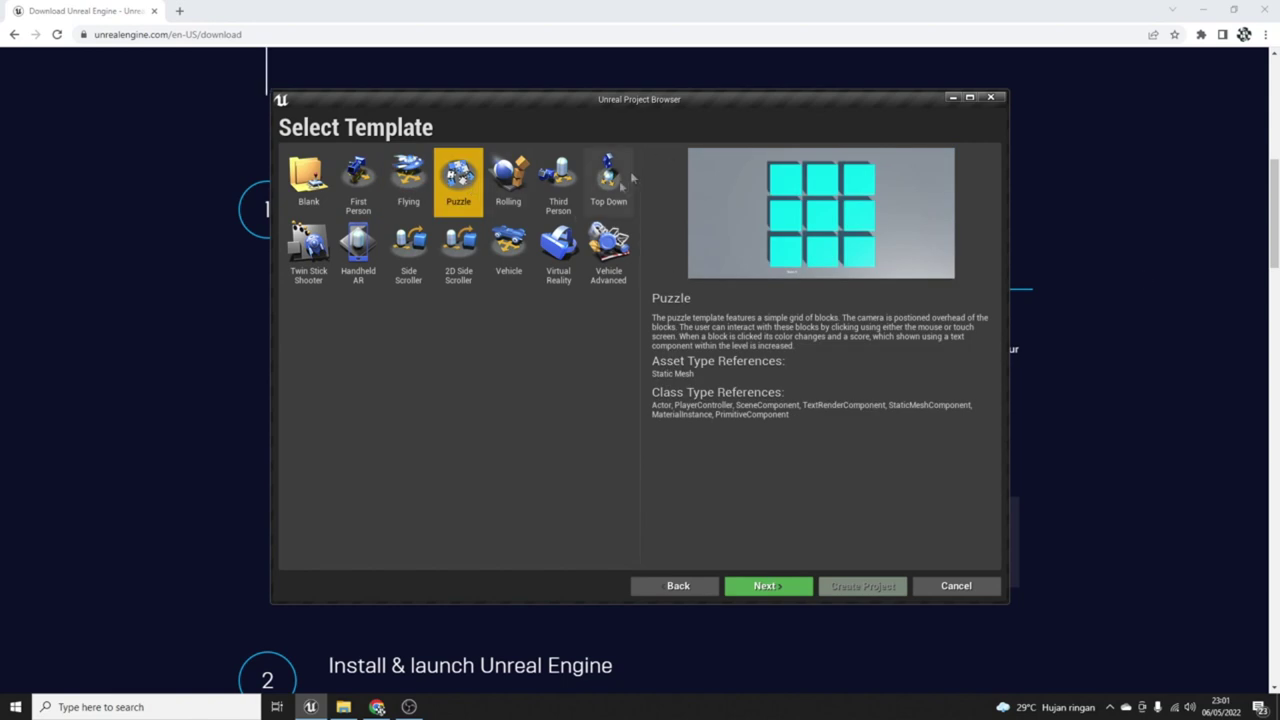
left_click(509, 193)
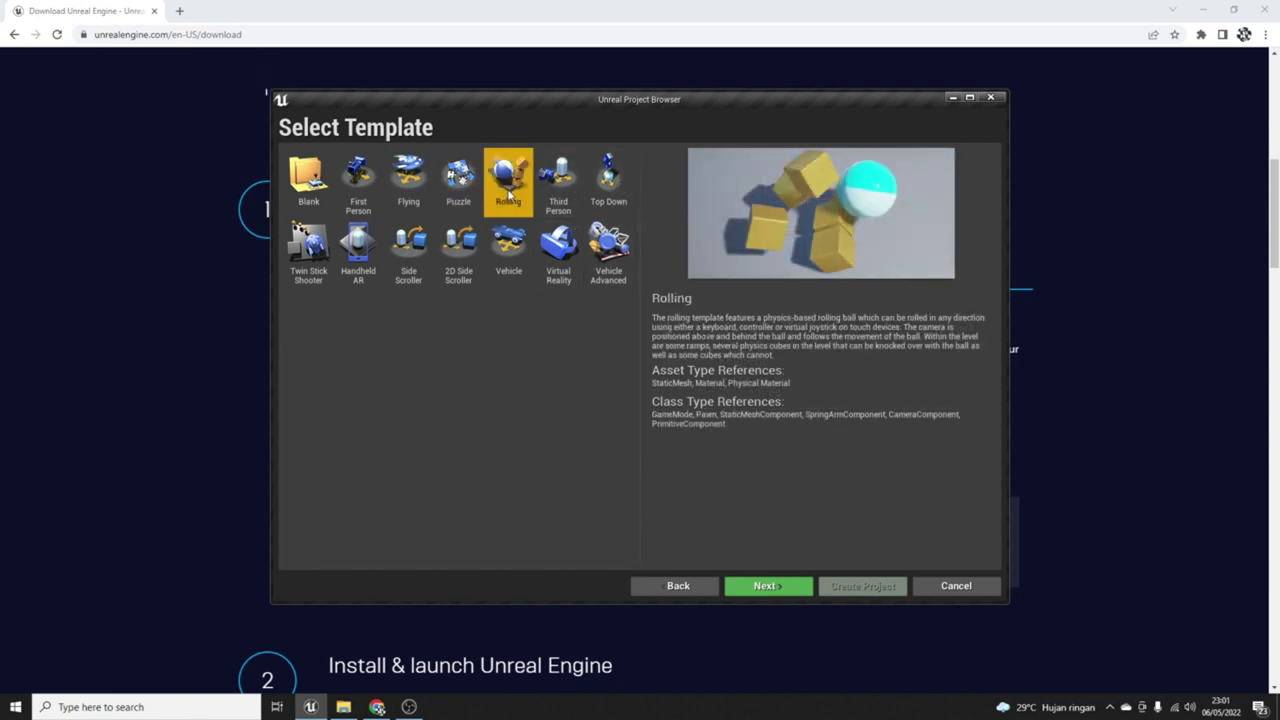
left_click(563, 183)
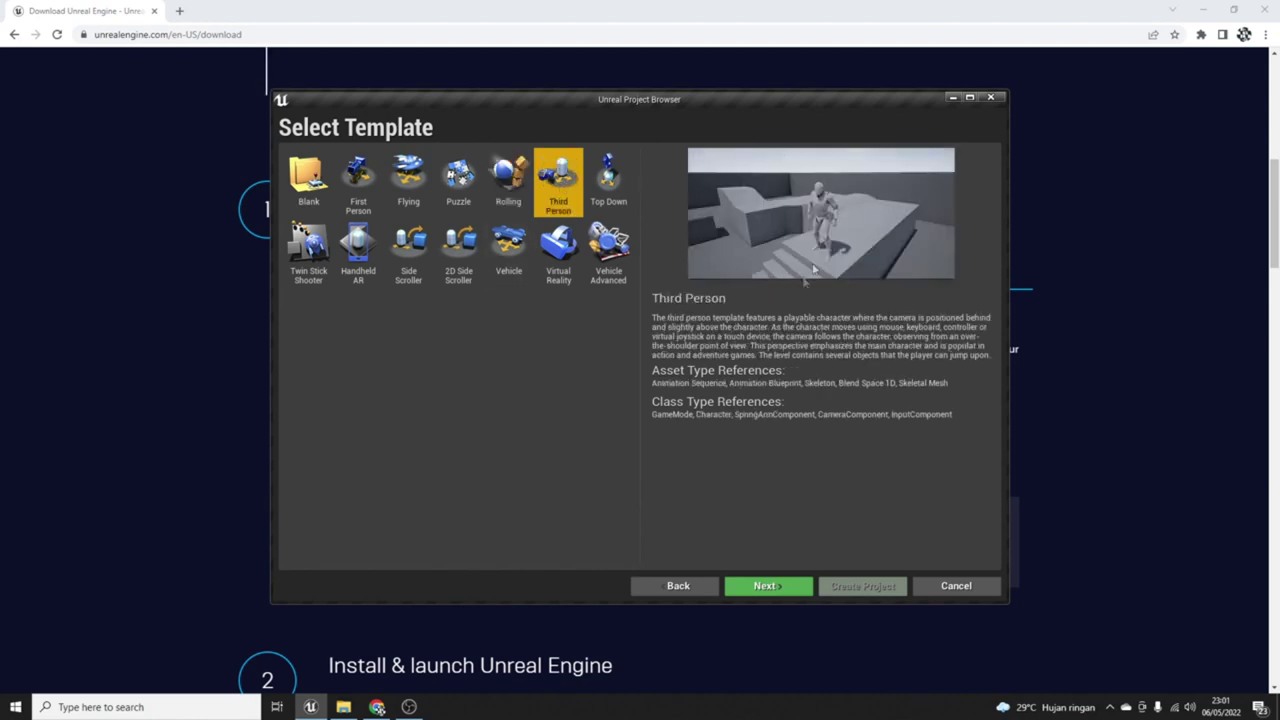
left_click(338, 182)
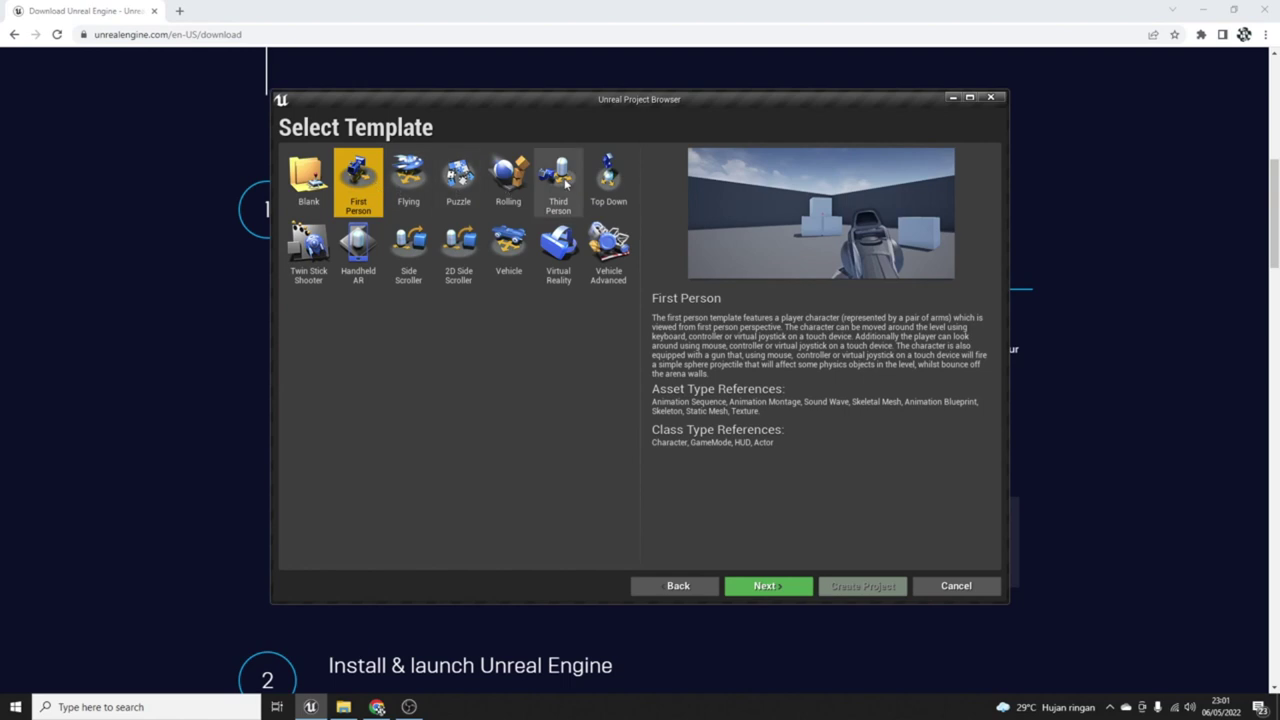
left_click(566, 183)
left_click(607, 180)
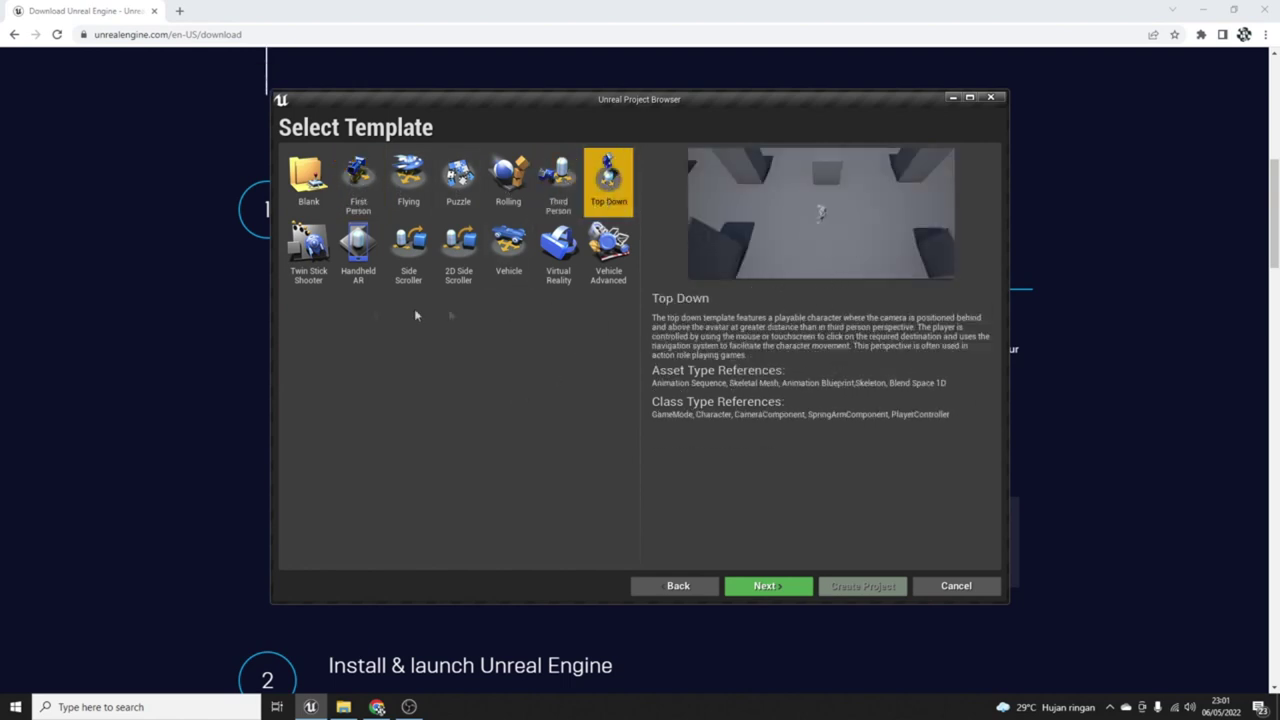
Step: Preview the Twin Stick Shooter, Handheld AR, Side Scroller, Virtual Reality and Vehicle Advanced templates
left_click(313, 290)
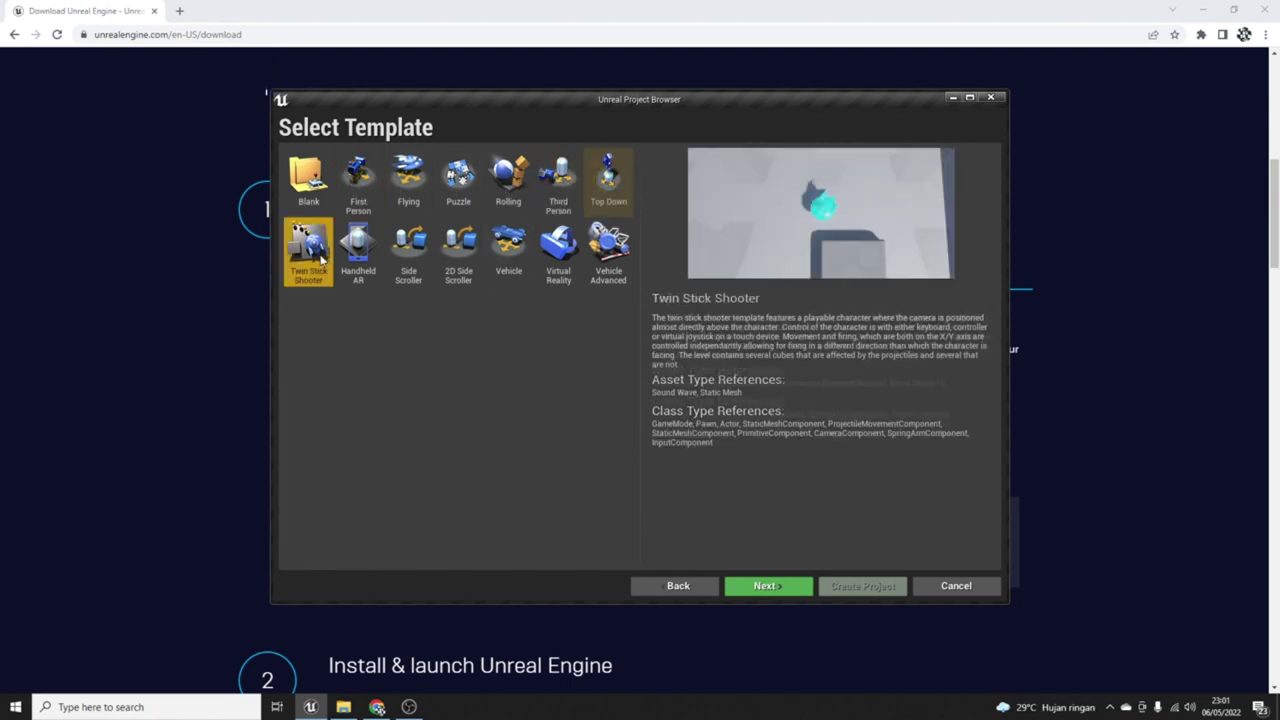
left_click(380, 265)
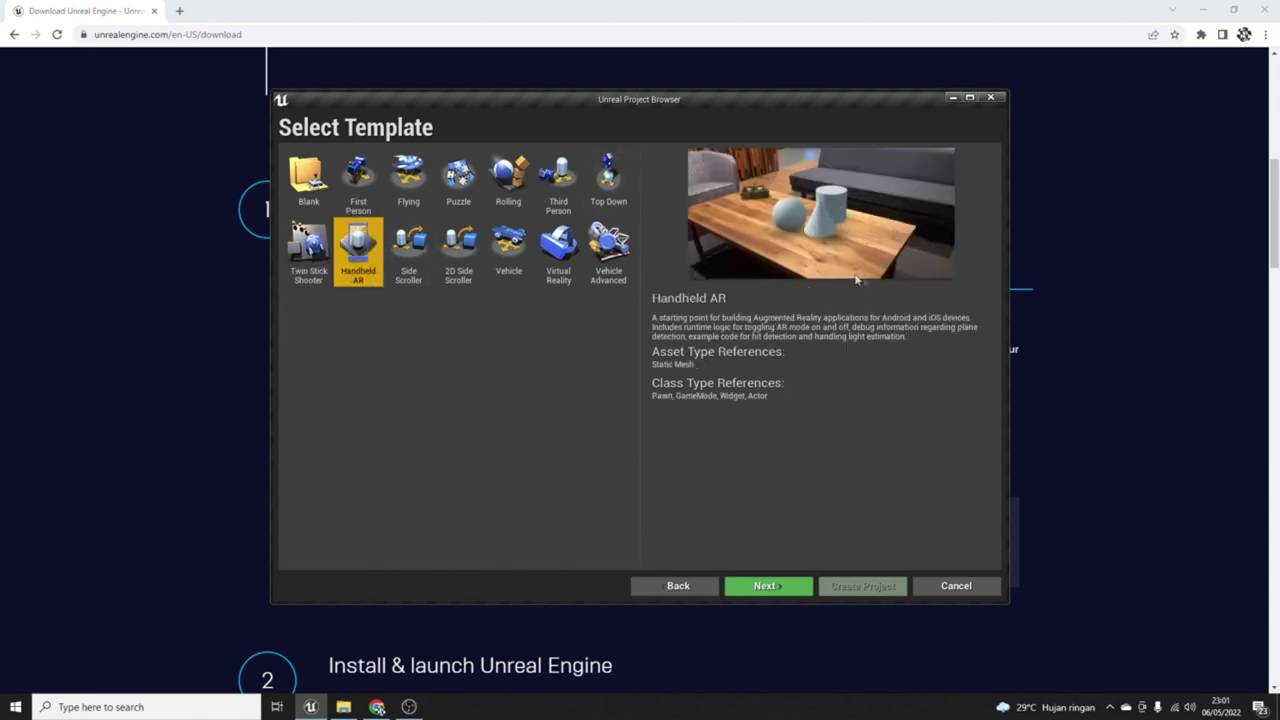
left_click(408, 252)
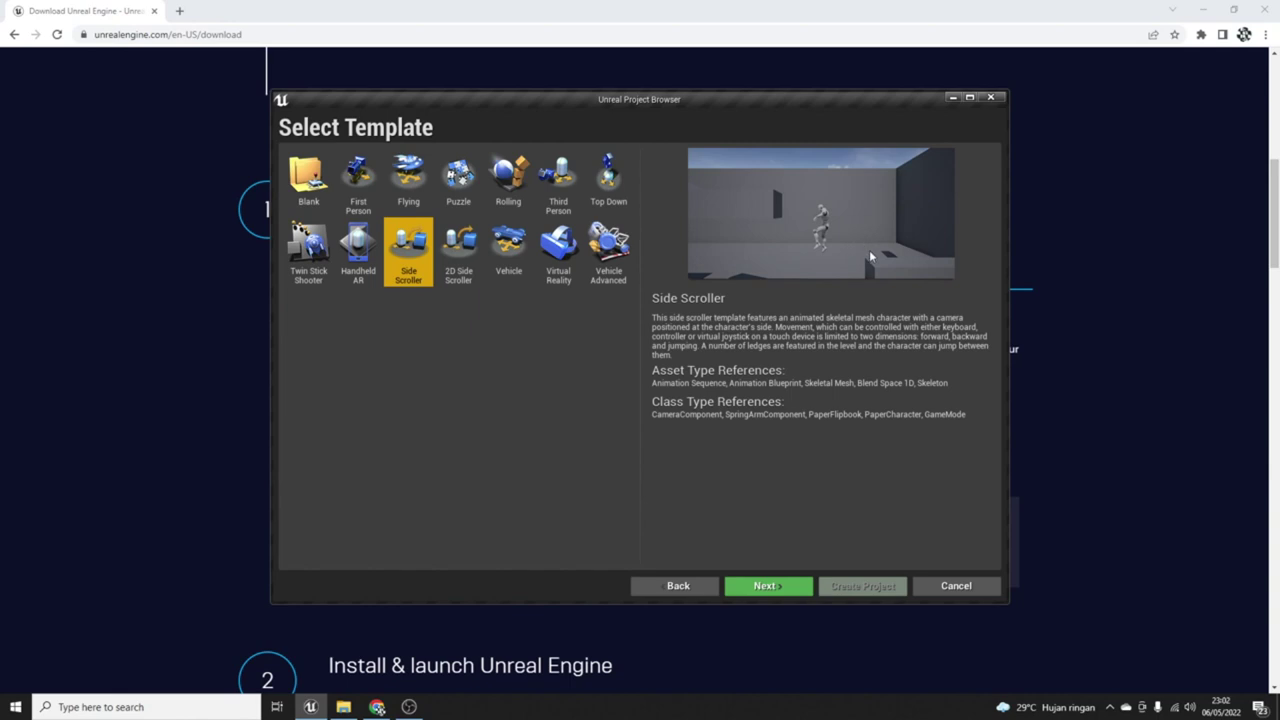
left_click(478, 256)
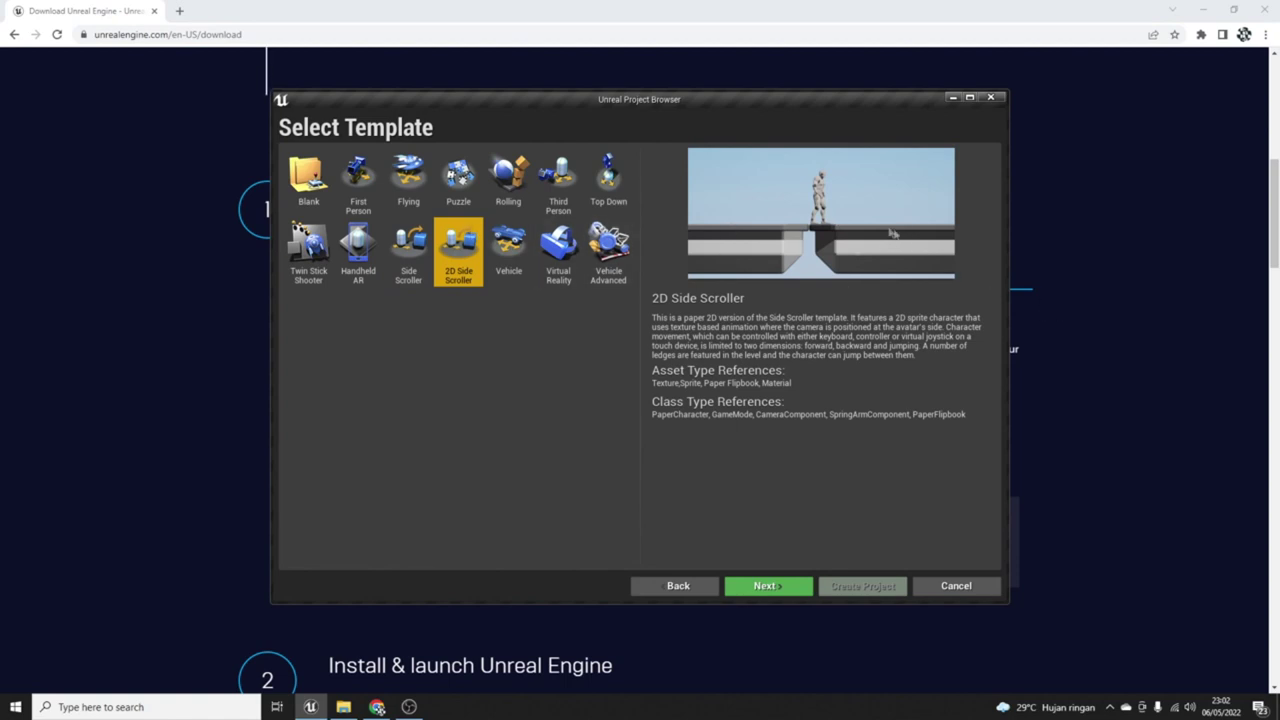
key("Right")
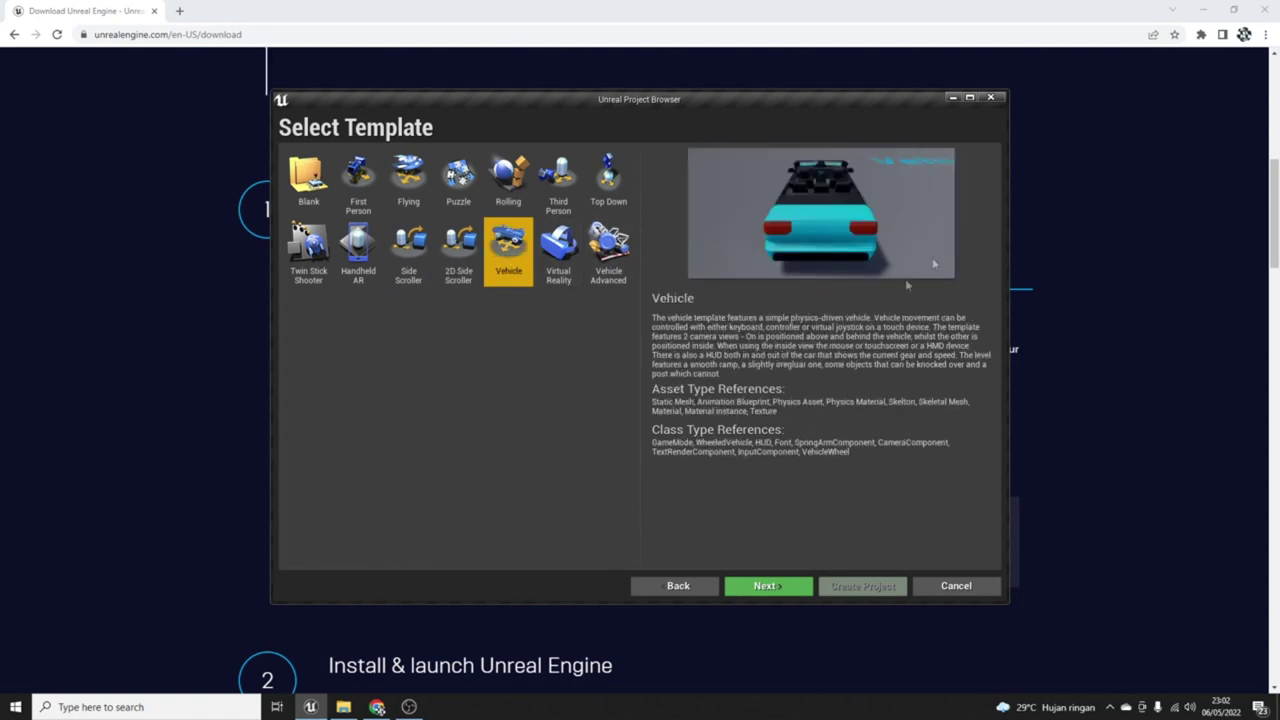
left_click(553, 262)
left_click(616, 258)
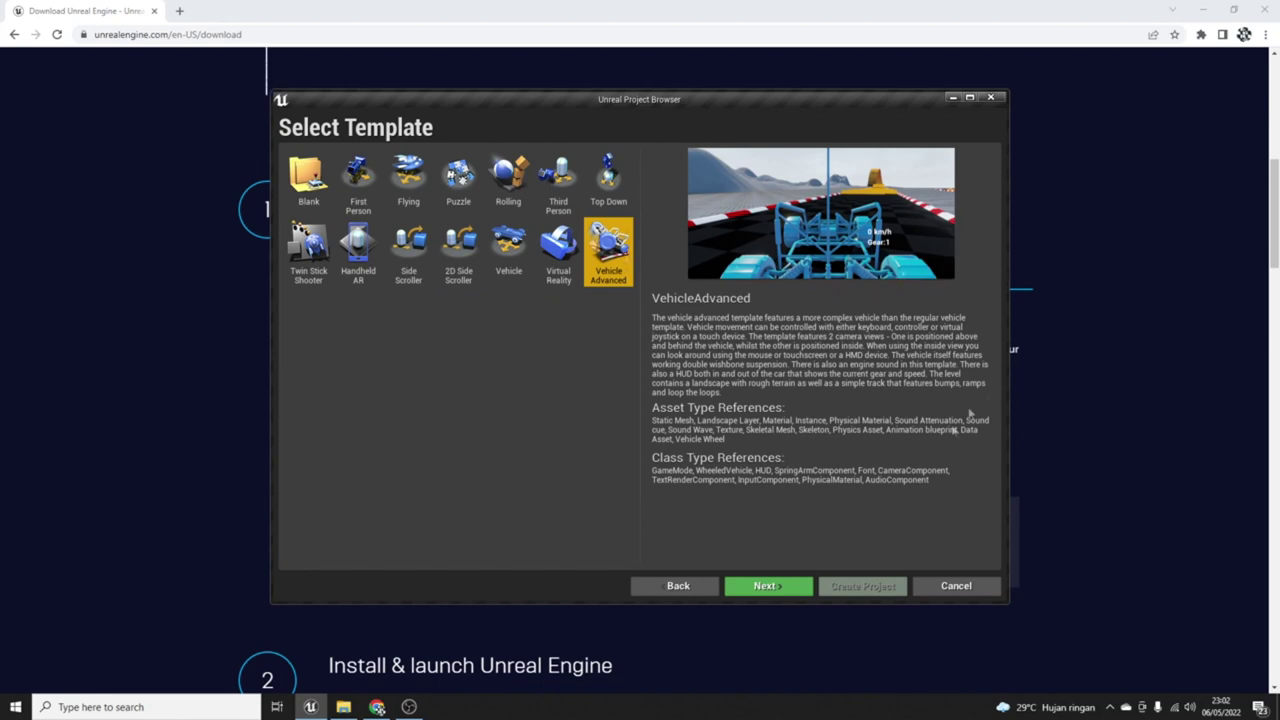
Step: Choose the Third Person template and continue to Project Settings
left_click(558, 180)
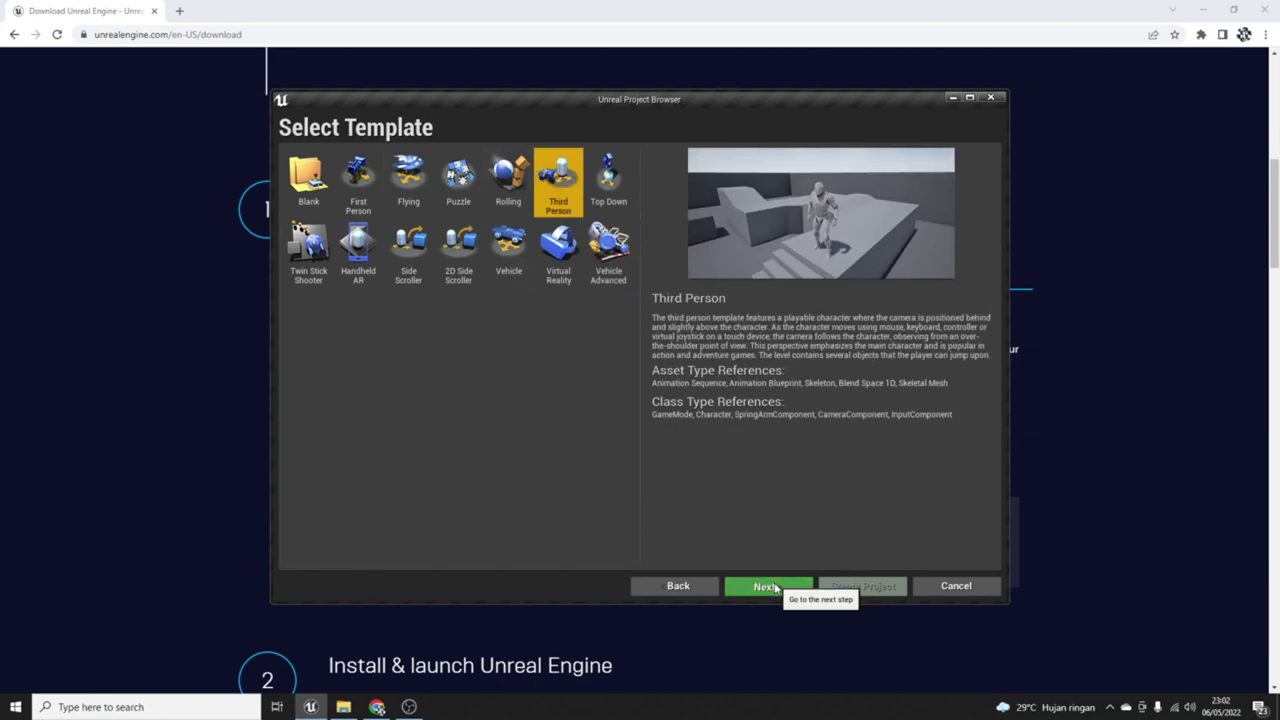
left_click(768, 586)
left_click(364, 183)
Step: Inspect the Blueprint, Quality, Raytracing, Platform and Starter Content options unchanged, then go back to the start page
left_click(364, 183)
left_click(345, 268)
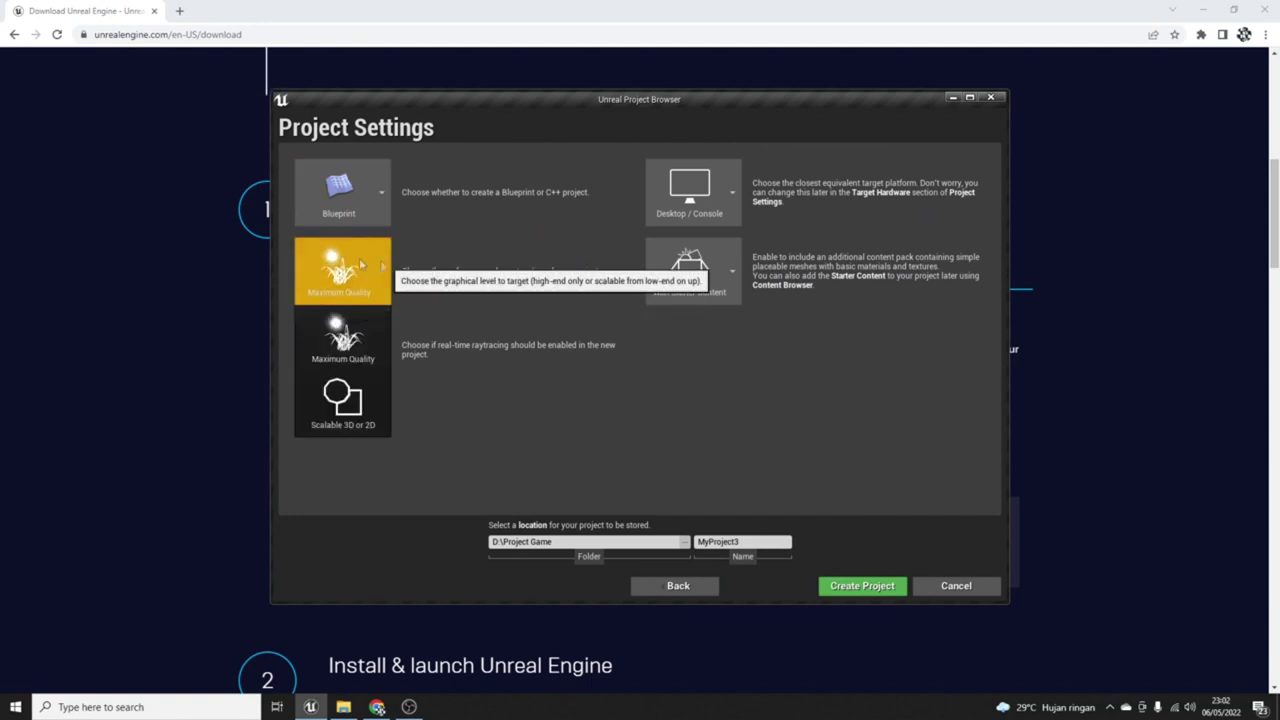
left_click(578, 316)
left_click(346, 371)
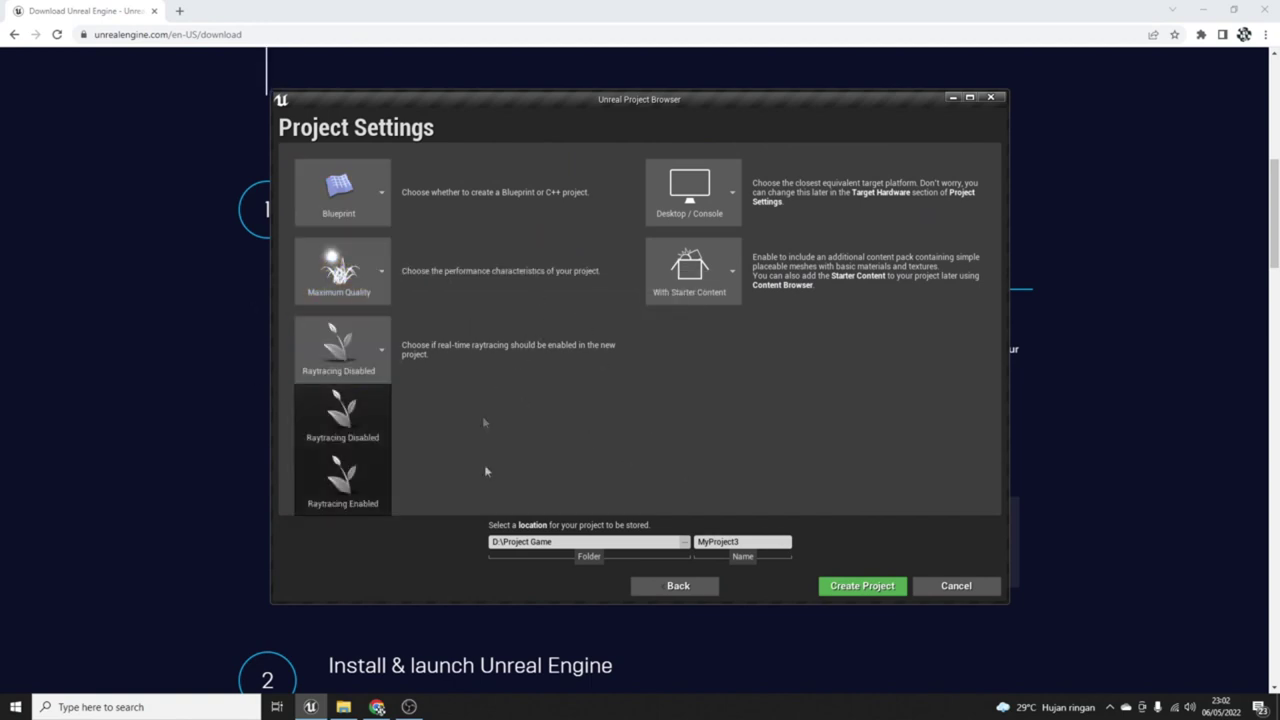
left_click(493, 410)
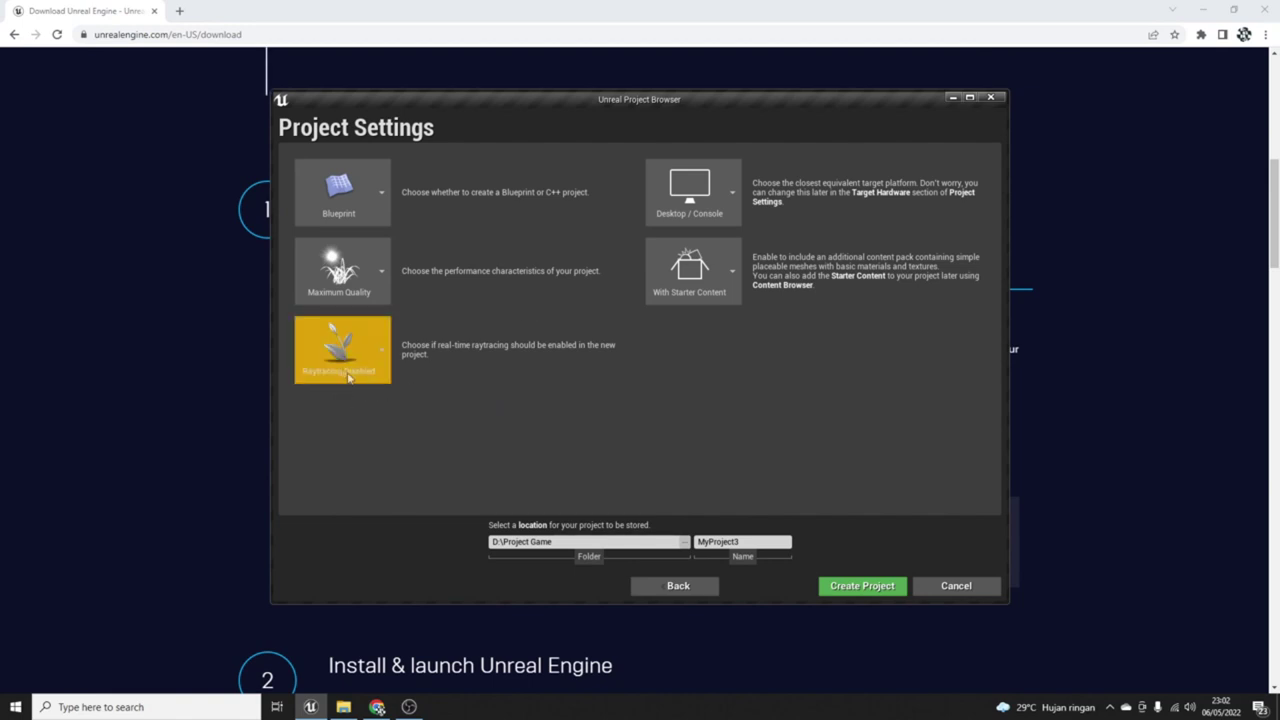
left_click(670, 209)
left_click(869, 403)
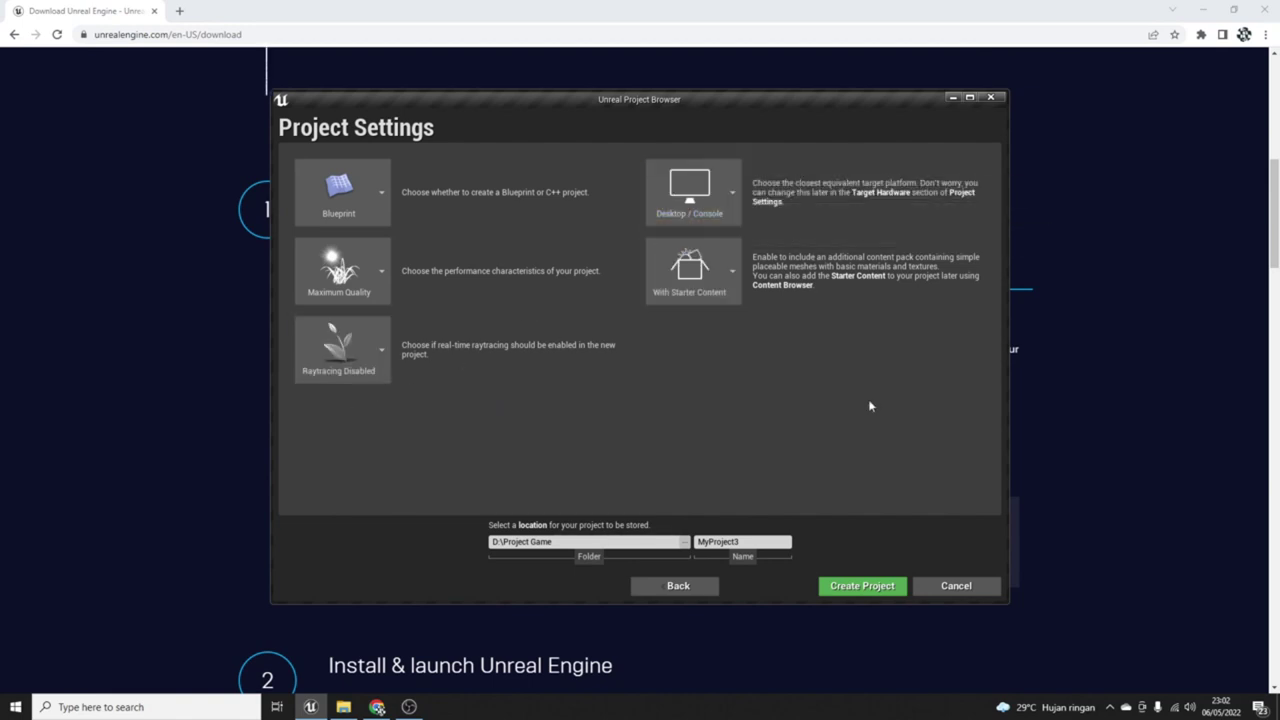
left_click(719, 277)
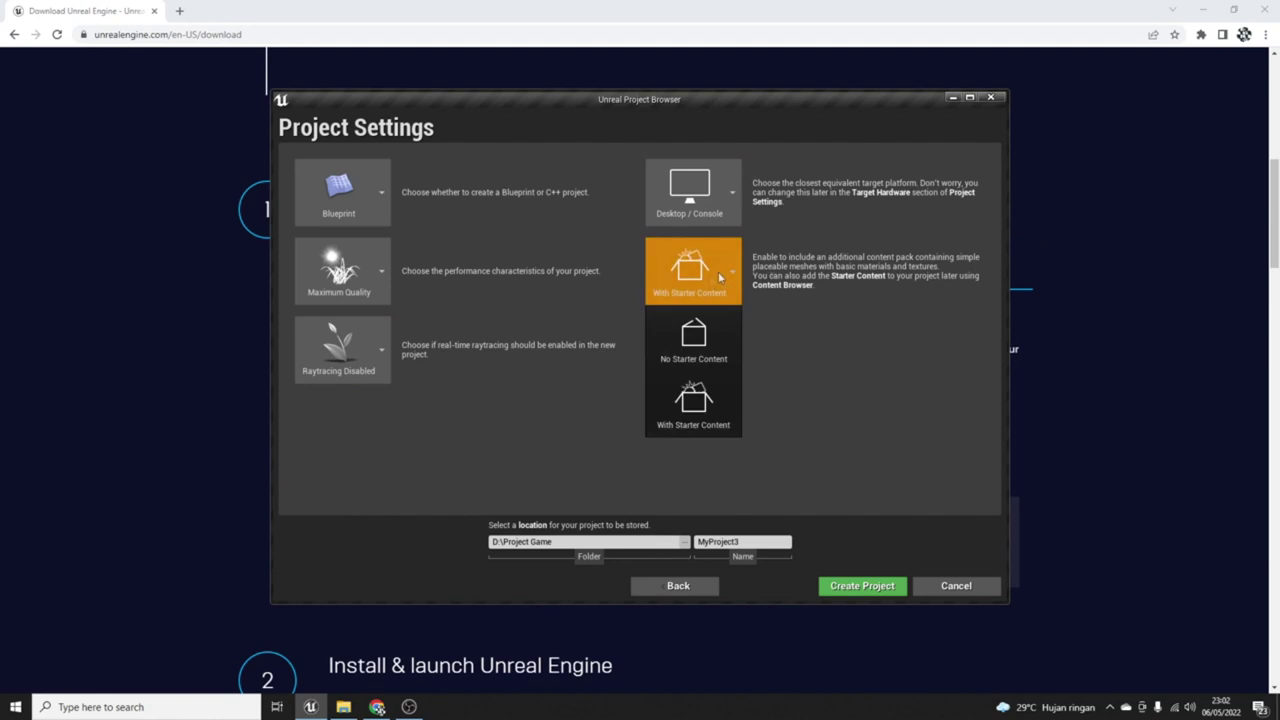
left_click(813, 411)
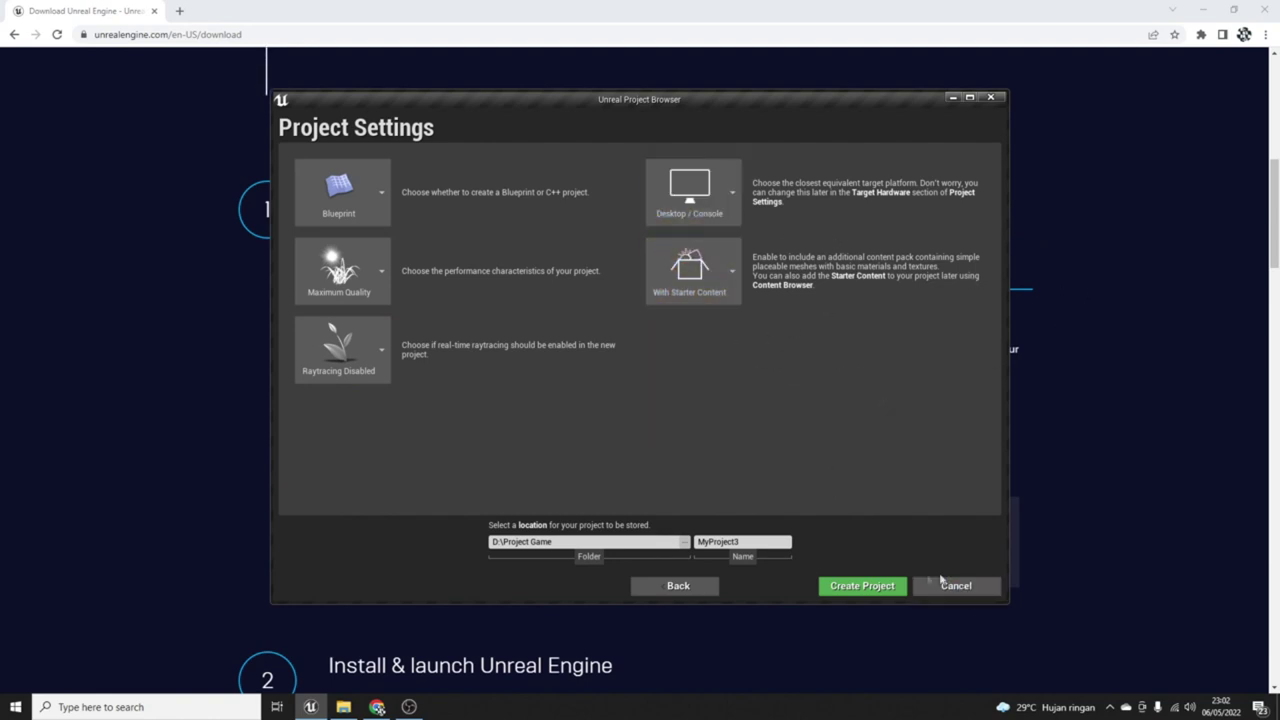
left_click(707, 590)
left_click(678, 590)
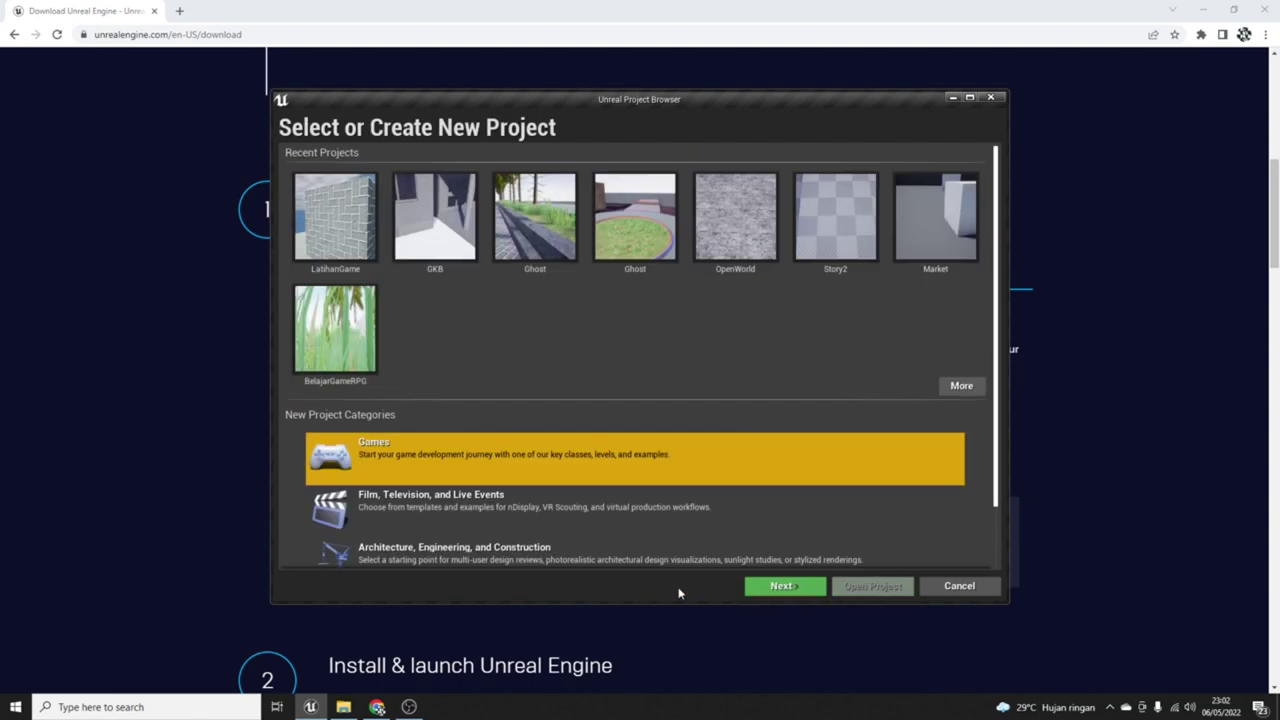
Step: Open the LatihanGame project and show its top-level Content folder
left_click(360, 224)
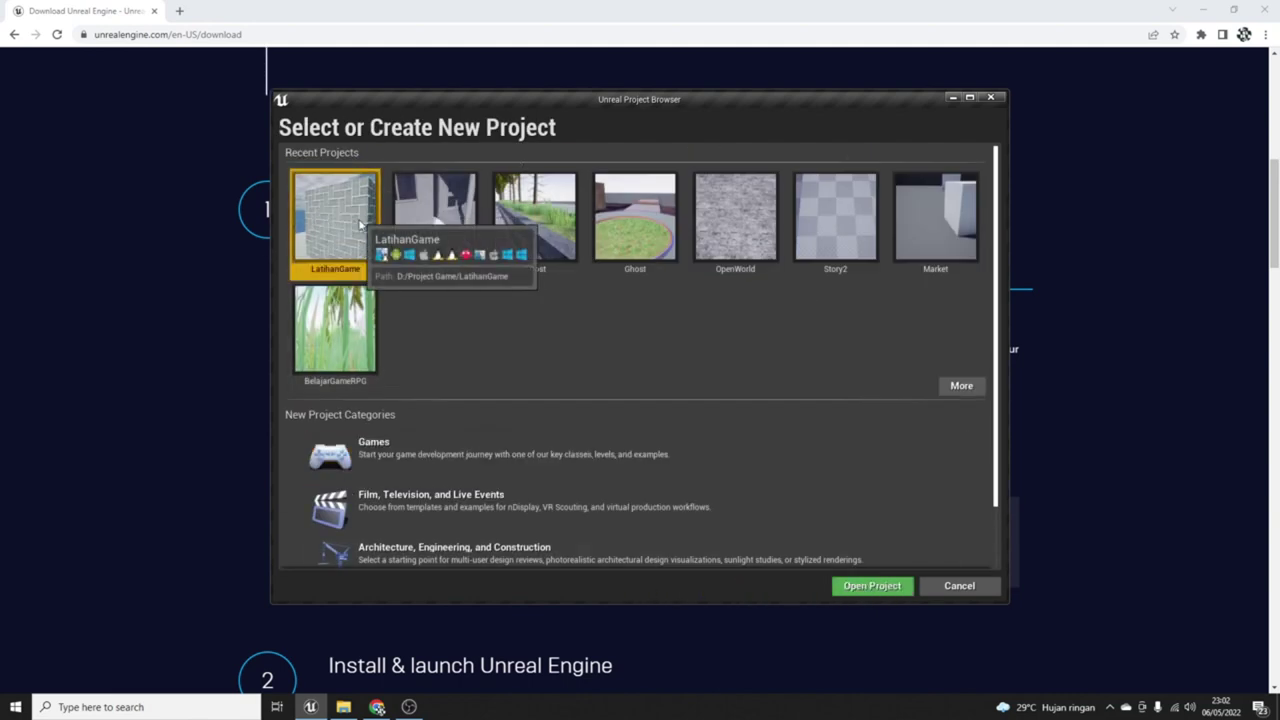
double_click(360, 224)
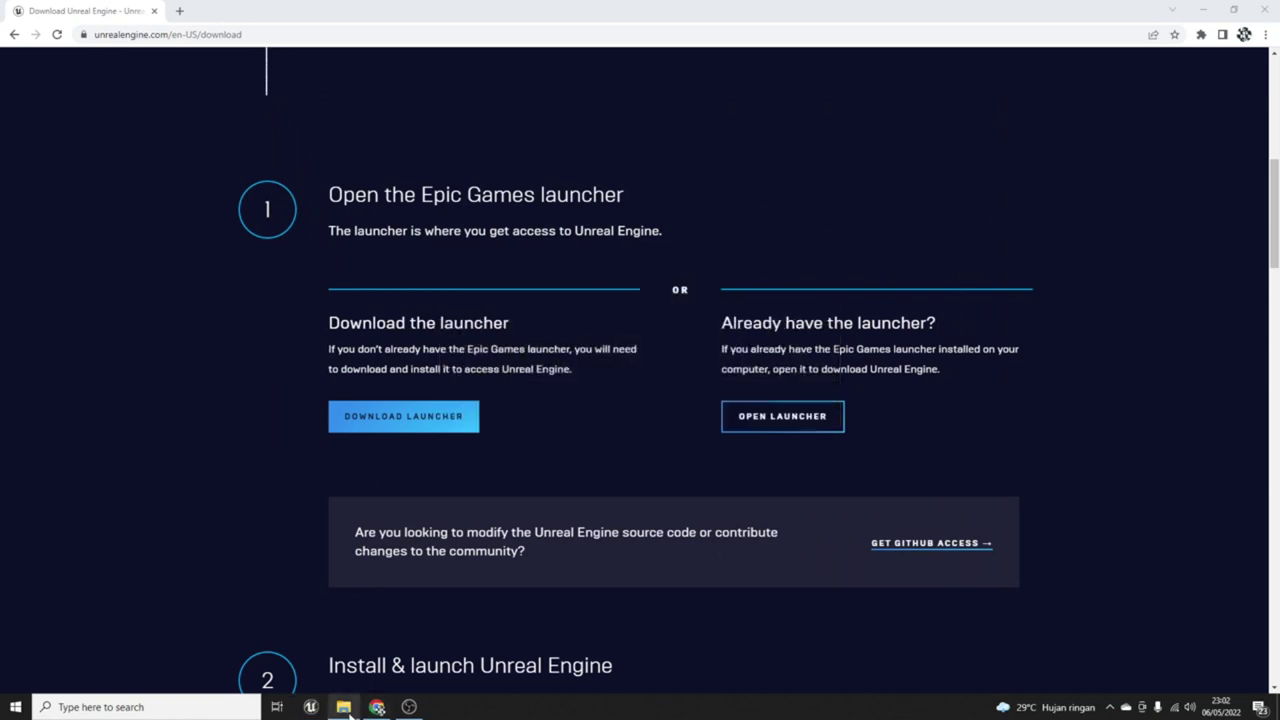
mouse_move(379, 709)
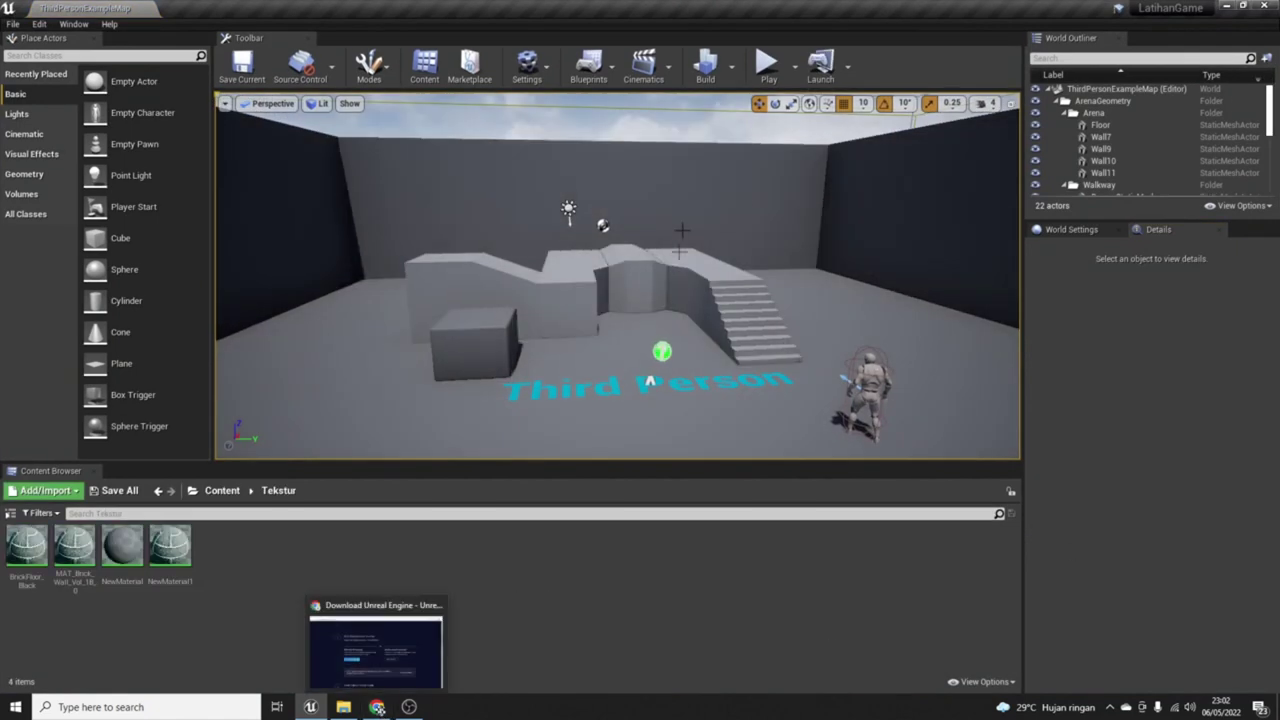
left_click(222, 490)
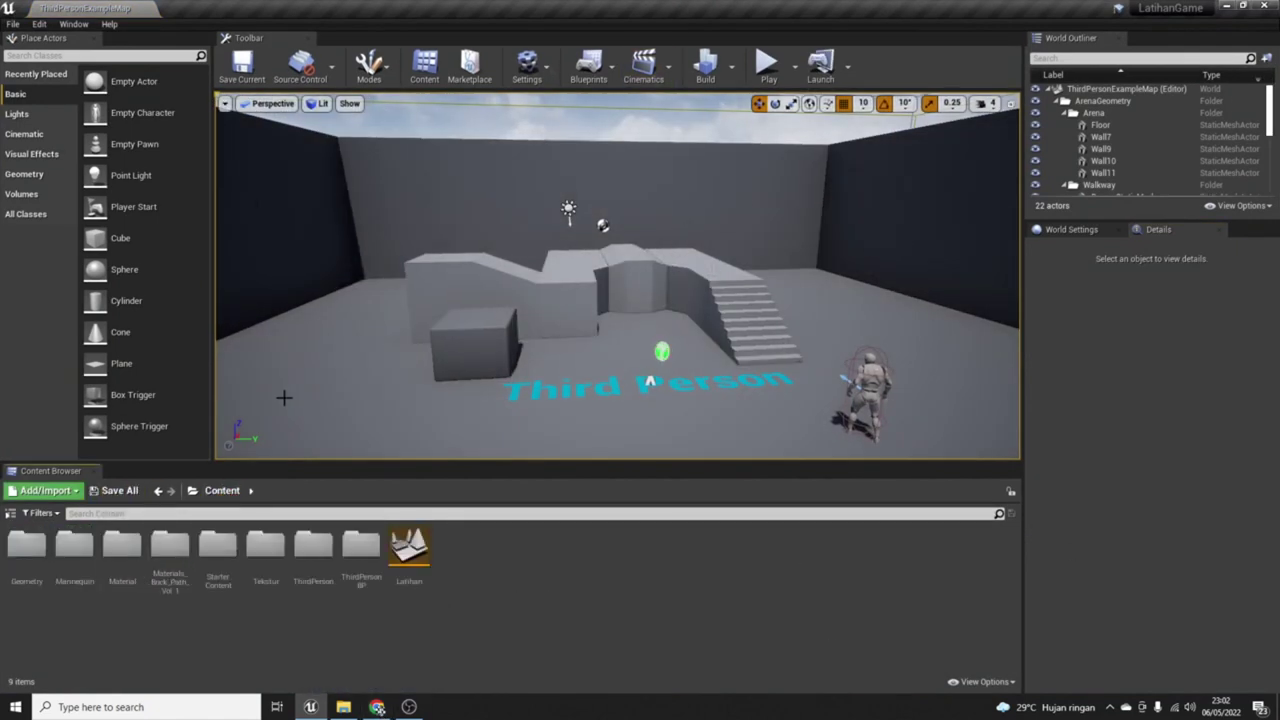
Step: Look around the ThirdPersonExampleMap and start Play in Editor
right_click_drag(704, 338, 704, 338)
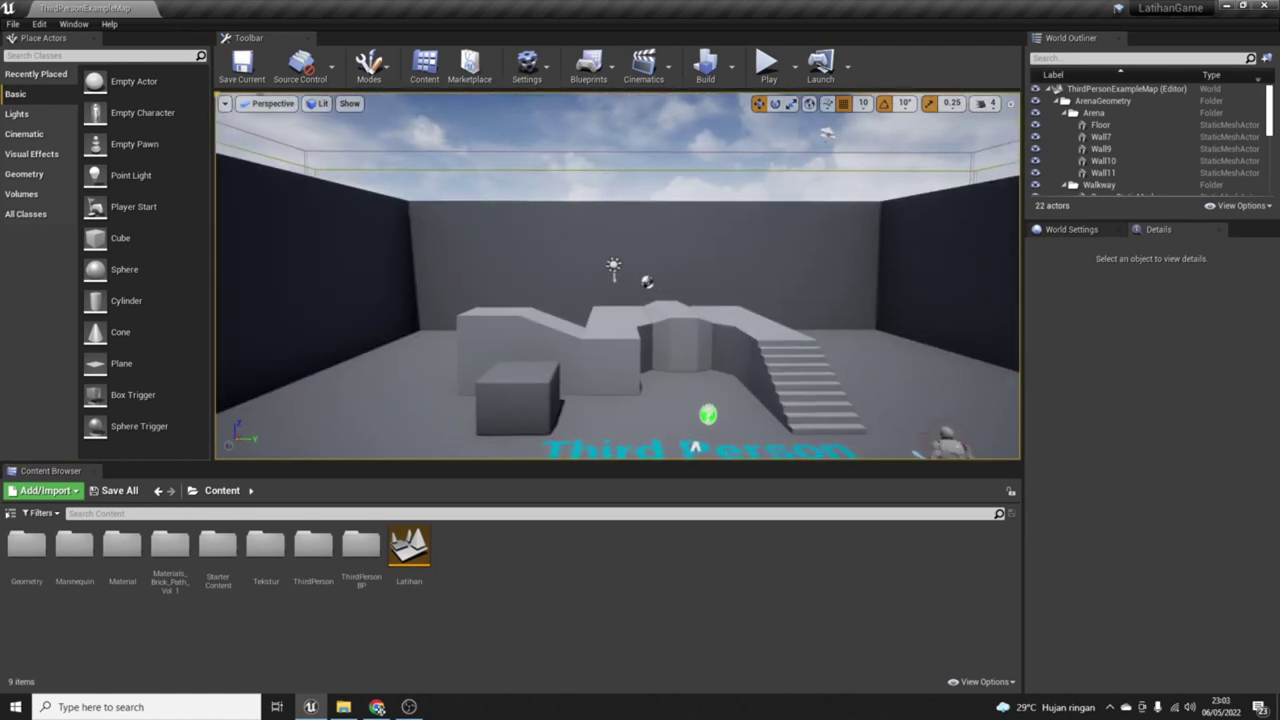
right_click_drag(704, 338, 704, 338)
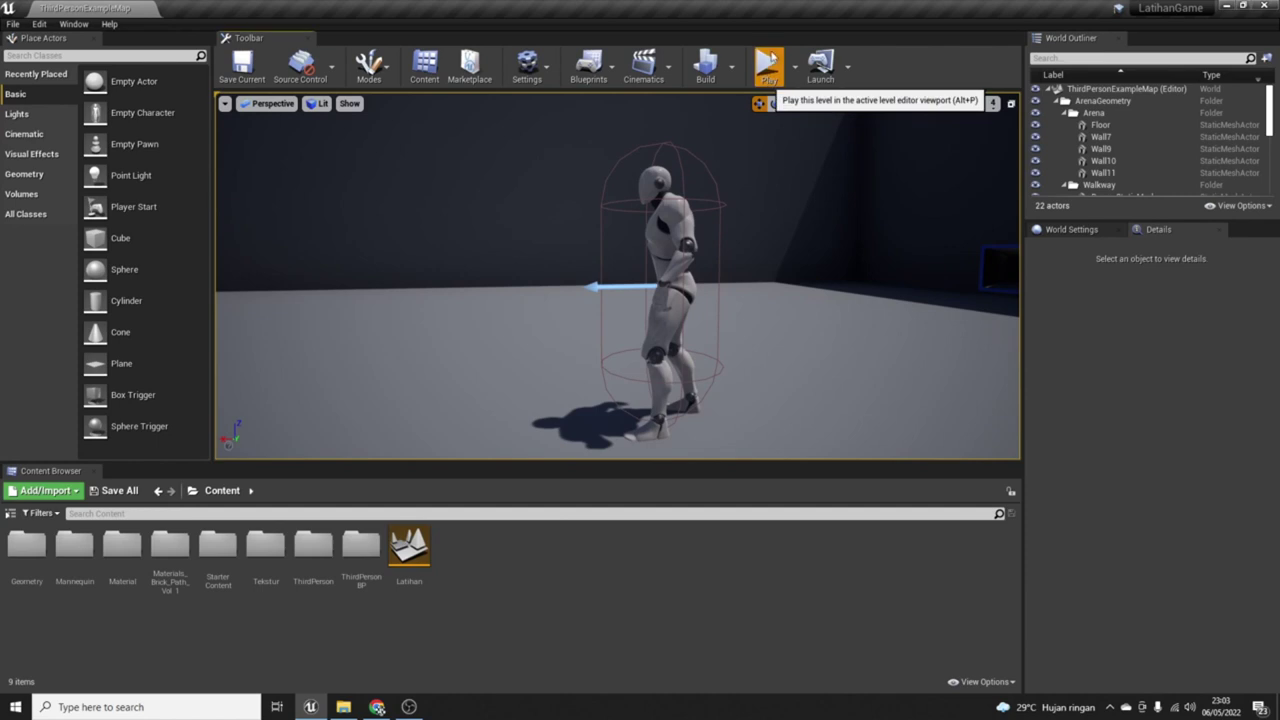
left_click(764, 77)
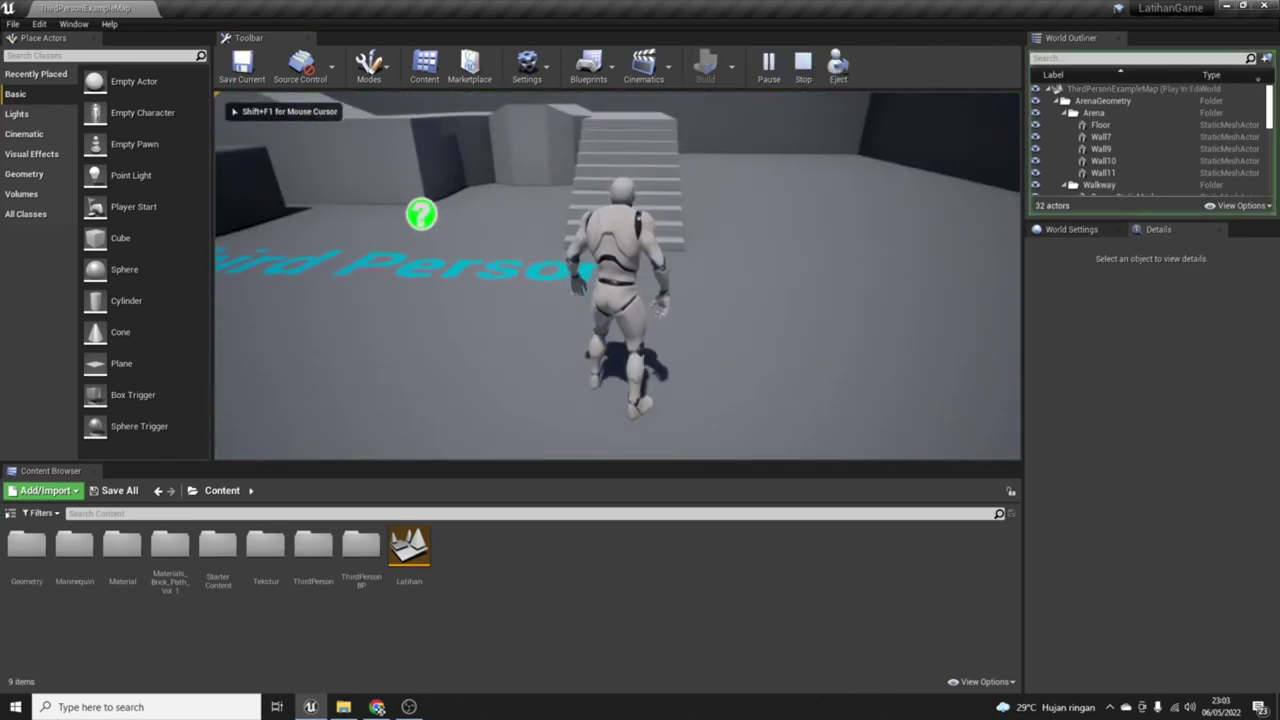
key("w")
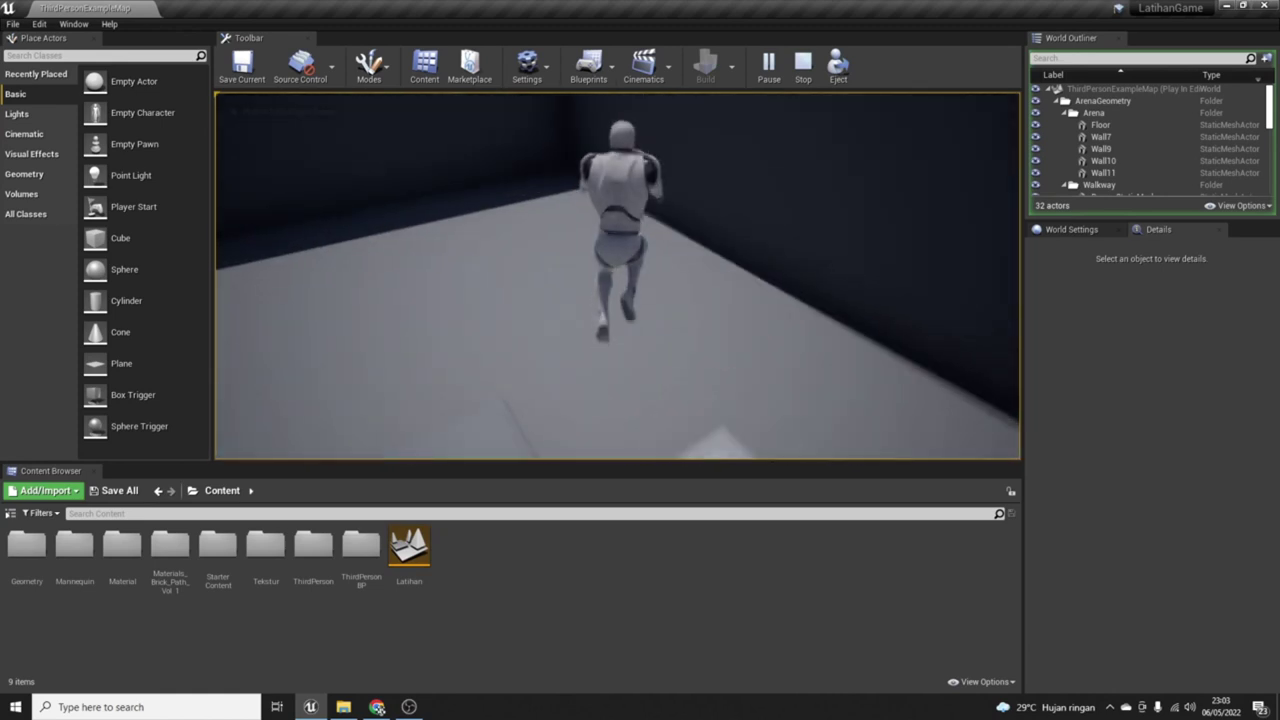
key("space")
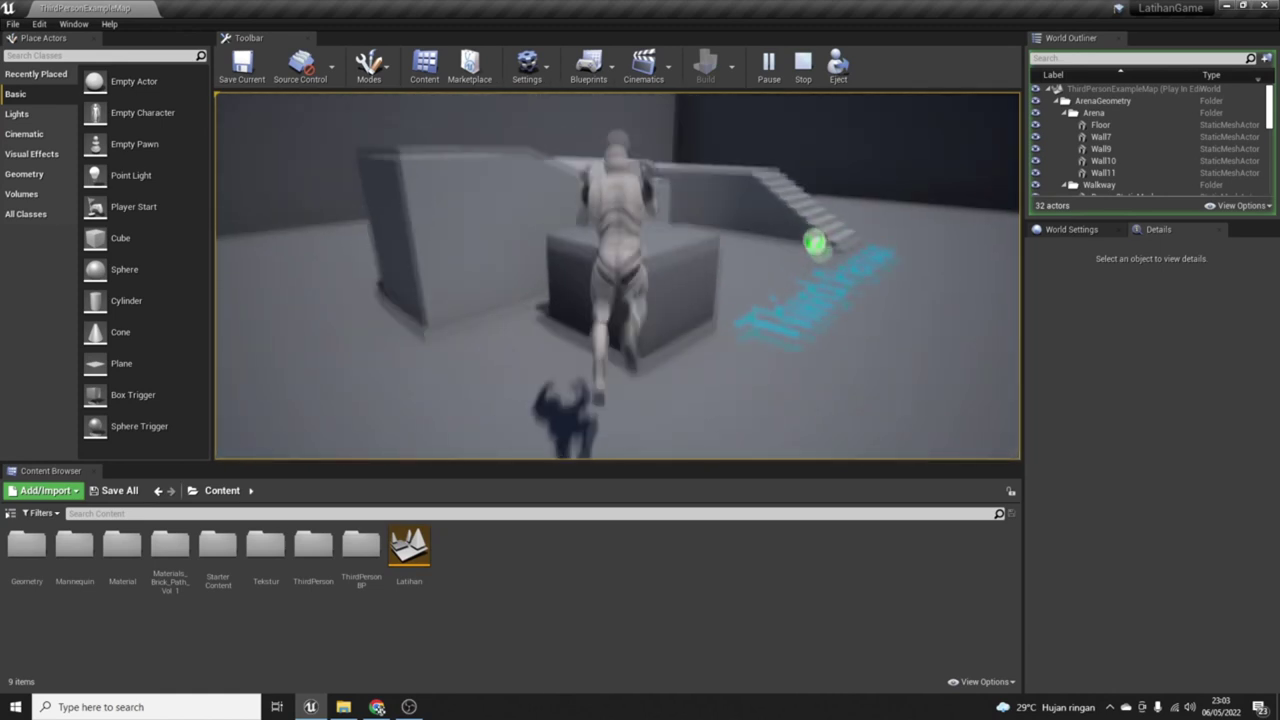
key("space")
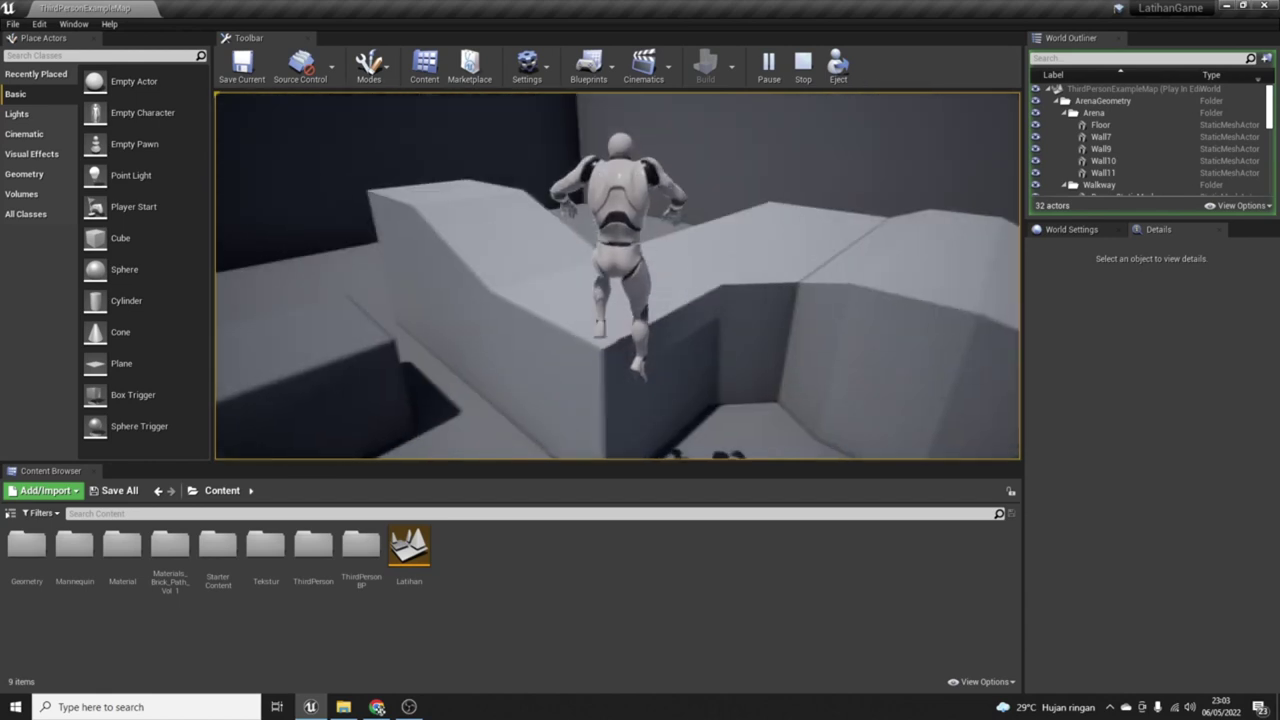
key("space")
key("w")
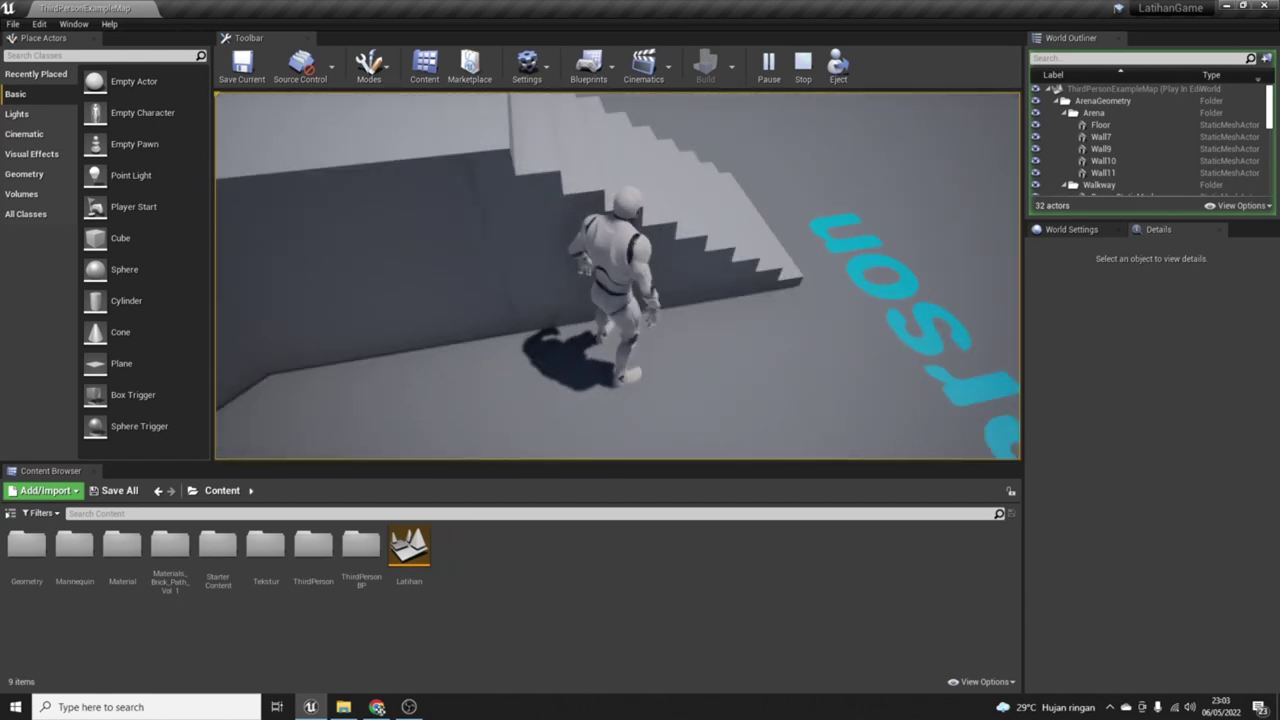
key("Escape")
right_click_drag(698, 419, 698, 419)
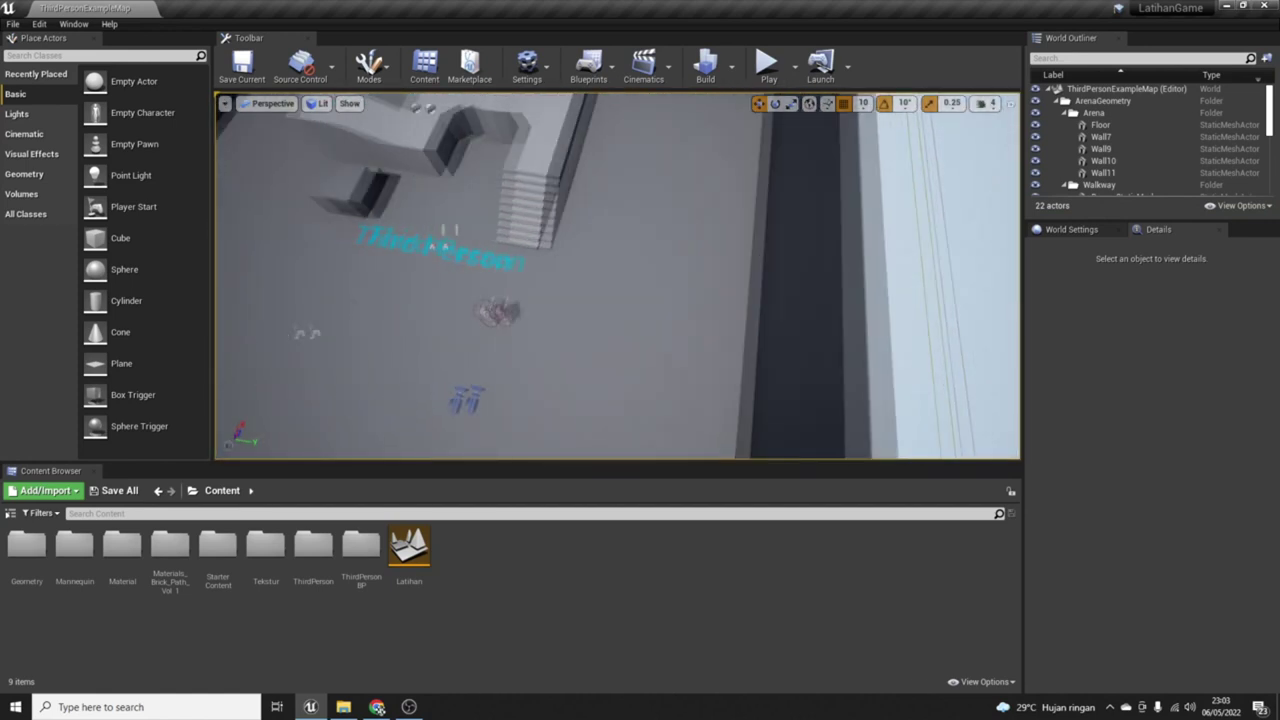
Step: Create a new Default-template level via File > New Level and look over its floor
left_click(13, 25)
left_click(45, 50)
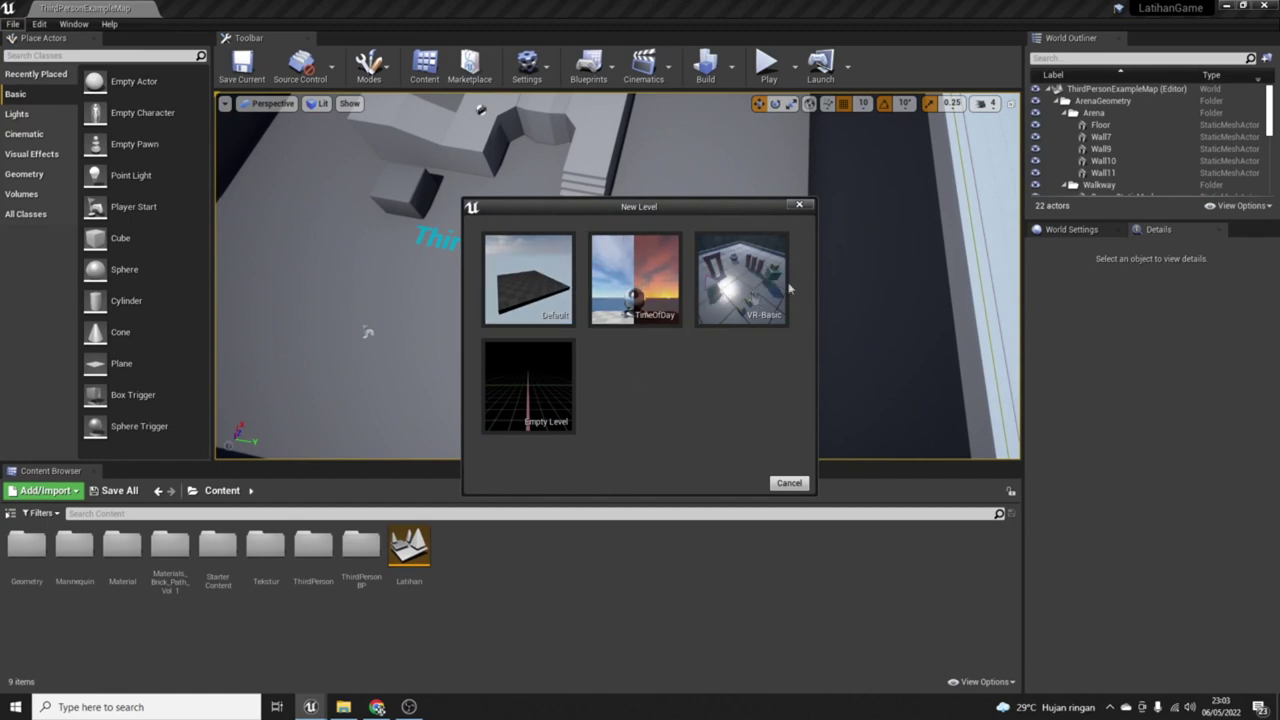
left_click(492, 291)
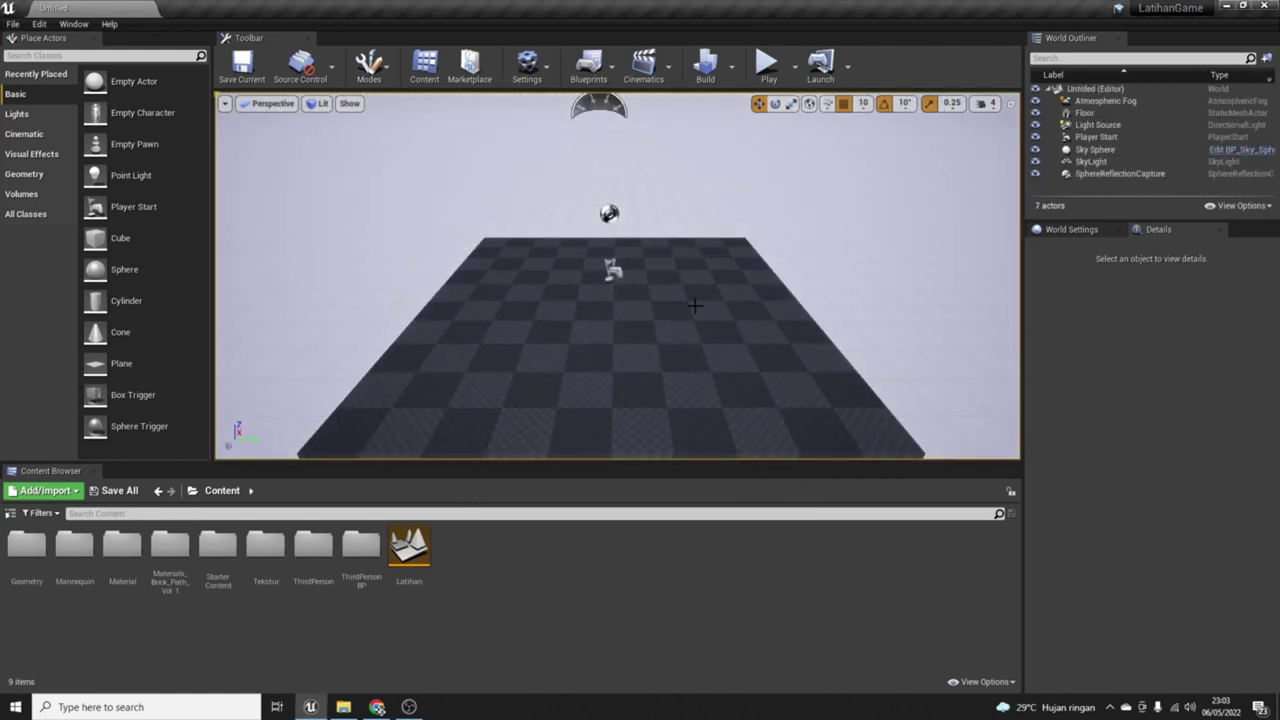
mouse_move(581, 200)
right_mouse_down()
mouse_move(600, 260)
mouse_move(640, 250)
mouse_move(620, 270)
mouse_move(748, 345)
right_mouse_up()
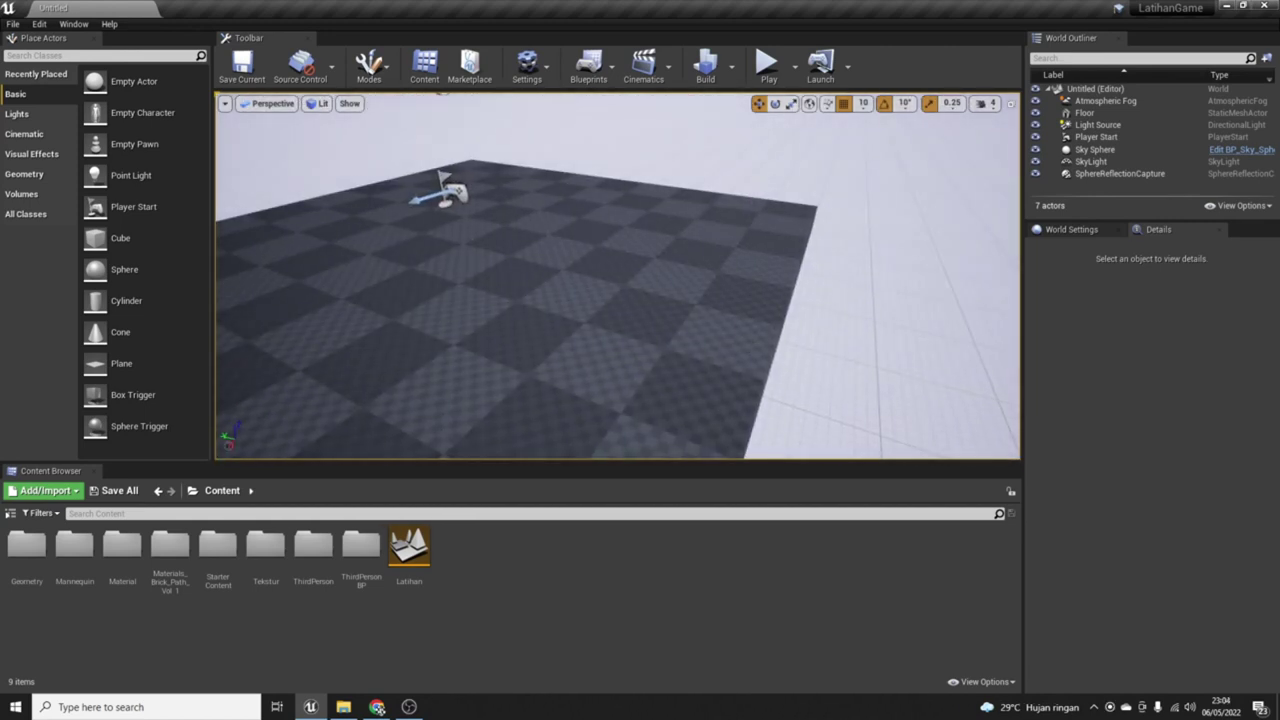
Step: Select the new level's Floor and zoom the view around it
left_click(732, 315)
right_click_drag(736, 312, 730, 250)
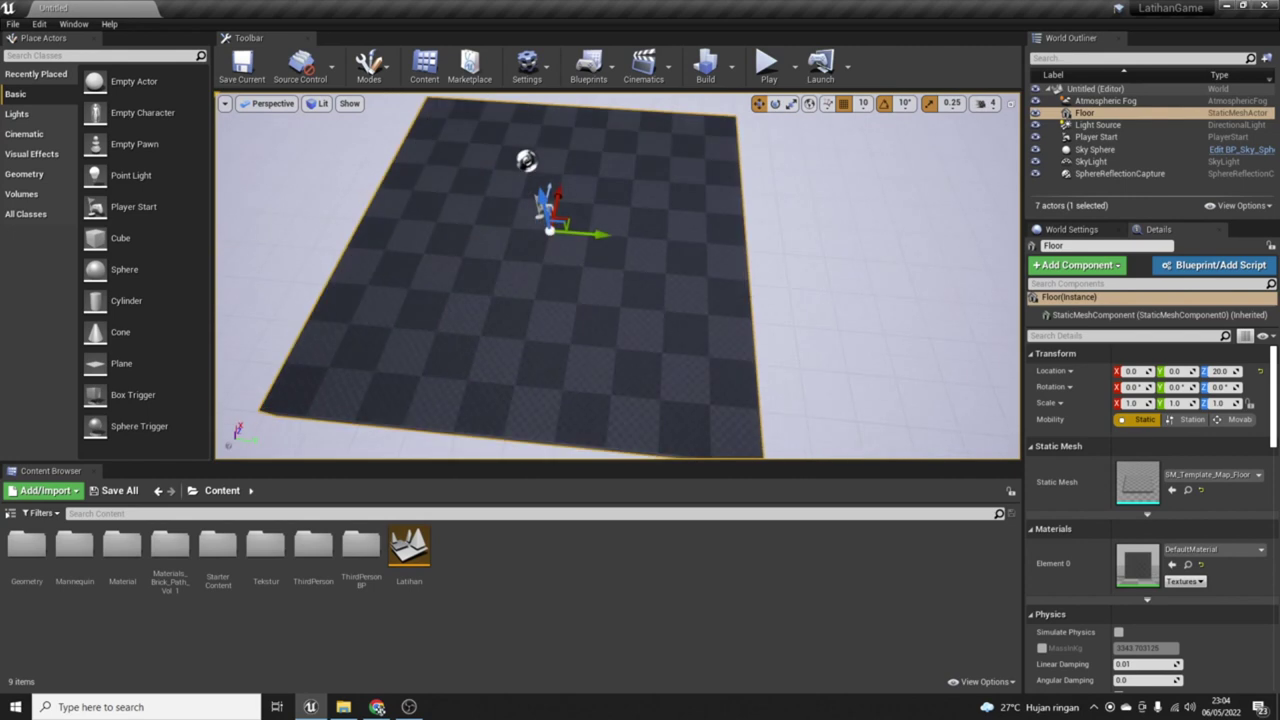
scroll(1205, 425, "down", 3)
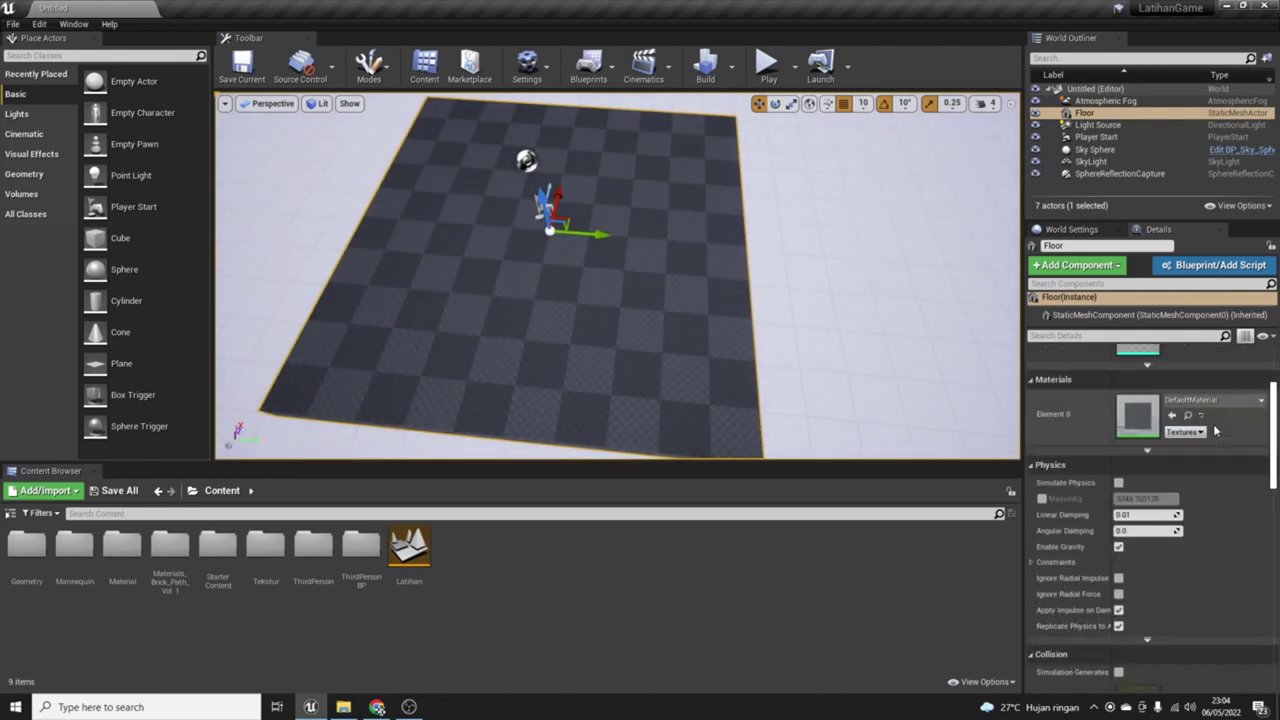
scroll(1213, 430, "down", 2)
scroll(1212, 426, "up", 3)
scroll(1209, 426, "up", 2)
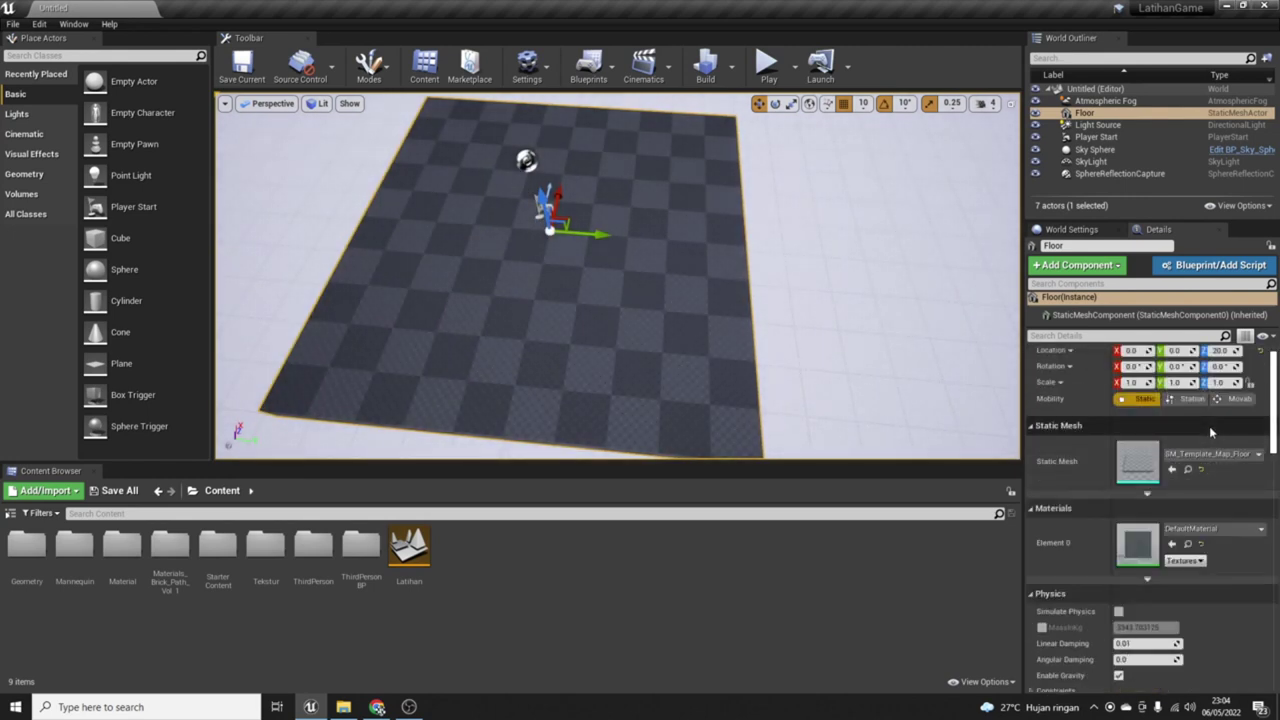
scroll(1215, 432, "down", 1)
scroll(1222, 452, "down", 2)
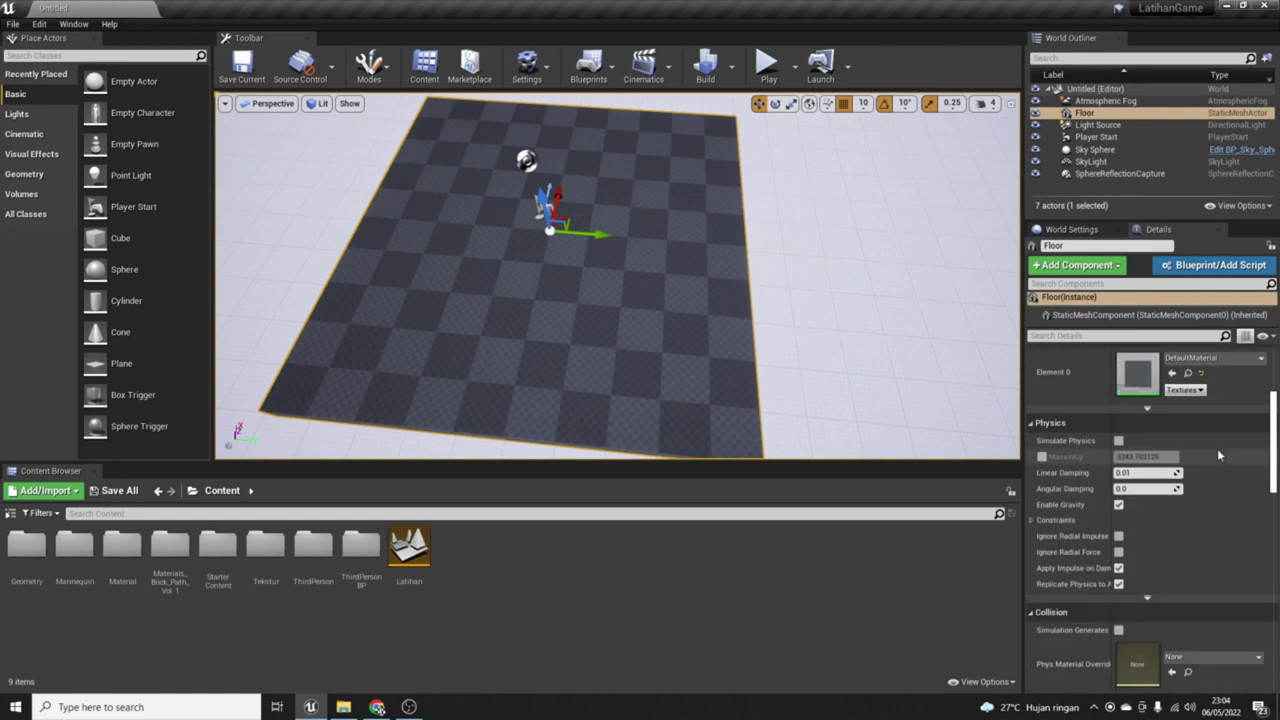
scroll(1218, 456, "down", 1)
scroll(1218, 459, "down", 1)
scroll(1217, 459, "down", 1)
scroll(1234, 489, "down", 1)
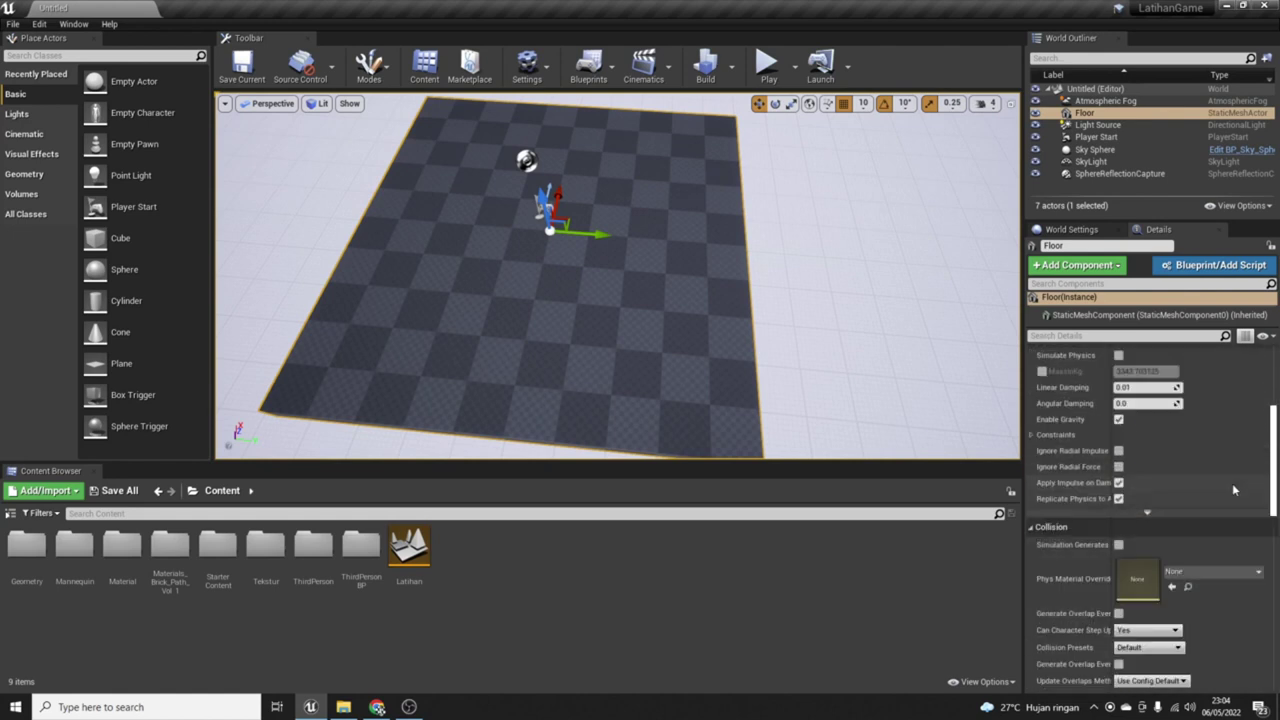
scroll(1234, 489, "up", 2)
scroll(1210, 450, "up", 2)
scroll(1180, 410, "up", 2)
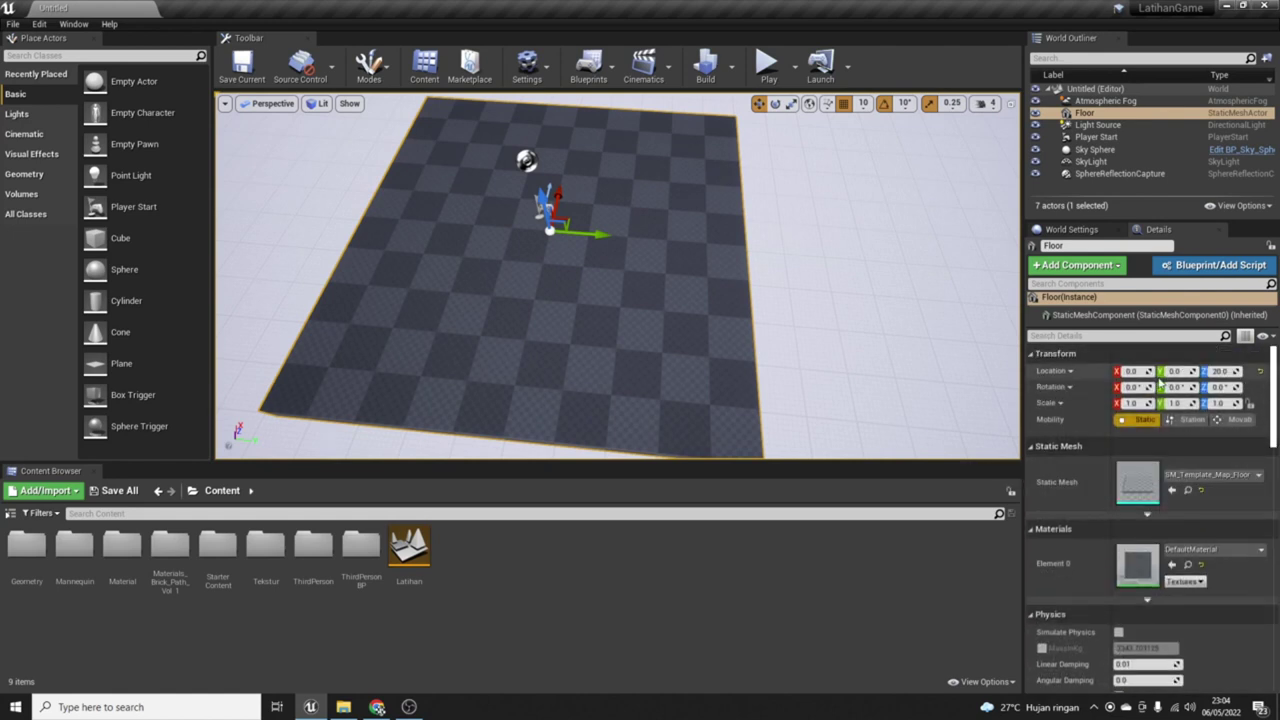
Step: Set the Floor's scale to 2.0 on X, Y and Z and view the enlarged floor
left_click_drag(880, 372, 860, 420)
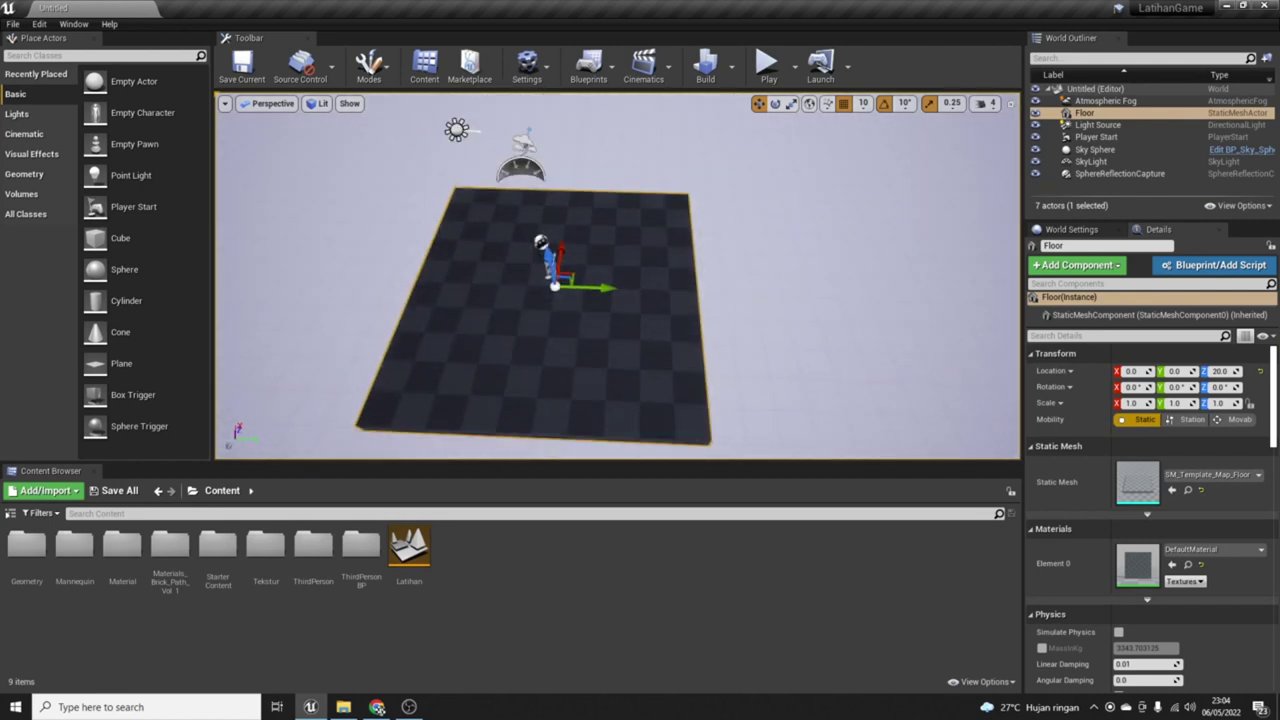
right_click_drag(860, 420, 620, 300)
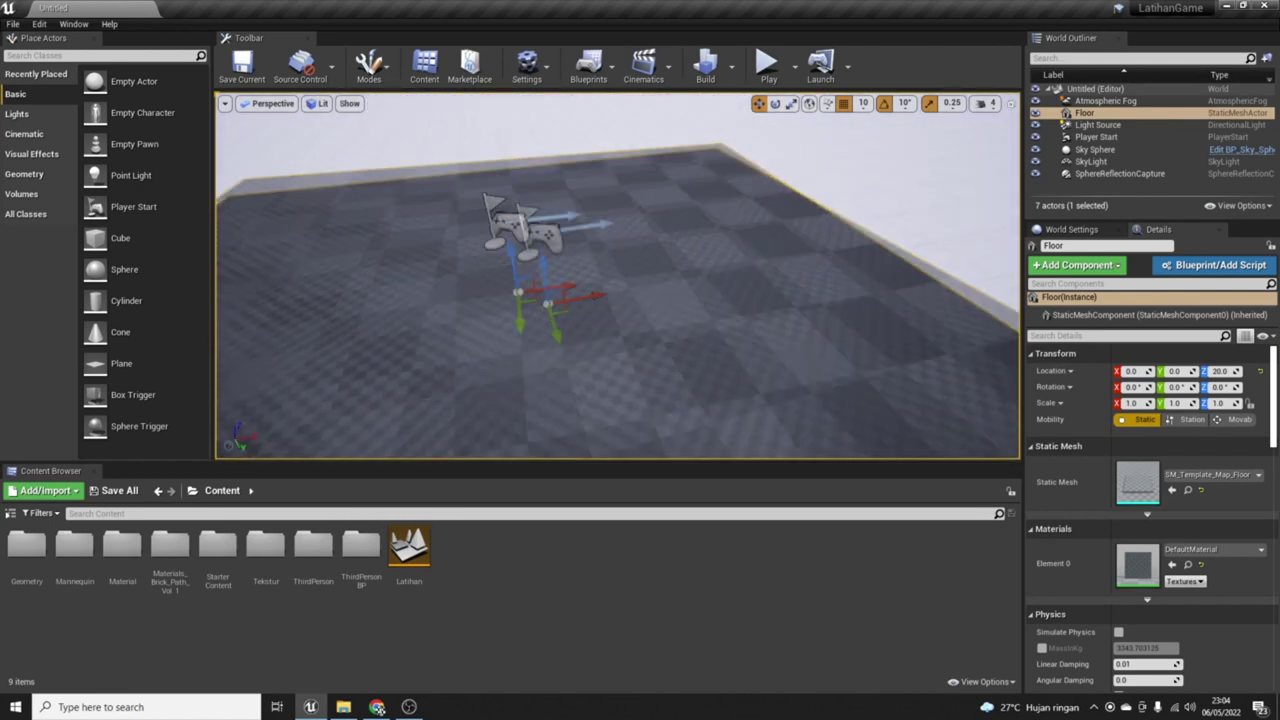
left_click_drag(620, 300, 620, 330)
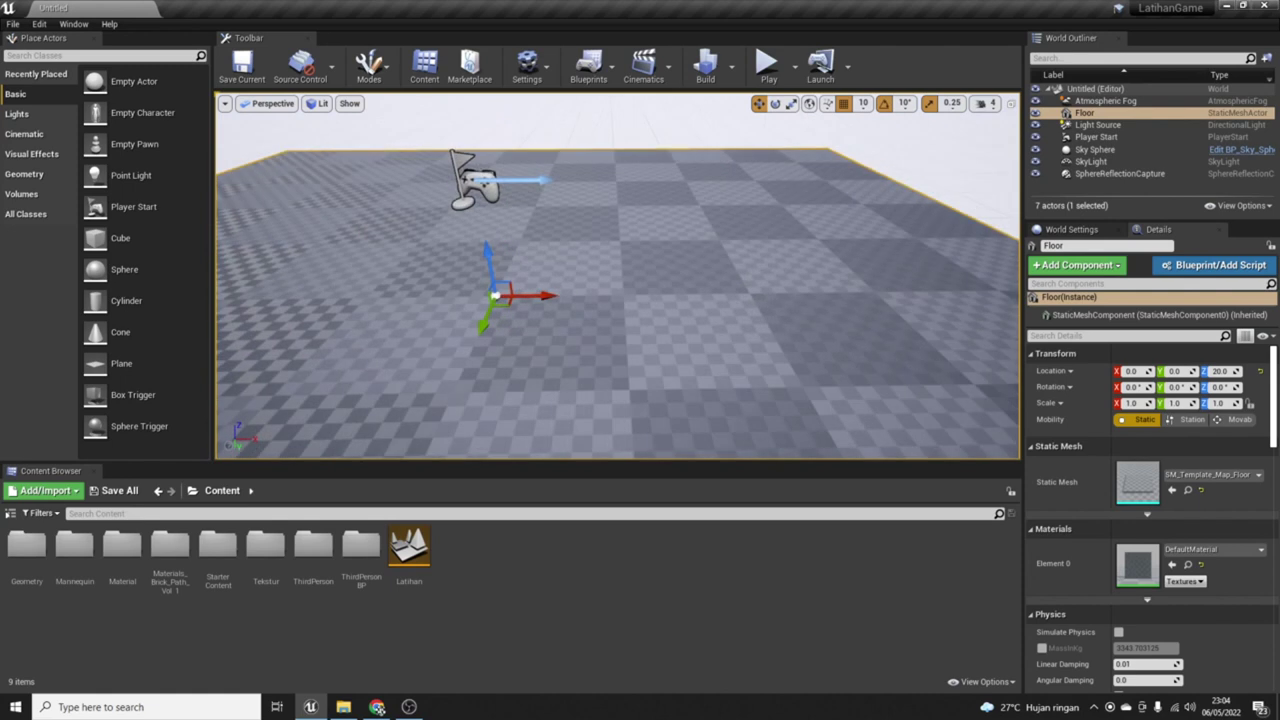
mouse_move(650, 330)
right_mouse_down()
mouse_move(600, 300)
mouse_move(560, 300)
right_mouse_up()
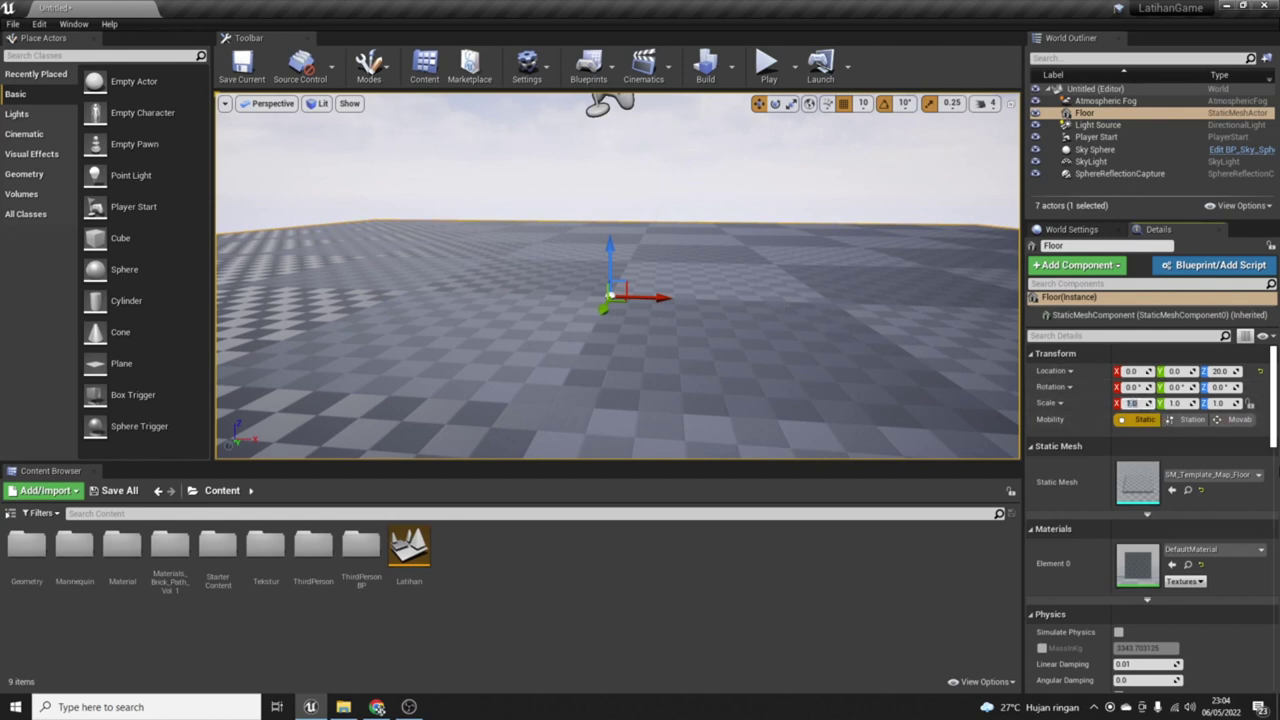
type("2")
key("Tab")
mouse_move(855, 335)
right_mouse_down()
mouse_move(850, 420)
mouse_move(850, 360)
right_mouse_up()
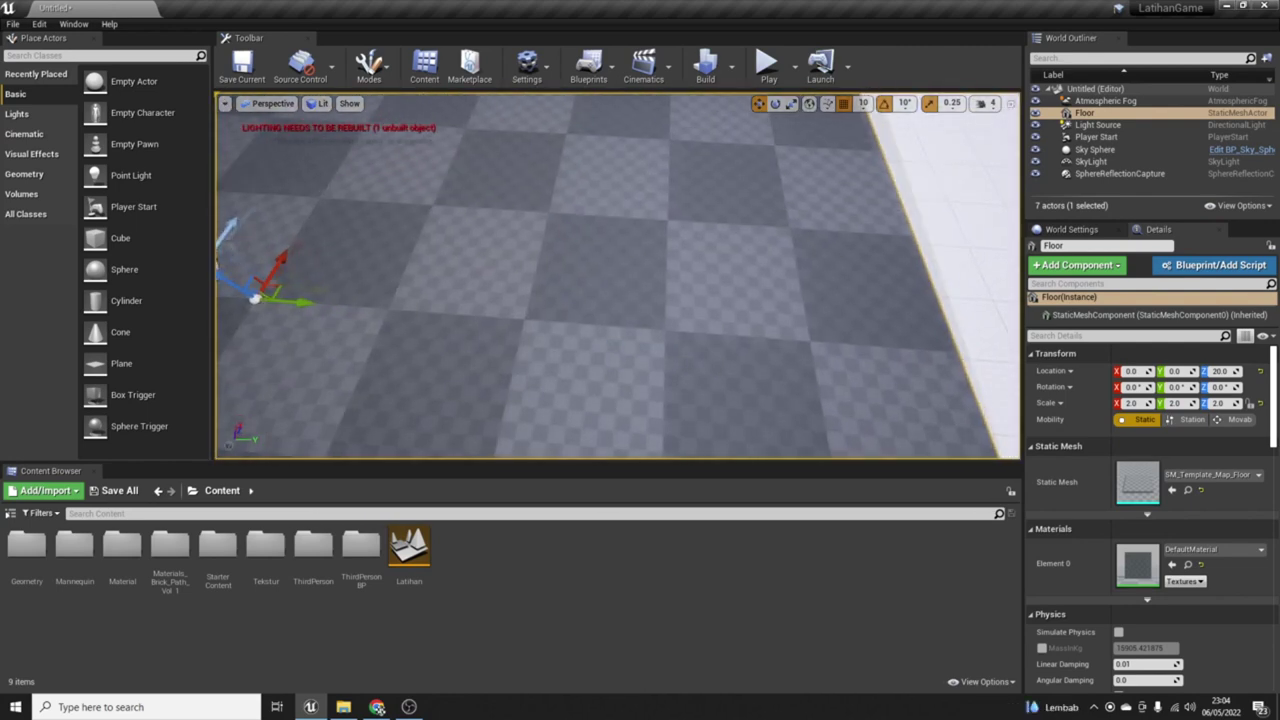
mouse_move(850, 360)
right_mouse_down()
mouse_move(850, 300)
mouse_move(850, 380)
right_mouse_up()
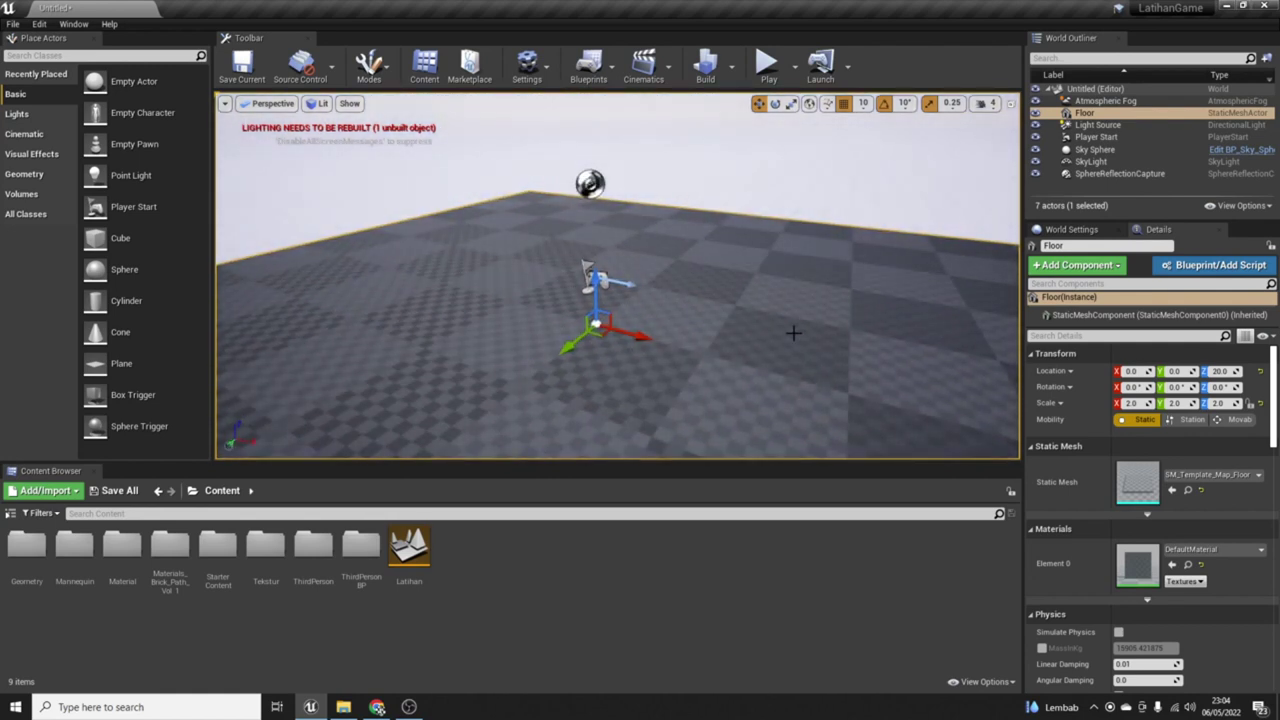
mouse_move(849, 346)
right_mouse_down()
mouse_move(760, 340)
mouse_move(900, 340)
mouse_move(880, 320)
right_mouse_up()
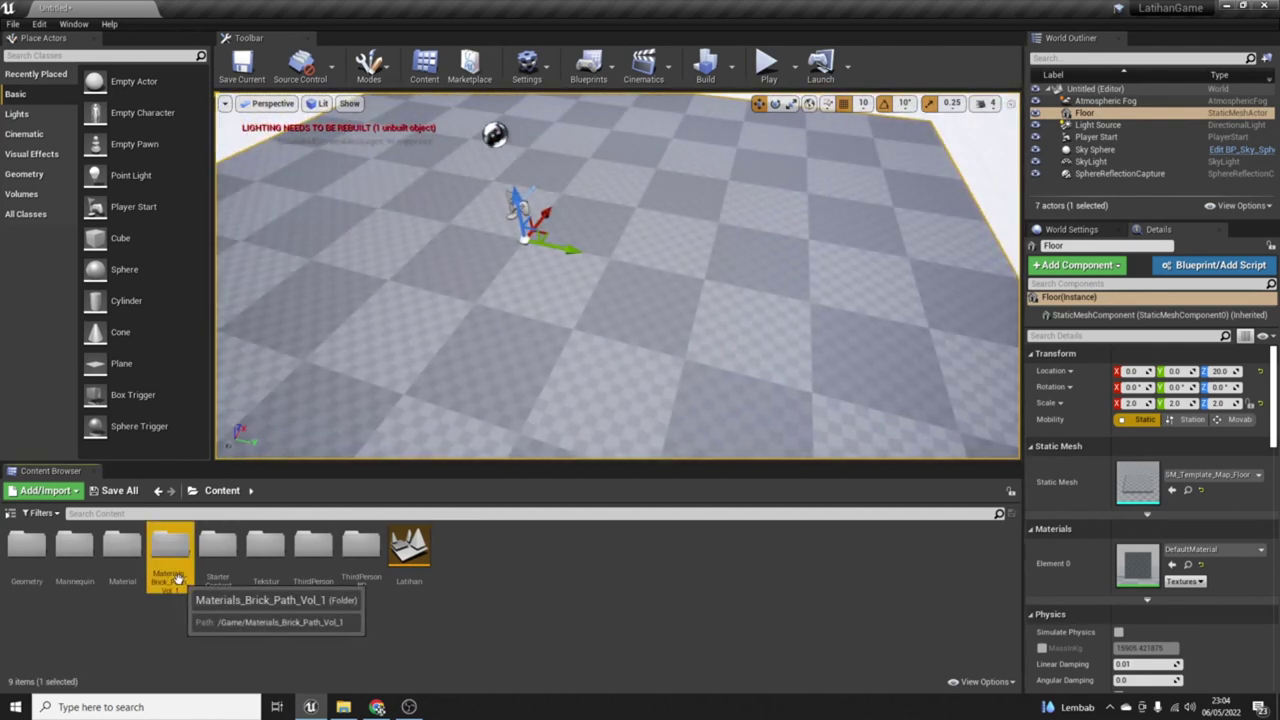
Step: Open Materials_Brick_Path_Vol_1 > Materials and select MAT_Brick_Wall_Vol_1C_1
double_click(177, 578)
double_click(74, 545)
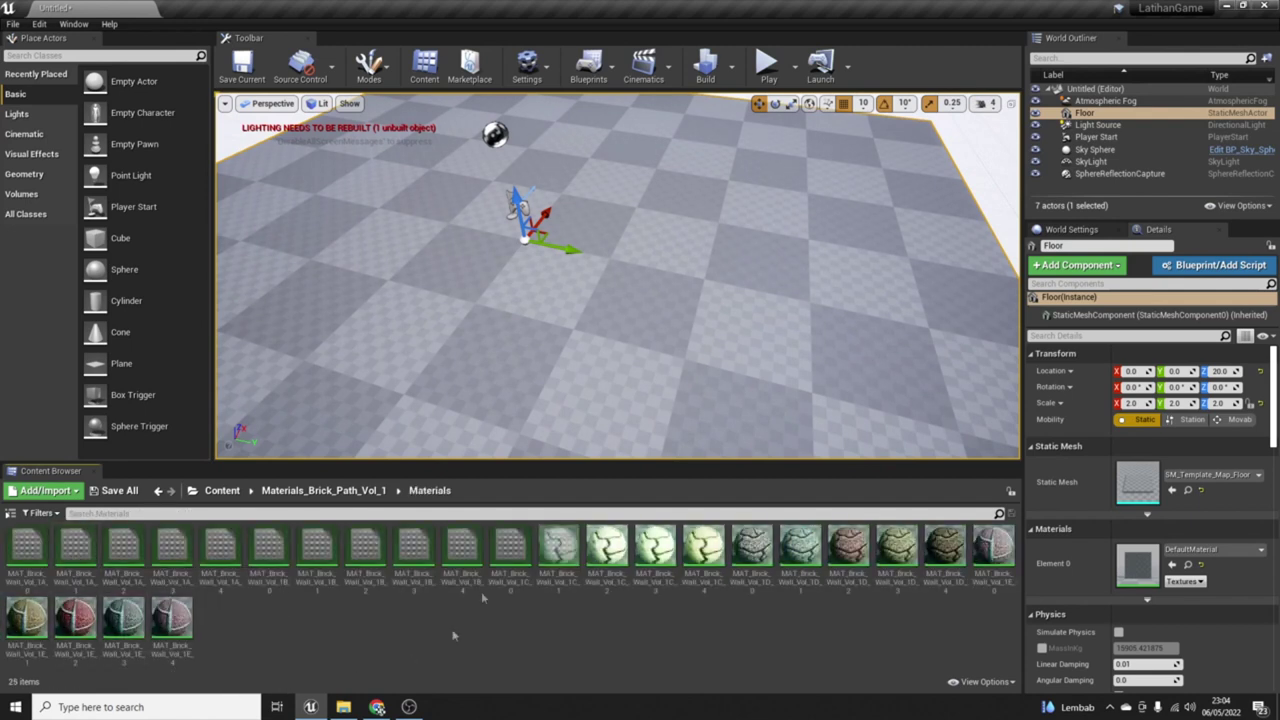
left_click(558, 545)
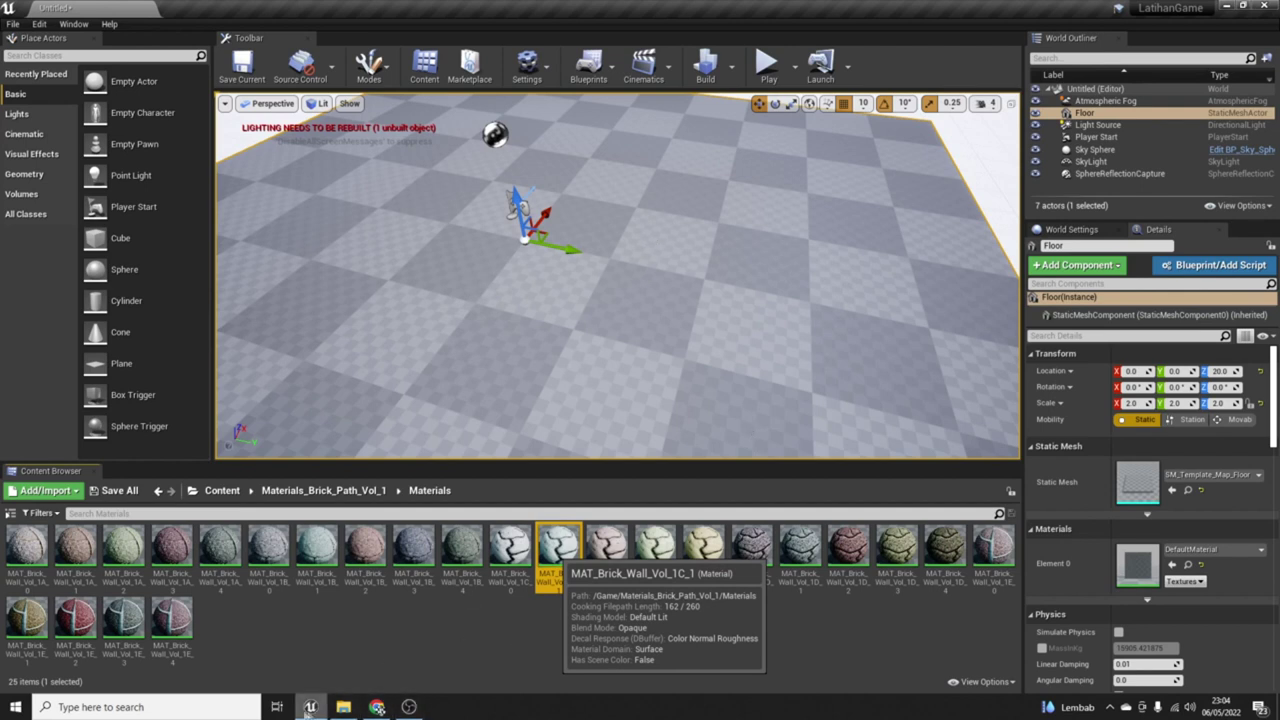
left_click(222, 710)
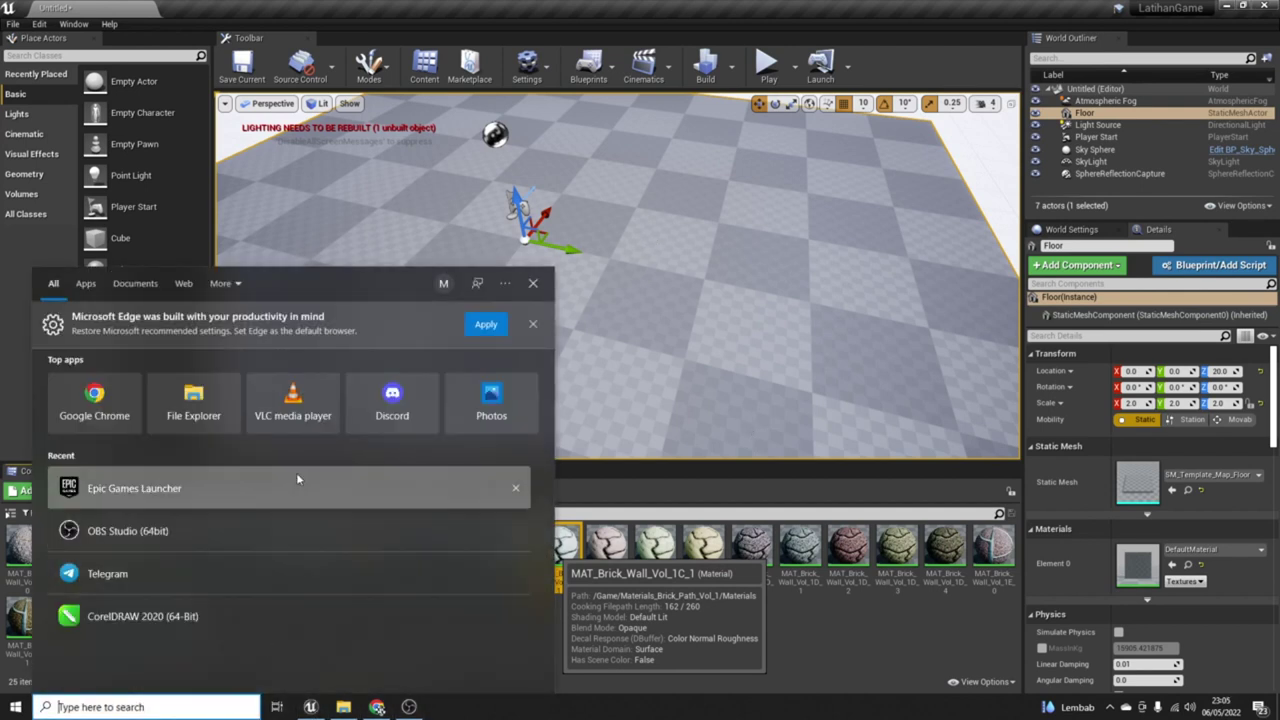
Step: Launch the Epic Games Launcher maximized and browse its Library and Marketplace
left_click(214, 482)
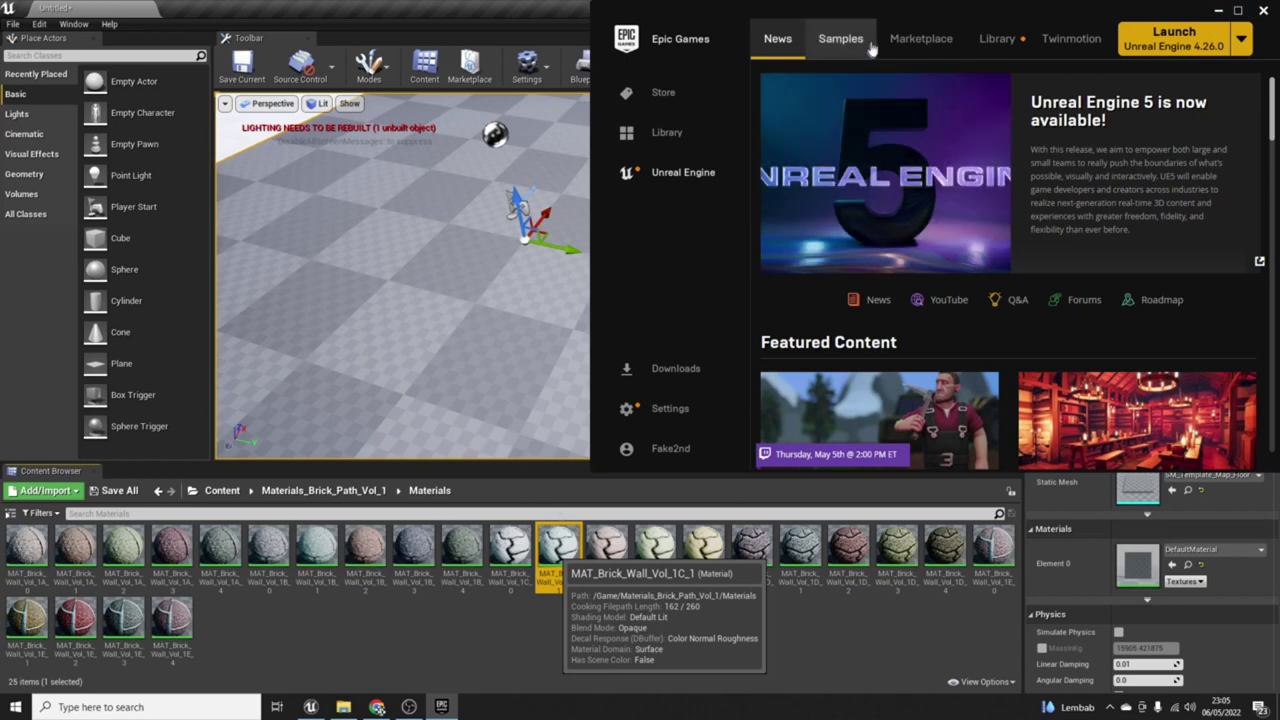
left_click(997, 38)
left_click(1238, 11)
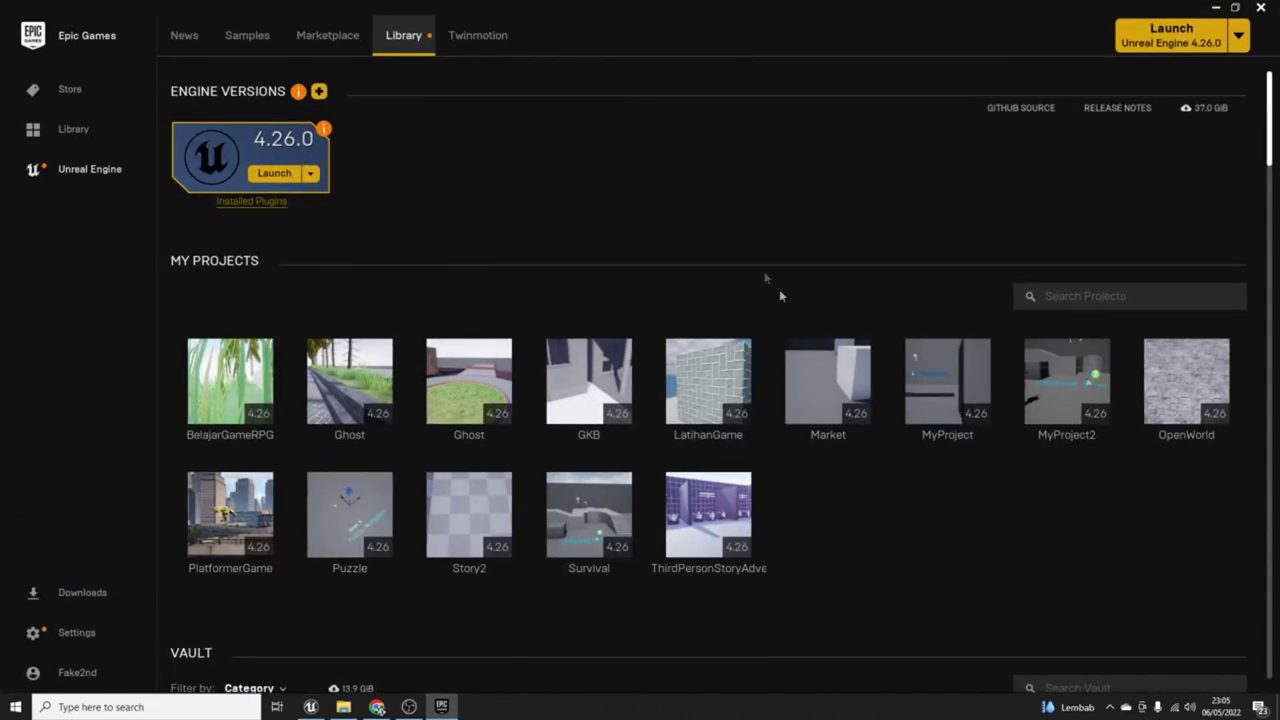
scroll(560, 232, "down", 3)
scroll(390, 190, "up", 2)
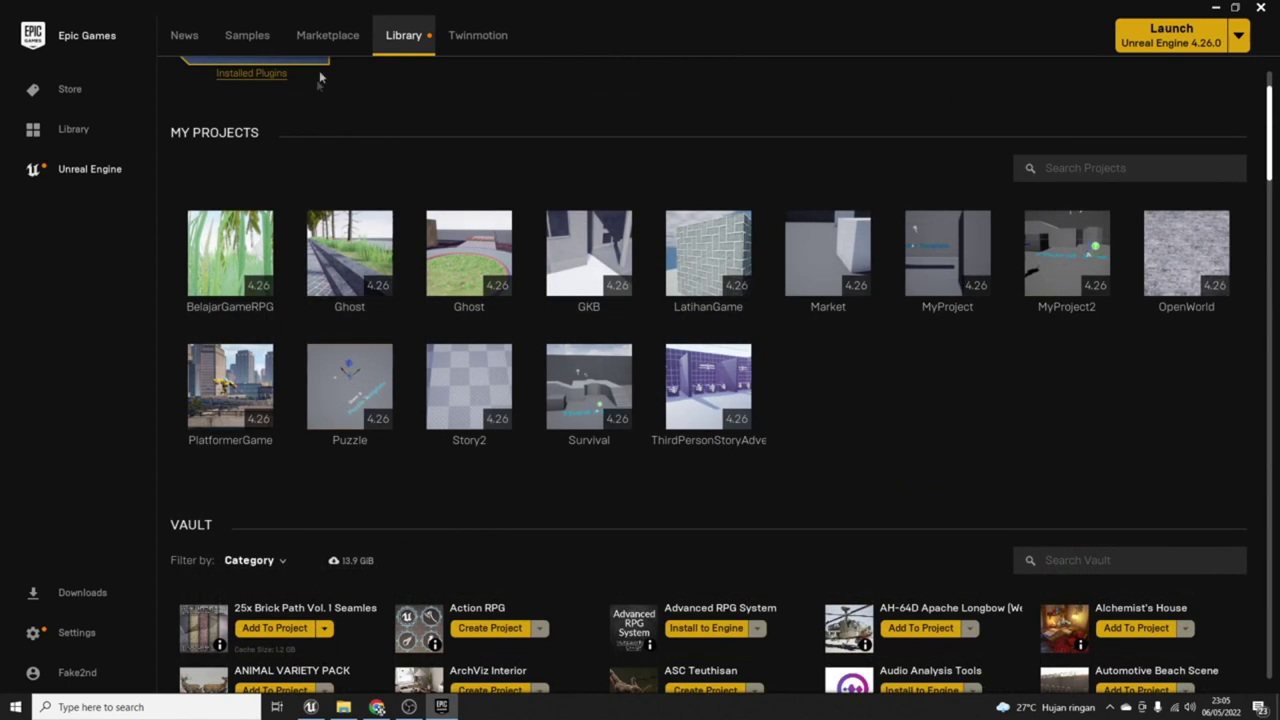
left_click(352, 38)
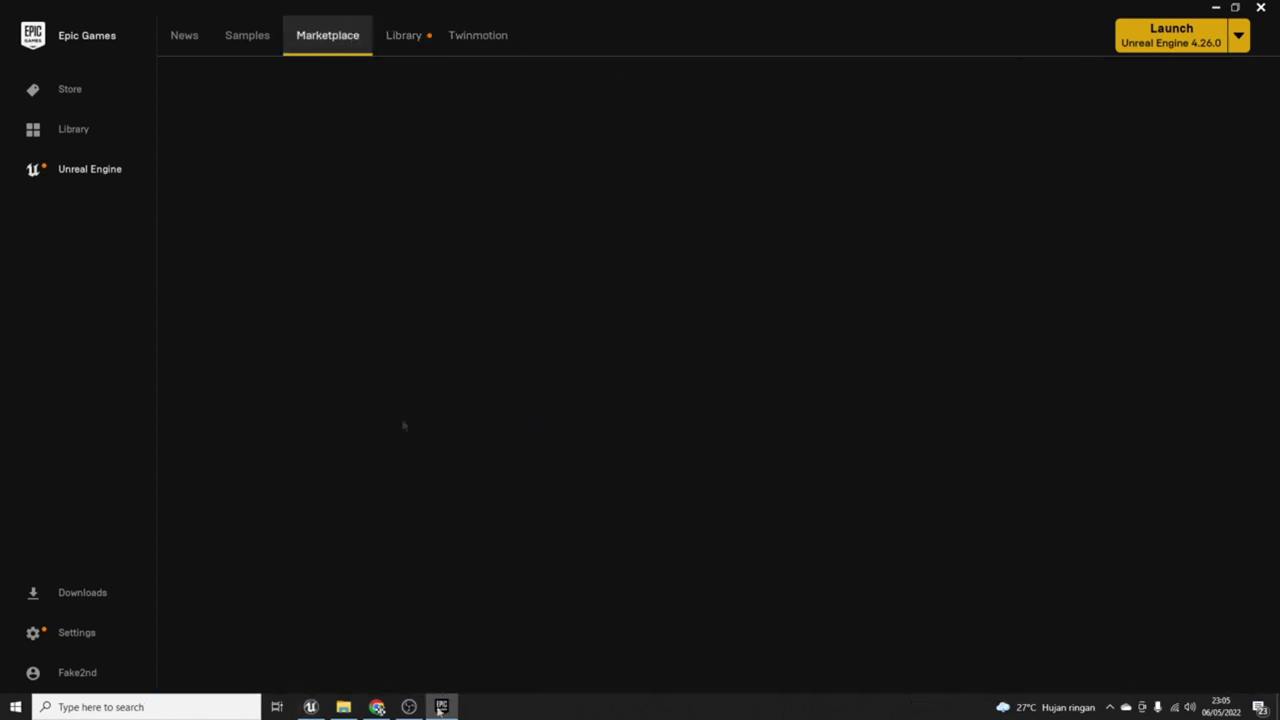
Step: Return to the Unreal Editor's untitled level from the taskbar
left_click(378, 707)
left_click(380, 708)
left_click(310, 707)
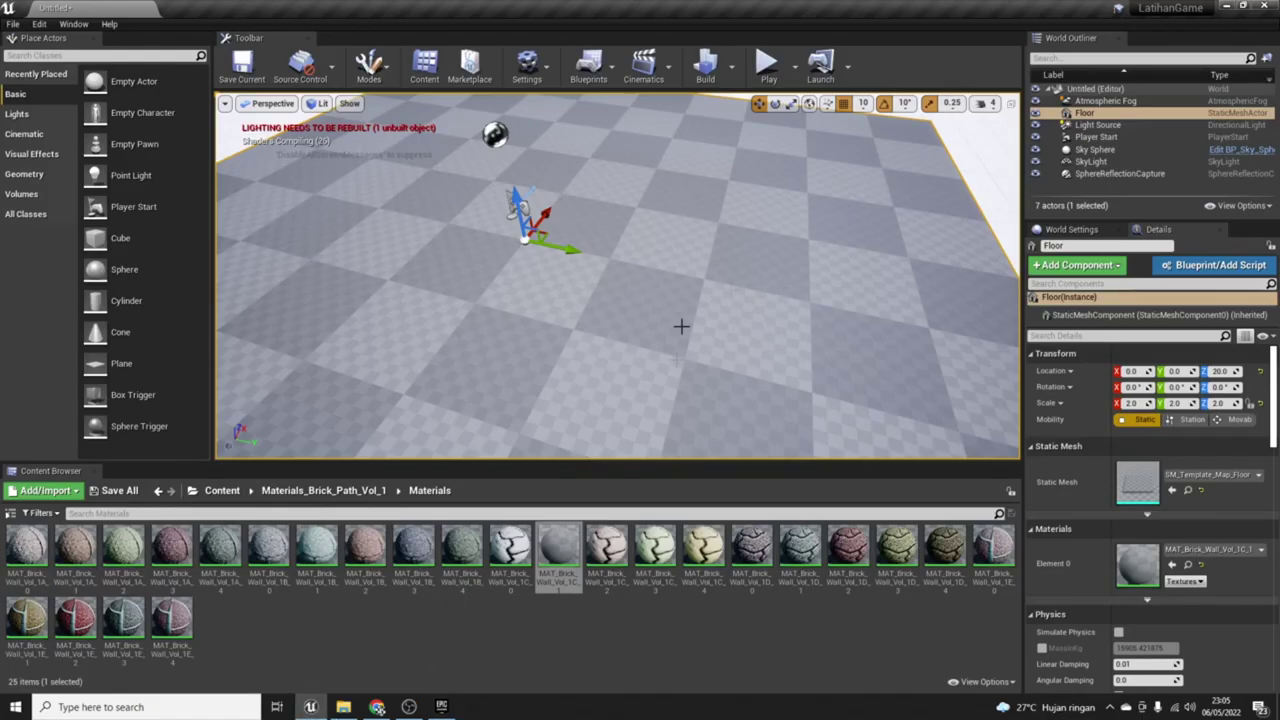
Step: Apply MAT_Brick_Wall_Vol_1B_0 to the floor and take a close look at its bricks
mouse_move(629, 312)
right_mouse_down()
mouse_move(629, 250)
mouse_move(629, 330)
mouse_move(629, 270)
mouse_move(629, 320)
mouse_move(780, 320)
right_mouse_up()
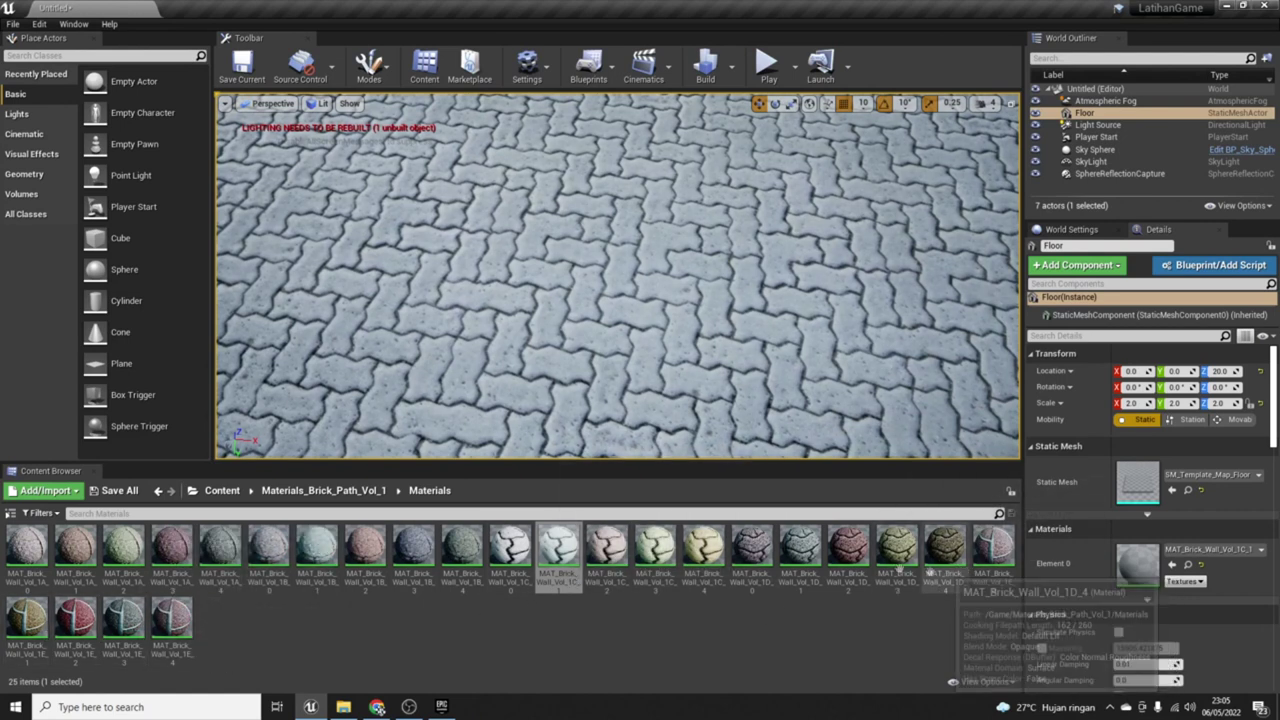
left_click_drag(256, 566, 510, 282)
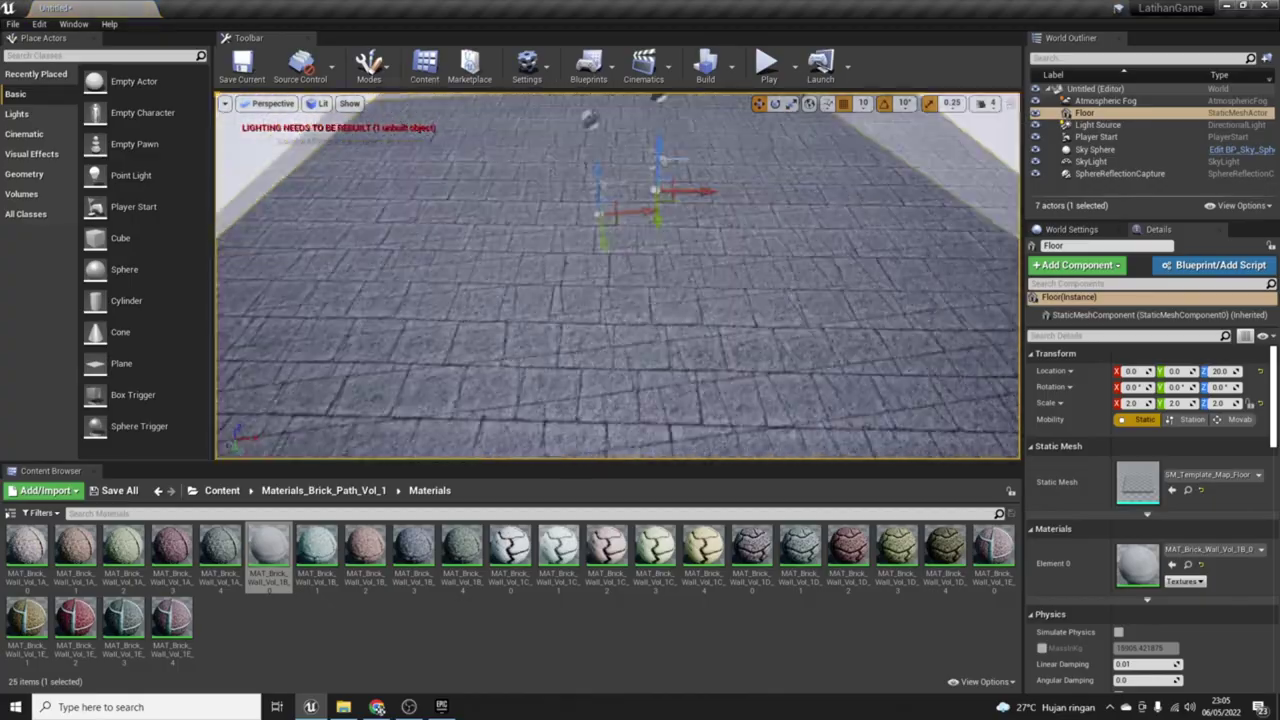
right_click_drag(618, 275, 618, 275)
Step: Apply MAT_Brick_Wall_Vol_1A_4 to the floor and inspect its grey rectangular paving bricks
left_click_drag(220, 548, 567, 348)
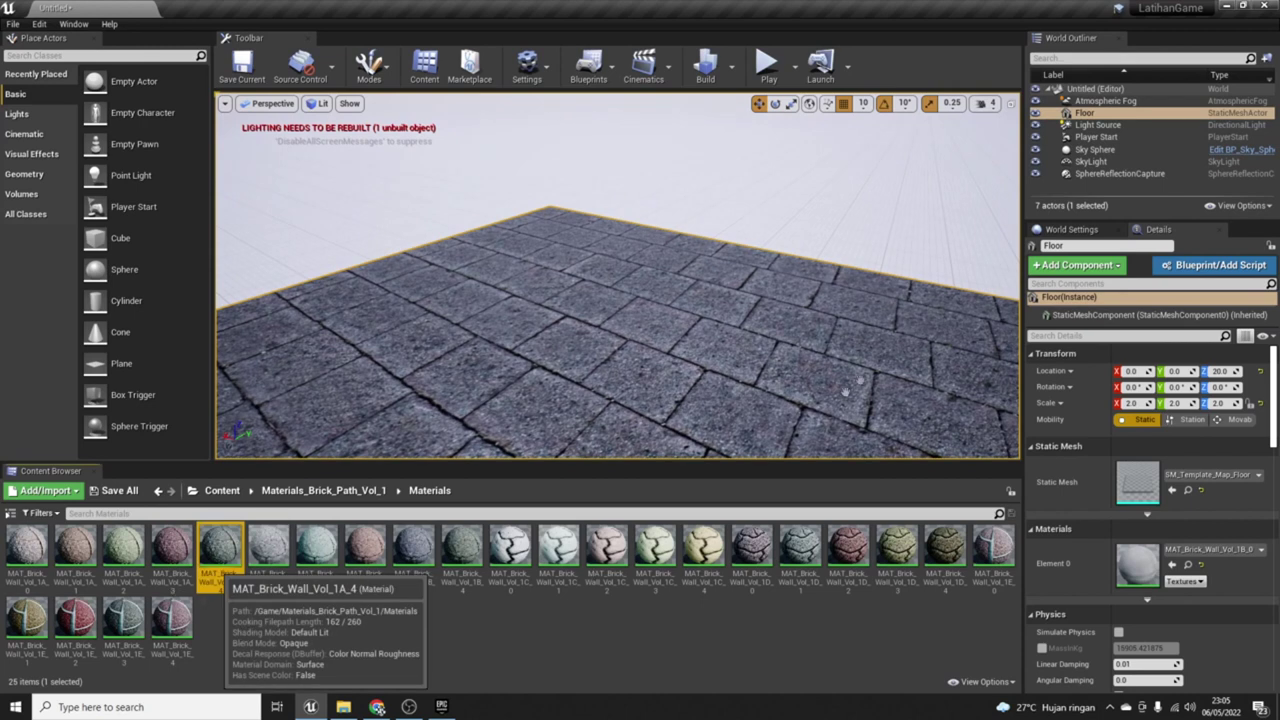
left_click_drag(811, 371, 771, 397)
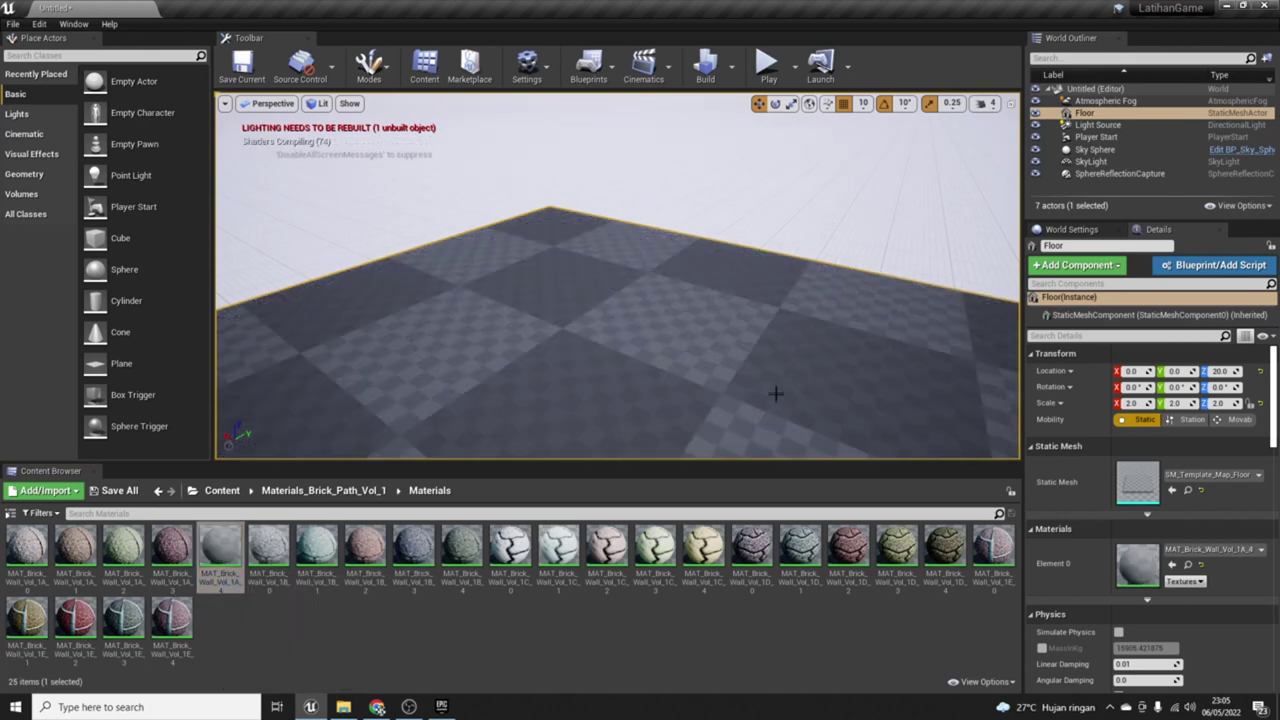
right_click_drag(724, 399, 724, 399)
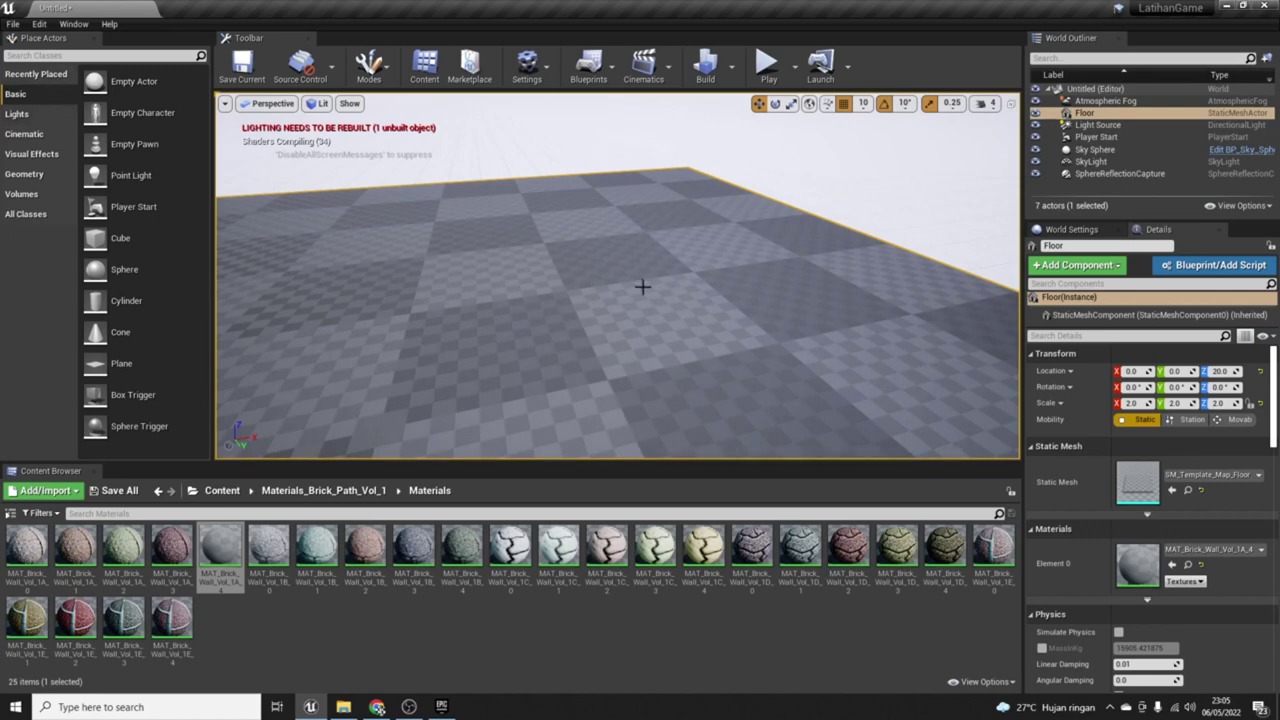
right_click_drag(642, 287, 642, 400)
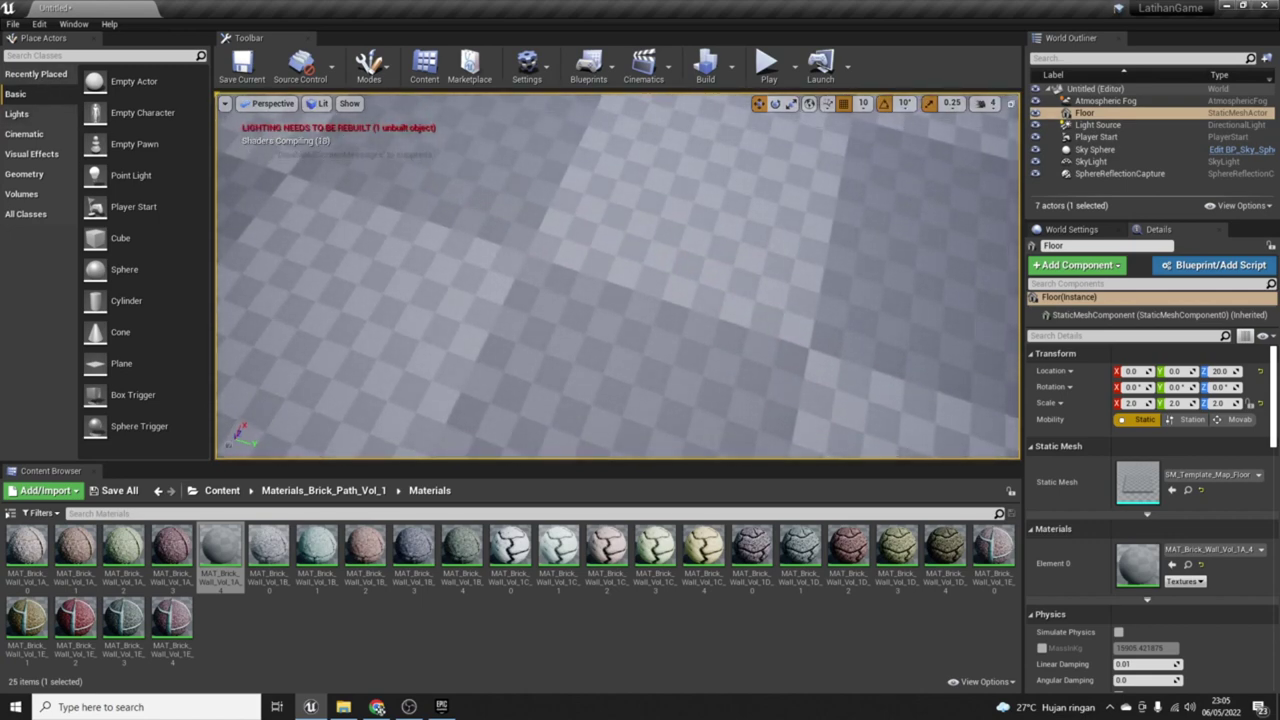
scroll(642, 400, "down", 5)
scroll(642, 400, "up", 5)
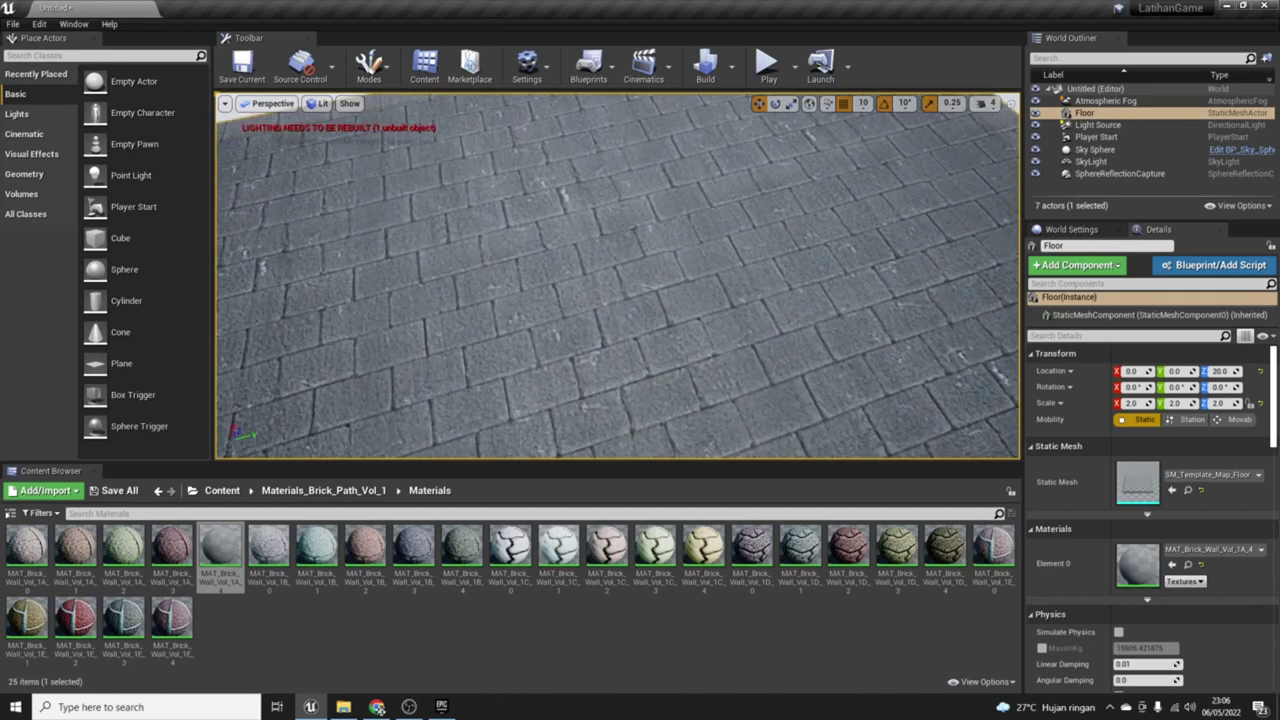
scroll(642, 400, "down", 8)
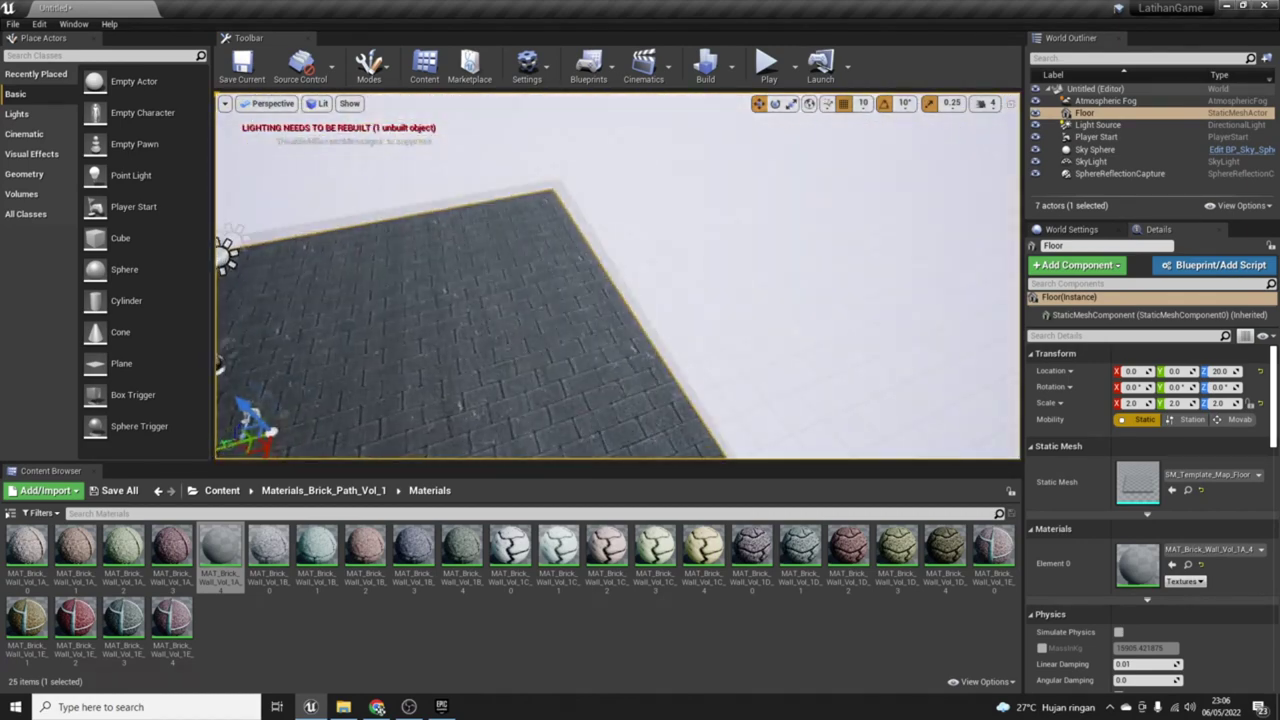
key("f")
scroll(617, 300, "down", 5)
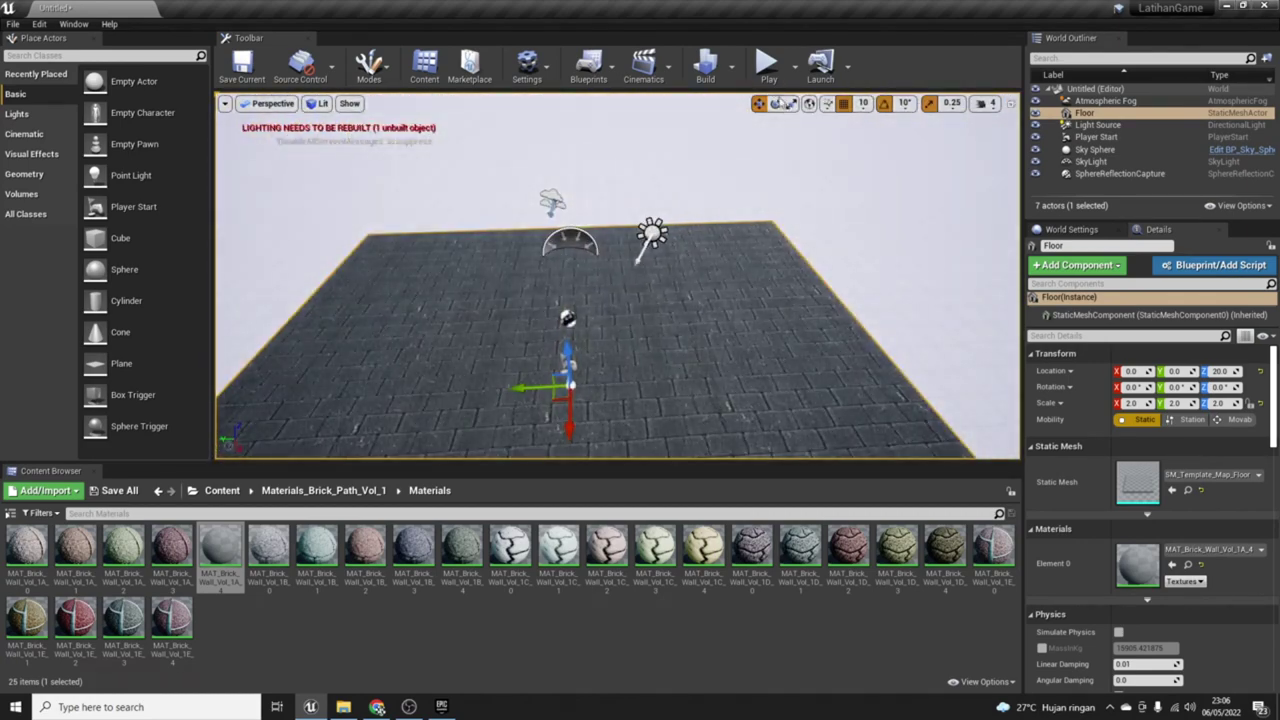
left_click(791, 104)
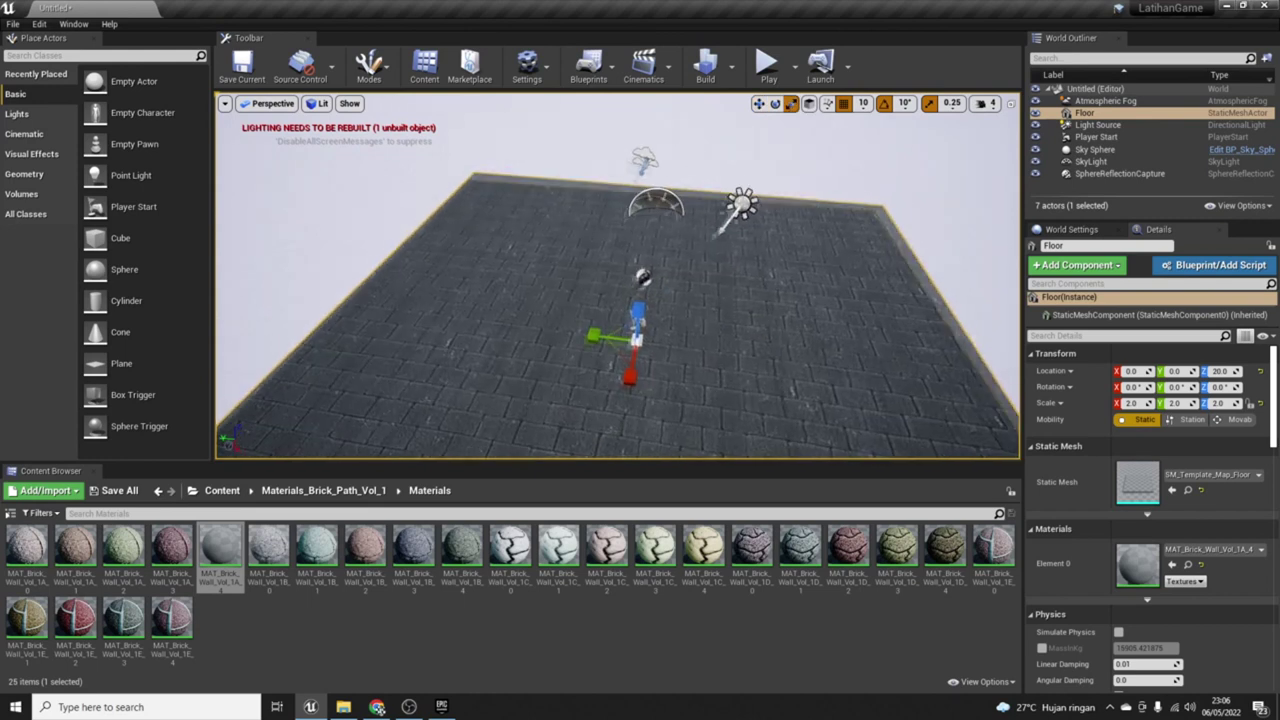
right_click_drag(668, 258, 668, 258)
left_click_drag(648, 251, 683, 281)
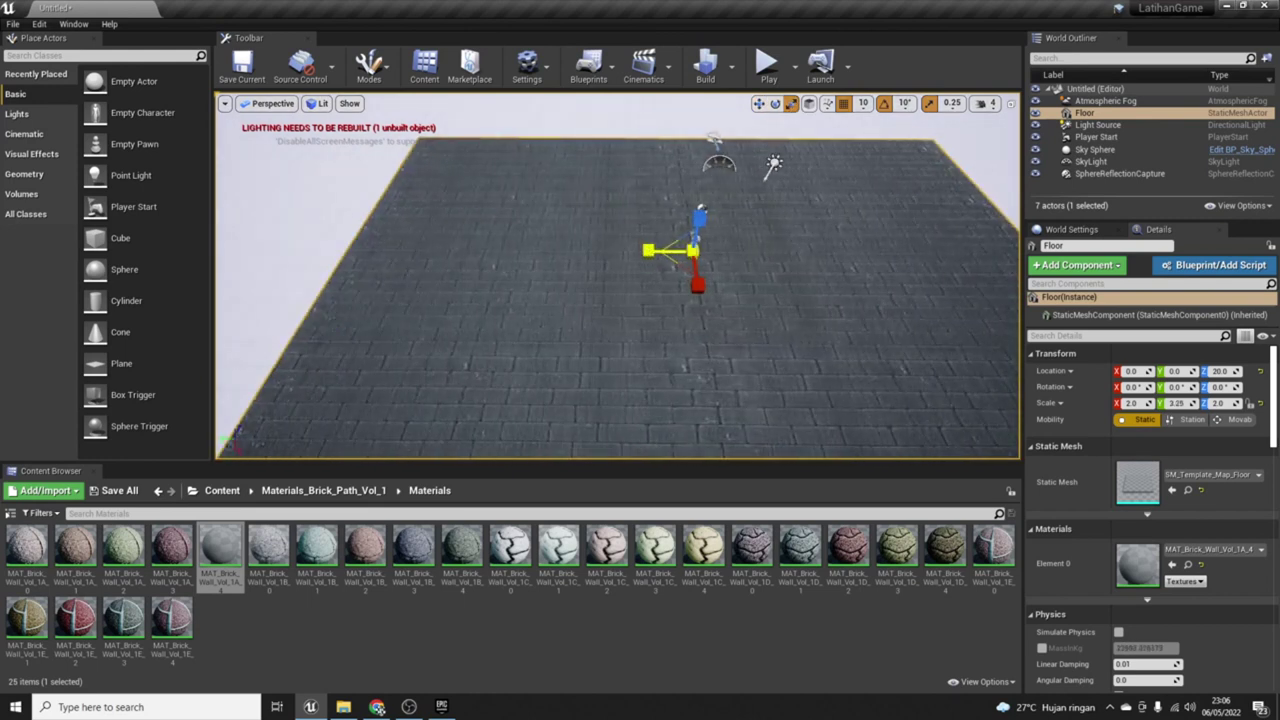
key("ctrl+z")
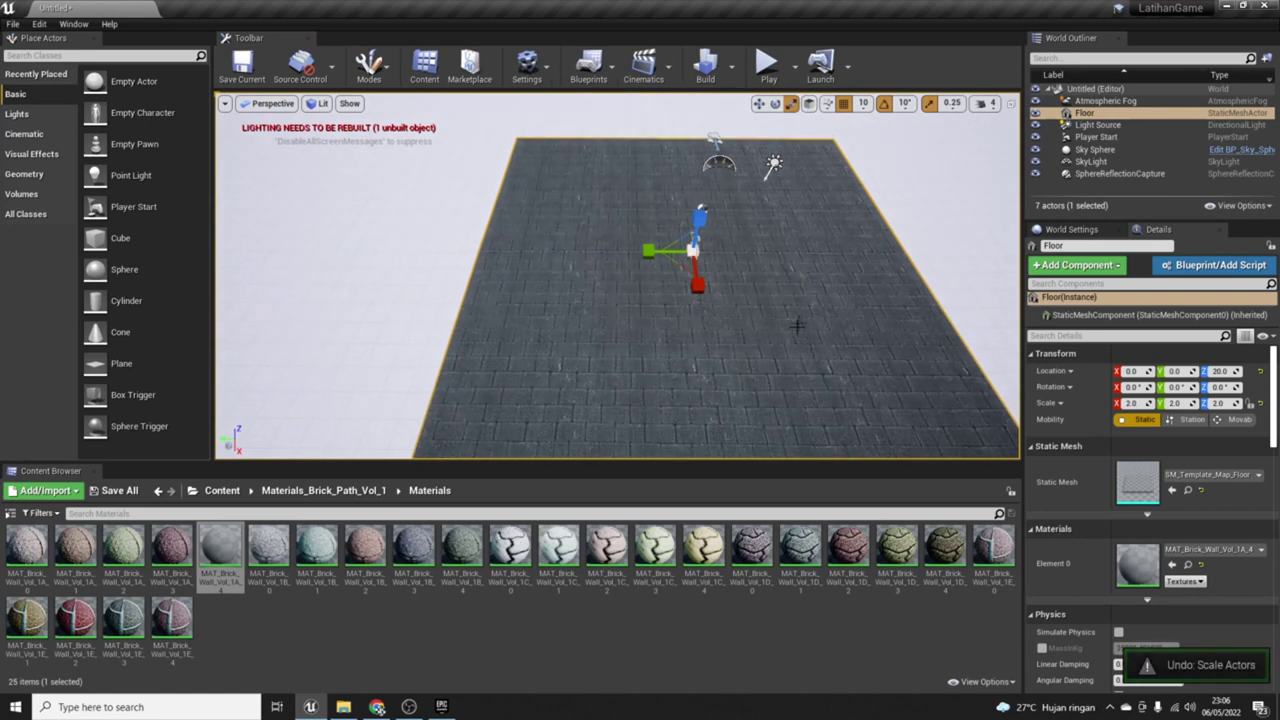
type("3")
key("Tab")
left_click(1180, 403)
type("4")
key("Return")
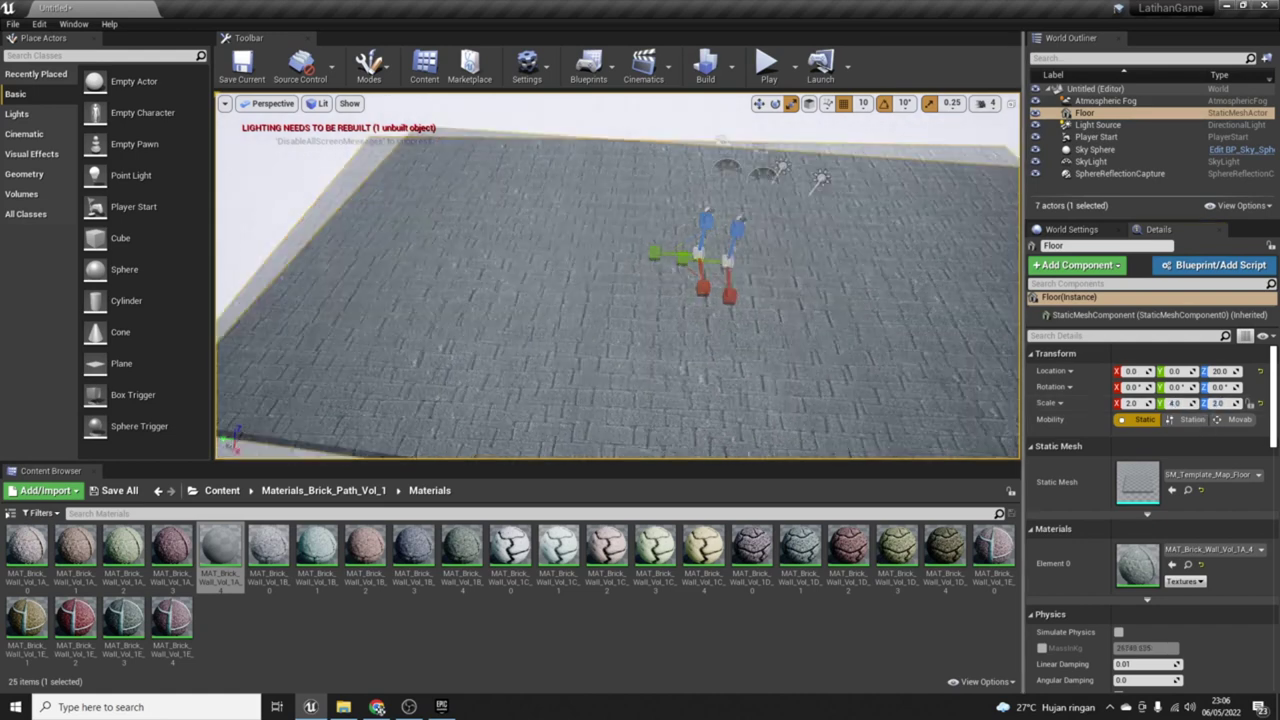
key("f")
key("ctrl+z")
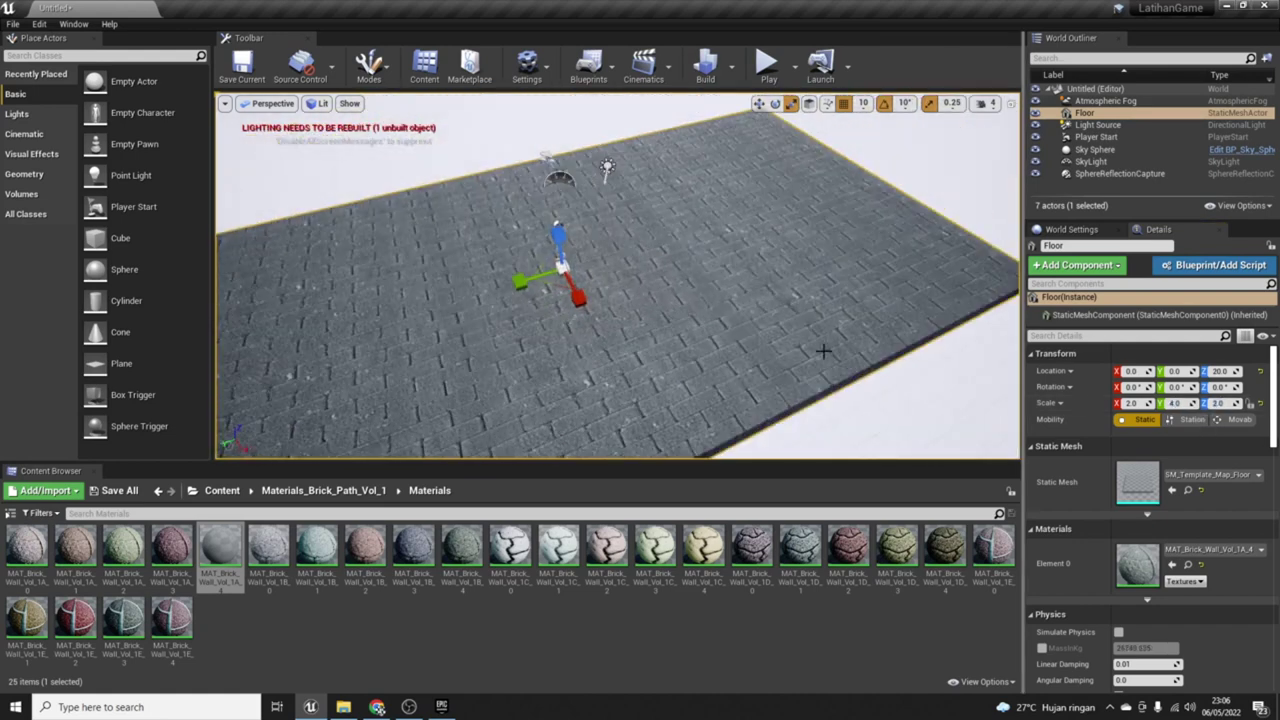
key("ctrl+z")
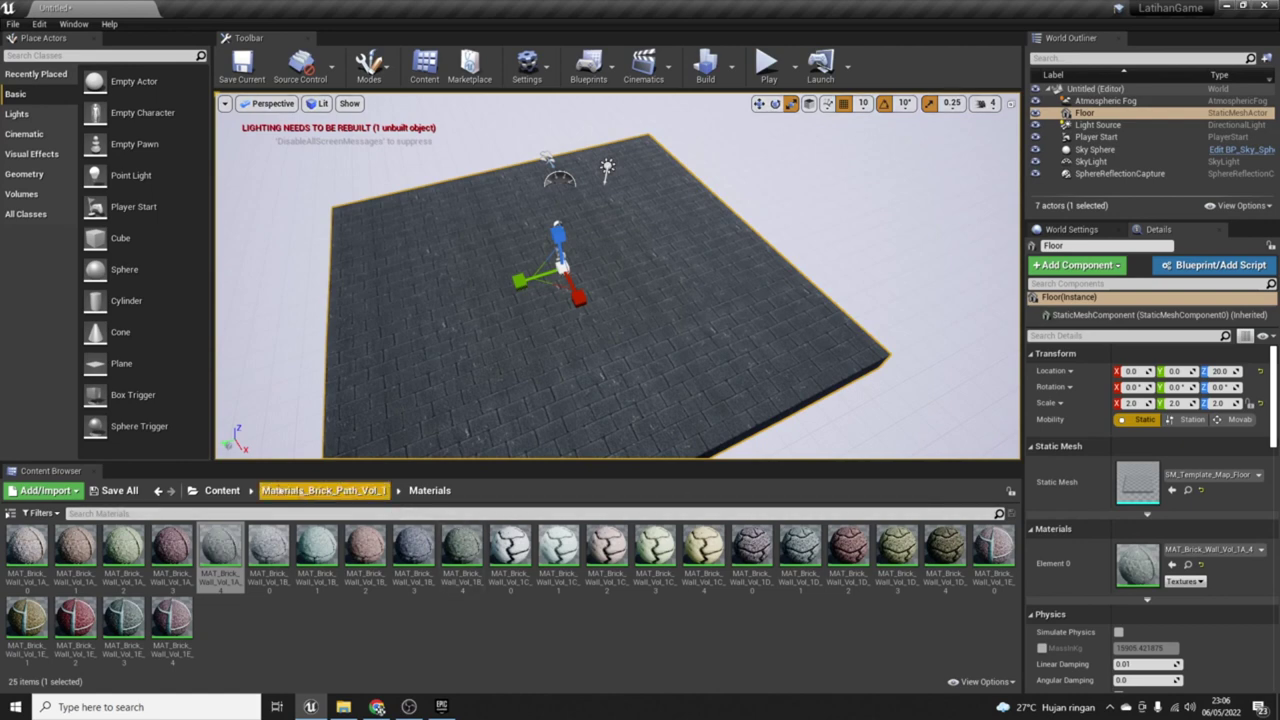
mouse_move(600, 300)
right_mouse_down()
mouse_move(620, 280)
mouse_move(610, 300)
right_mouse_up()
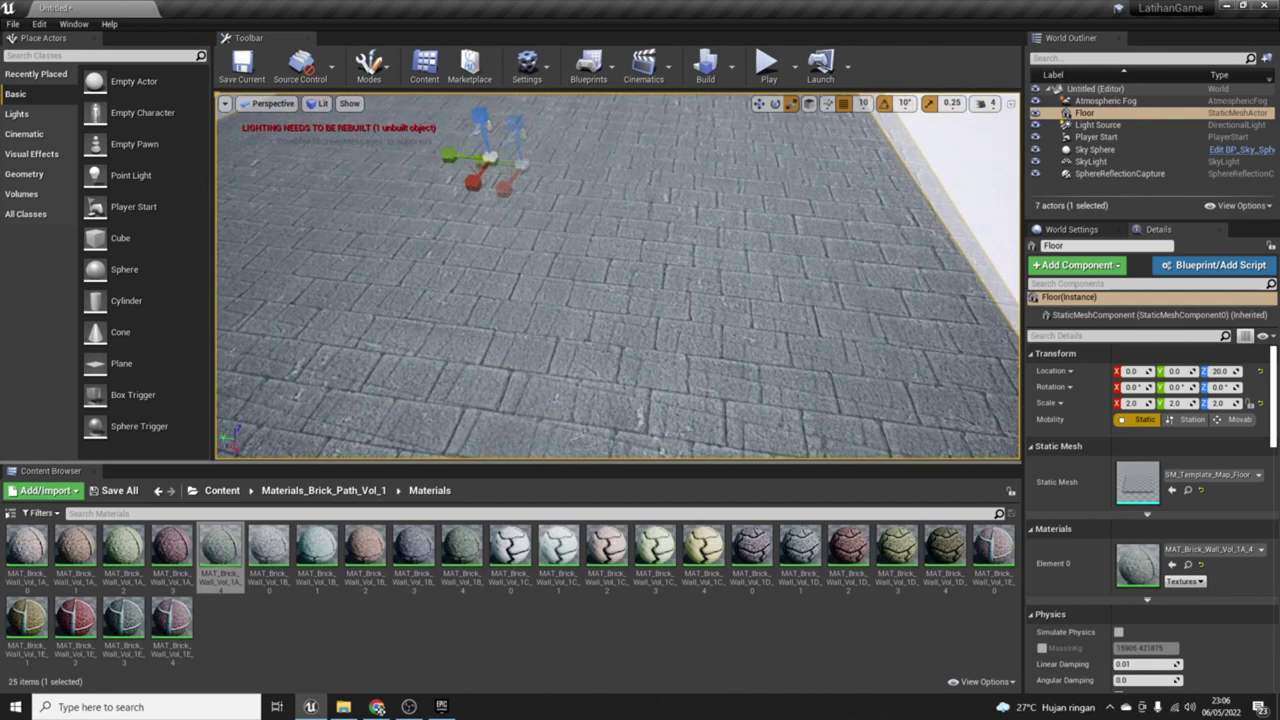
left_click(800, 545)
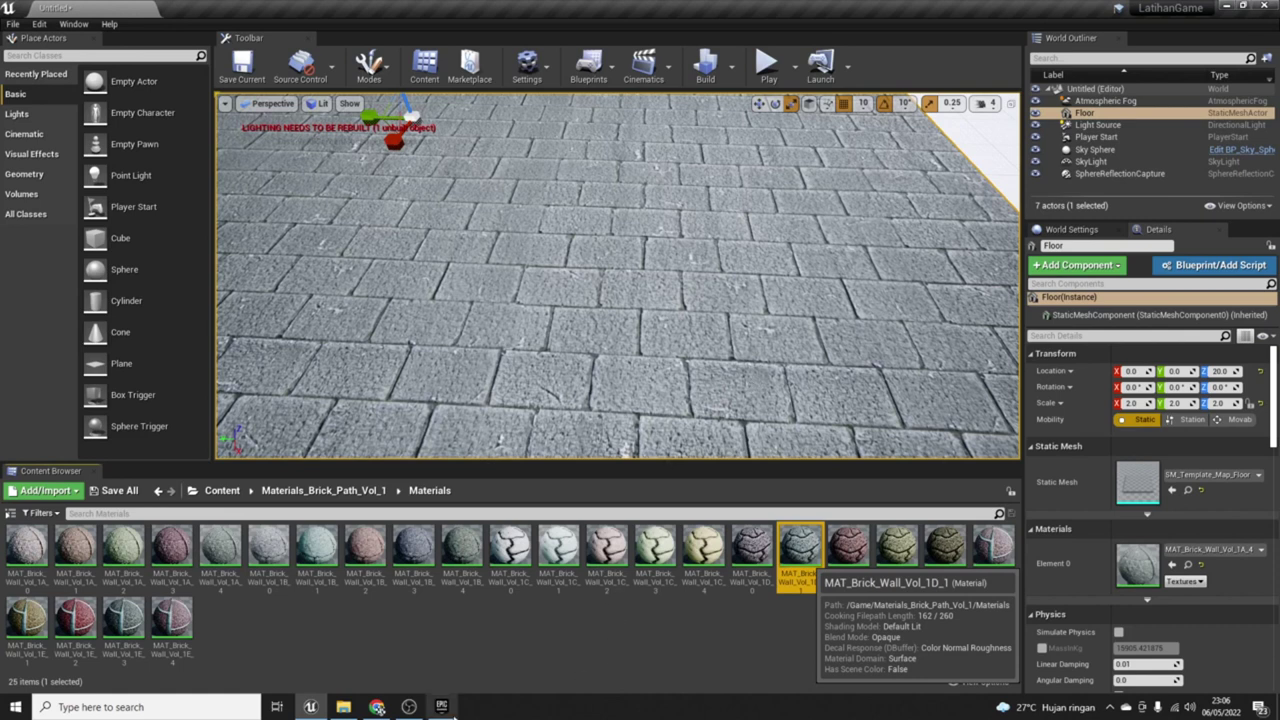
Step: In the Epic Games Launcher, browse the library and the Brick Path Vol. 1 pack page
left_click(441, 706)
scroll(687, 397, "down", 2)
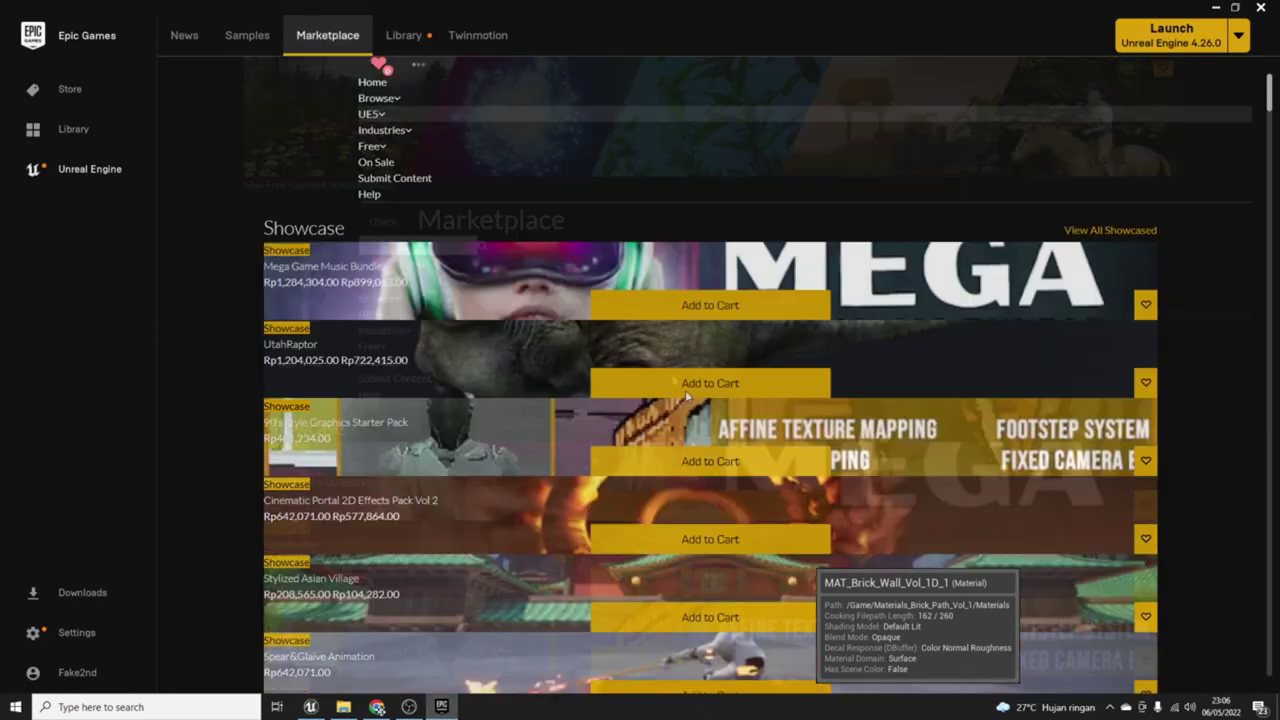
scroll(687, 397, "down", 3)
scroll(550, 342, "up", 5)
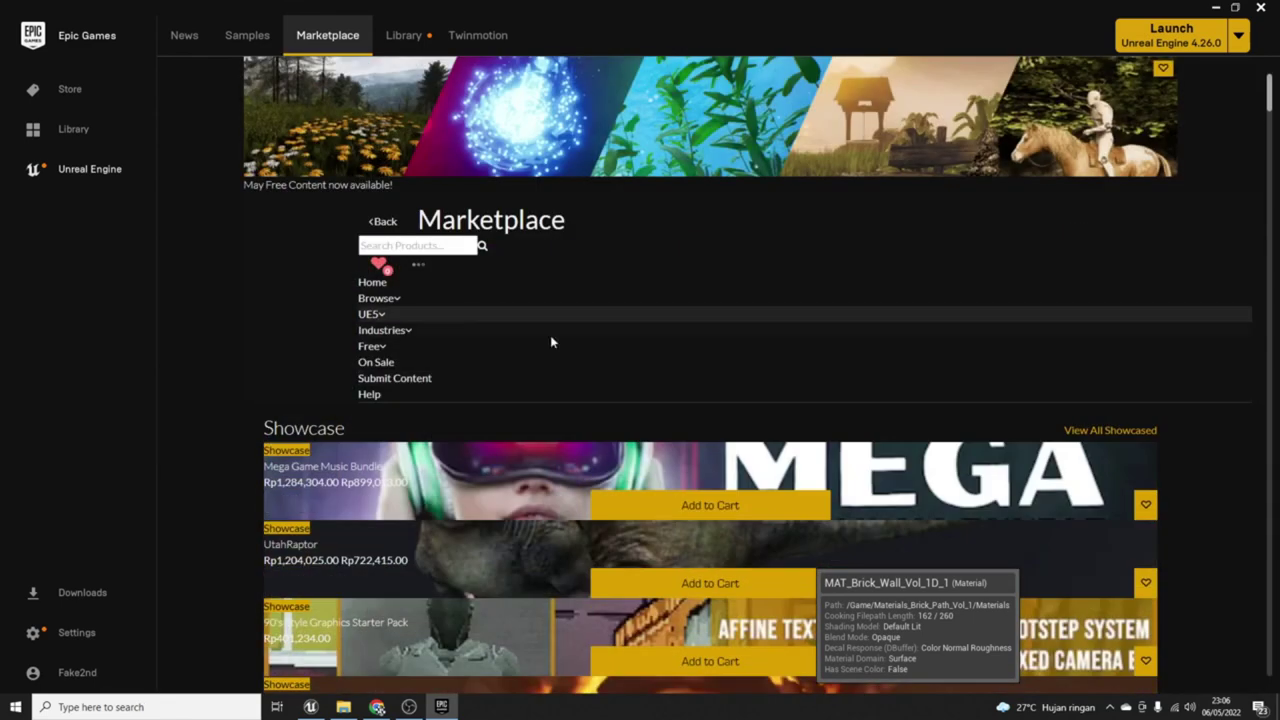
left_click(410, 38)
scroll(600, 457, "down", 3)
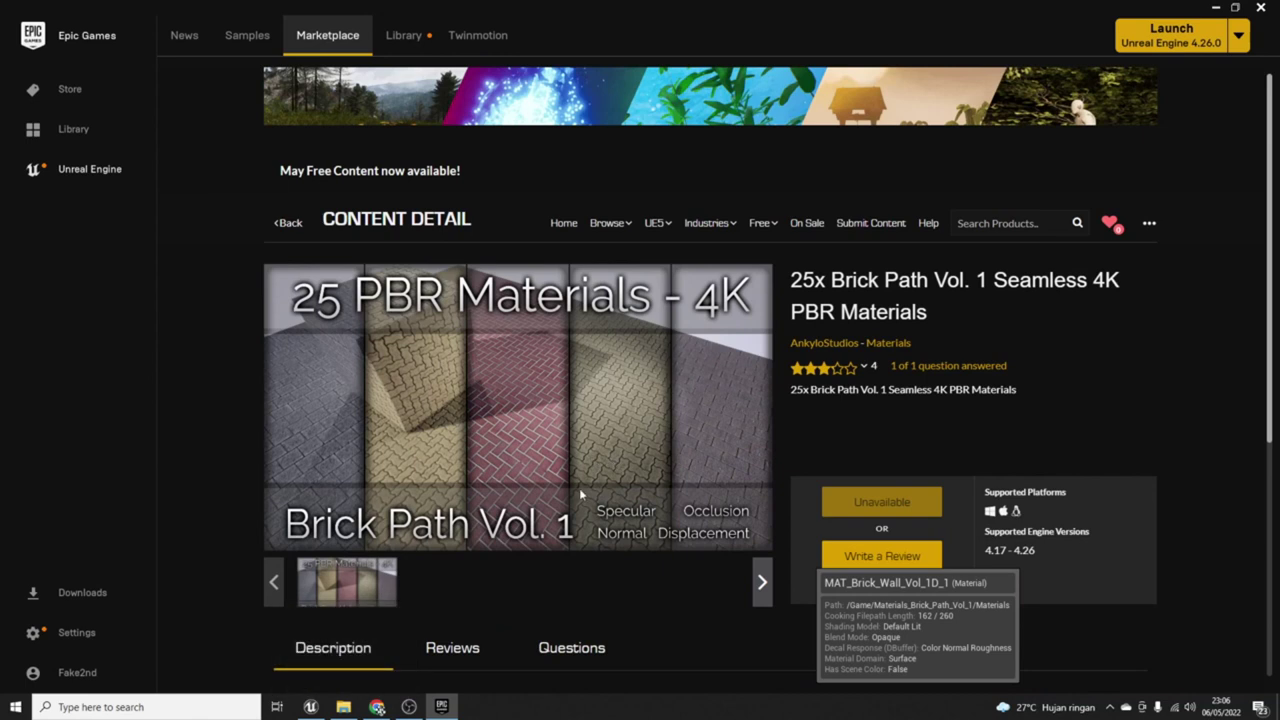
scroll(667, 484, "down", 2)
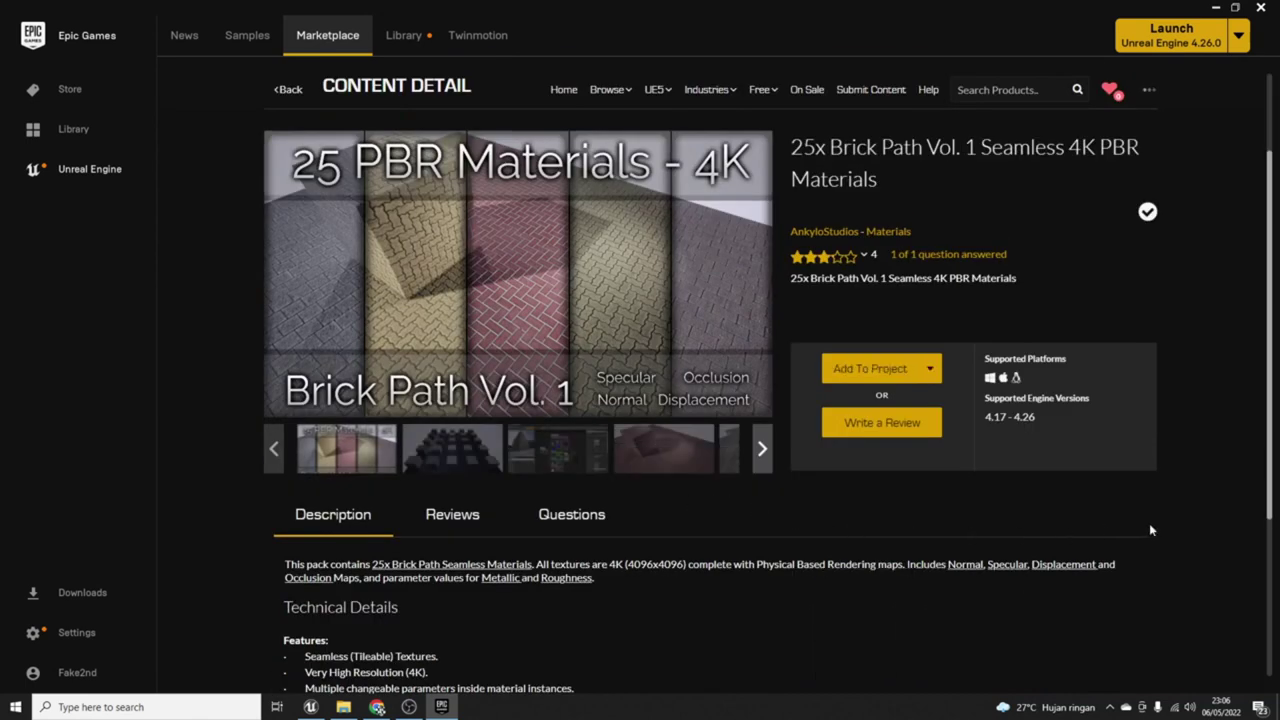
scroll(825, 529, "up", 2)
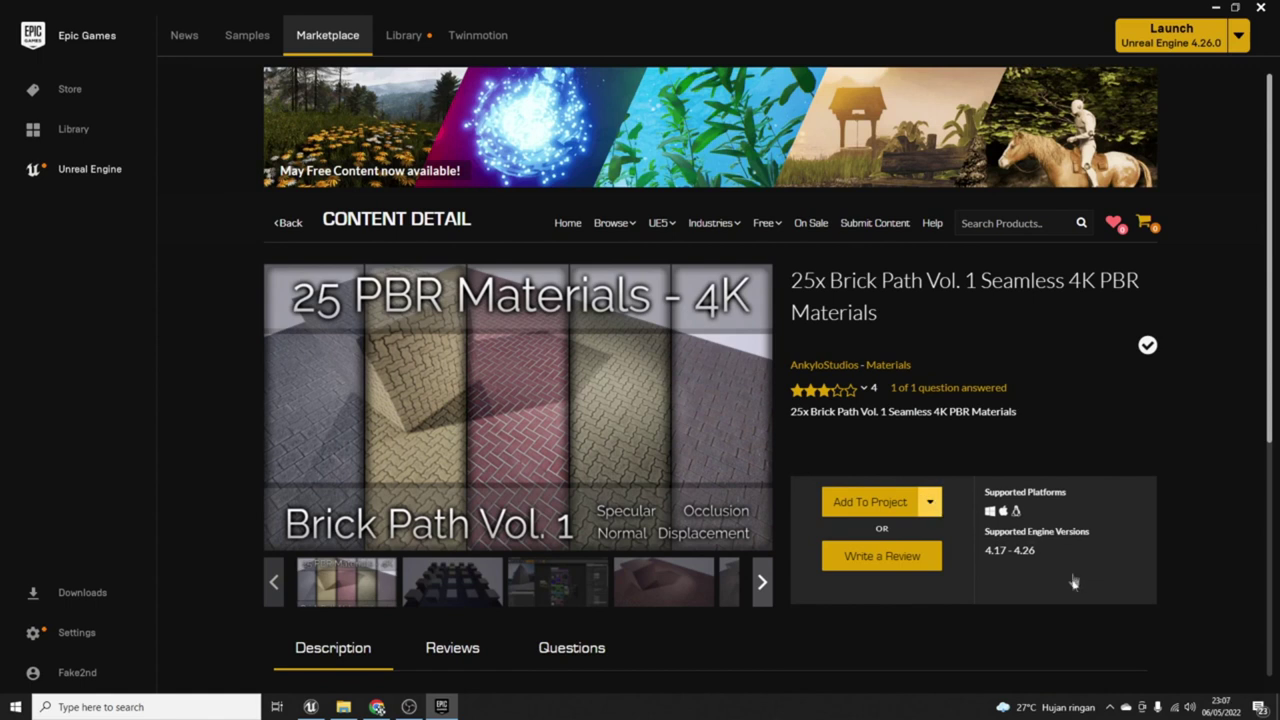
Step: View and close the pack's Add To Project options, then return to Unreal Editor
left_click(930, 502)
left_click(1119, 468)
left_click(310, 707)
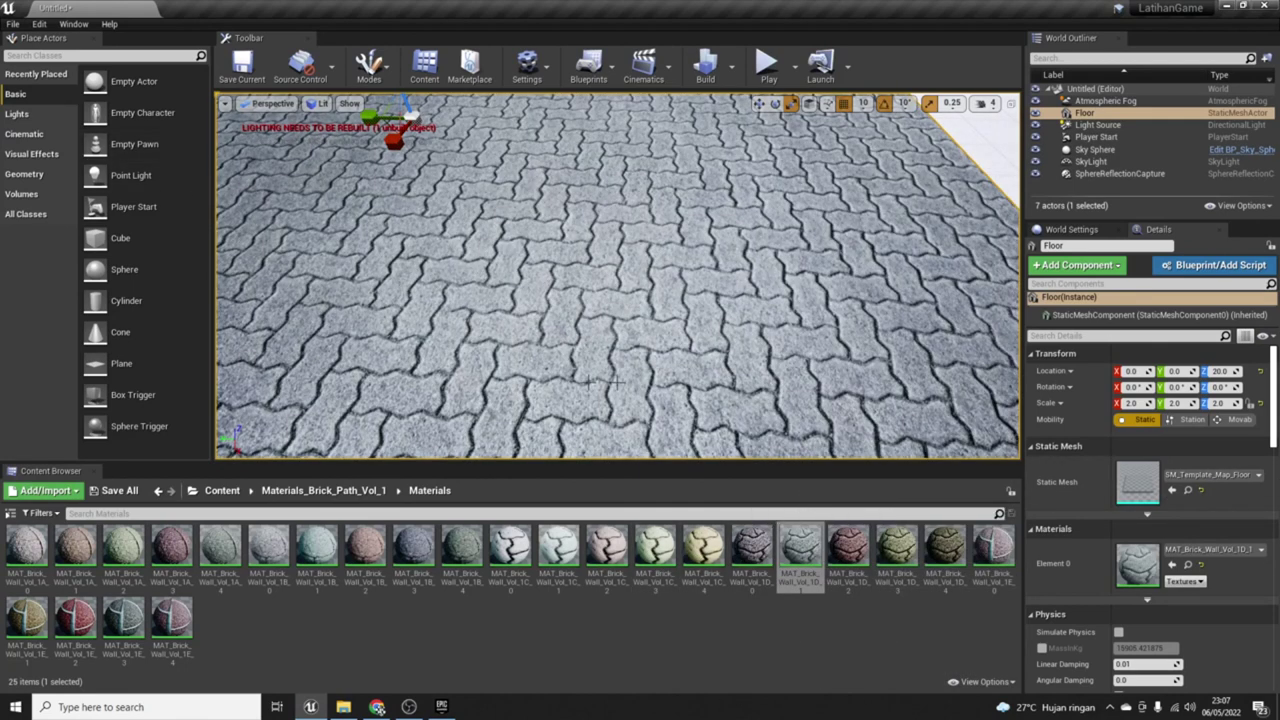
Step: Fly around the MAT_Brick_Wall_Vol_1D_1 paver floor, then switch back to the Epic Games Launcher
right_click_drag(607, 305, 660, 295)
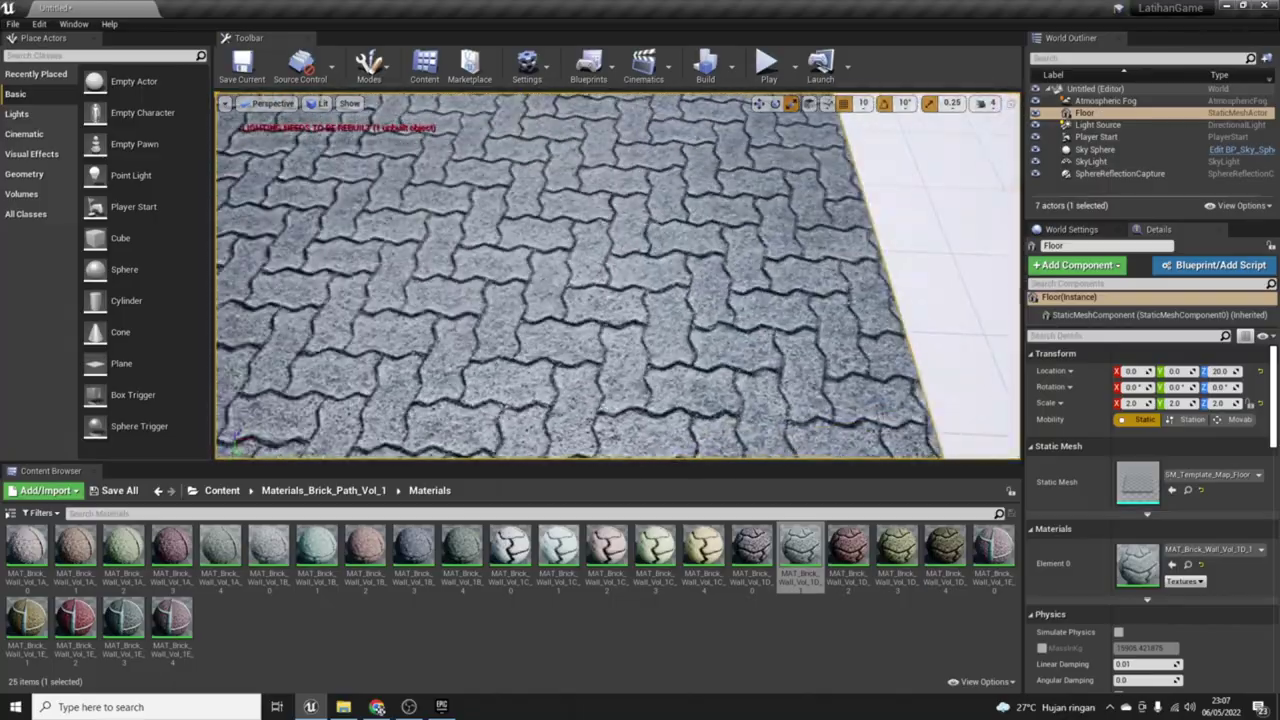
right_click_drag(660, 295, 640, 295)
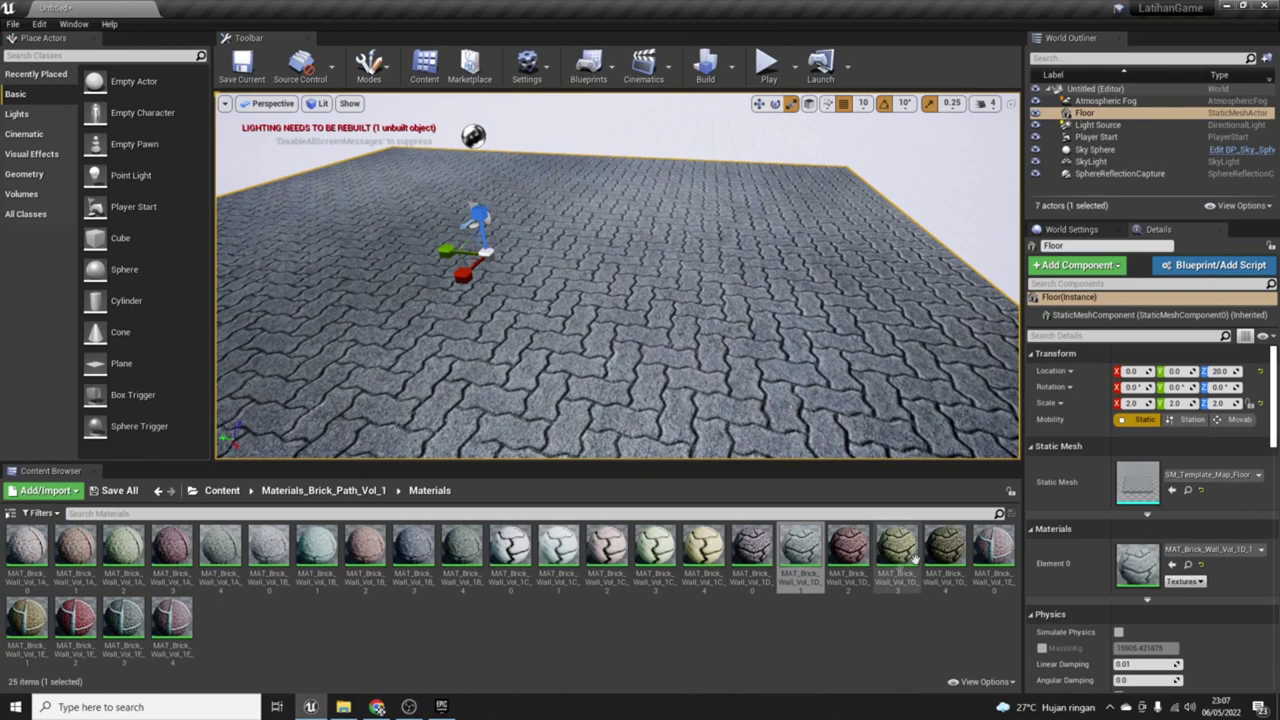
left_click(441, 706)
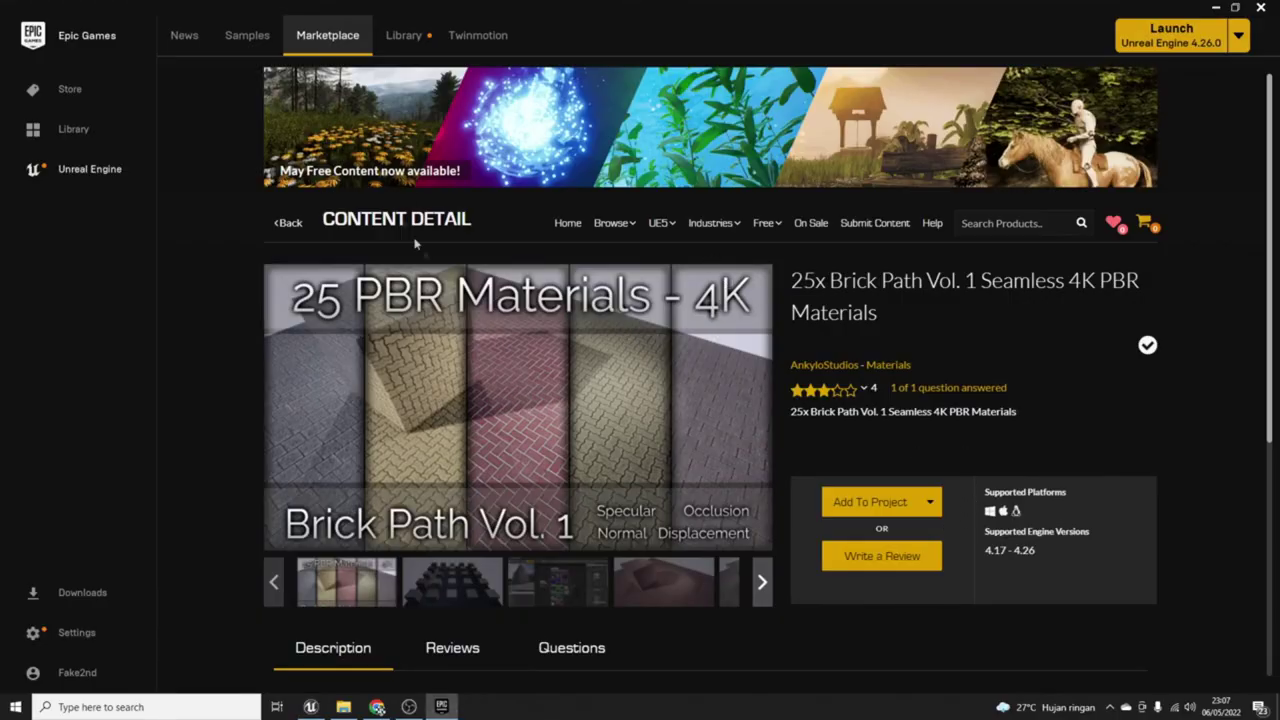
Step: From Marketplace home, list the Free For The Month products under Free
scroll(793, 430, "down", 4)
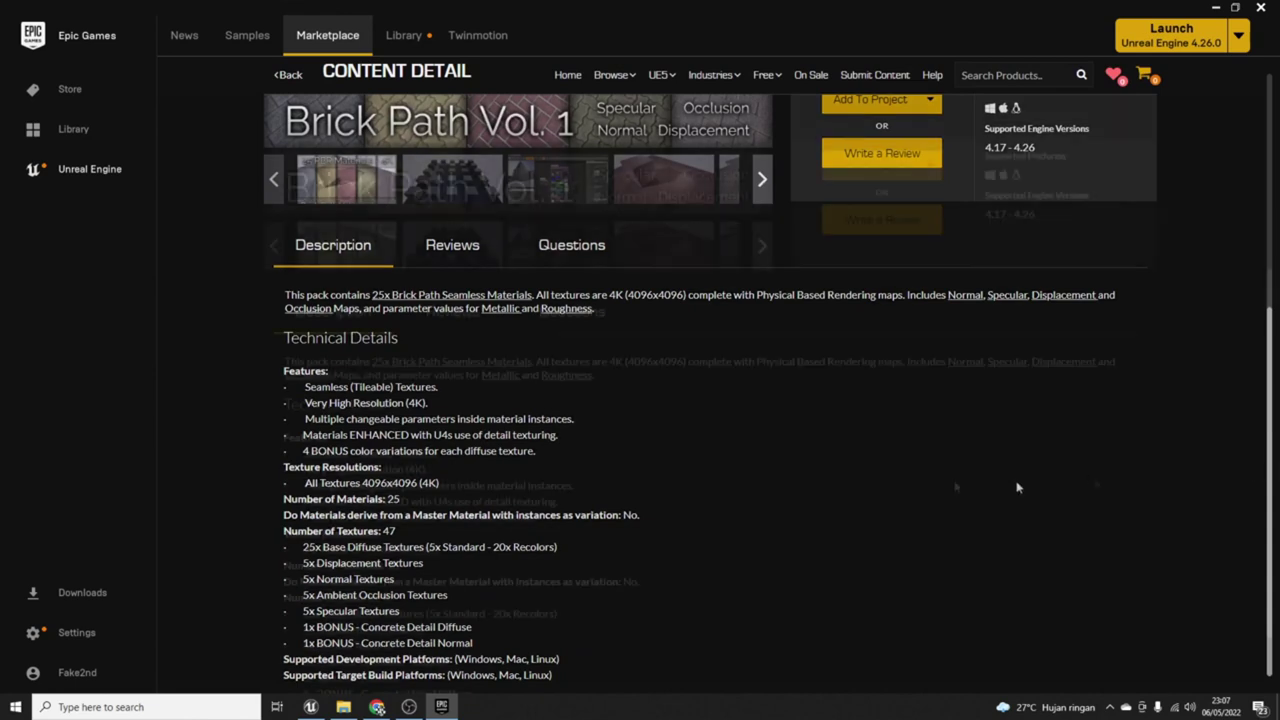
scroll(1095, 484, "up", 4)
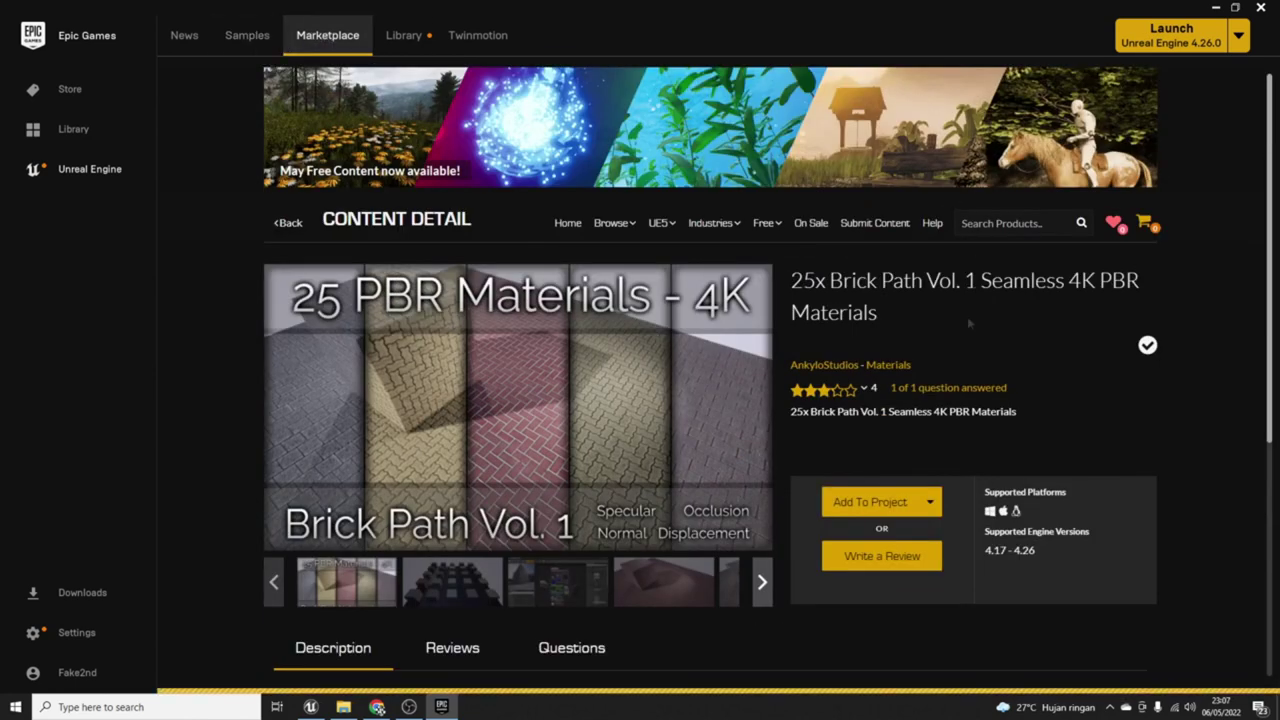
key("alt+Left")
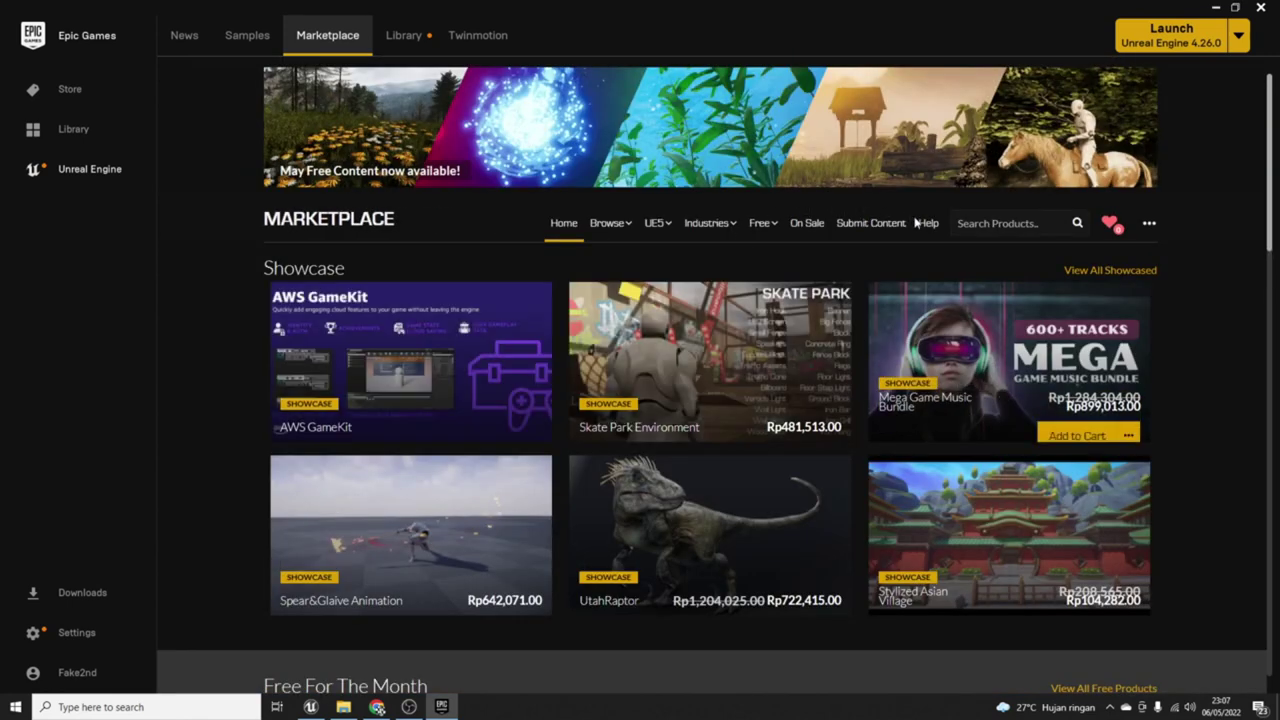
mouse_move(775, 228)
left_click(800, 303)
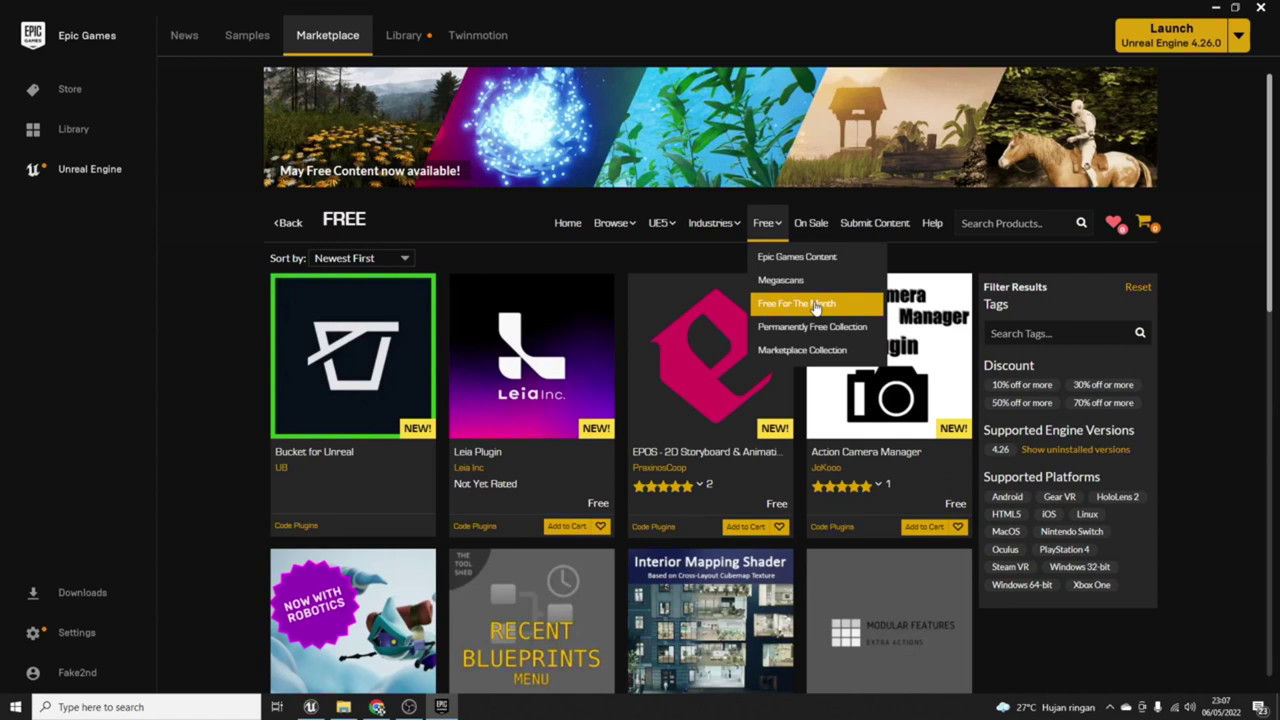
left_click(815, 306)
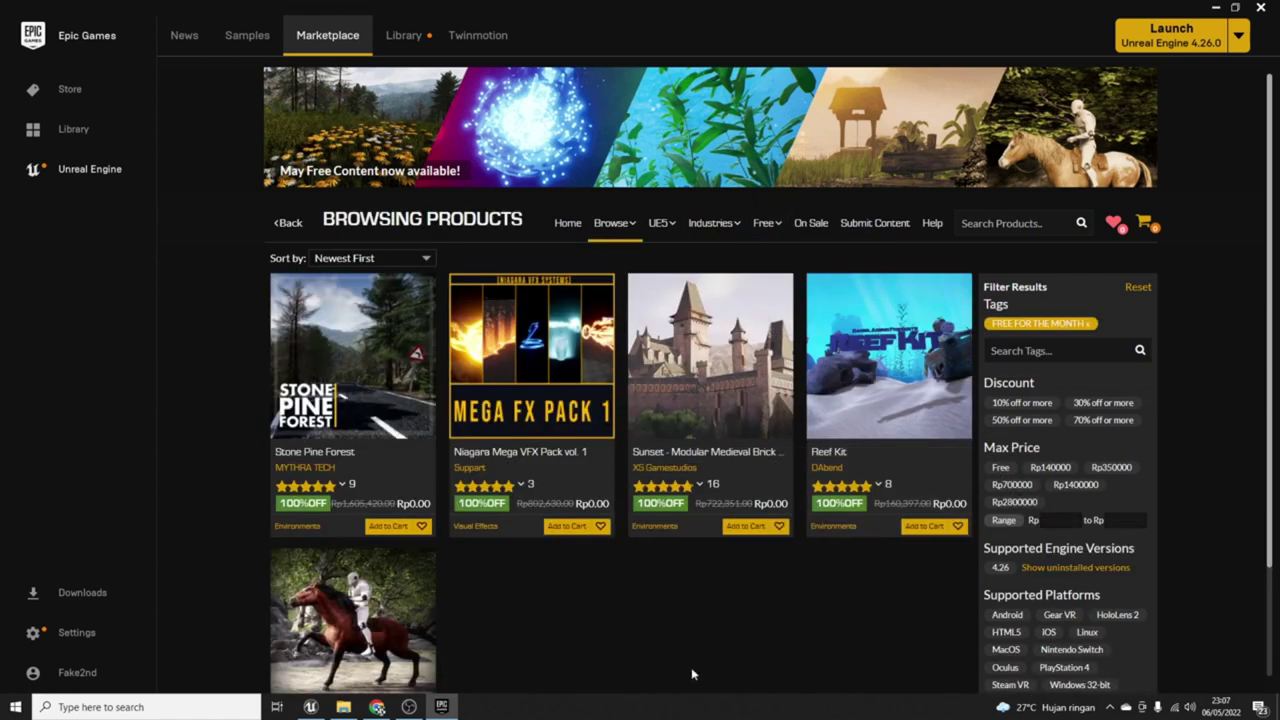
scroll(540, 590, "down", 2)
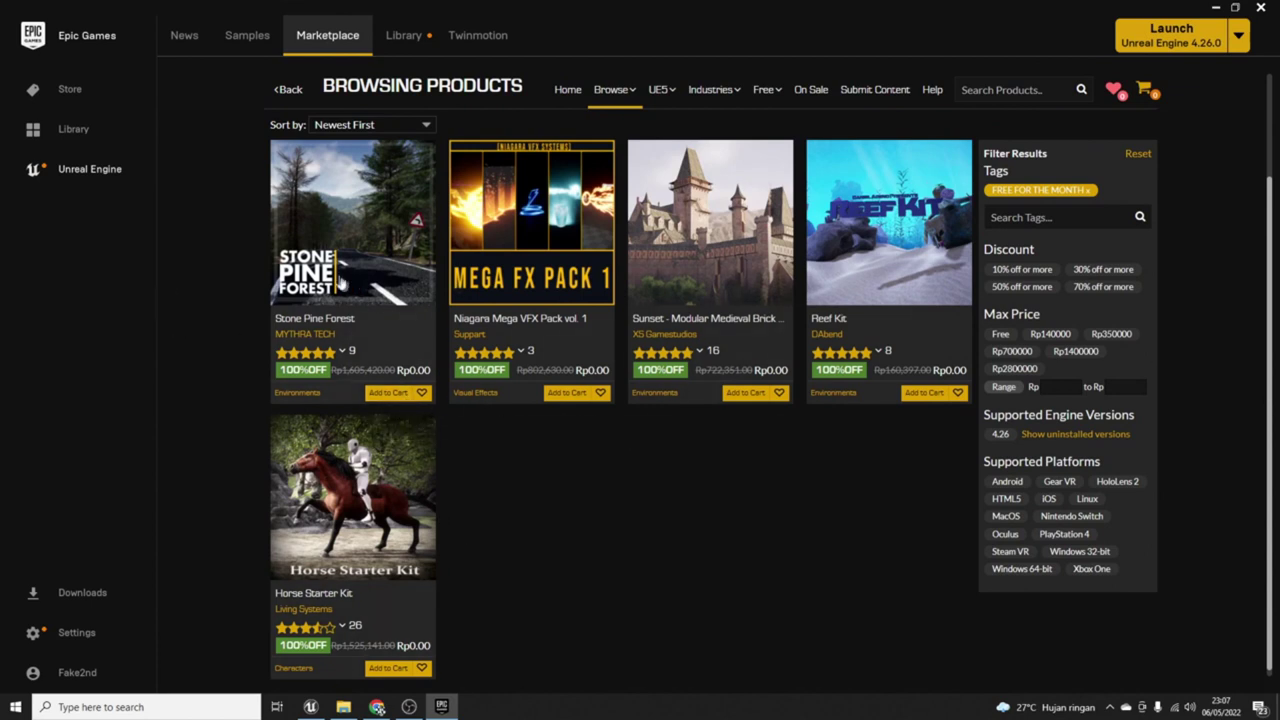
scroll(608, 470, "down", 1)
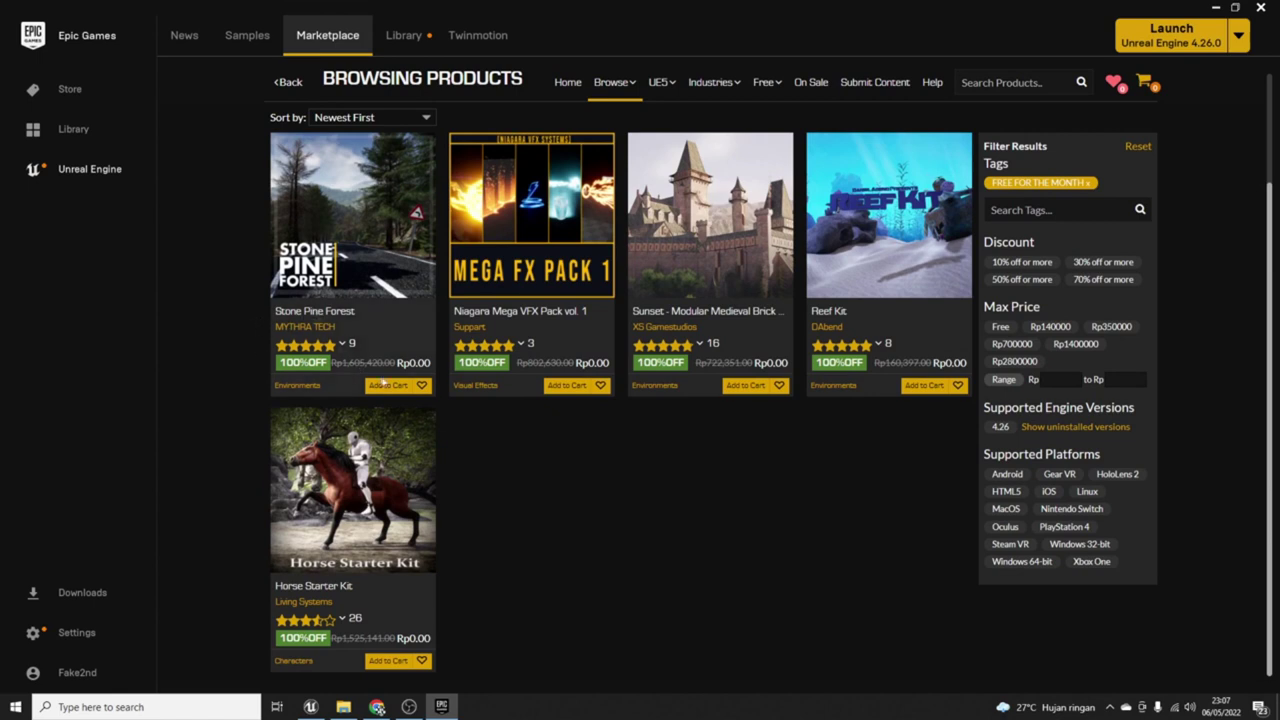
Step: Add Niagara Mega VFX Pack, Sunset medieval buildings, Reef Kit and Horse Starter Kit to the cart, then view it
left_click(580, 388)
left_click(745, 386)
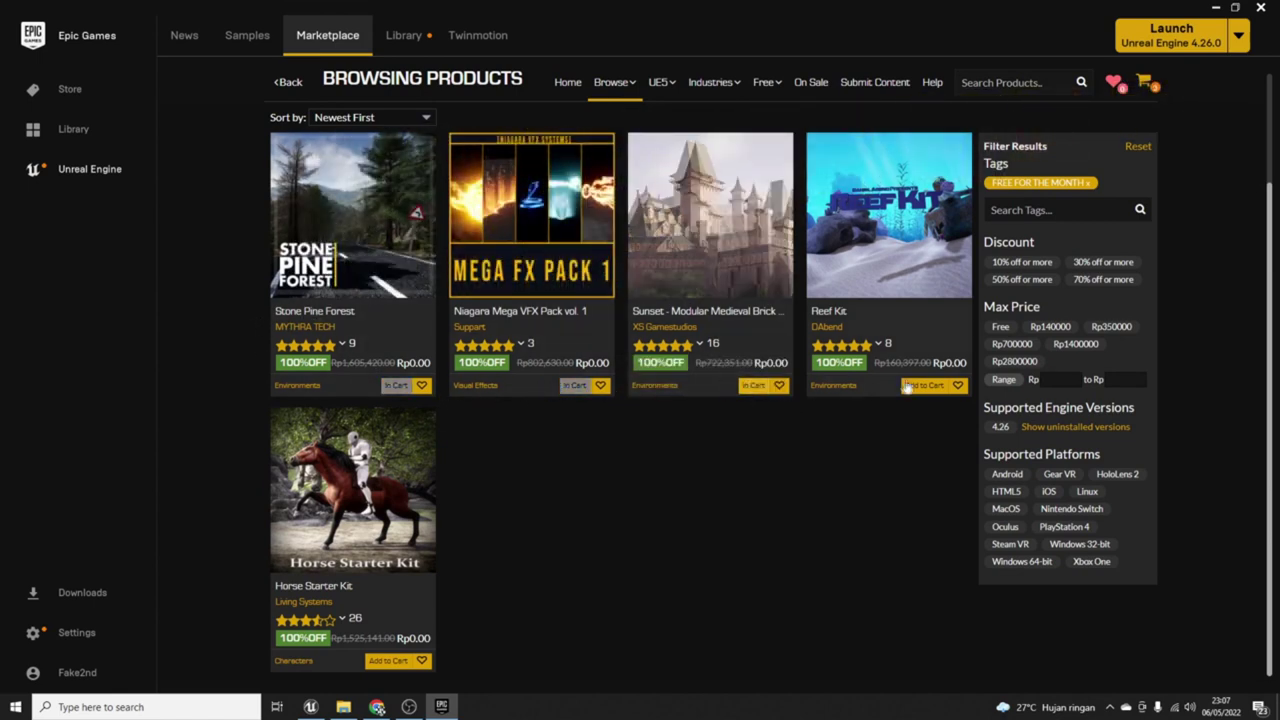
left_click(925, 386)
left_click(388, 661)
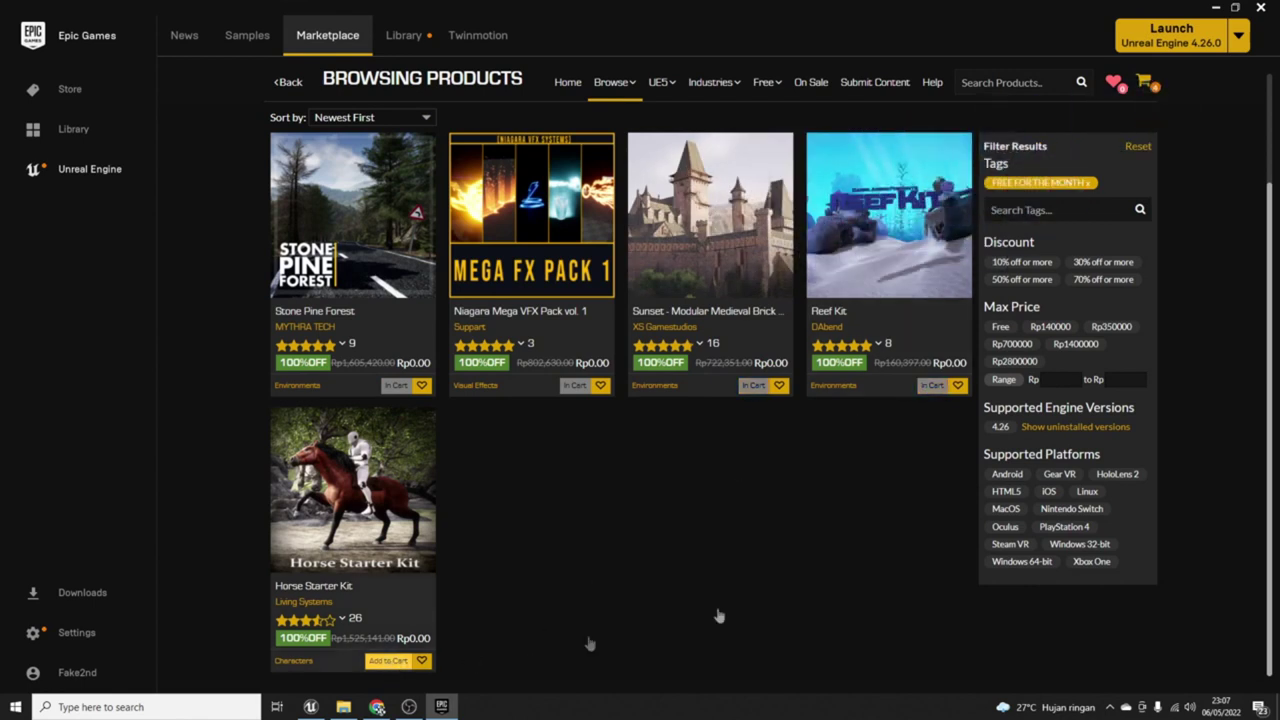
left_click(1148, 85)
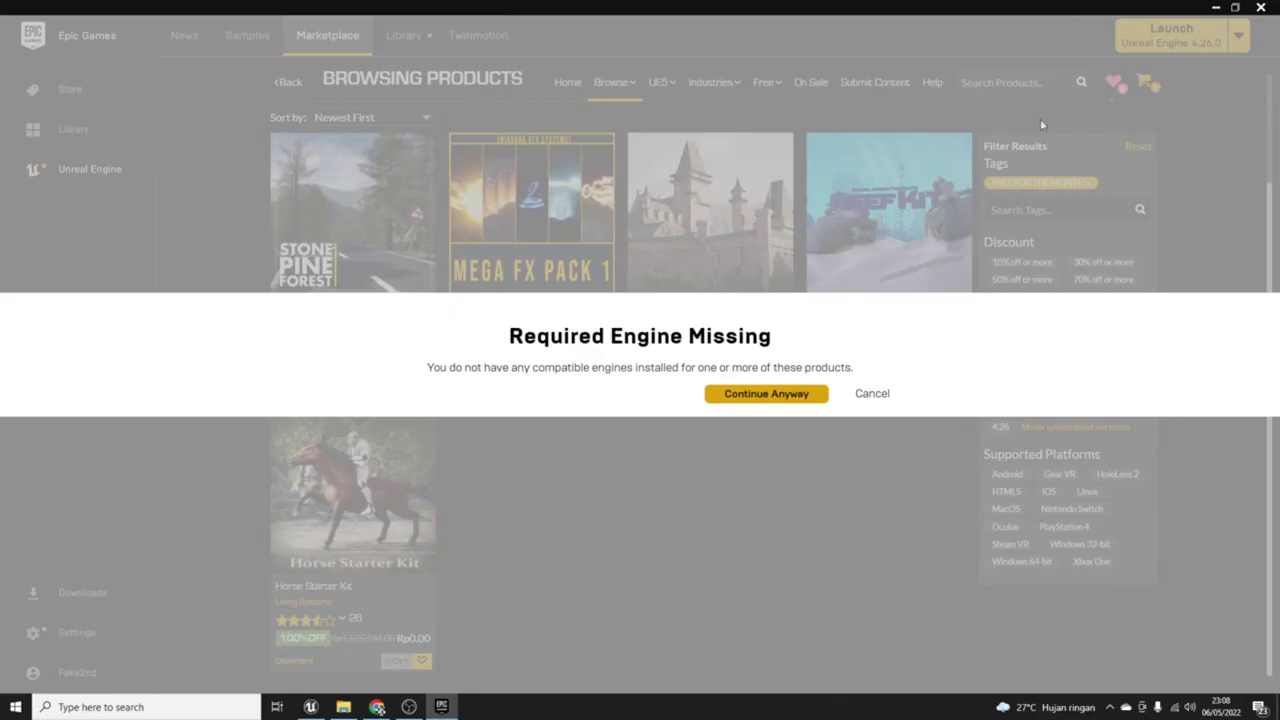
Step: Continue past the Required Engine Missing warning and place the IDR 0.00 order for the five products
left_click(763, 396)
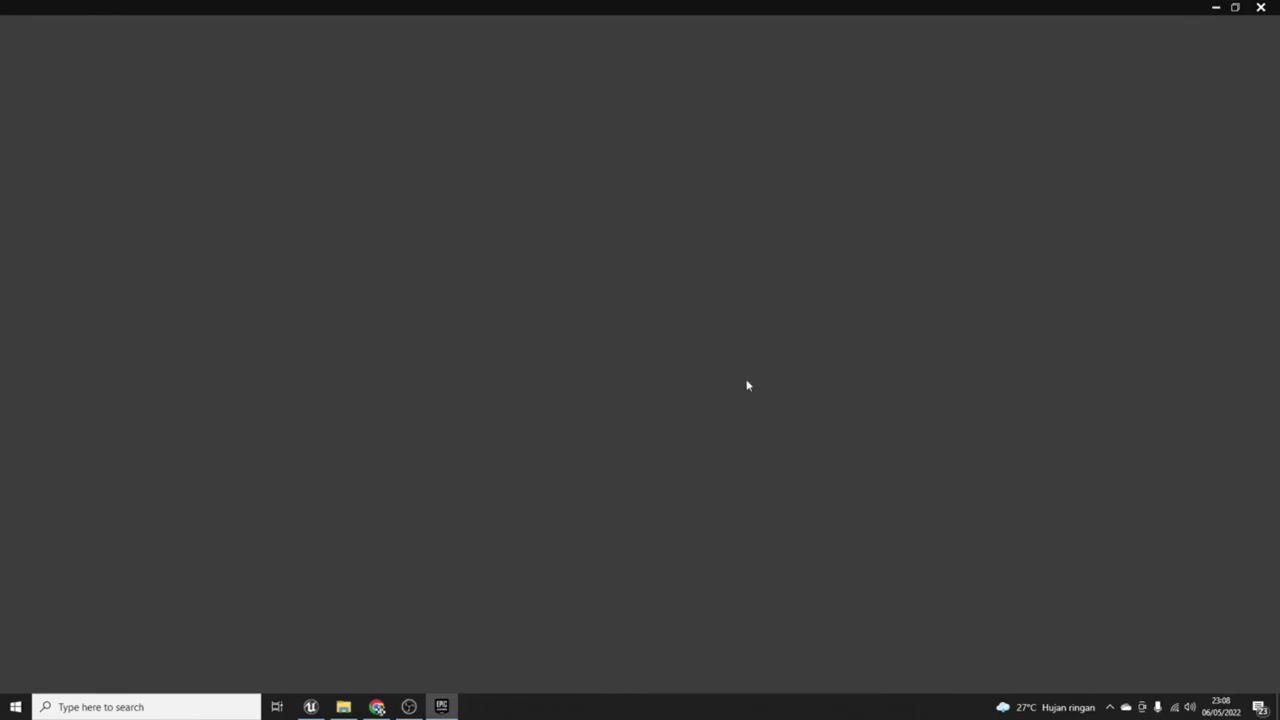
mouse_move(378, 708)
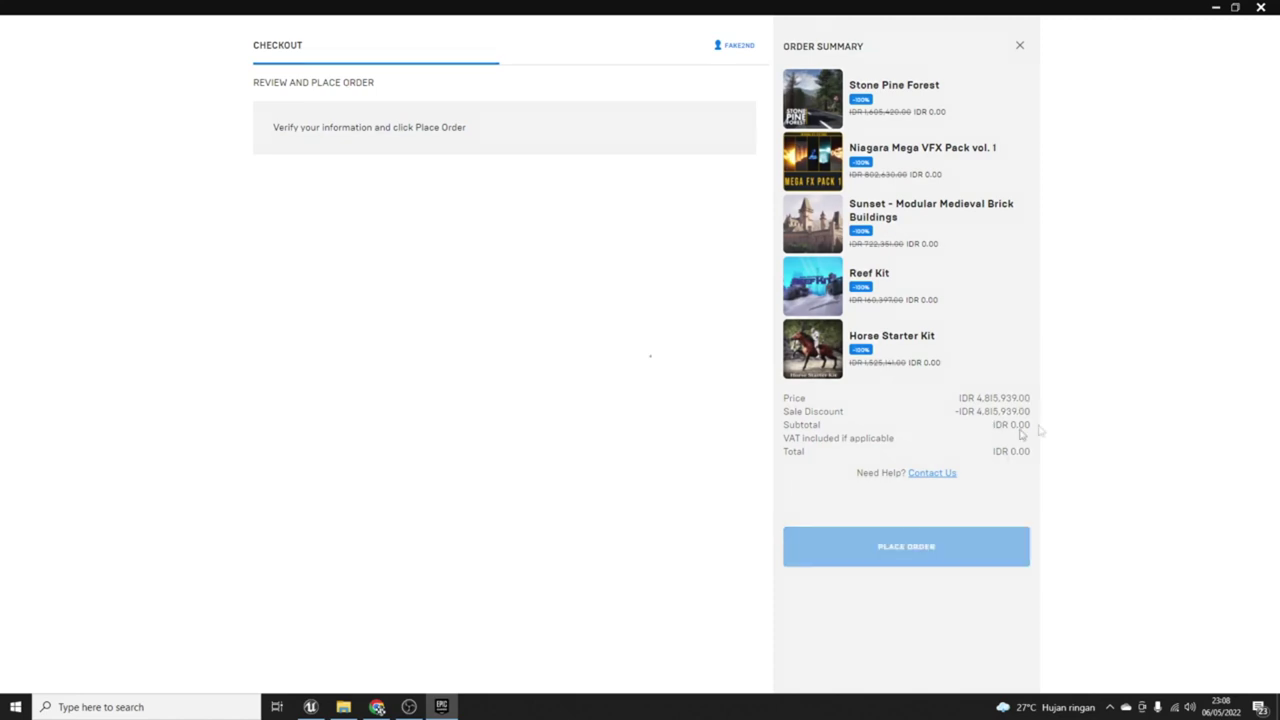
left_click(999, 540)
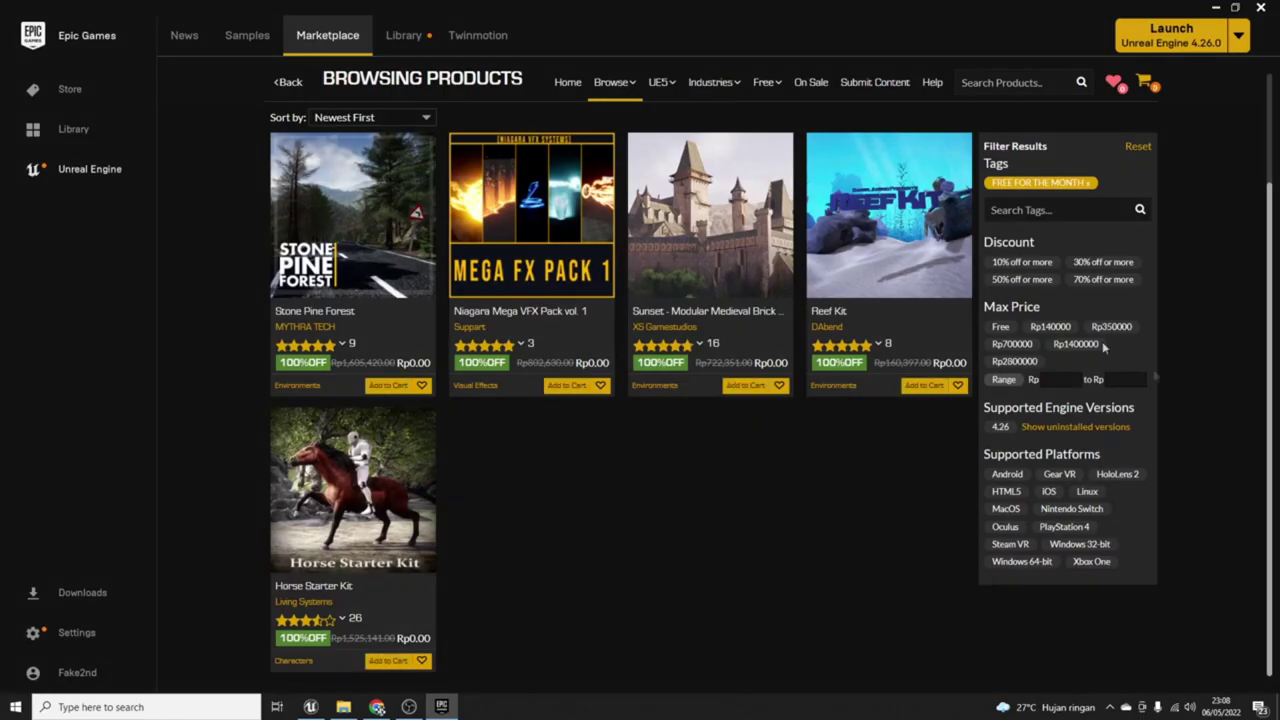
left_click(310, 707)
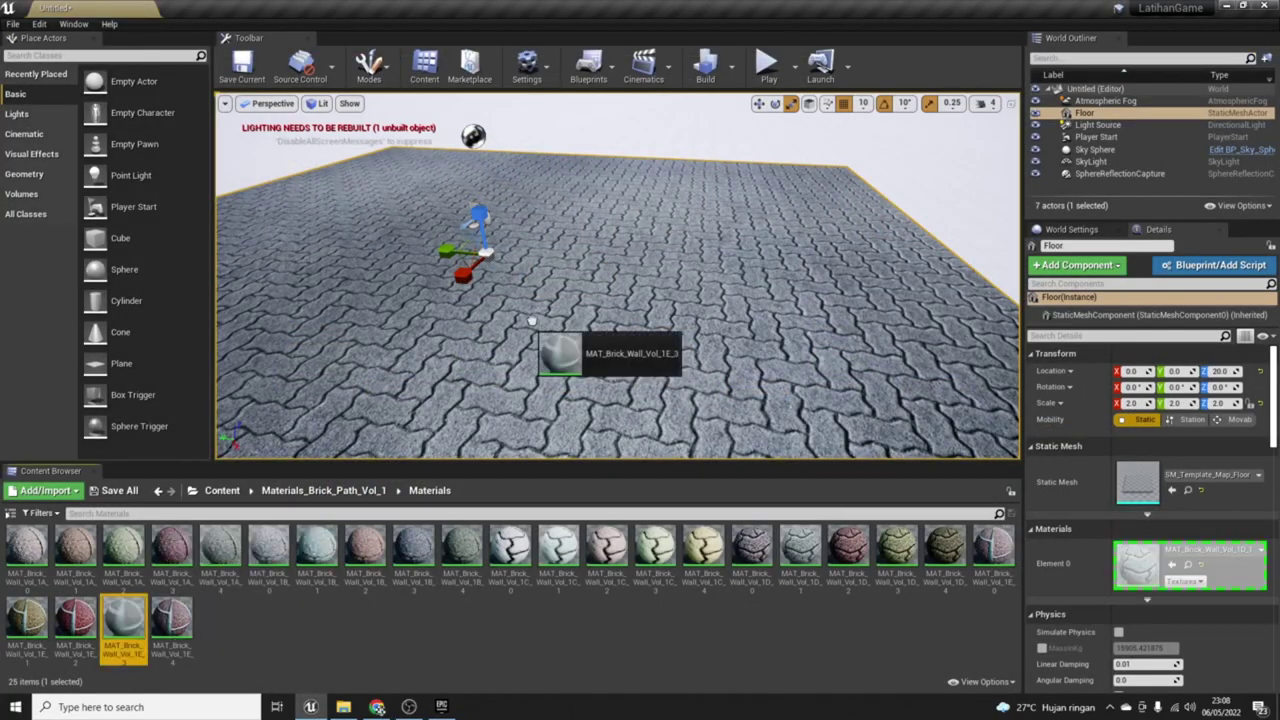
Step: Drop MAT_Brick_Wall_Vol_1E_3 onto the floor and inspect its grey herringbone bricks from several angles
left_click_drag(123, 620, 620, 350)
right_click_drag(630, 430, 600, 380)
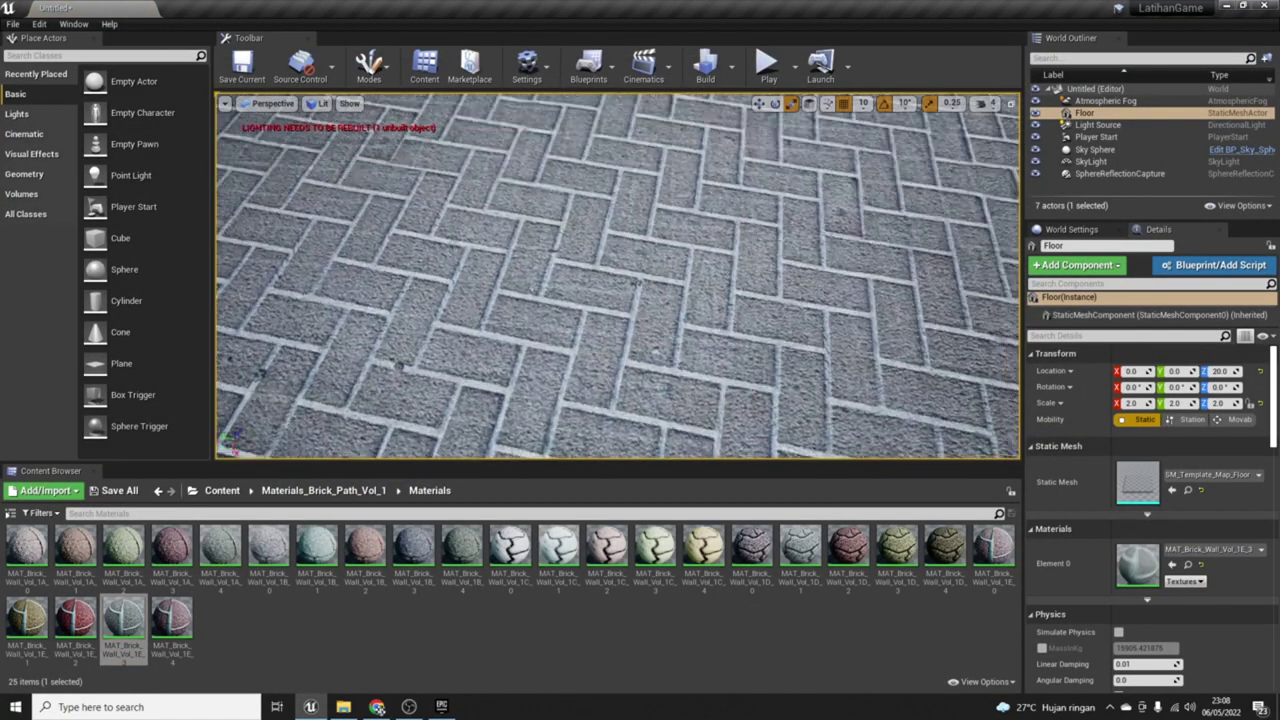
mouse_move(600, 380)
right_mouse_down()
mouse_move(560, 330)
mouse_move(600, 360)
mouse_move(600, 300)
right_mouse_up()
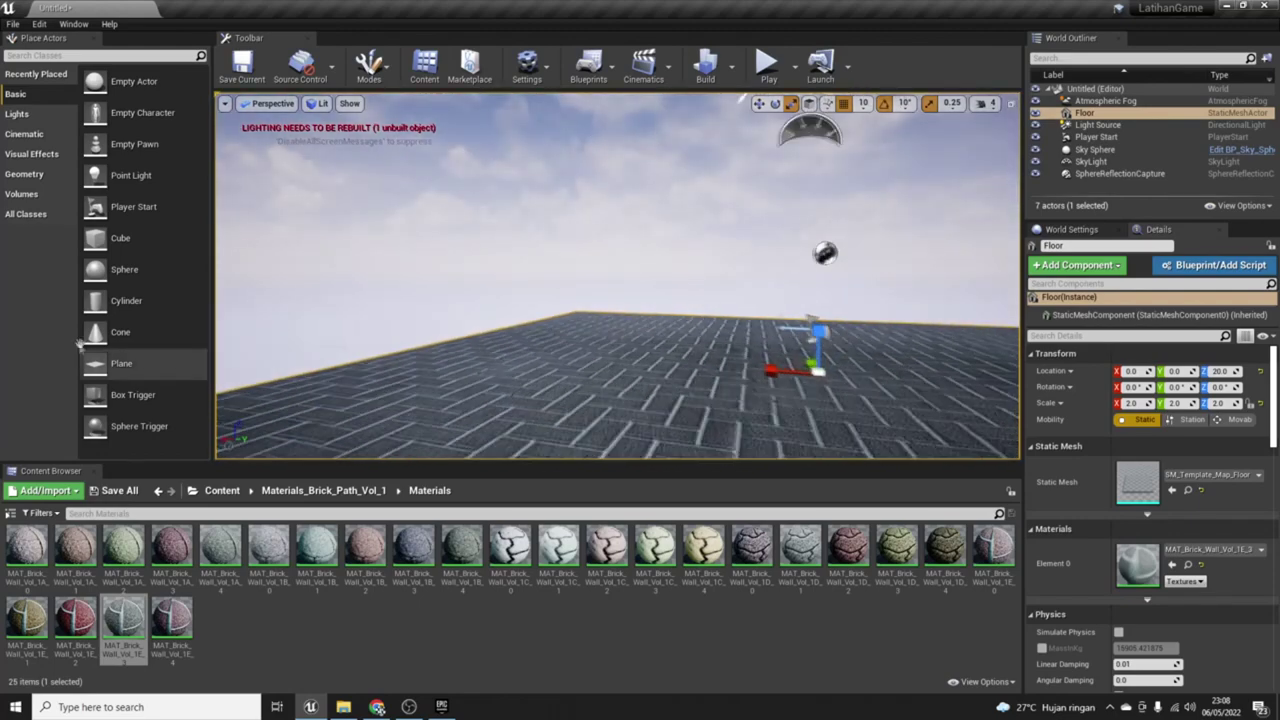
left_click(31, 154)
left_click(24, 173)
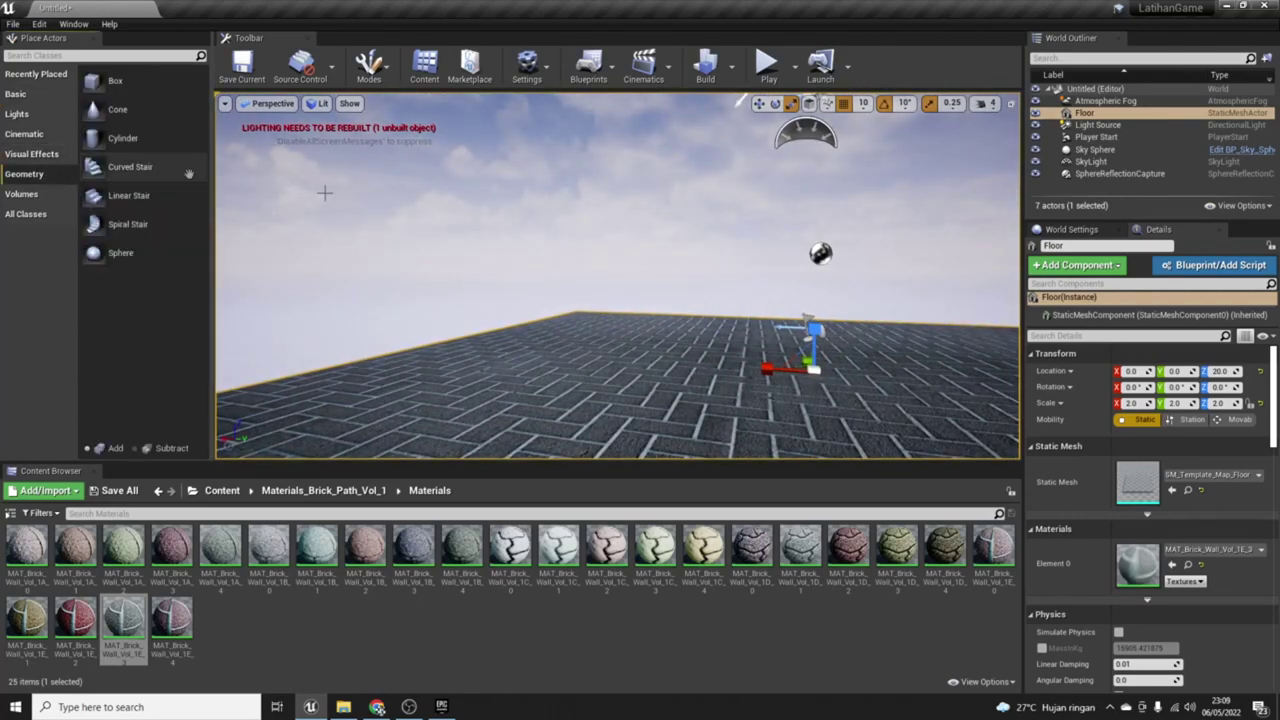
right_click_drag(600, 300, 600, 340)
key("f")
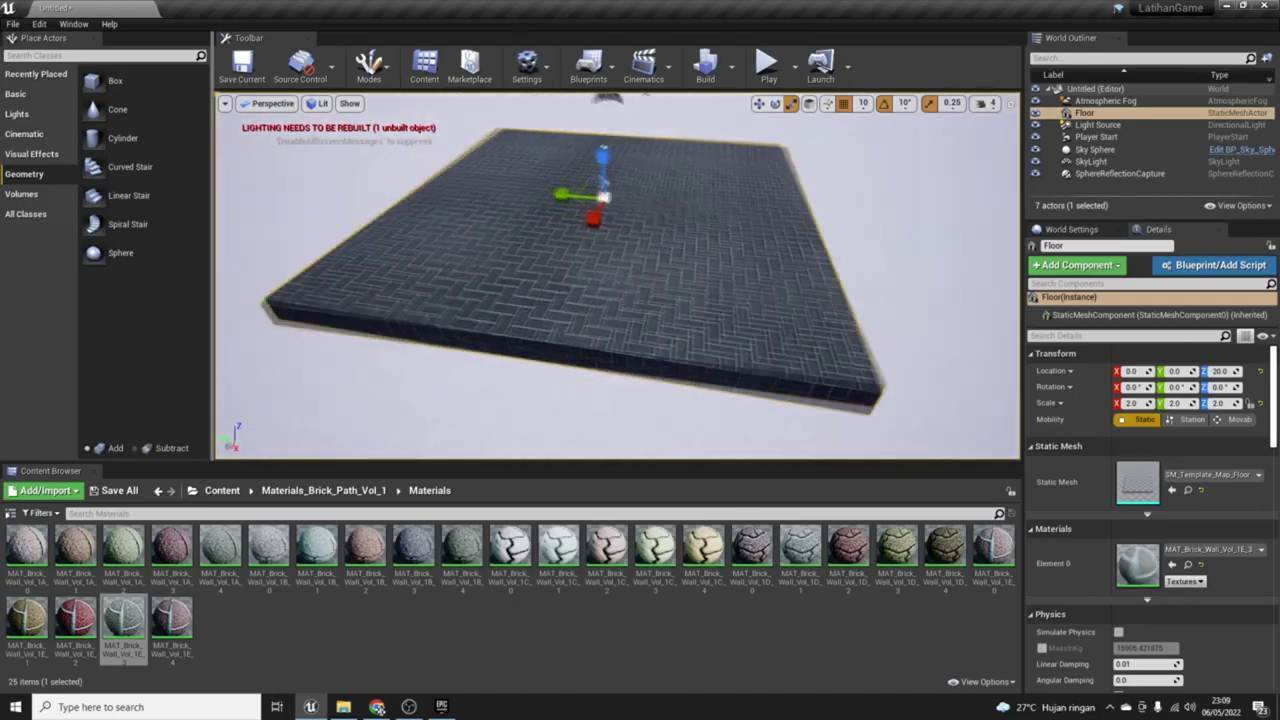
right_click_drag(623, 97, 640, 120)
right_click_drag(617, 300, 720, 285)
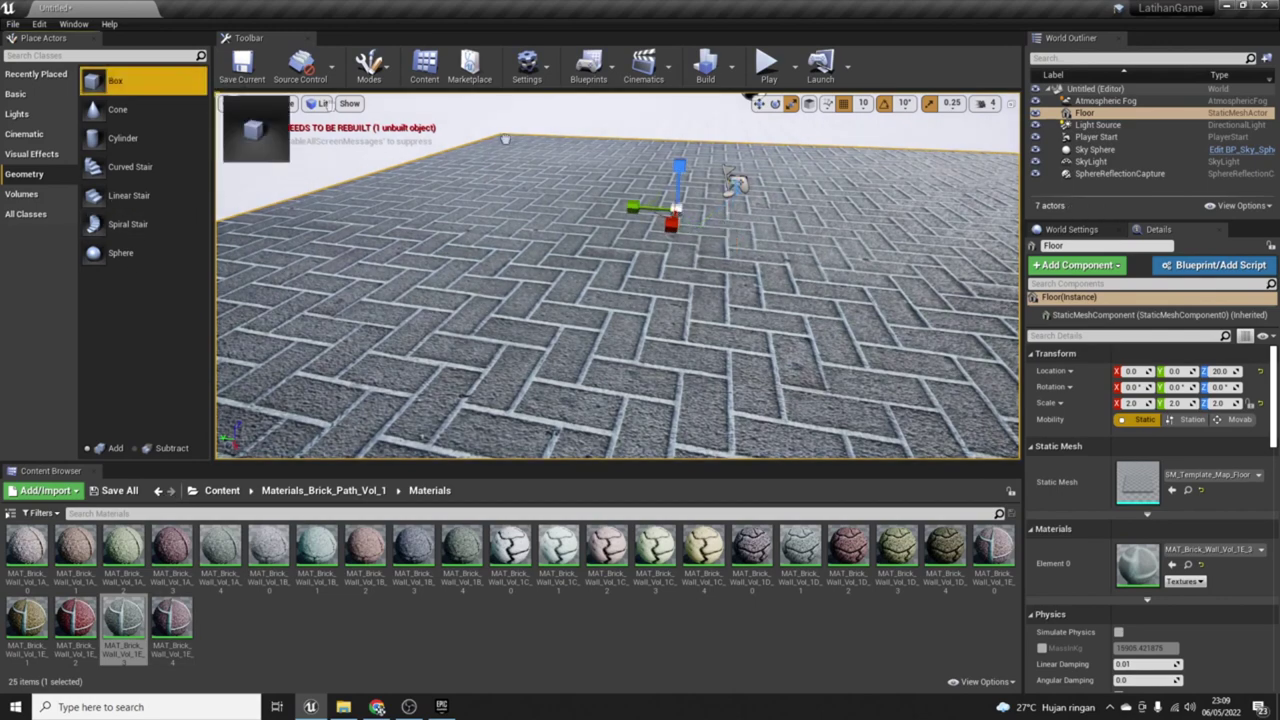
Step: Place a Box brush on the floor and apply the brick material to it
left_click_drag(140, 82, 664, 190)
mouse_move(664, 190)
right_mouse_down()
mouse_move(620, 260)
mouse_move(592, 432)
right_mouse_up()
left_click_drag(123, 620, 424, 268)
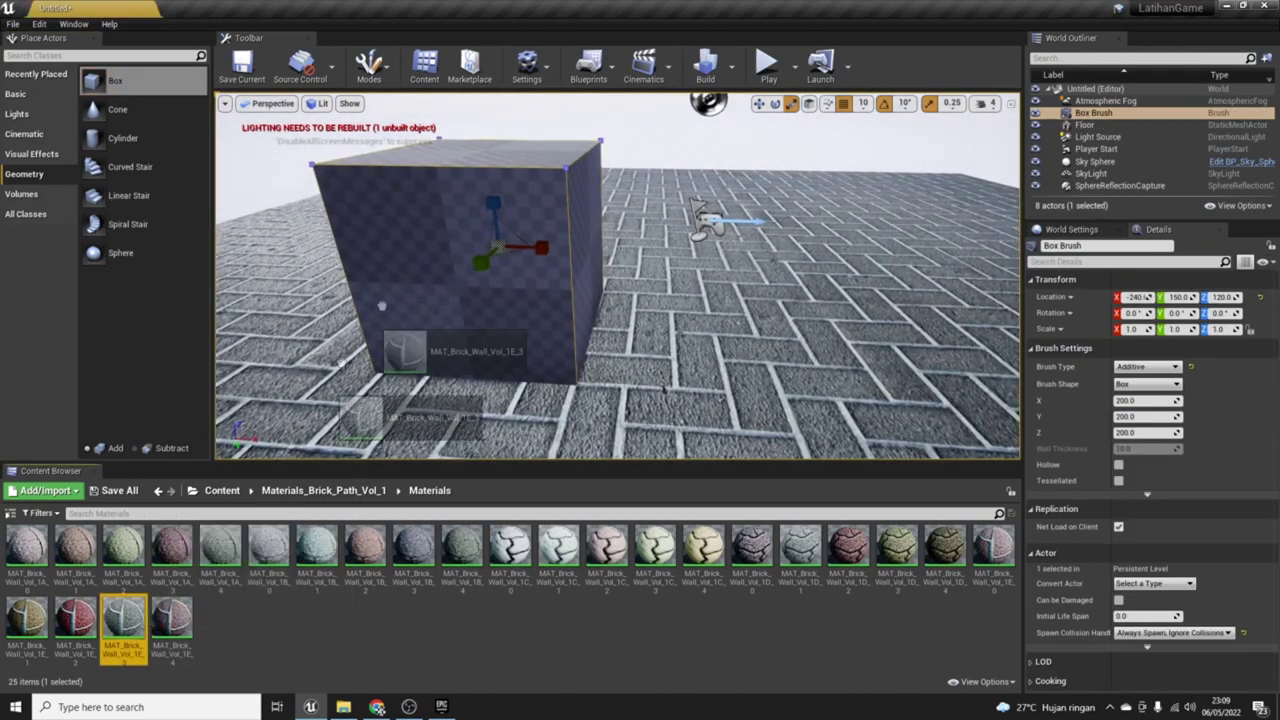
right_click_drag(424, 268, 430, 300)
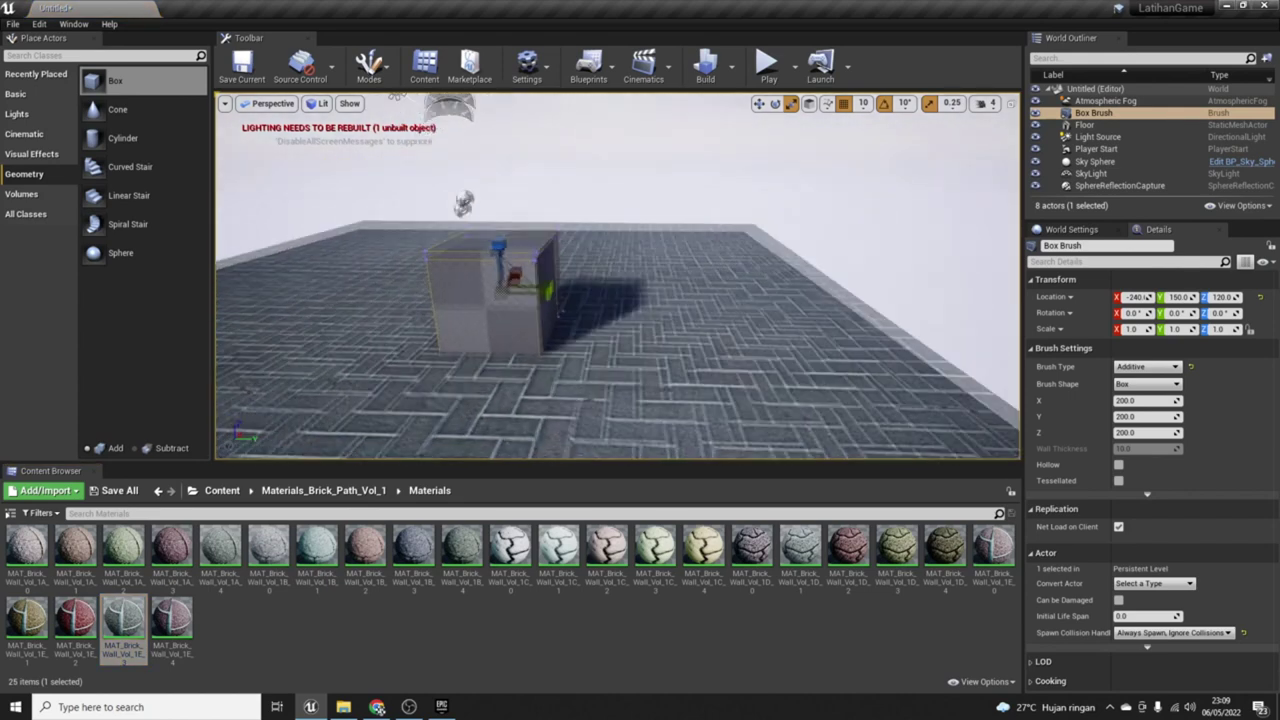
left_click_drag(128, 625, 440, 360)
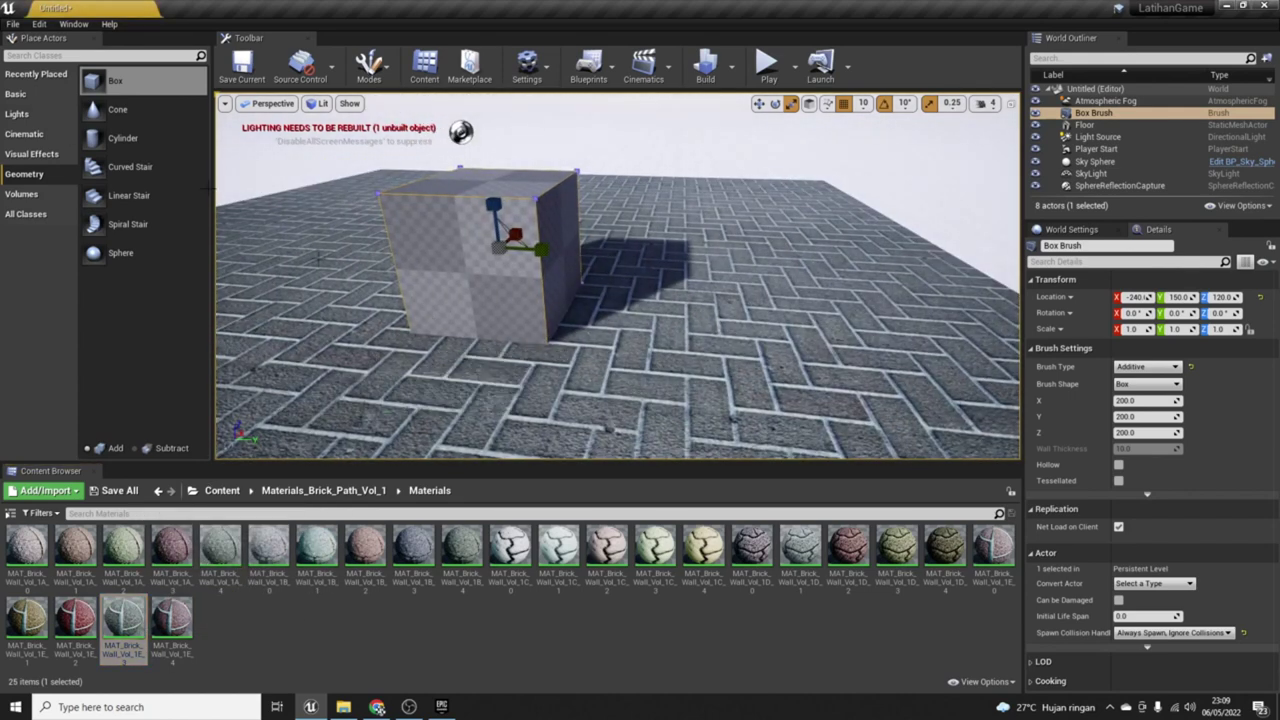
left_click(36, 74)
left_click(15, 94)
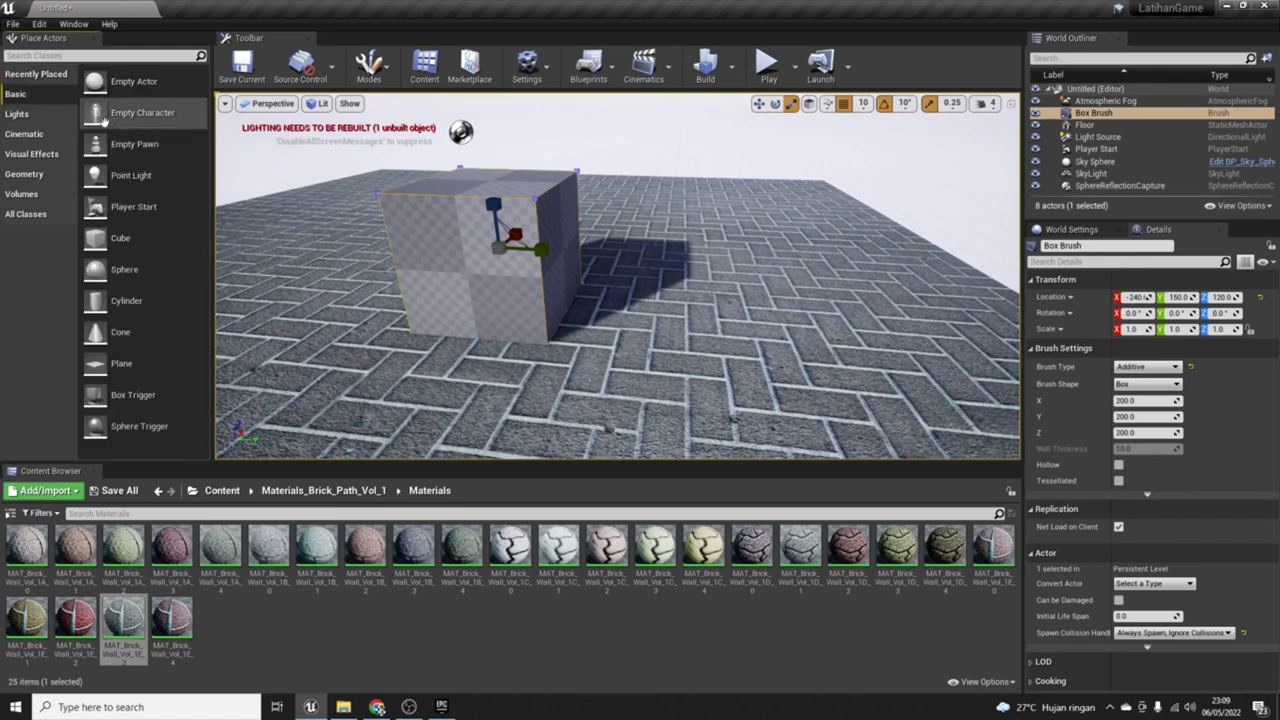
mouse_move(450, 300)
right_mouse_down()
mouse_move(450, 320)
mouse_move(420, 320)
right_mouse_up()
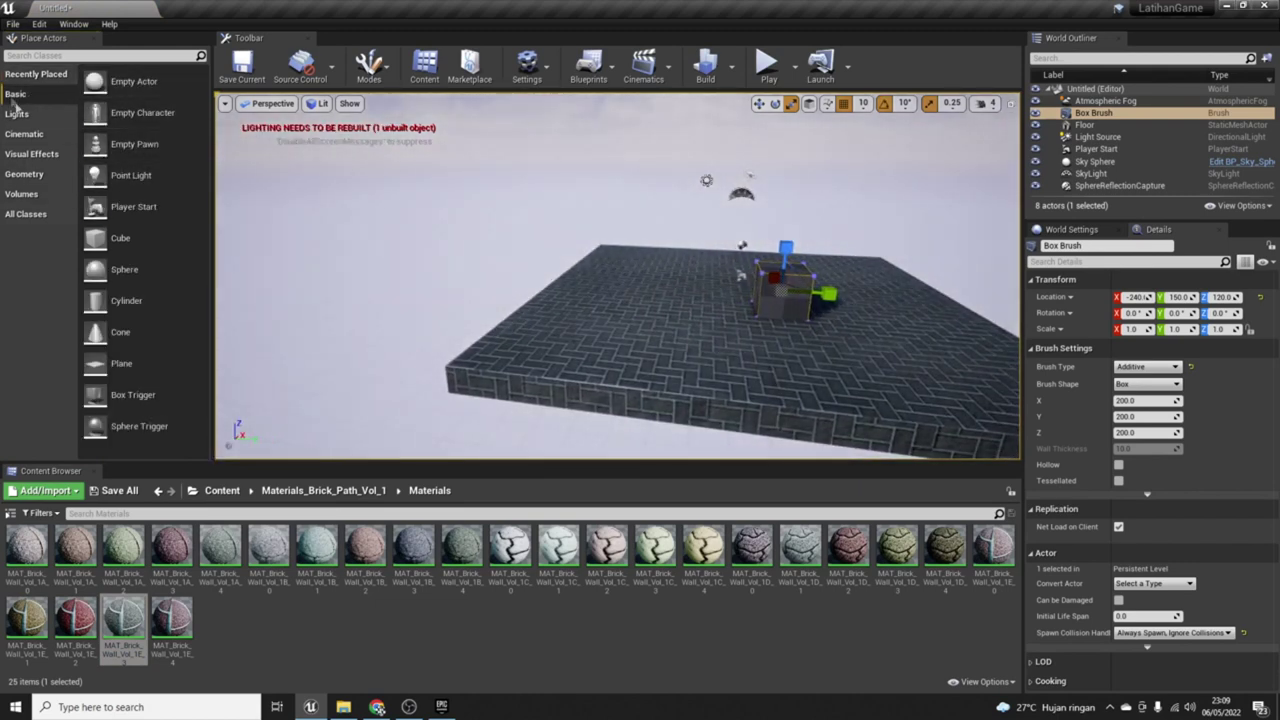
Step: Add a trial Empty Pawn, stretch it along Z, then undo it
left_click_drag(176, 149, 635, 298)
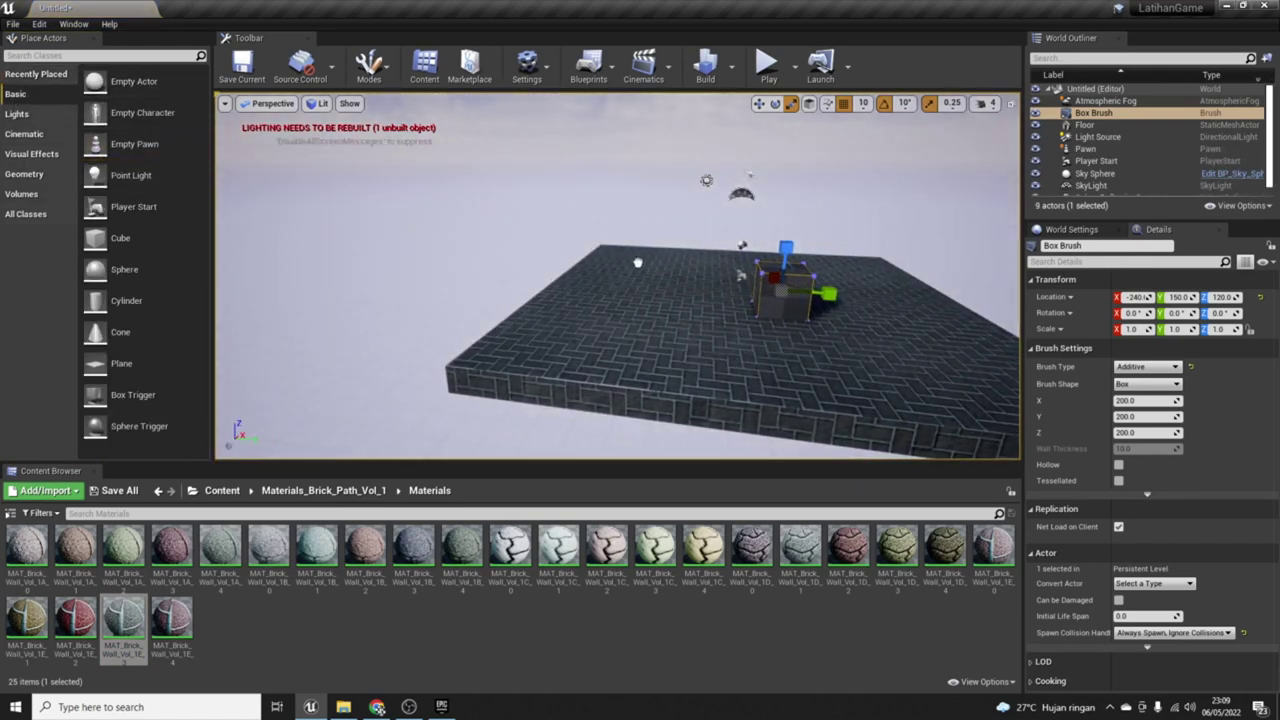
left_click(637, 262)
key("f")
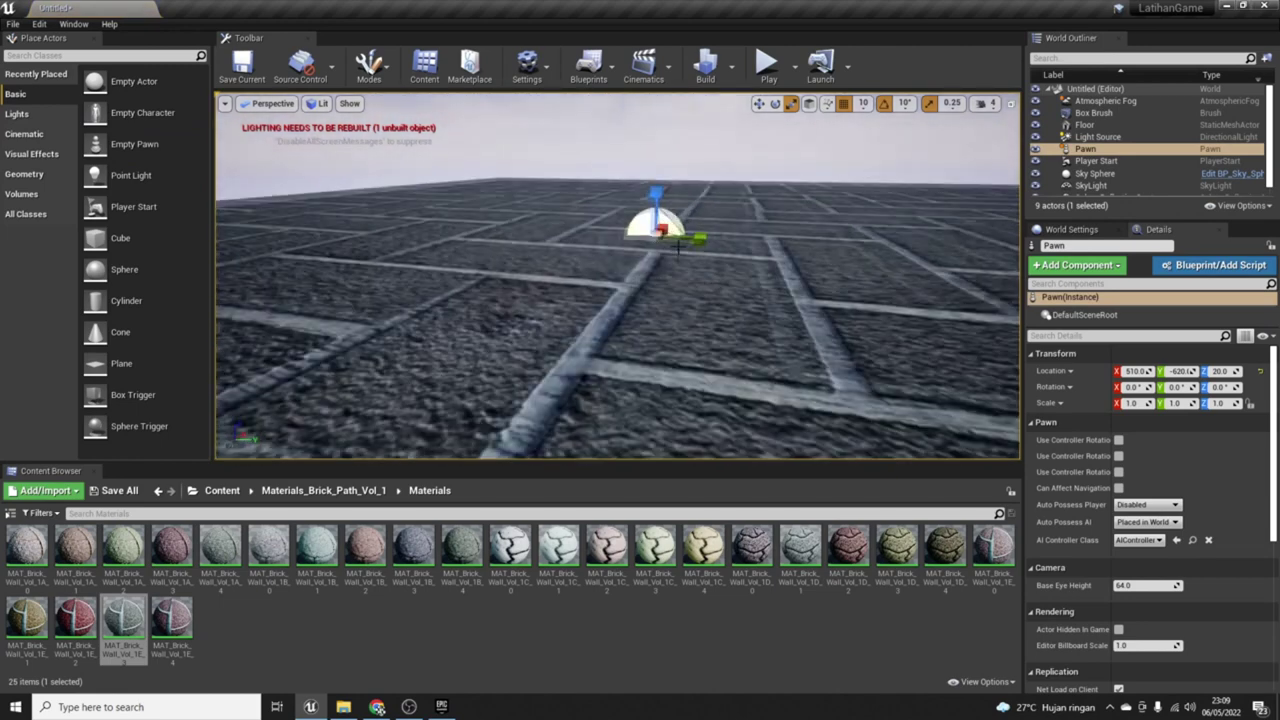
left_click_drag(669, 192, 669, 180)
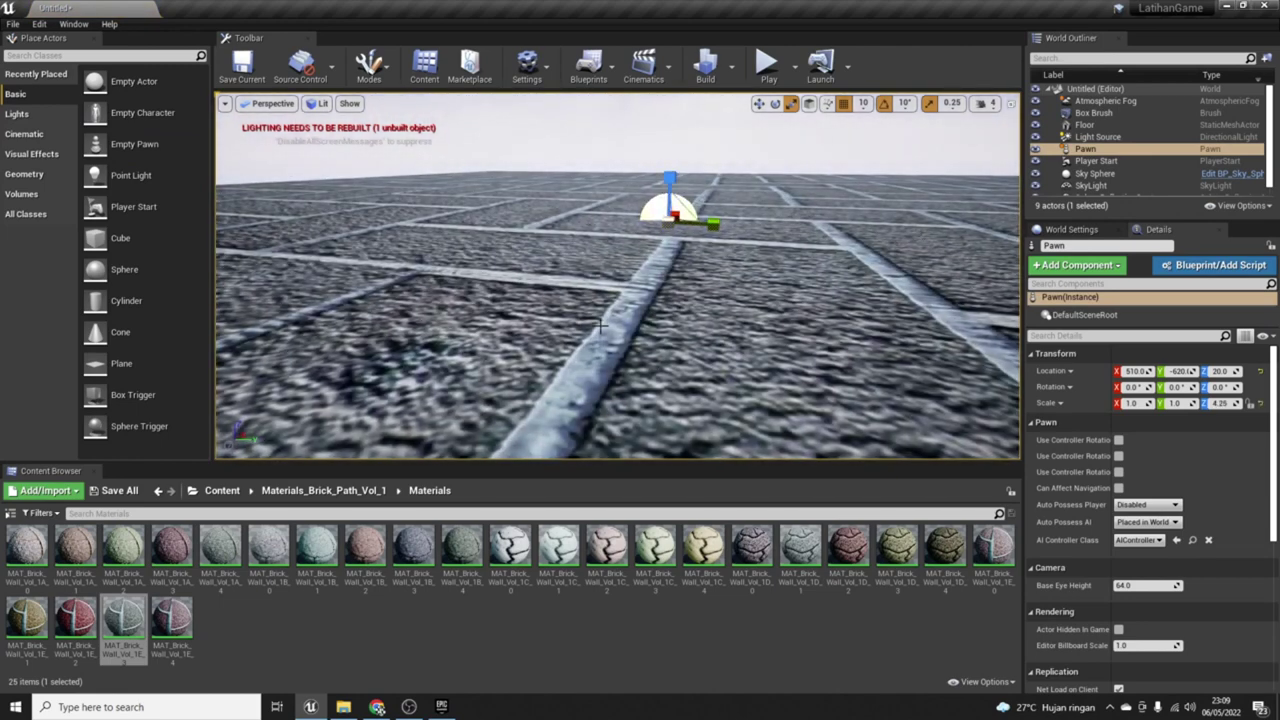
key("ctrl+z")
key("ctrl+z")
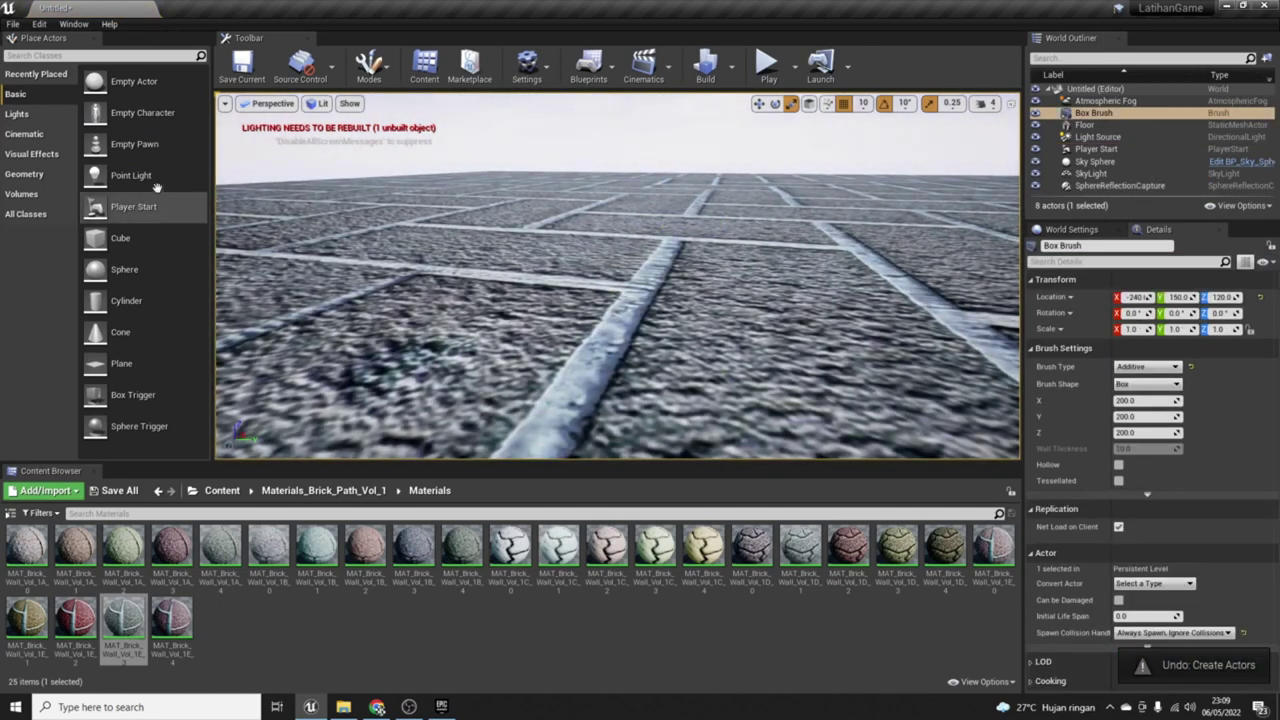
Step: Add a test Cylinder, give it the brick material, then delete it
left_click_drag(126, 300, 651, 147)
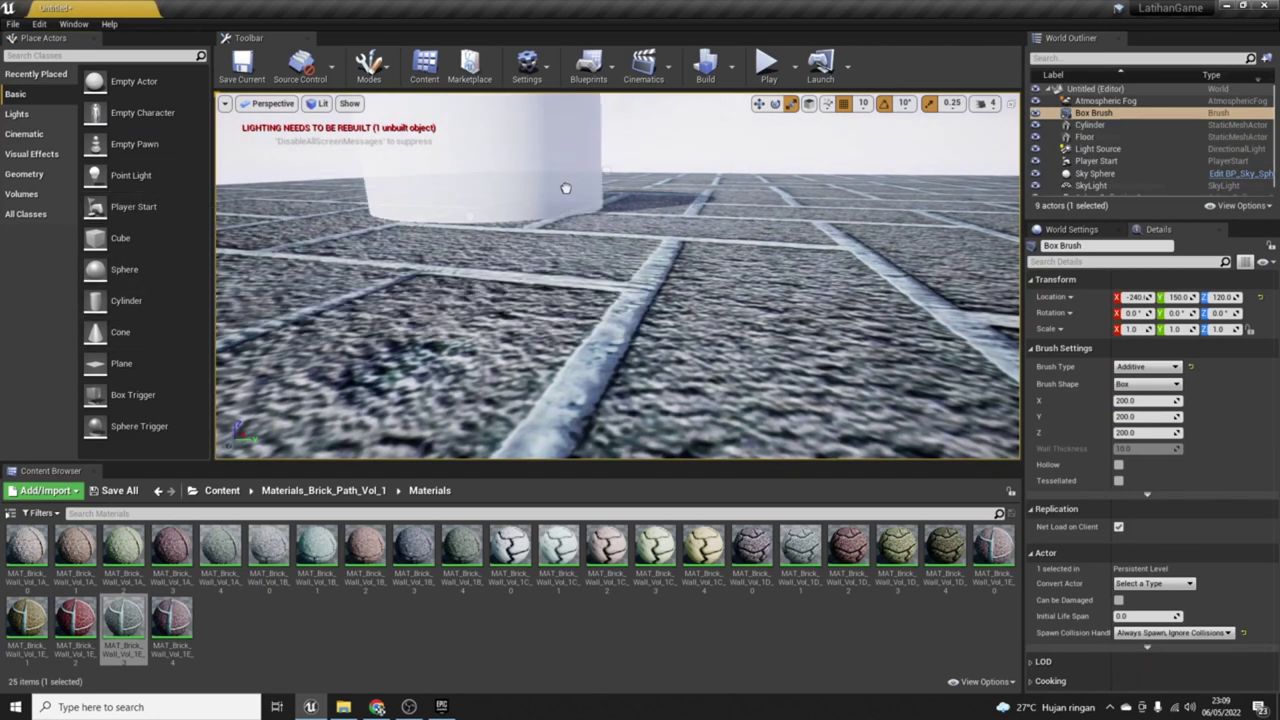
scroll(651, 147, "up", 3)
left_click(614, 234)
key("f")
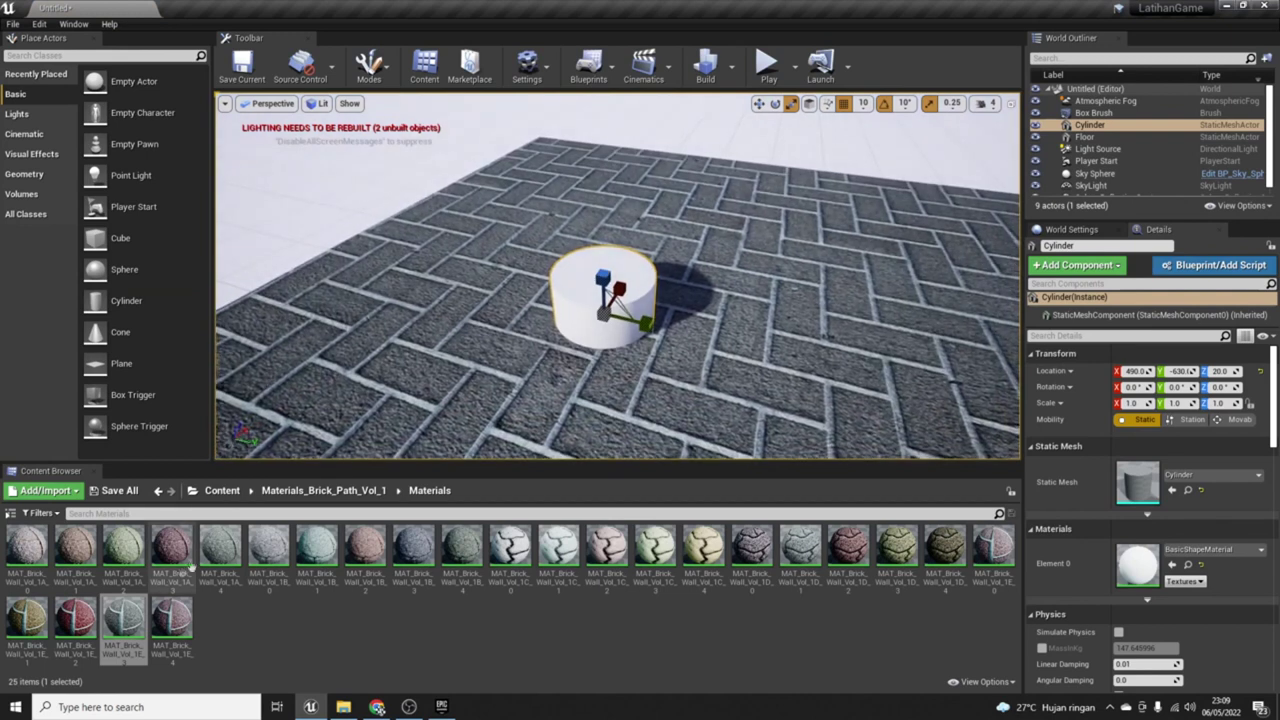
left_click_drag(123, 620, 645, 330)
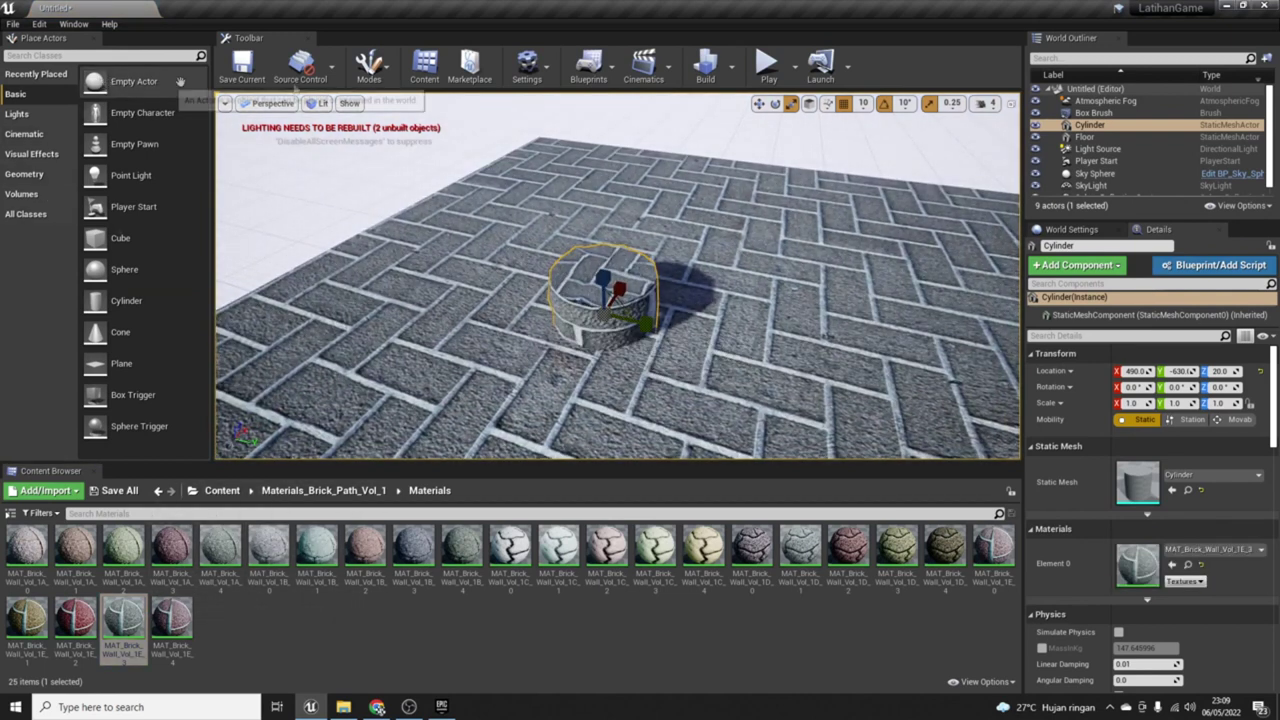
key("Delete")
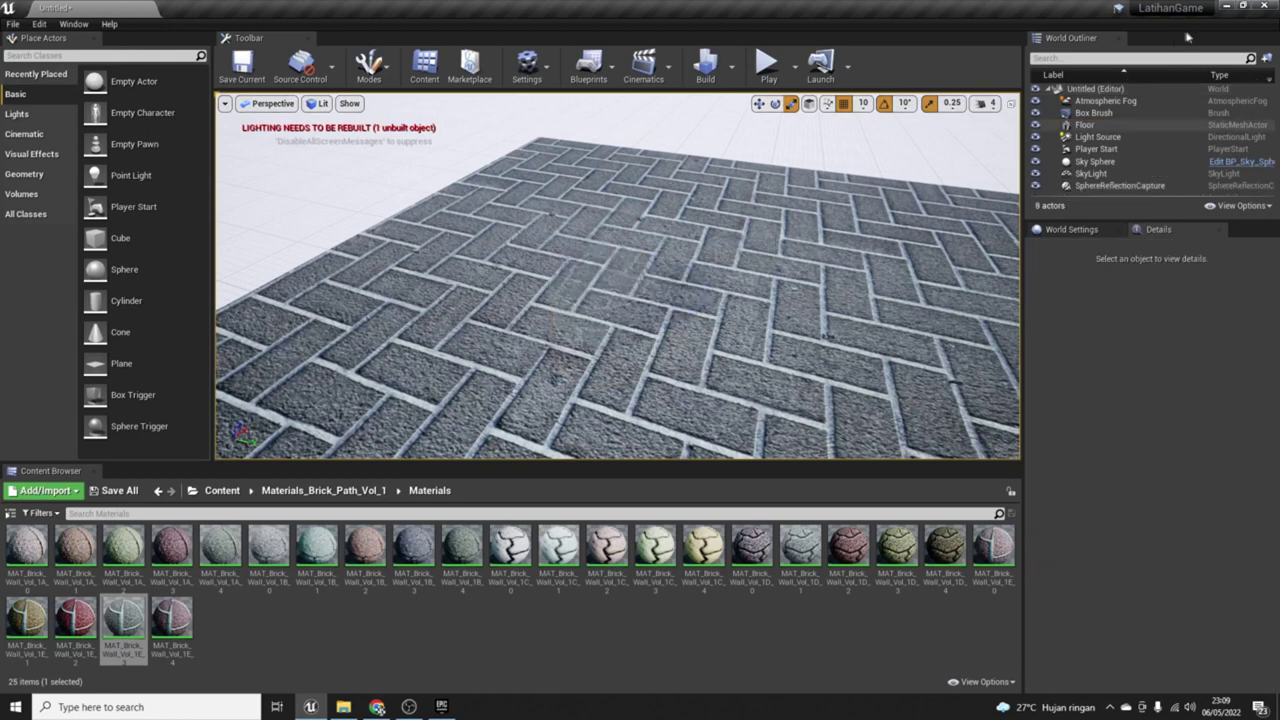
right_click_drag(582, 200, 582, 200)
scroll(617, 276, "down", 5)
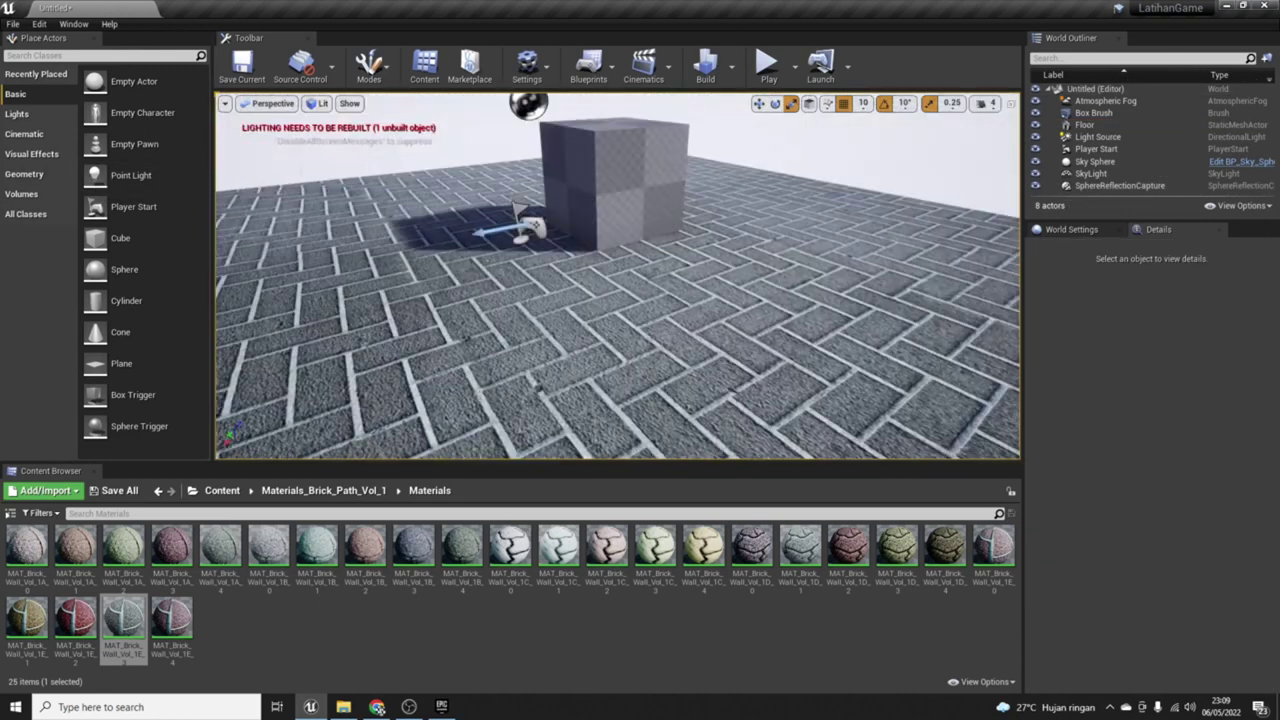
right_click_drag(746, 206, 737, 211)
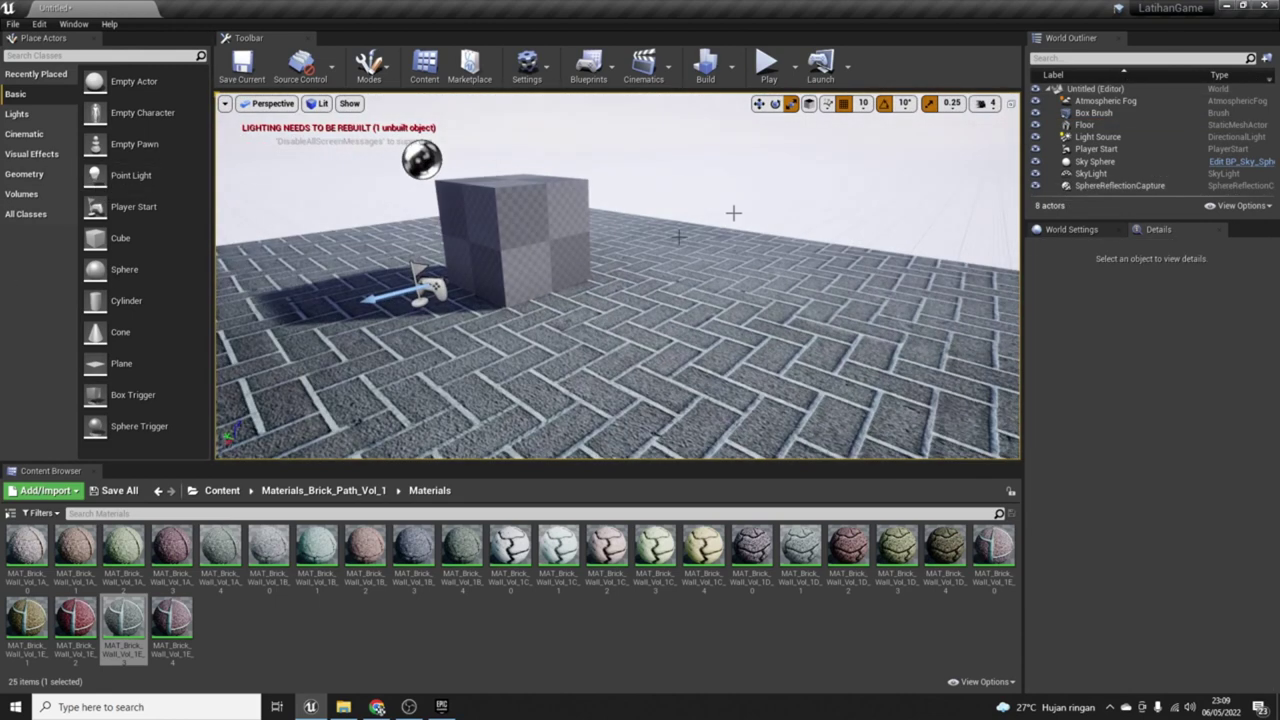
double_click(122, 625)
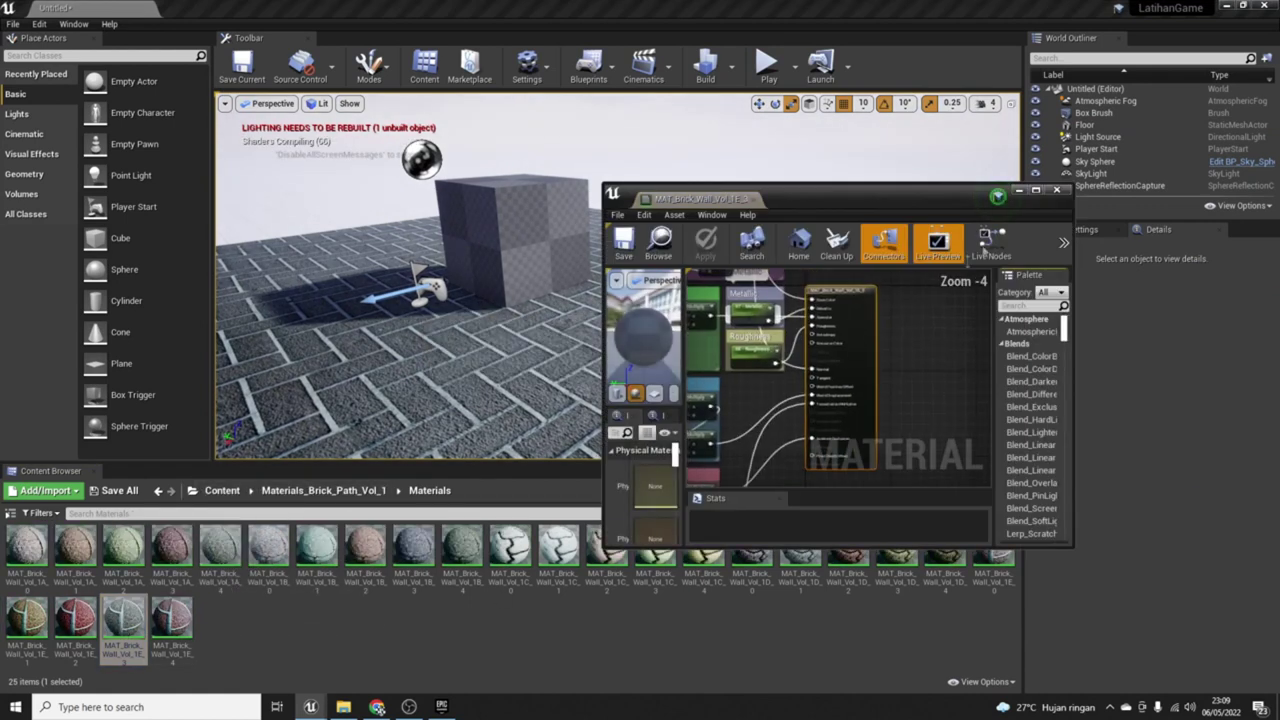
left_click(1036, 190)
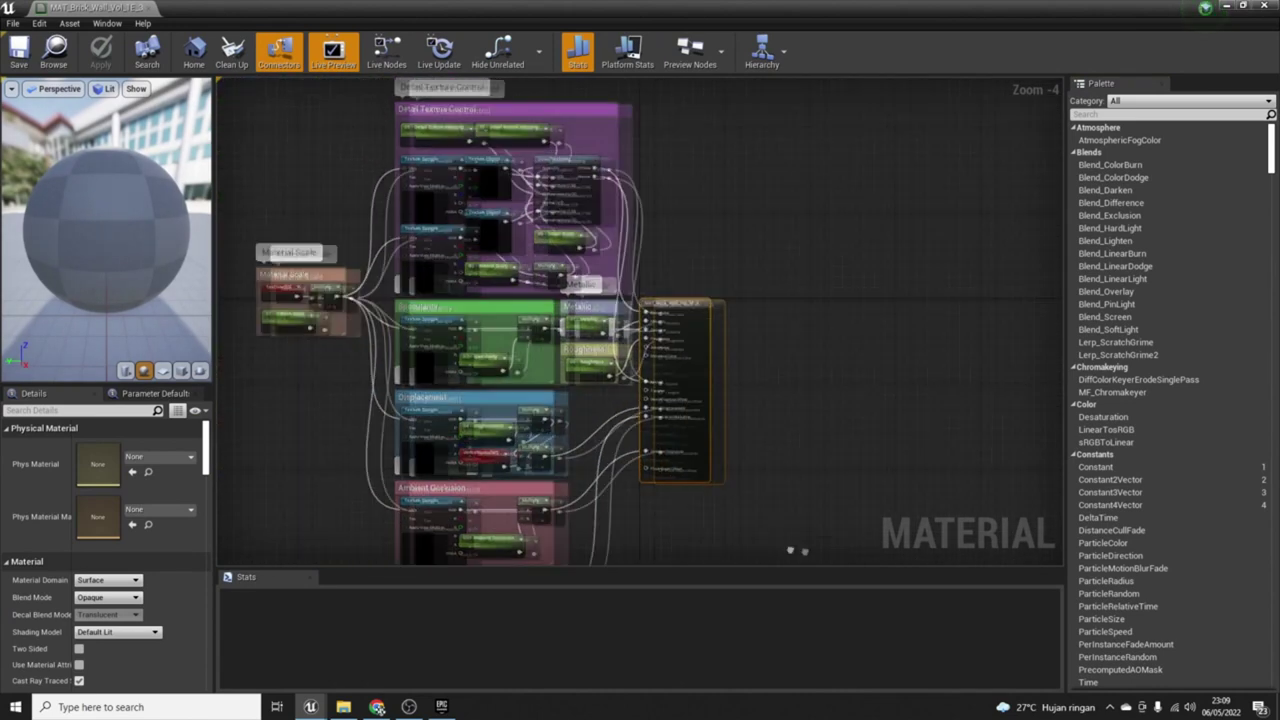
scroll(837, 466, "down", 1)
scroll(814, 437, "down", 1)
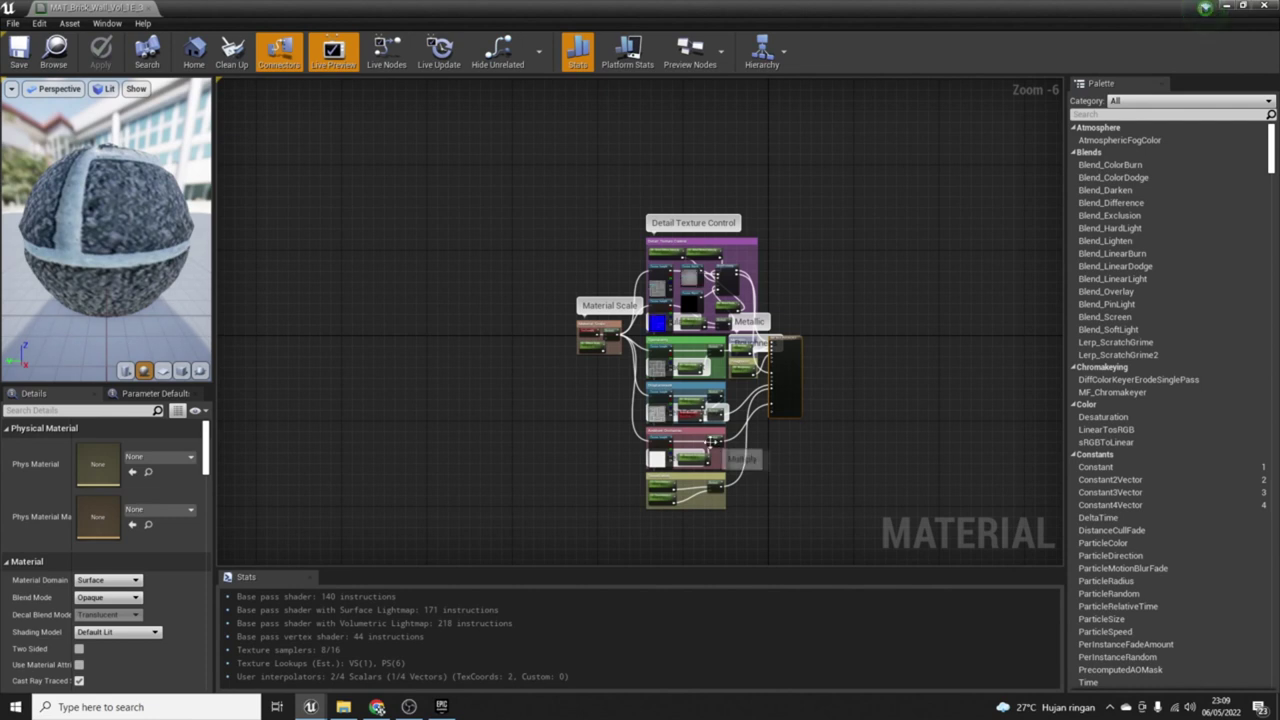
left_click(1227, 7)
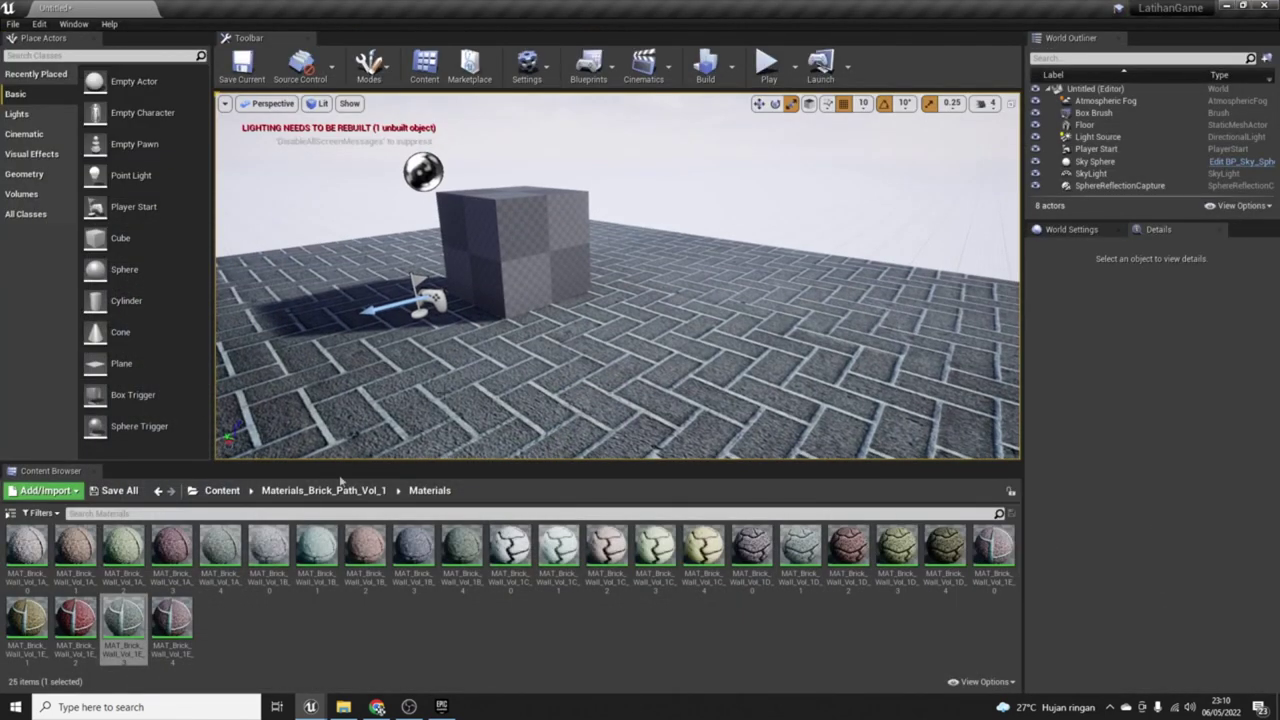
Step: Pick MAT_Brick_Wall_Vol_1E_3, then browse through the Material folder to the Tekstur folder
left_click(122, 632)
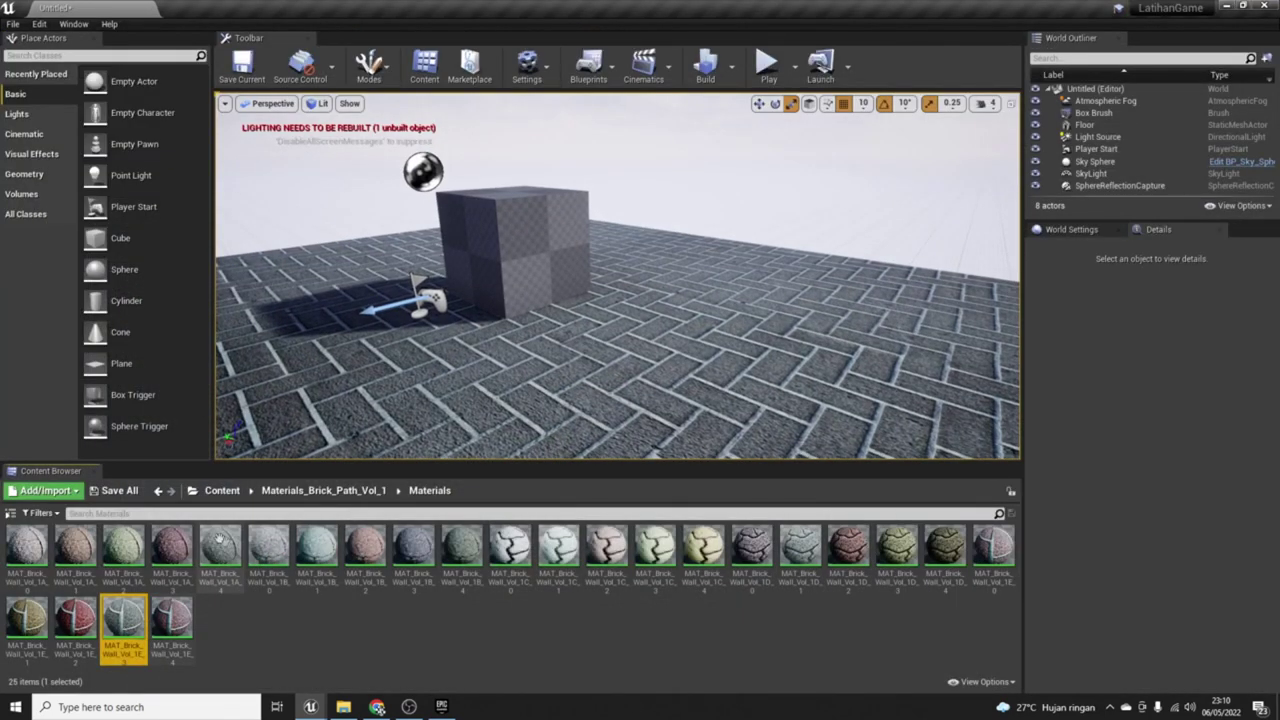
left_click(222, 491)
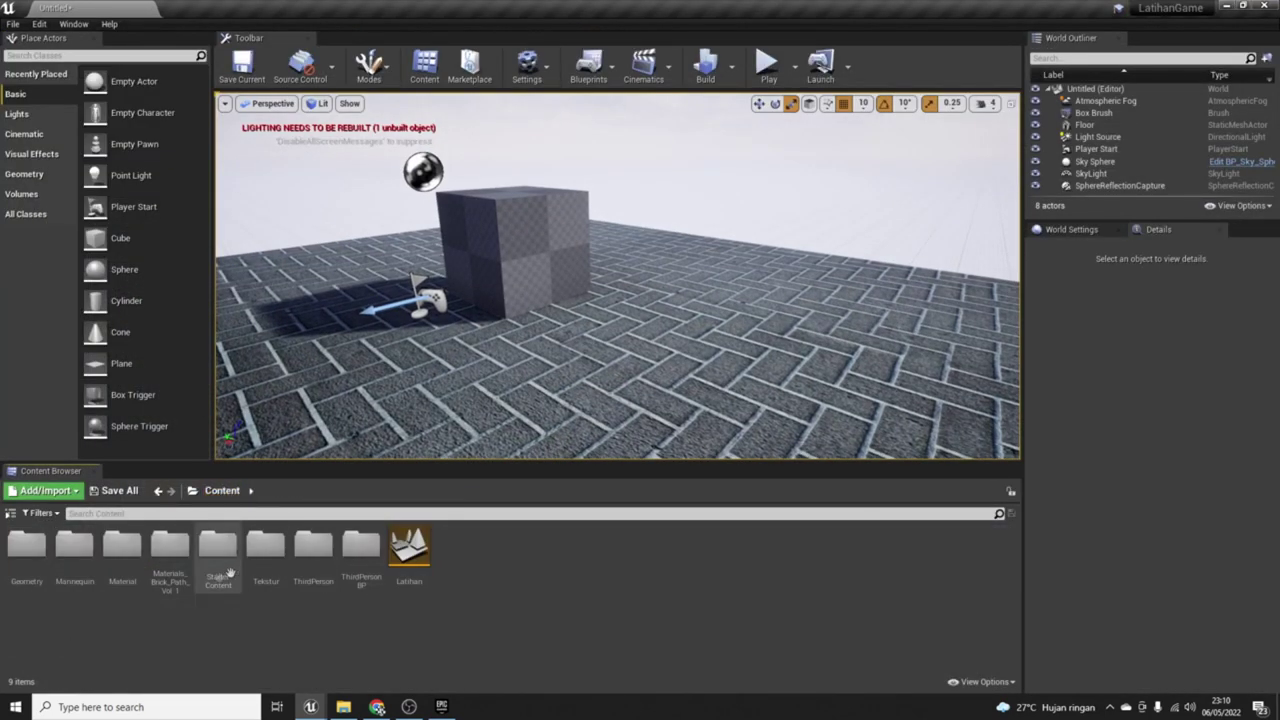
double_click(120, 545)
left_click(230, 491)
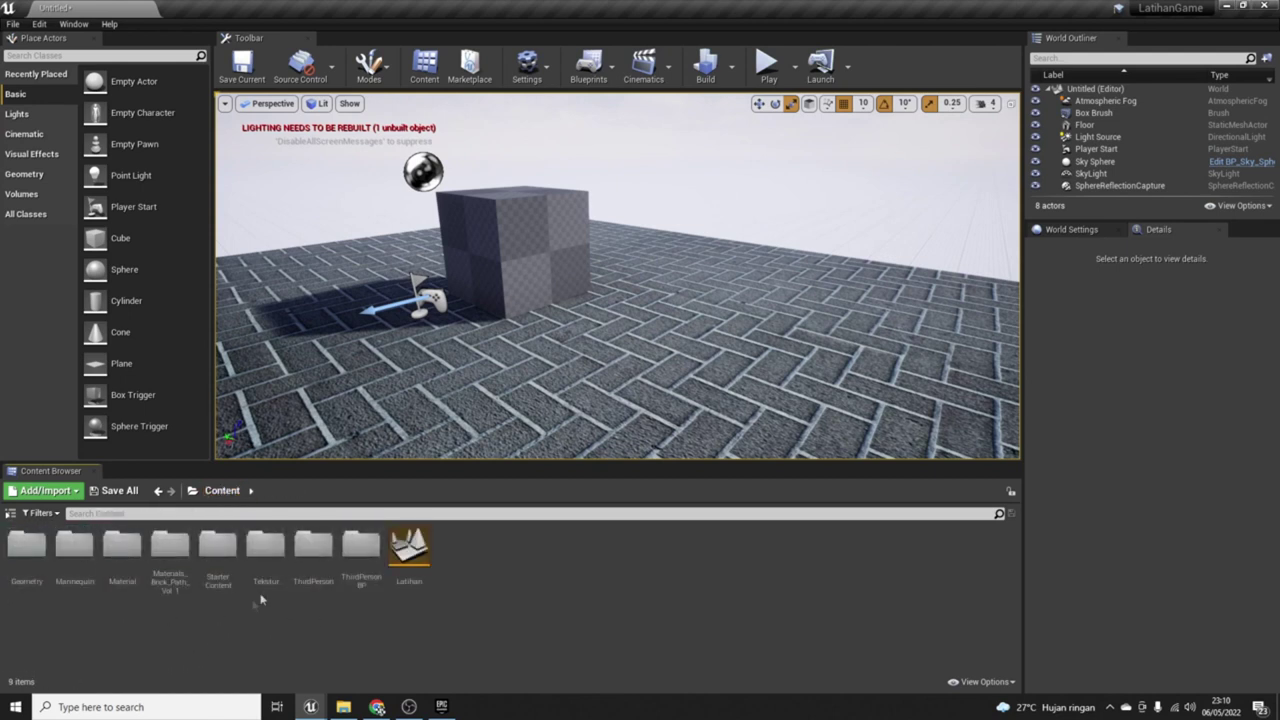
left_click(135, 572)
double_click(135, 570)
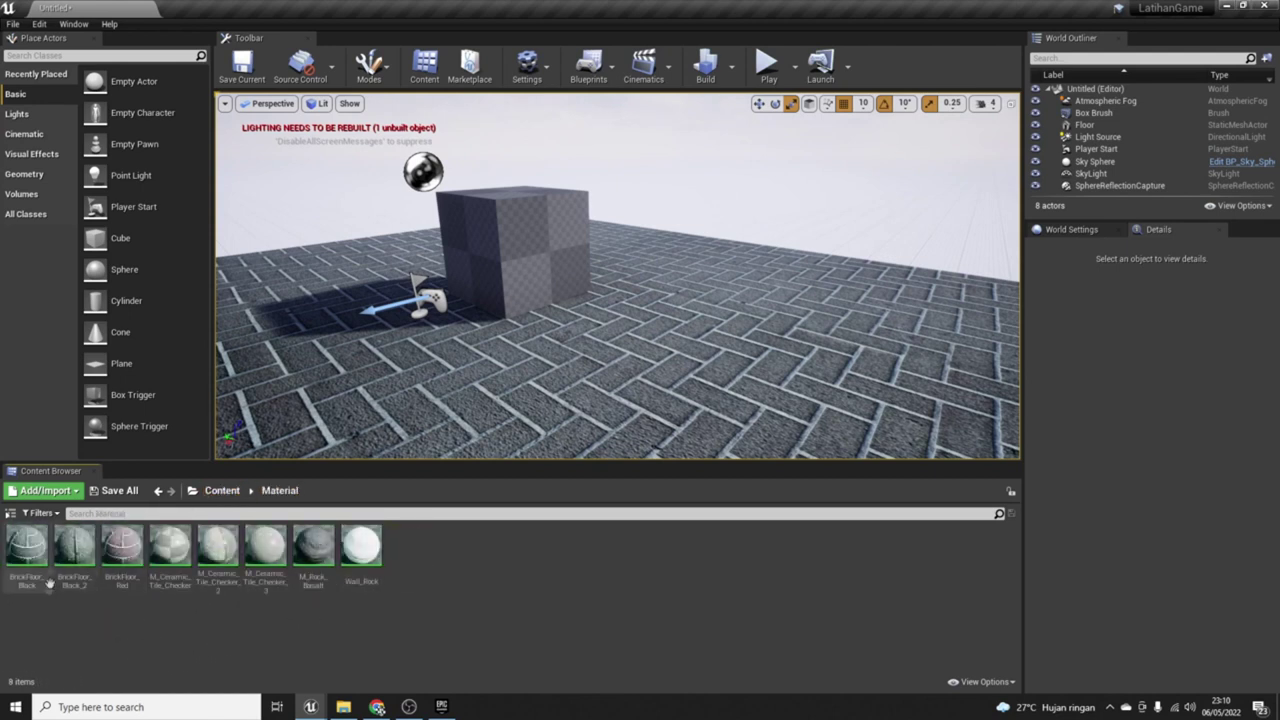
left_click(230, 491)
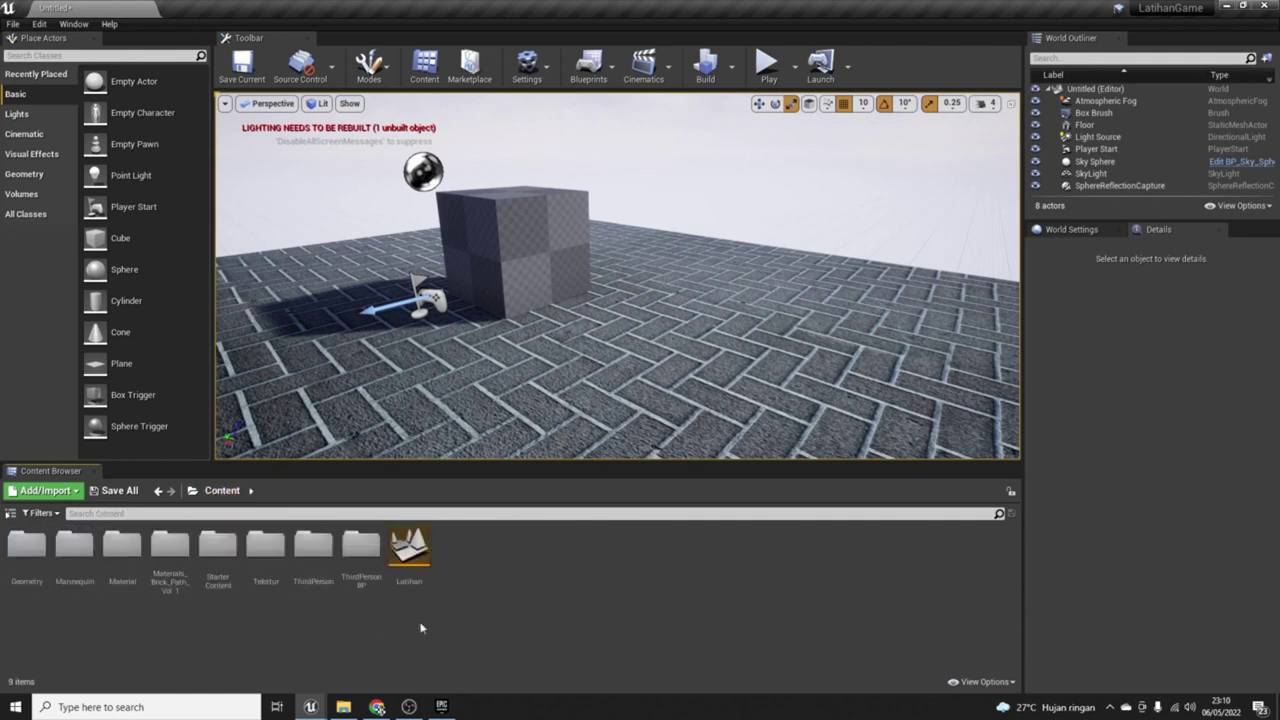
double_click(280, 565)
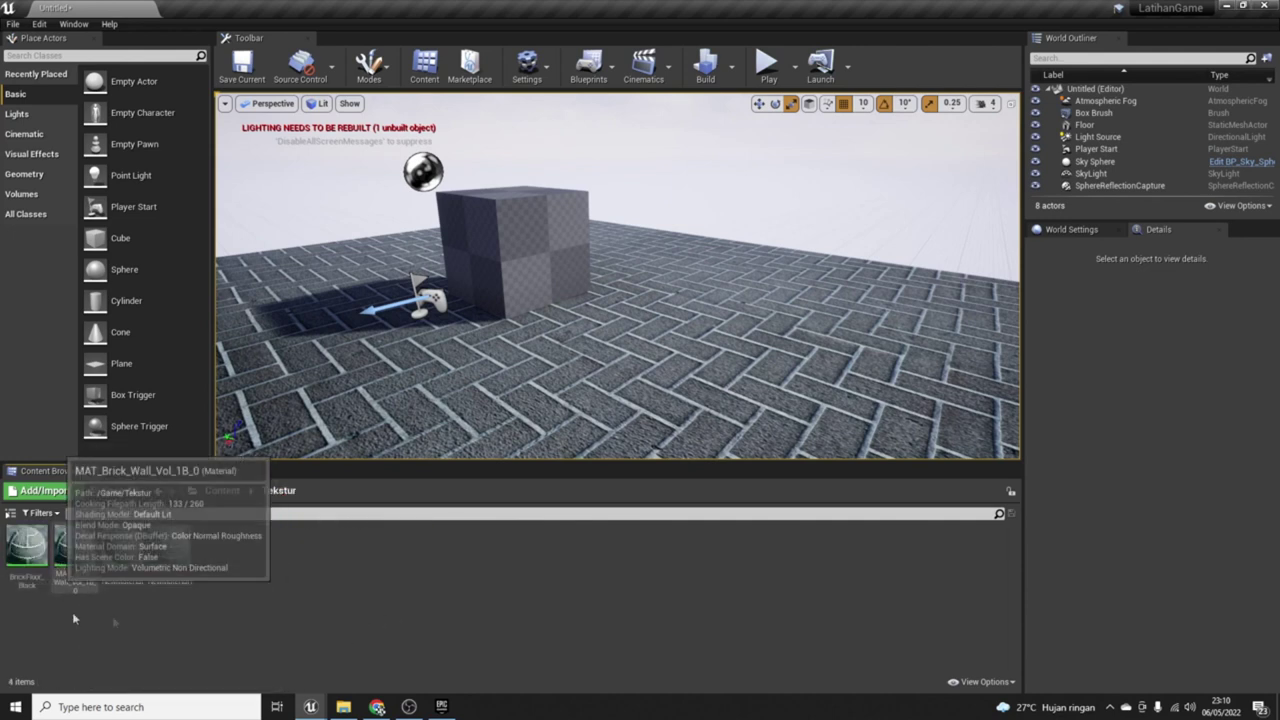
Step: Cancel deleting MAT_Brick_Wall_Vol_1B_0 and paste the MAT_Brick_Wall_Vol_1E_3 copy into Tekstur
left_click(75, 548)
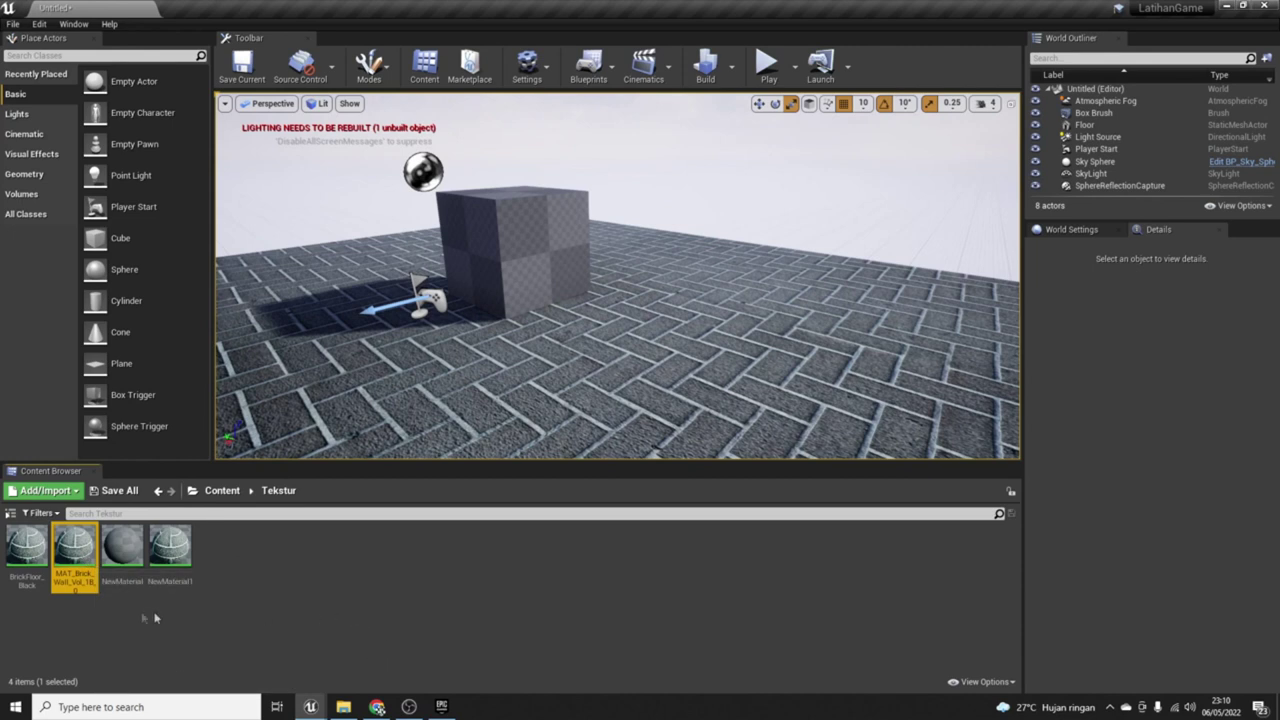
key("Delete")
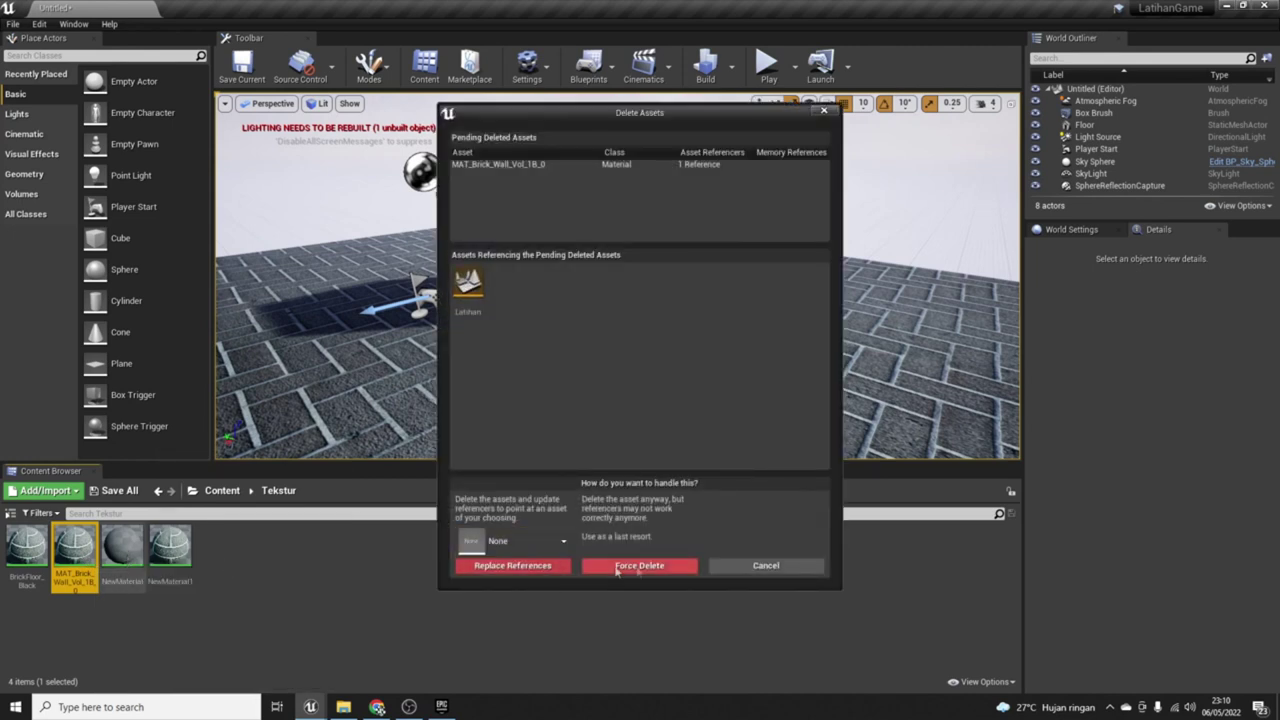
left_click(790, 566)
left_click(133, 567)
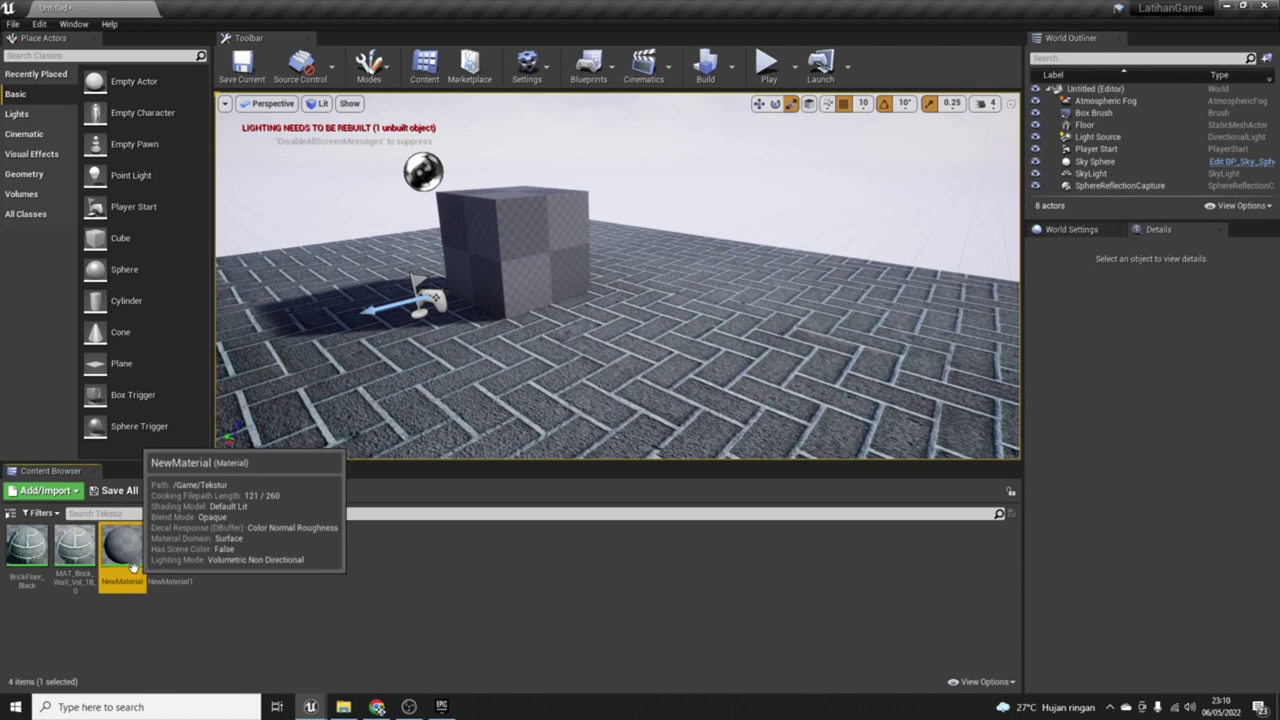
left_click(311, 572)
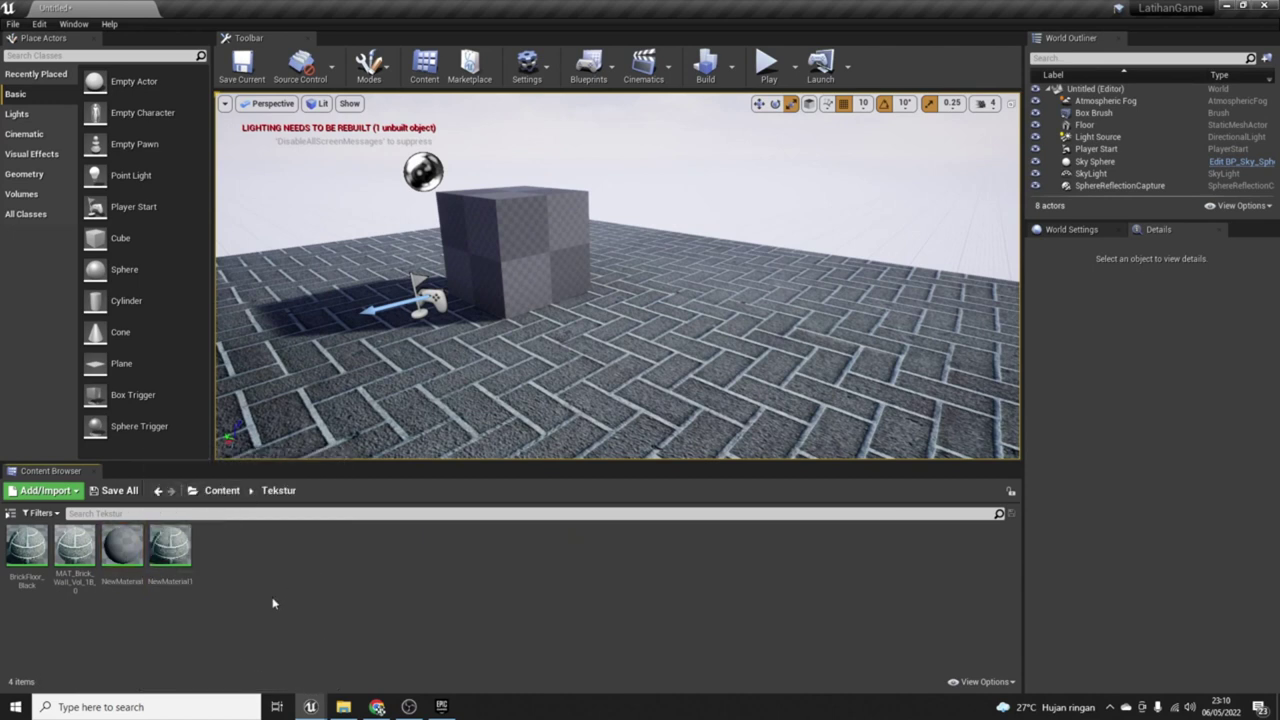
key("ctrl+v")
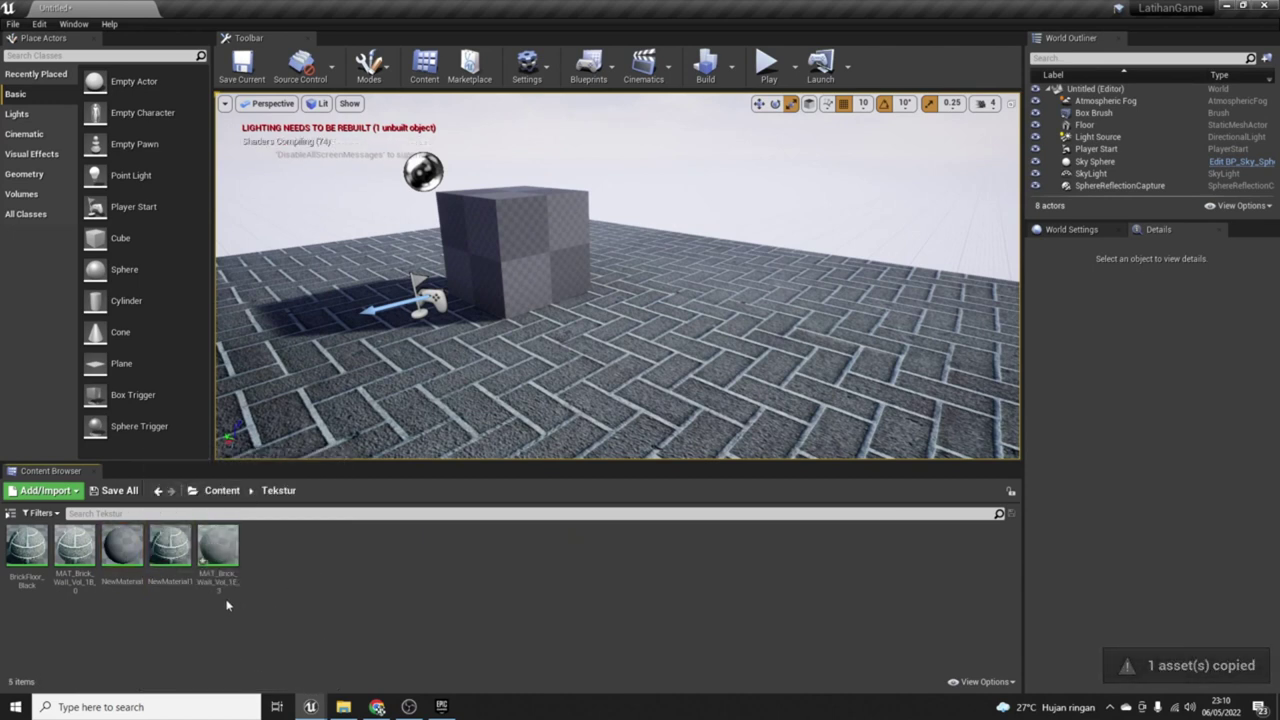
Step: Open NewMaterial in the Material Editor
left_click(211, 551)
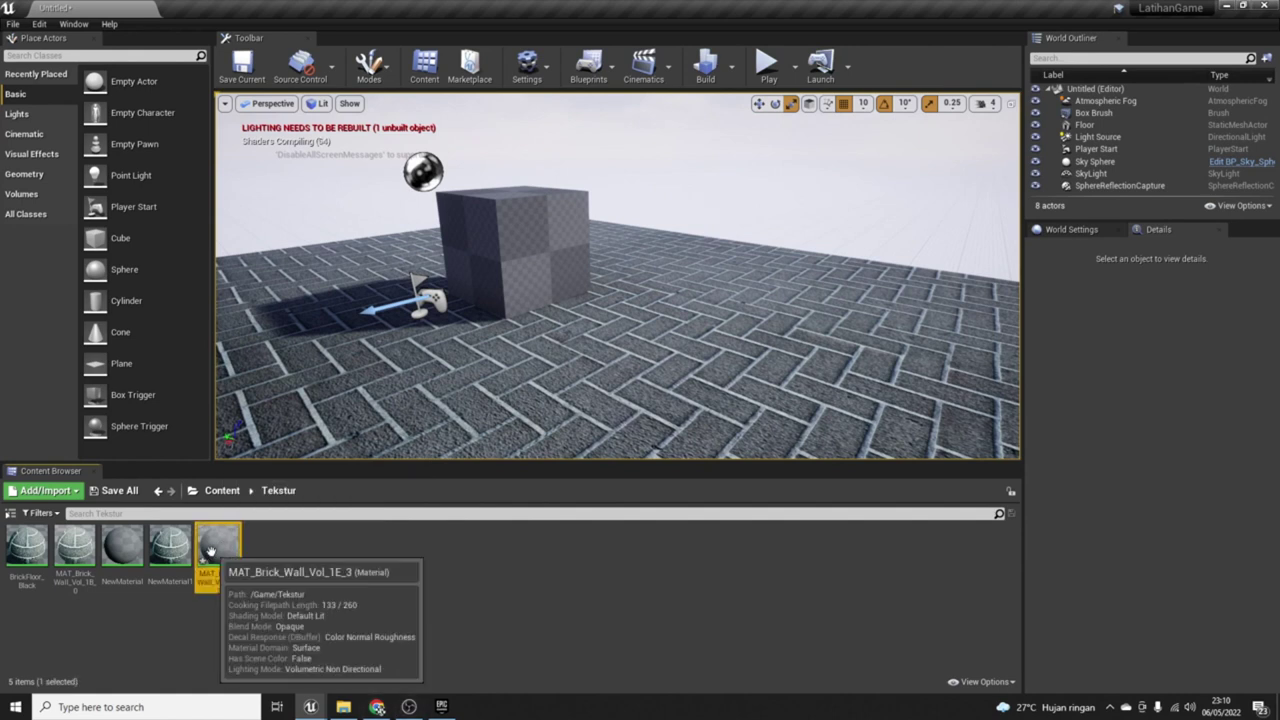
left_click(131, 551)
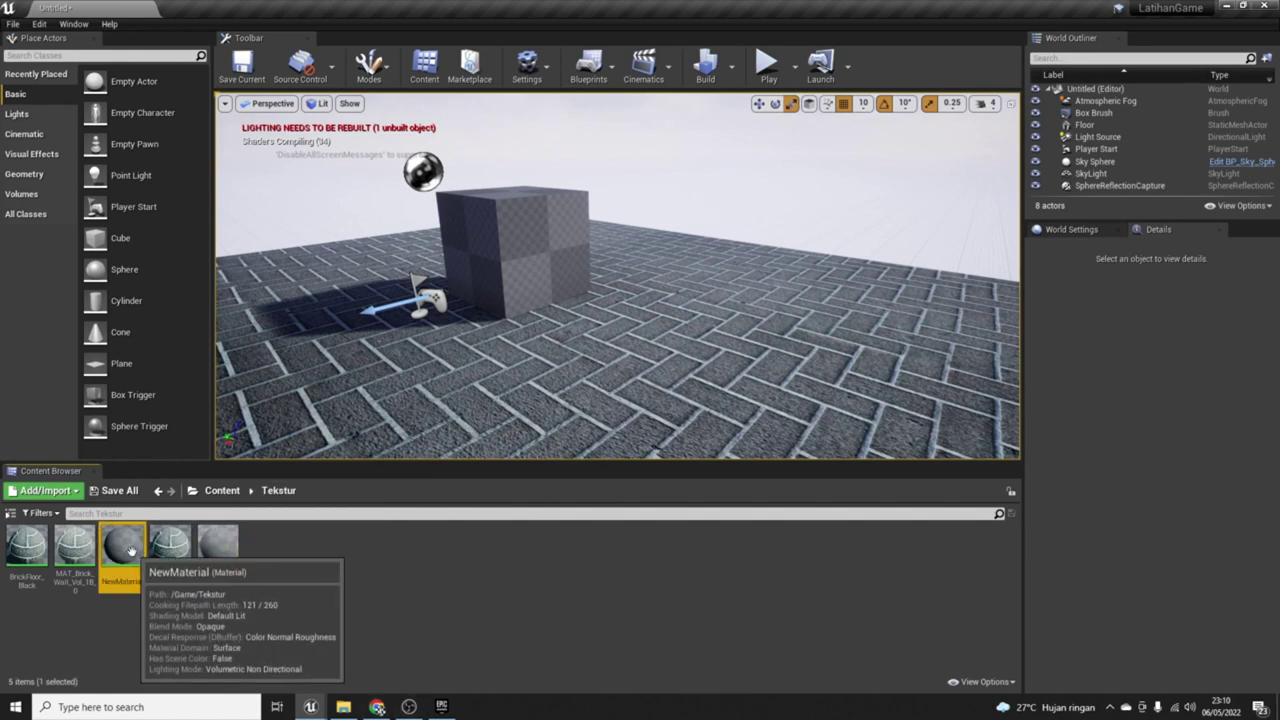
double_click(131, 551)
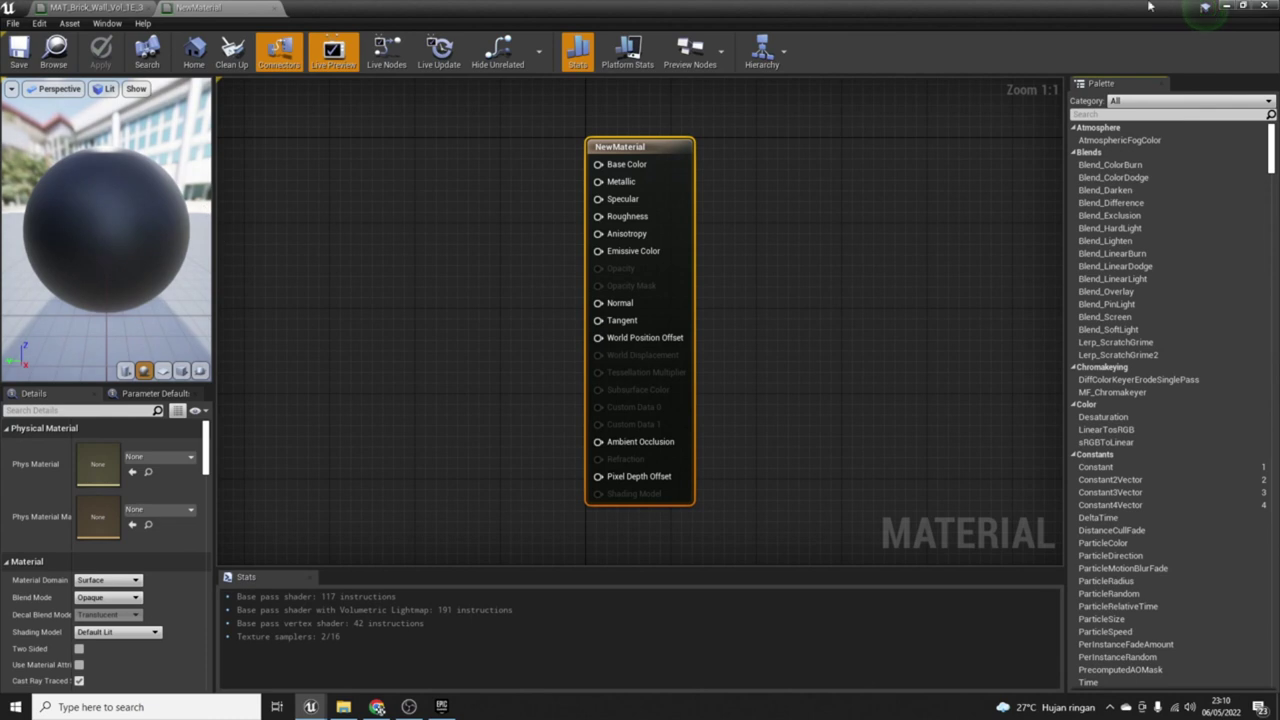
Step: Apply NewMaterial to the cube, then open MAT_Brick_Wall_Vol_1E_3 and select its whole node network
left_click(1229, 10)
left_click_drag(122, 548, 545, 265)
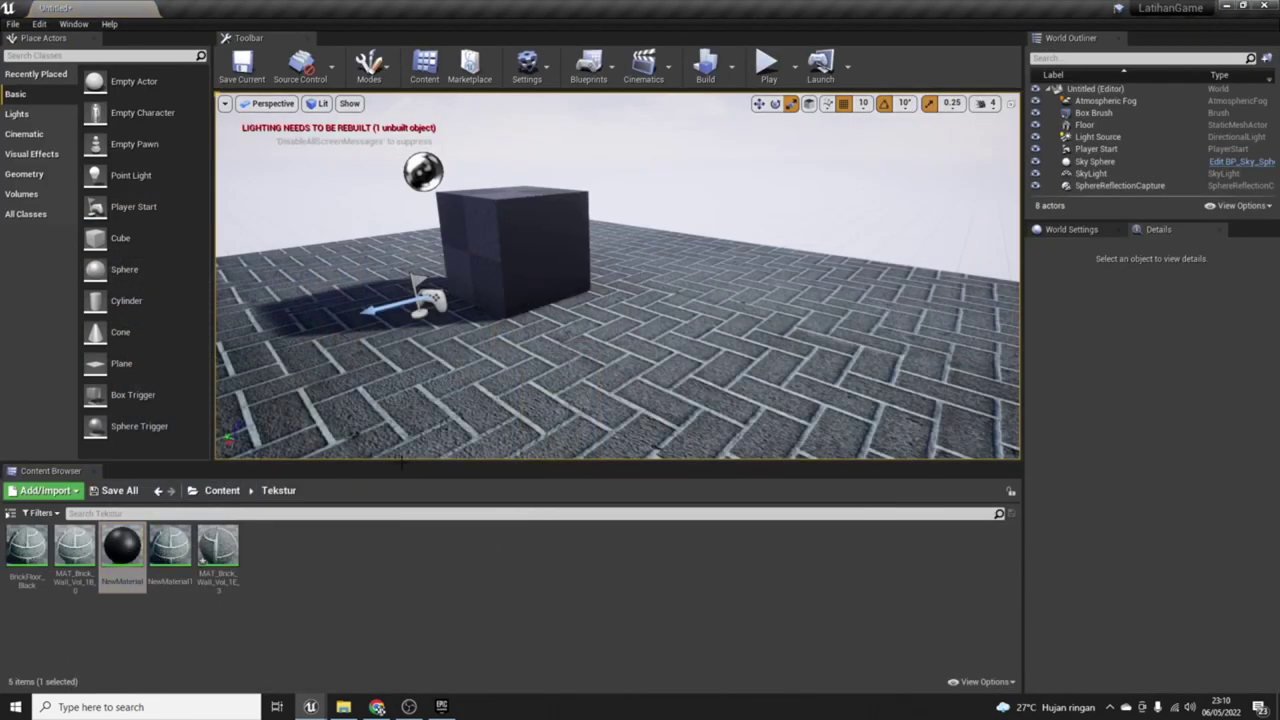
double_click(218, 548)
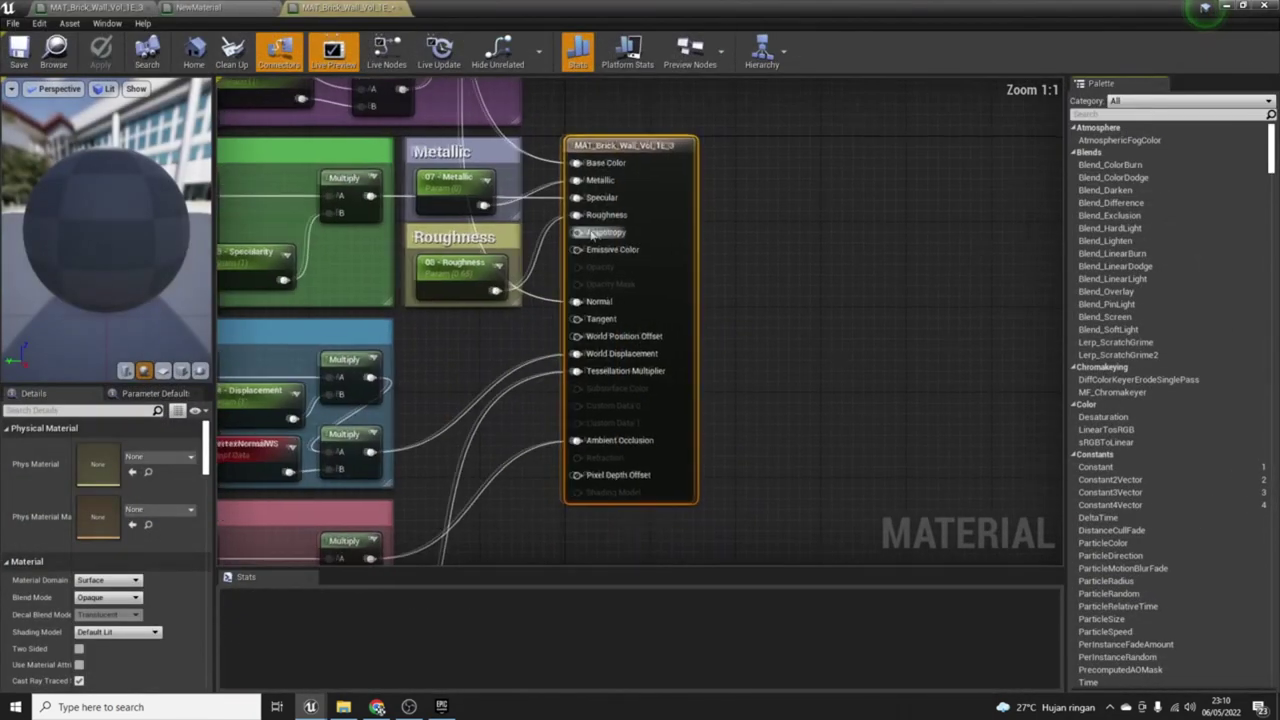
scroll(480, 167, "down", 3)
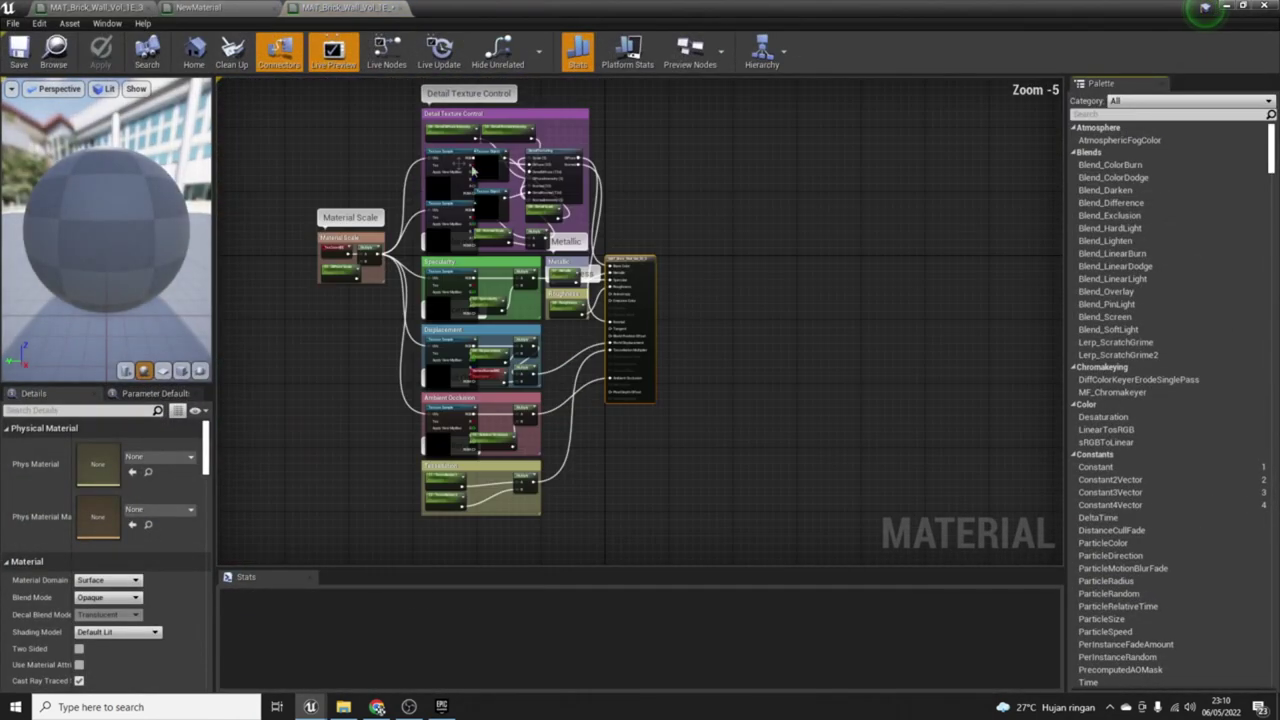
scroll(480, 167, "down", 1)
scroll(455, 147, "up", 5)
scroll(465, 165, "down", 1)
scroll(473, 183, "down", 3)
left_click_drag(356, 122, 561, 453)
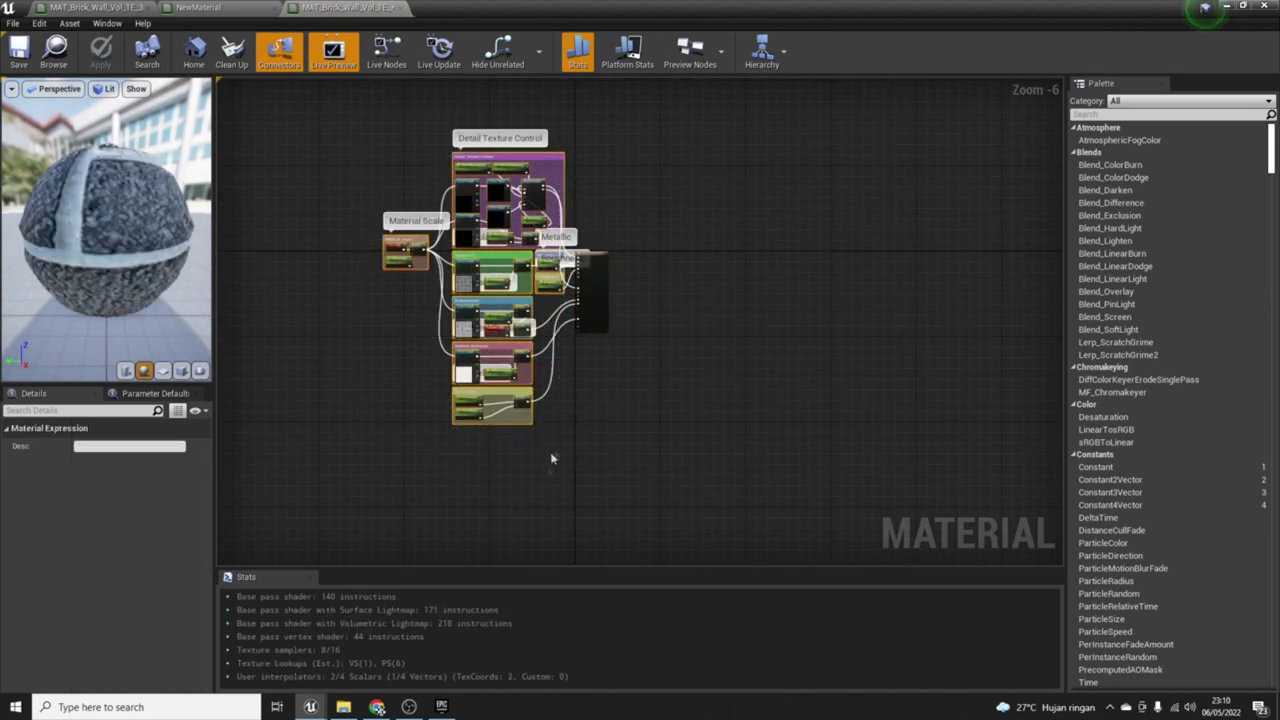
left_click(1222, 6)
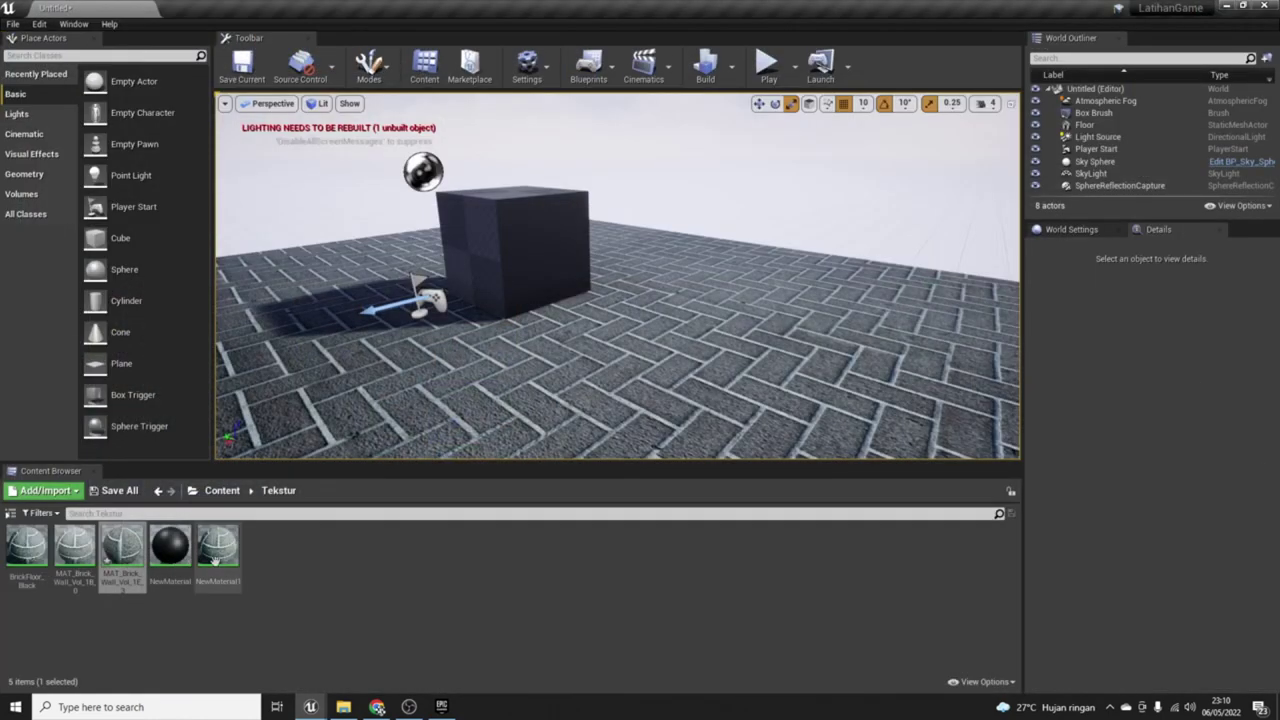
Step: Look over NewMaterial1's graph, close it, and reopen NewMaterial
double_click(222, 556)
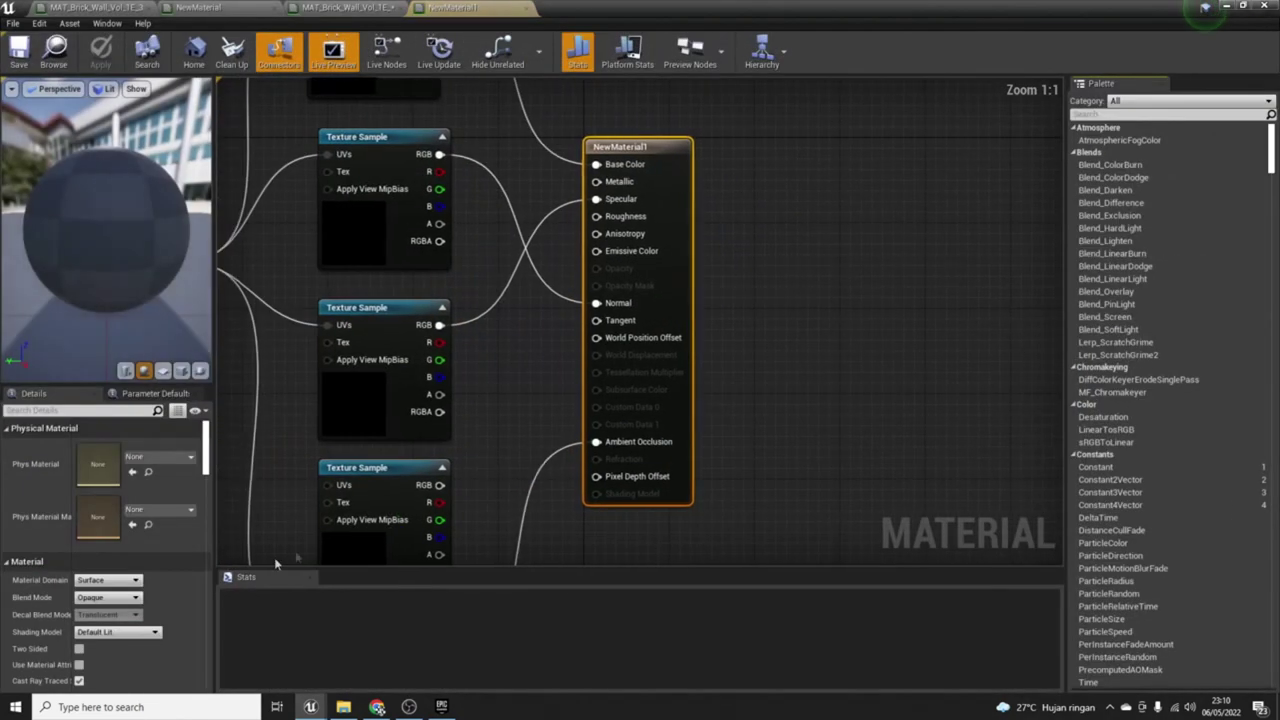
scroll(804, 399, "down", 3)
scroll(804, 399, "down", 4)
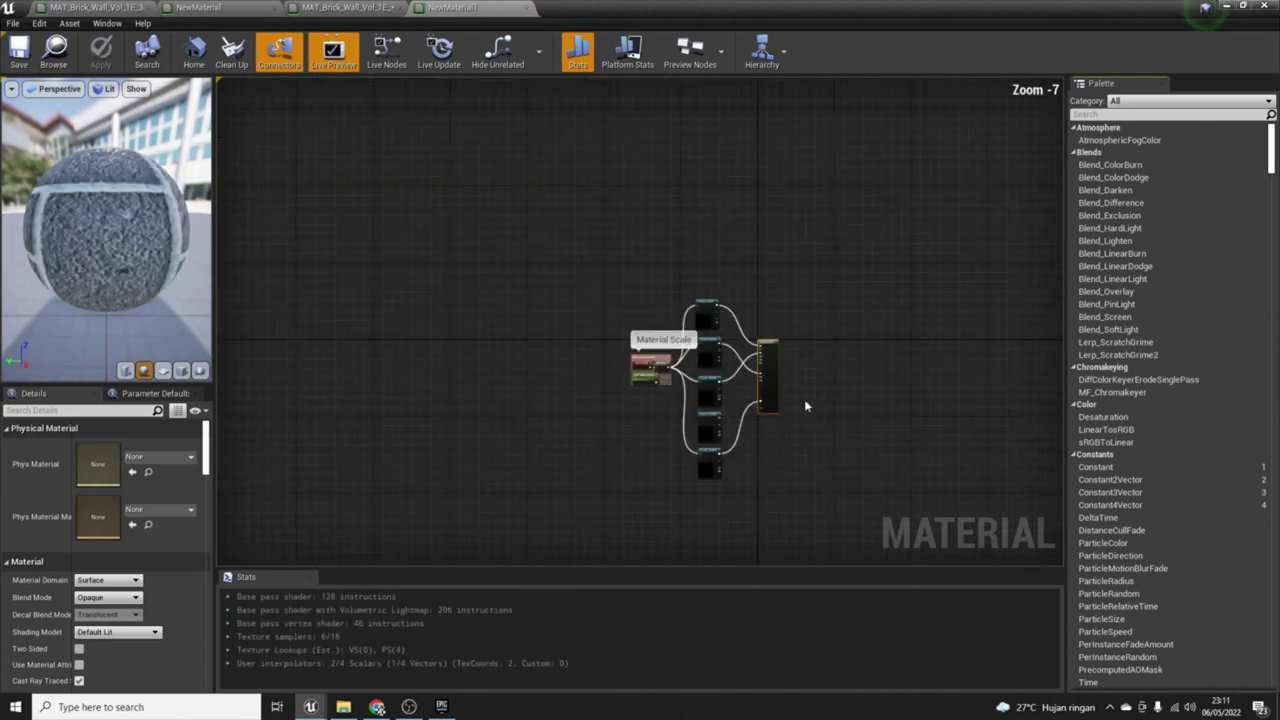
scroll(804, 399, "up", 3)
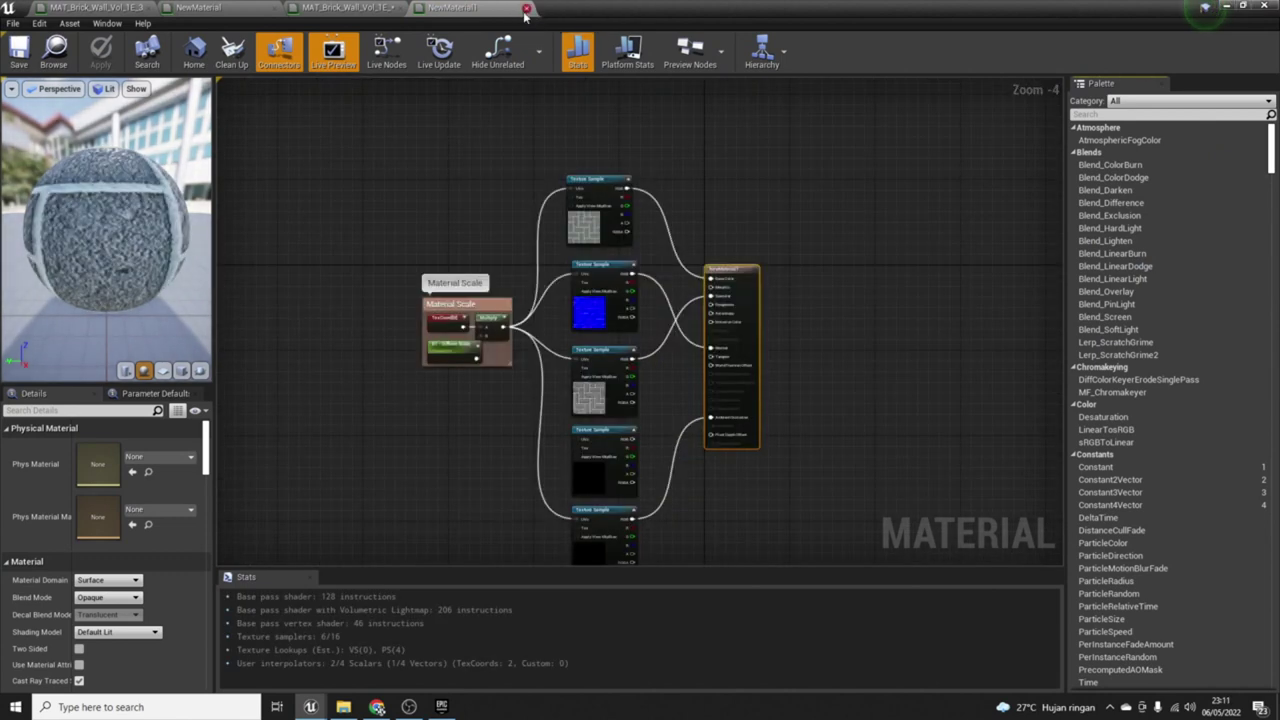
left_click(527, 7)
left_click(1224, 9)
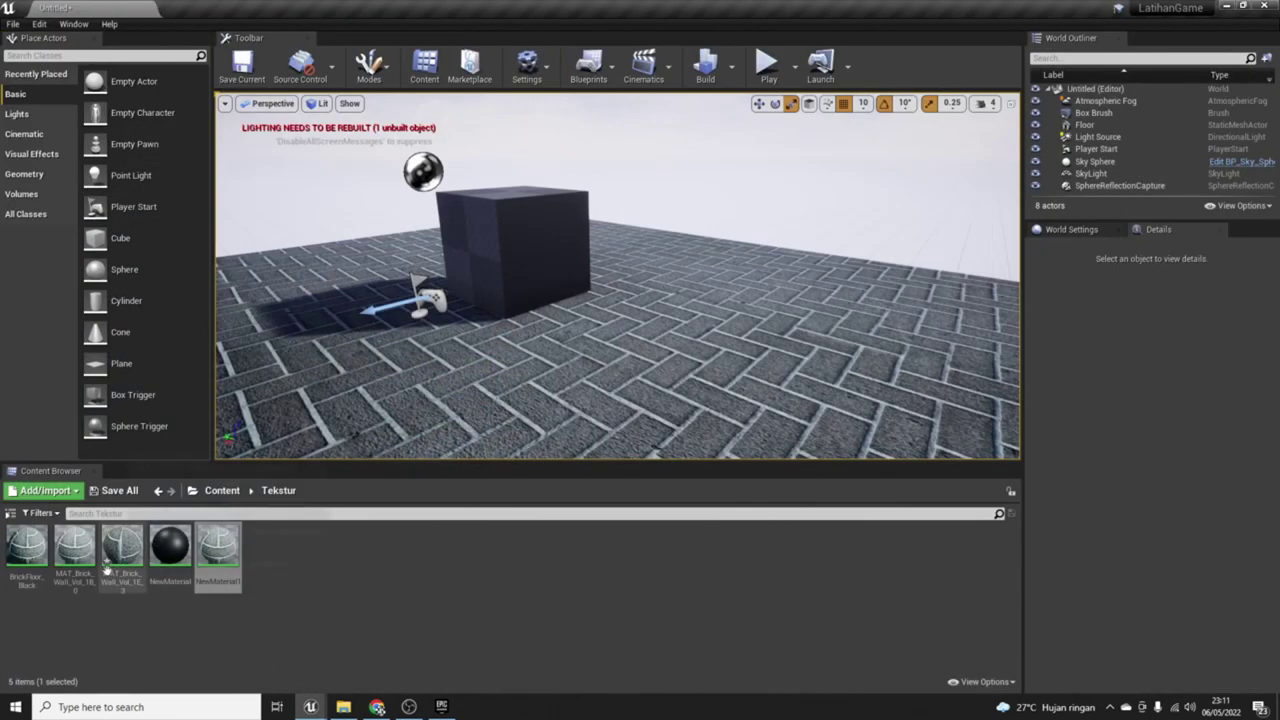
double_click(176, 551)
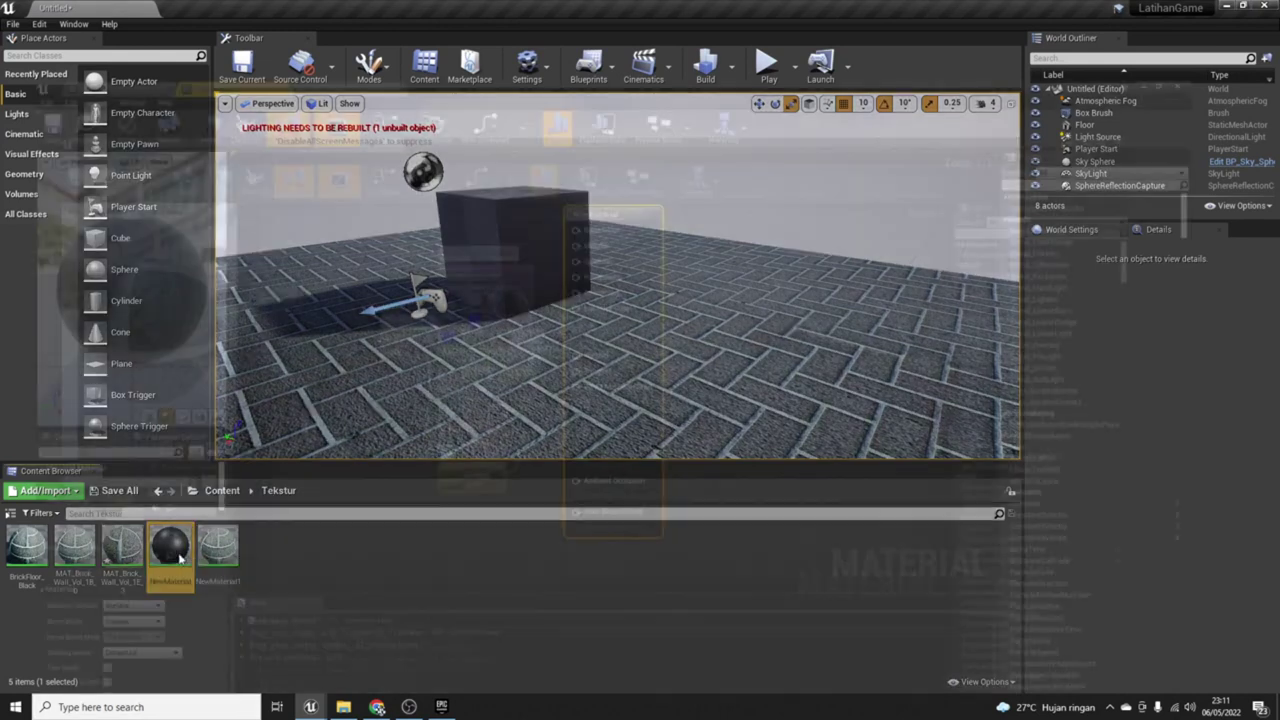
Step: Select a Texture Sample node in the MAT_Brick_Wall reference material's graph
scroll(380, 293, "up", 4)
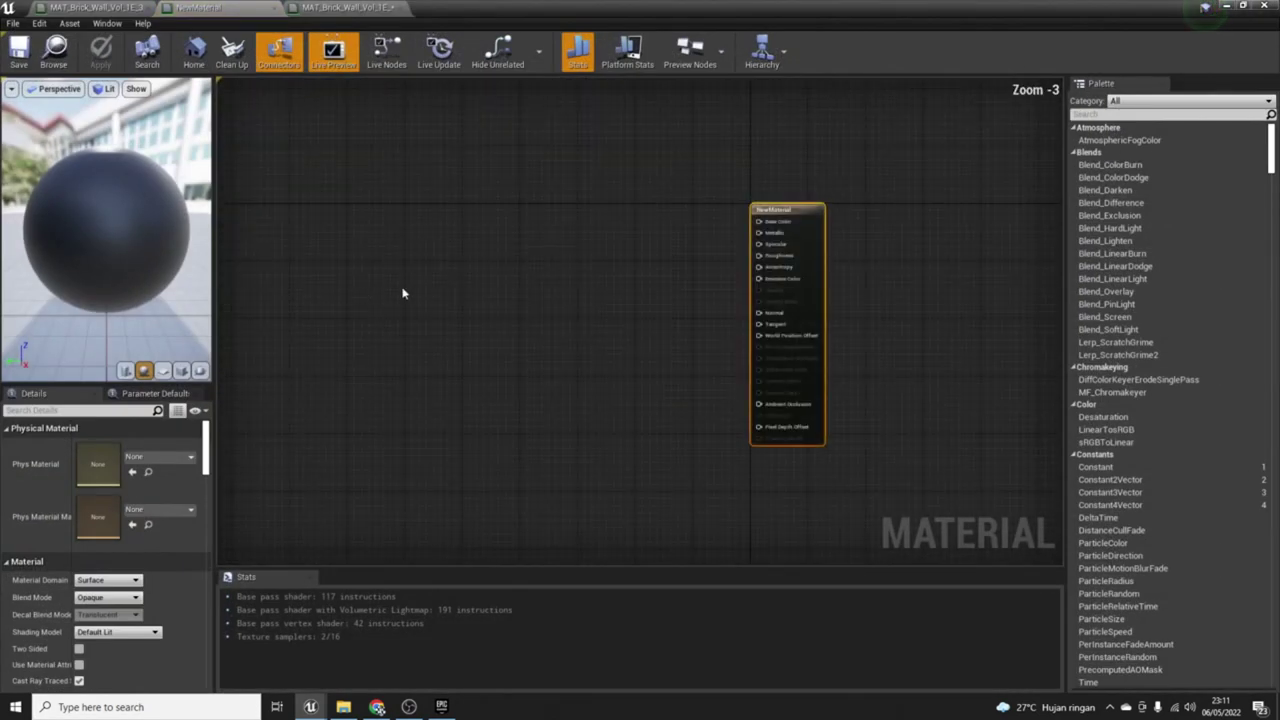
left_click(385, 7)
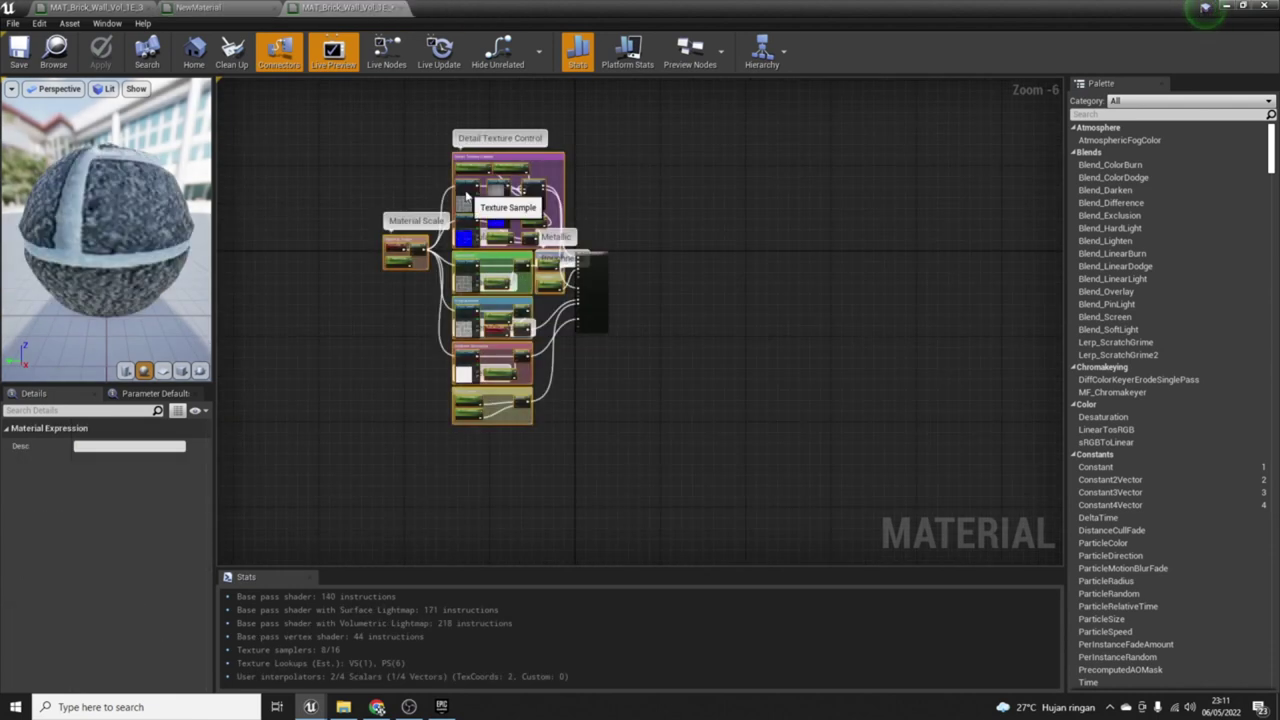
left_click(464, 188)
scroll(466, 262, "up", 5)
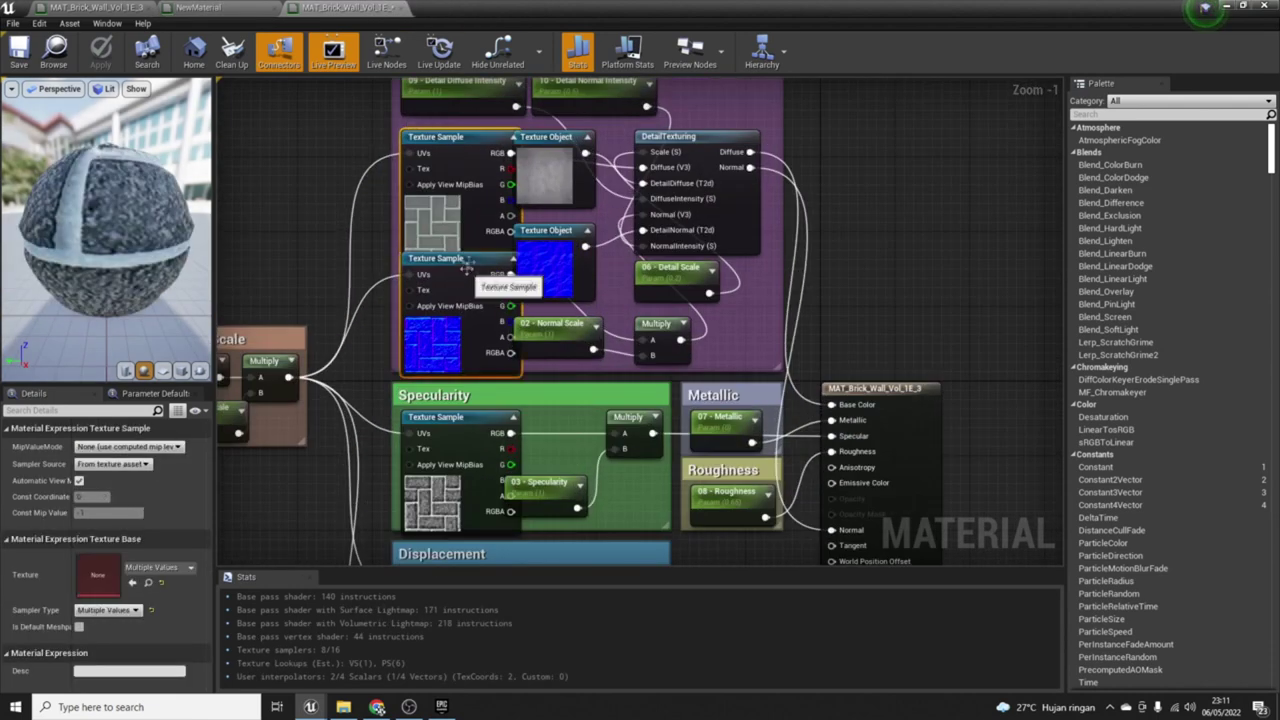
scroll(490, 440, "down", 4)
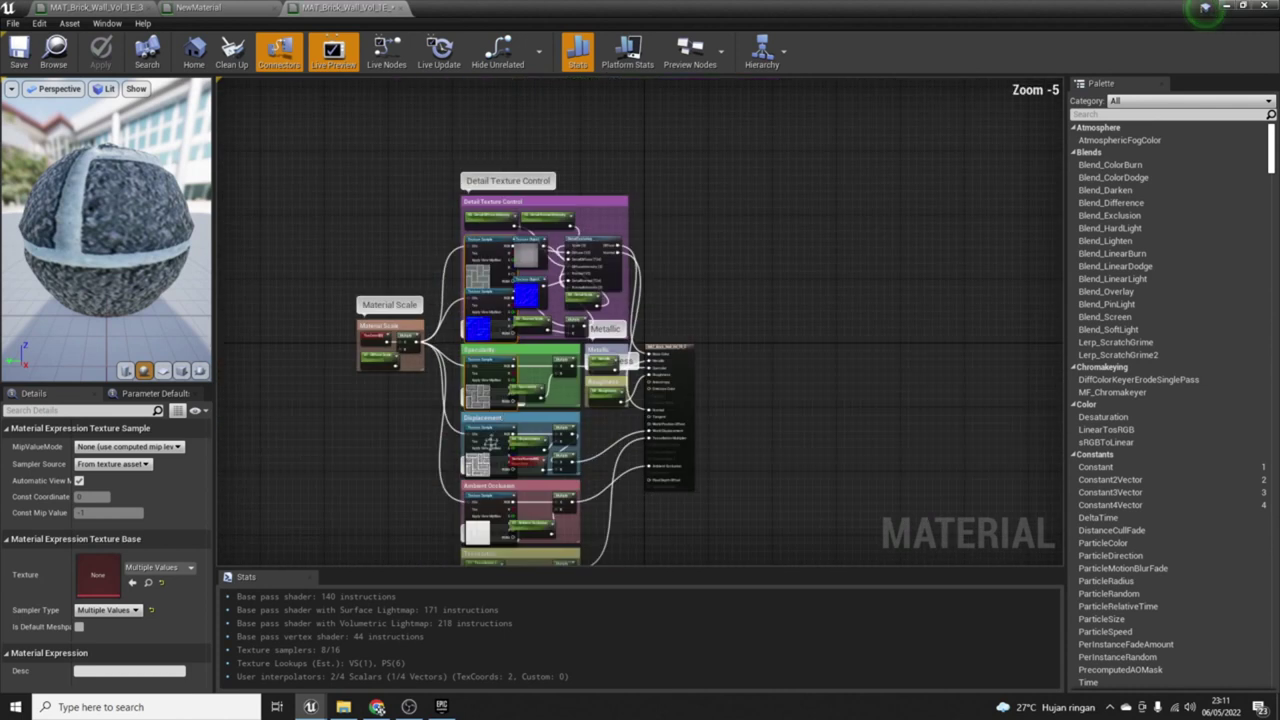
scroll(645, 316, "down", 2)
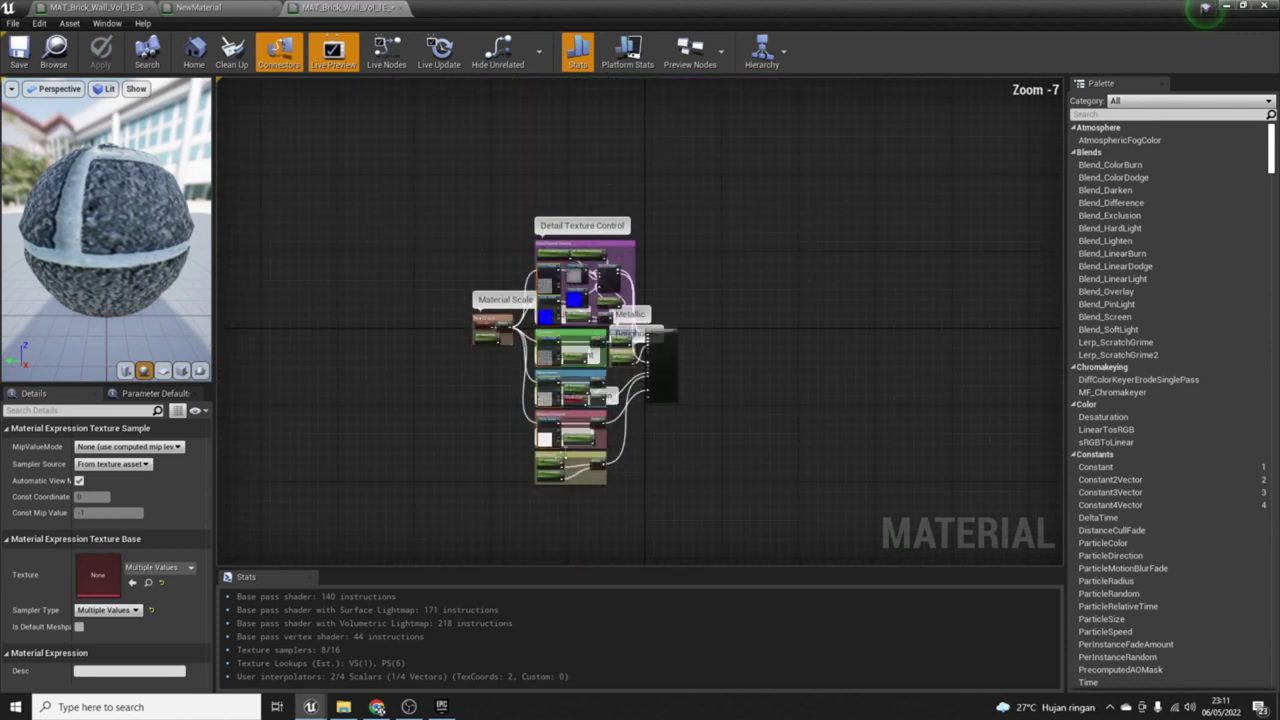
scroll(548, 436, "up", 3)
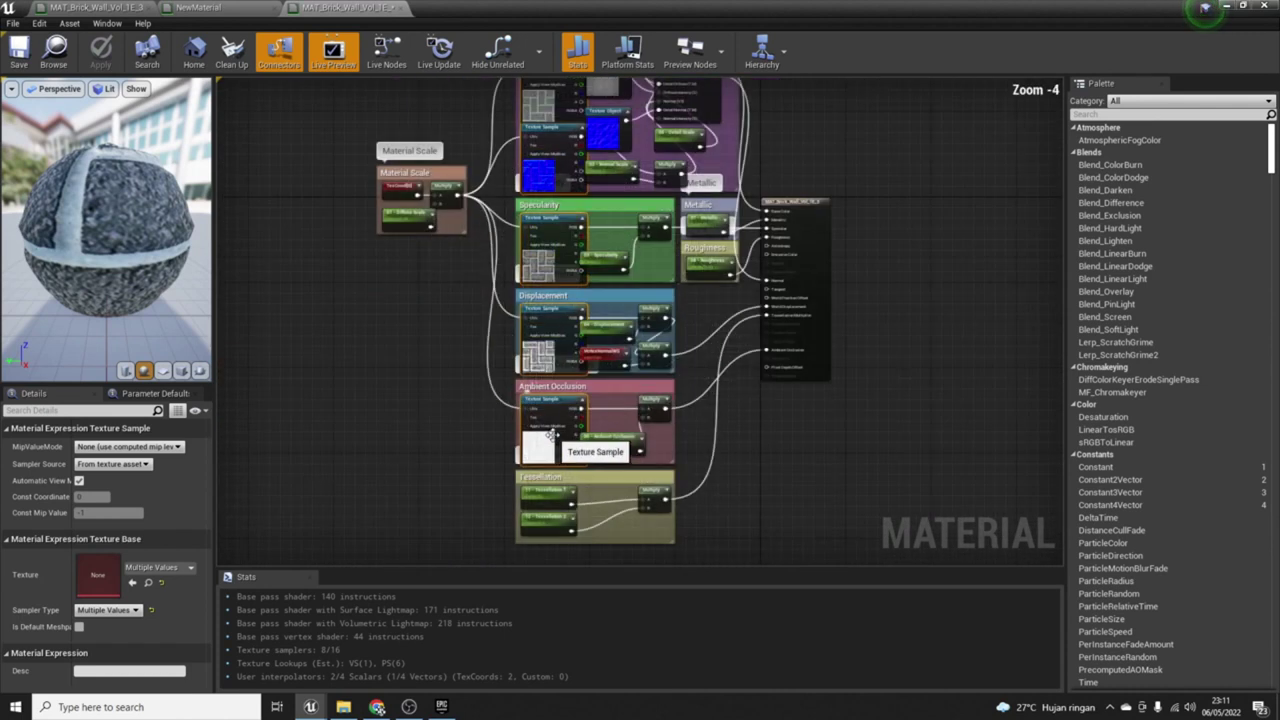
scroll(560, 433, "up", 1)
scroll(560, 433, "down", 3)
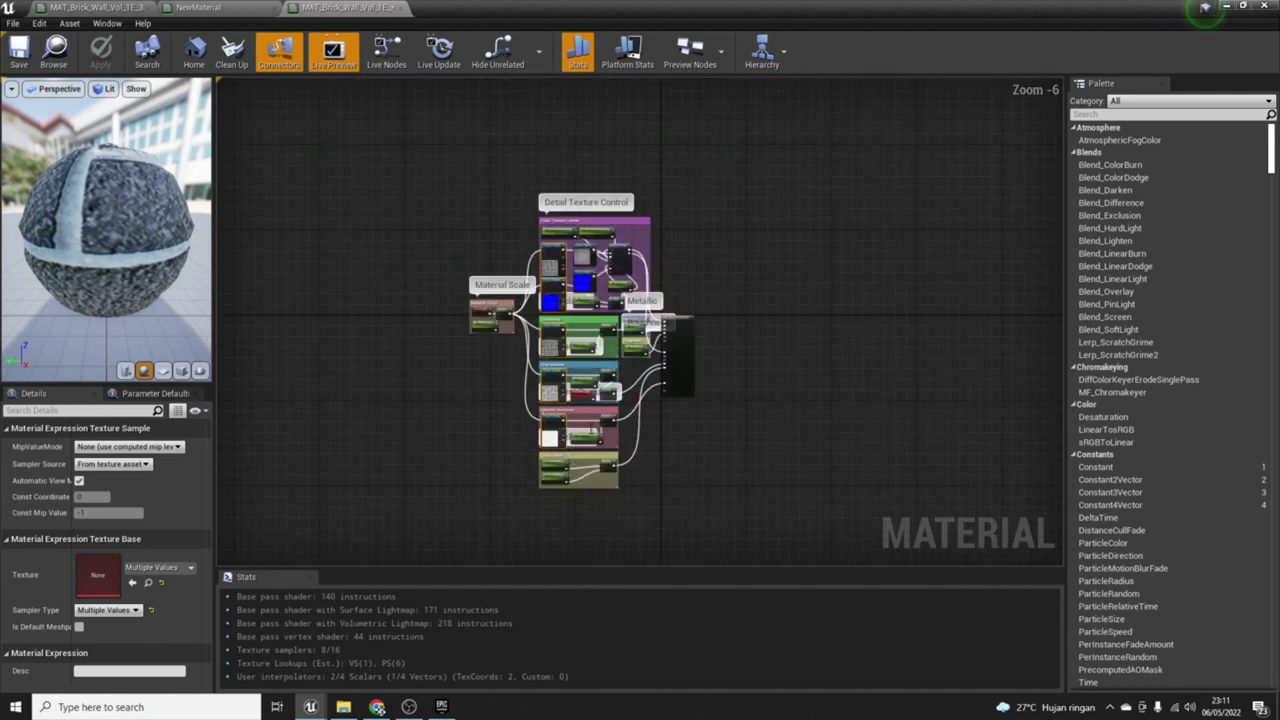
Step: Compare with NewMaterial, then inspect the reference's top Brick Path texture sample
left_click(197, 7)
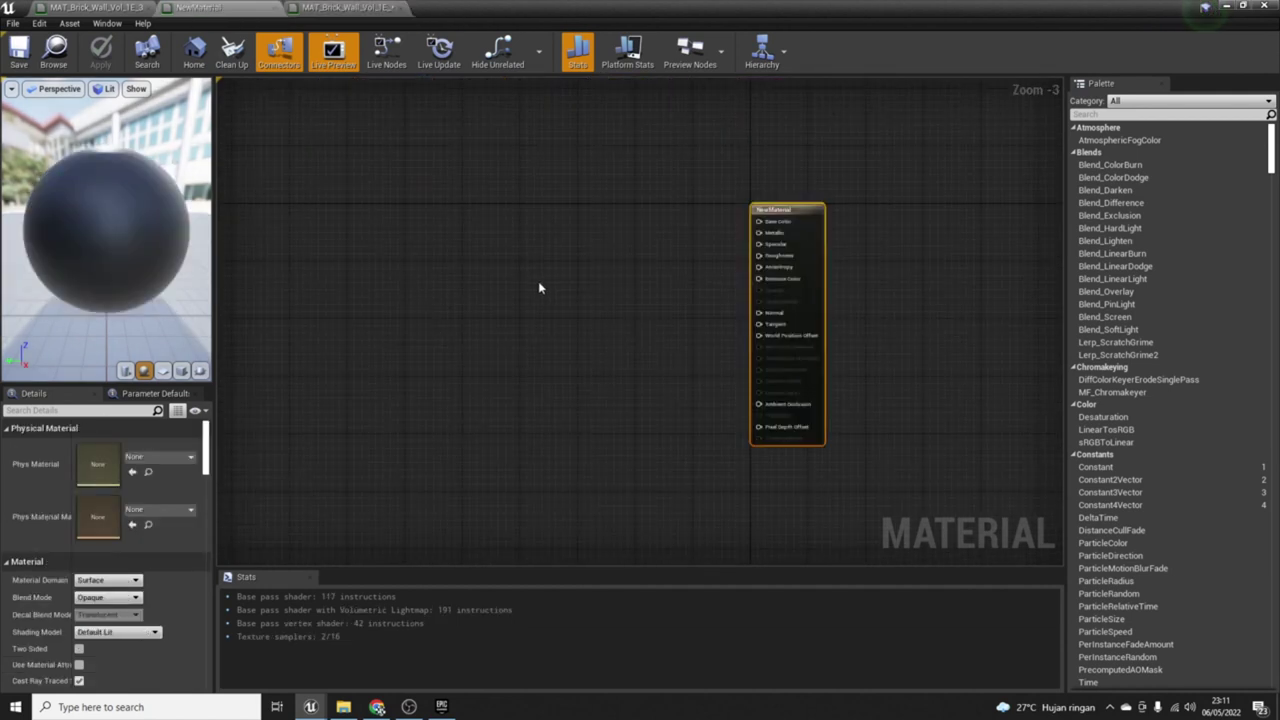
left_click(345, 7)
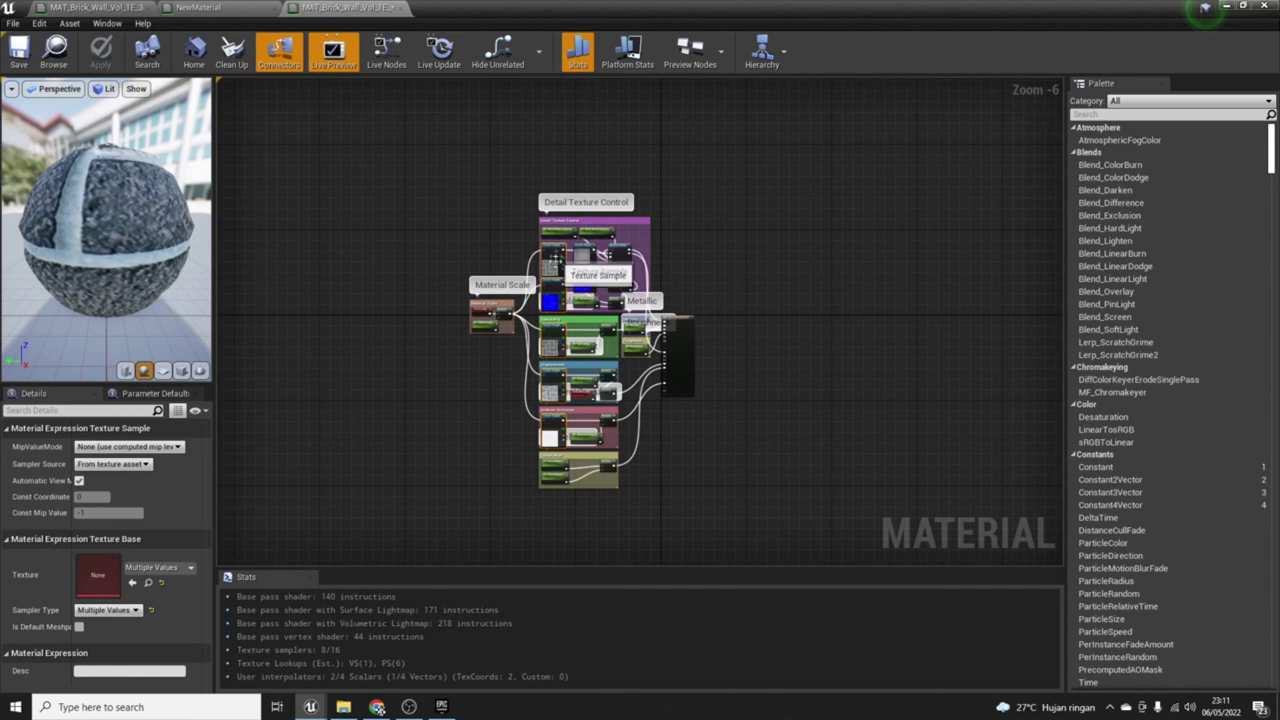
scroll(547, 350, "up", 4)
scroll(547, 350, "up", 2)
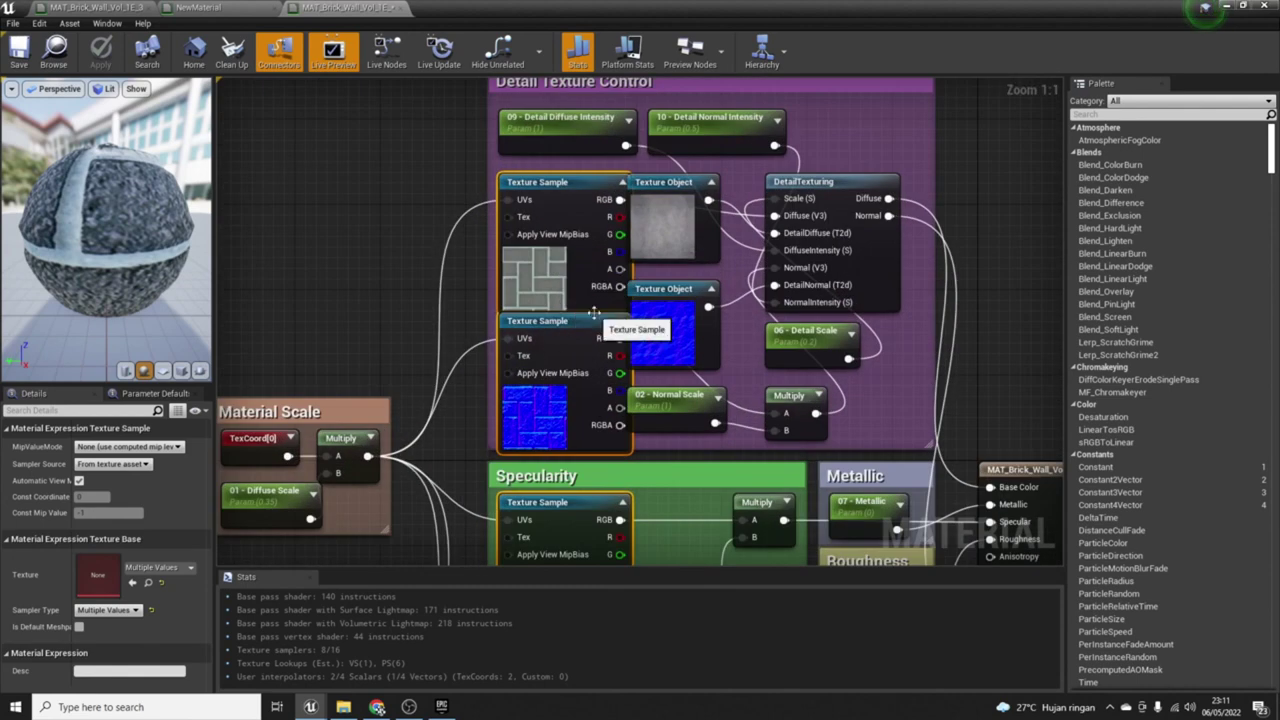
scroll(616, 368, "down", 2)
left_click(572, 228)
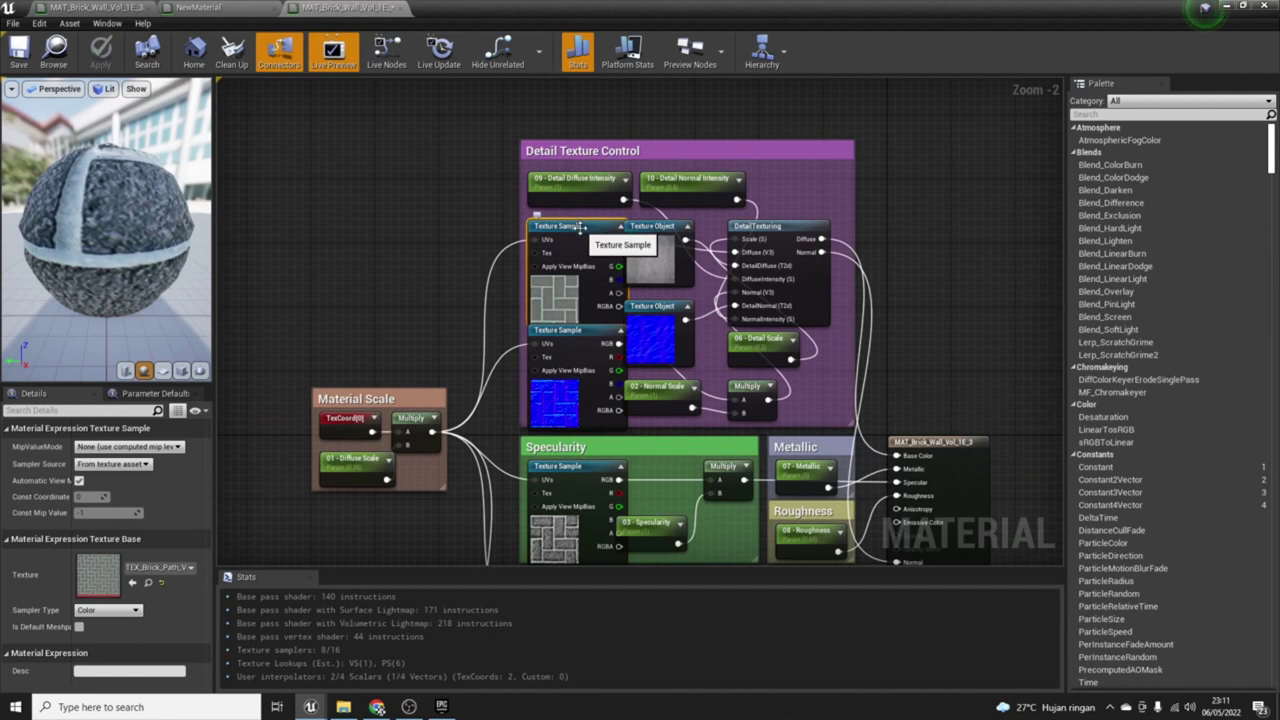
Step: Return to NewMaterial's empty graph and restore the material editor to a smaller window
left_click(222, 7)
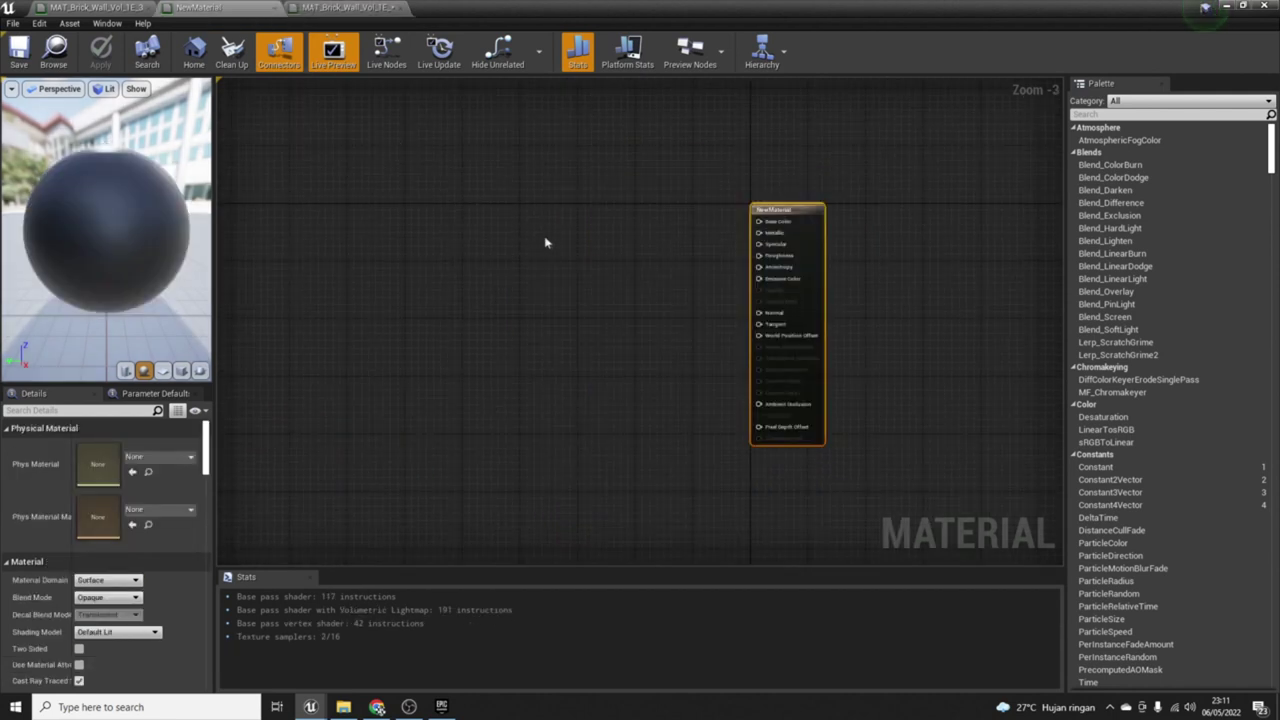
right_click(546, 240)
left_click(532, 244)
scroll(567, 305, "down", 1)
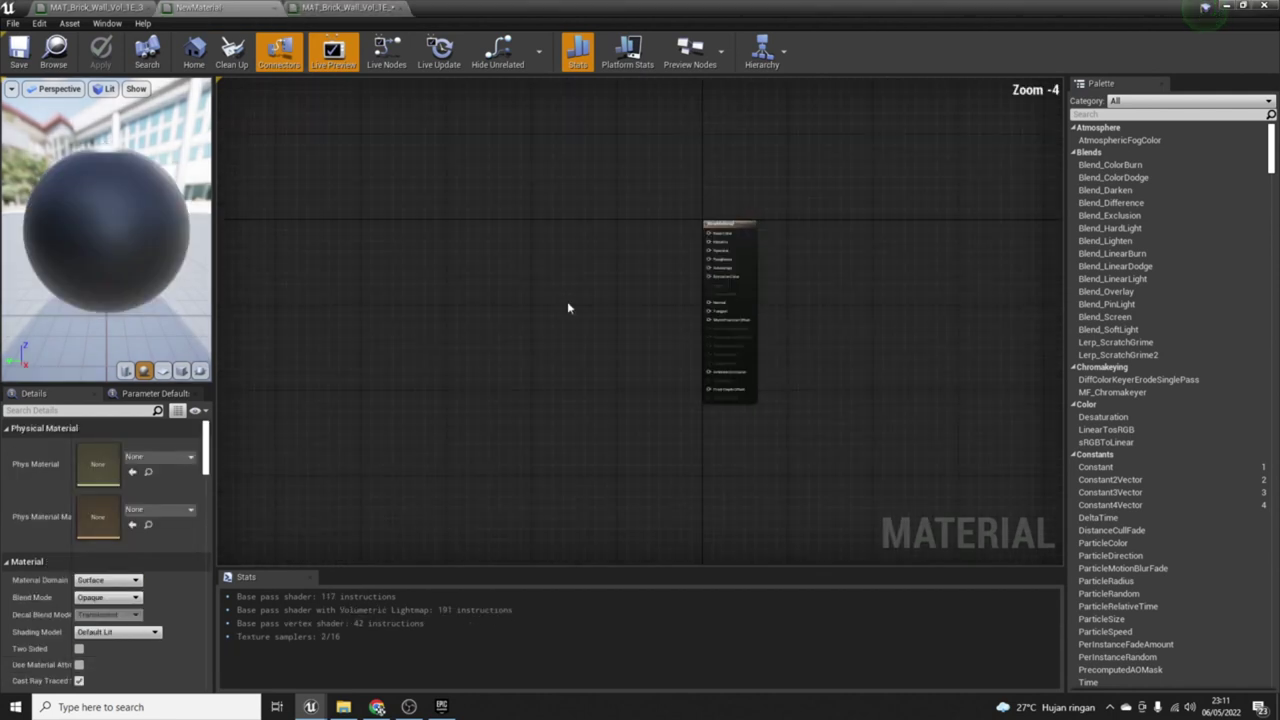
scroll(567, 307, "up", 2)
left_click(310, 707)
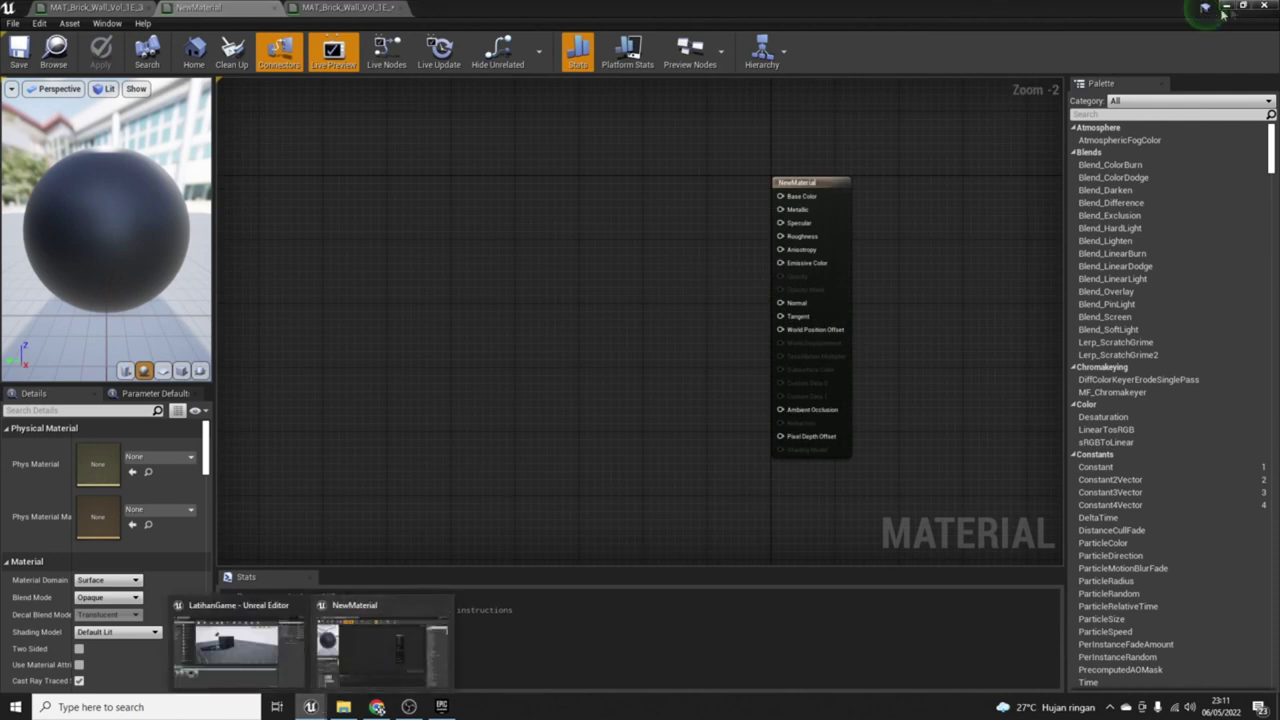
left_click(1243, 6)
Step: Browse the Content Browser to the Materials_Brick_Path_Vol_1 Textures folder
left_click(222, 490)
double_click(171, 570)
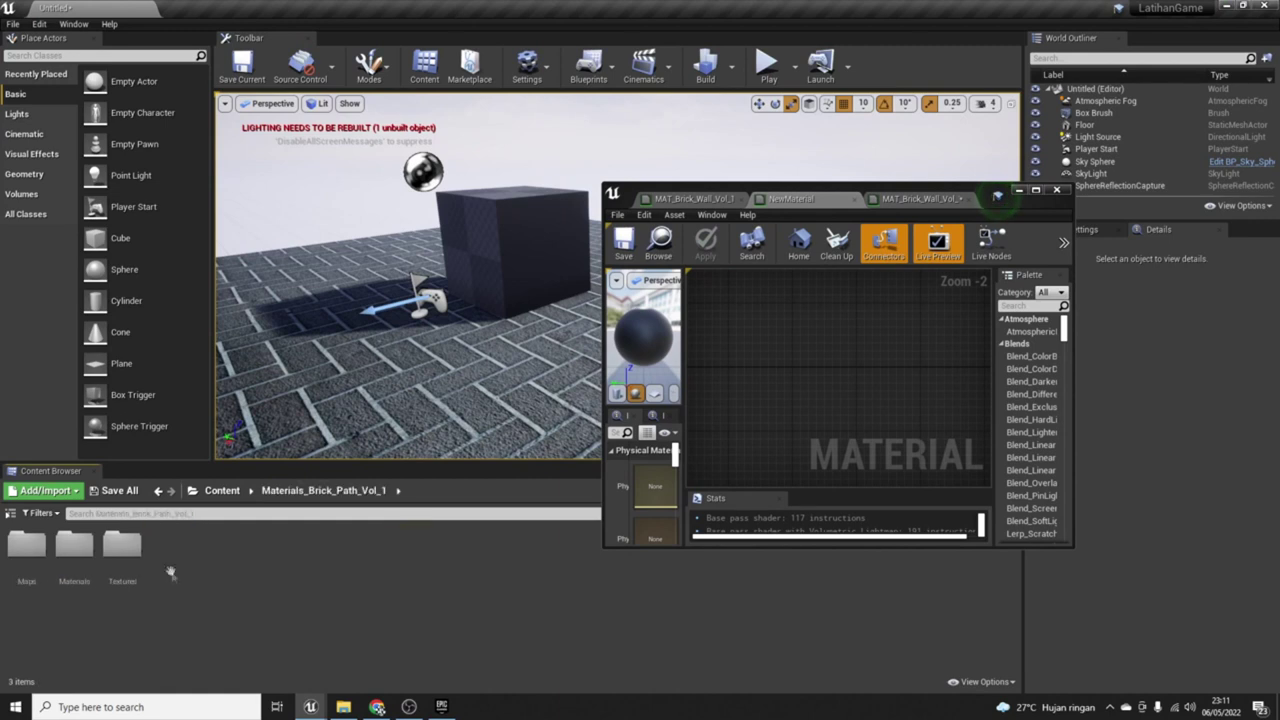
double_click(137, 566)
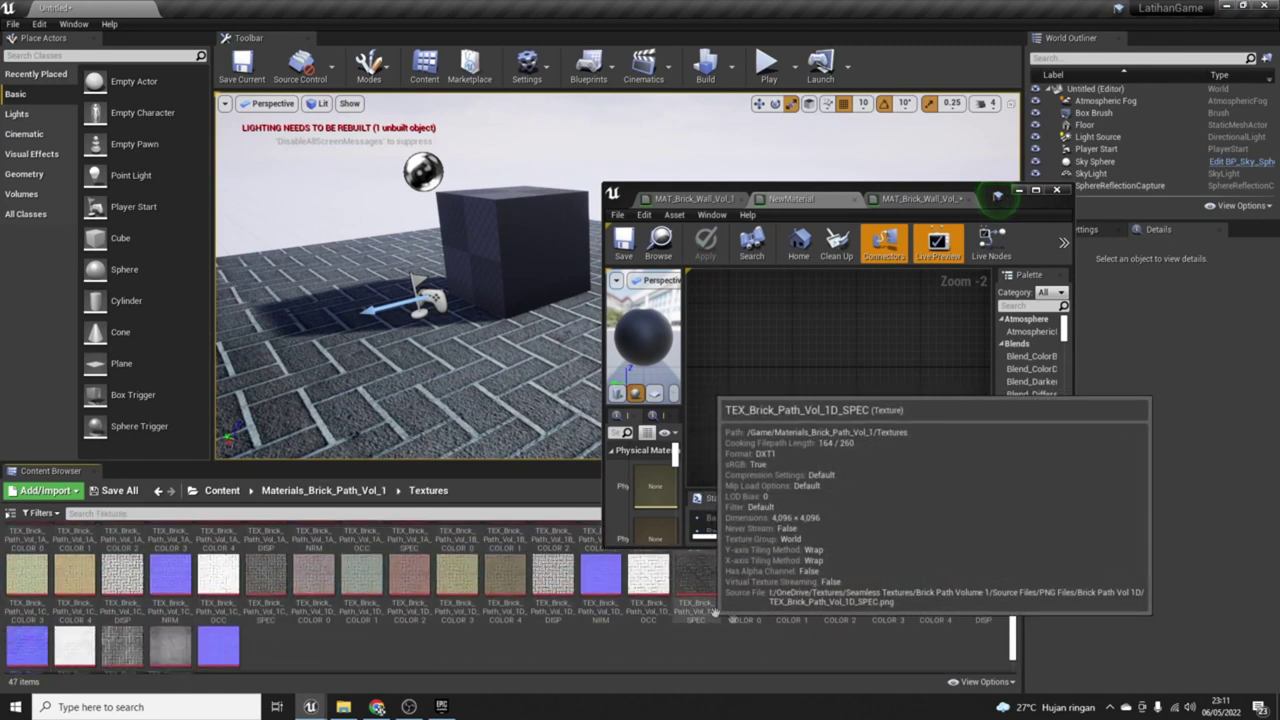
scroll(446, 598, "down", 1)
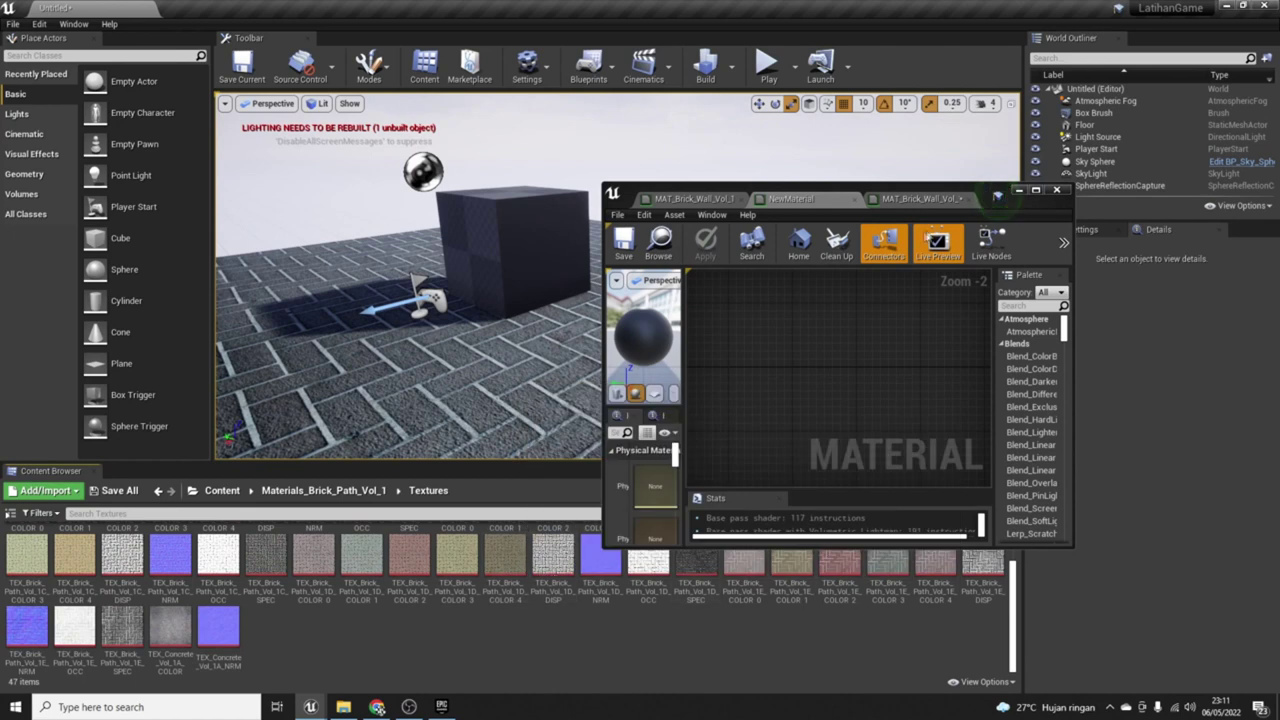
Step: Add the COLOR_3 brick texture sample beside the output node and wire it into Base Color
left_click_drag(1026, 206, 986, 130)
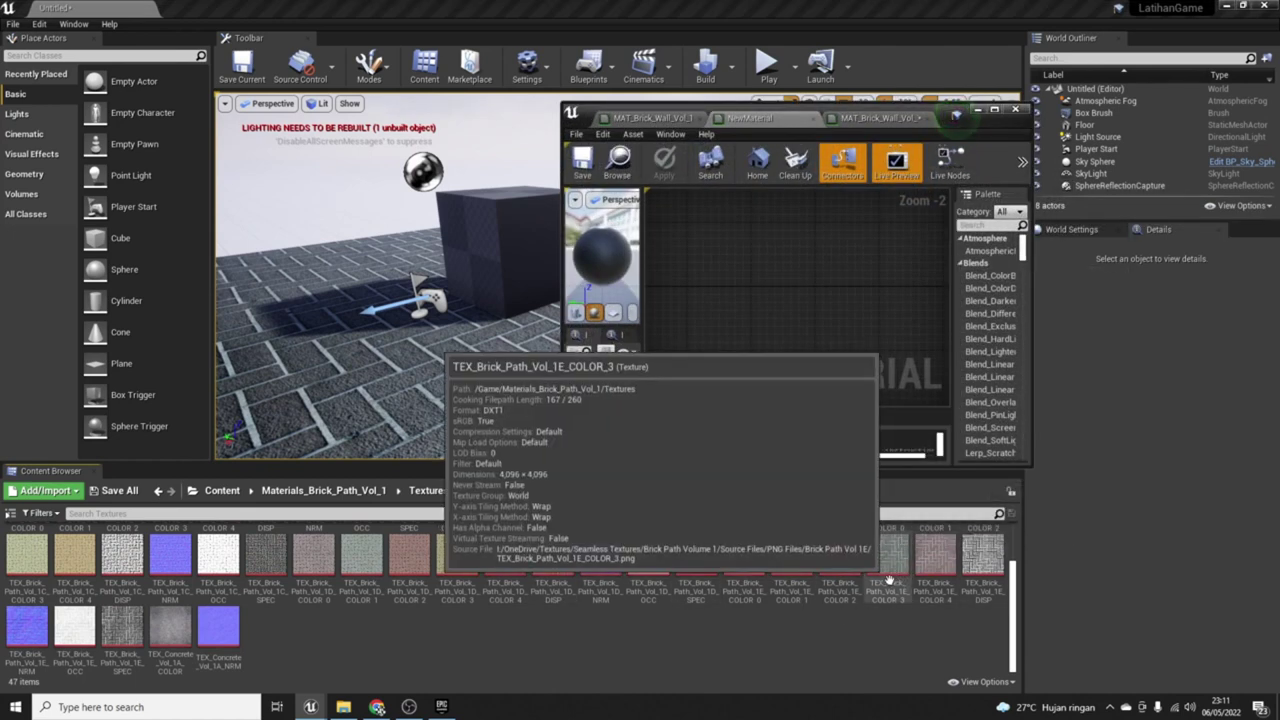
left_click_drag(889, 580, 890, 322)
scroll(695, 285, "down", 2)
scroll(695, 285, "down", 3)
scroll(805, 288, "up", 3)
left_click_drag(695, 305, 822, 281)
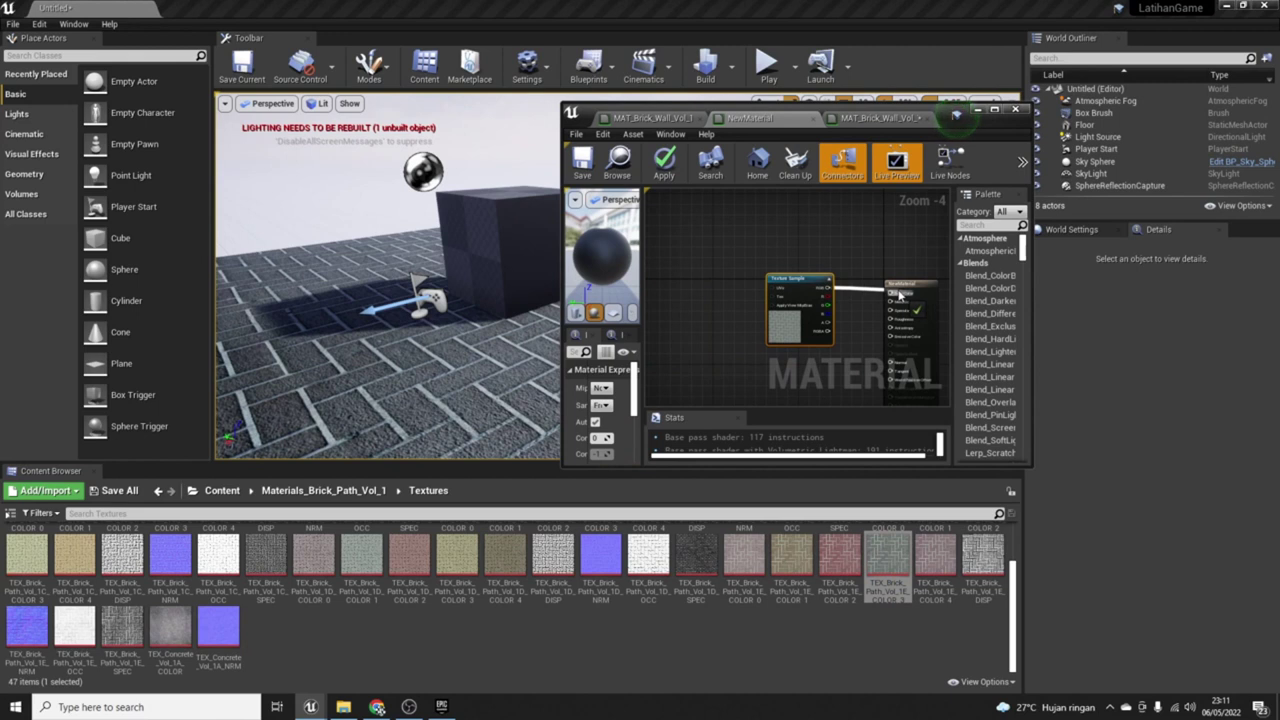
left_click_drag(899, 293, 897, 293)
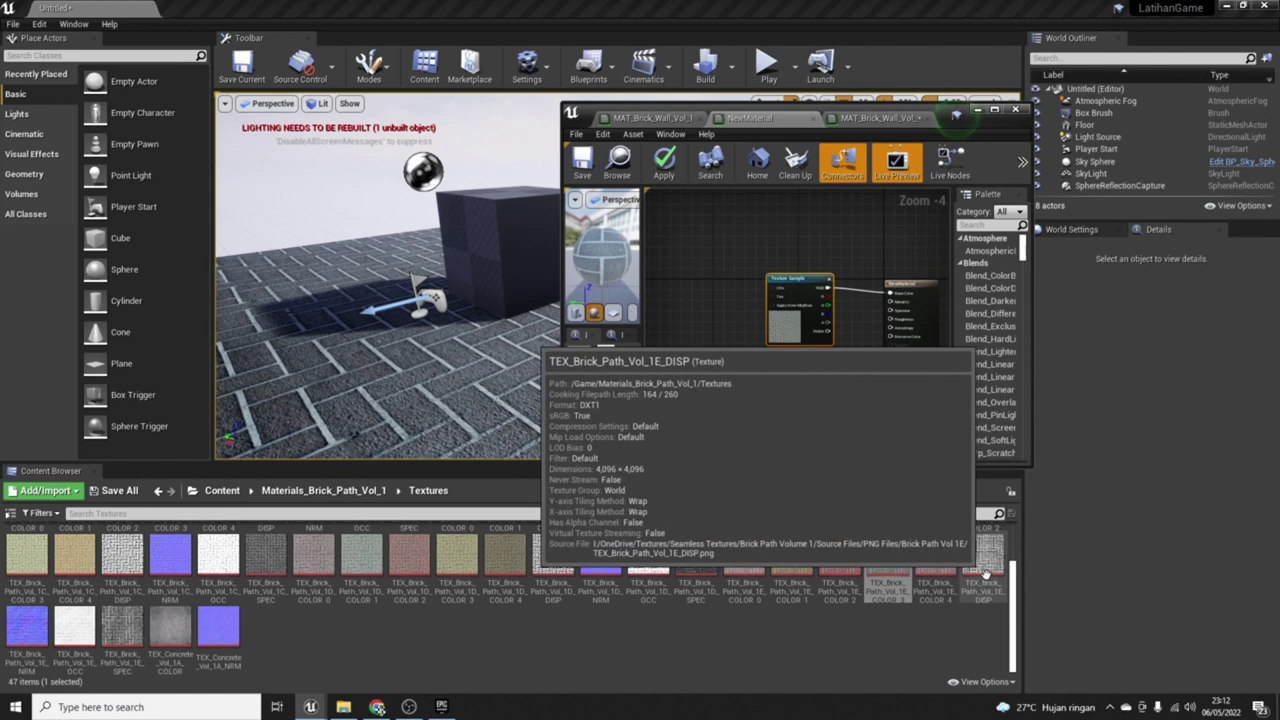
Step: Add the DISP and NRM brick texture samples to the material graph
left_click_drag(985, 572, 745, 376)
scroll(757, 360, "down", 3)
scroll(757, 360, "up", 3)
right_click_drag(740, 300, 650, 200)
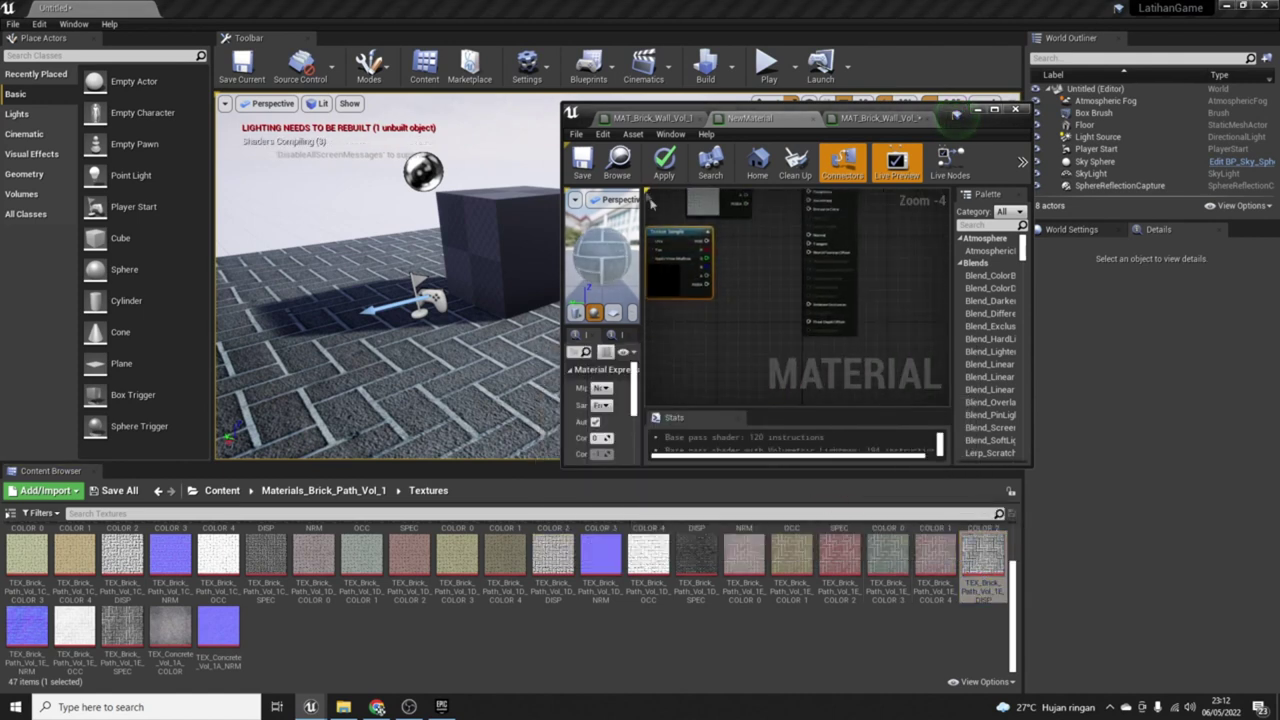
left_click_drag(684, 234, 727, 249)
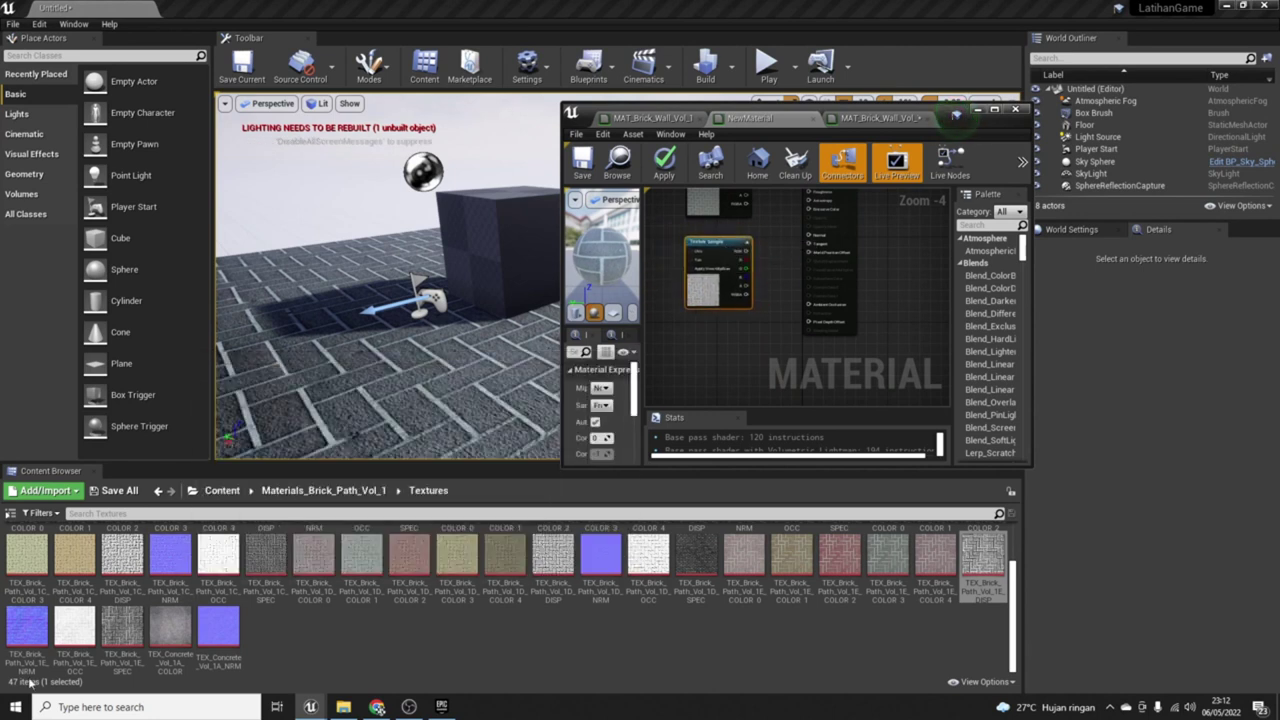
mouse_move(27, 625)
left_mouse_down()
mouse_move(717, 352)
mouse_move(704, 324)
left_mouse_up()
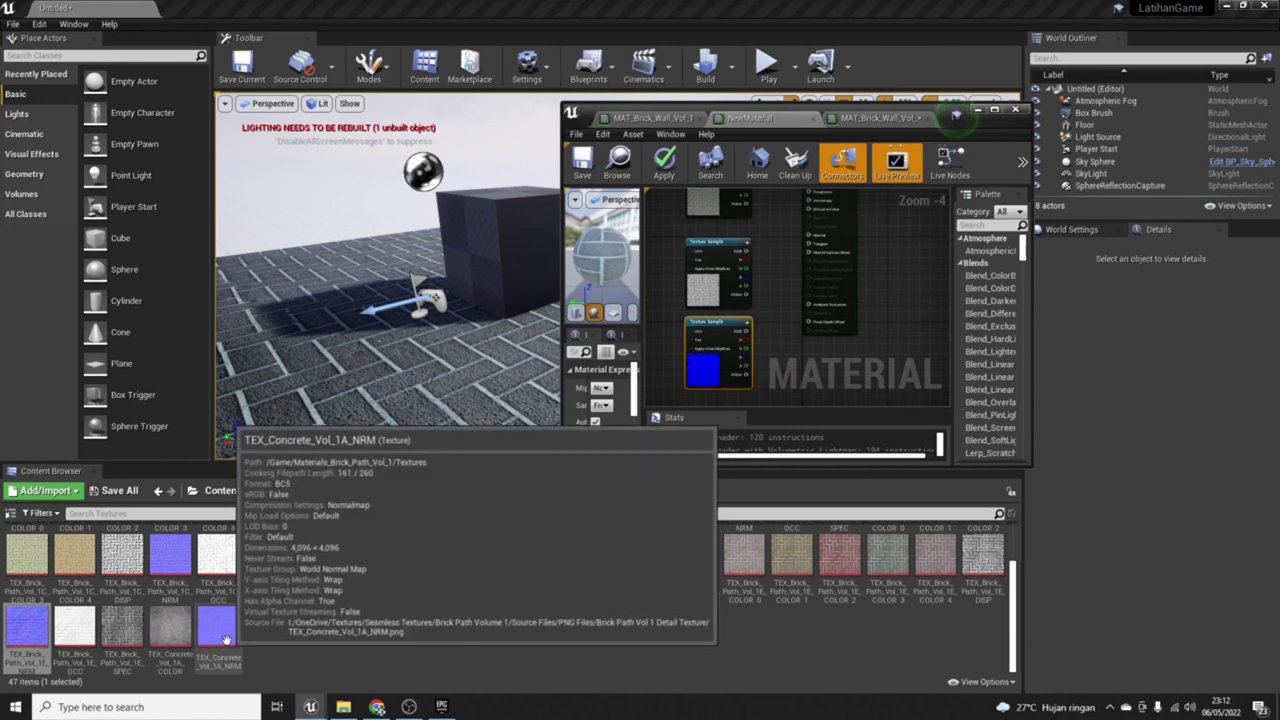
Step: Add the OCC and SPEC brick texture samples and arrange the samples in the graph
left_click_drag(75, 630, 815, 372)
scroll(903, 265, "down", 3)
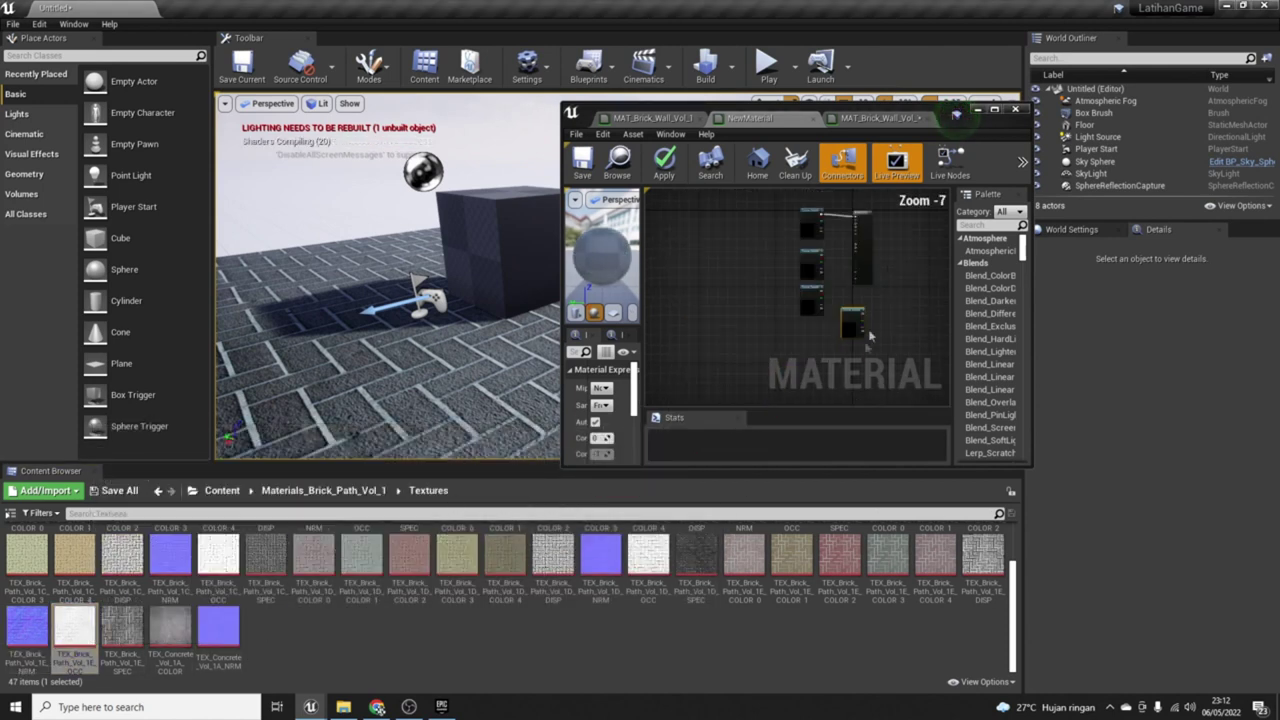
scroll(873, 317, "up", 3)
mouse_move(830, 268)
left_mouse_down()
mouse_move(748, 312)
mouse_move(743, 301)
left_mouse_up()
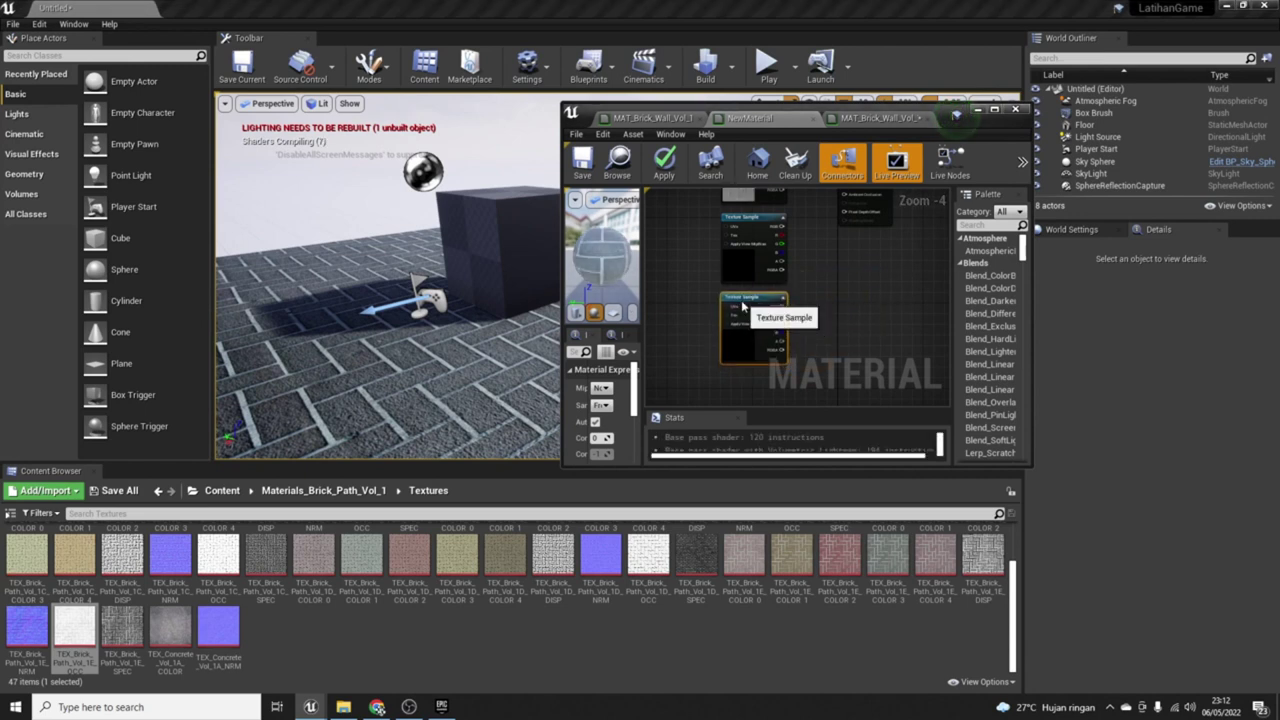
left_click(122, 628)
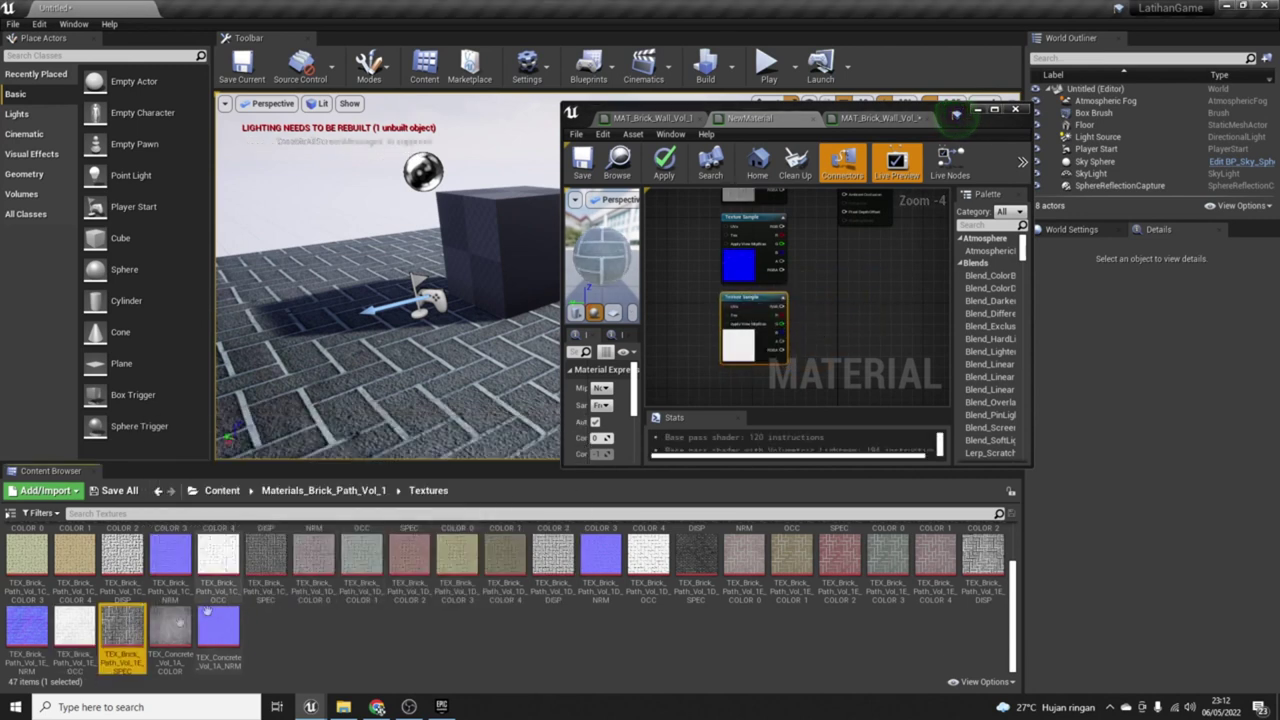
left_click_drag(122, 628, 861, 340)
scroll(838, 260, "down", 2)
scroll(867, 354, "up", 2)
left_click_drag(828, 272, 754, 333)
left_click_drag(797, 289, 792, 285)
left_click(866, 251)
mouse_move(866, 251)
left_mouse_down()
mouse_move(703, 296)
mouse_move(719, 296)
left_mouse_up()
Step: Maximize the material editor and centre NewMaterial's nodes in the graph
left_click(993, 110)
scroll(465, 456, "down", 2)
right_click_drag(465, 456, 530, 560)
scroll(469, 286, "up", 3)
scroll(469, 286, "up", 3)
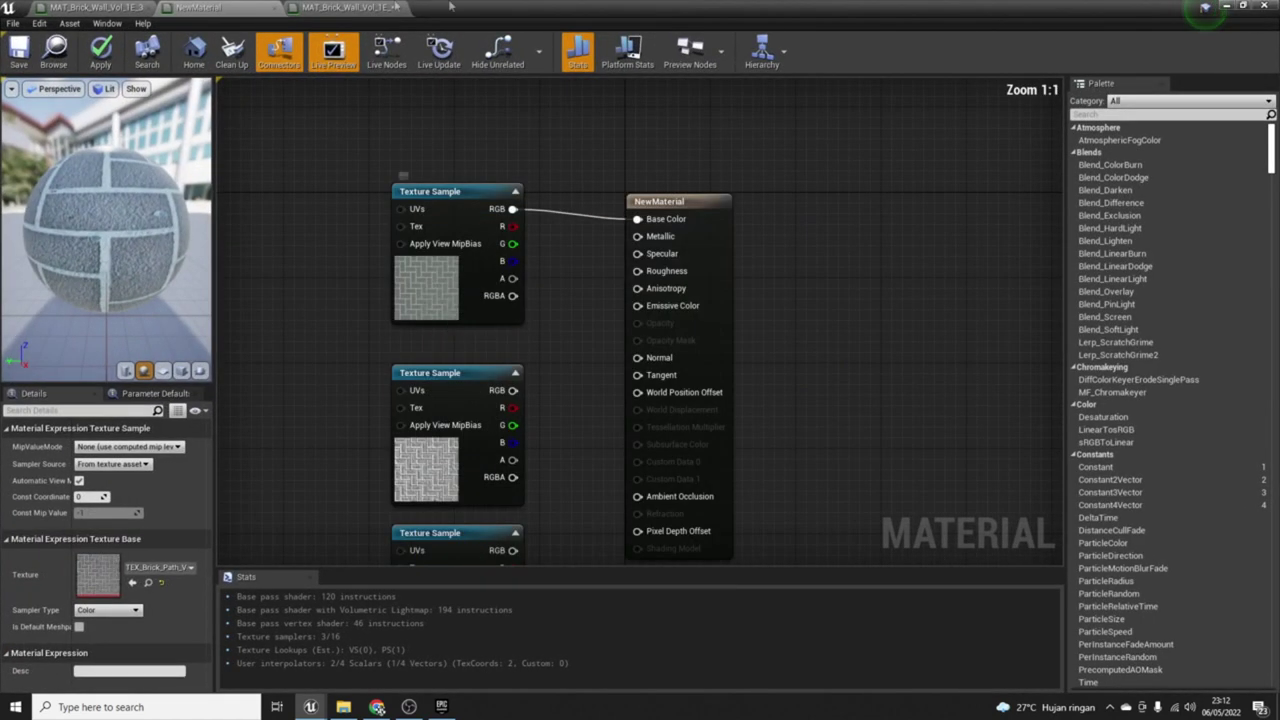
Step: In MAT_Brick_Wall, inspect the Material Scale setup and nudge its Texture Object nodes right
left_click(345, 7)
scroll(777, 255, "down", 6)
scroll(777, 255, "down", 2)
scroll(776, 255, "up", 4)
scroll(776, 255, "down", 2)
scroll(775, 255, "up", 3)
scroll(773, 254, "up", 2)
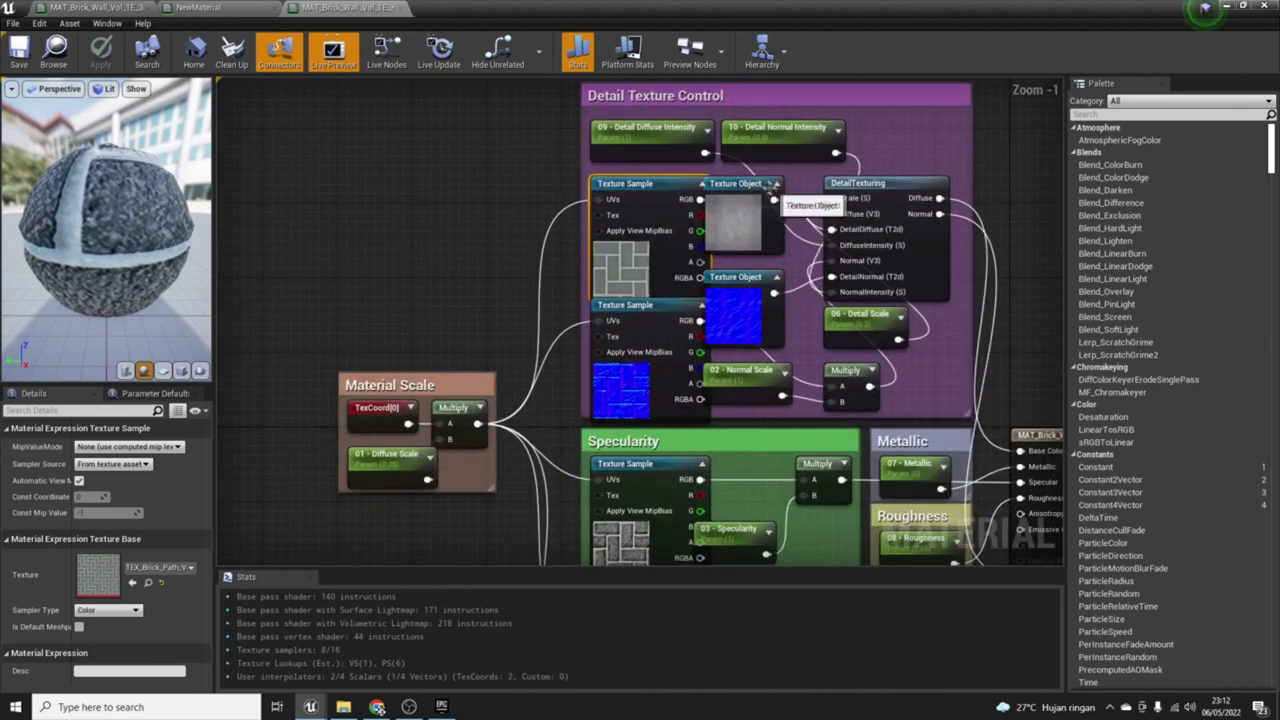
left_click_drag(748, 193, 757, 190)
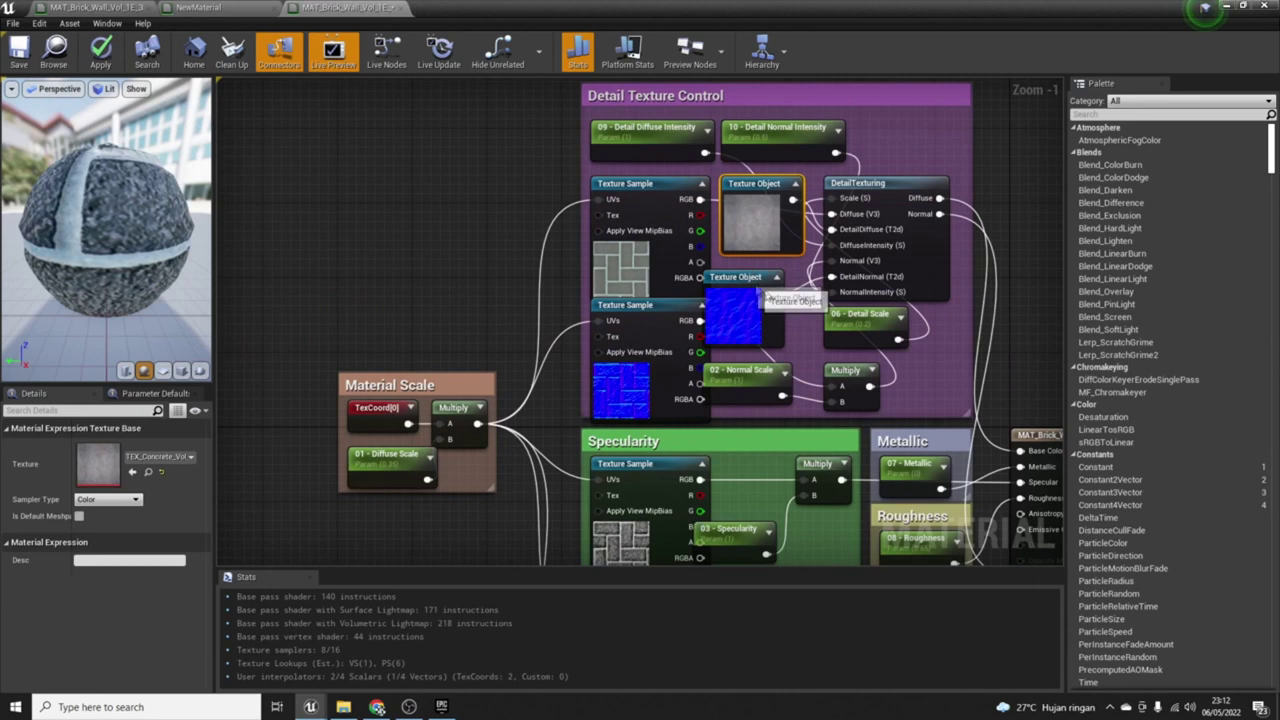
left_click_drag(761, 294, 779, 288)
left_click_drag(768, 194, 777, 195)
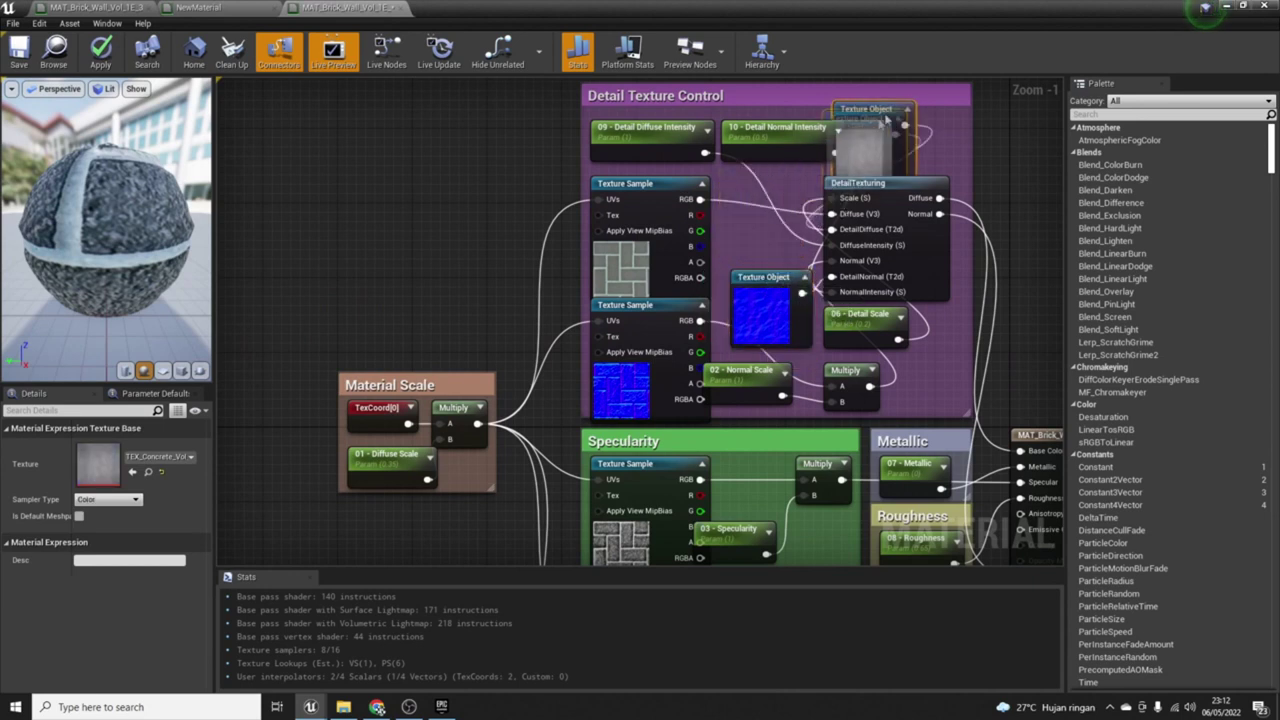
Step: Select the lower Texture Object in the reference graph, then go back to NewMaterial
right_click_drag(777, 196, 775, 257)
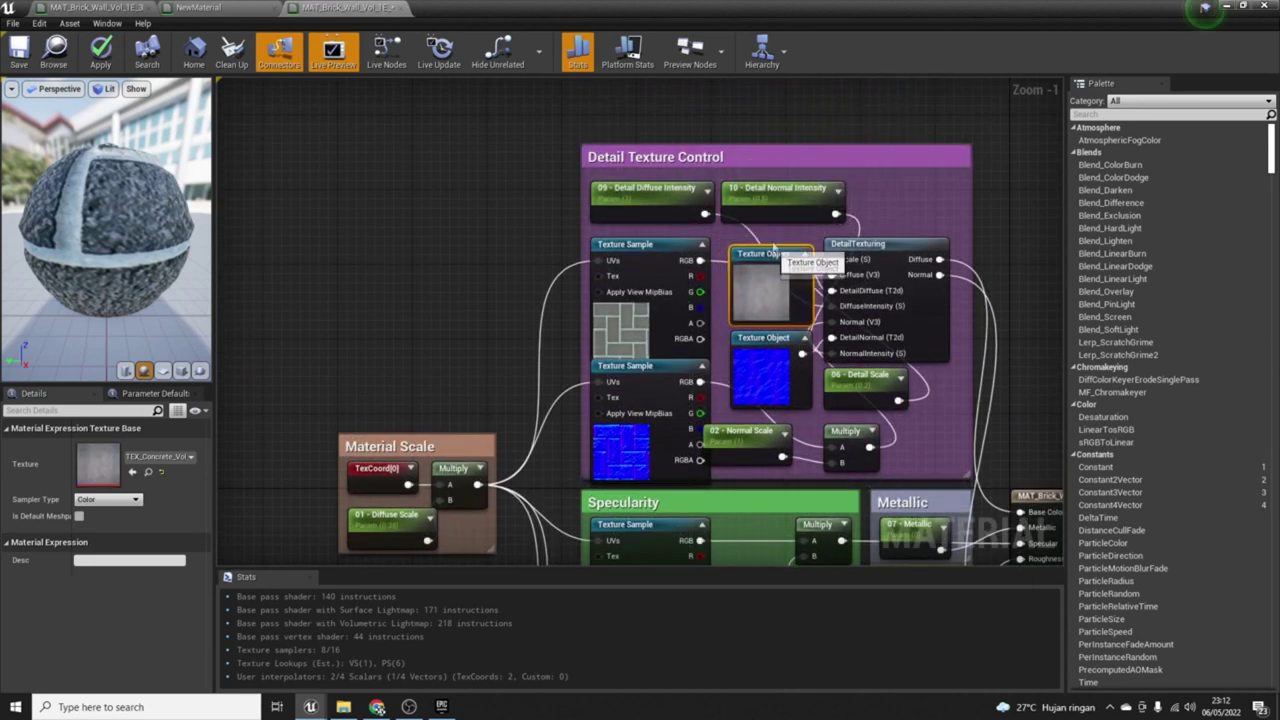
scroll(778, 255, "down", 3)
scroll(831, 280, "up", 2)
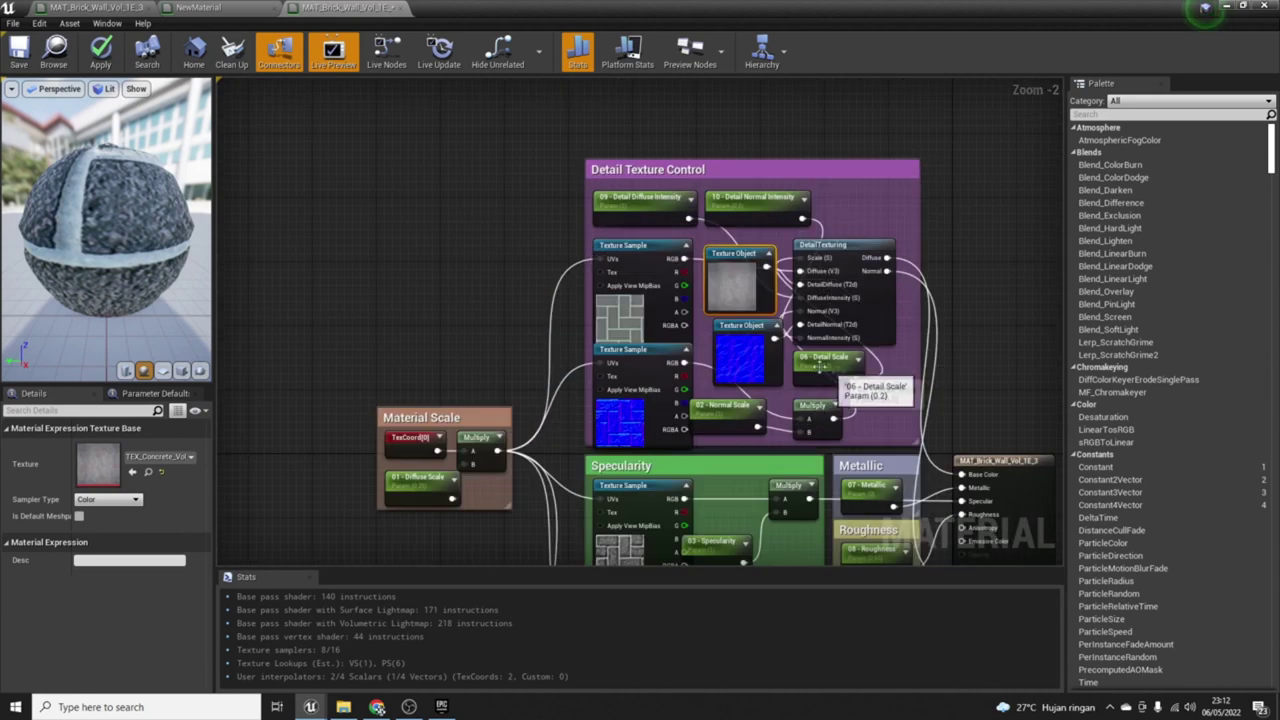
left_click(751, 327, "ctrl")
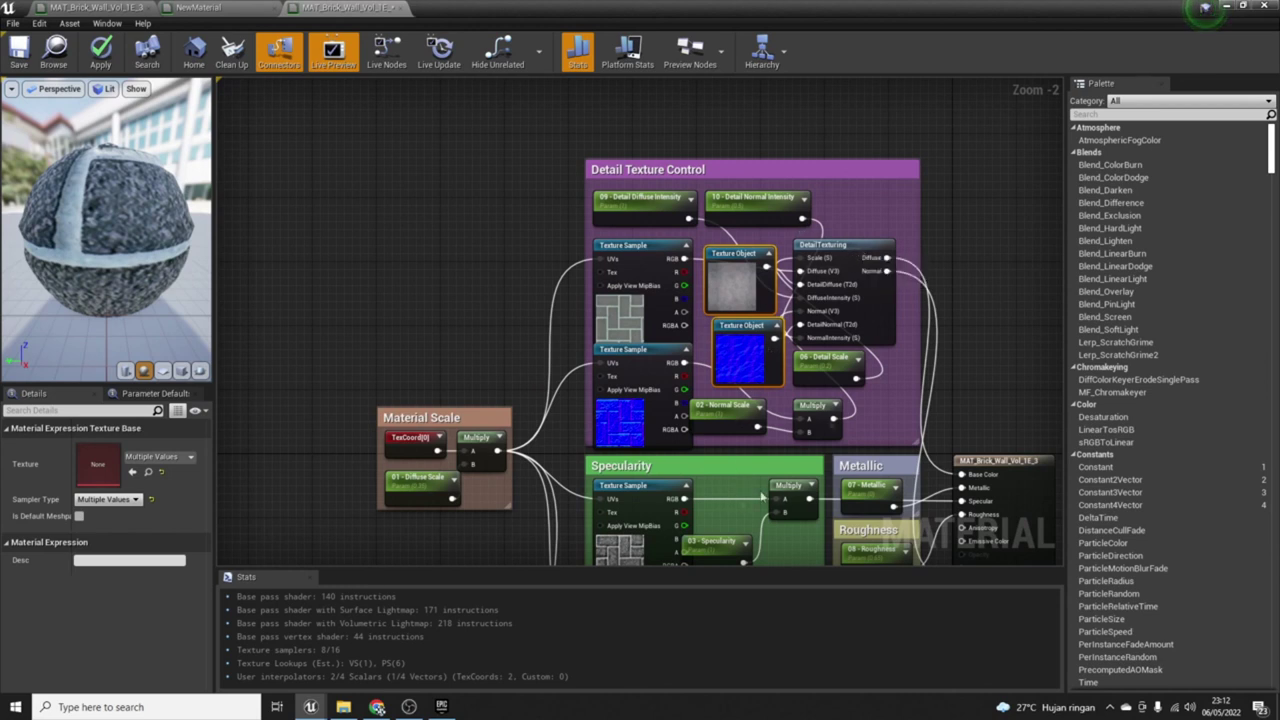
left_click(200, 7)
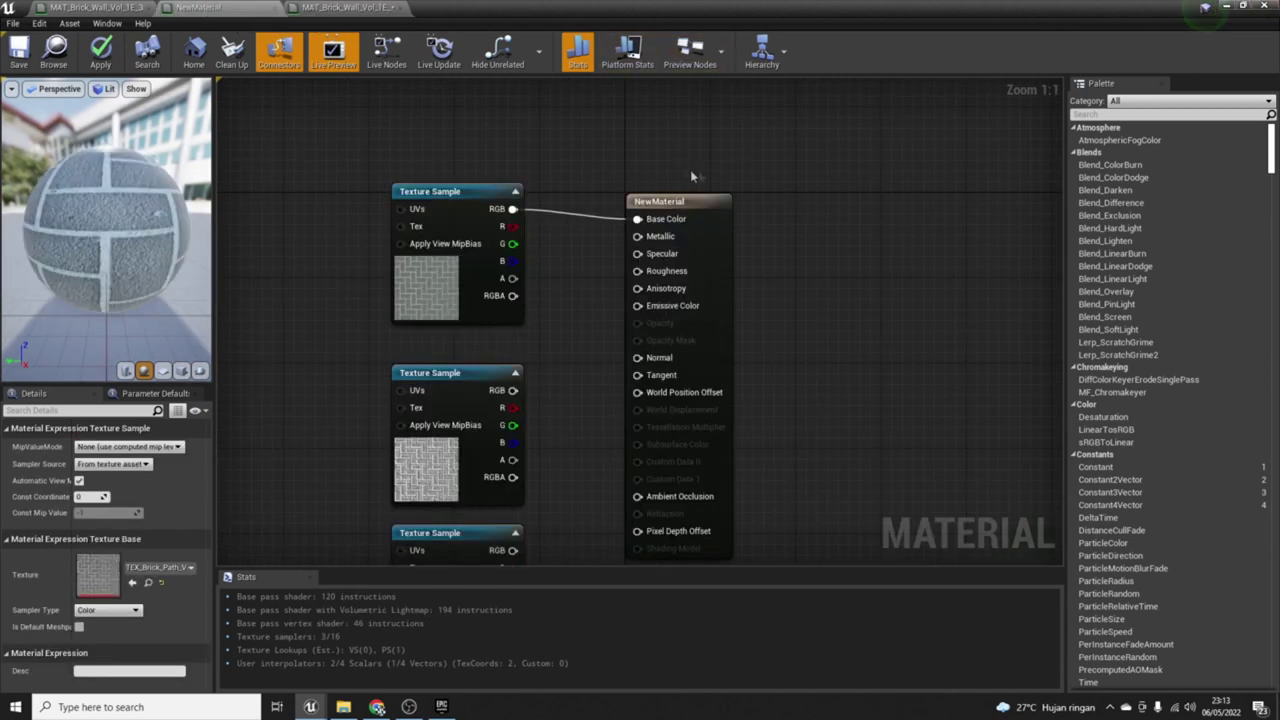
Step: Pull the colour sample's Base Color wire off, then realign the sample above the others
scroll(733, 195, "down", 2)
left_click_drag(544, 191, 430, 191)
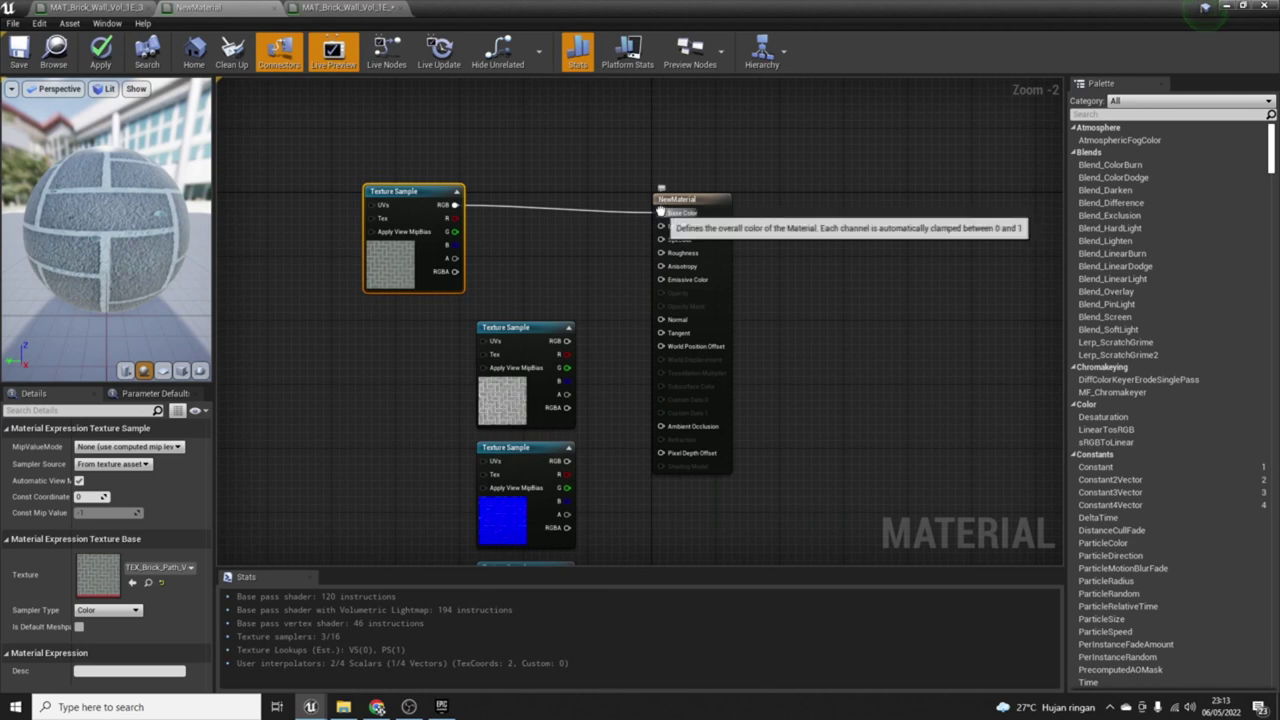
left_click_drag(660, 213, 563, 158, "ctrl")
left_click(555, 305)
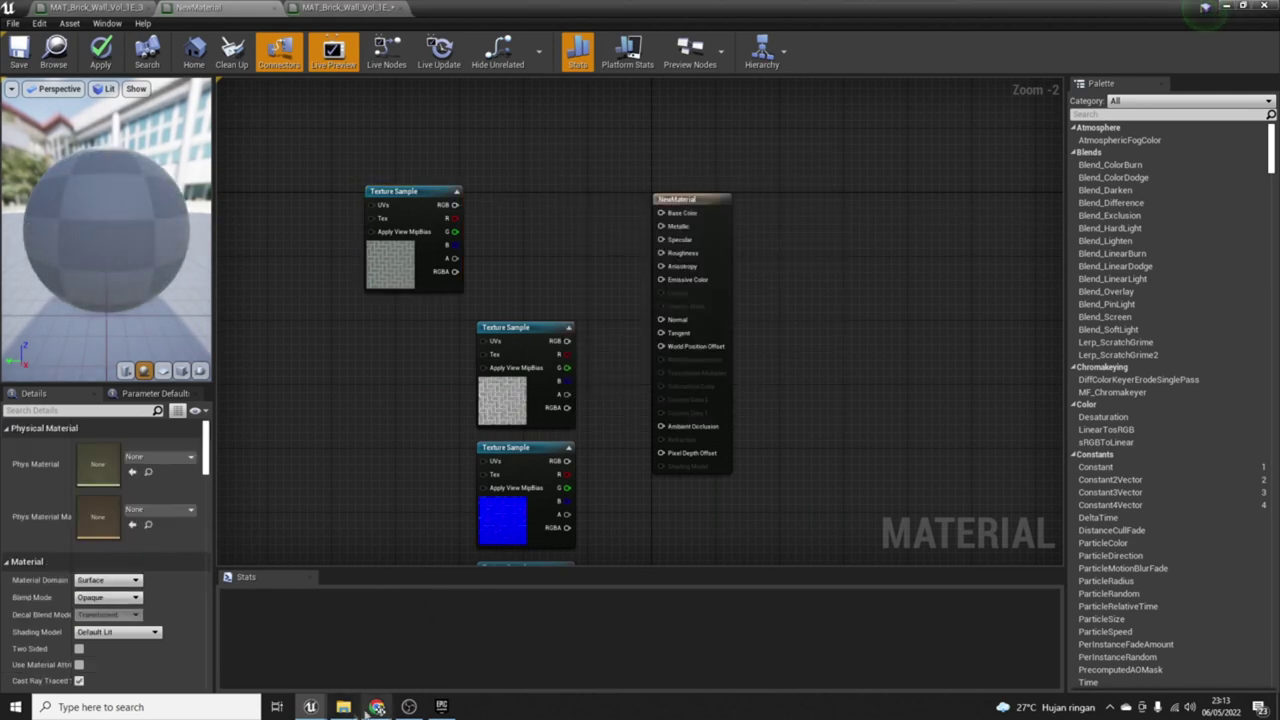
mouse_move(310, 708)
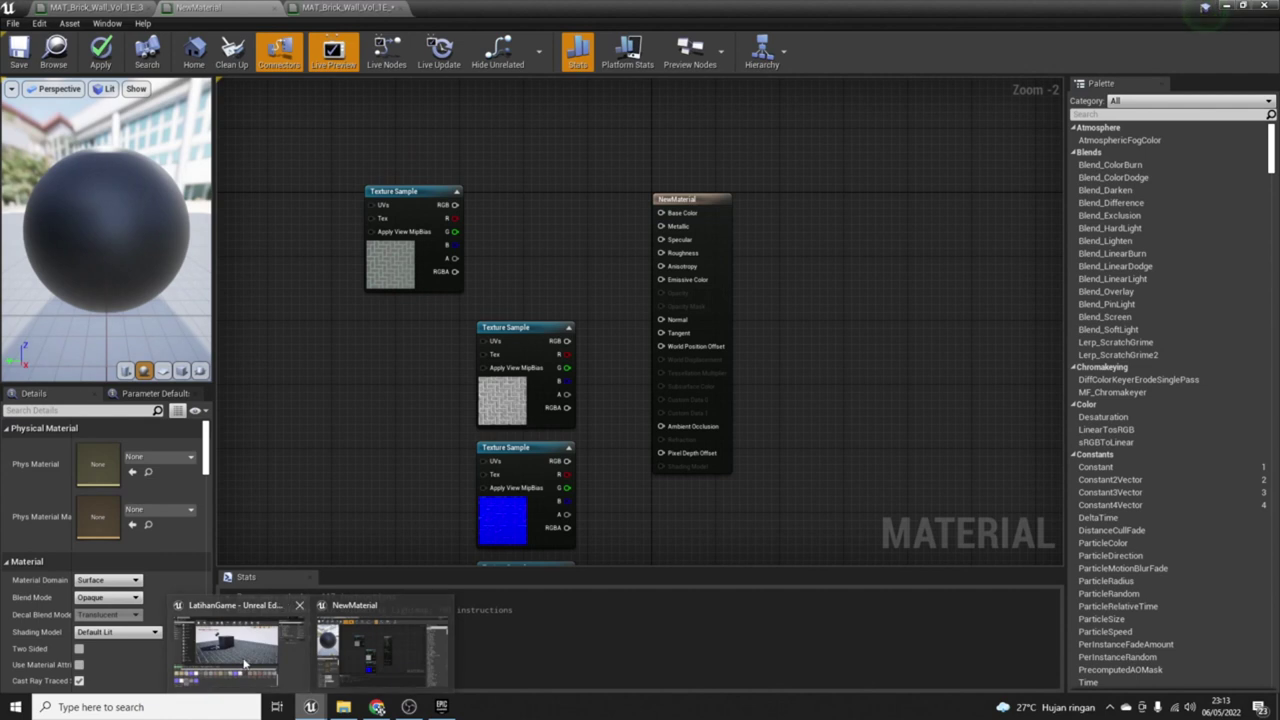
left_click(358, 647)
mouse_move(312, 708)
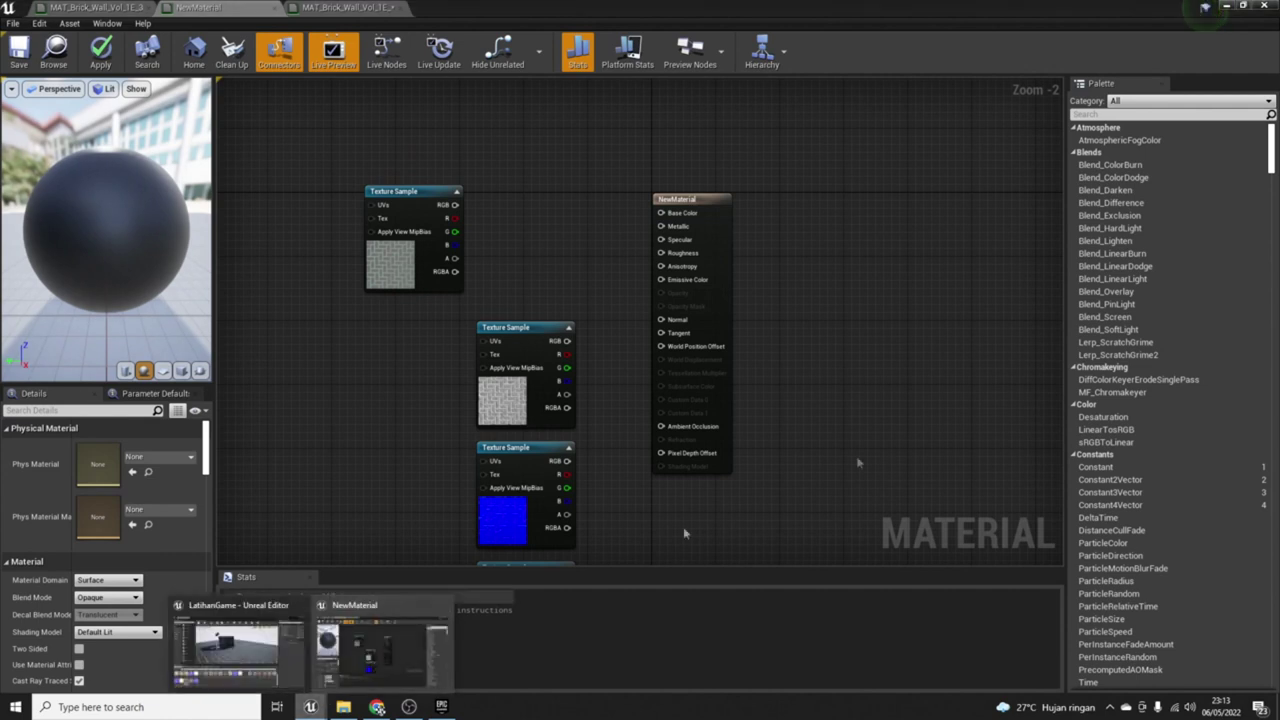
left_click_drag(426, 191, 662, 213)
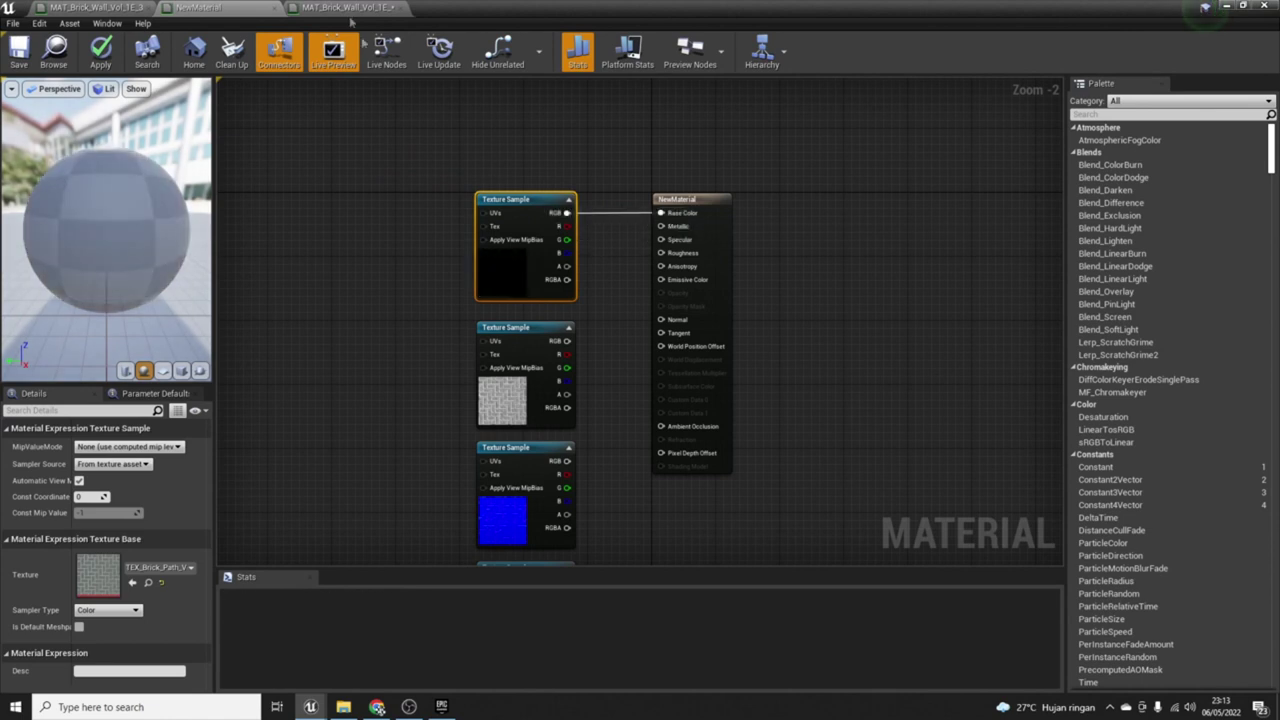
Step: In MAT_Brick_Wall, move the normal Texture Sample and its Multiply node left
left_click(350, 7)
scroll(575, 355, "up", 2)
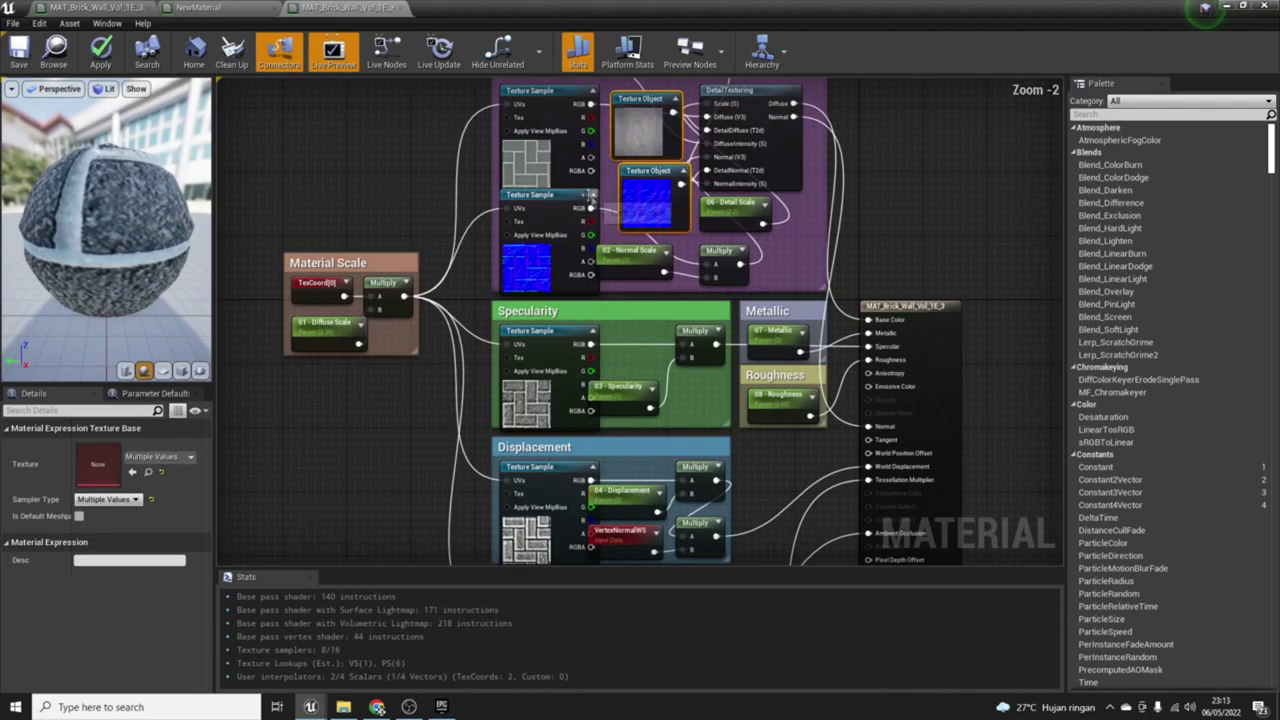
left_click_drag(553, 203, 556, 214)
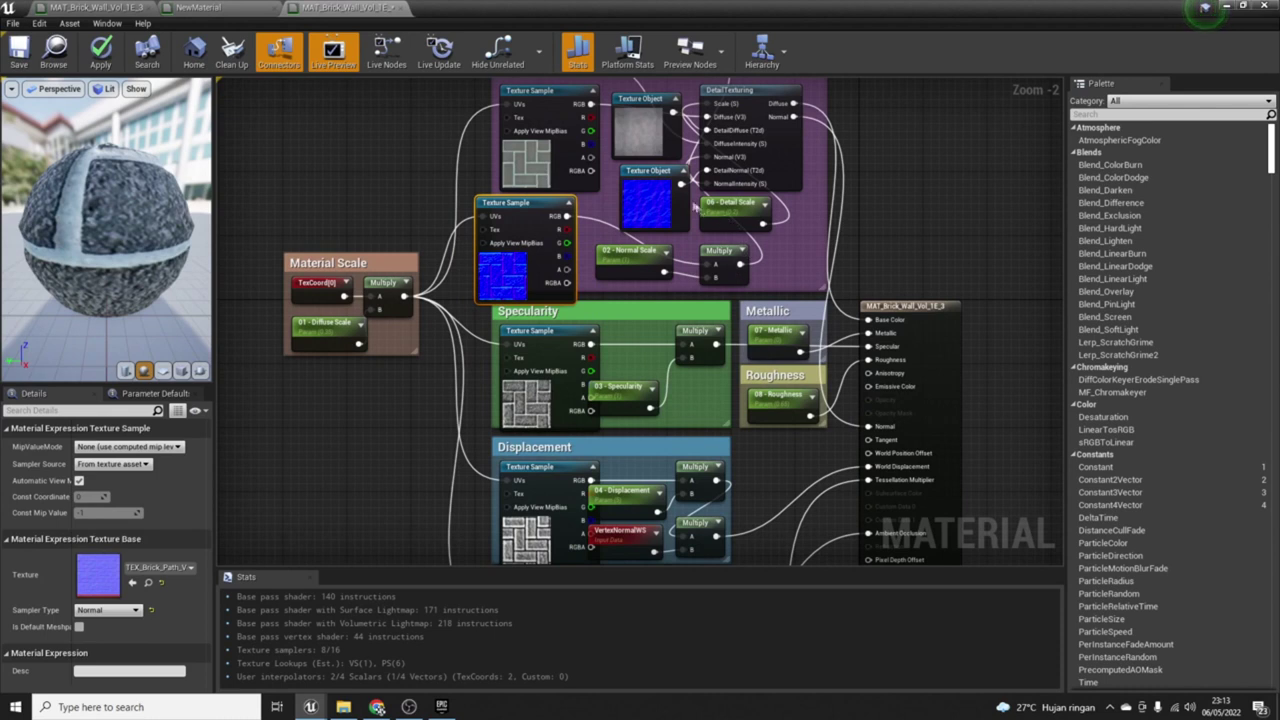
left_click_drag(731, 252, 700, 247)
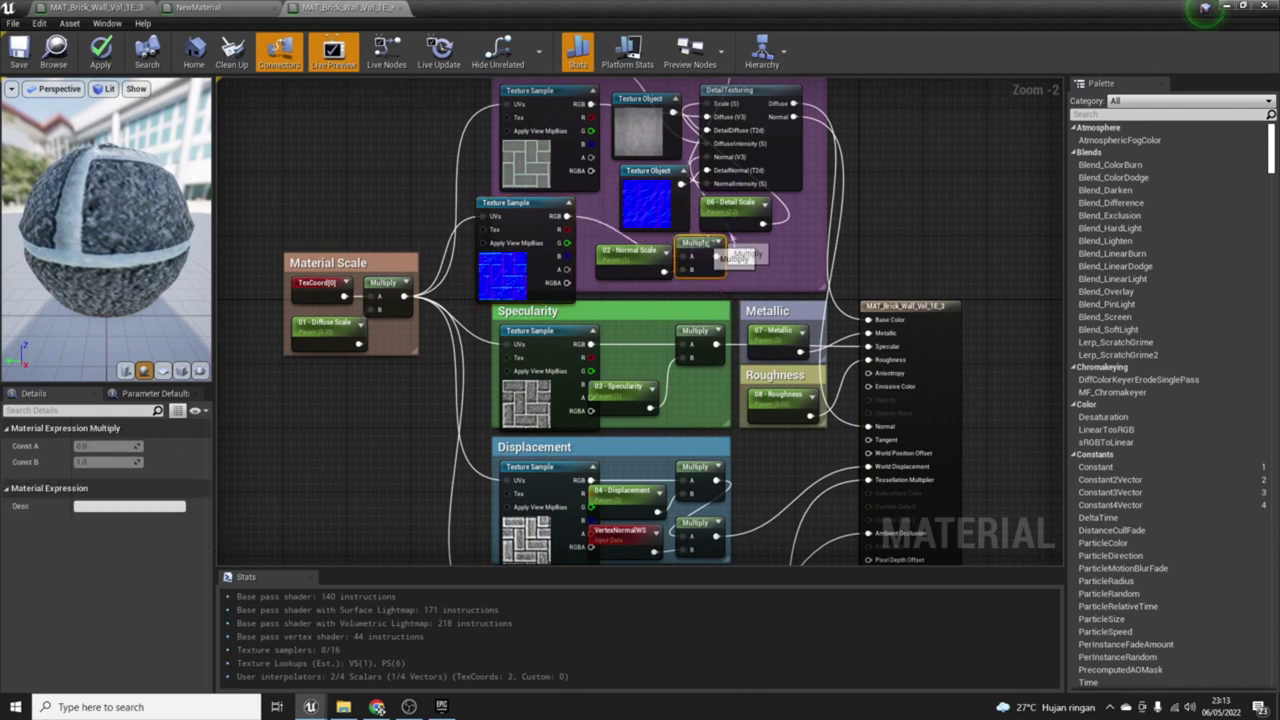
Step: Place the Multiply beside 02 - Normal Scale and shift DetailTexturing and the normal sample right
scroll(922, 255, "down", 3)
scroll(918, 263, "up", 3)
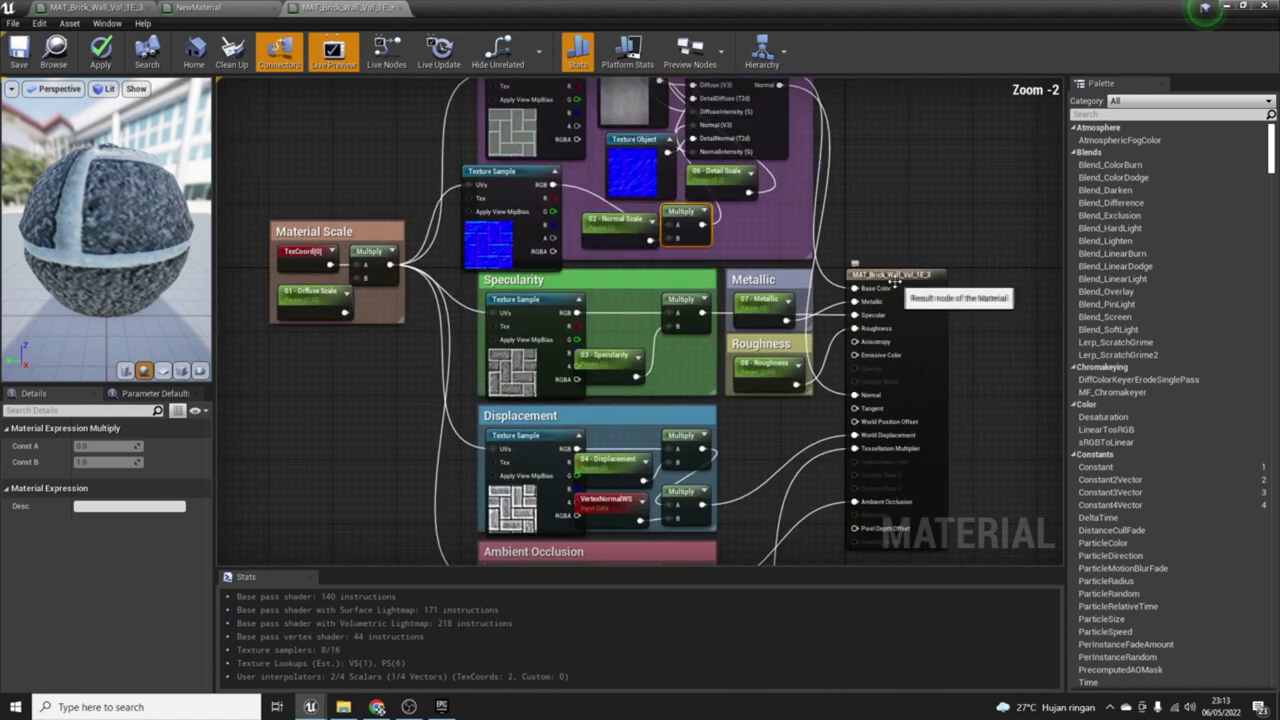
scroll(892, 286, "up", 1)
scroll(865, 300, "down", 1)
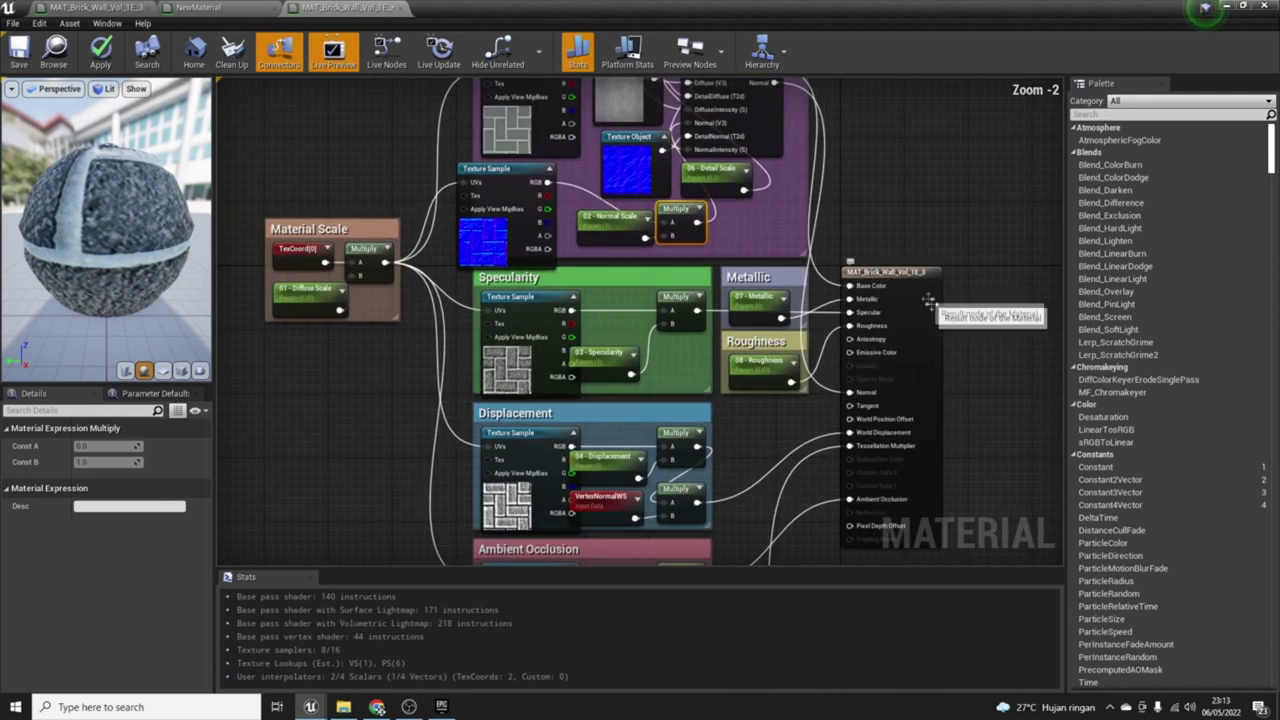
scroll(910, 320, "down", 1)
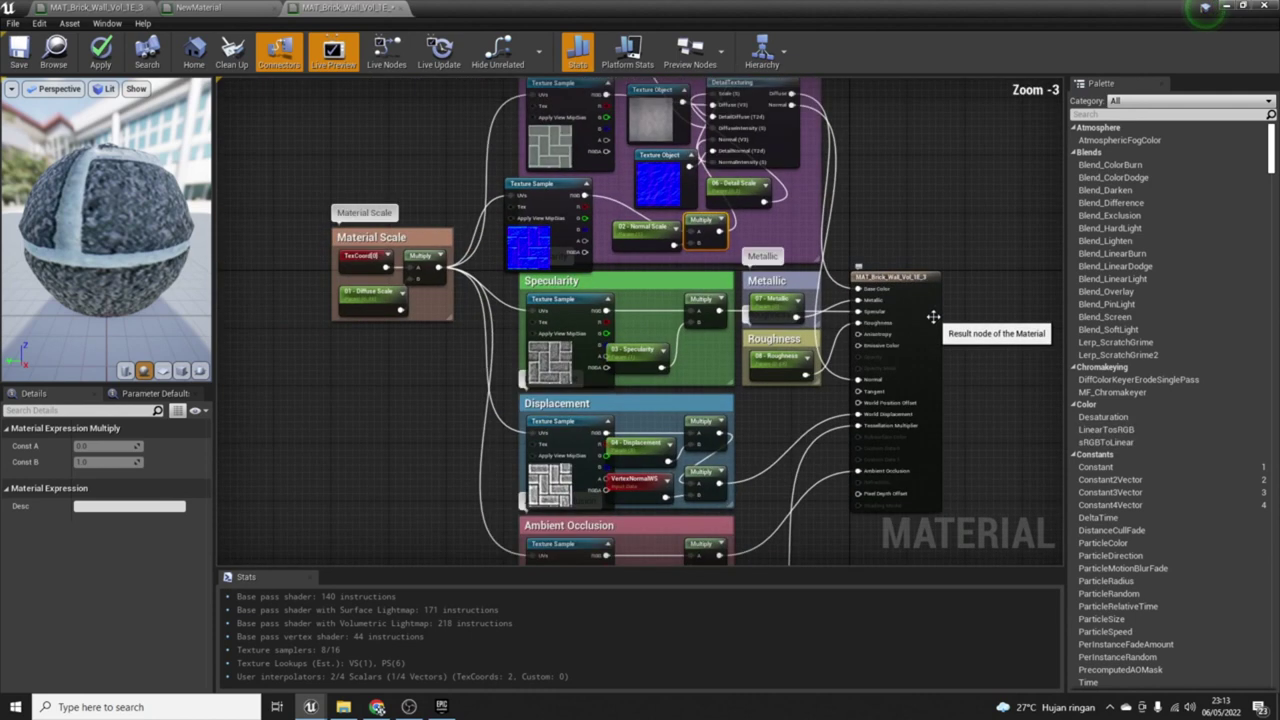
right_click_drag(774, 203, 789, 229)
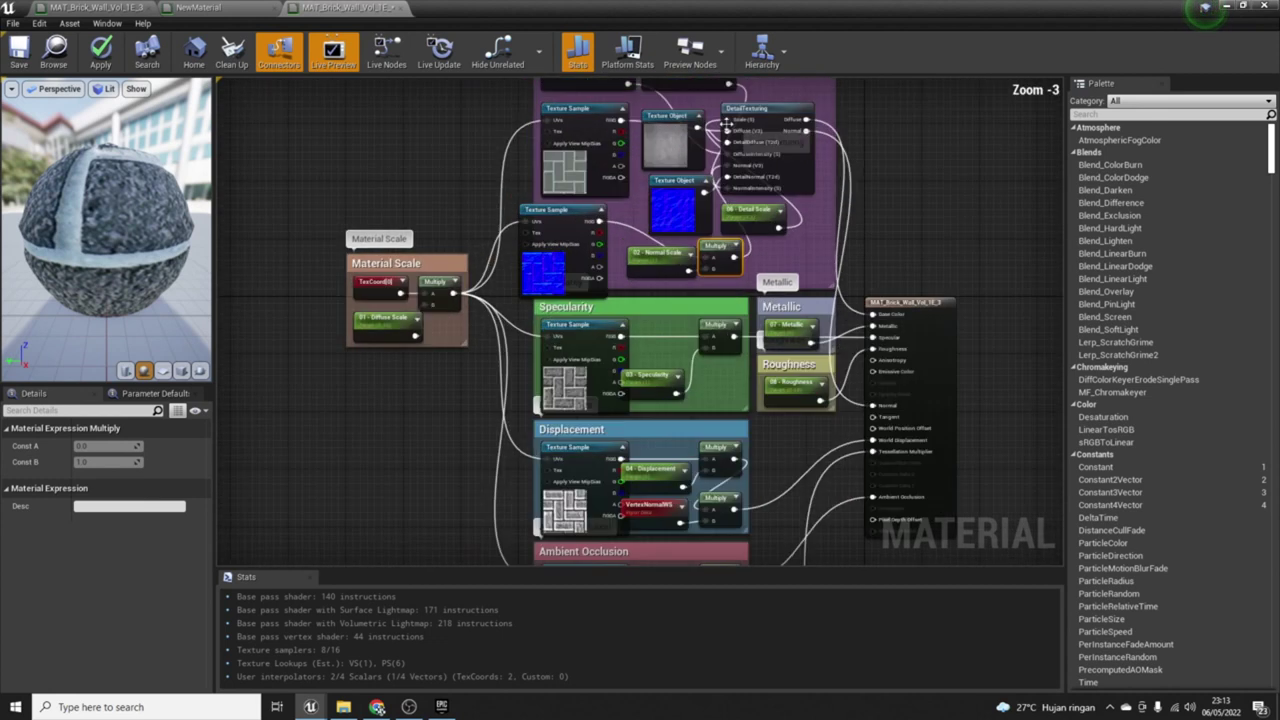
left_click_drag(730, 255, 716, 265)
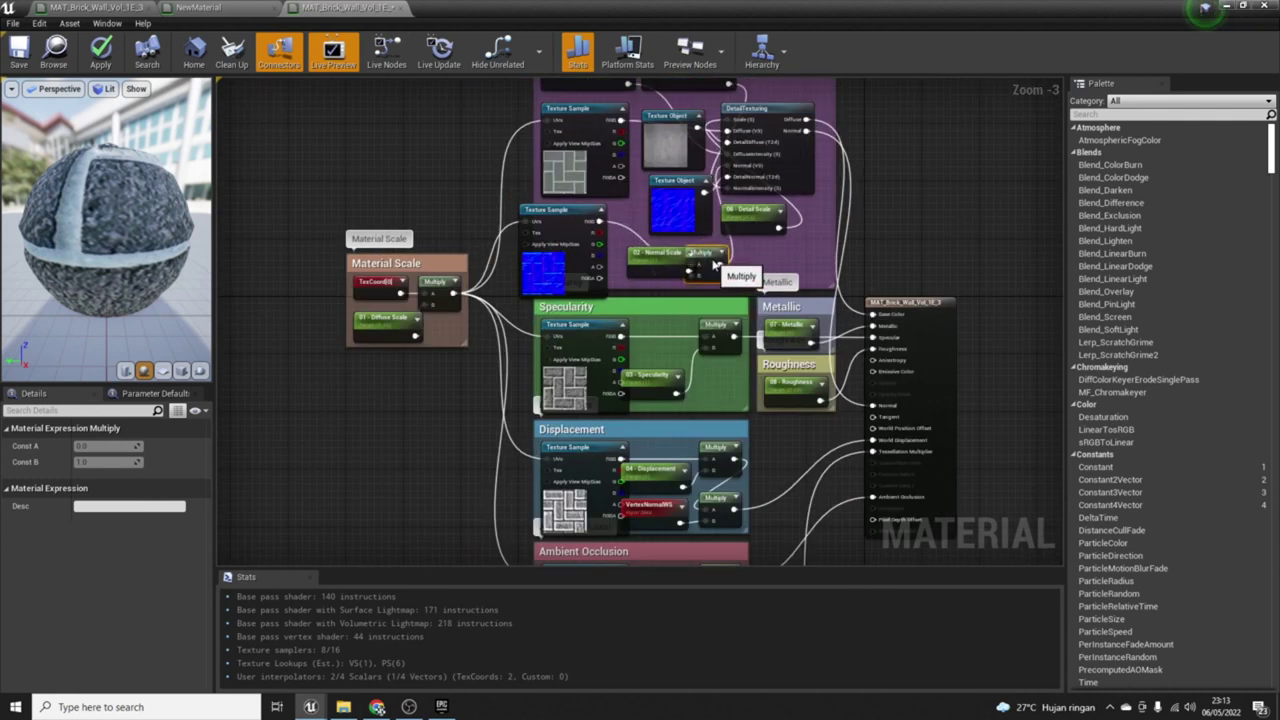
left_click_drag(760, 133, 841, 140)
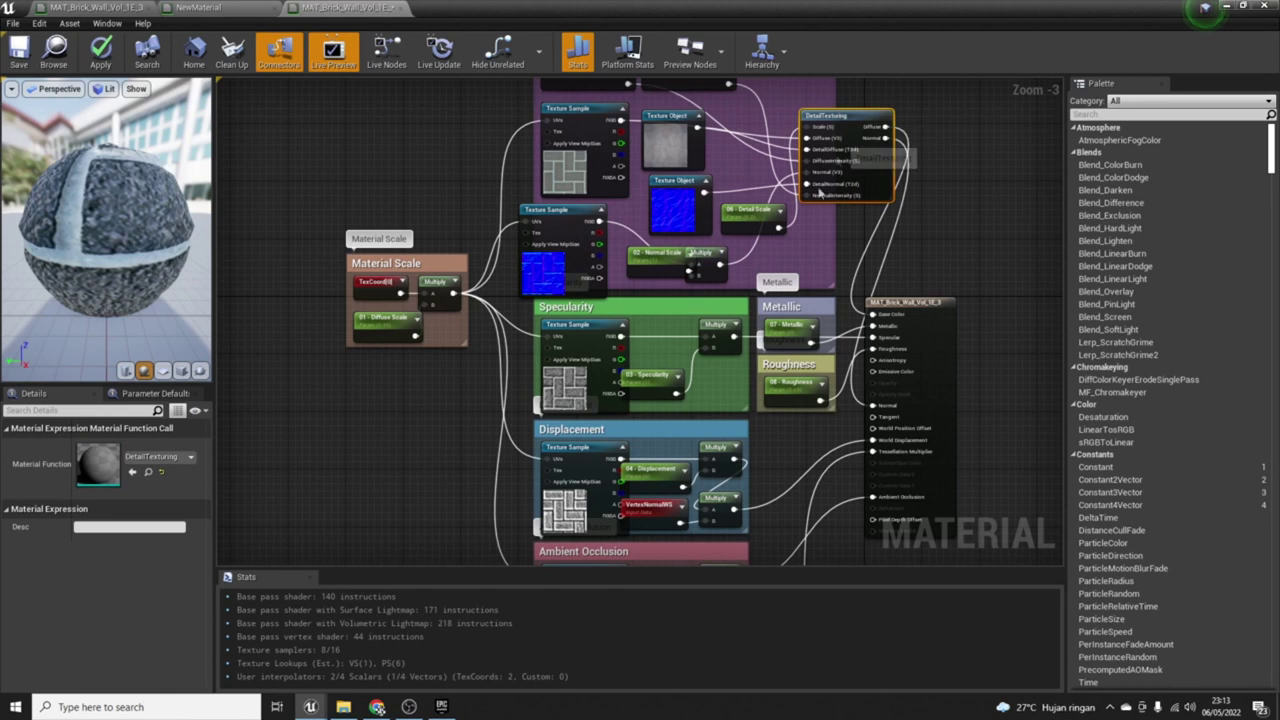
left_click_drag(700, 262, 750, 262)
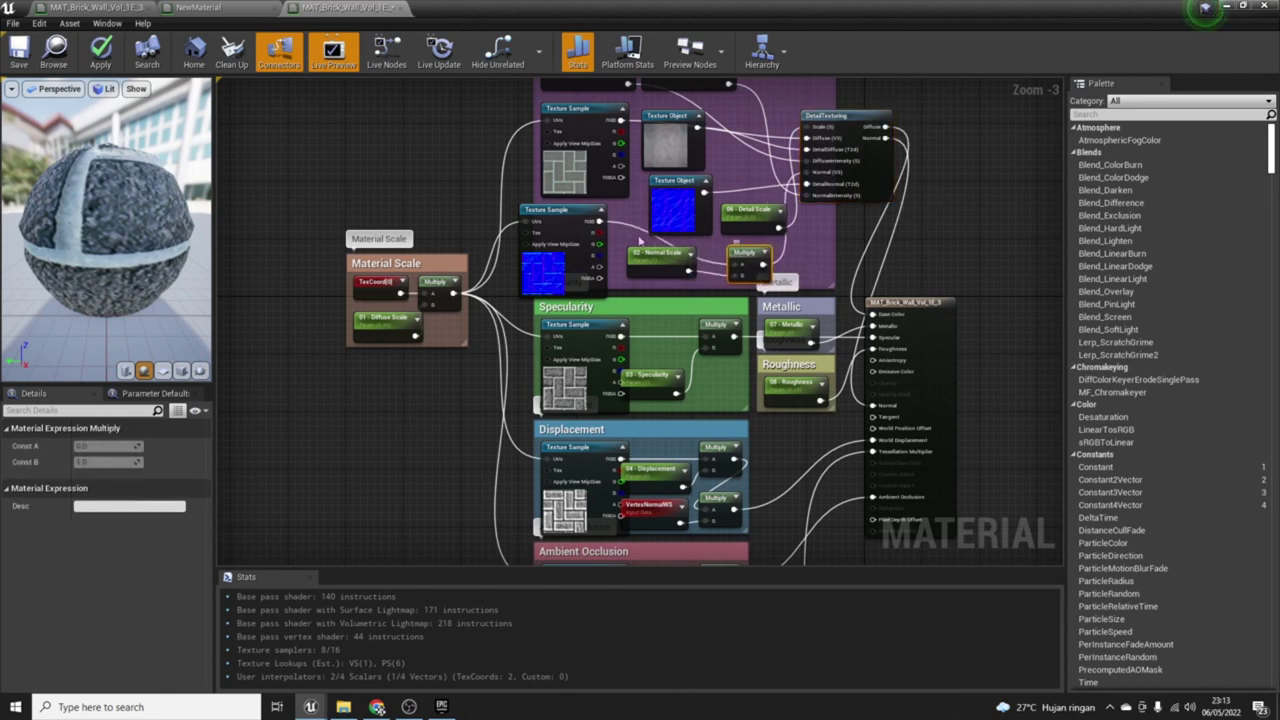
left_click_drag(582, 215, 605, 215)
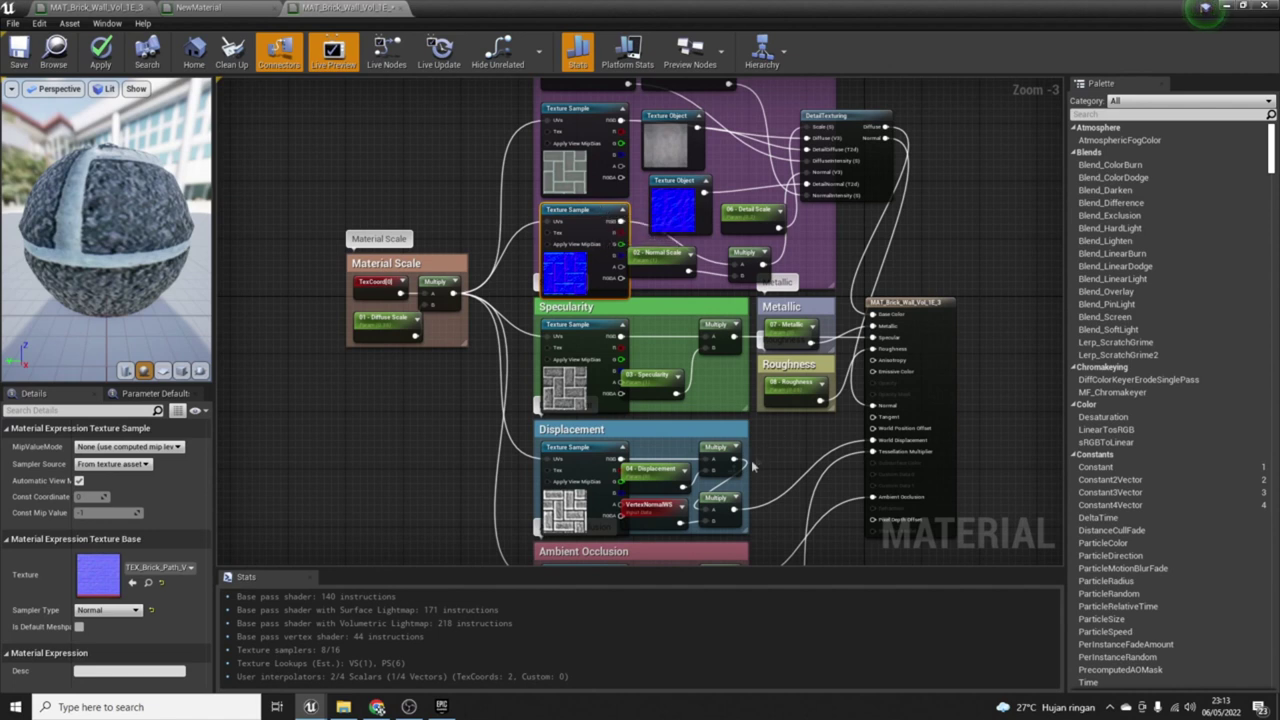
left_click(258, 7)
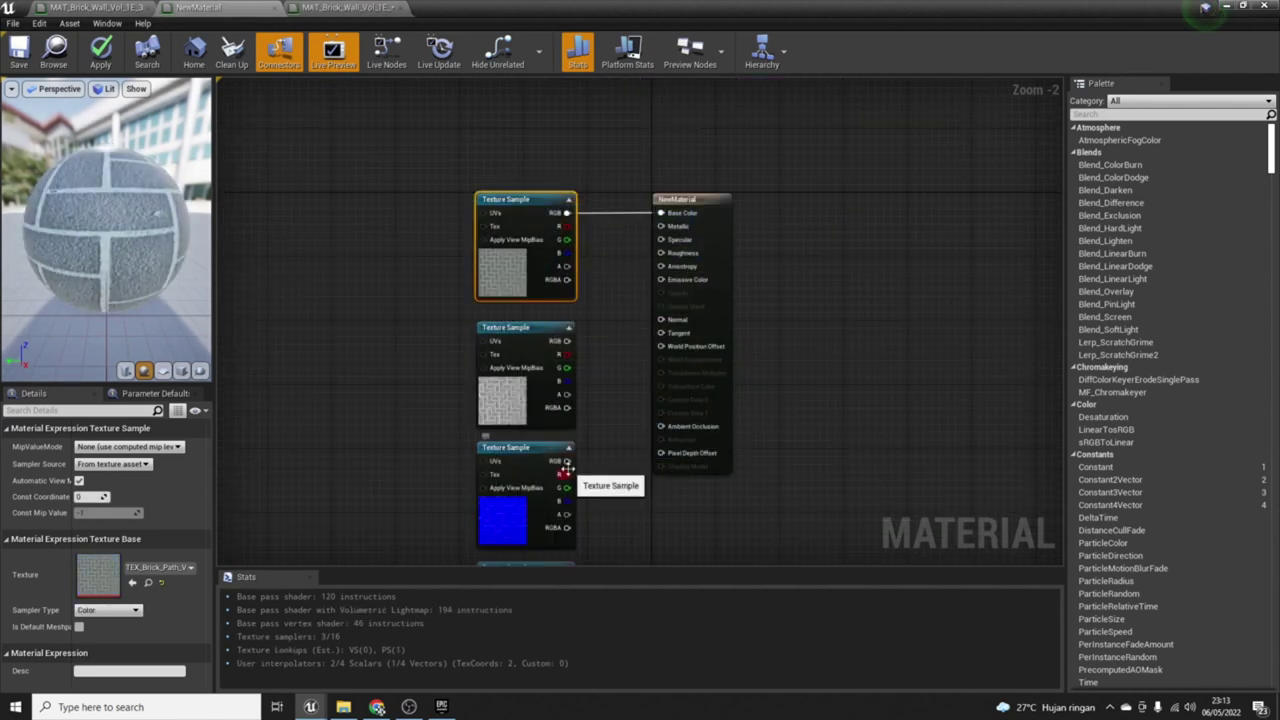
Step: Wire the third texture sample into Normal and lower the output node
left_click_drag(566, 462, 661, 319)
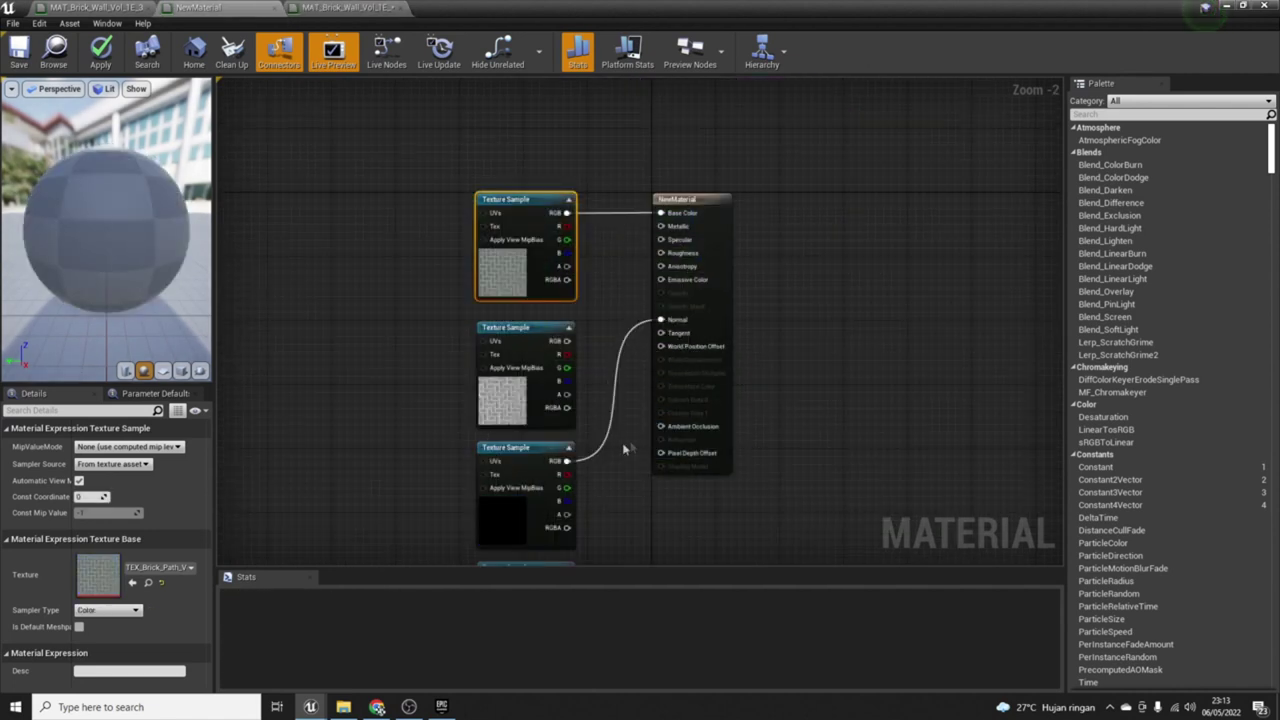
left_click_drag(690, 193, 689, 297)
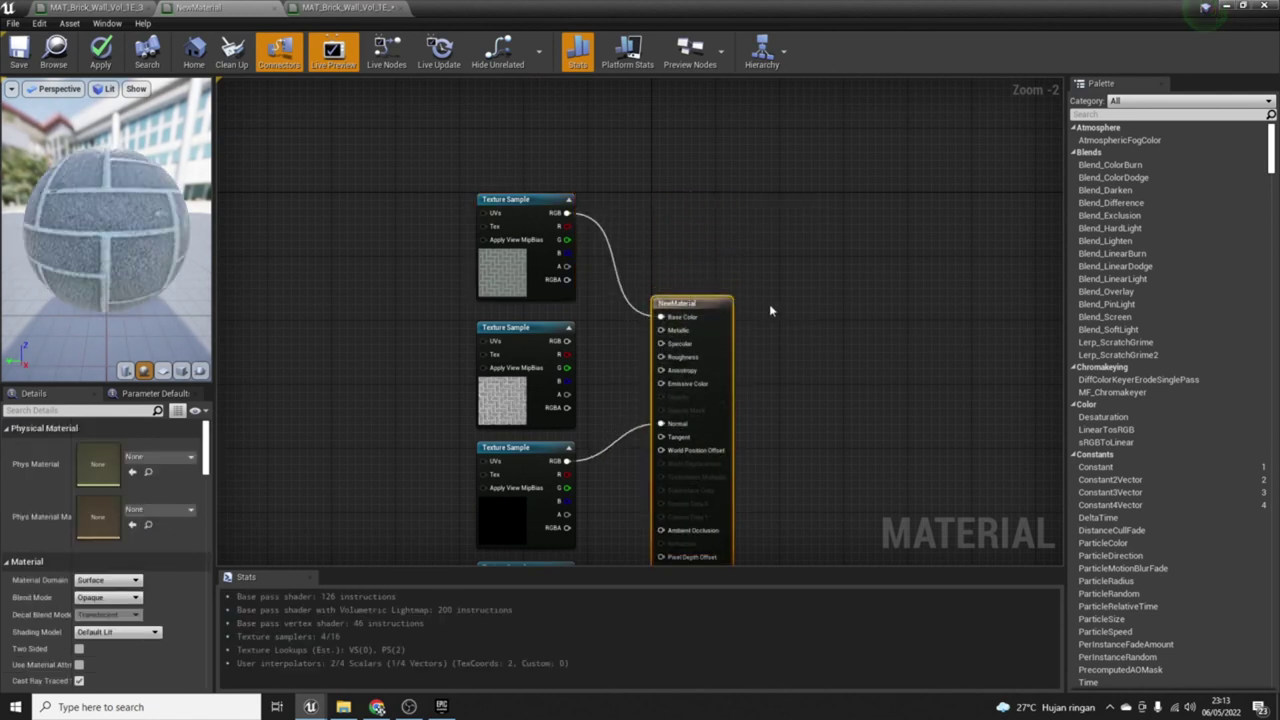
left_click(342, 7)
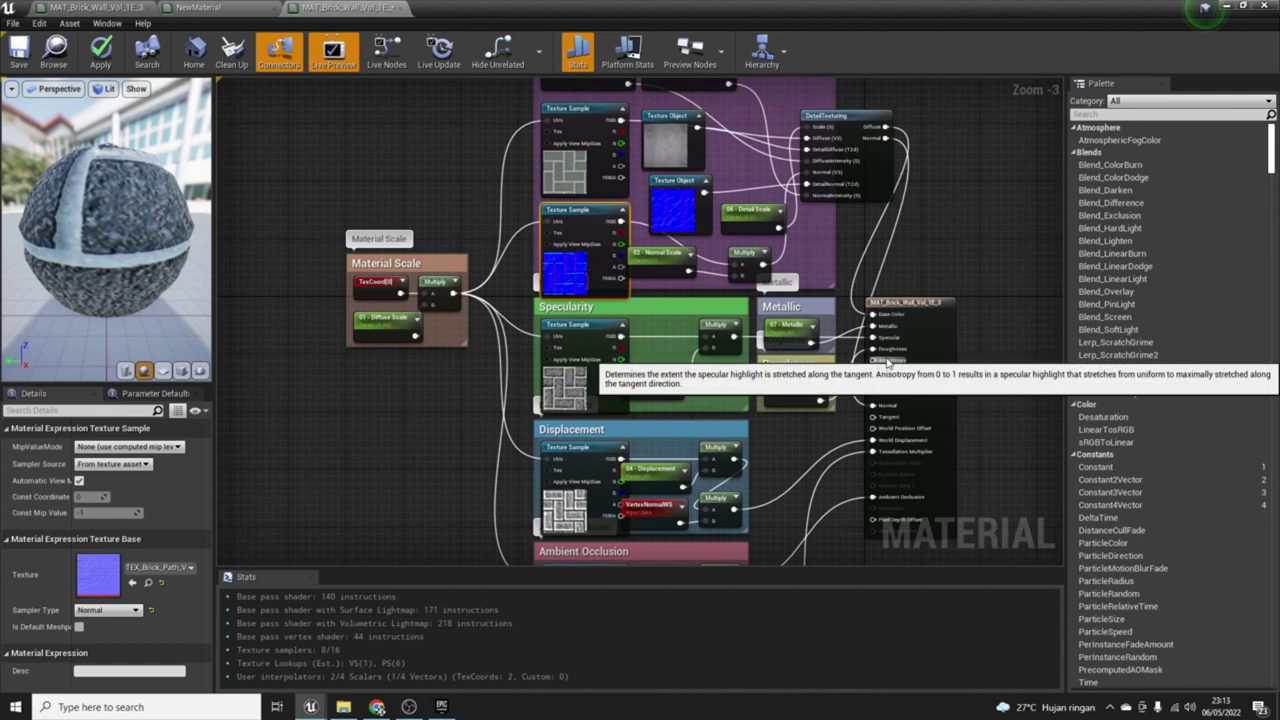
left_click(227, 7)
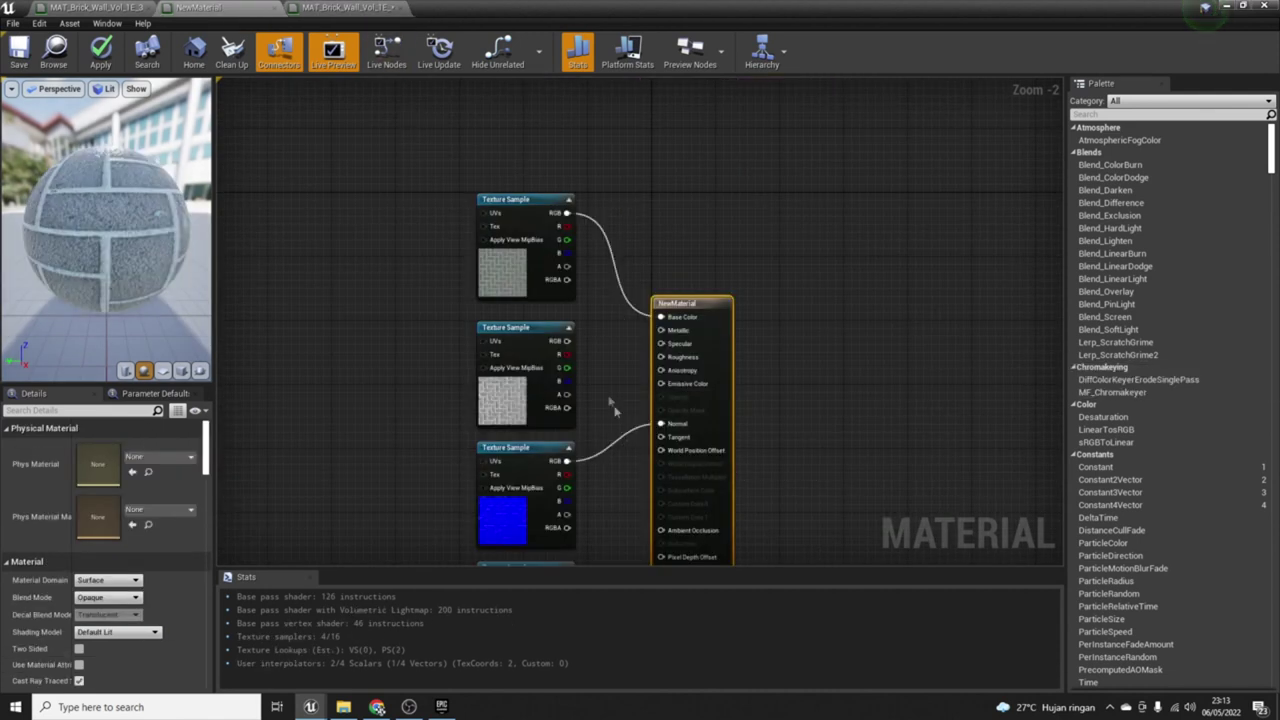
Step: Connect the second texture sample to Specular, checking the reference material's wiring
left_click_drag(560, 341, 661, 356)
scroll(643, 373, "down", 4)
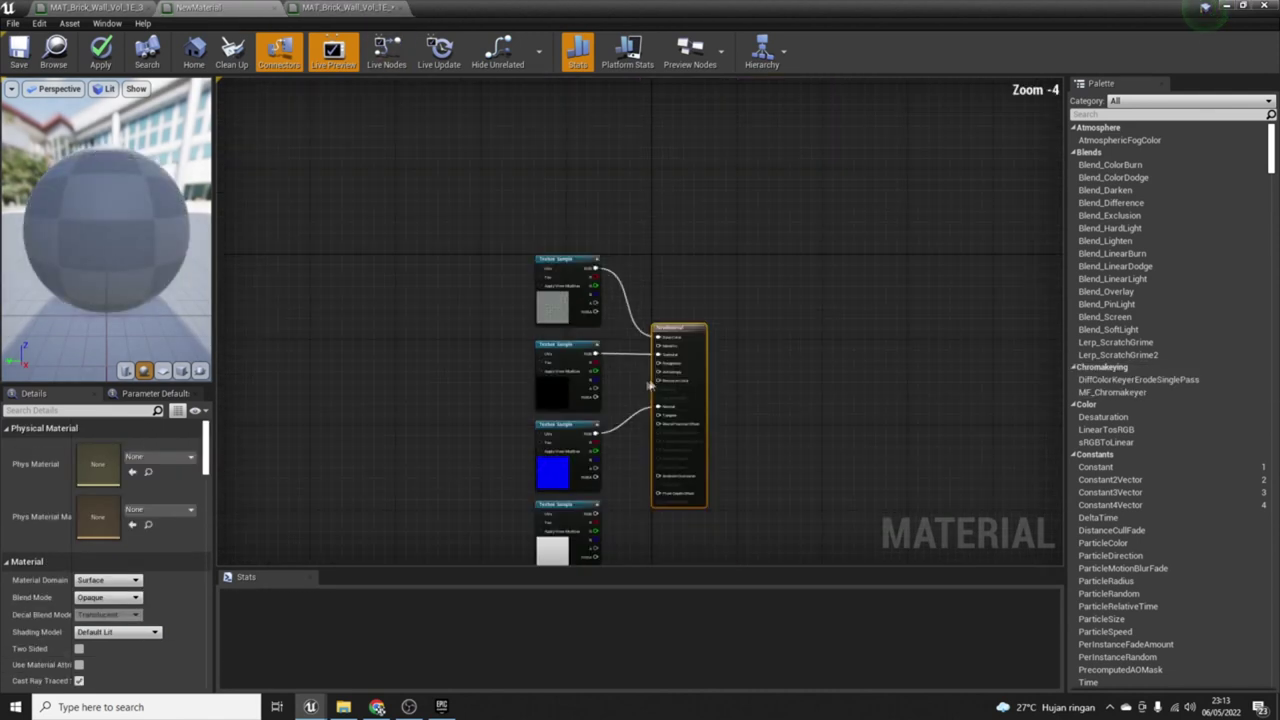
scroll(643, 488, "up", 6)
scroll(600, 330, "down", 2)
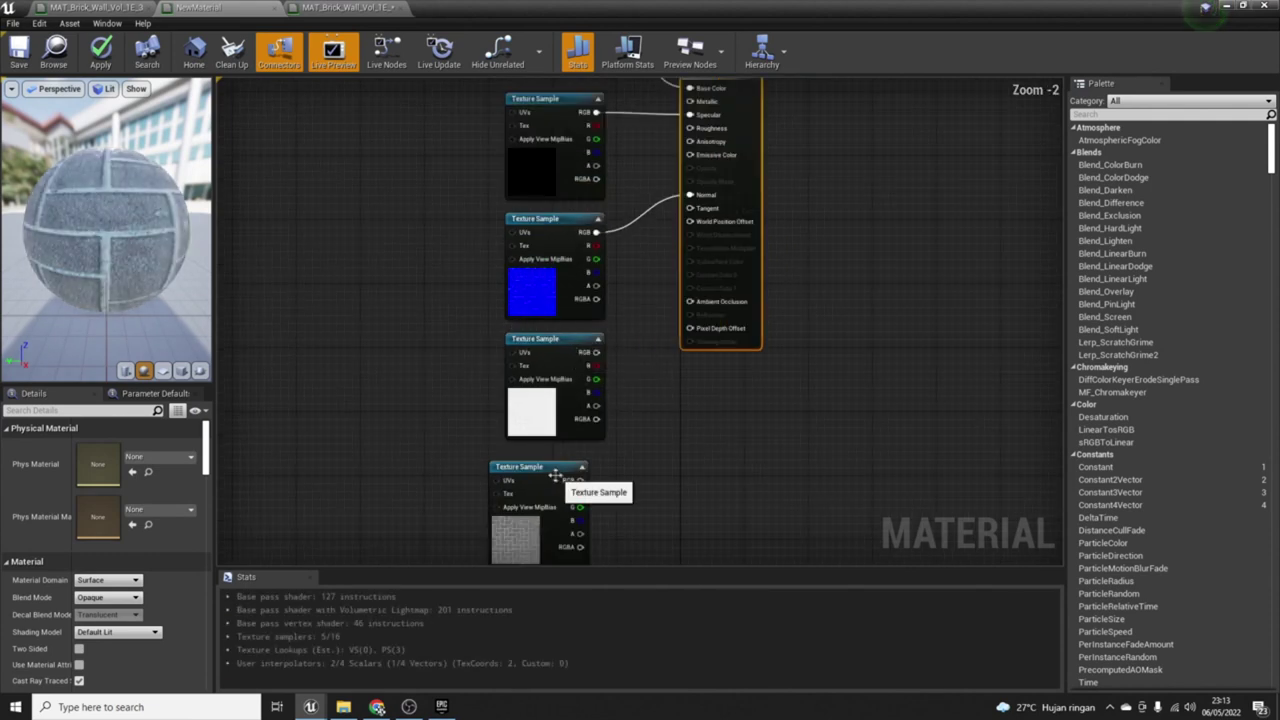
left_click(572, 480)
left_click(345, 7)
scroll(651, 310, "down", 4)
scroll(651, 310, "up", 3)
scroll(684, 176, "up", 1)
scroll(758, 262, "down", 1)
scroll(736, 233, "up", 1)
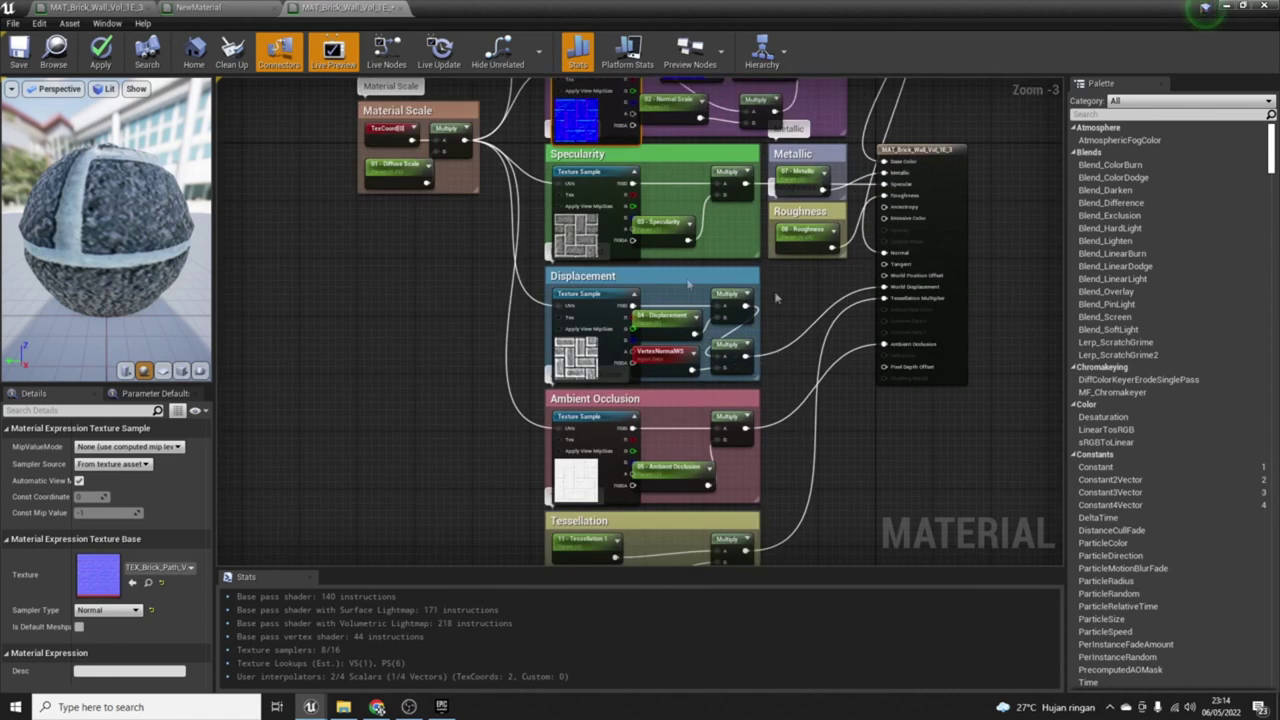
left_click(198, 7)
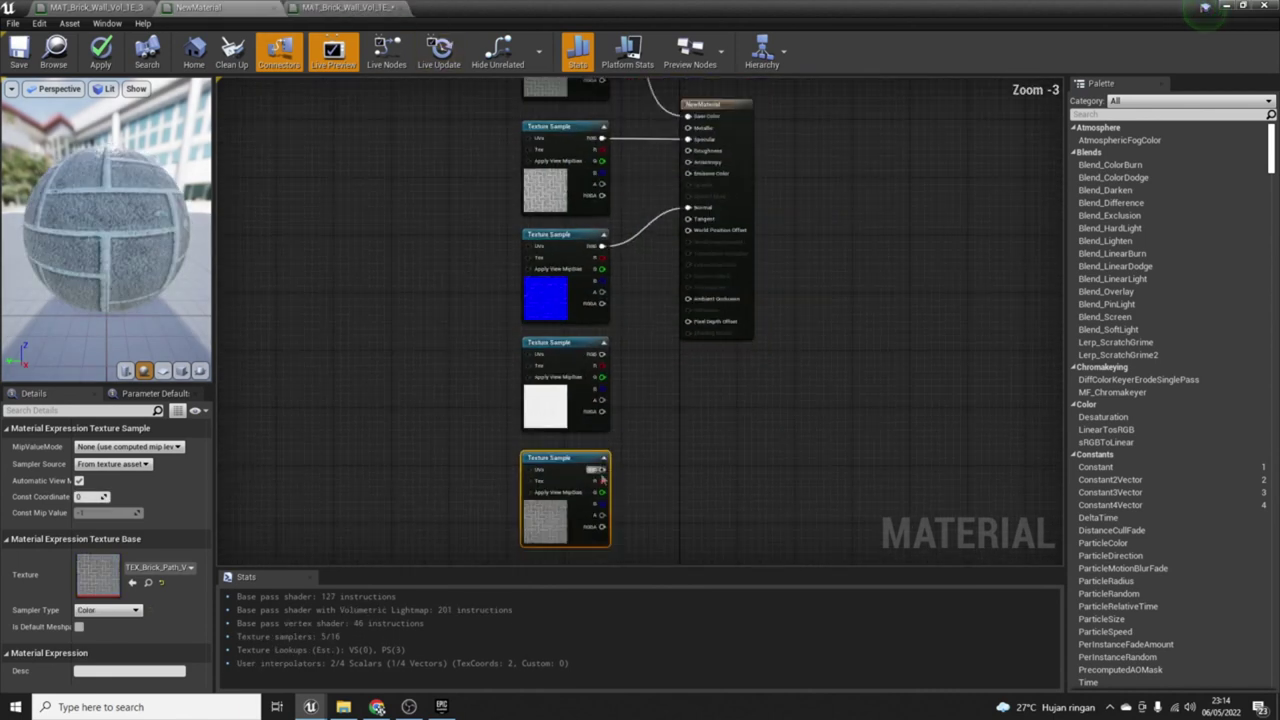
Step: Wire the white texture sample into Ambient Occlusion
mouse_move(597, 477)
left_mouse_down()
mouse_move(680, 358)
mouse_move(684, 413)
left_mouse_up()
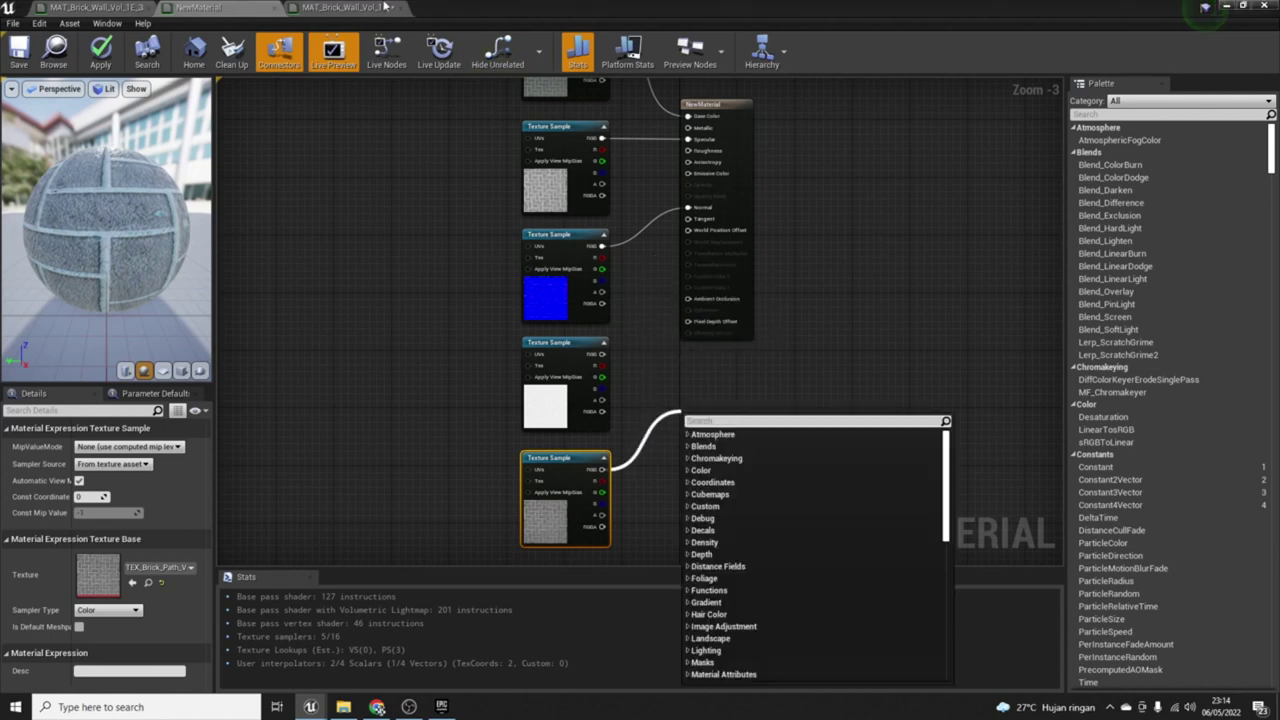
left_click(383, 7)
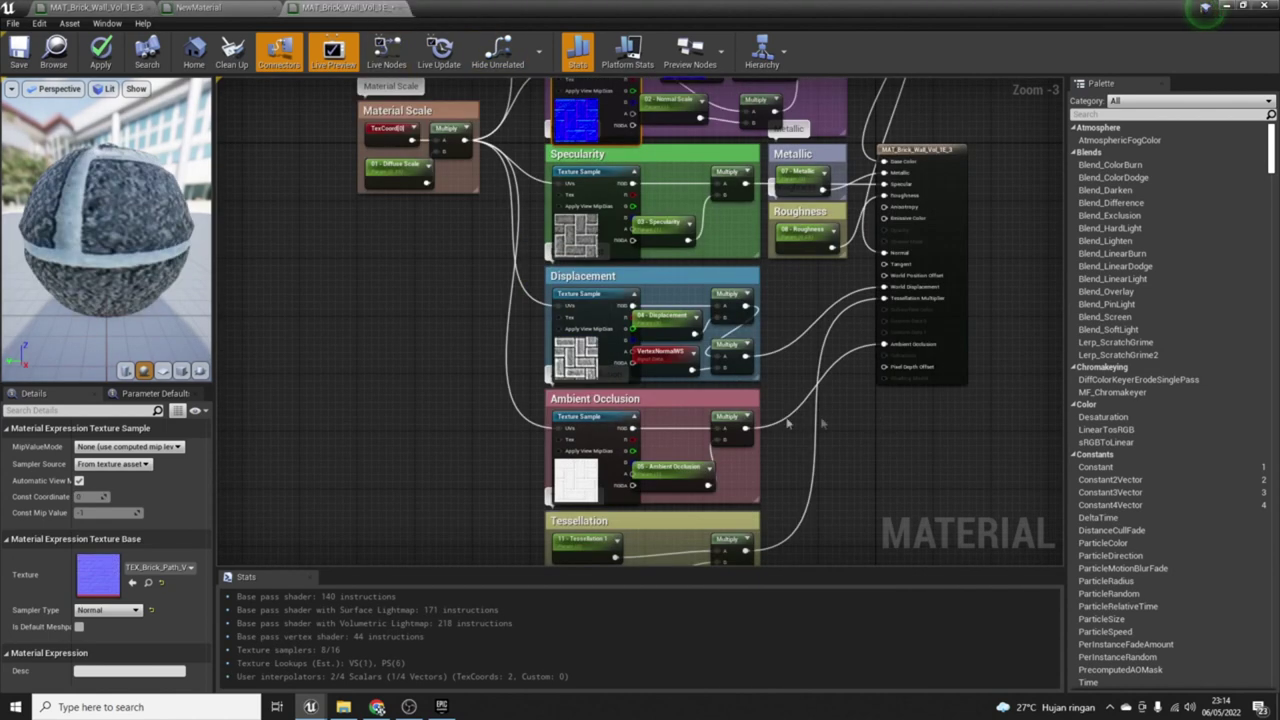
left_click(200, 7)
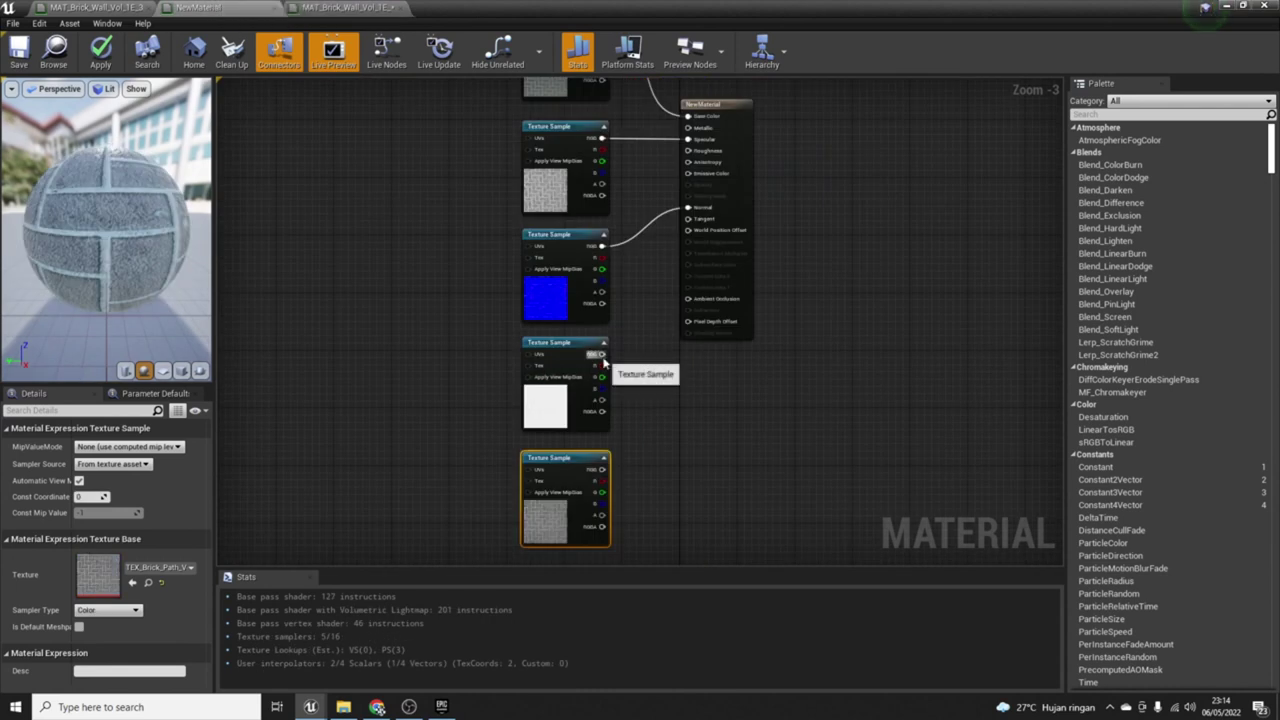
left_click_drag(603, 362, 688, 321)
scroll(675, 364, "down", 1)
Step: In MAT_Brick_Wall, box-select the Material Scale nodes
left_click(340, 7)
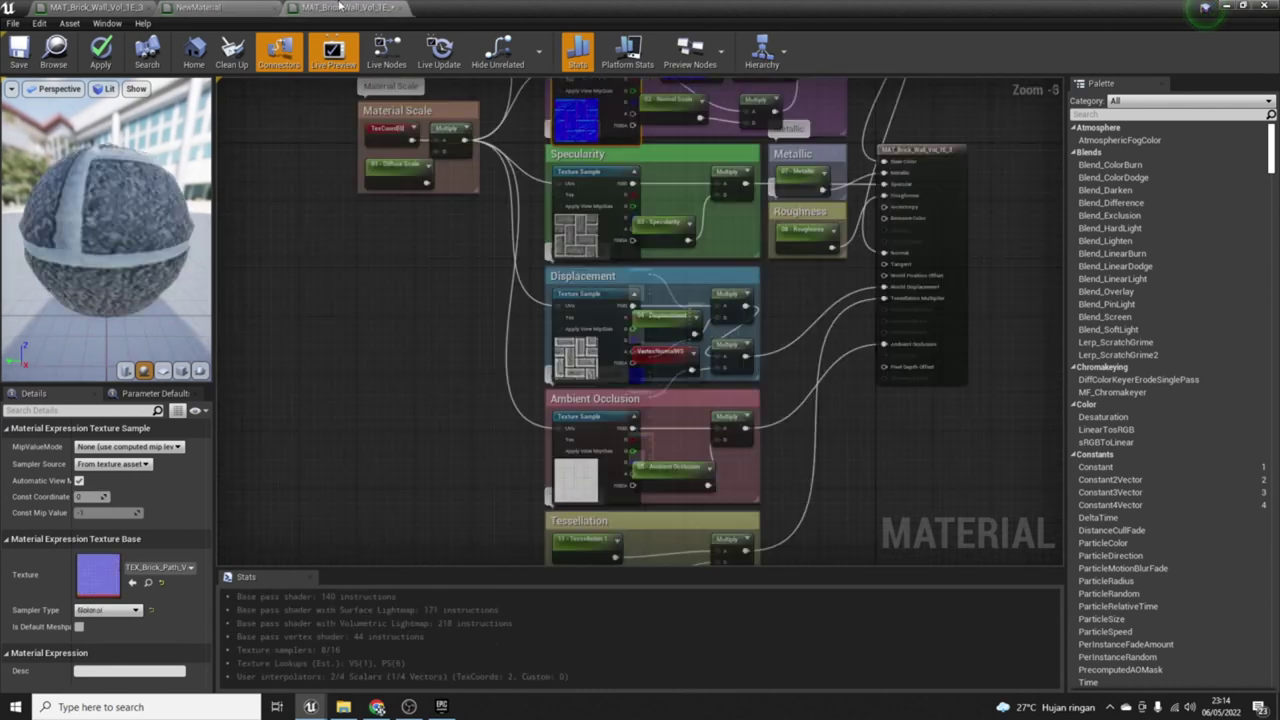
scroll(434, 160, "up", 2)
scroll(434, 160, "up", 3)
left_click_drag(306, 102, 577, 351)
left_click(202, 7)
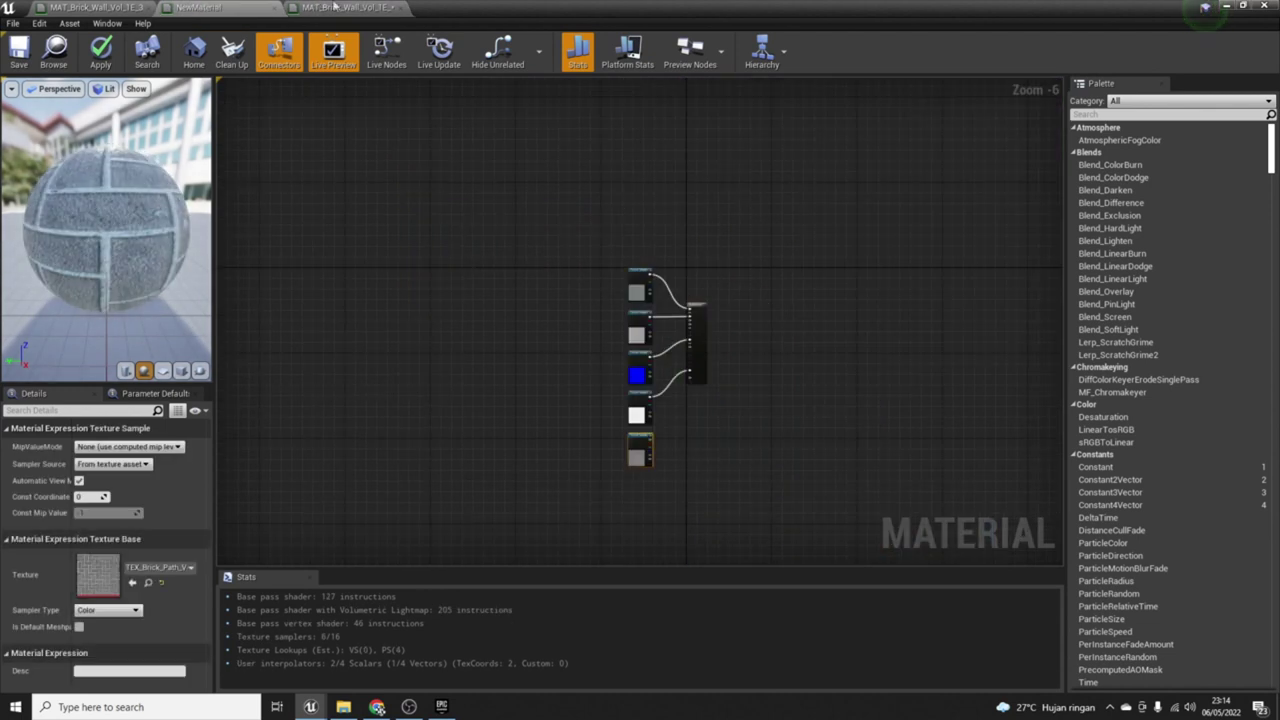
Step: Select and copy MAT_Brick_Wall's TexCoord, Multiply and 01 - Diffuse Scale nodes
left_click(335, 7)
left_click(459, 224)
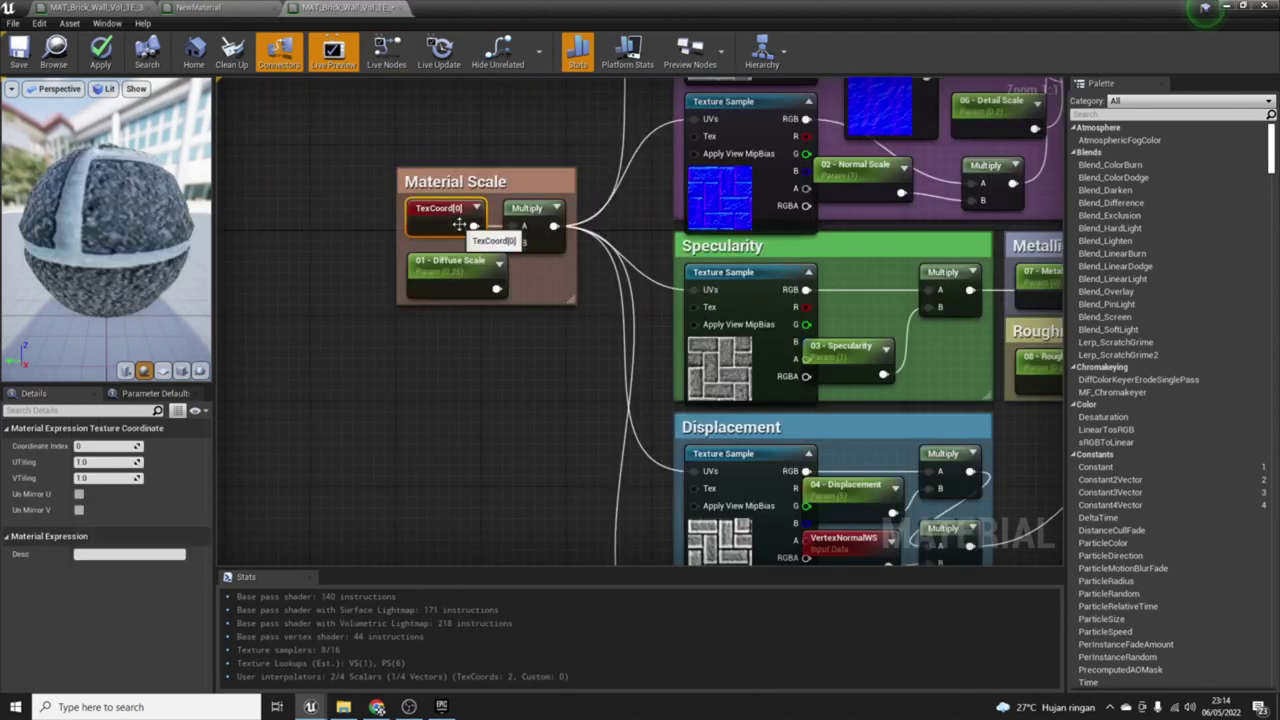
left_click(528, 214, "ctrl")
left_click(481, 262, "ctrl")
left_click(200, 7)
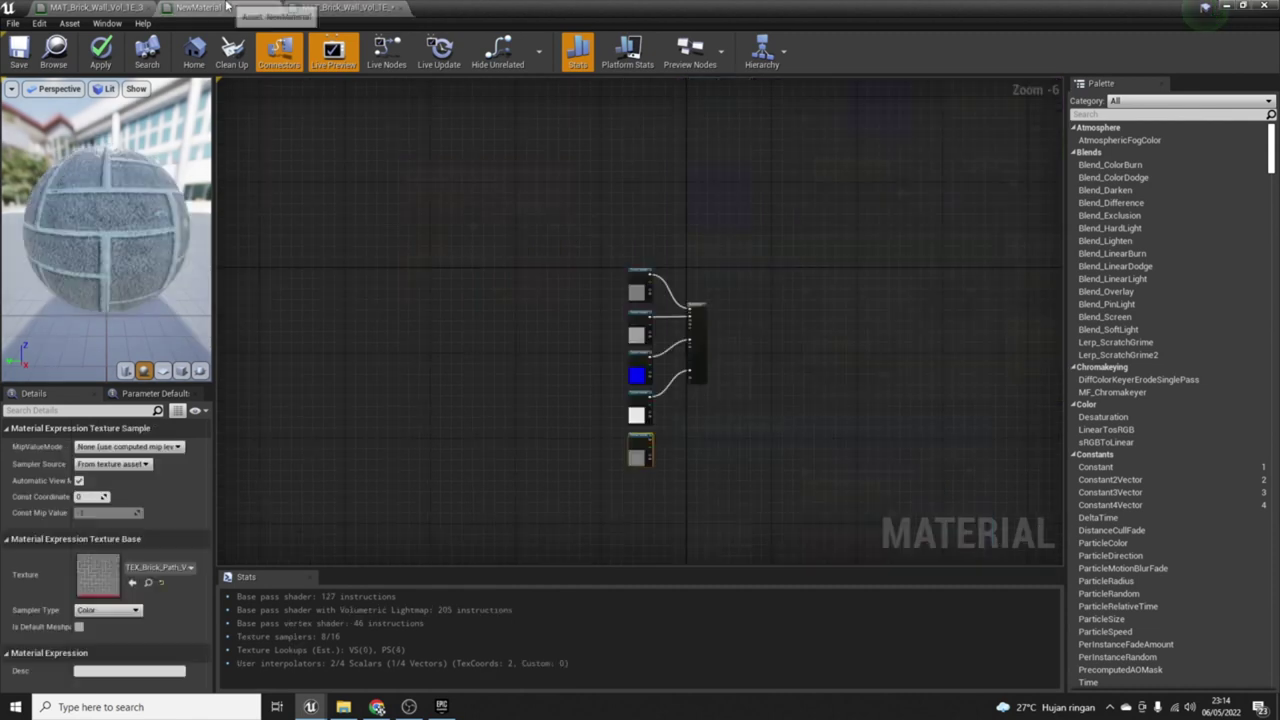
left_click(340, 7)
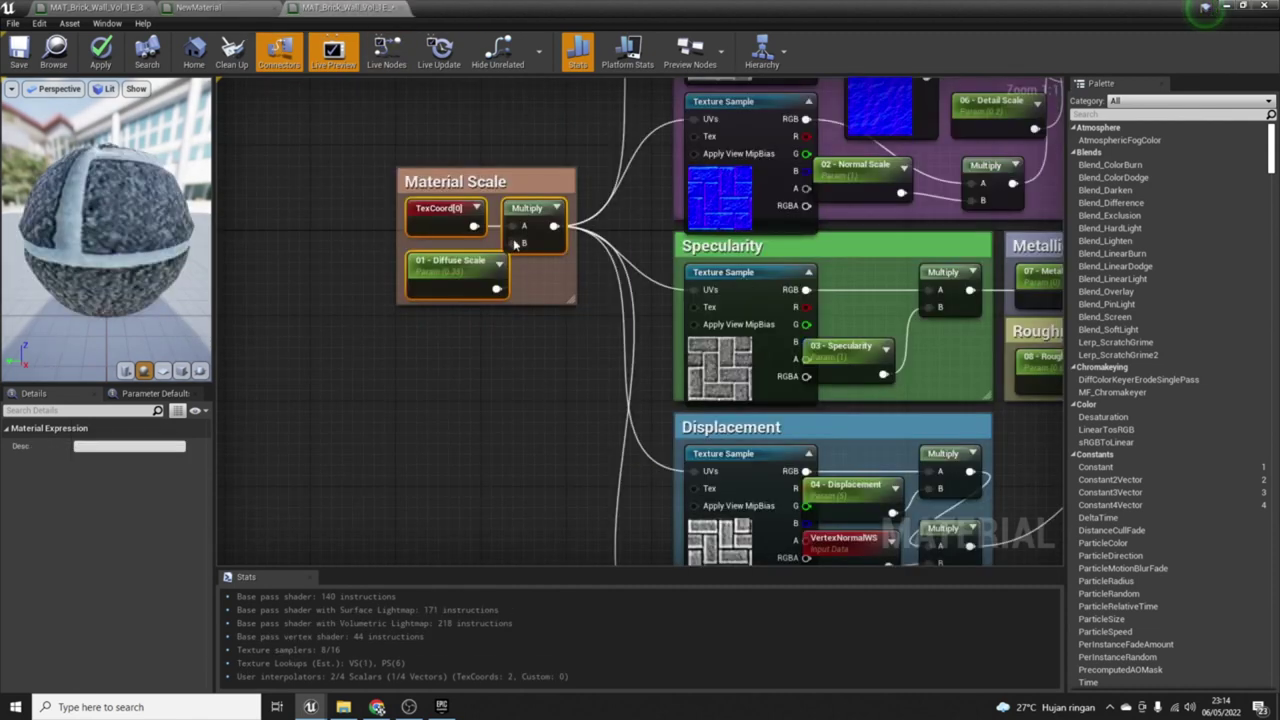
right_click(539, 209)
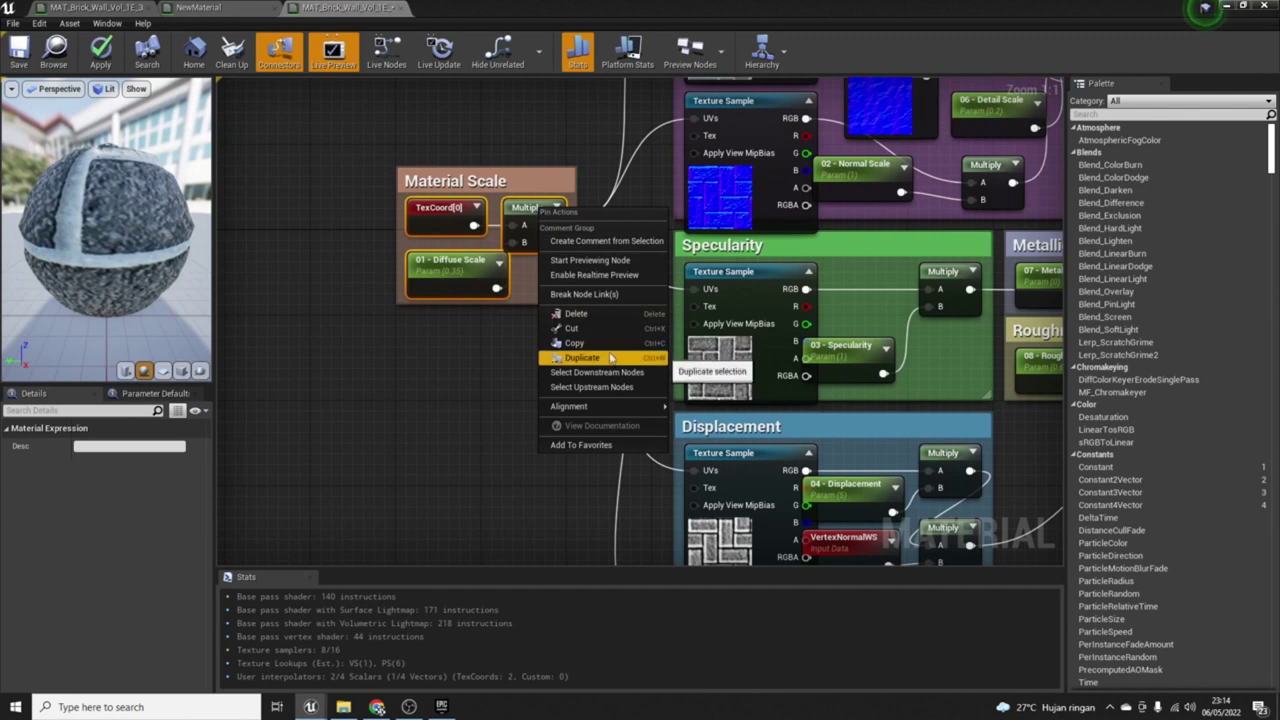
left_click(574, 342)
Step: Paste the Material Scale nodes into NewMaterial, left of the texture samples
left_click(246, 6)
left_click(535, 292)
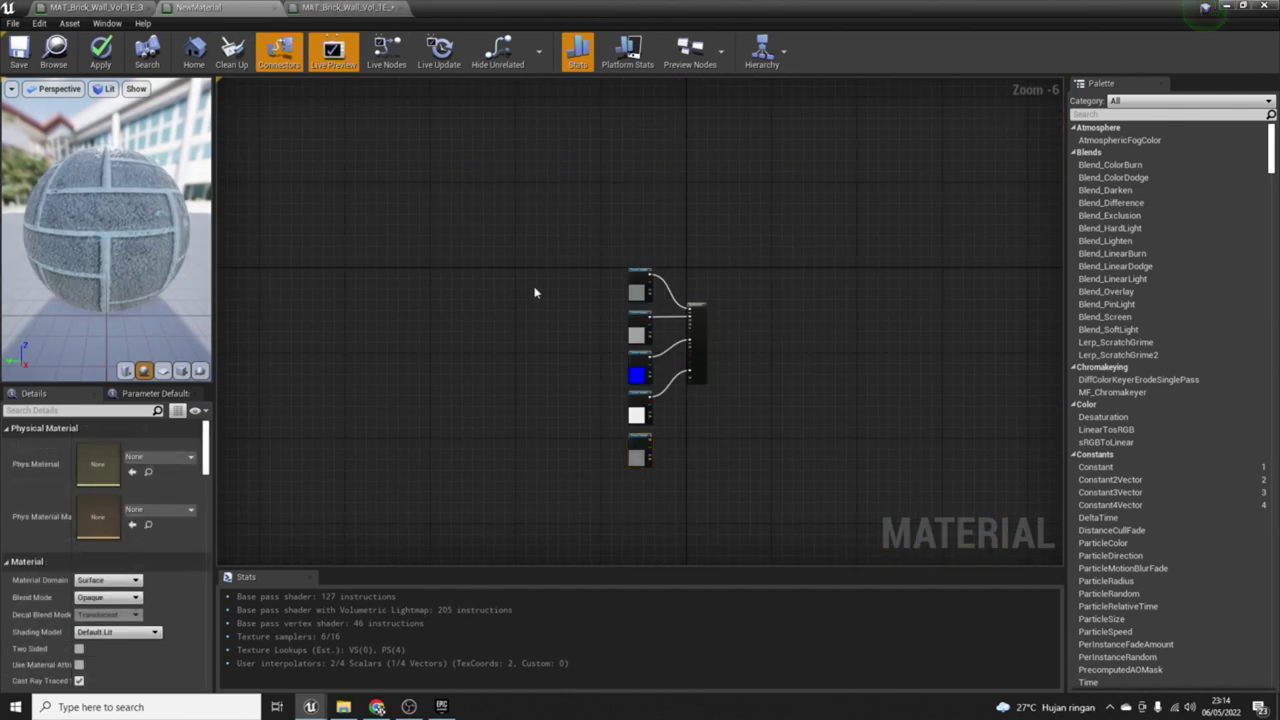
key("ctrl+v")
scroll(545, 292, "up", 3)
scroll(557, 297, "up", 1)
left_click_drag(515, 258, 572, 410)
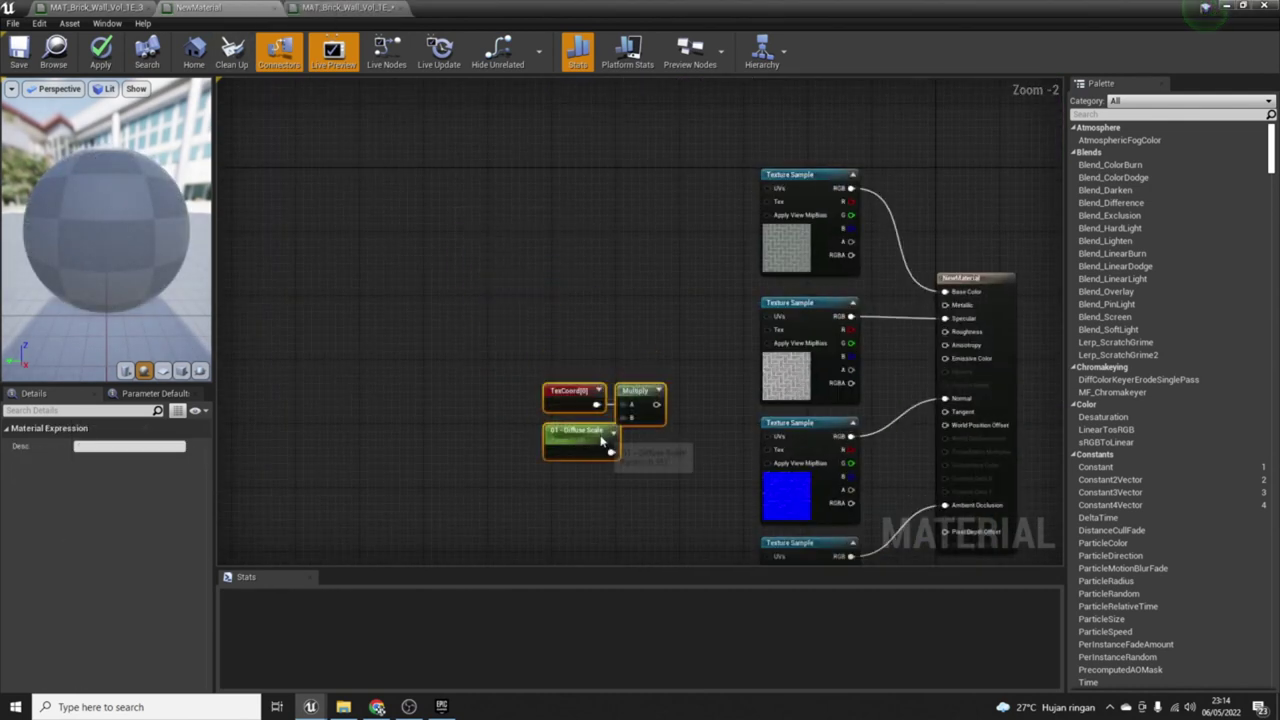
left_click(677, 389)
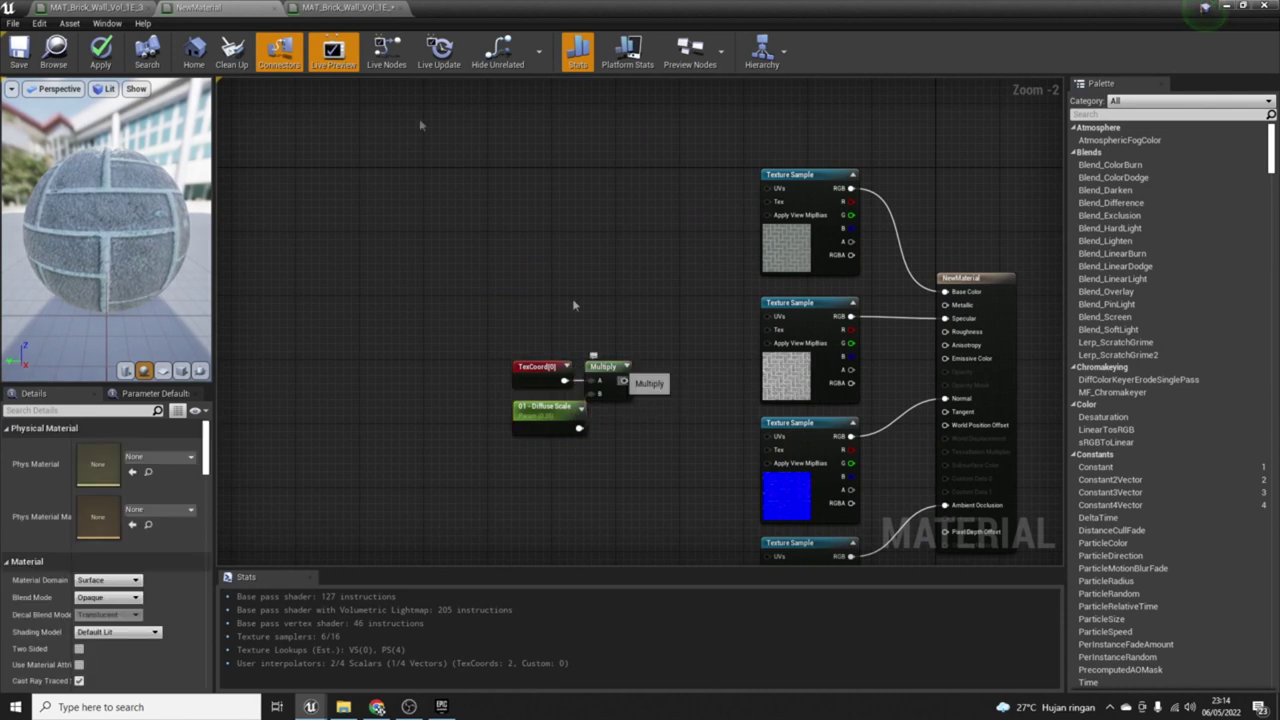
Step: Feed the pasted Multiply into the UVs of the top two texture samples
left_click(346, 7)
scroll(443, 338, "down", 1)
scroll(486, 317, "down", 2)
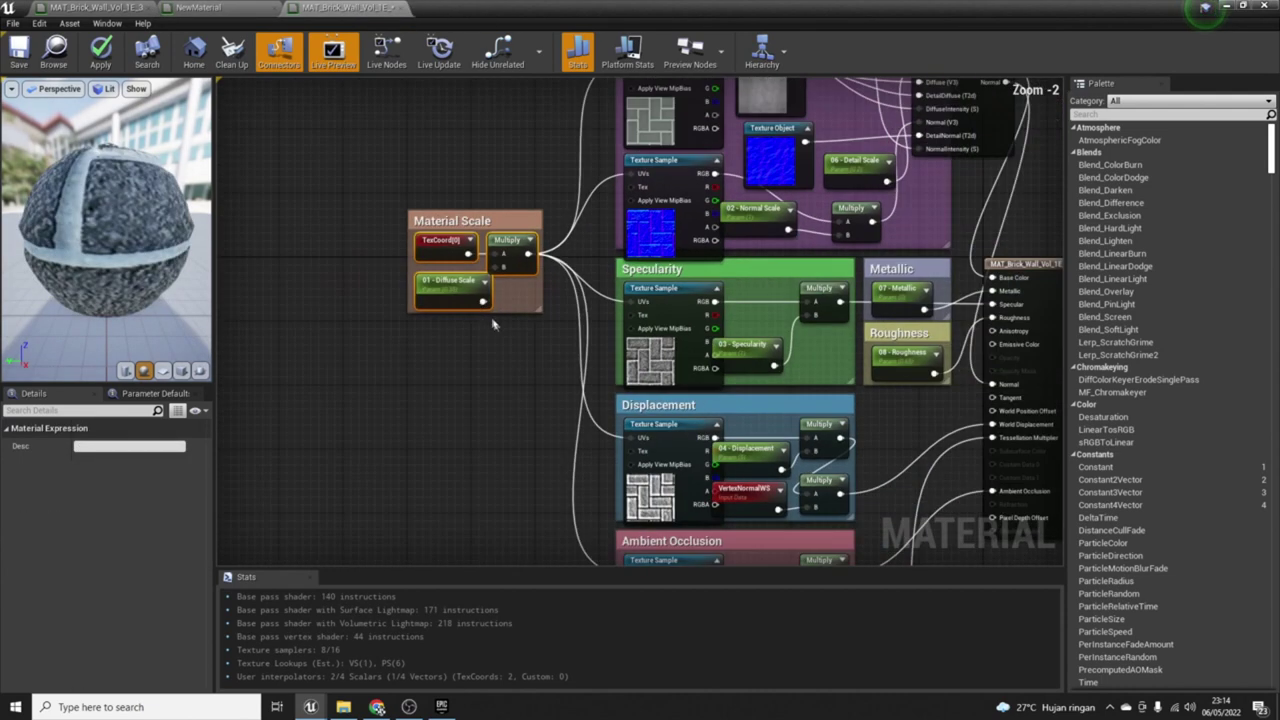
scroll(495, 325, "down", 1)
left_click(215, 6)
left_click_drag(624, 380, 766, 188)
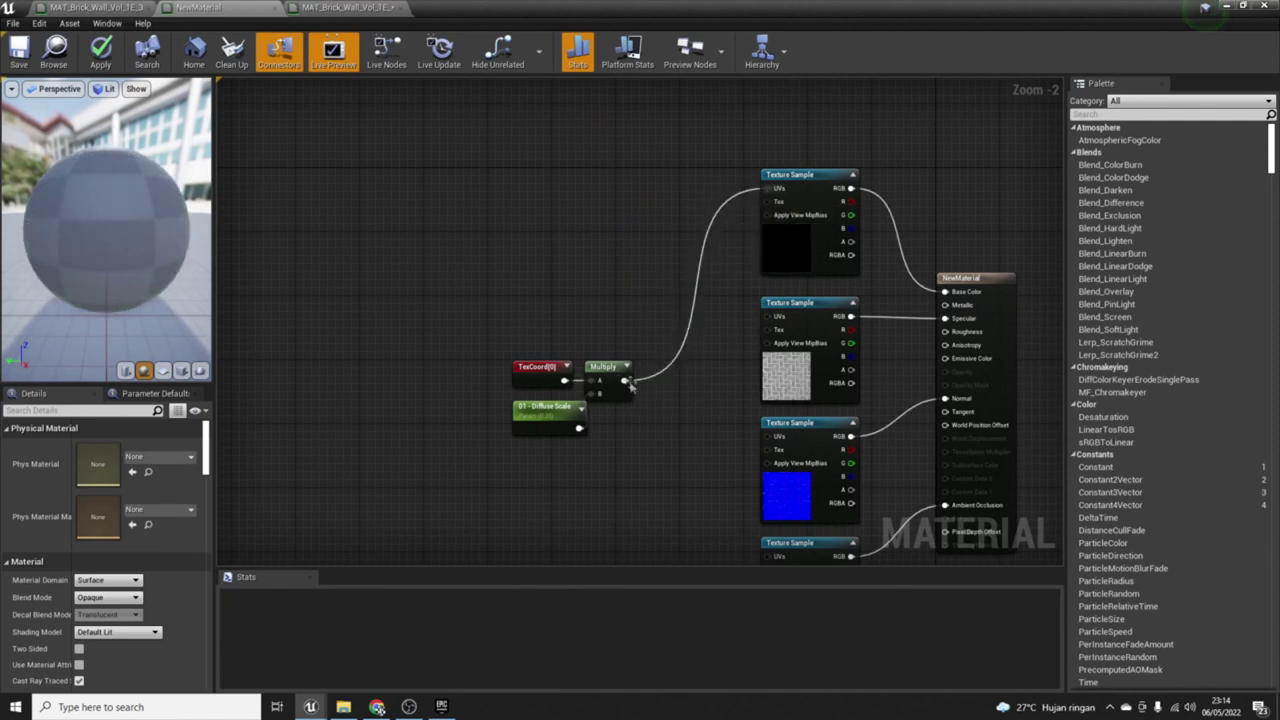
left_click_drag(624, 380, 766, 316)
Step: Feed Multiply into the UVs of the remaining lower texture samples
left_click_drag(624, 380, 764, 437)
right_click_drag(743, 457, 680, 175)
mouse_move(561, 97)
left_mouse_down()
mouse_move(693, 283)
mouse_move(704, 274)
left_mouse_up()
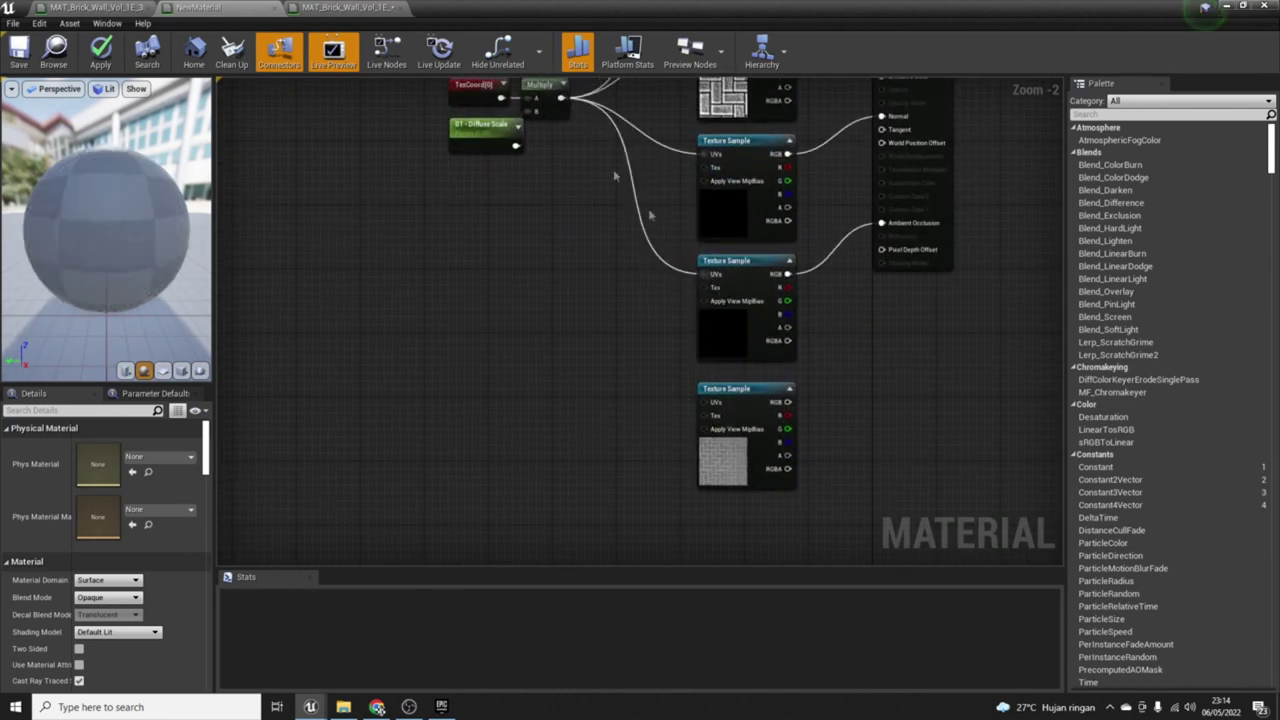
left_click_drag(562, 101, 704, 401)
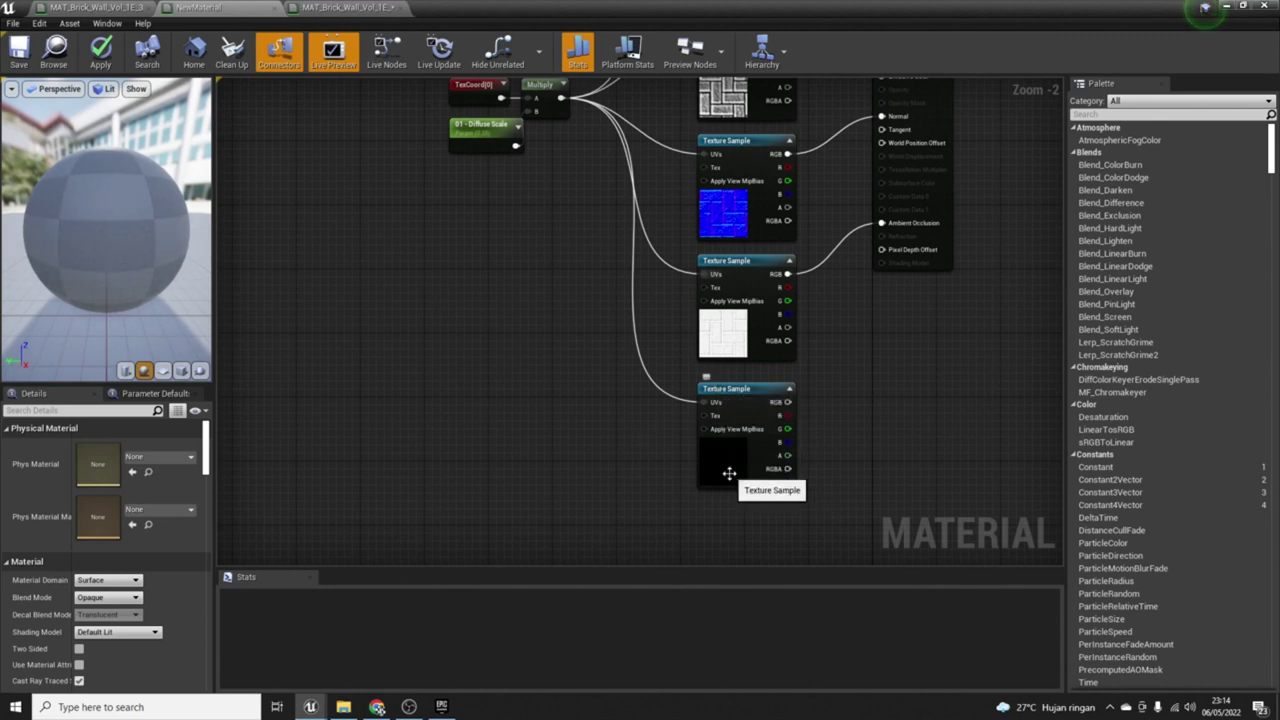
Step: Remove the Multiply connection from the bottom texture sample's UVs
left_click(743, 399)
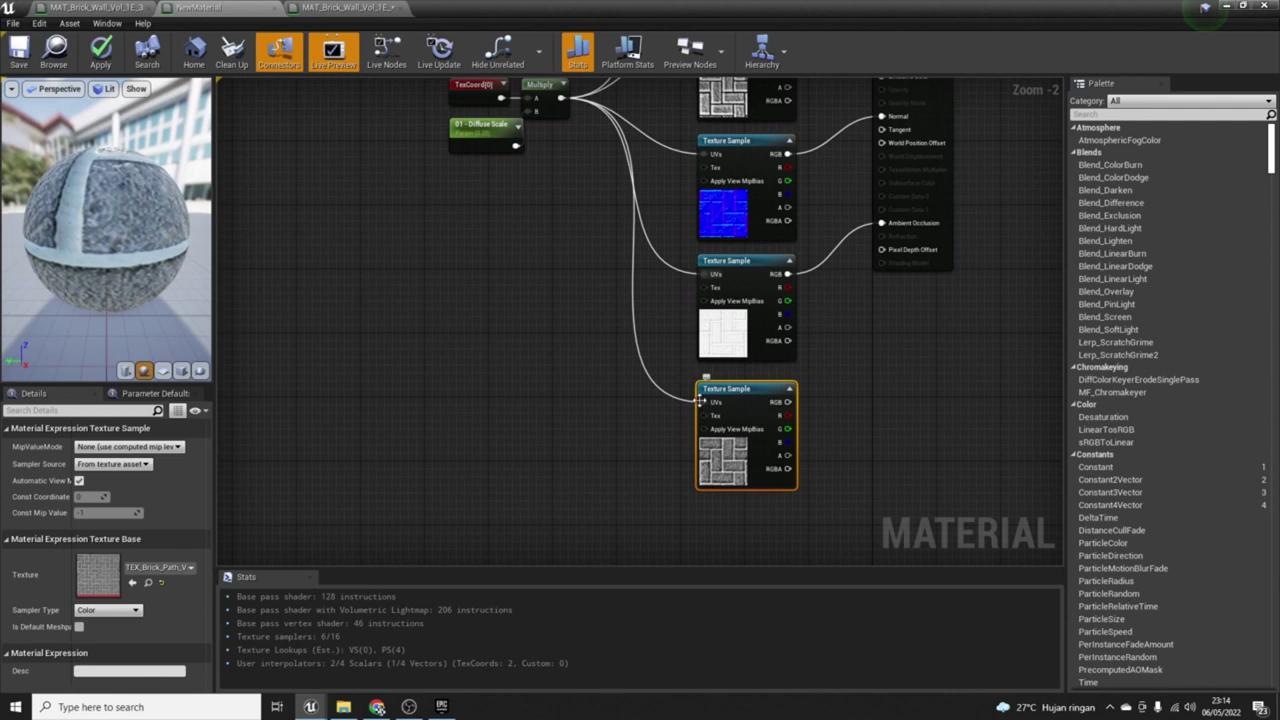
left_click_drag(700, 401, 658, 402, "ctrl")
left_click(921, 292)
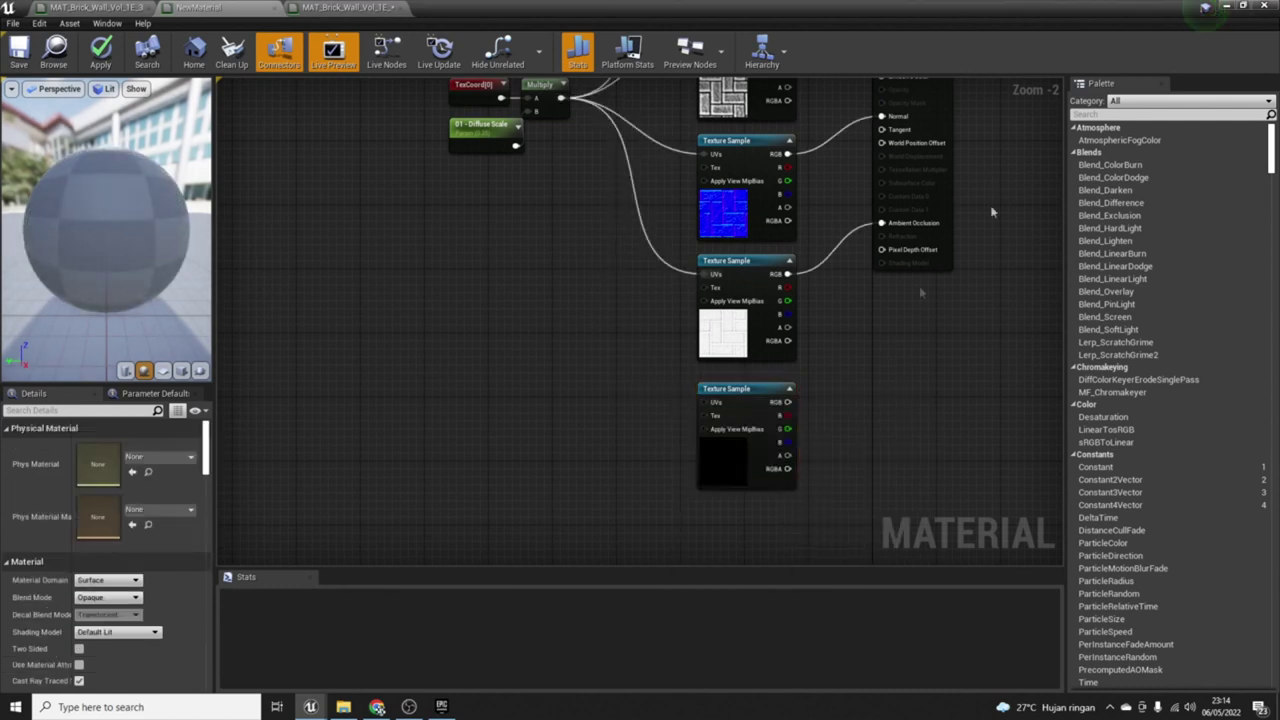
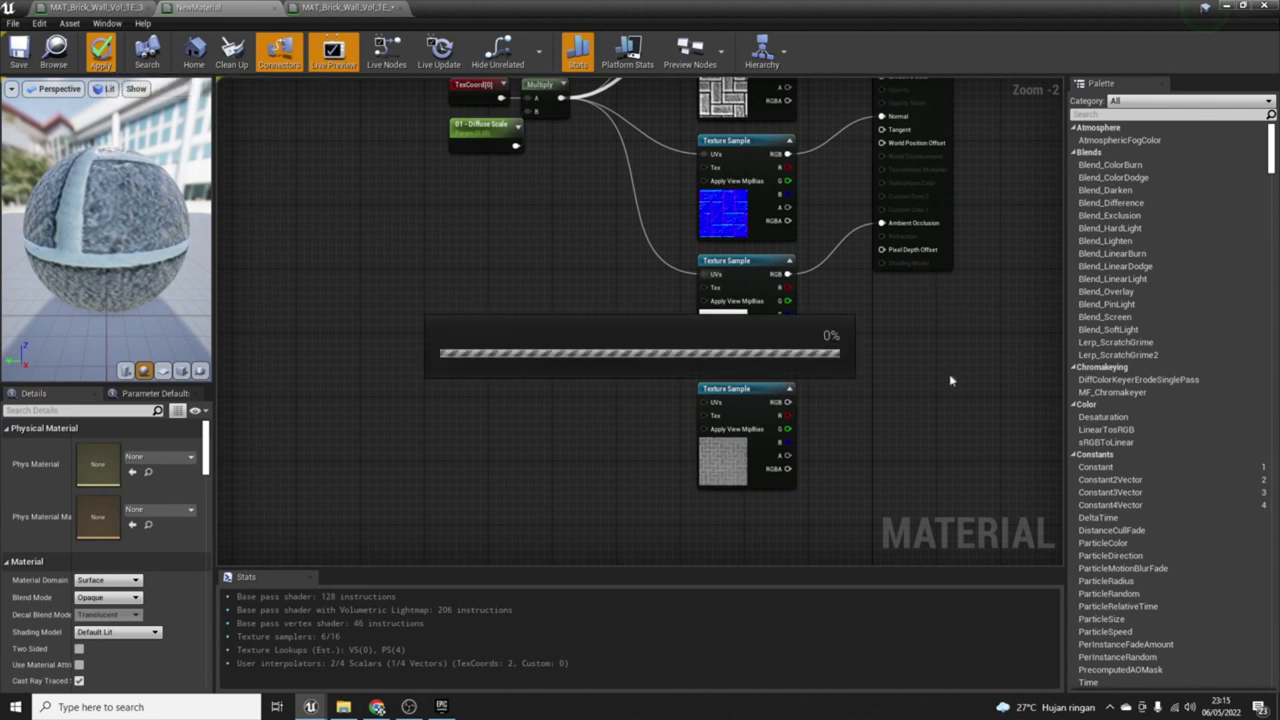
Step: Return to the level editor and open the Content > Tekstur materials folder beside the brick cube
left_click(1228, 7)
left_click(222, 490)
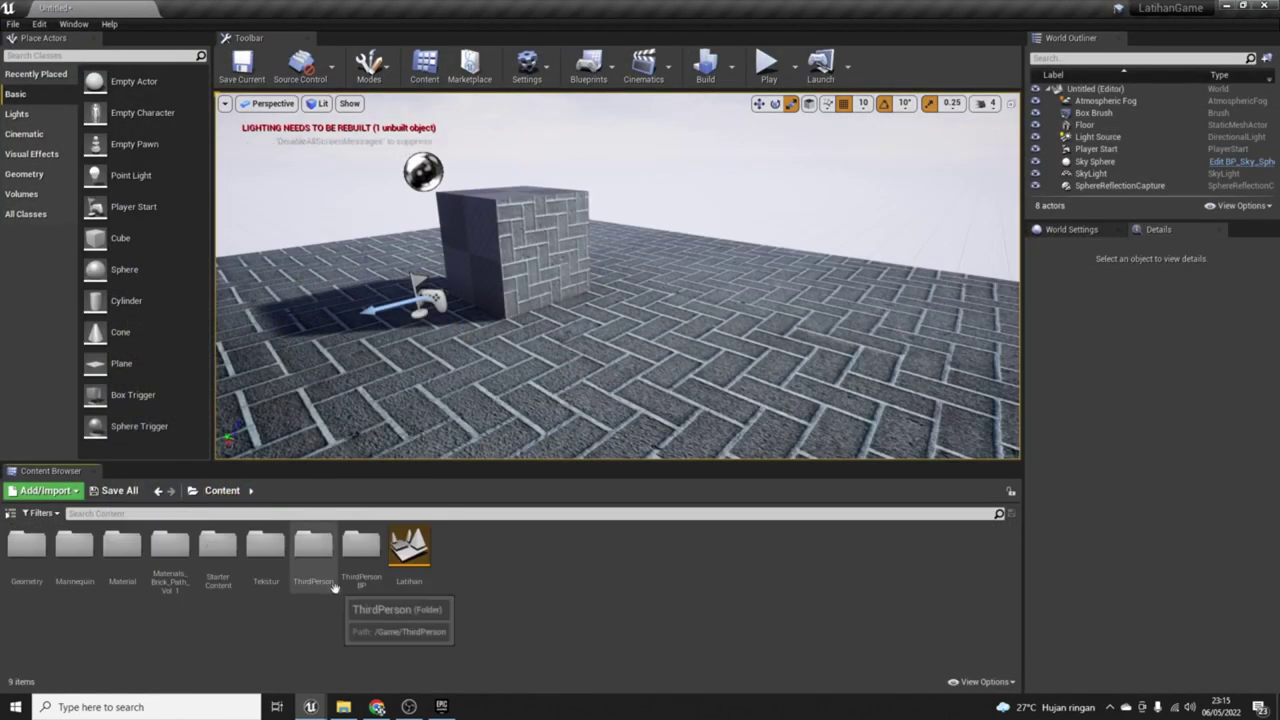
double_click(266, 548)
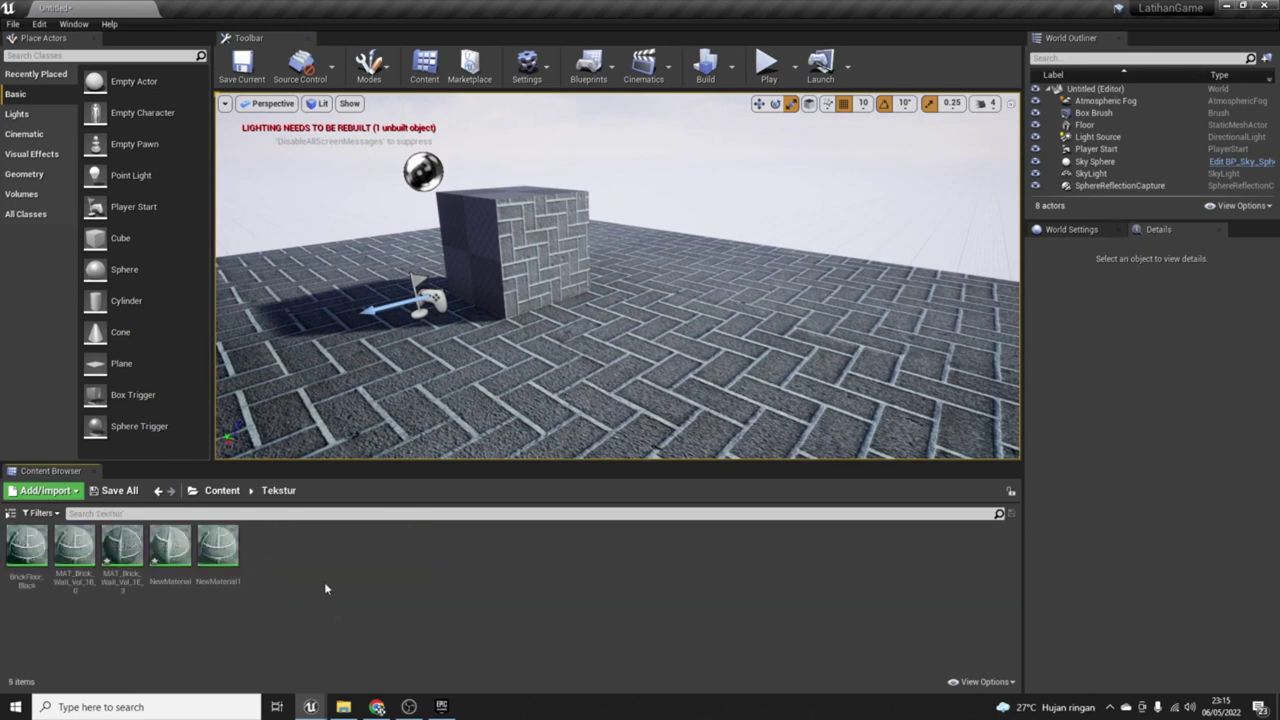
mouse_move(565, 306)
left_mouse_down()
mouse_move(600, 250)
mouse_move(540, 290)
left_mouse_up()
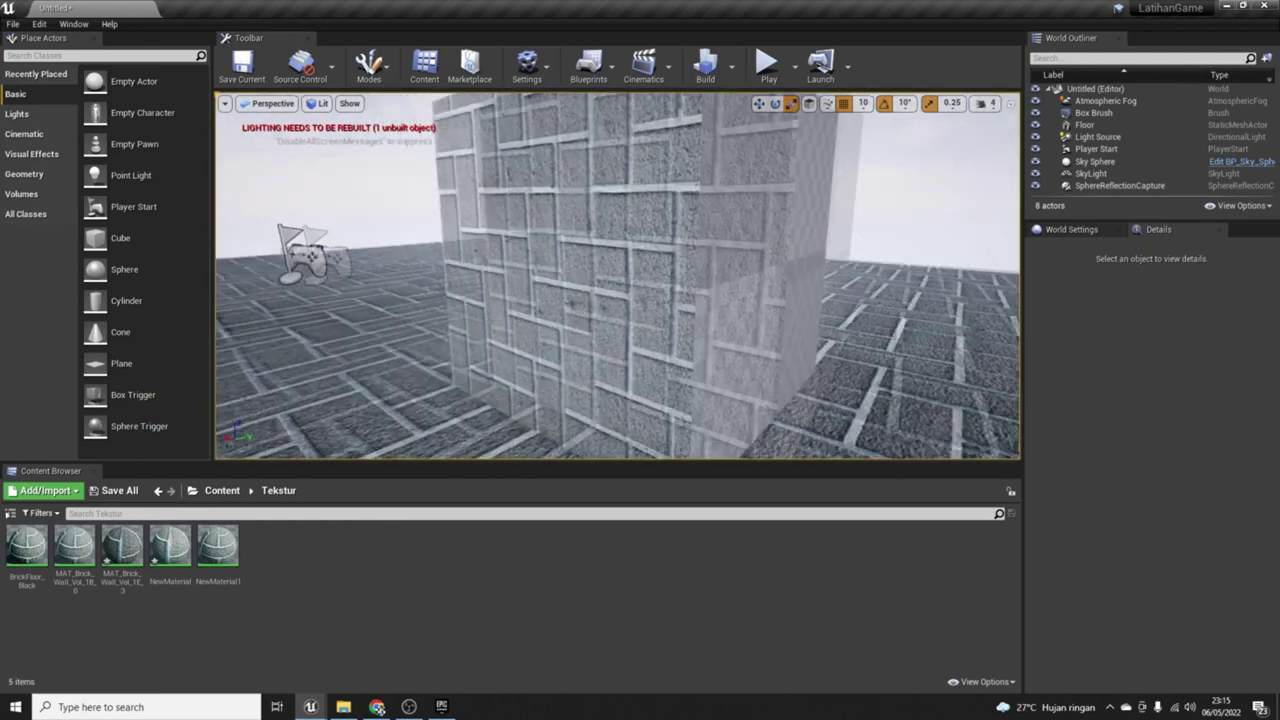
mouse_move(540, 290)
left_mouse_down()
mouse_move(520, 300)
mouse_move(583, 316)
left_mouse_up()
left_click(40, 175)
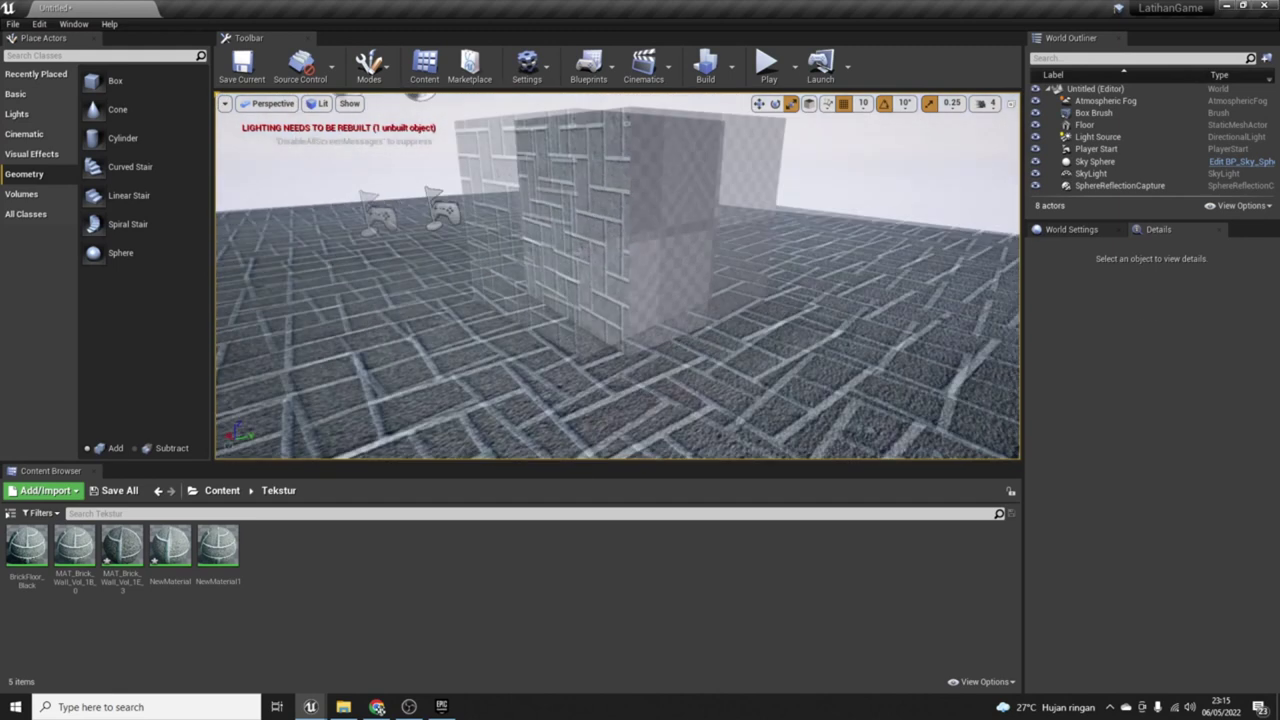
Step: Rename the NewMaterial asset to Jalan
right_click(182, 555)
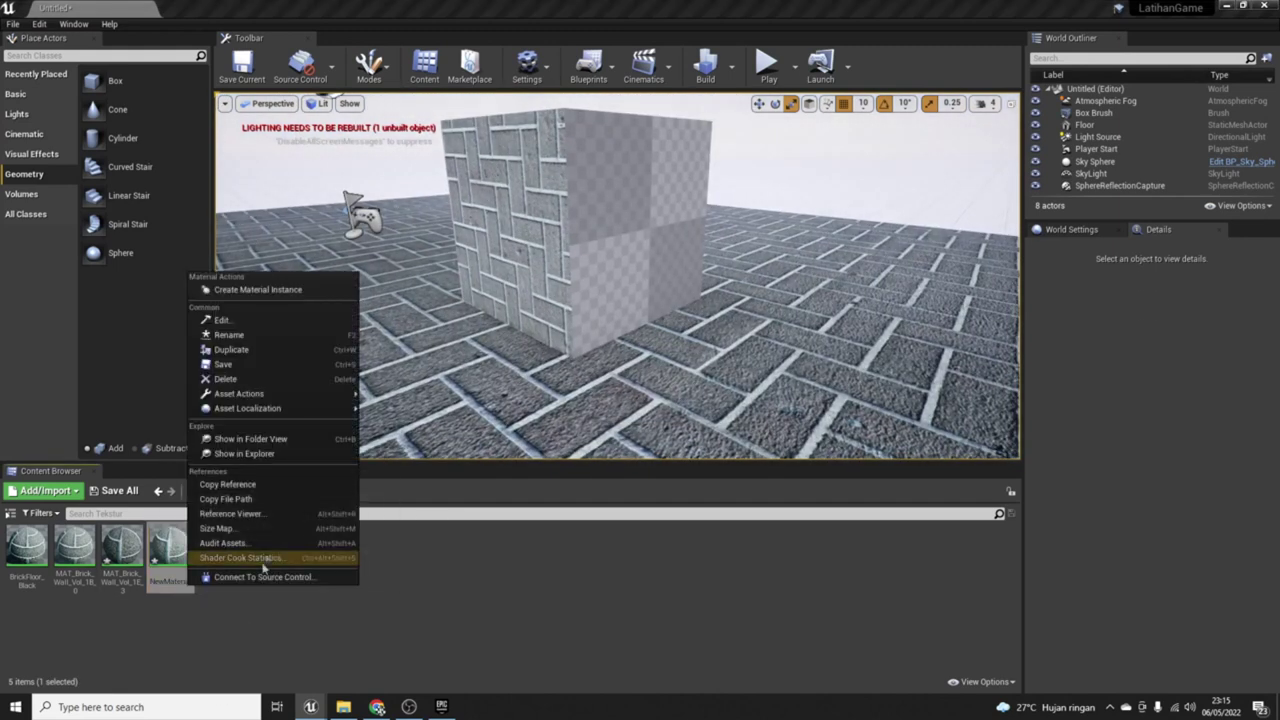
left_click(262, 341)
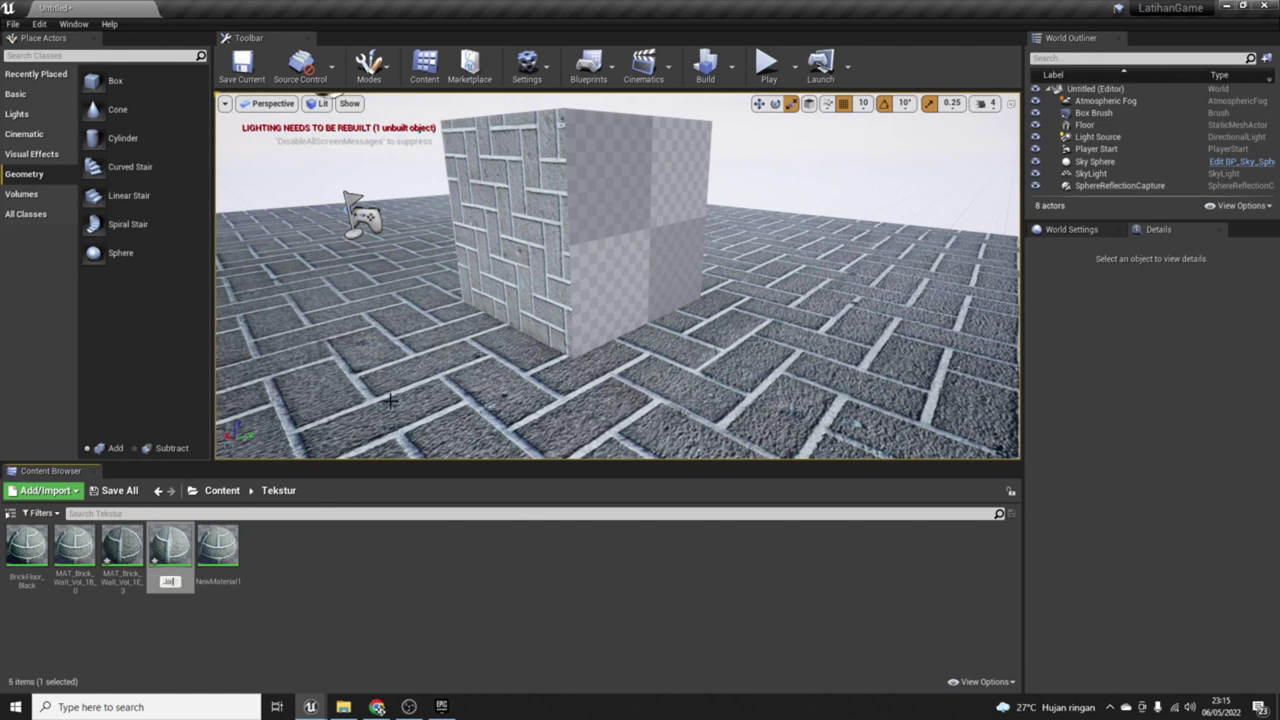
type("Jalan")
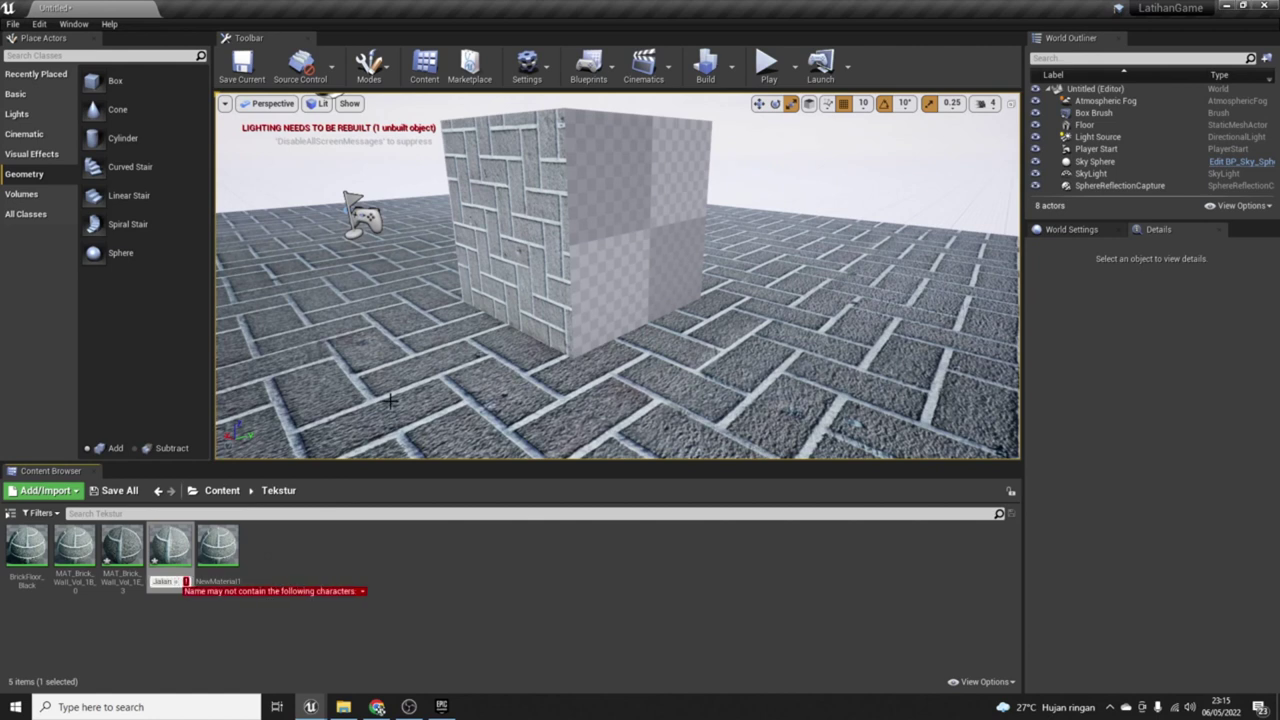
key("Return")
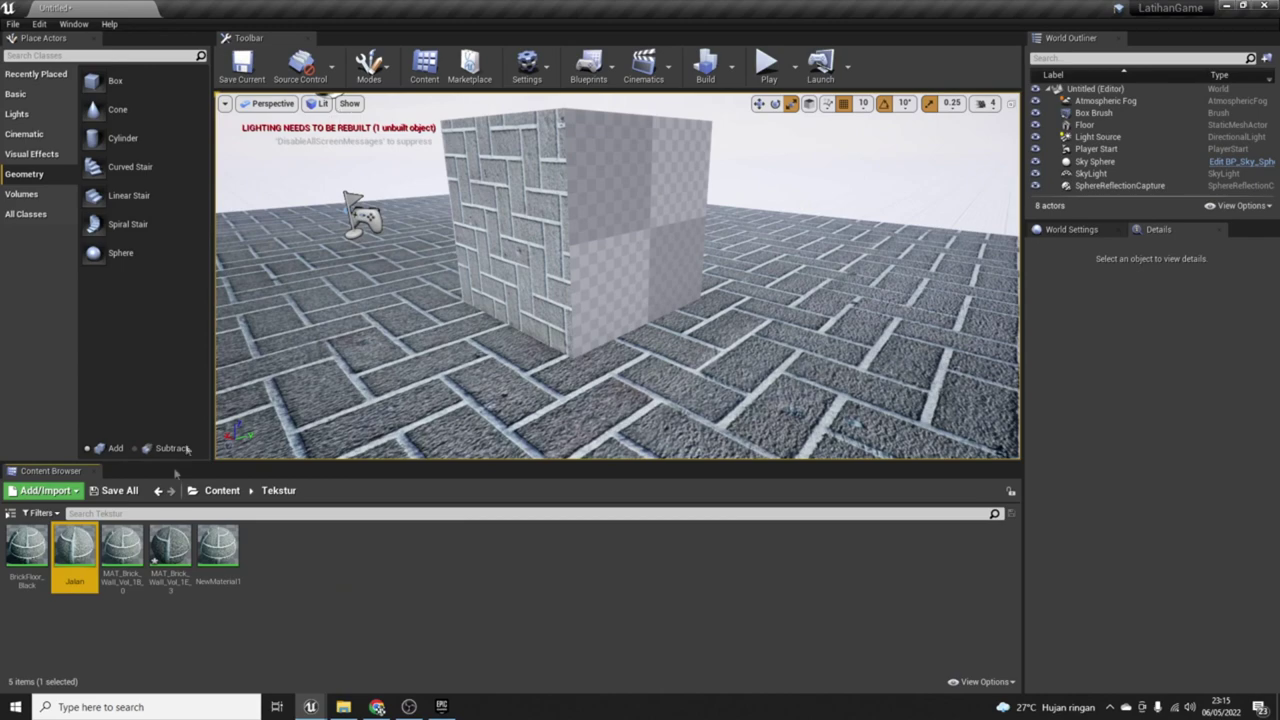
Step: Drop the Jalan material onto the cube so its faces show bricks
left_click_drag(74, 550, 560, 230)
mouse_move(560, 230)
right_mouse_down()
mouse_move(400, 232)
mouse_move(520, 300)
right_mouse_up()
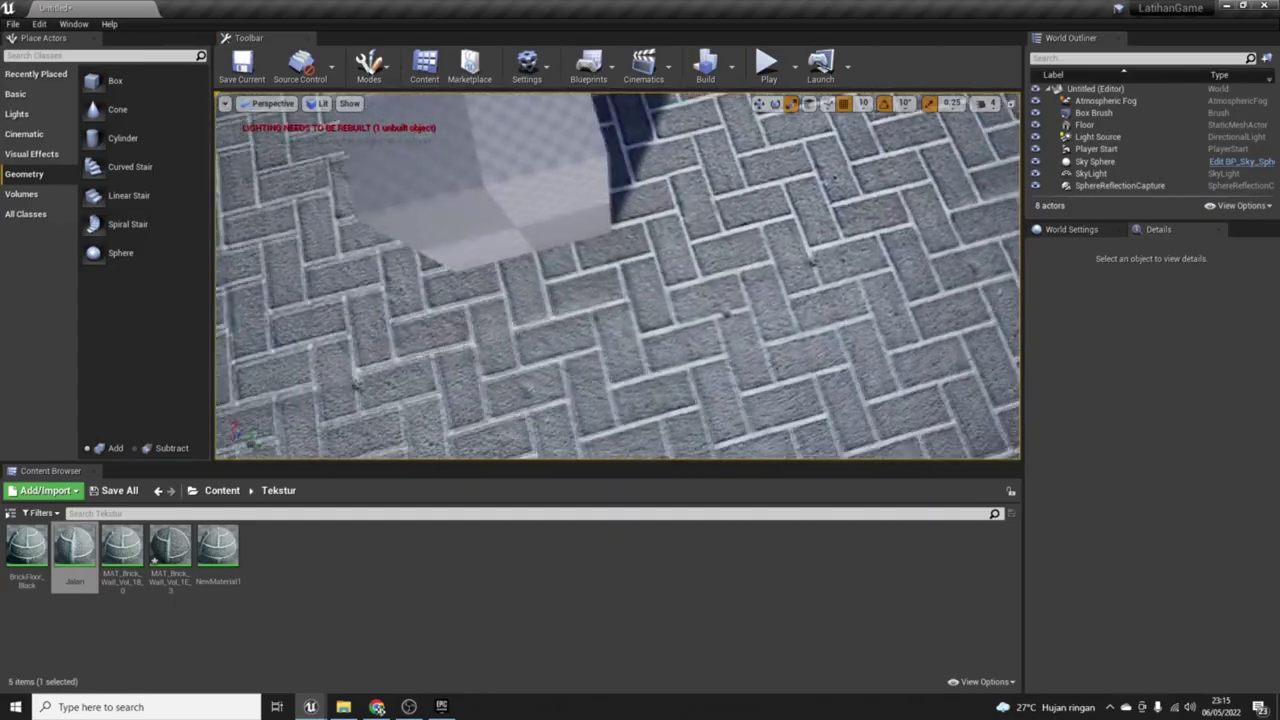
right_click_drag(520, 300, 540, 290)
left_click_drag(74, 550, 472, 338)
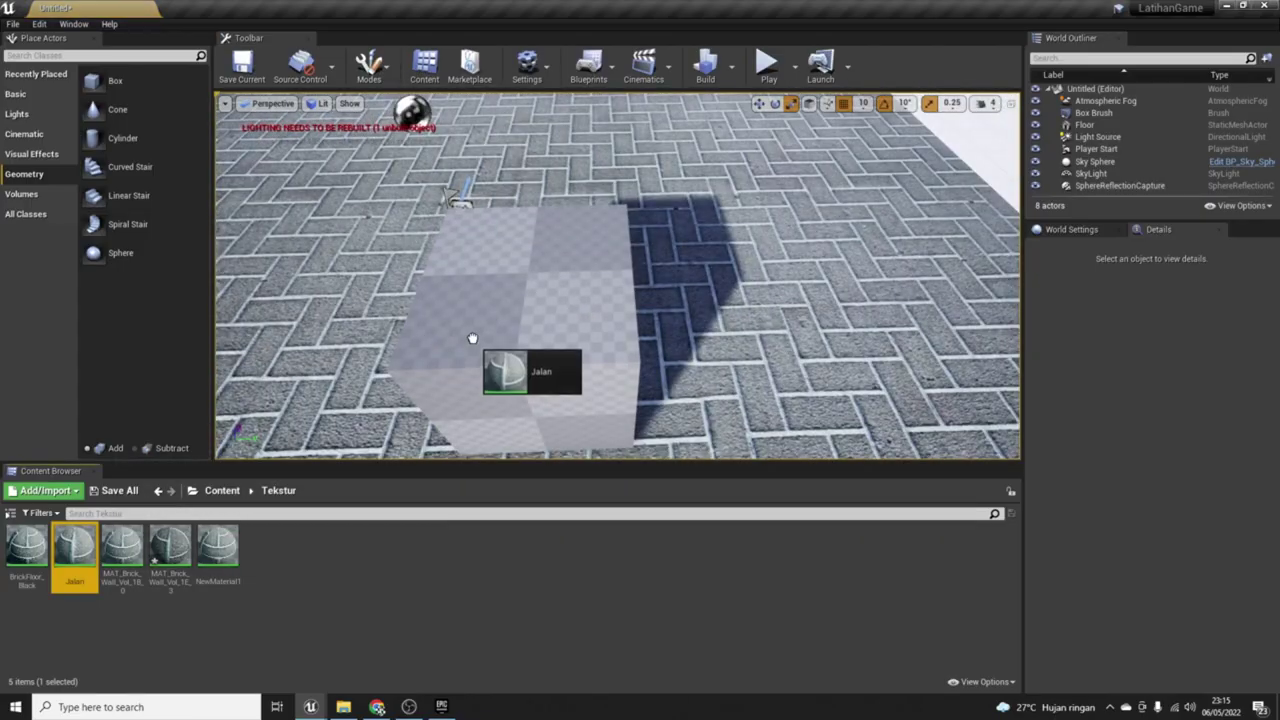
mouse_move(472, 338)
right_mouse_down()
mouse_move(520, 320)
mouse_move(490, 330)
right_mouse_up()
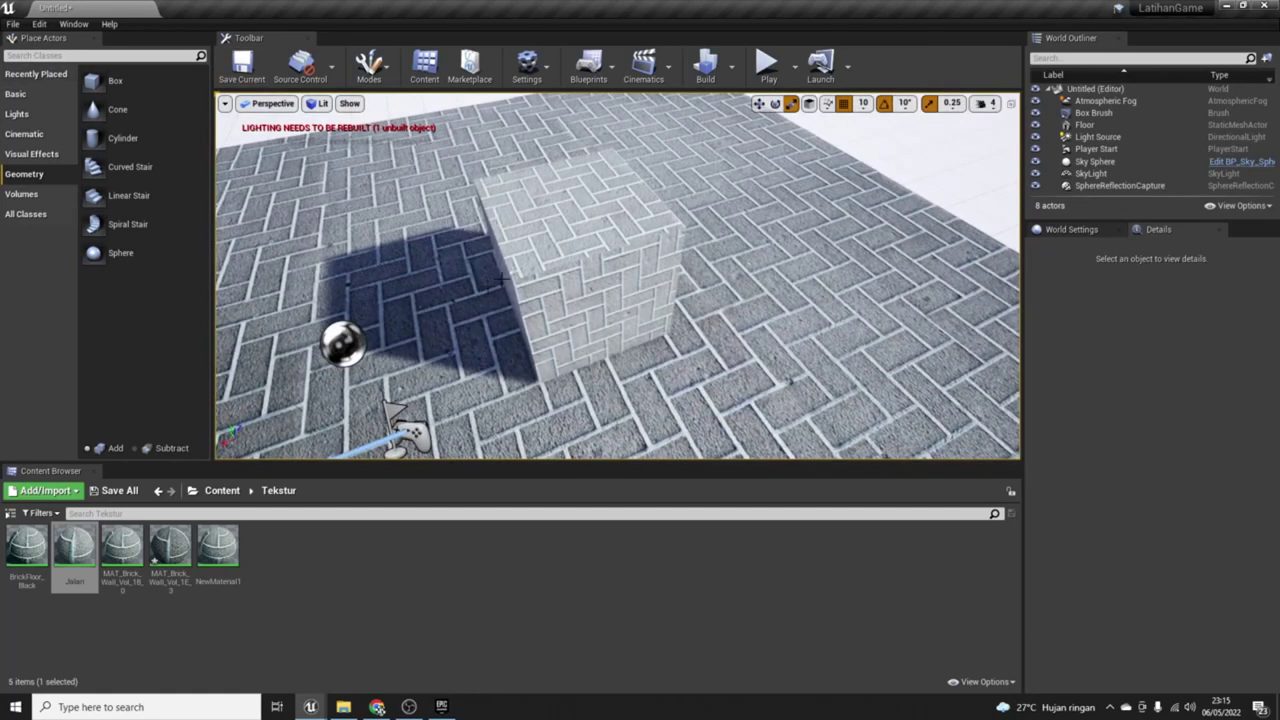
Step: Select the box brush and flatten it to 50 units tall in Brush Settings
left_click(502, 280)
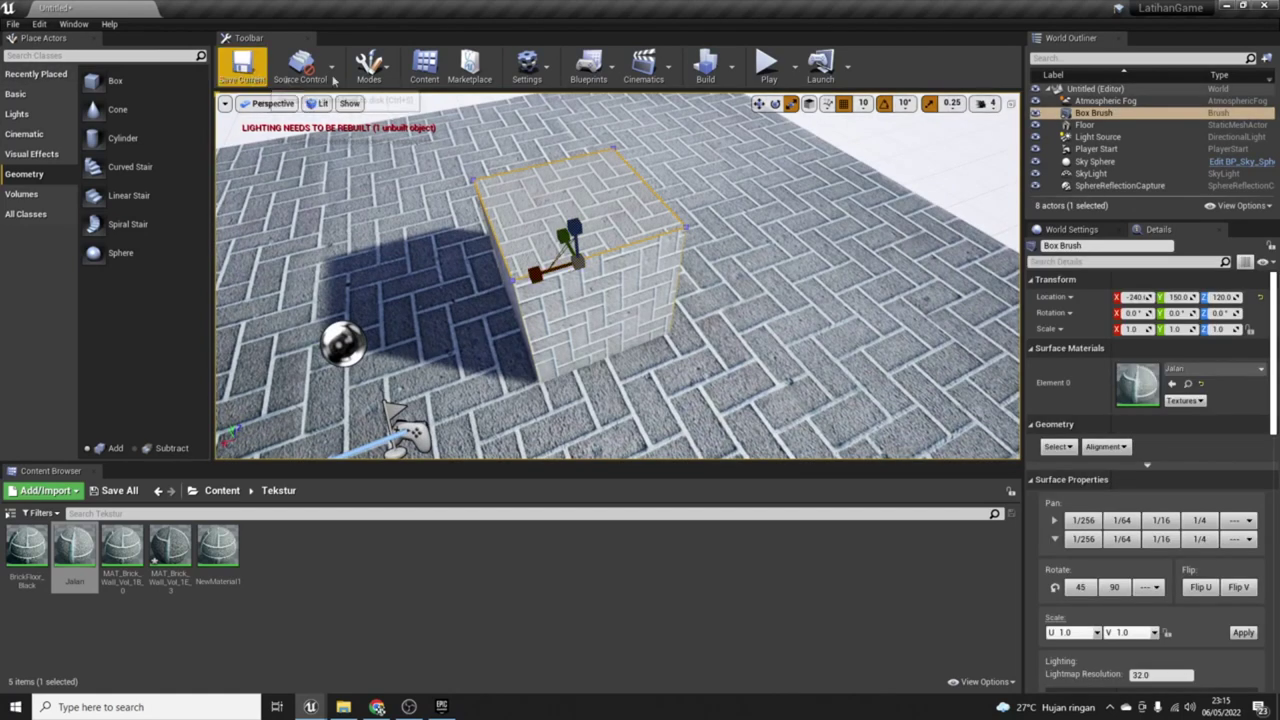
left_click(370, 66)
left_click(598, 270)
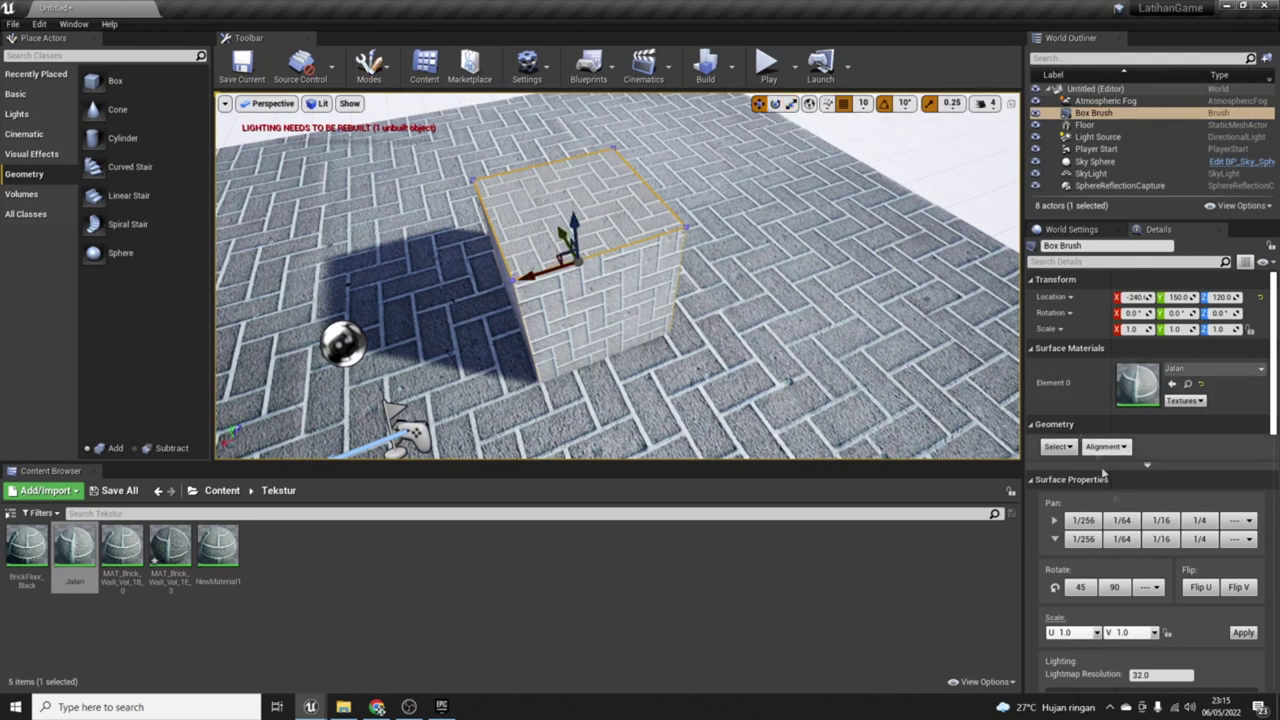
scroll(1205, 550, "down", 3)
scroll(1205, 550, "down", 2)
scroll(1205, 550, "down", 2)
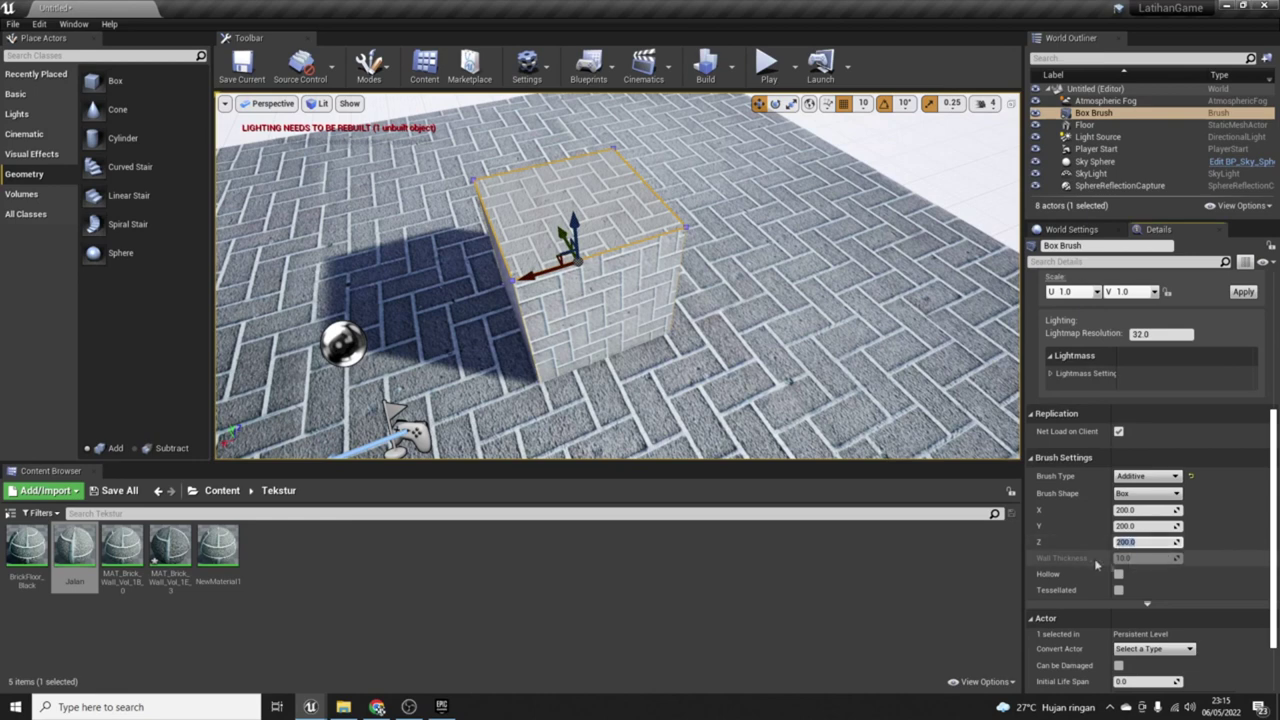
type("50")
key("Return")
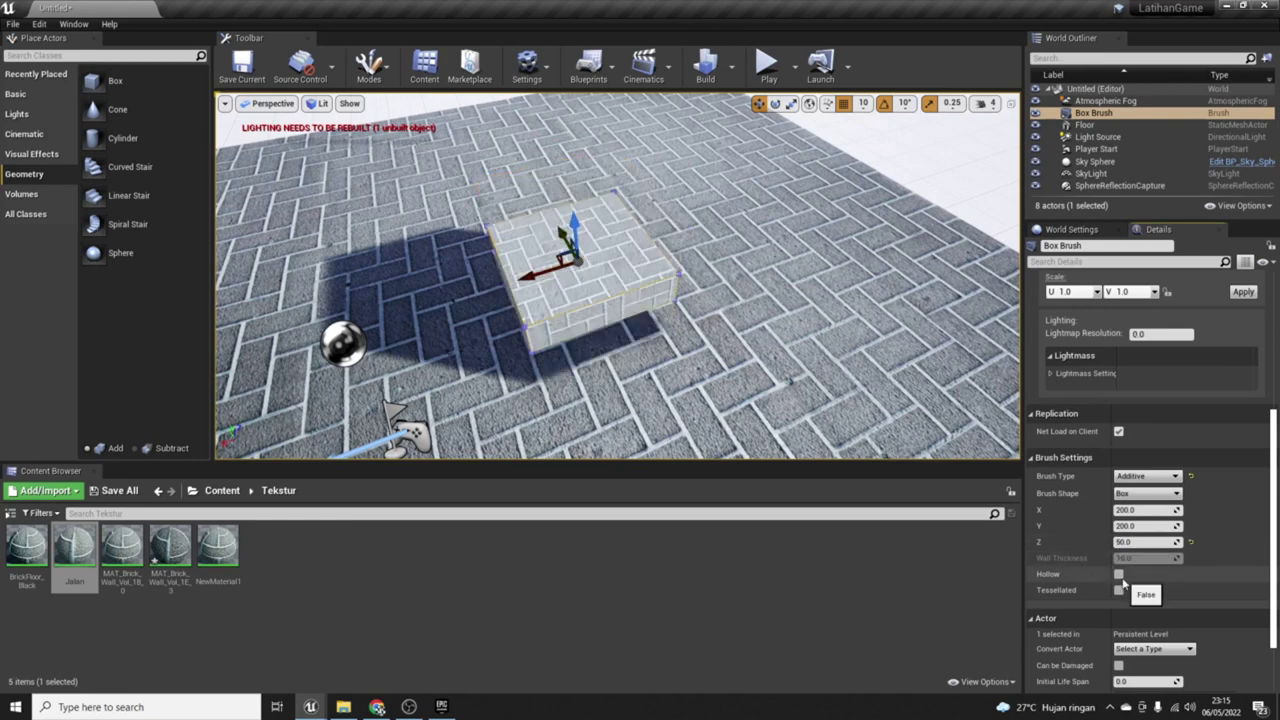
left_click_drag(857, 383, 857, 300)
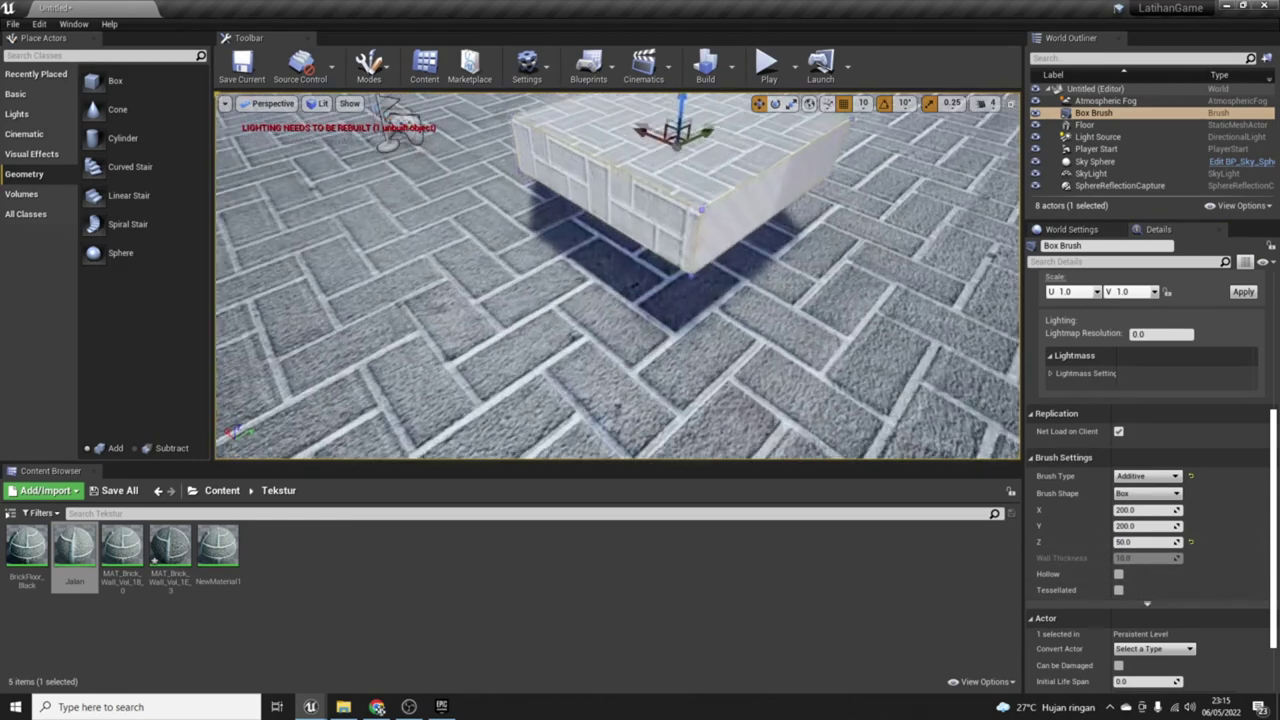
right_click_drag(913, 400, 913, 400)
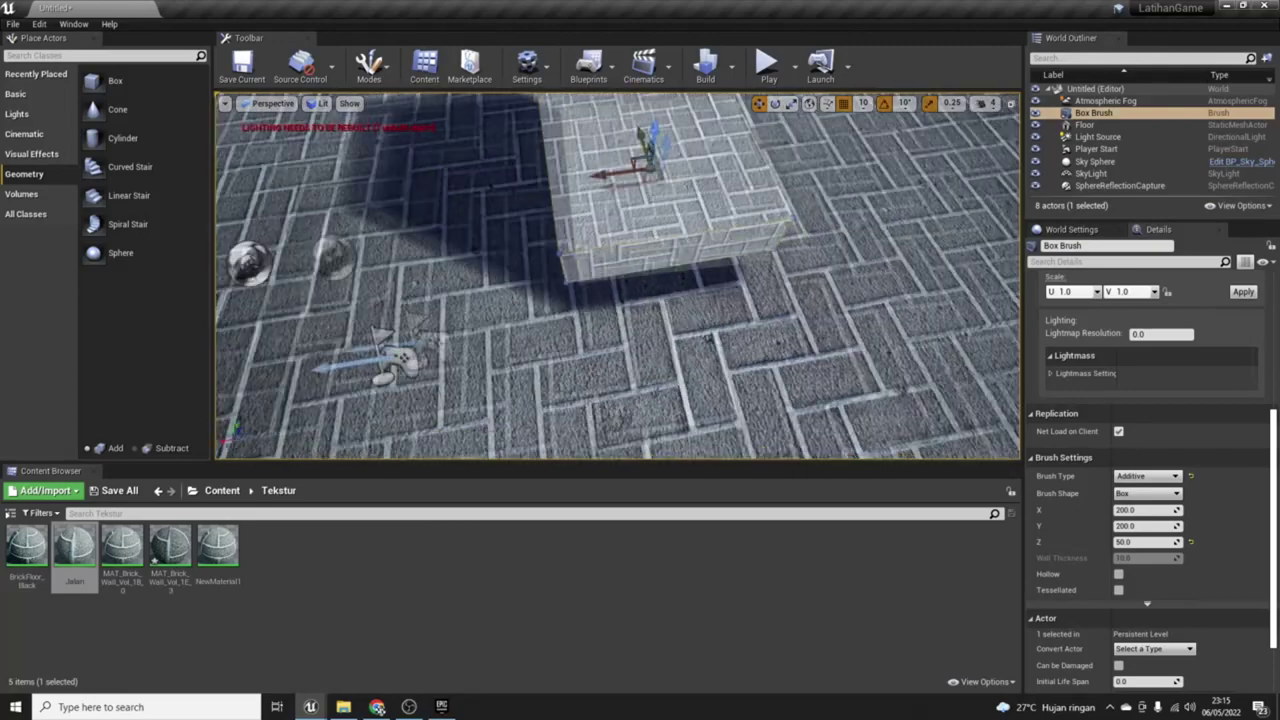
Step: Lower the slab height to 20 and lengthen it to 500 units
left_click(1140, 541)
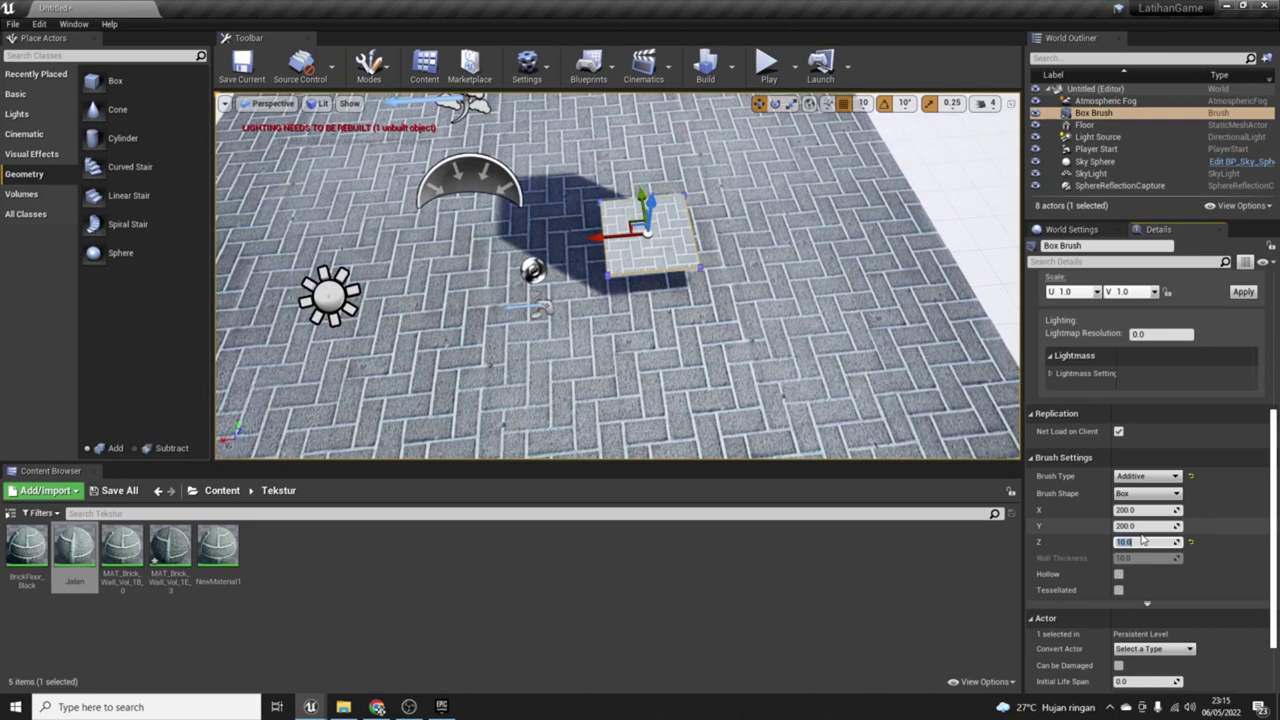
type("20")
right_click_drag(787, 360, 787, 330)
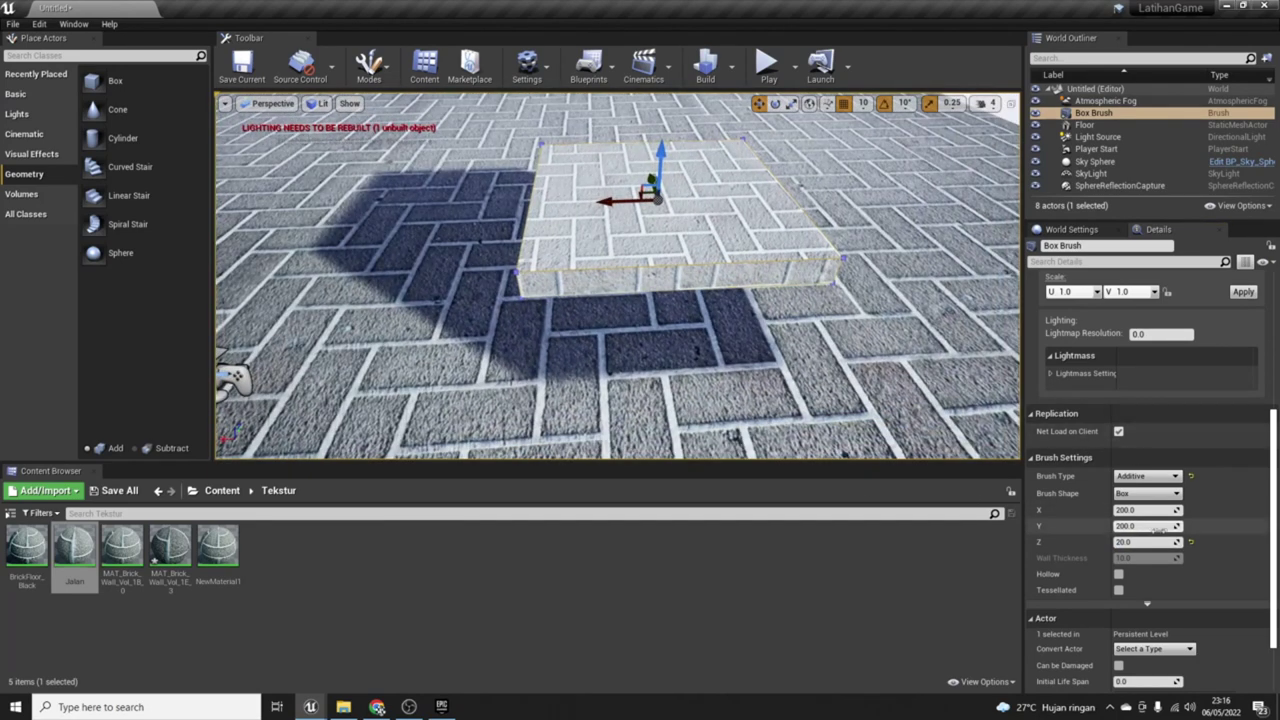
type("500")
key("Tab")
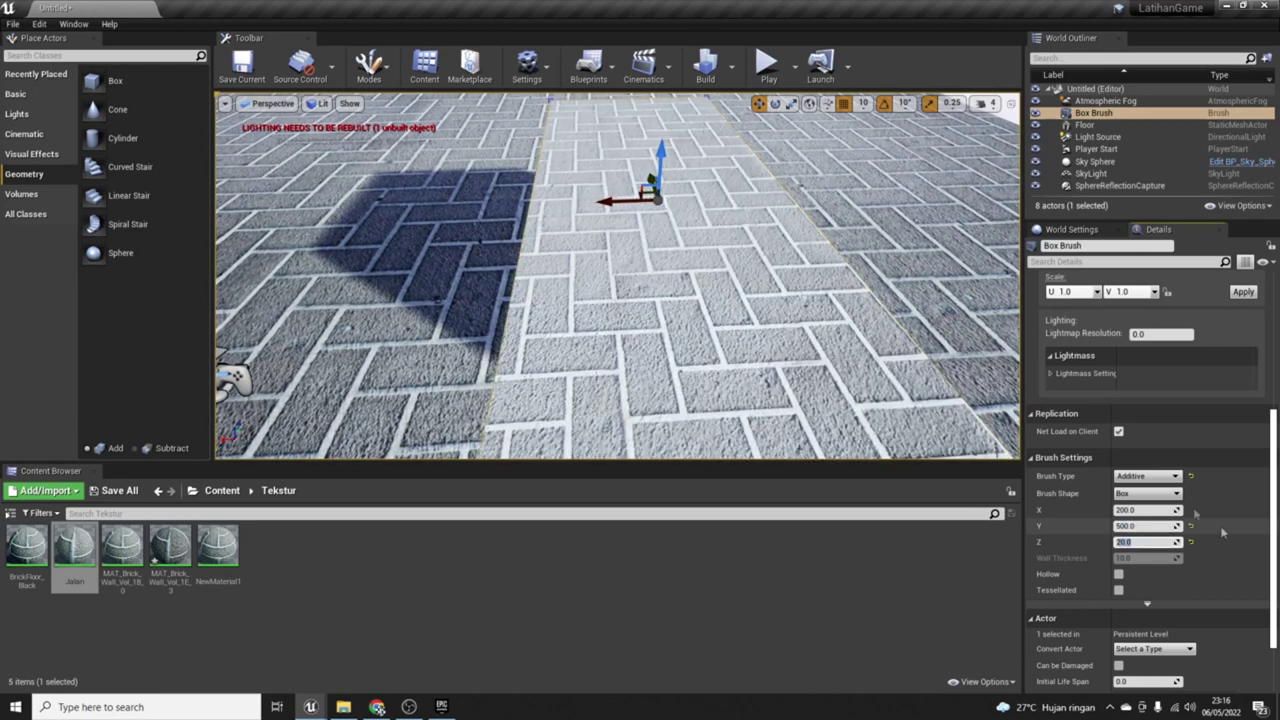
right_click_drag(820, 397, 820, 397)
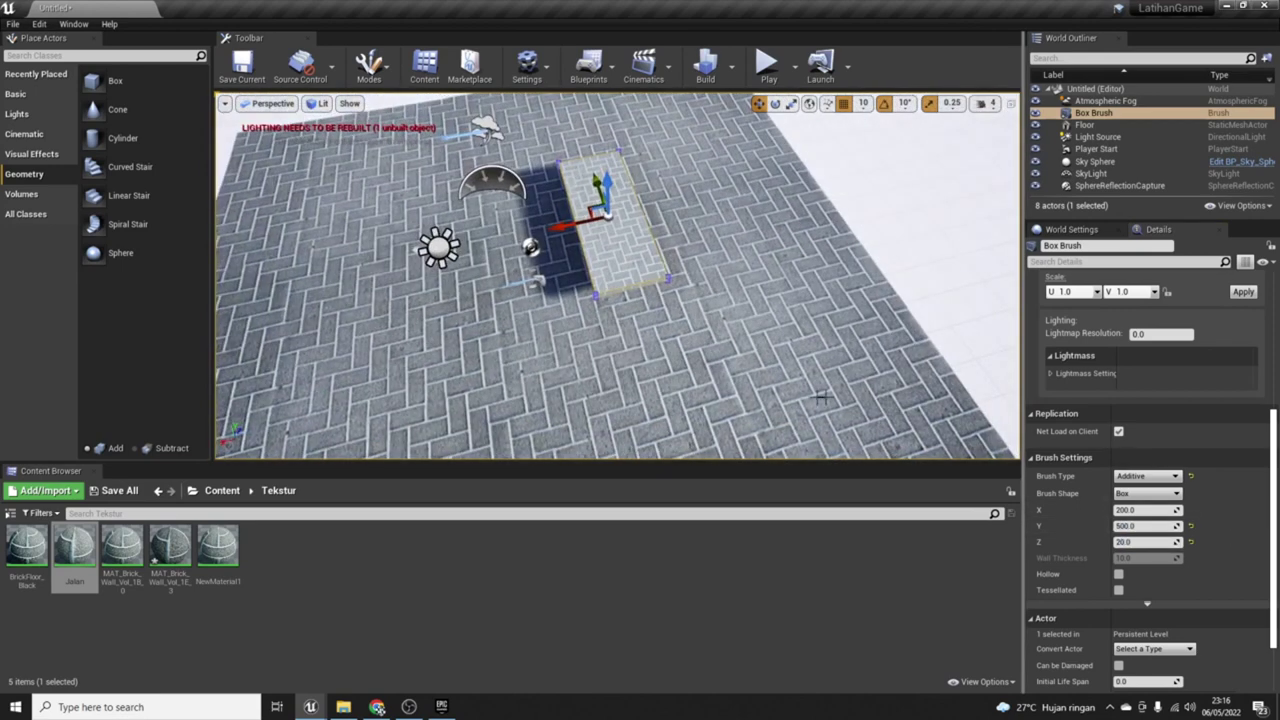
left_click(816, 397)
scroll(1150, 450, "up", 5)
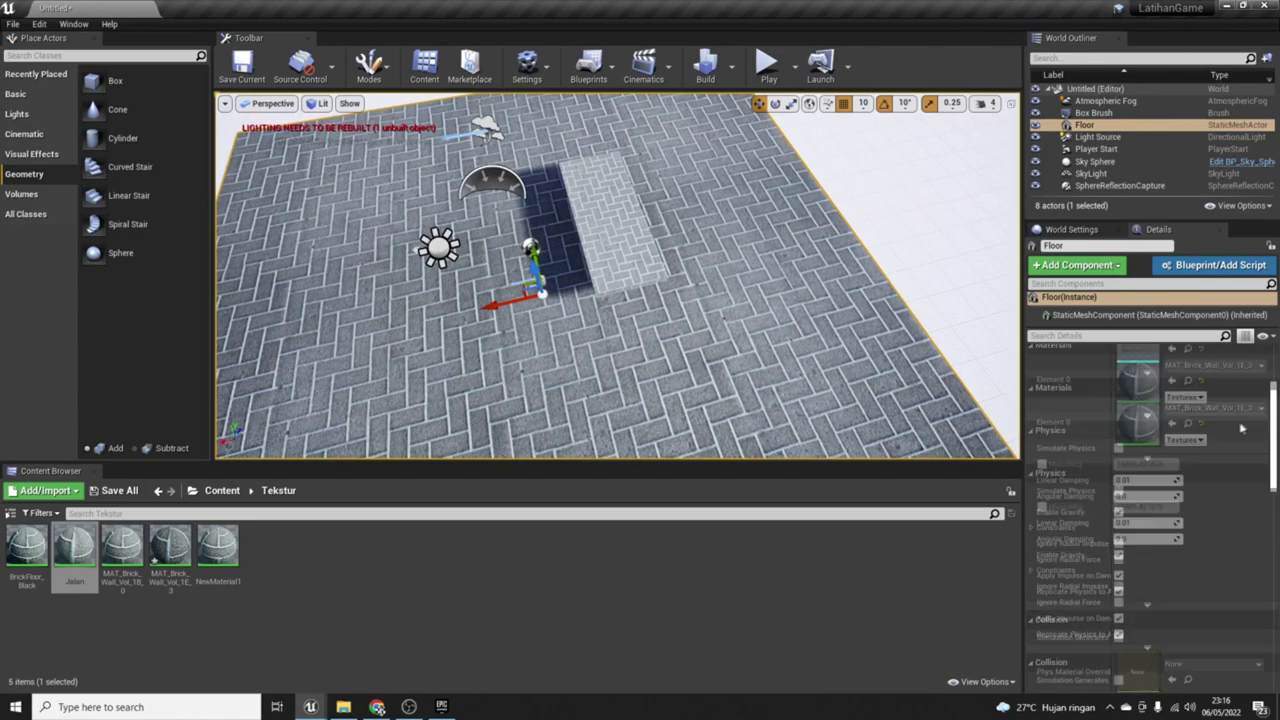
Step: Frame the Floor mesh and scale it to 0.5 along X and Z
right_click_drag(760, 330, 760, 330)
right_click_drag(617, 276, 617, 276)
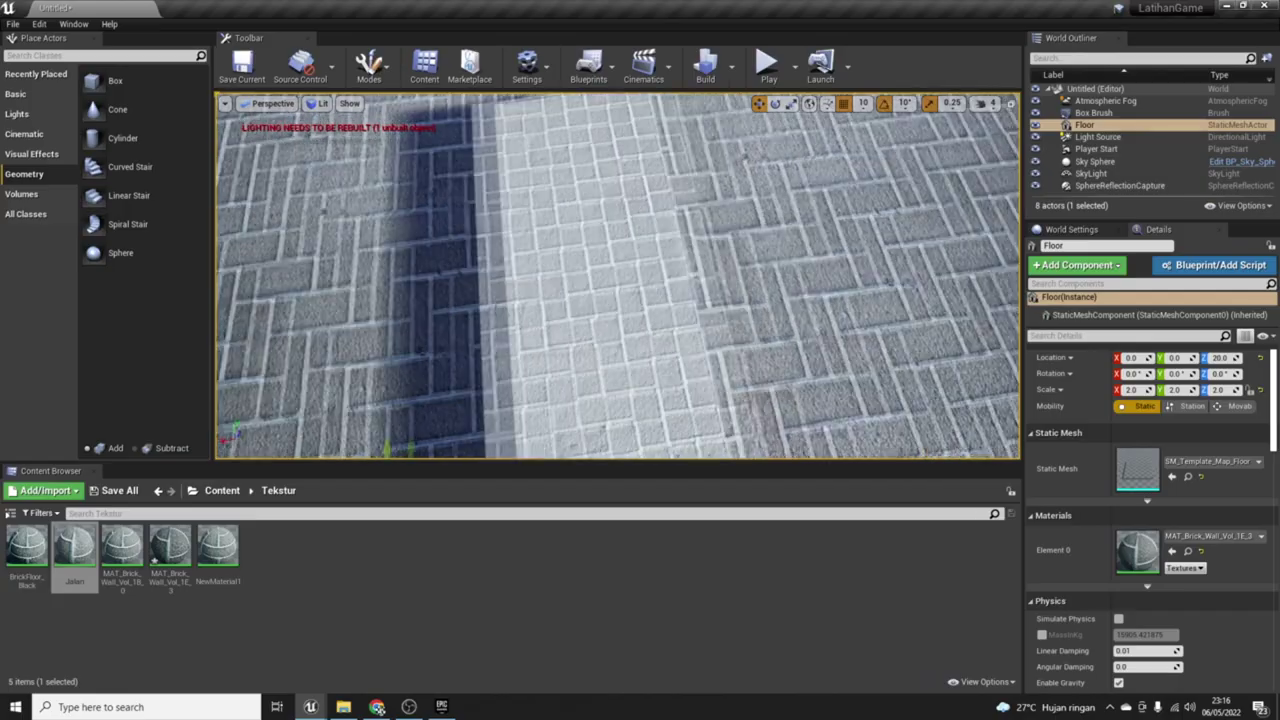
right_click_drag(686, 318, 686, 318)
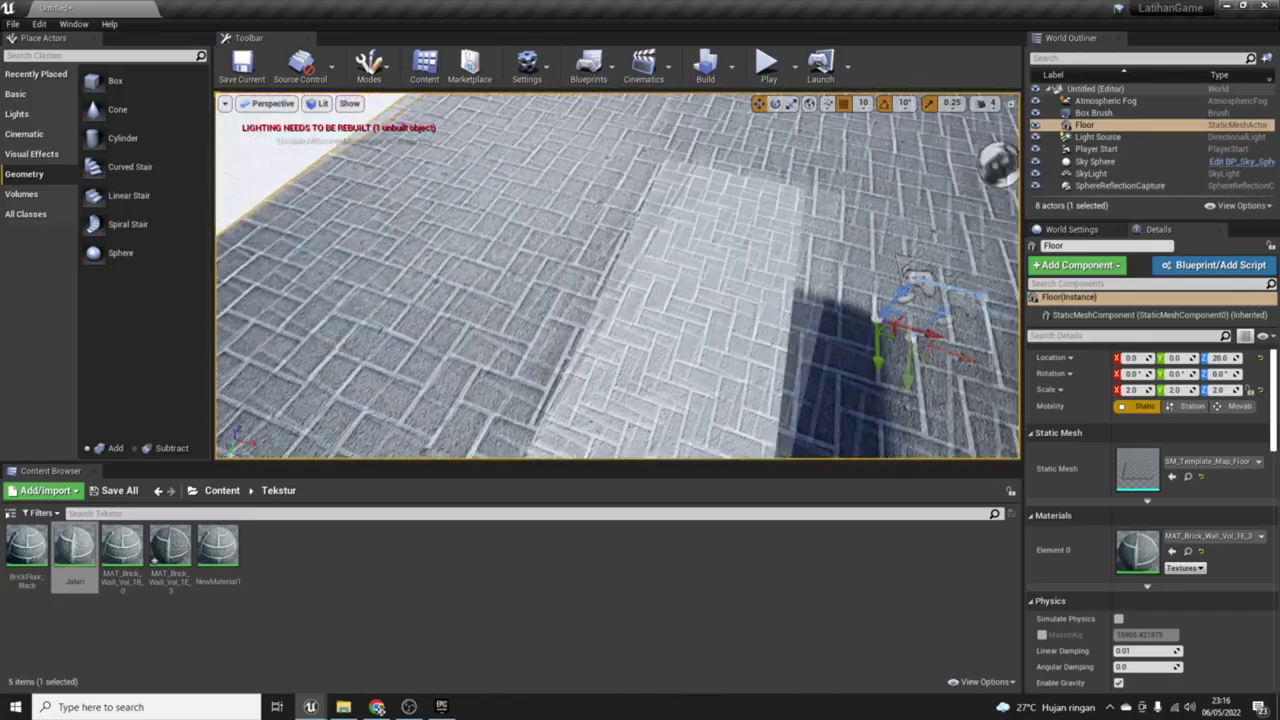
key("f")
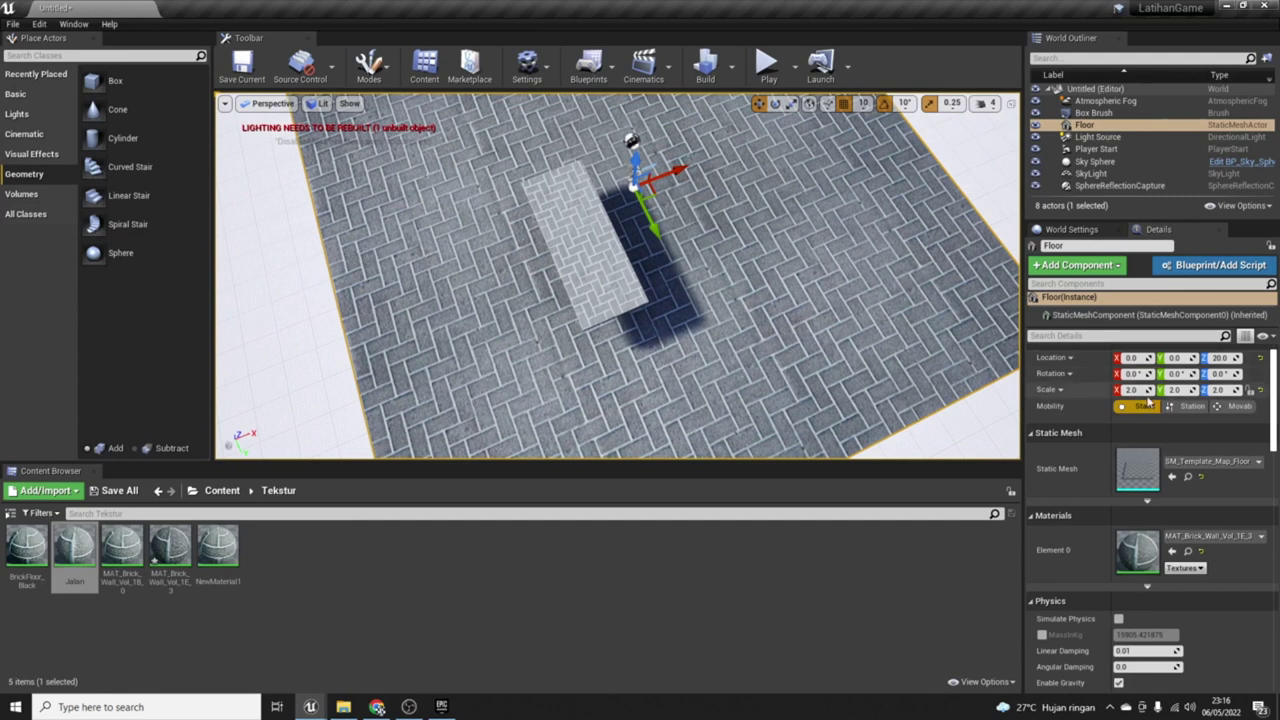
type("0.5")
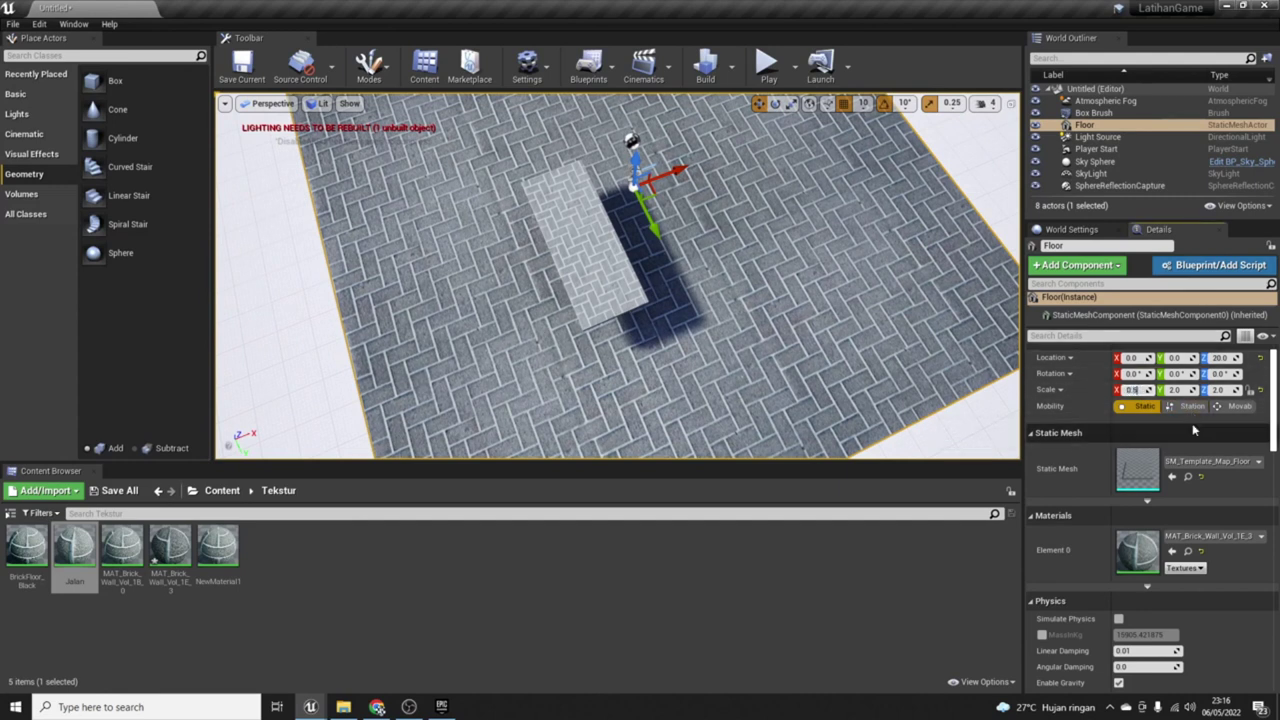
key("Tab")
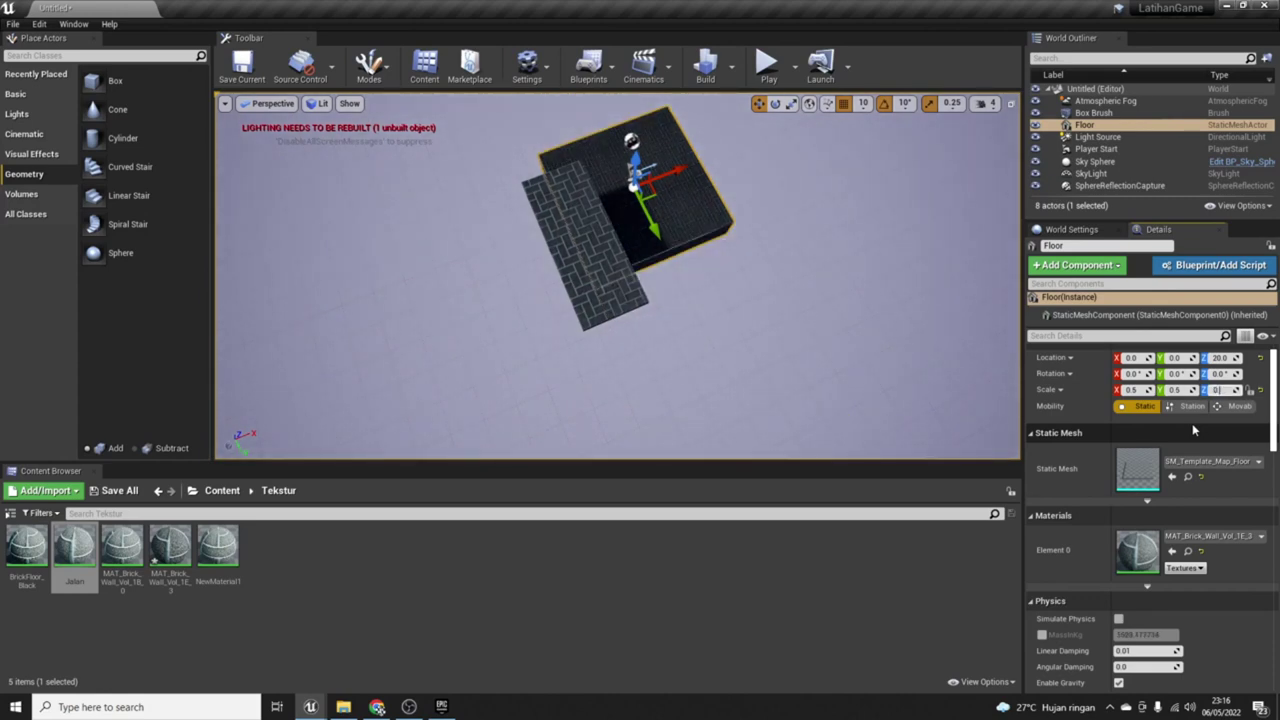
key("Return")
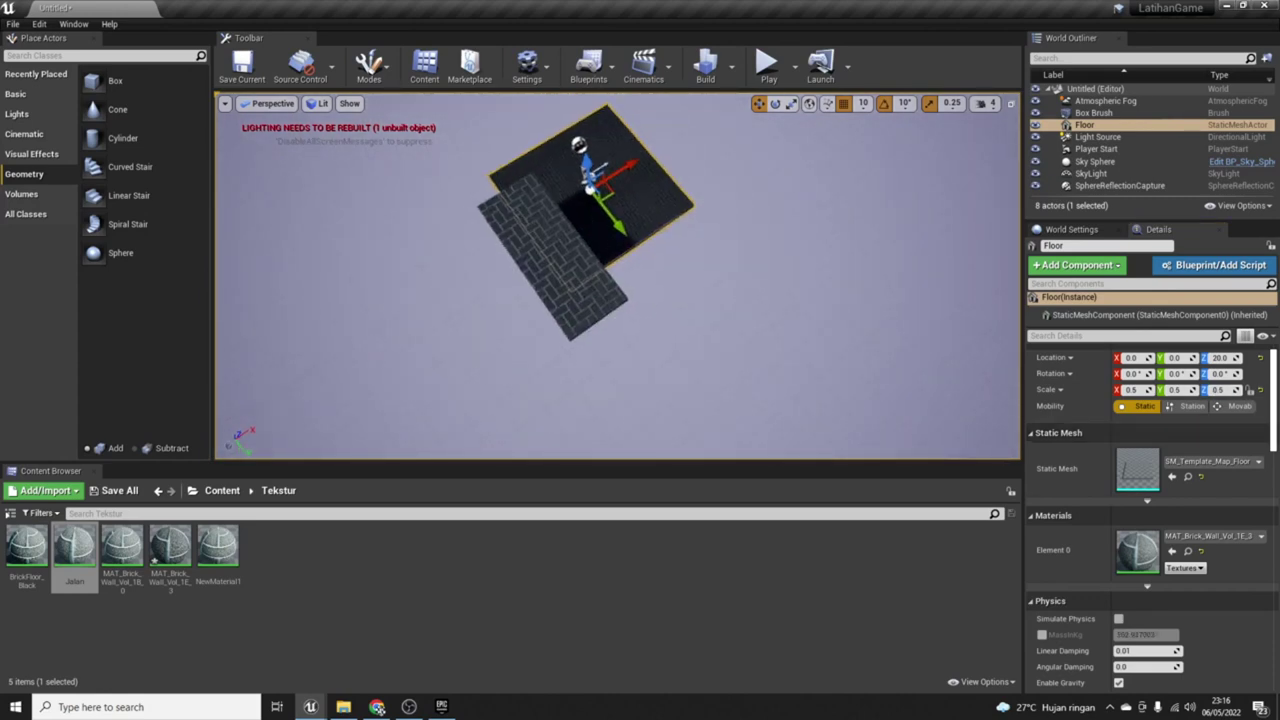
Step: Select the box-brush floor carrying the Jalan brick material
right_click_drag(617, 276, 660, 300)
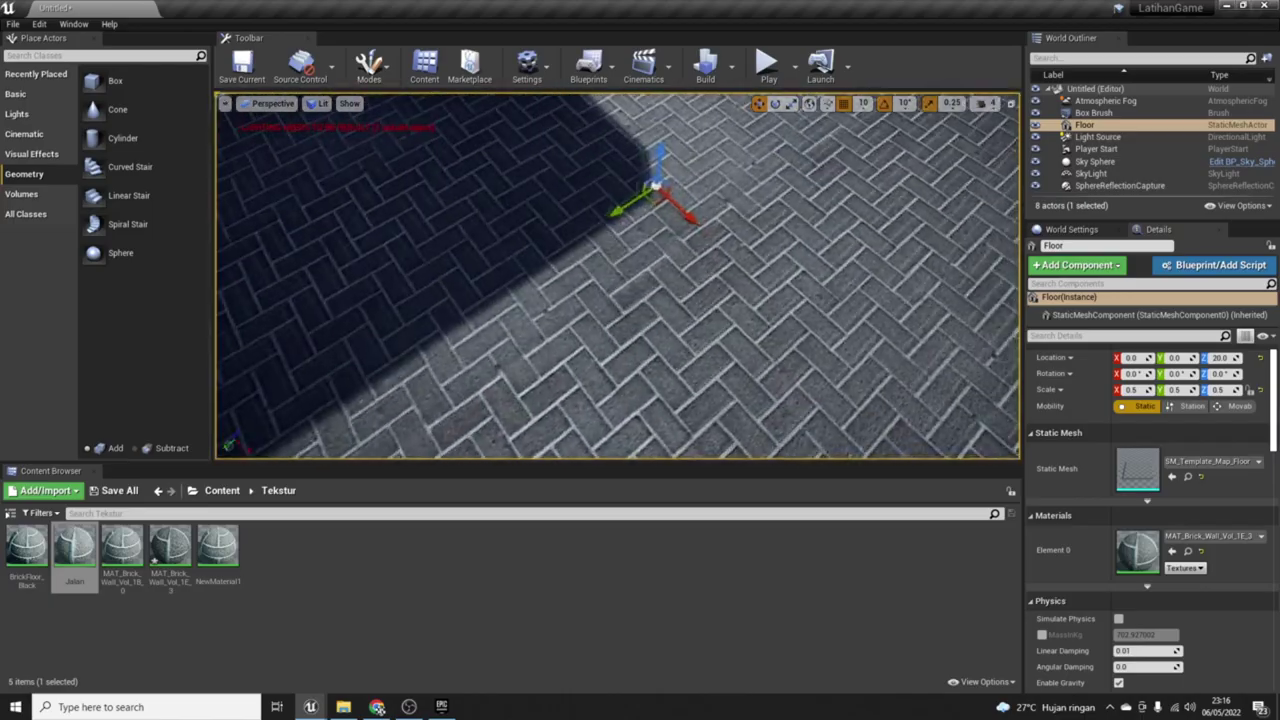
right_click_drag(624, 204, 640, 230)
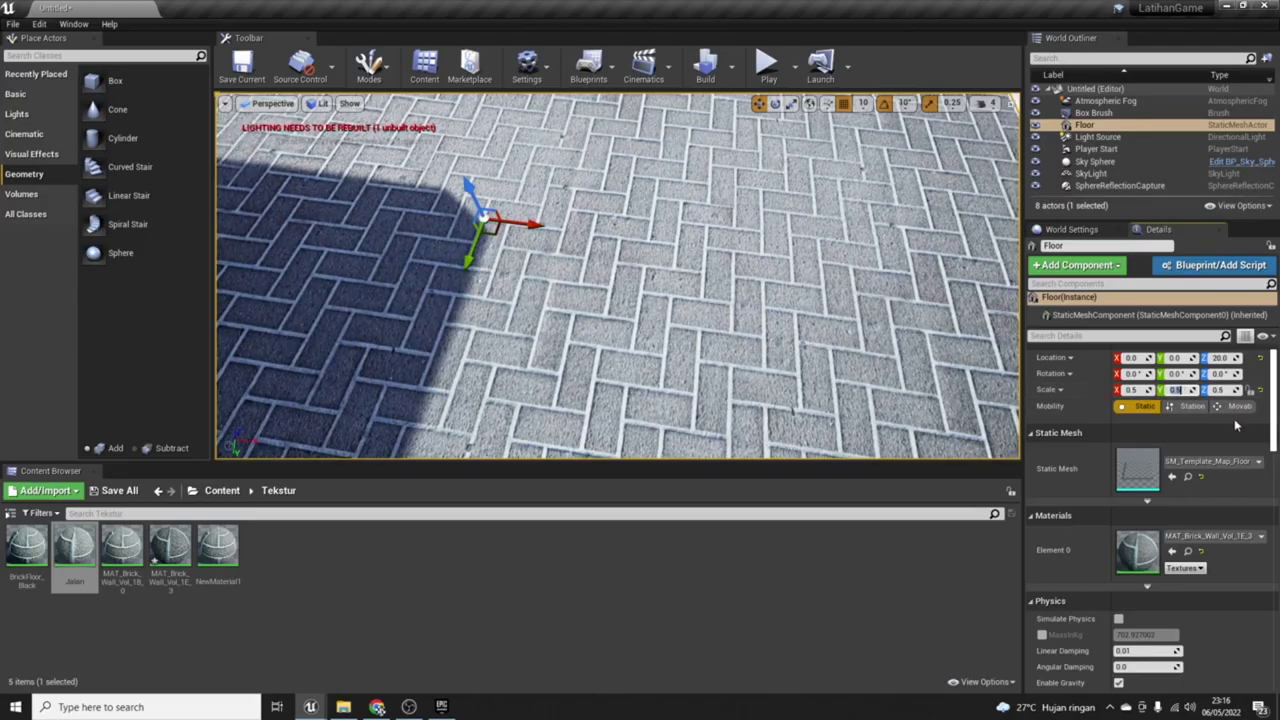
right_click_drag(640, 230, 660, 250)
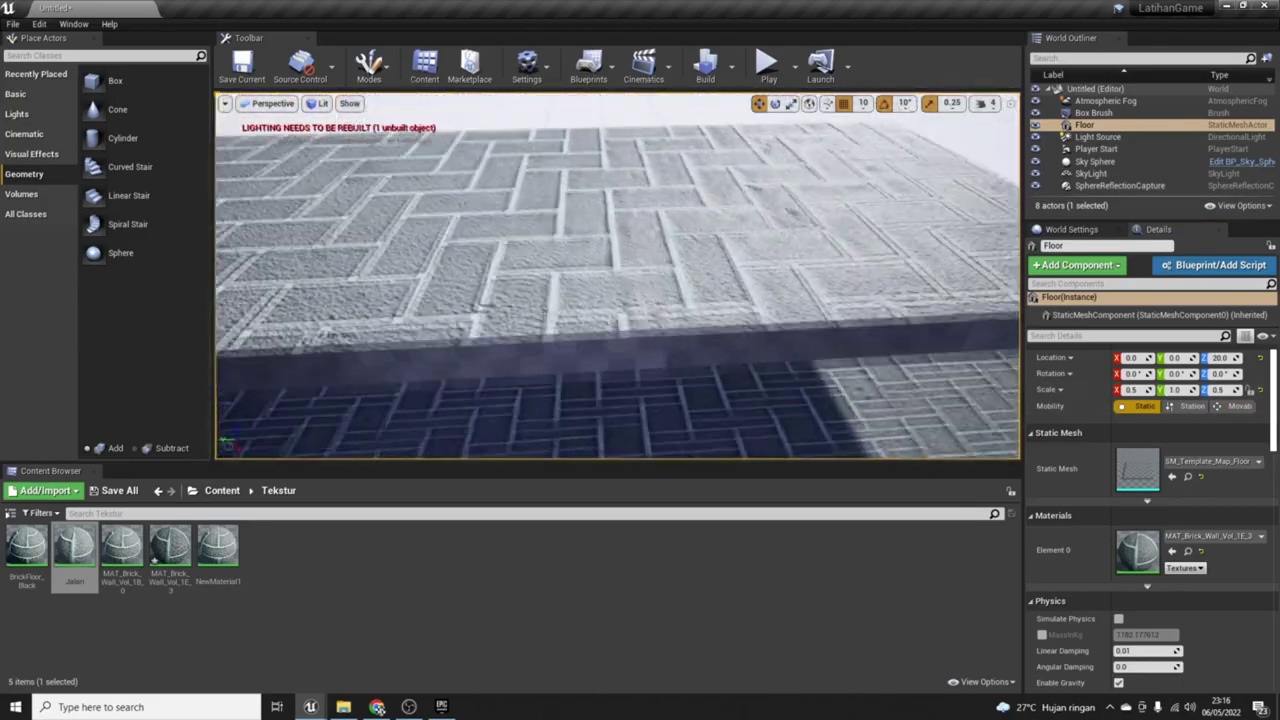
right_click_drag(660, 250, 680, 270)
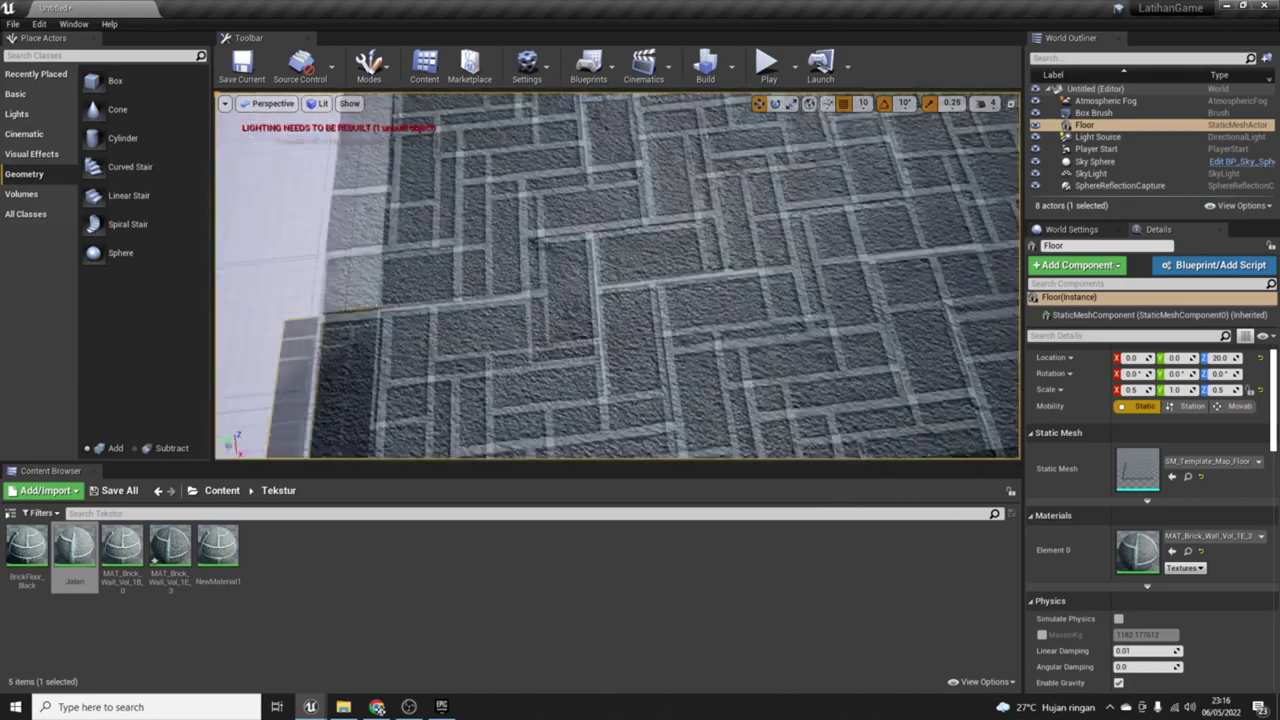
left_click(740, 270)
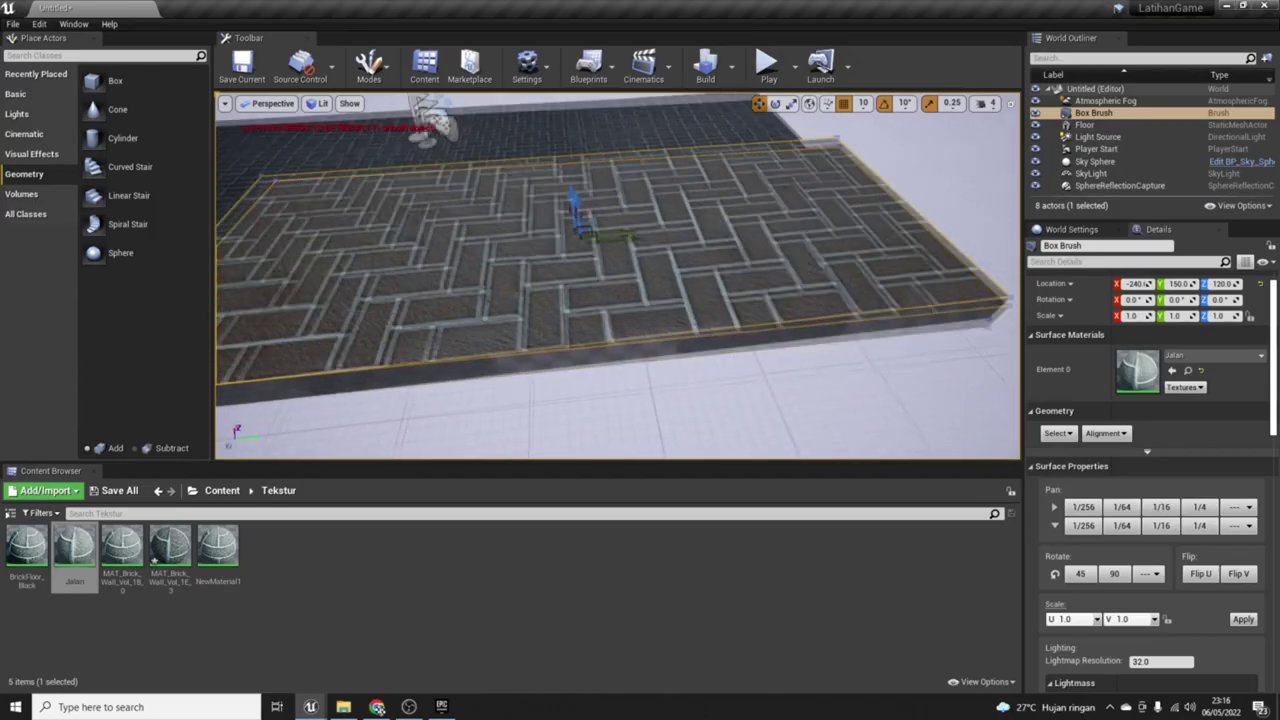
Step: Select the old Floor mesh, check it by hiding and restoring it, then delete it
mouse_move(617, 275)
right_mouse_down()
mouse_move(640, 260)
mouse_move(620, 240)
mouse_move(620, 300)
mouse_move(600, 275)
mouse_move(600, 300)
right_mouse_up()
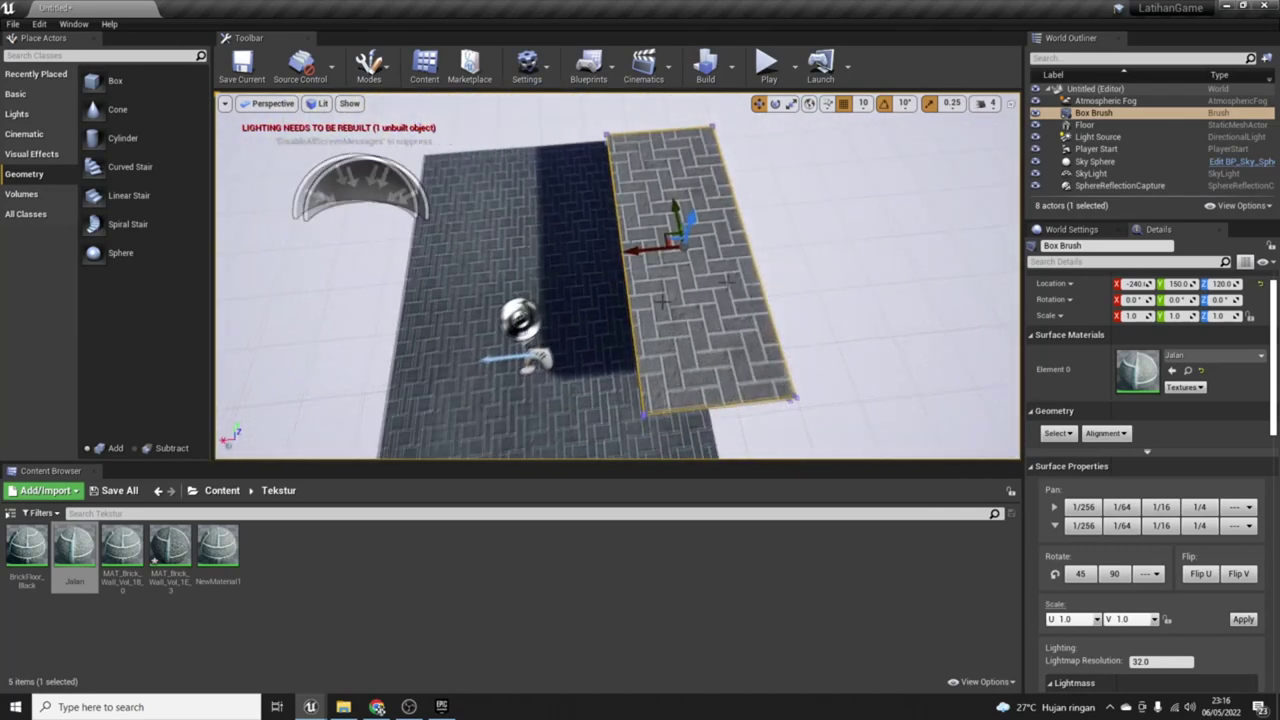
left_click(470, 300)
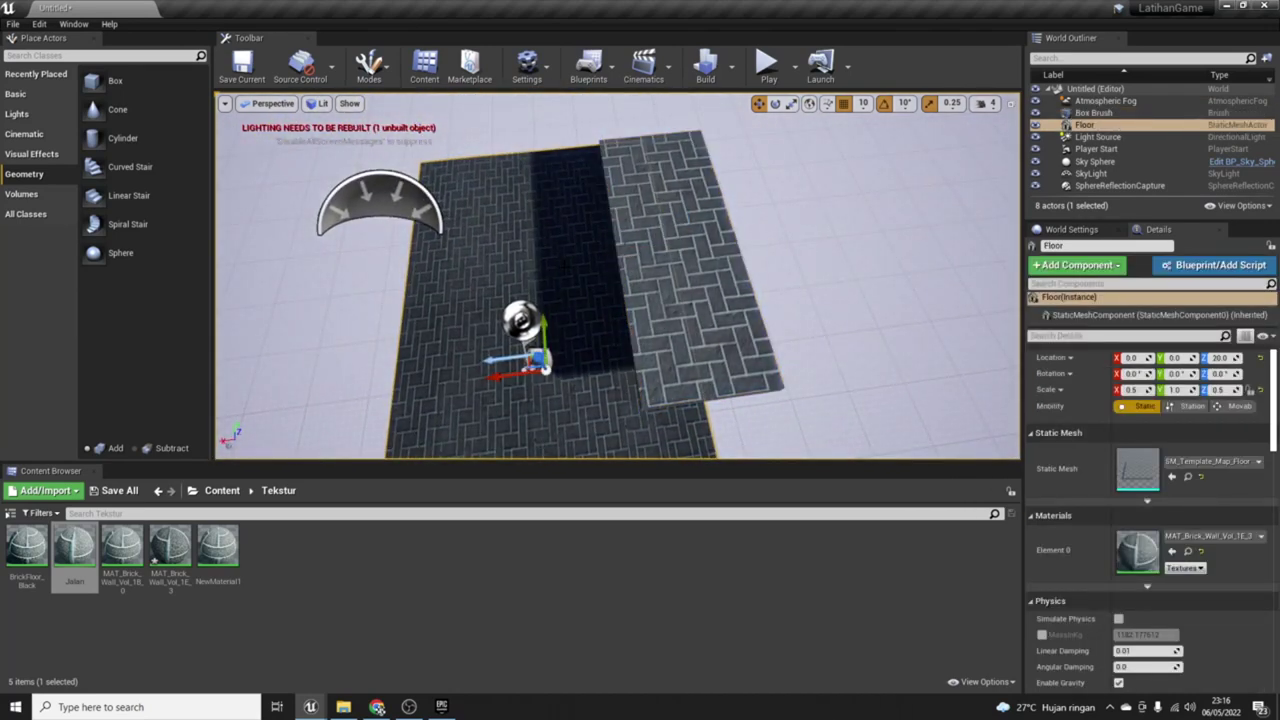
key("h")
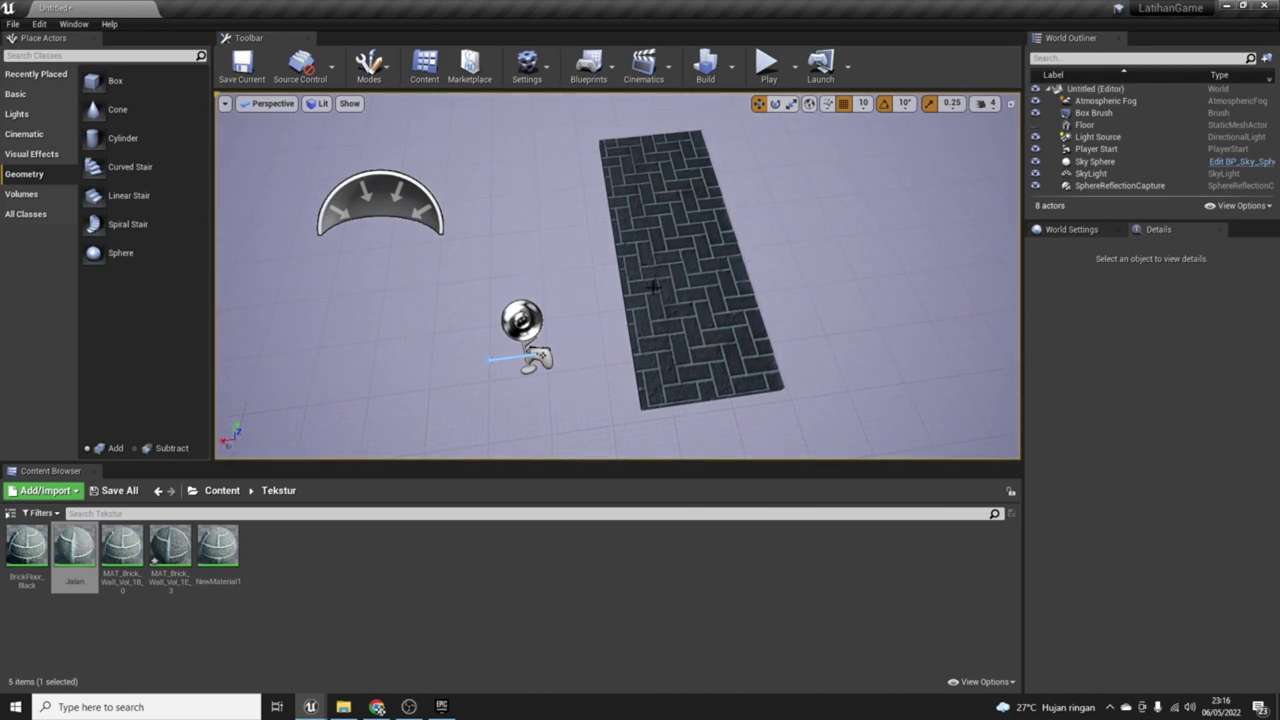
key("ctrl+z")
key("Delete")
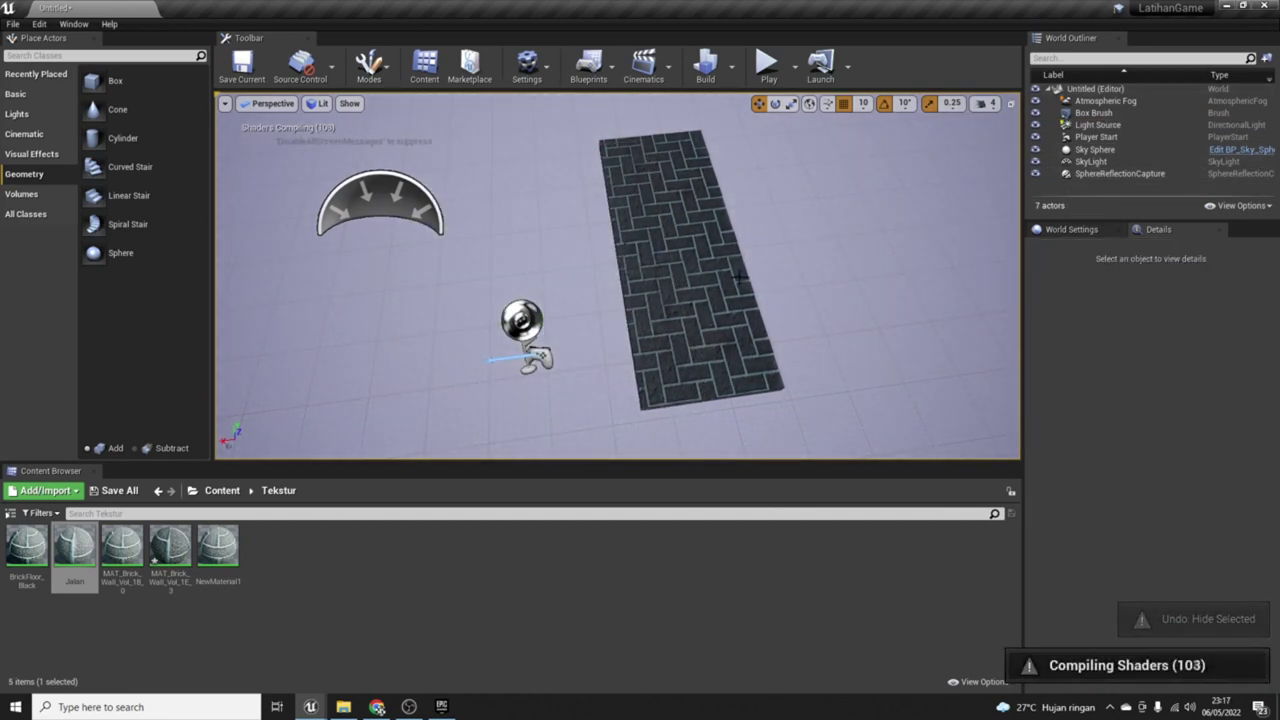
Step: Set the box-brush floor's X and Y to 1000 units and start a test play
left_click(1093, 113)
scroll(1168, 398, "down", 3)
scroll(1180, 460, "down", 3)
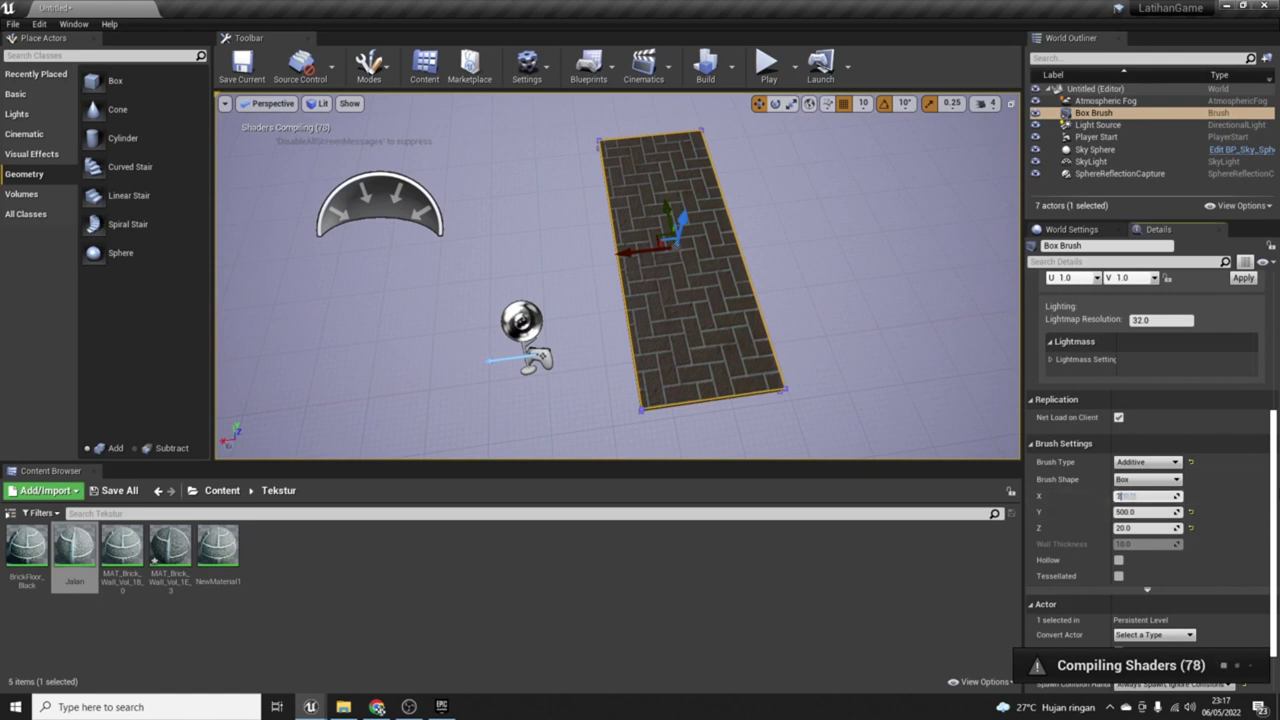
type("100")
key("Tab")
type("100")
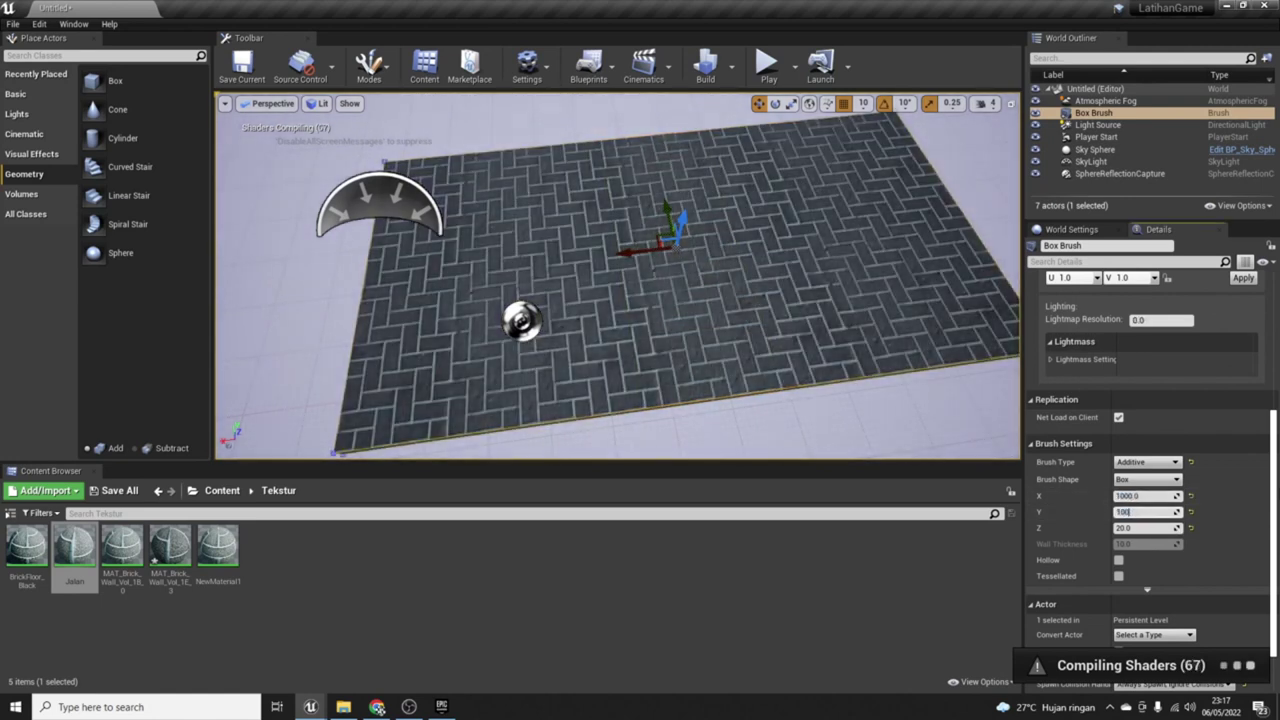
key("Return")
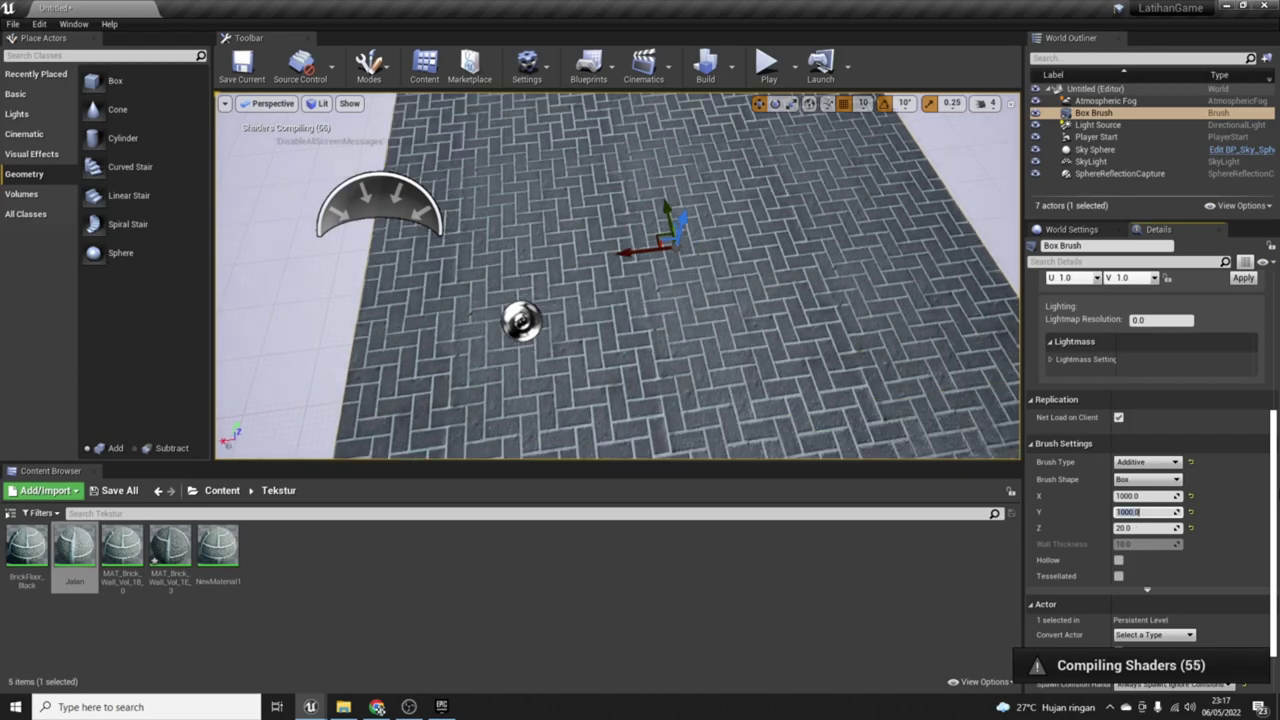
scroll(617, 276, "up", 5)
scroll(617, 276, "down", 5)
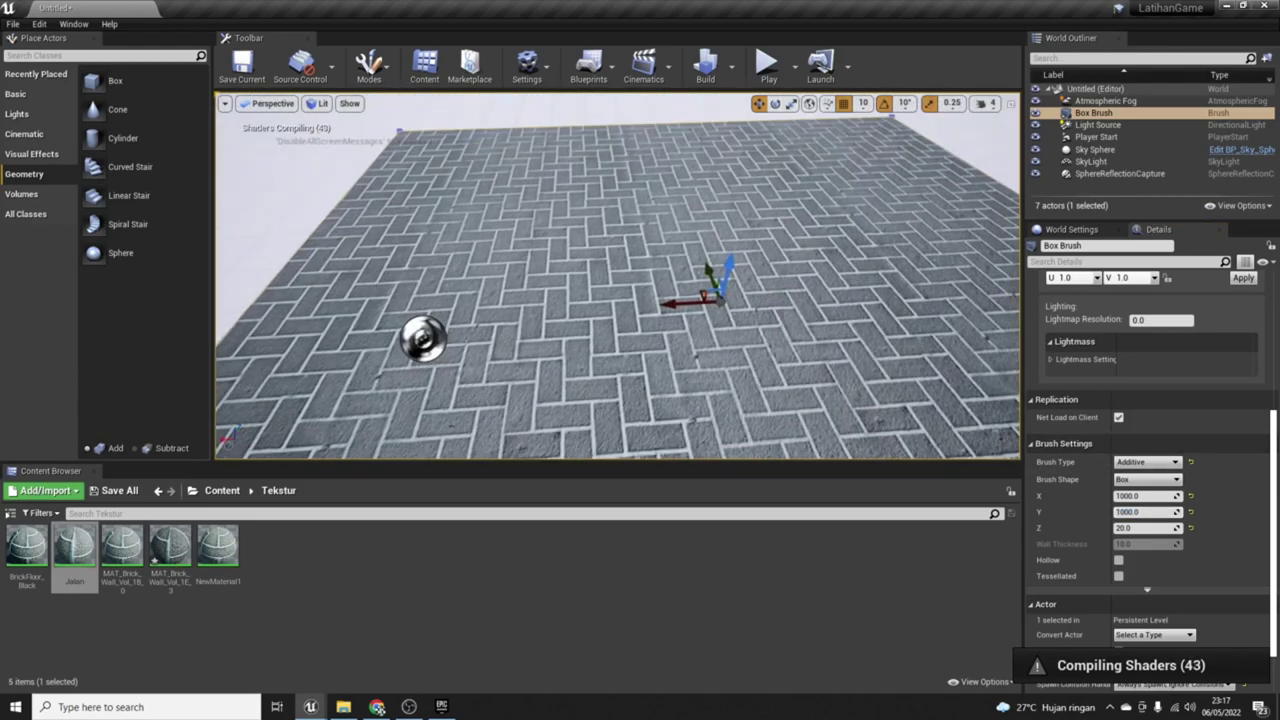
mouse_move(617, 276)
right_mouse_down()
mouse_move(700, 260)
mouse_move(700, 200)
right_mouse_up()
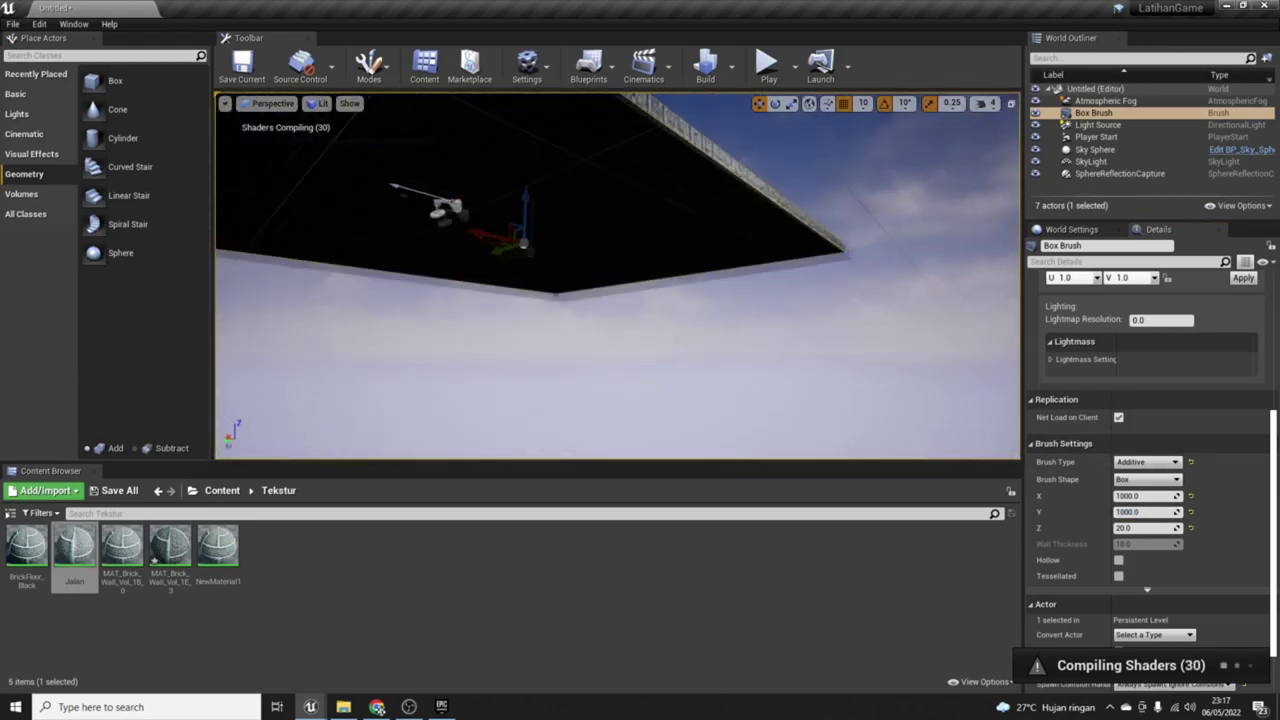
left_click(781, 64)
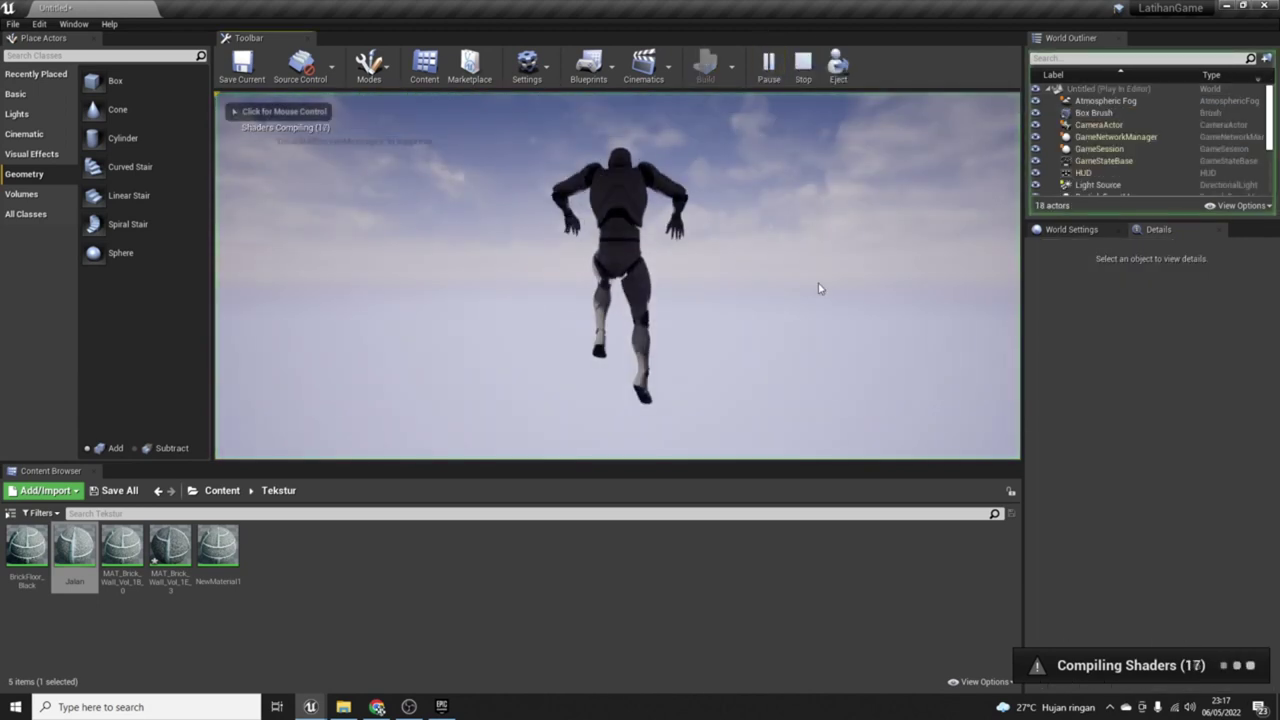
Step: Stop the test and lower the brick floor below the Player Start
left_click(803, 62)
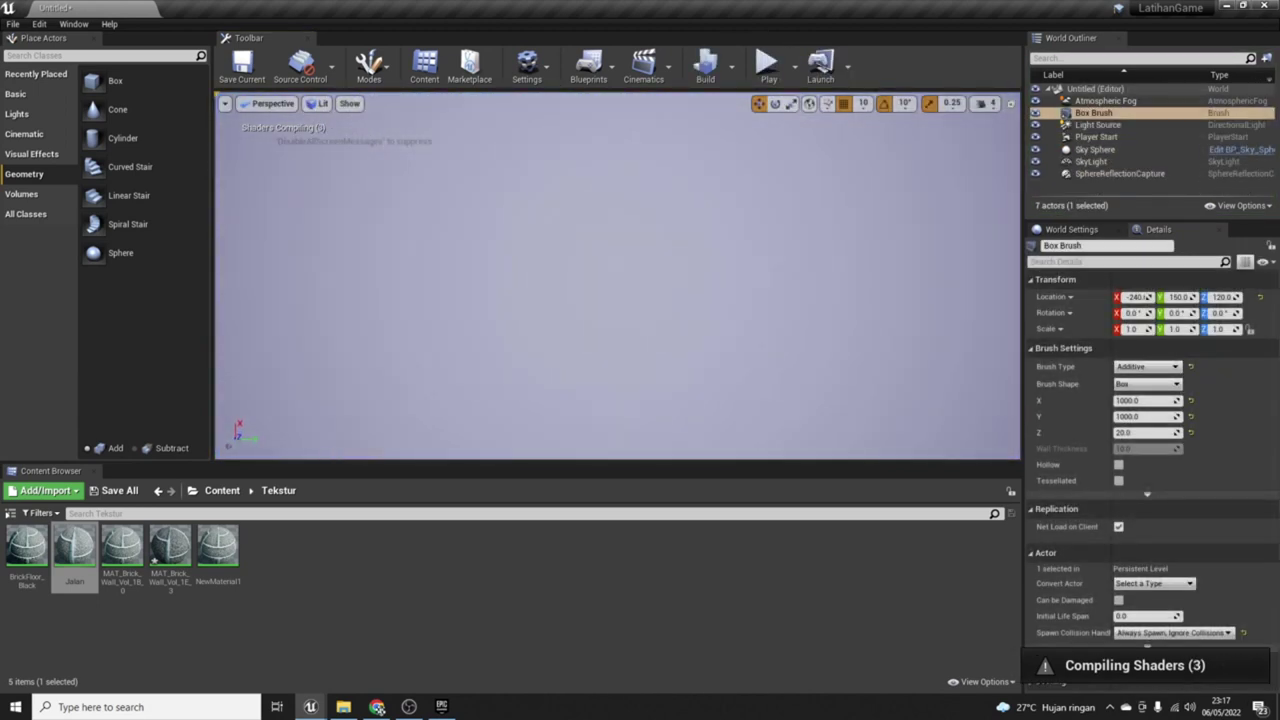
right_click_drag(617, 275, 617, 230)
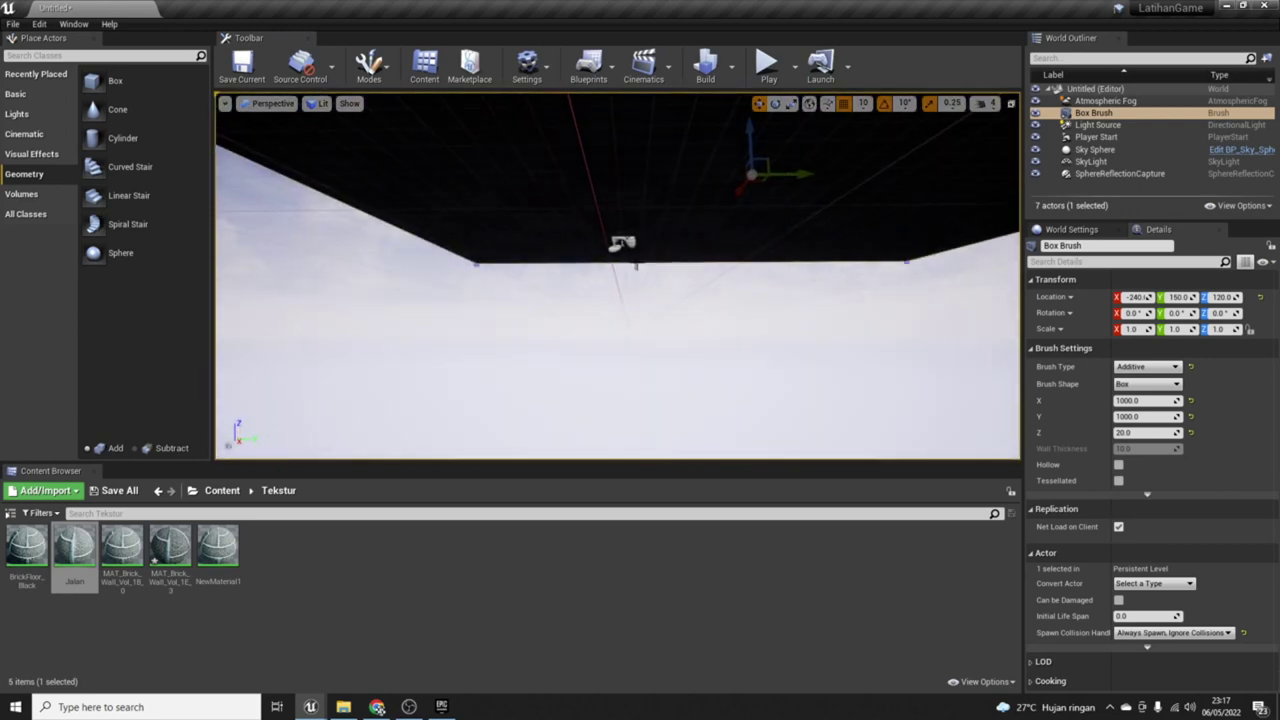
left_click(622, 243)
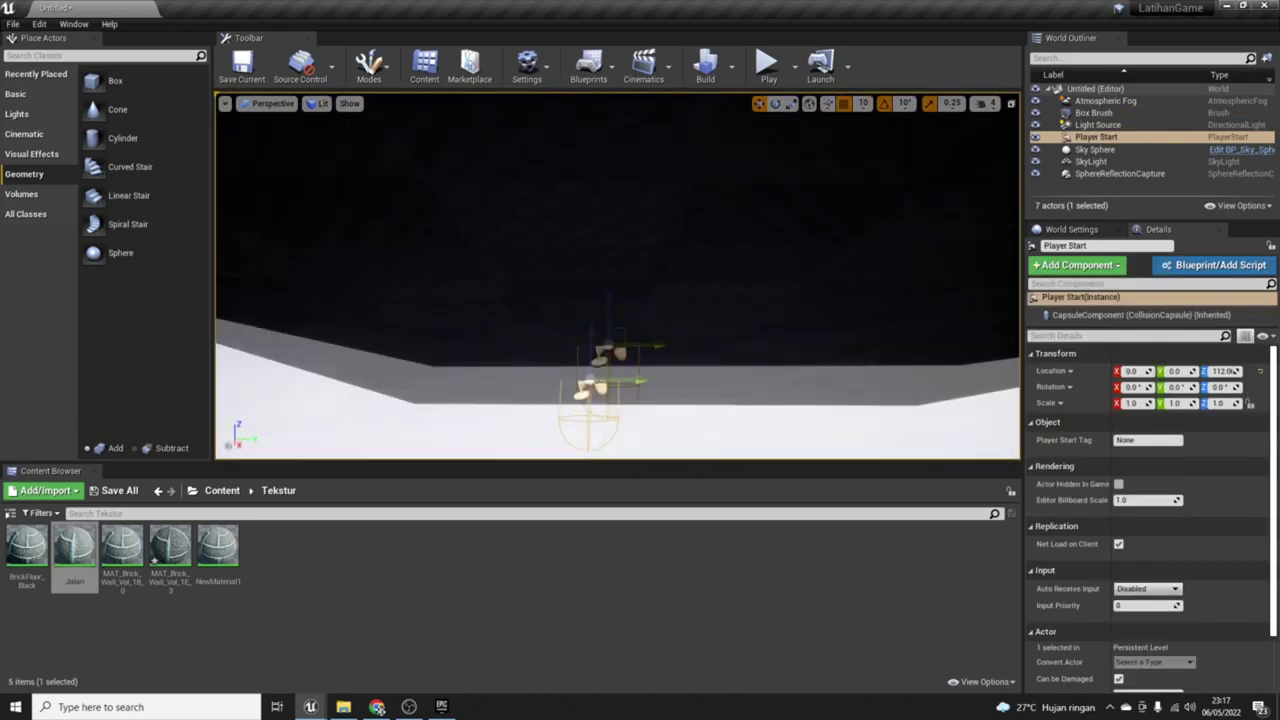
right_click_drag(617, 275, 617, 240)
left_click(703, 297)
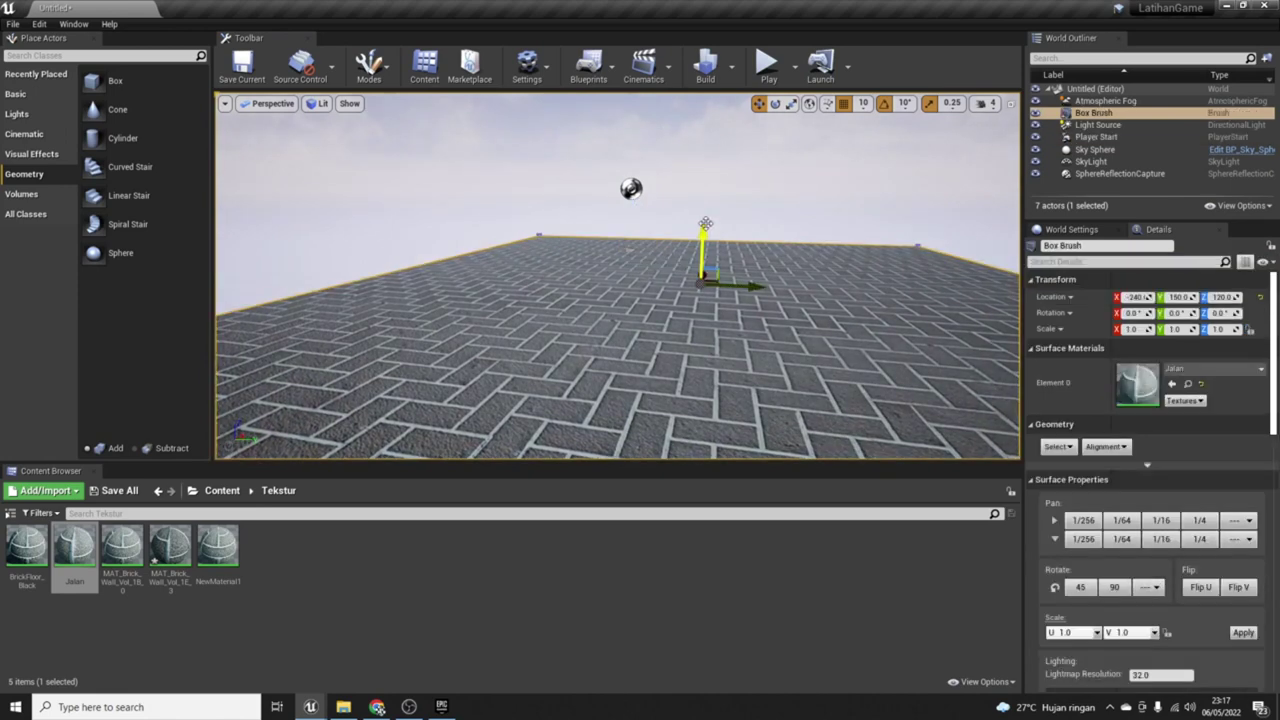
key("ctrl+z")
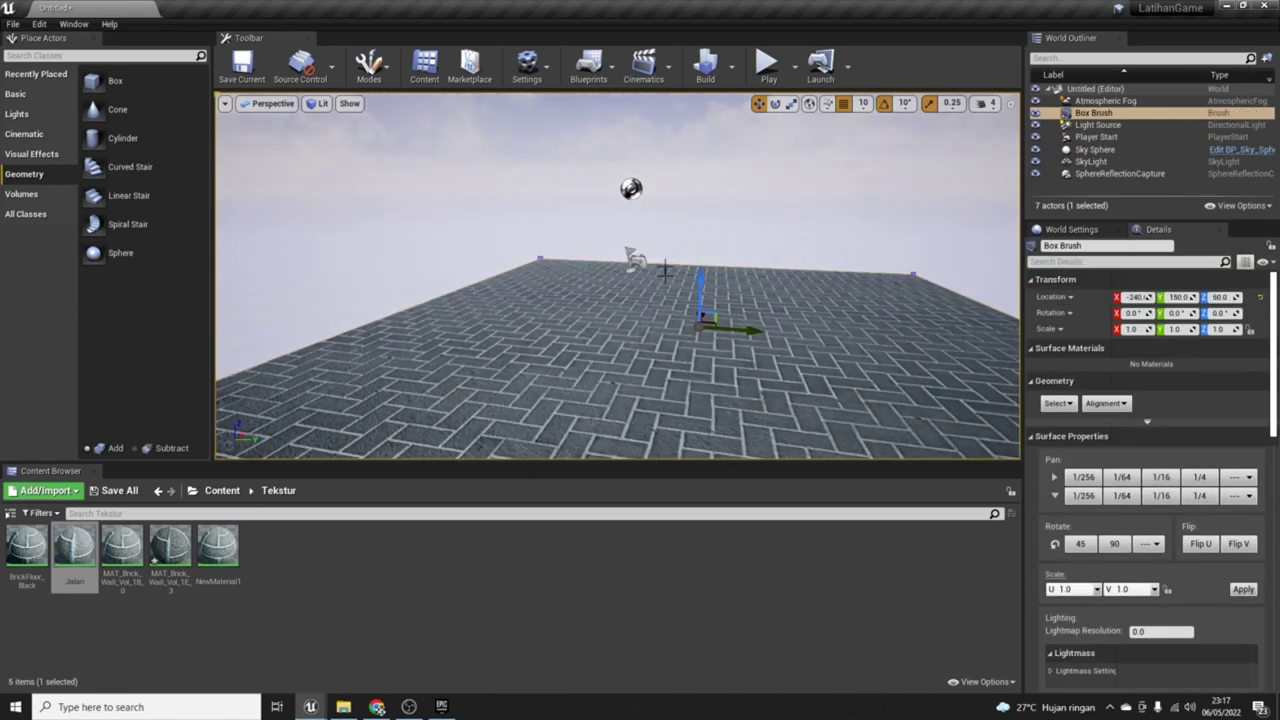
Step: Play the level to check the character stands on the floor, then stop
left_click(776, 80)
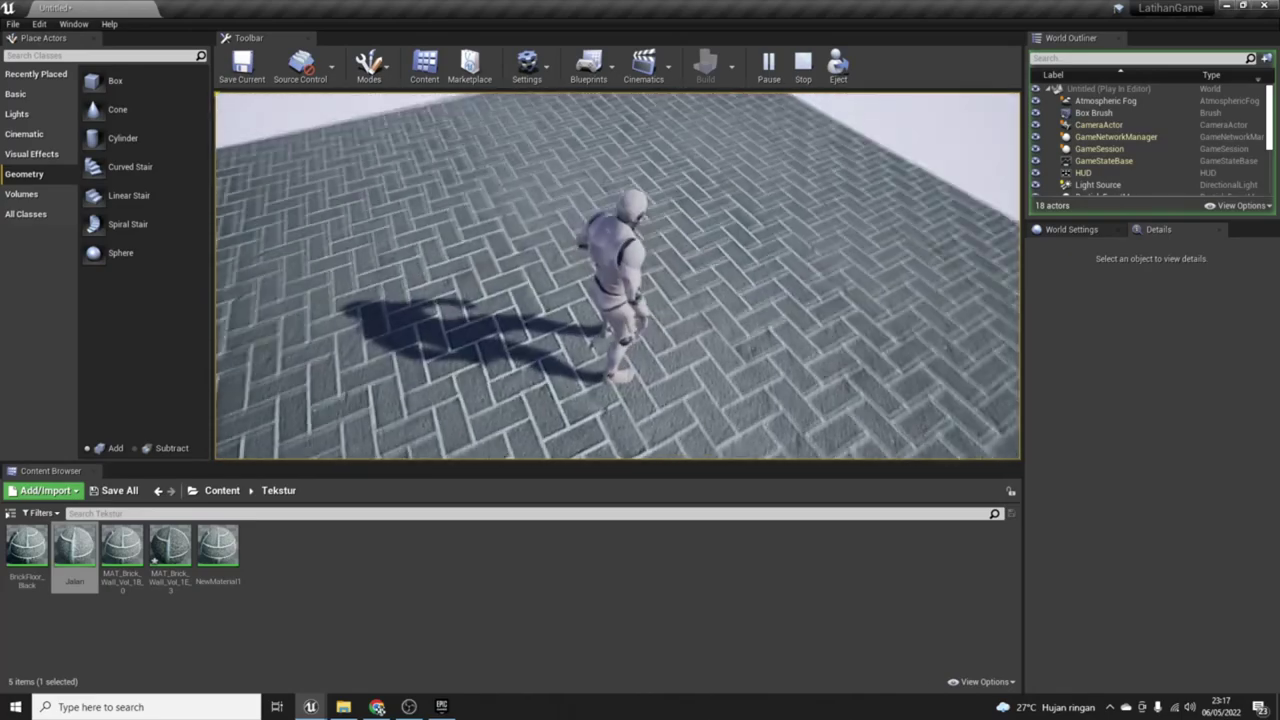
key("Escape")
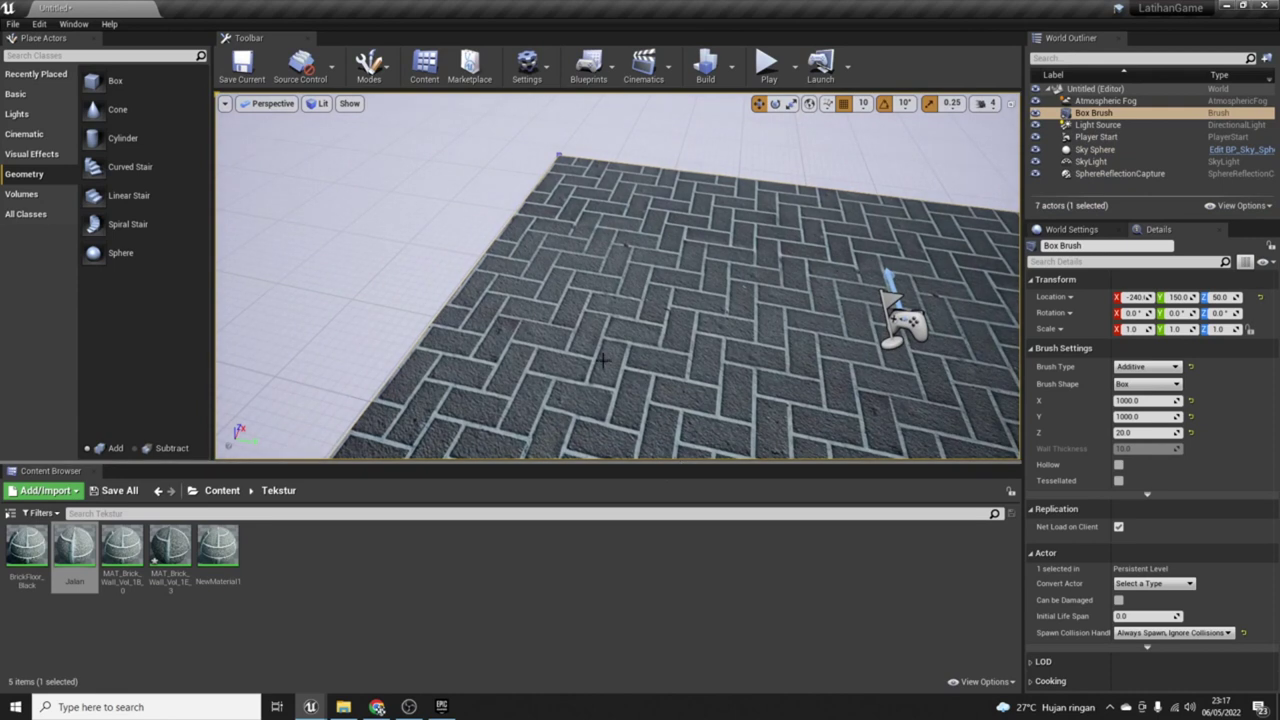
left_click(76, 565)
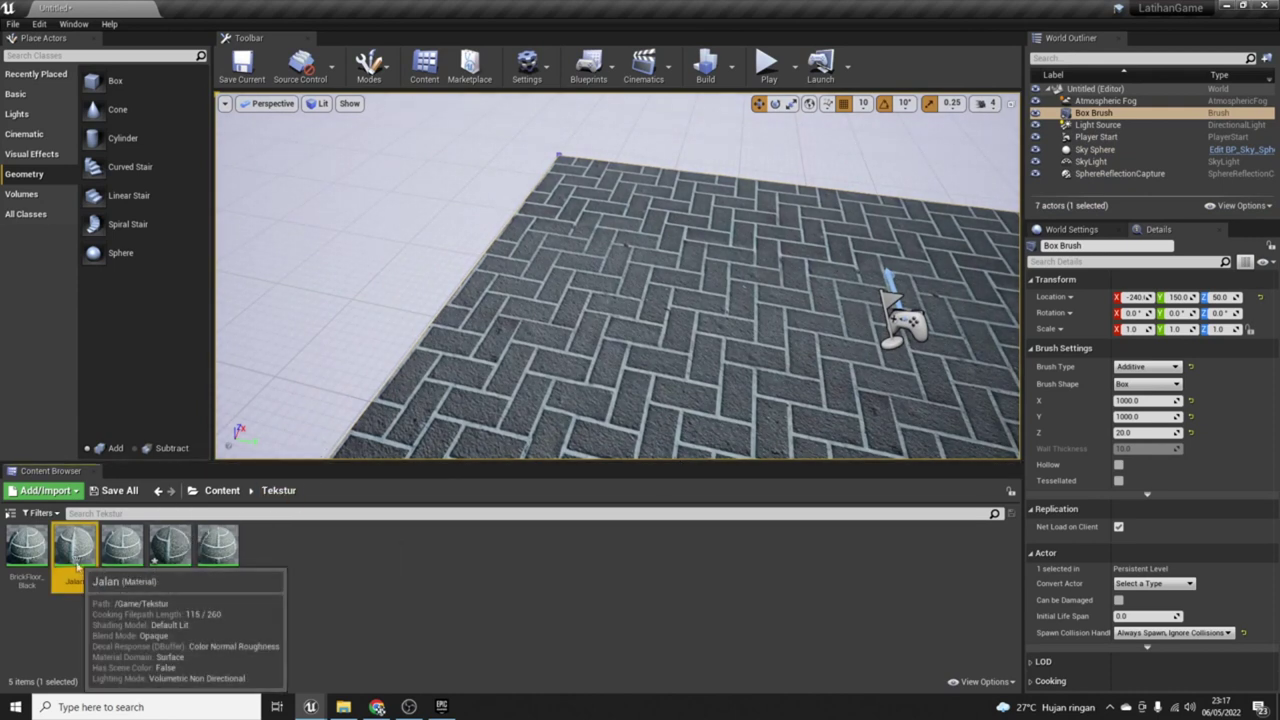
Step: In the Jalan material, set 01 - Diffuse Scale to 0.5 and return to the level
double_click(76, 566)
left_click(535, 87)
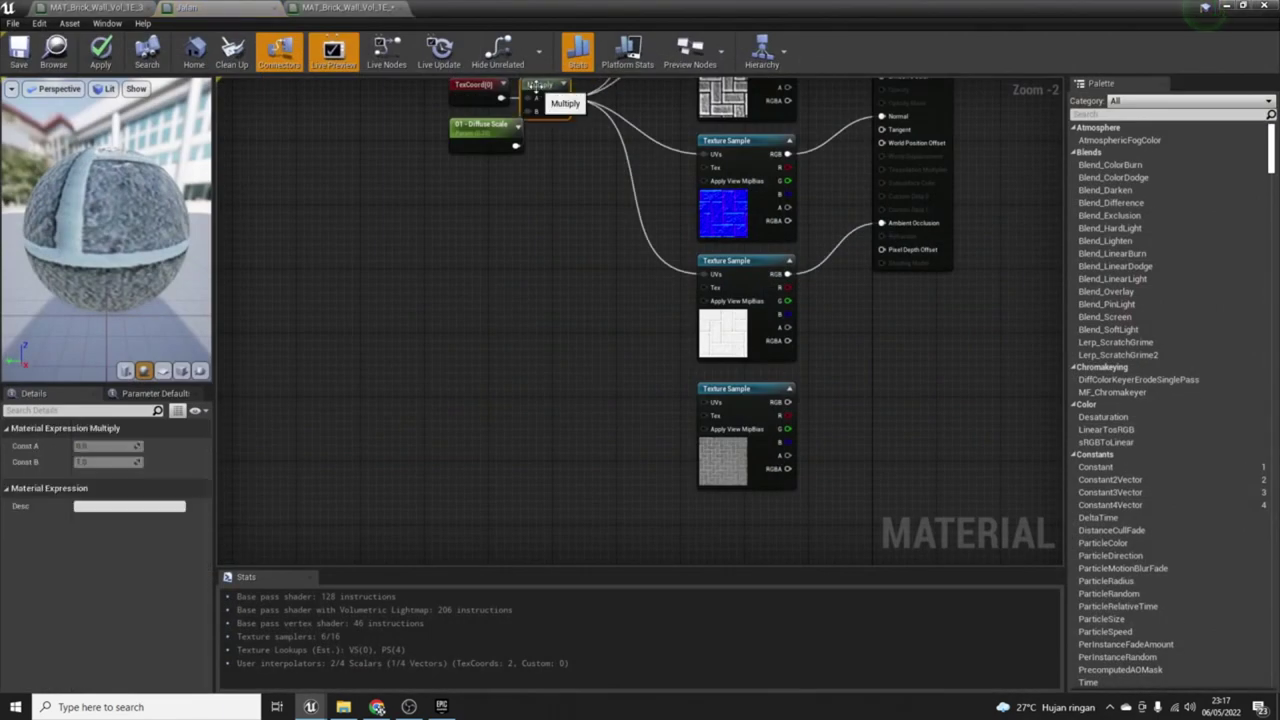
left_click(490, 123)
right_click_drag(510, 256, 463, 277)
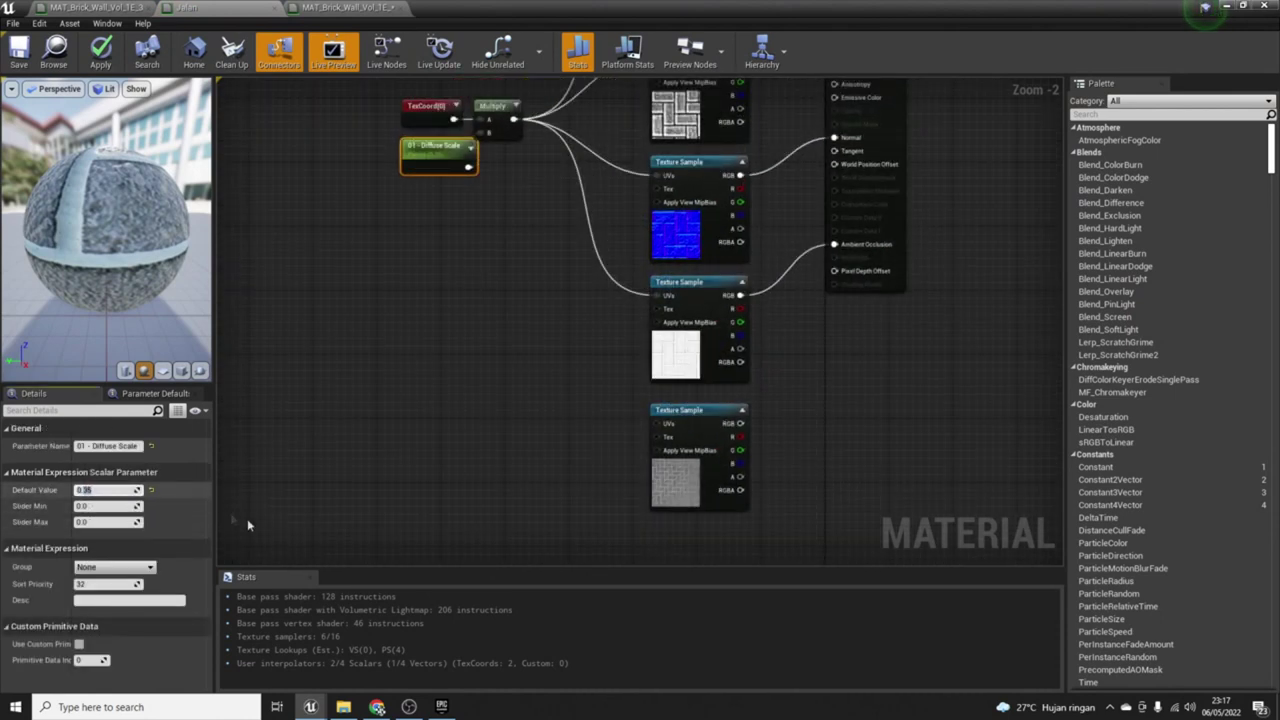
key("Tab")
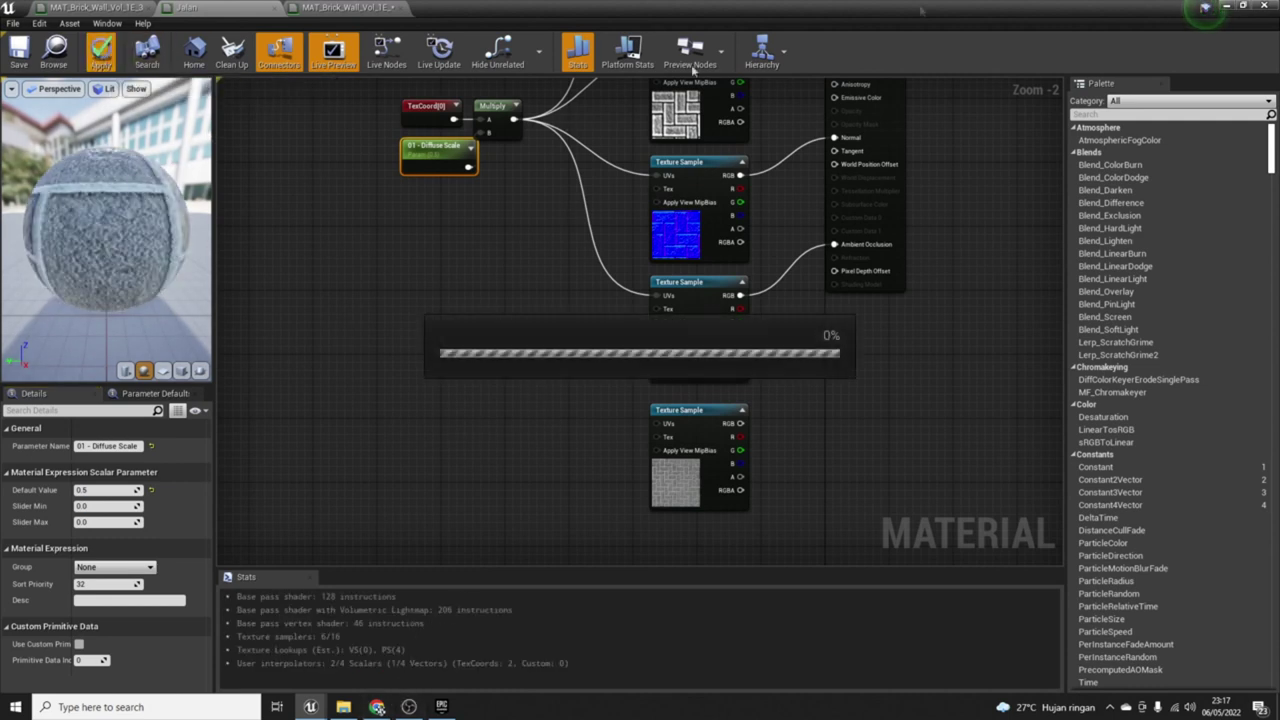
left_click(1228, 7)
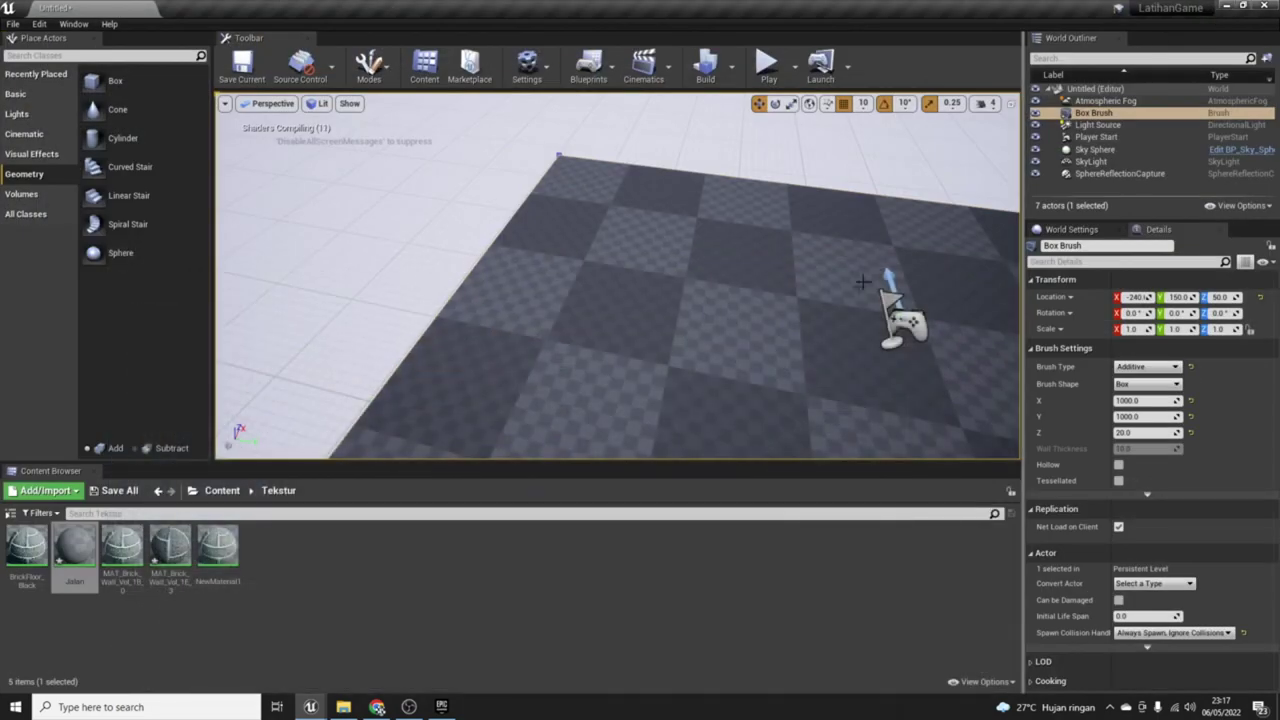
key("f")
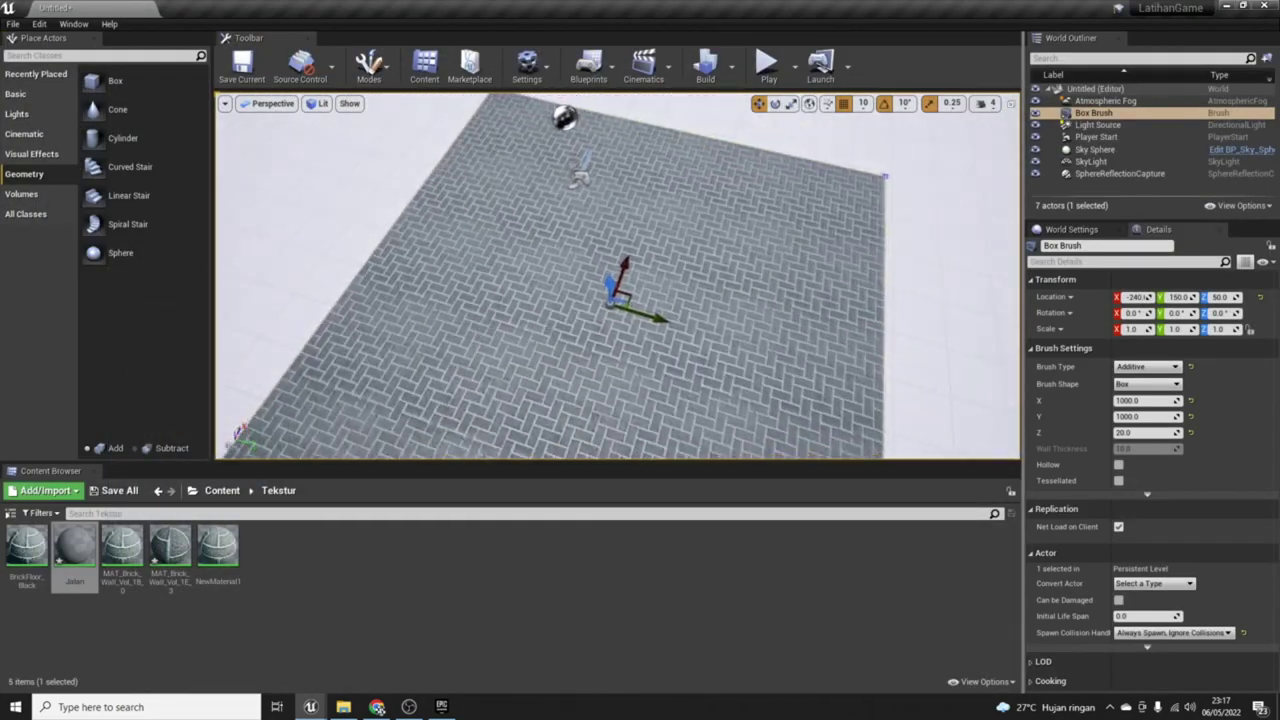
left_click(768, 64)
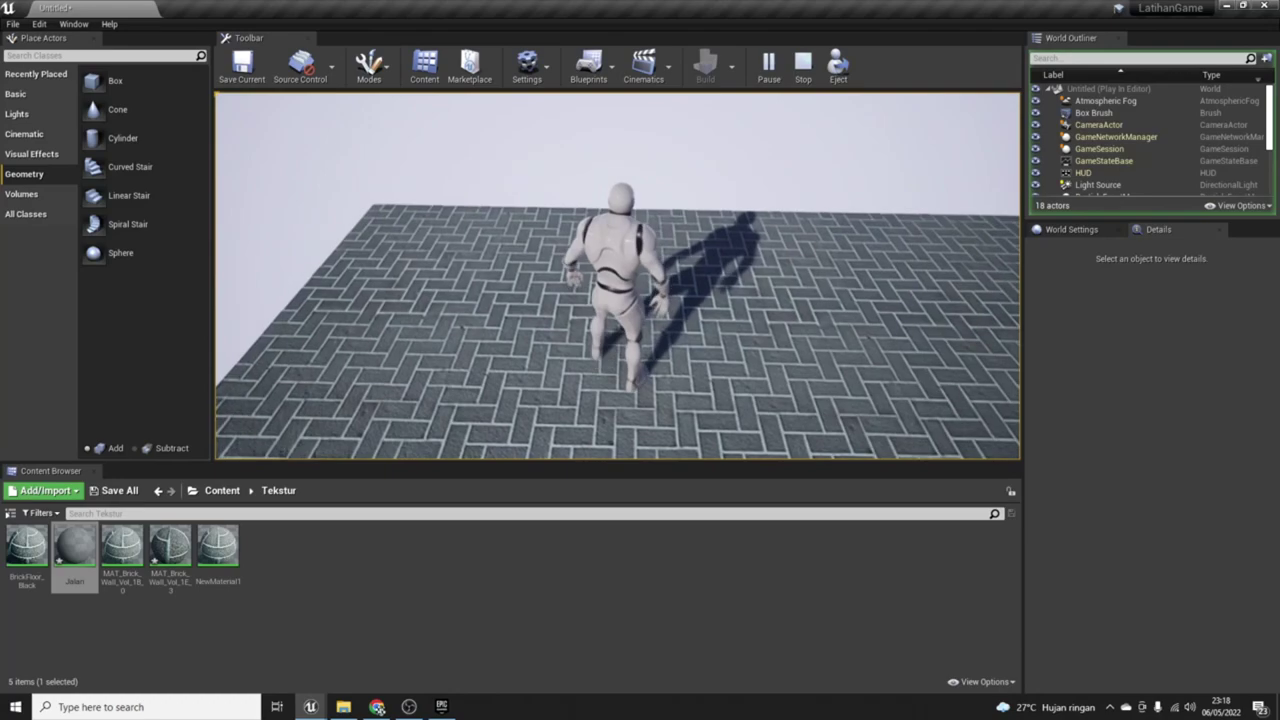
key("w")
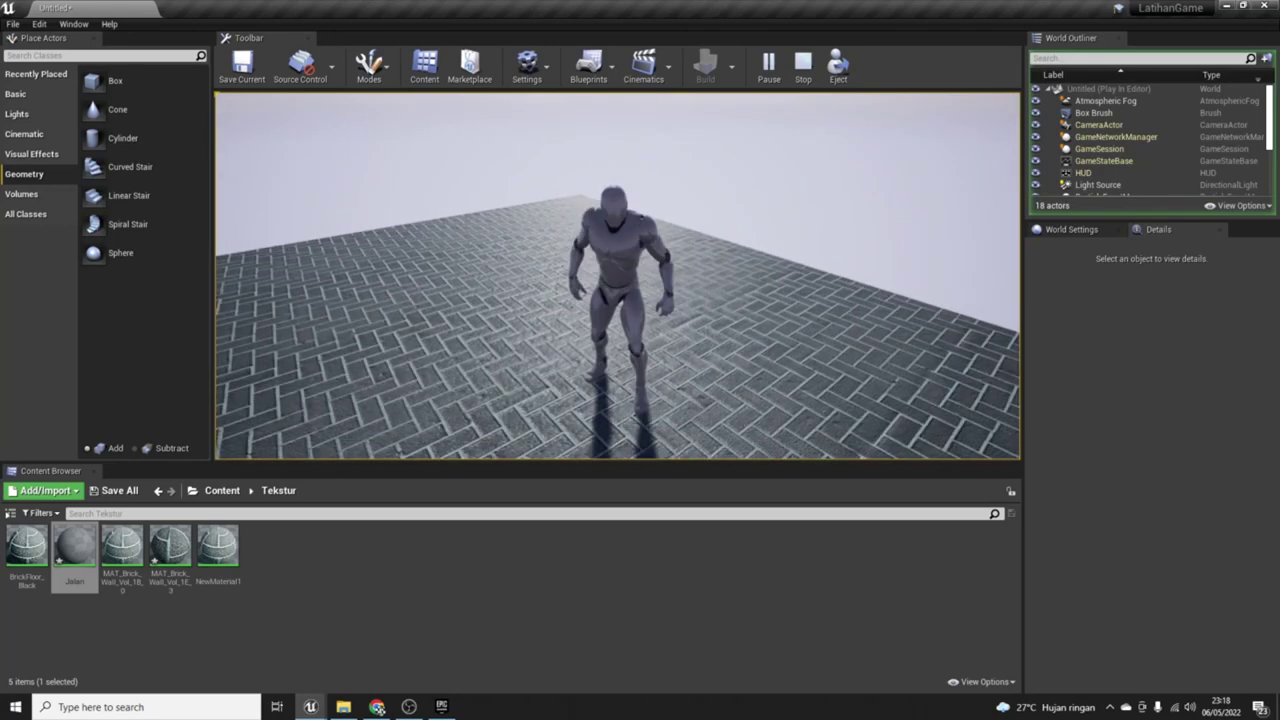
key("Escape")
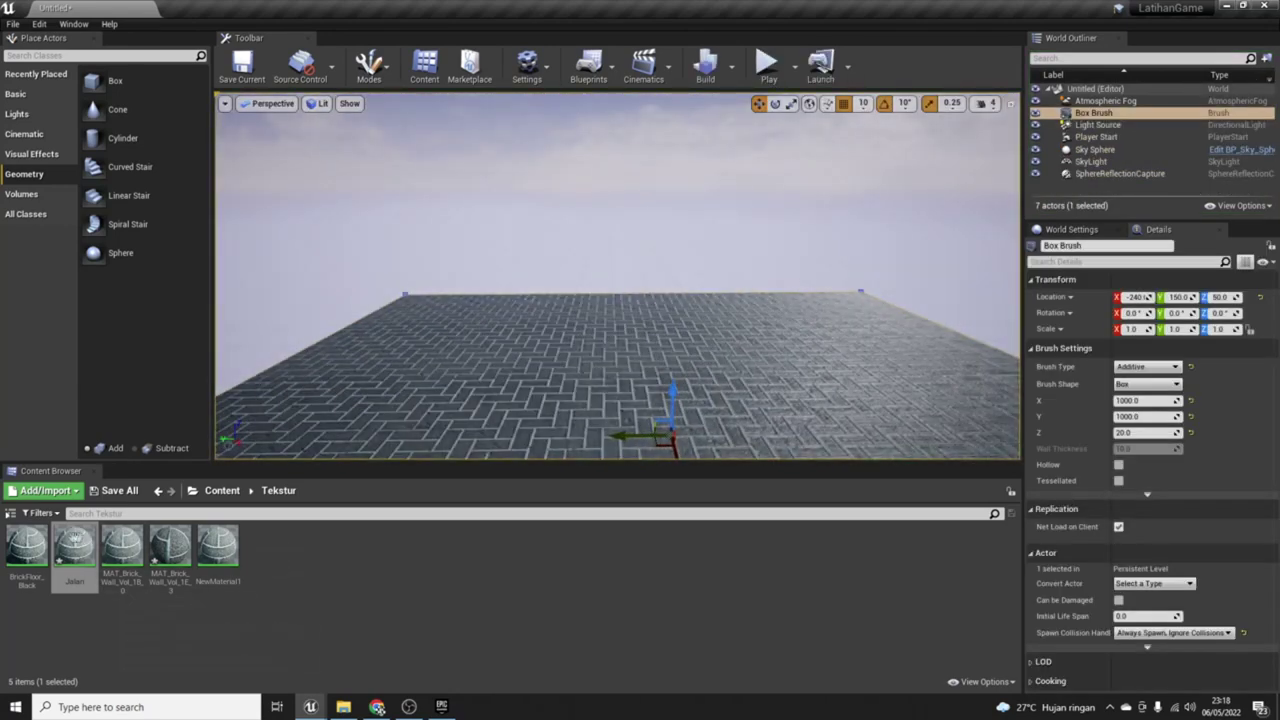
double_click(74, 545)
Step: Paste the 07 - Metallic parameter node and wire it to the material's Metallic input
left_click(305, 7)
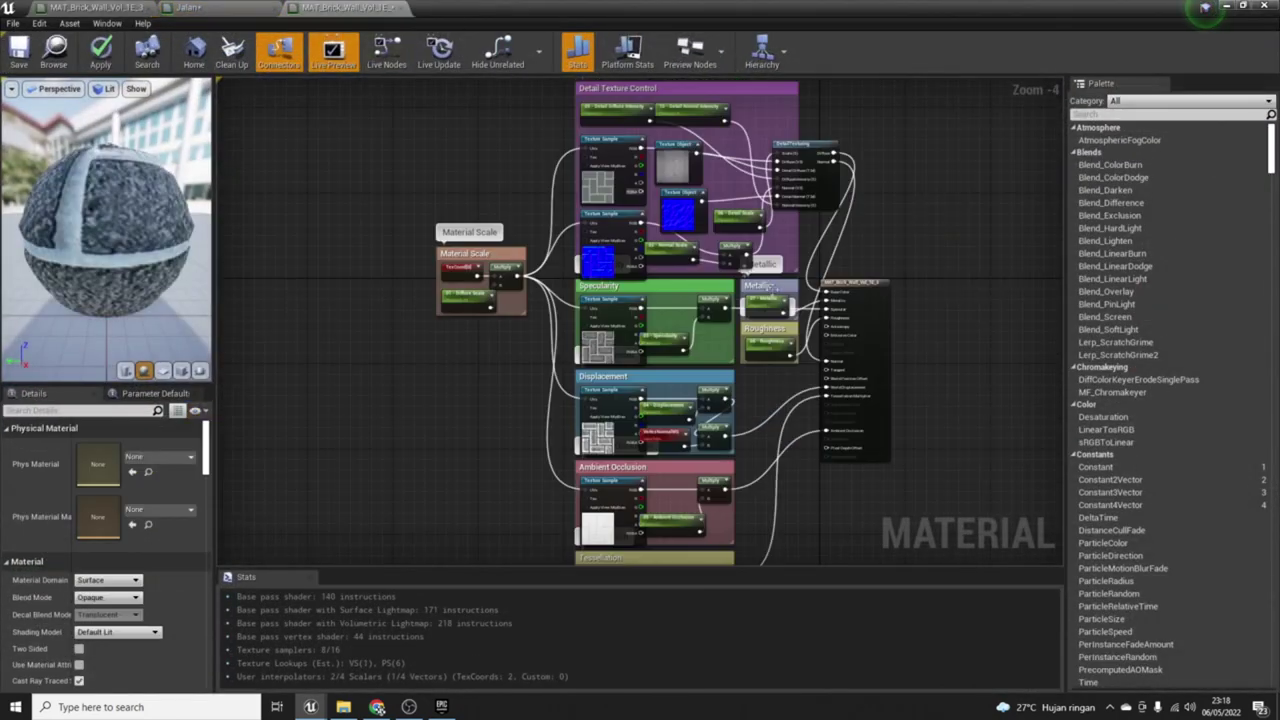
scroll(915, 450, "down", 2)
scroll(700, 350, "up", 2)
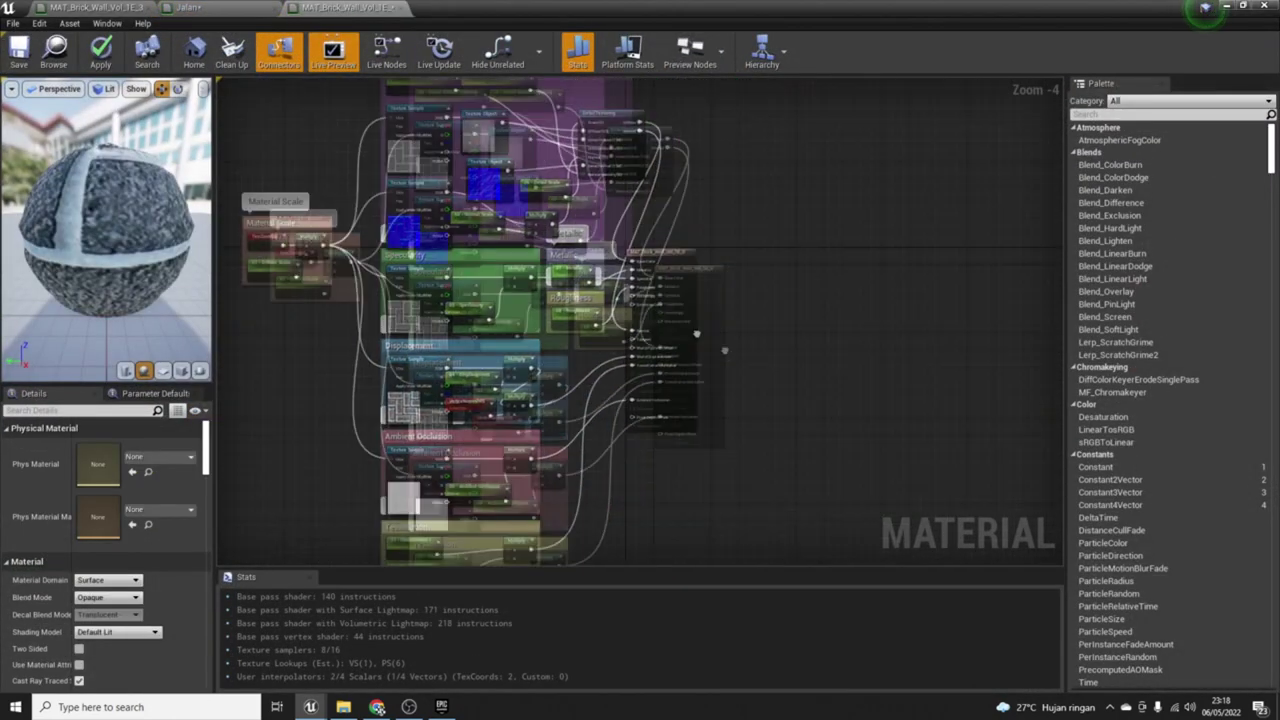
scroll(403, 207, "up", 2)
left_click(486, 217)
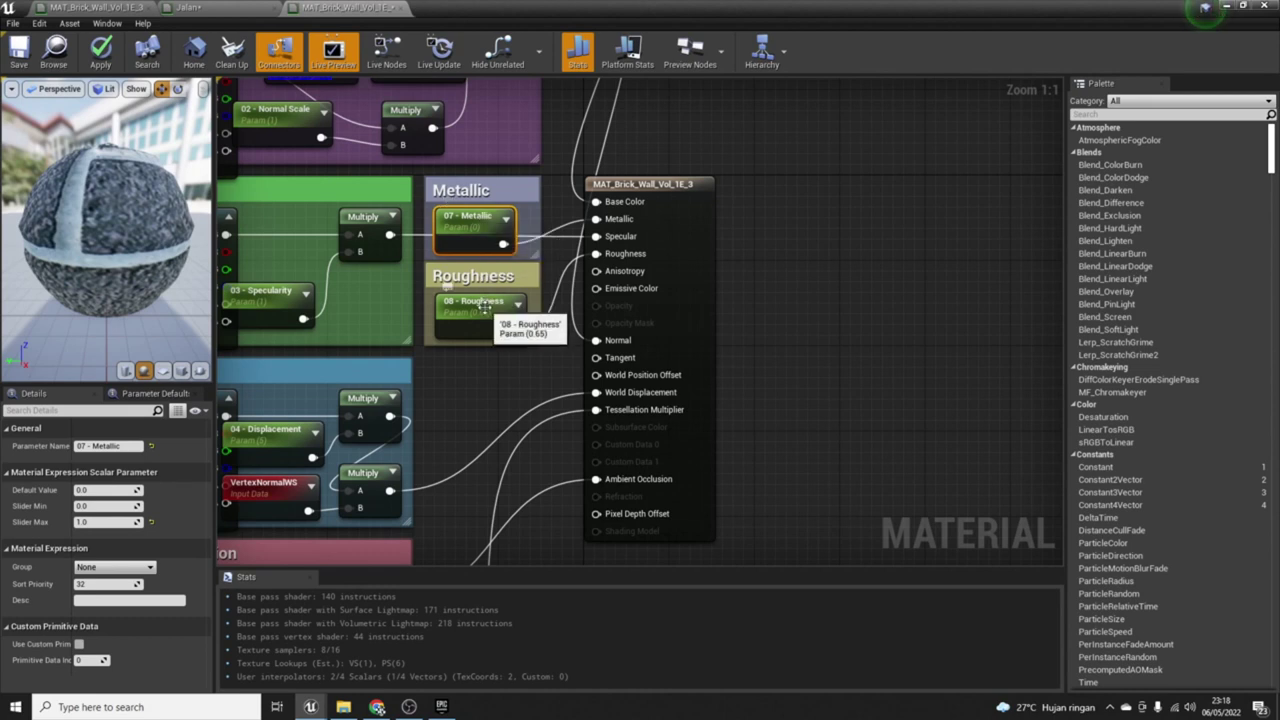
left_click_drag(493, 233, 483, 214)
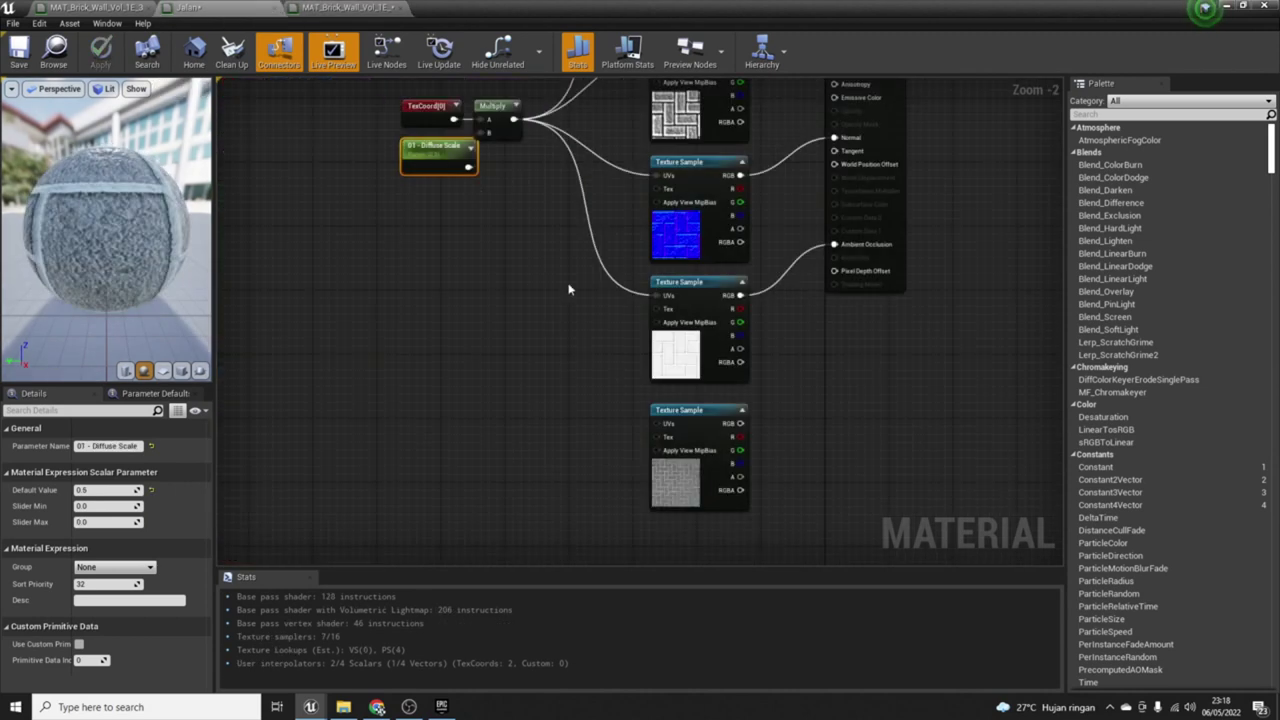
left_click(574, 288)
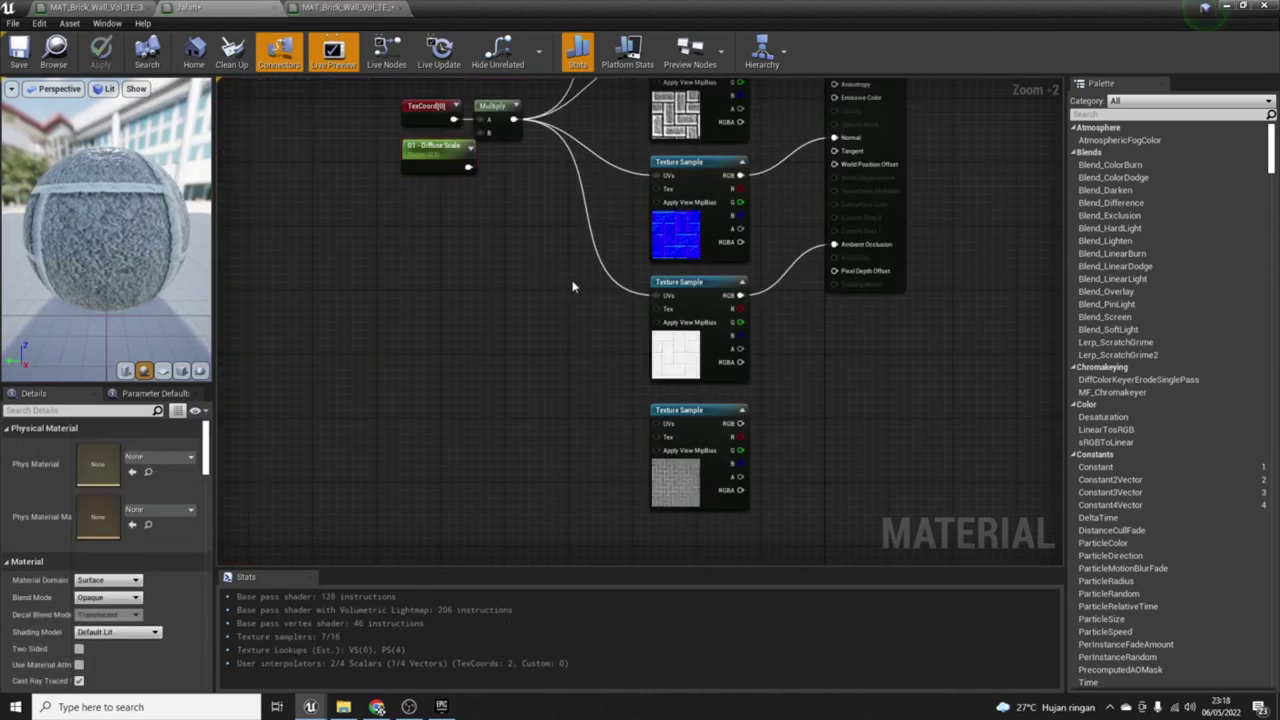
key("ctrl+v")
scroll(612, 292, "down", 2)
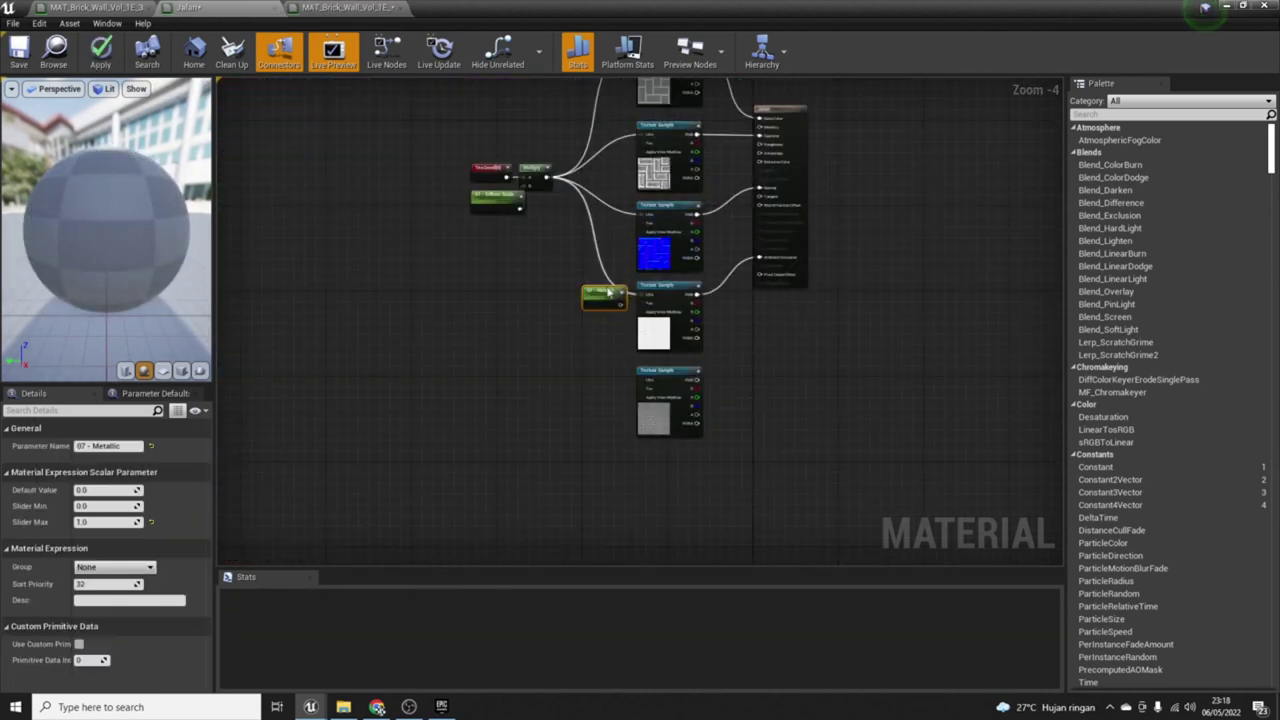
left_click_drag(614, 288, 733, 130)
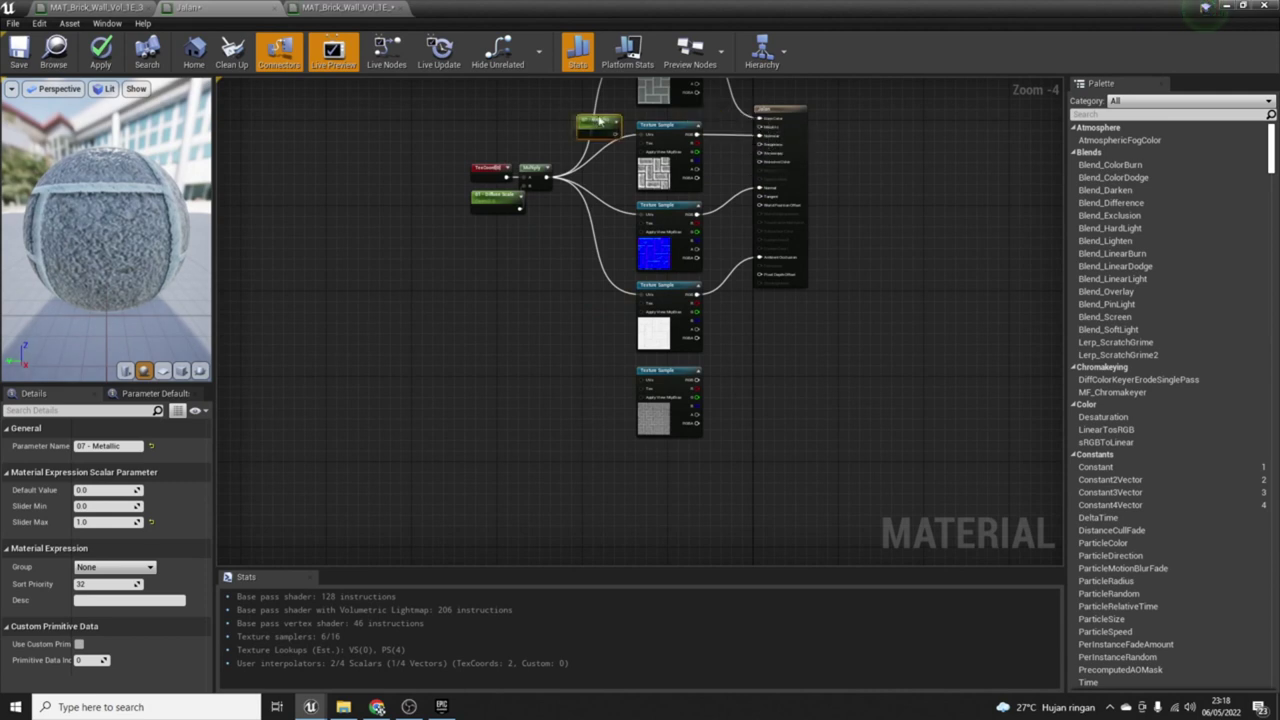
left_click_drag(591, 129, 611, 132)
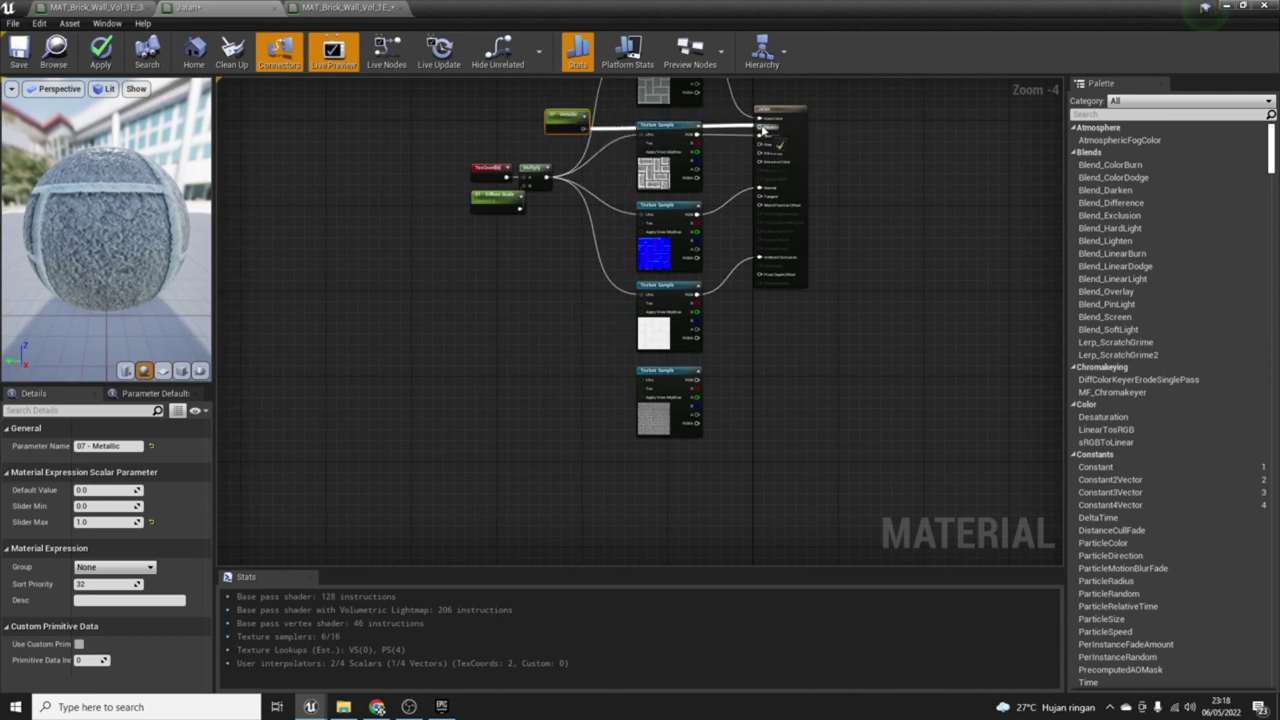
left_click_drag(762, 130, 762, 128)
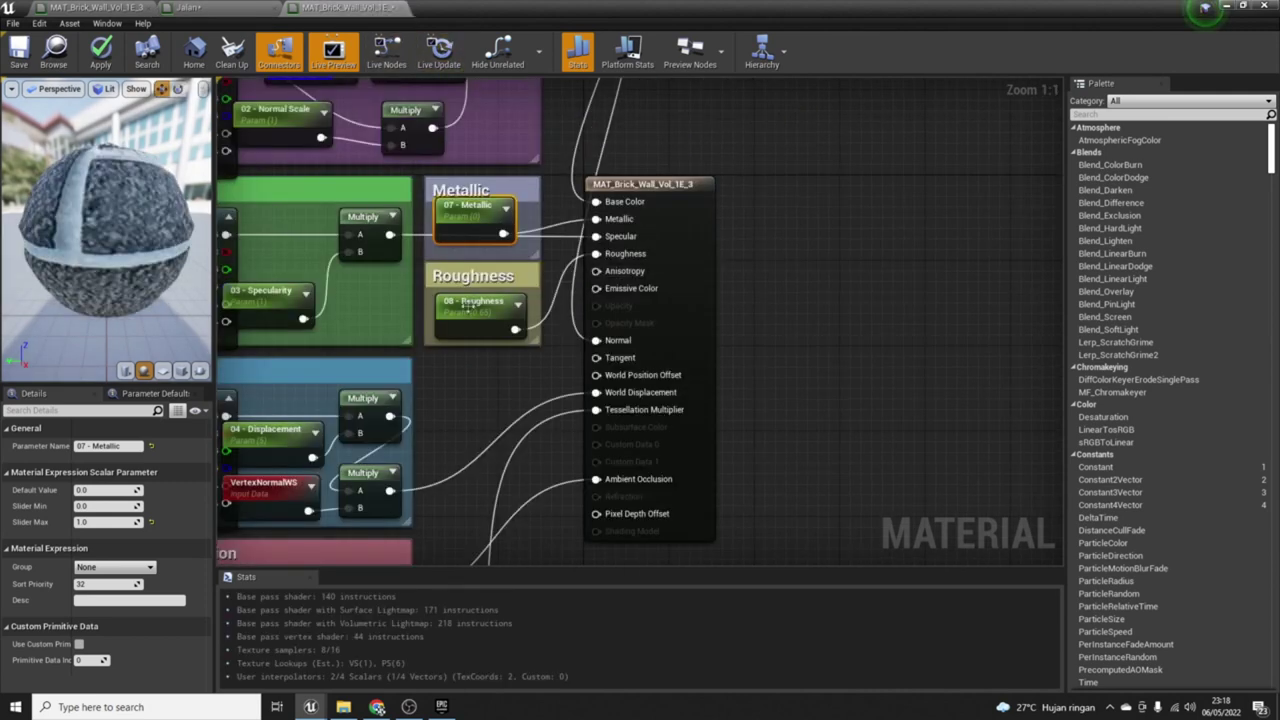
Step: Paste the 08 - Roughness parameter and connect it to the Roughness input
left_click(466, 306)
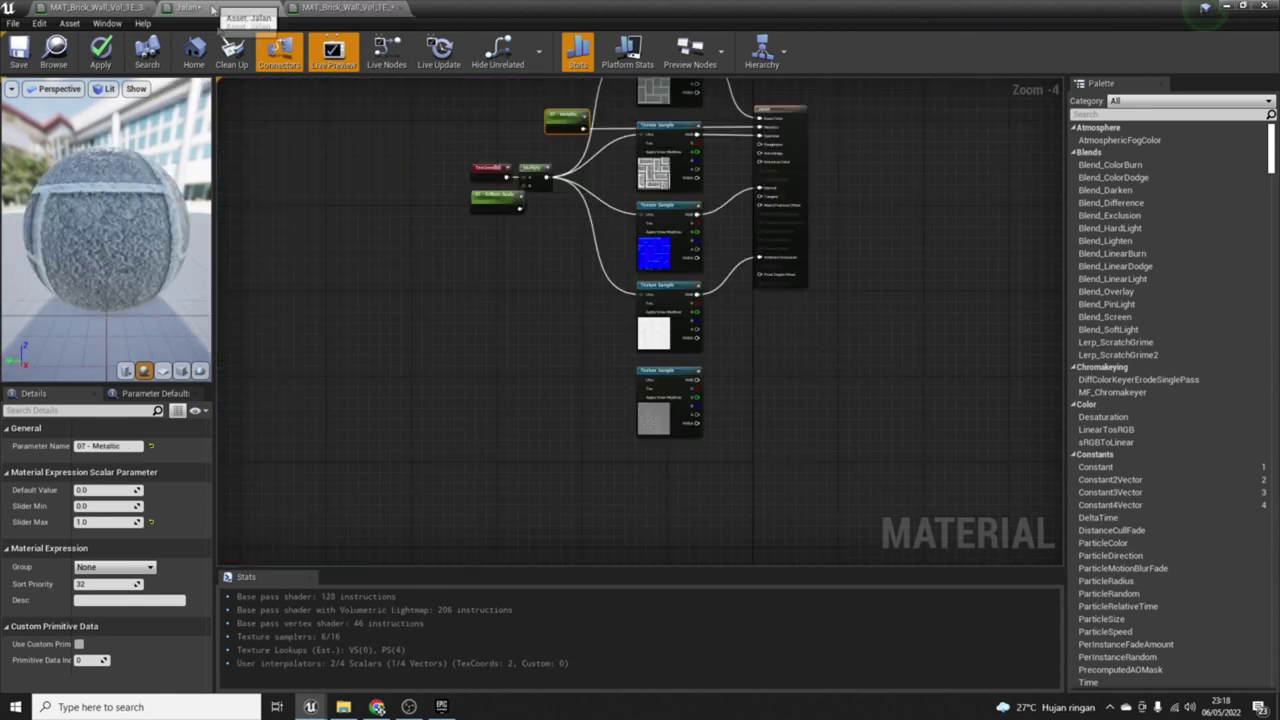
key("ctrl+v")
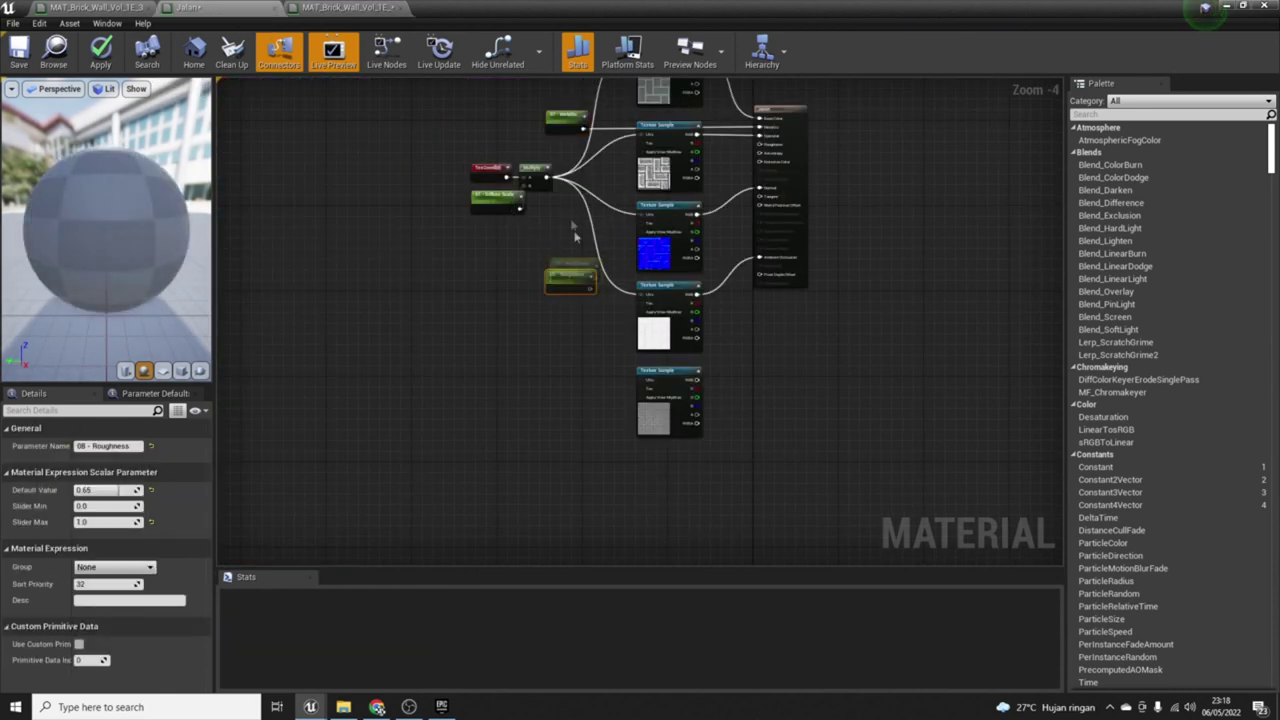
left_click_drag(596, 213, 760, 150)
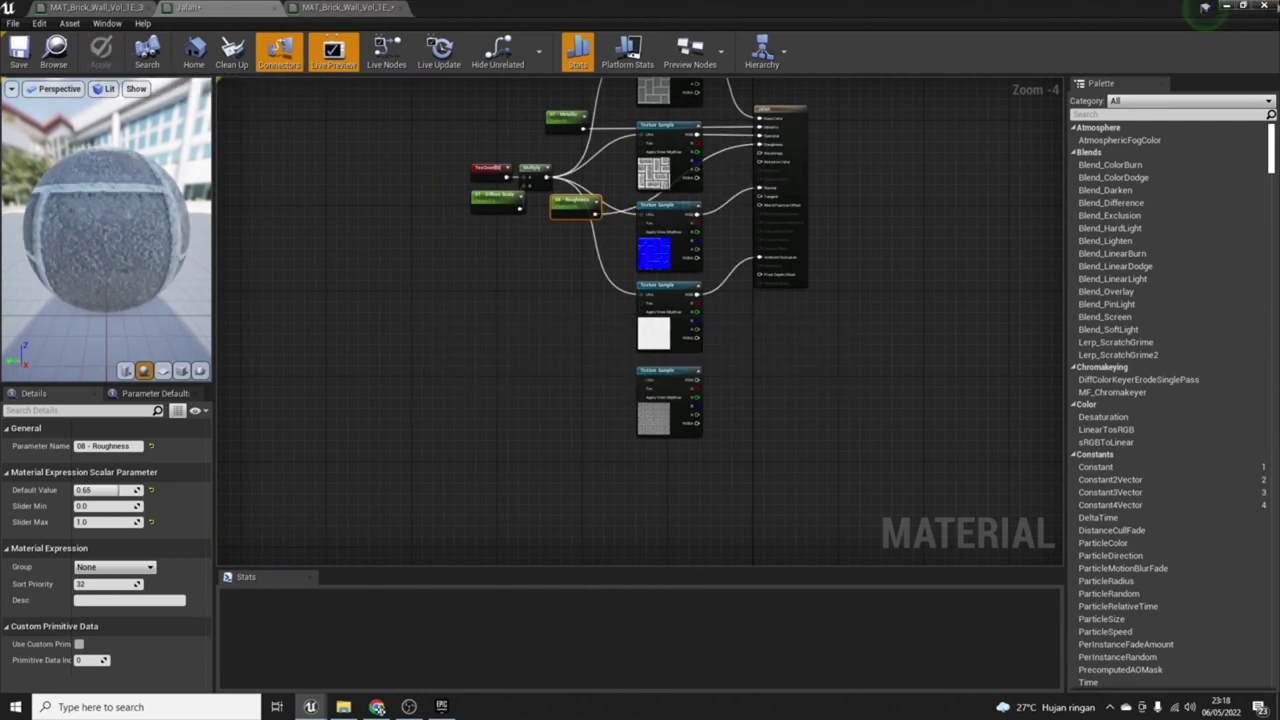
left_click(1227, 7)
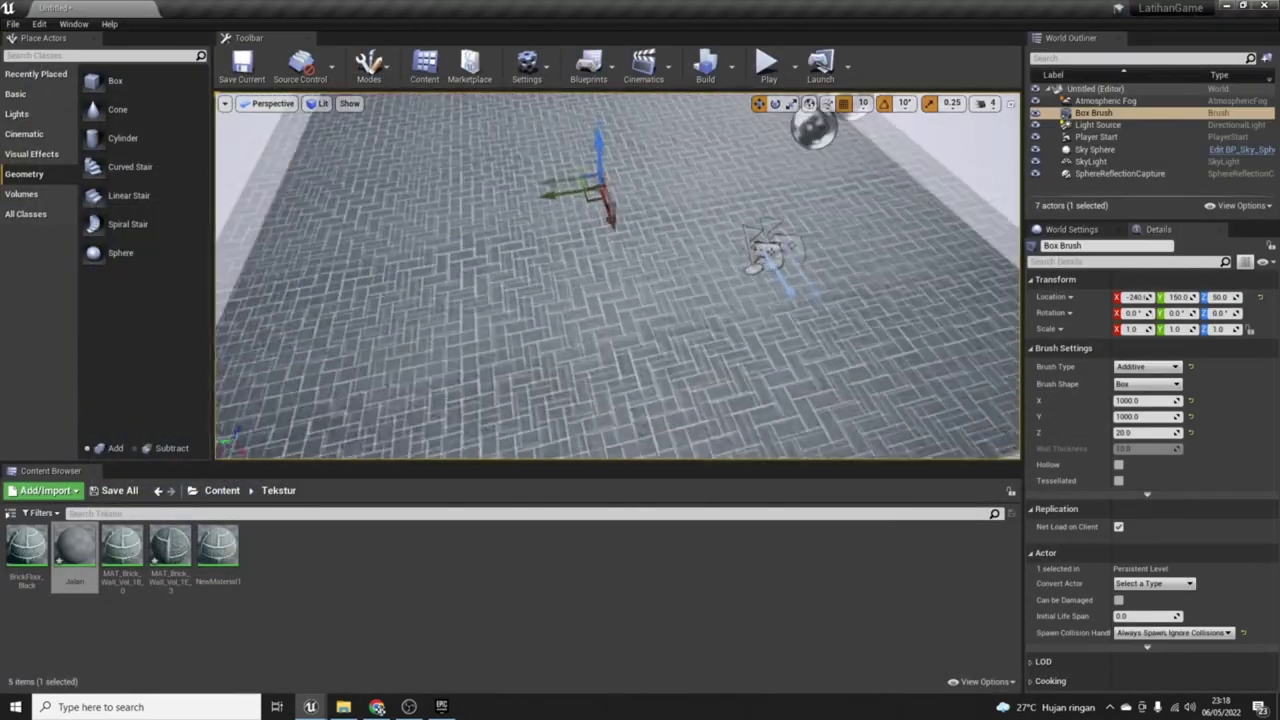
mouse_move(617, 275)
right_mouse_down()
mouse_move(617, 200)
mouse_move(617, 260)
mouse_move(617, 215)
mouse_move(540, 215)
right_mouse_up()
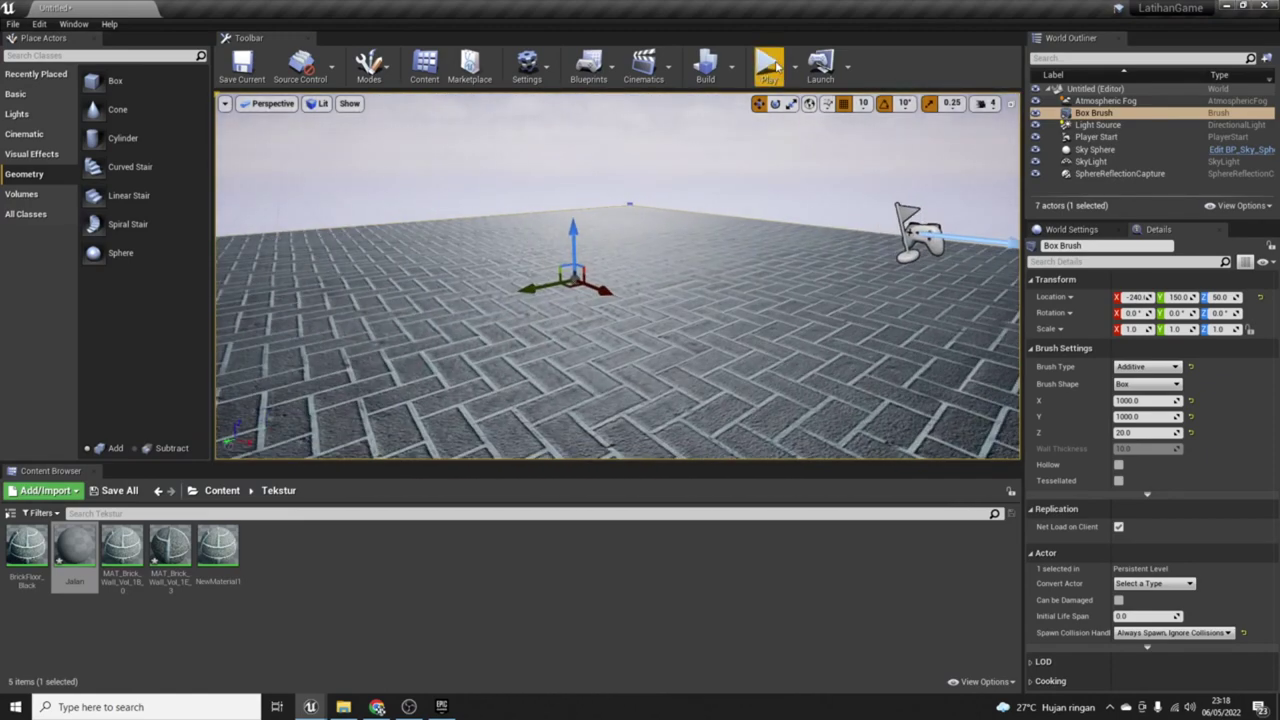
left_click(772, 66)
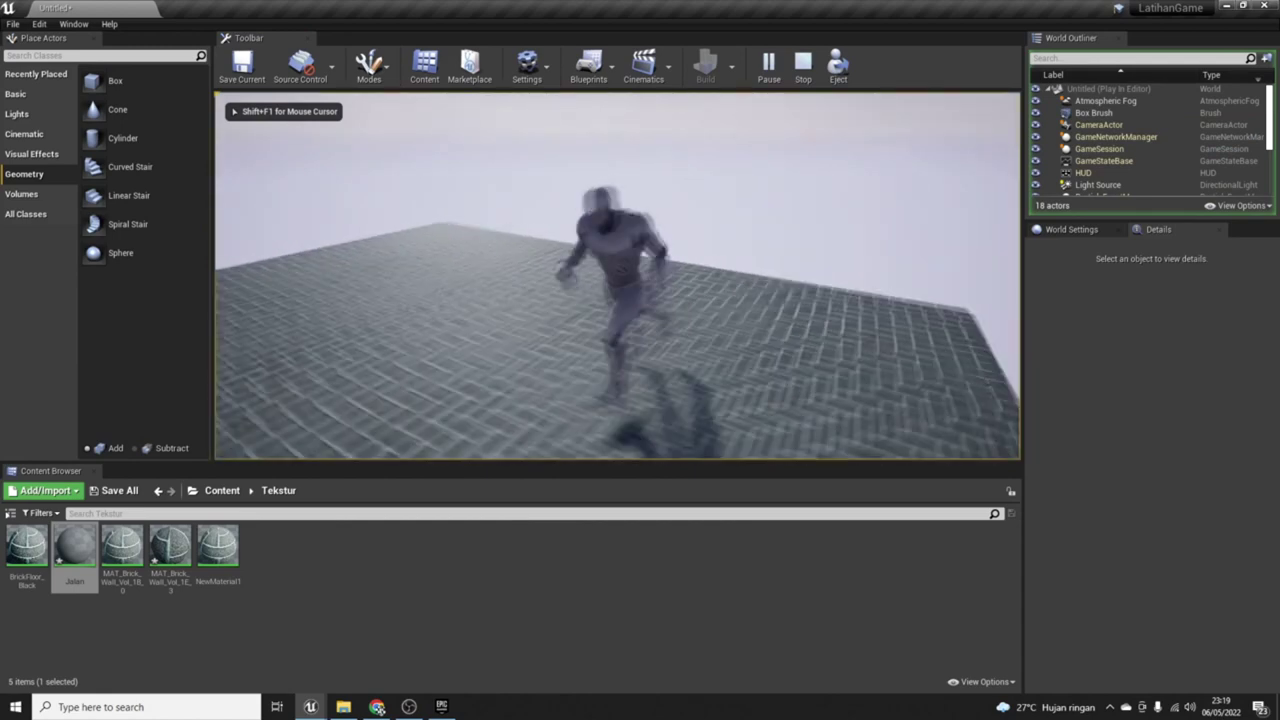
key("w")
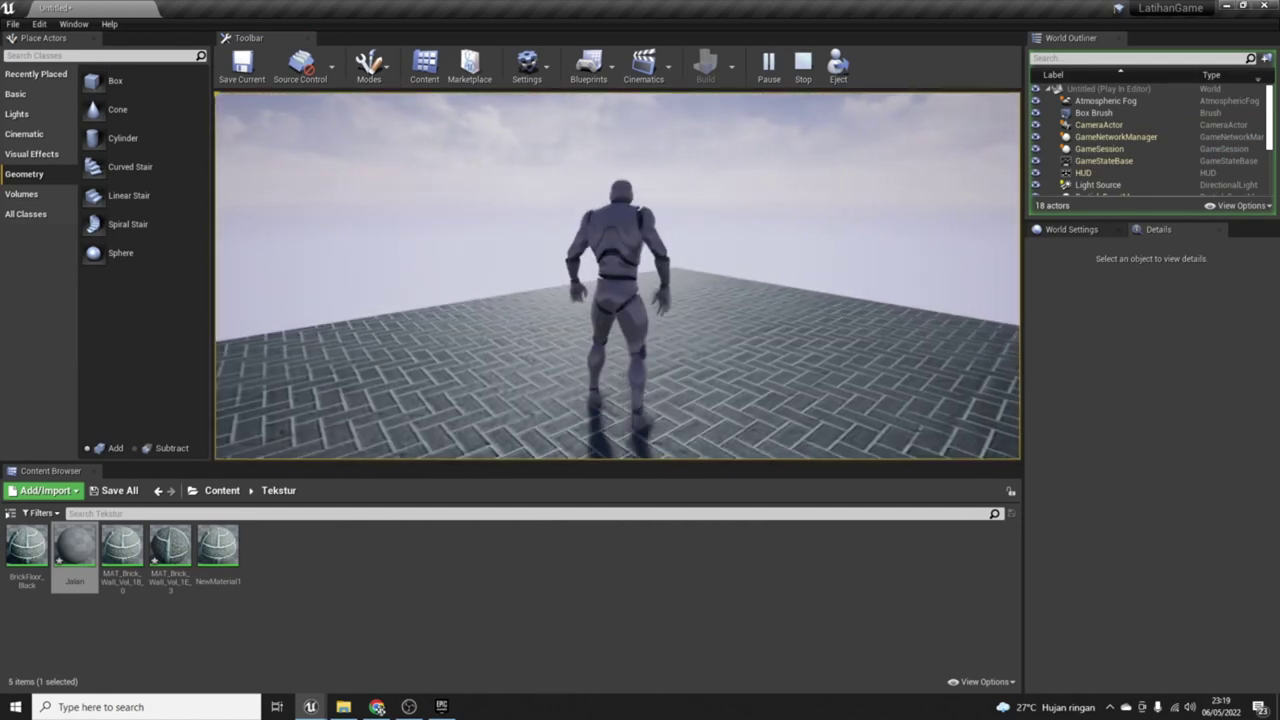
key("w")
key("w")
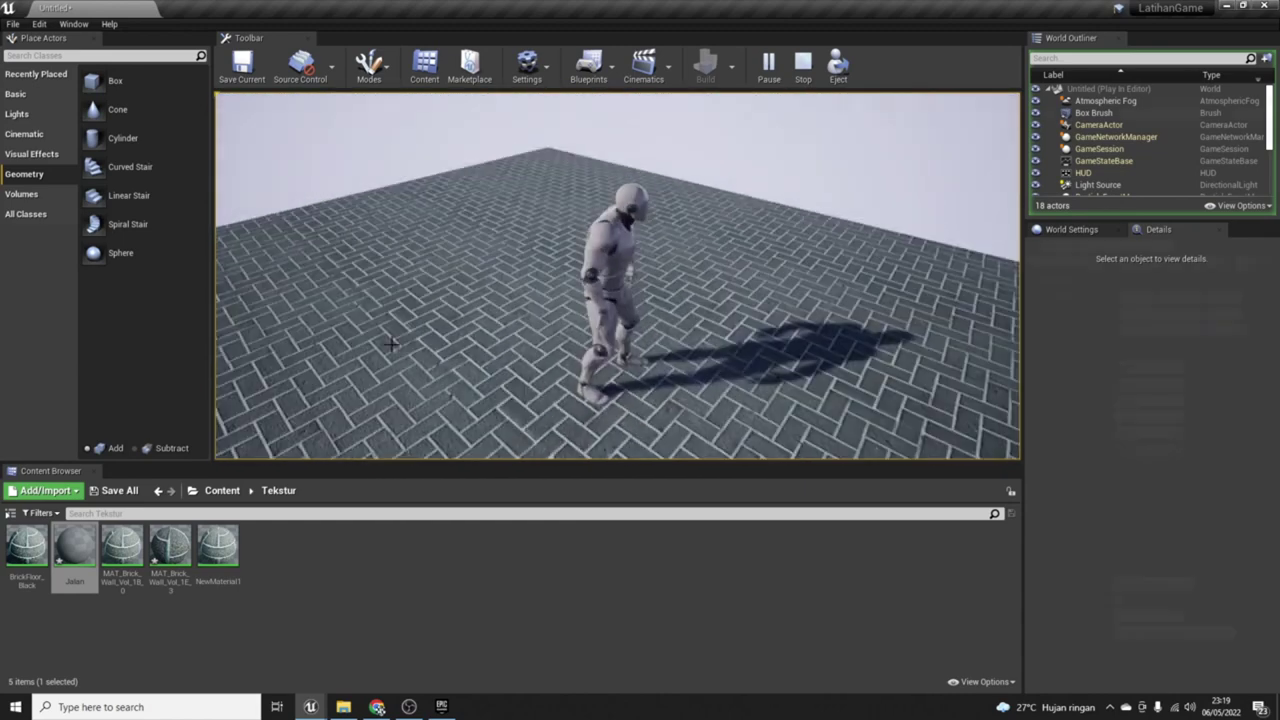
key("Escape")
mouse_move(617, 300)
right_mouse_down()
mouse_move(680, 300)
mouse_move(640, 280)
mouse_move(640, 300)
right_mouse_up()
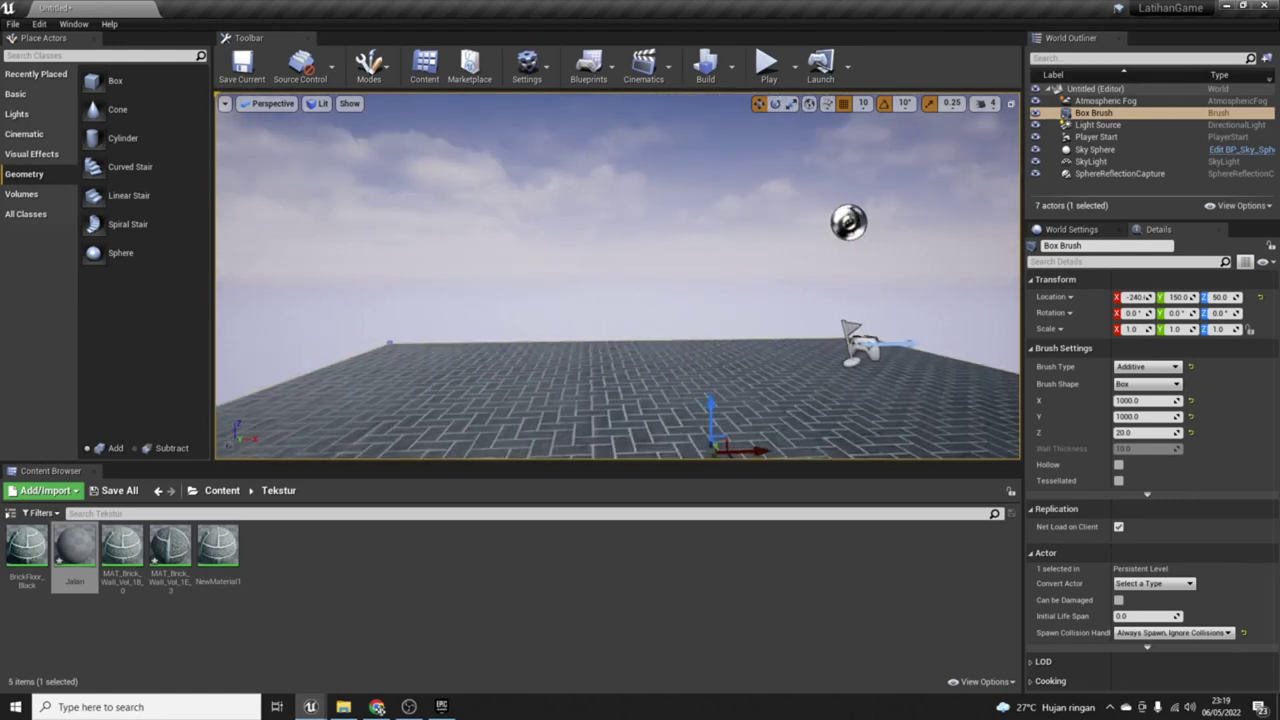
left_click(299, 394)
right_click_drag(299, 394, 360, 340)
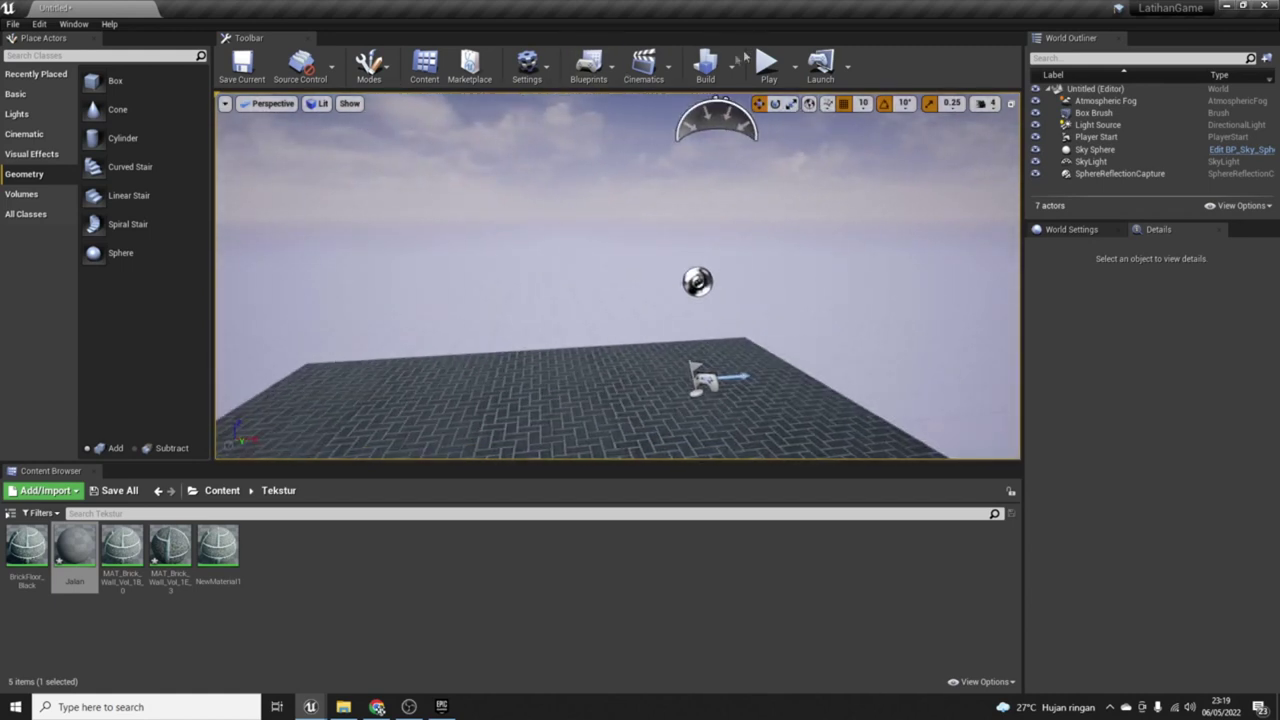
left_click(242, 64)
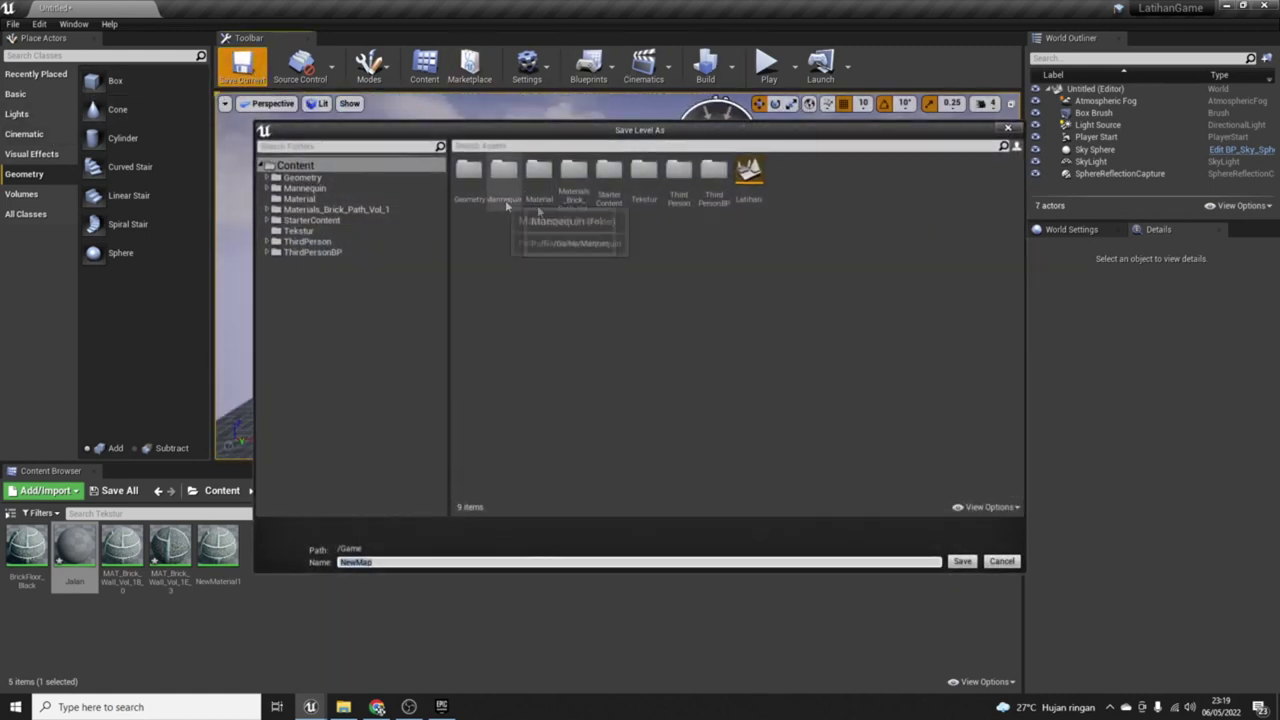
left_click(1008, 129)
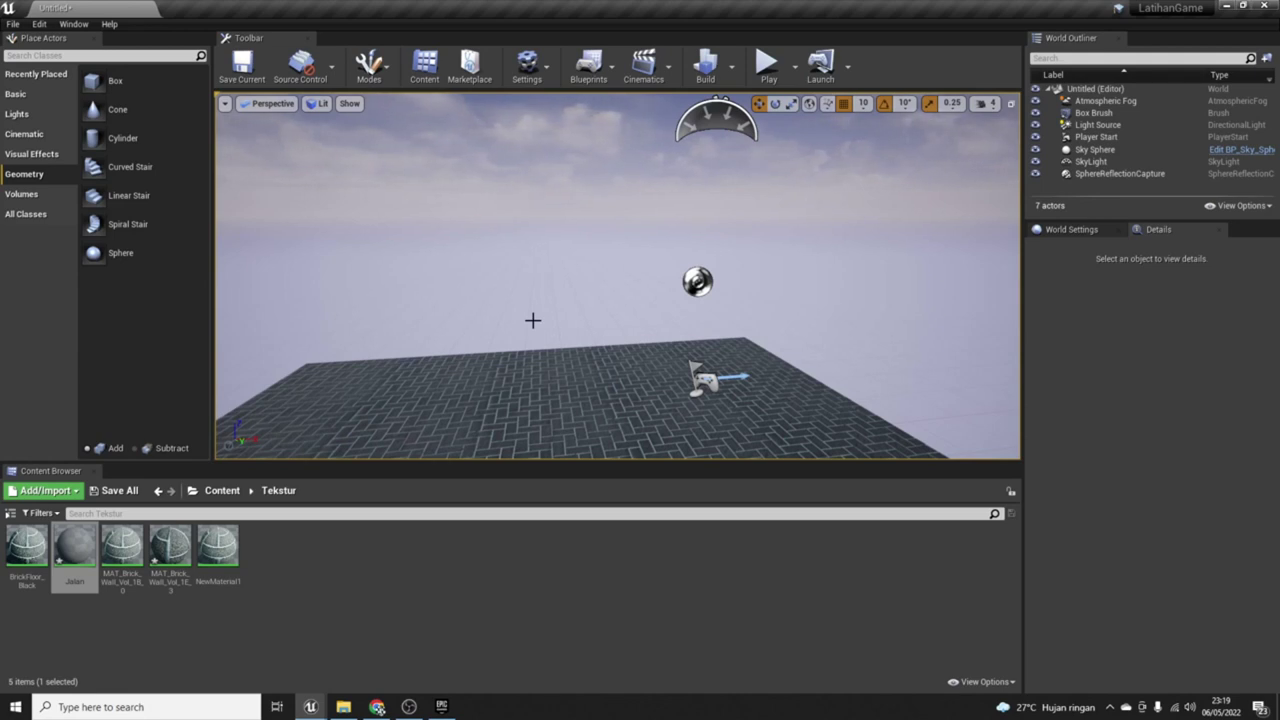
right_click_drag(532, 320, 520, 300)
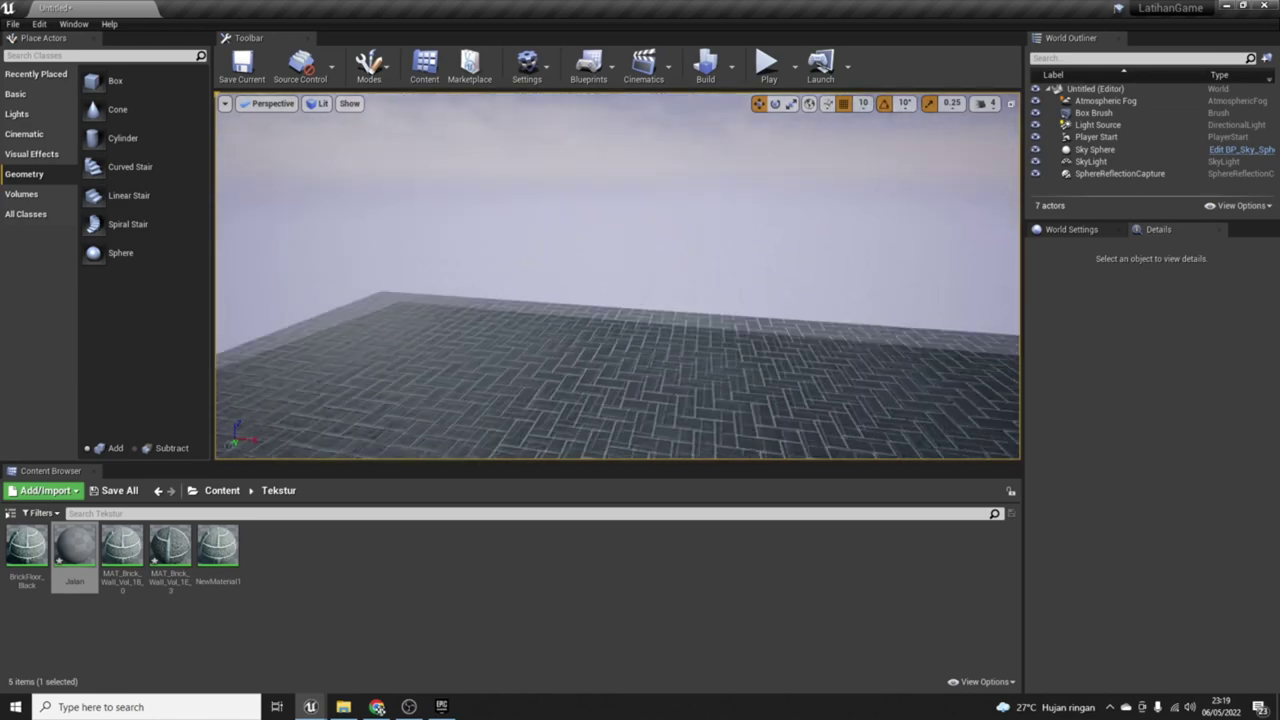
mouse_move(520, 300)
right_mouse_down()
mouse_move(540, 320)
mouse_move(443, 246)
mouse_move(460, 260)
mouse_move(460, 220)
mouse_move(631, 191)
right_mouse_up()
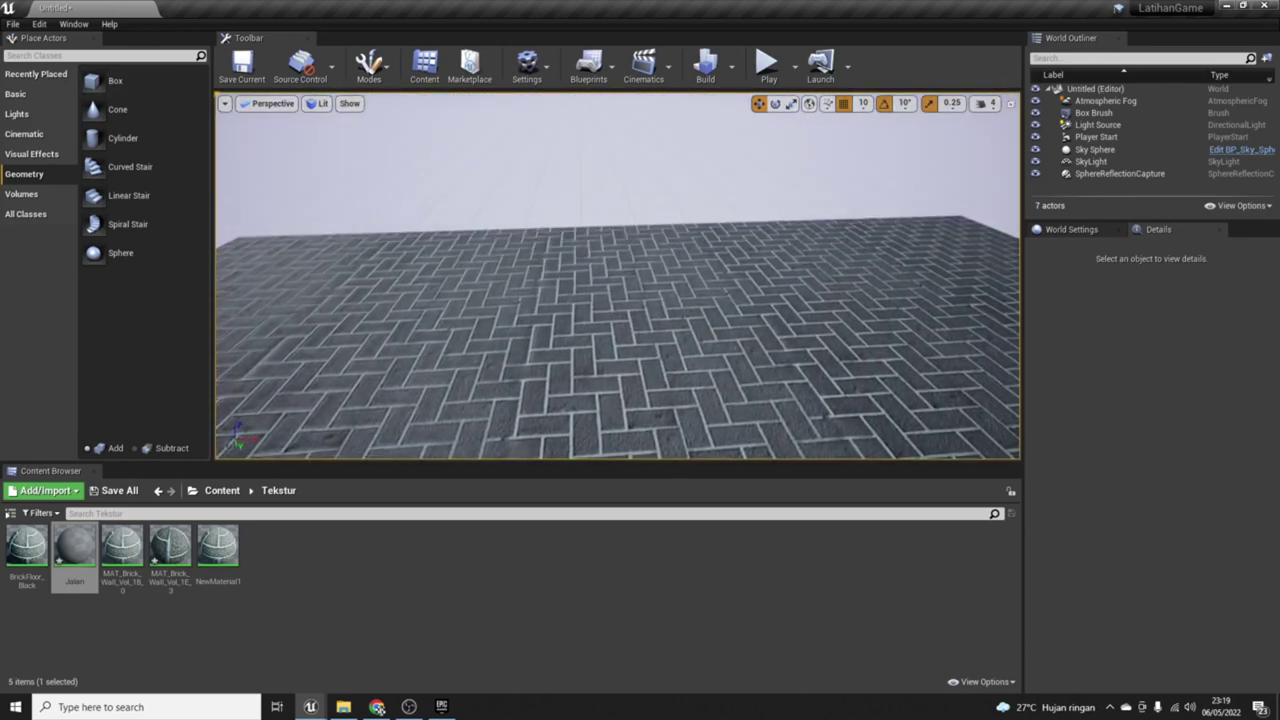
right_click(618, 190)
left_click(589, 211)
mouse_move(589, 211)
right_mouse_down()
mouse_move(589, 150)
mouse_move(601, 175)
right_mouse_up()
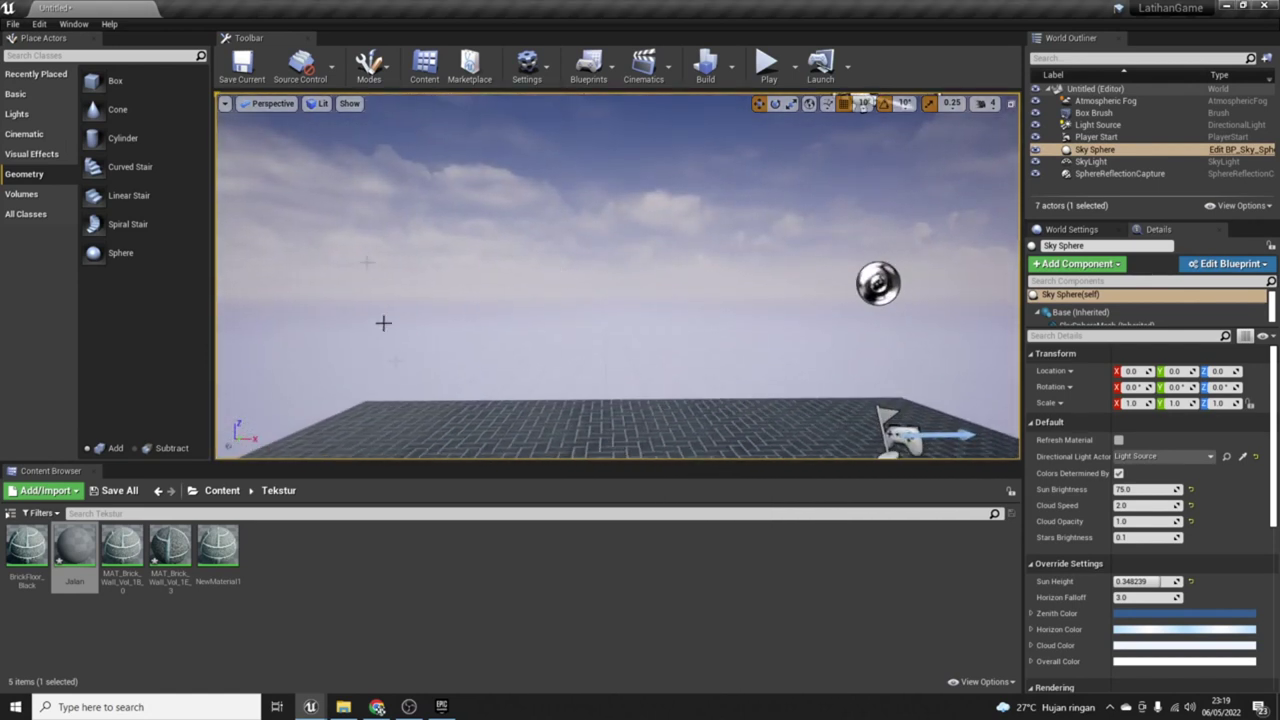
right_click_drag(954, 397, 448, 172)
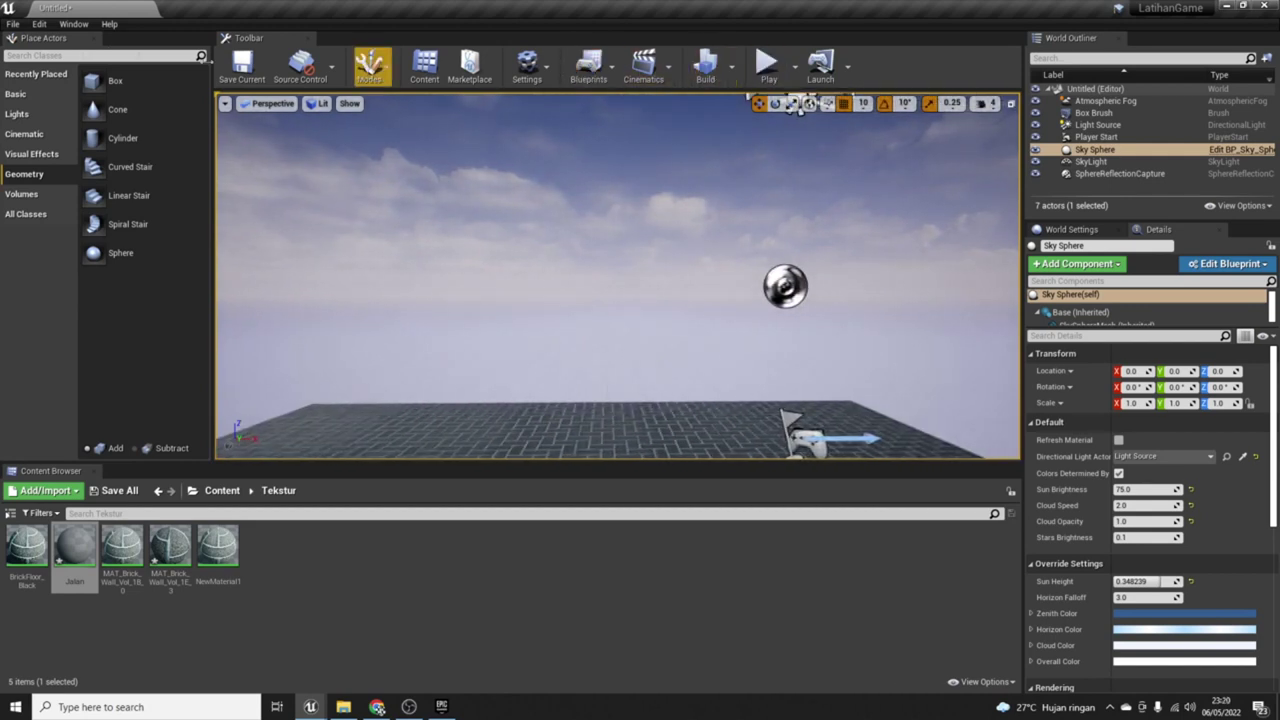
Step: Save all content, naming the new level Latihan_Map in /Game
left_click(118, 490)
left_click(757, 477)
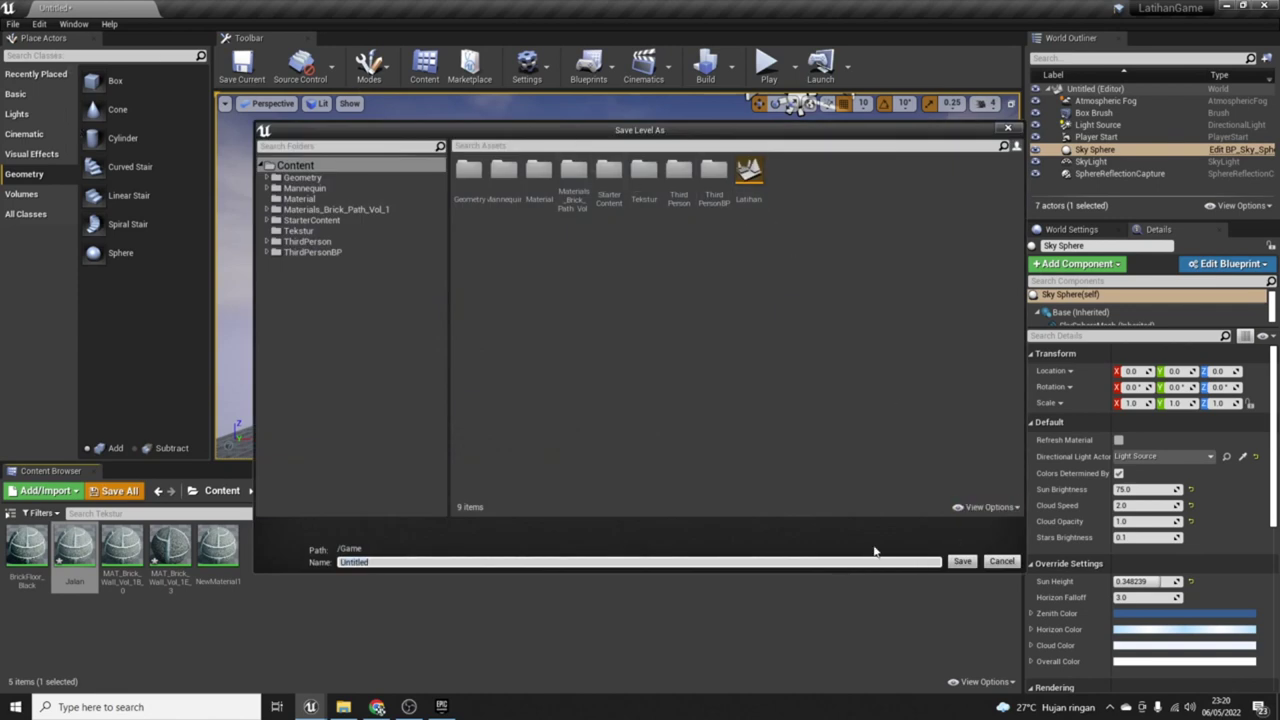
type("Latiha")
type("n Mai")
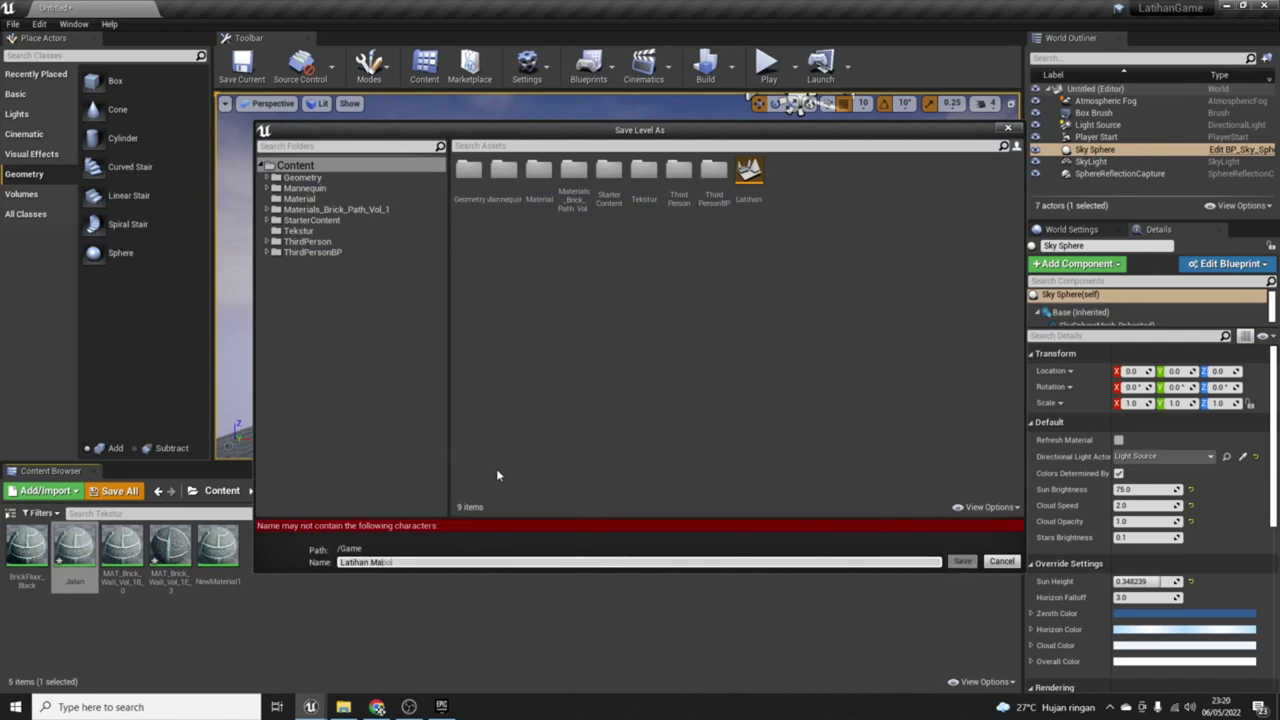
key("BackSpace")
key("BackSpace")
type("_")
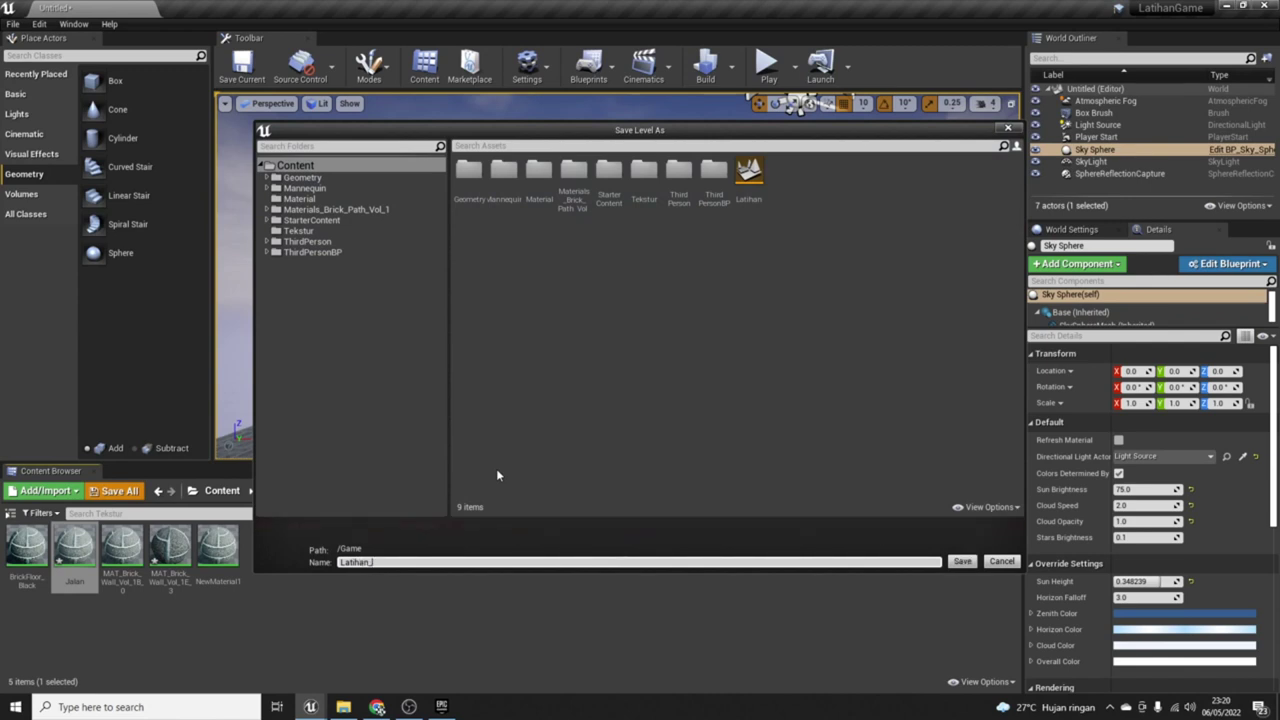
type("Map")
left_click(963, 561)
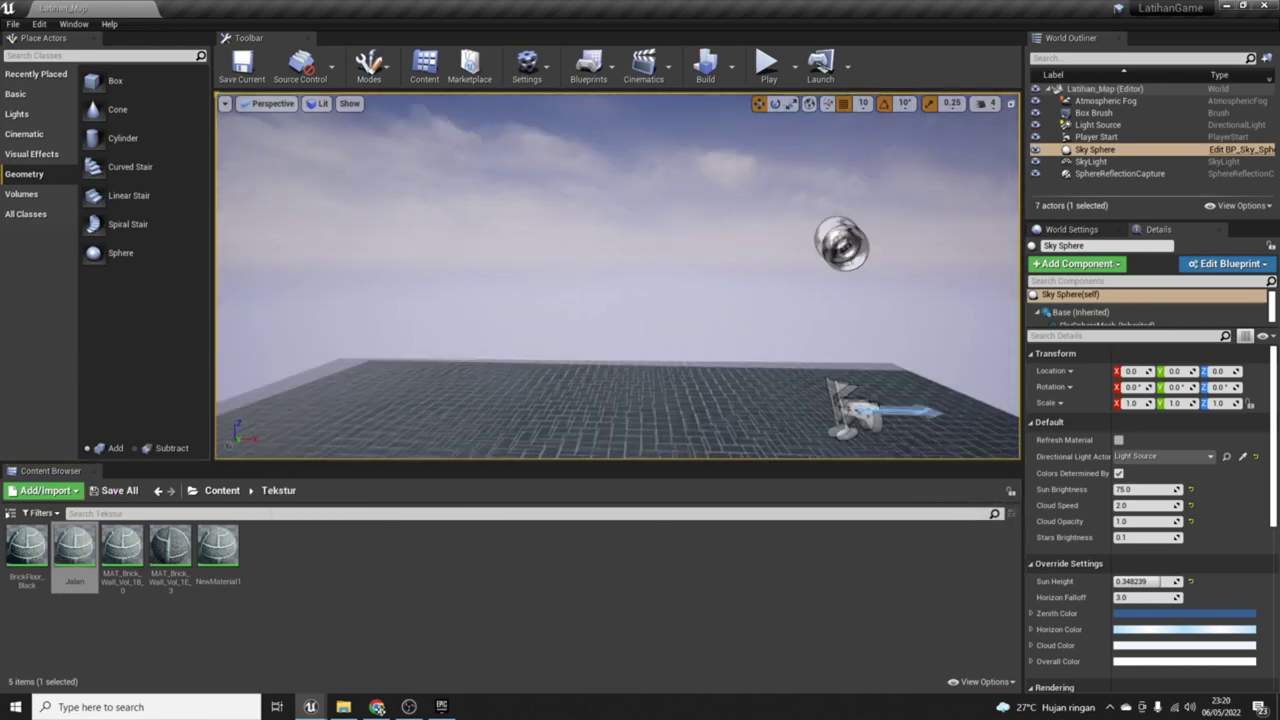
left_click(10, 24)
left_click(12, 25)
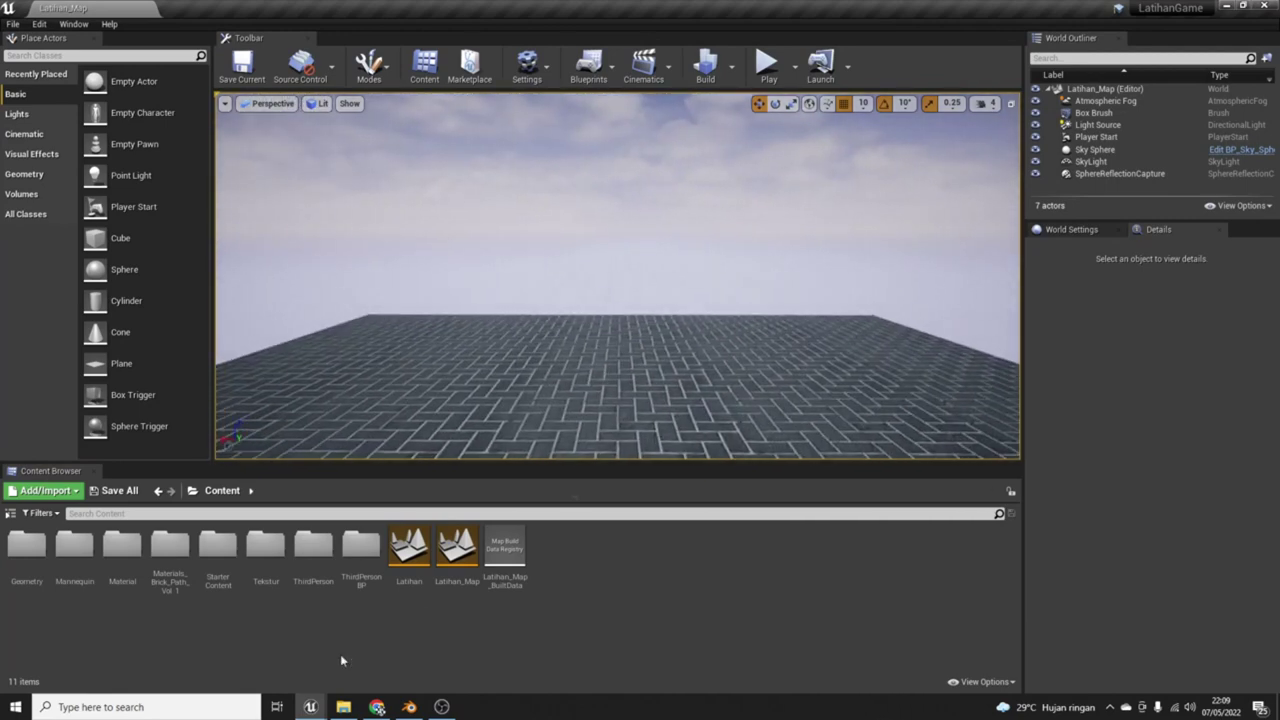
Step: Switch to Blender and orbit around the warnet building to inspect it from several sides
left_click(412, 706)
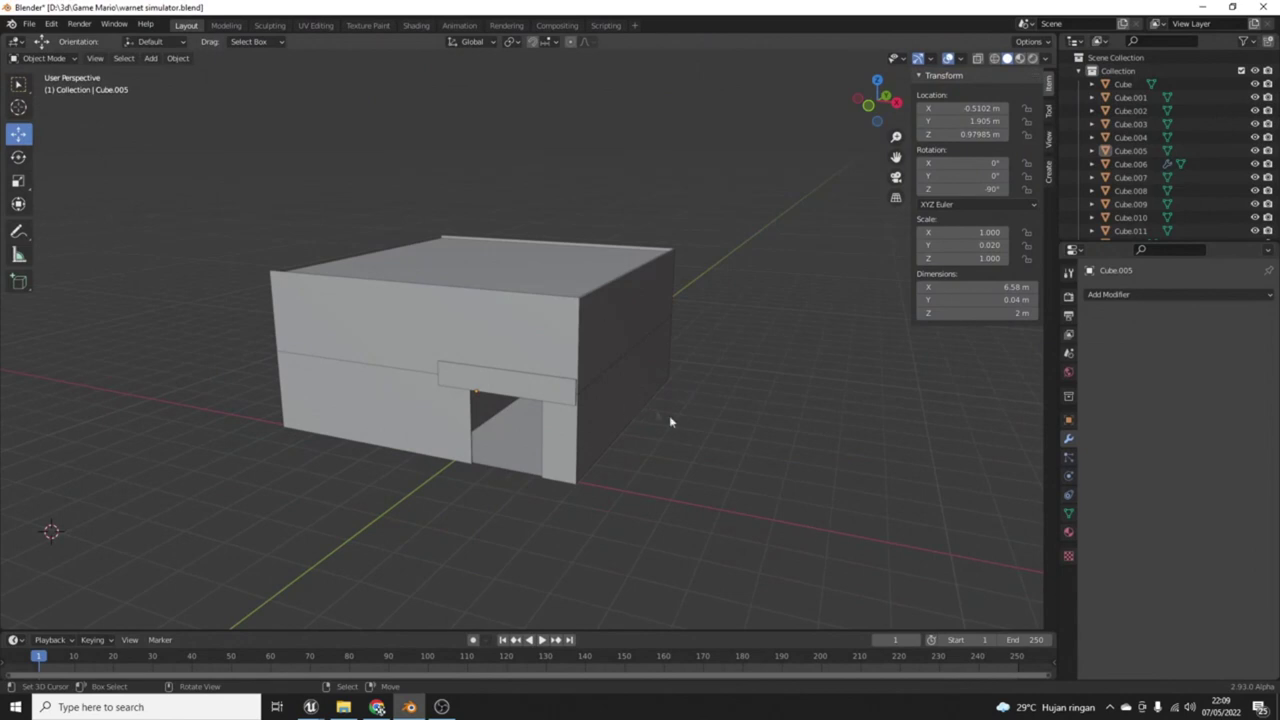
middle_click_drag(477, 406, 157, 479)
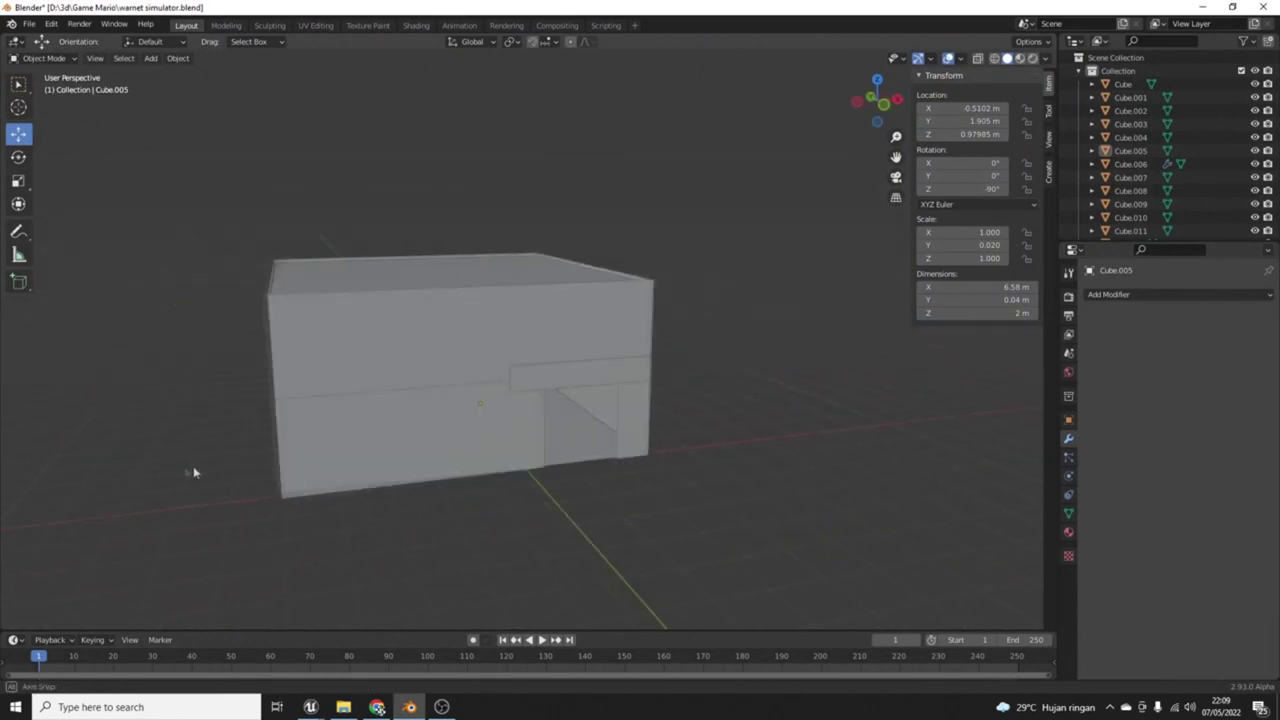
mouse_move(157, 479)
middle_mouse_down()
mouse_move(554, 394)
mouse_move(574, 408)
mouse_move(763, 406)
middle_mouse_up()
scroll(520, 406, "up", 3)
scroll(650, 403, "down", 5)
middle_click_drag(551, 400, 416, 421)
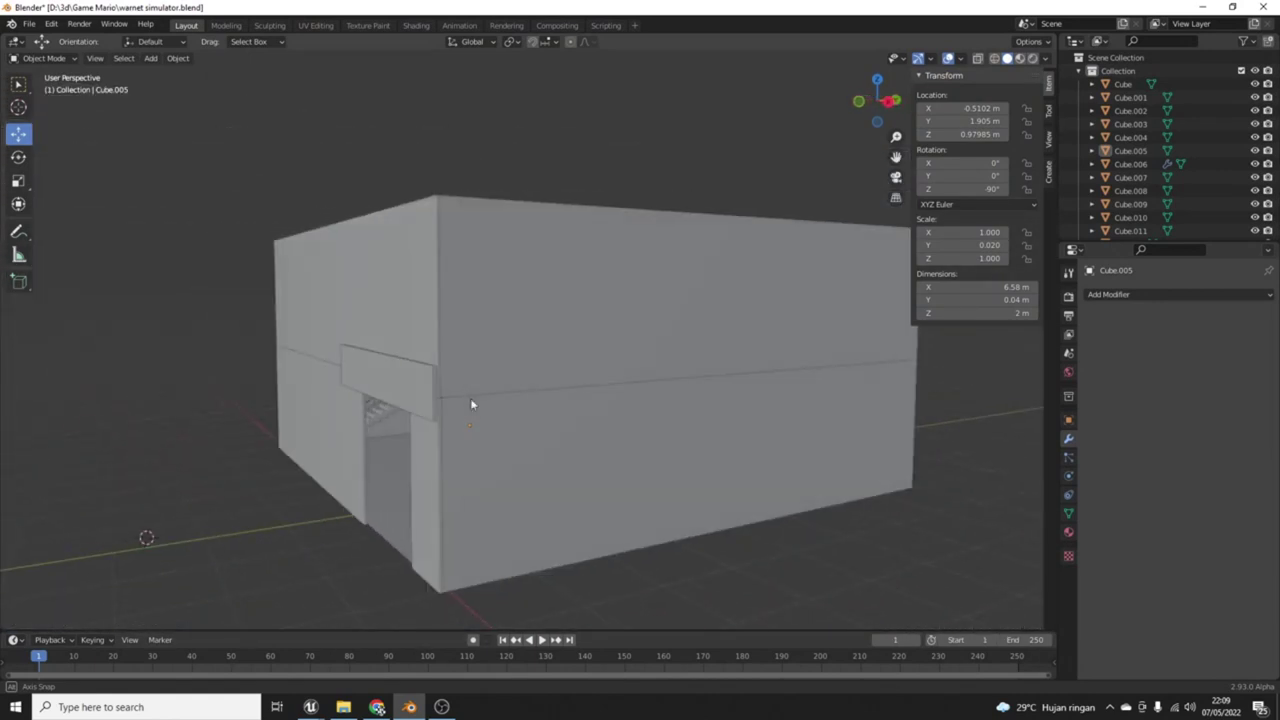
scroll(412, 420, "up", 5)
scroll(414, 430, "up", 4)
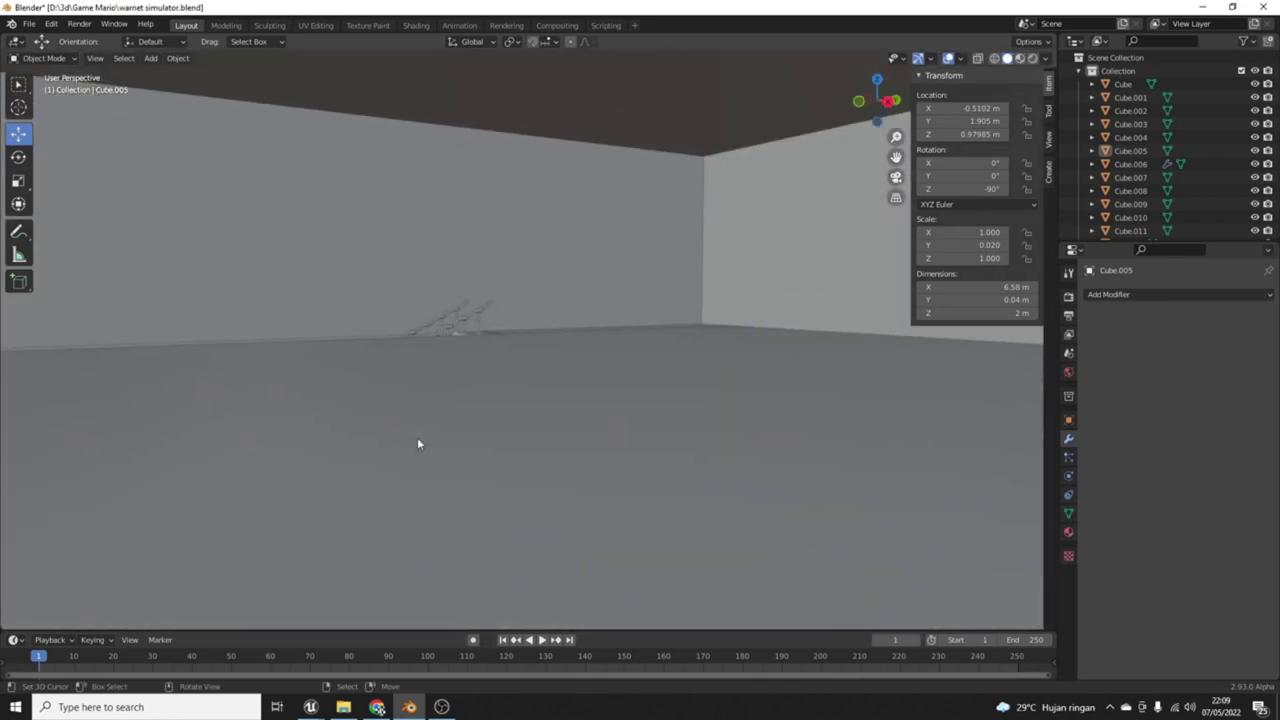
scroll(419, 438, "down", 5)
mouse_move(420, 437)
middle_mouse_down()
mouse_move(375, 441)
mouse_move(336, 501)
middle_mouse_up()
Step: Unhide roof plane Plane.003 over the building, then minimise Blender back to Unreal
left_click(600, 323)
mouse_move(600, 323)
middle_mouse_down()
mouse_move(682, 397)
mouse_move(684, 350)
middle_mouse_up()
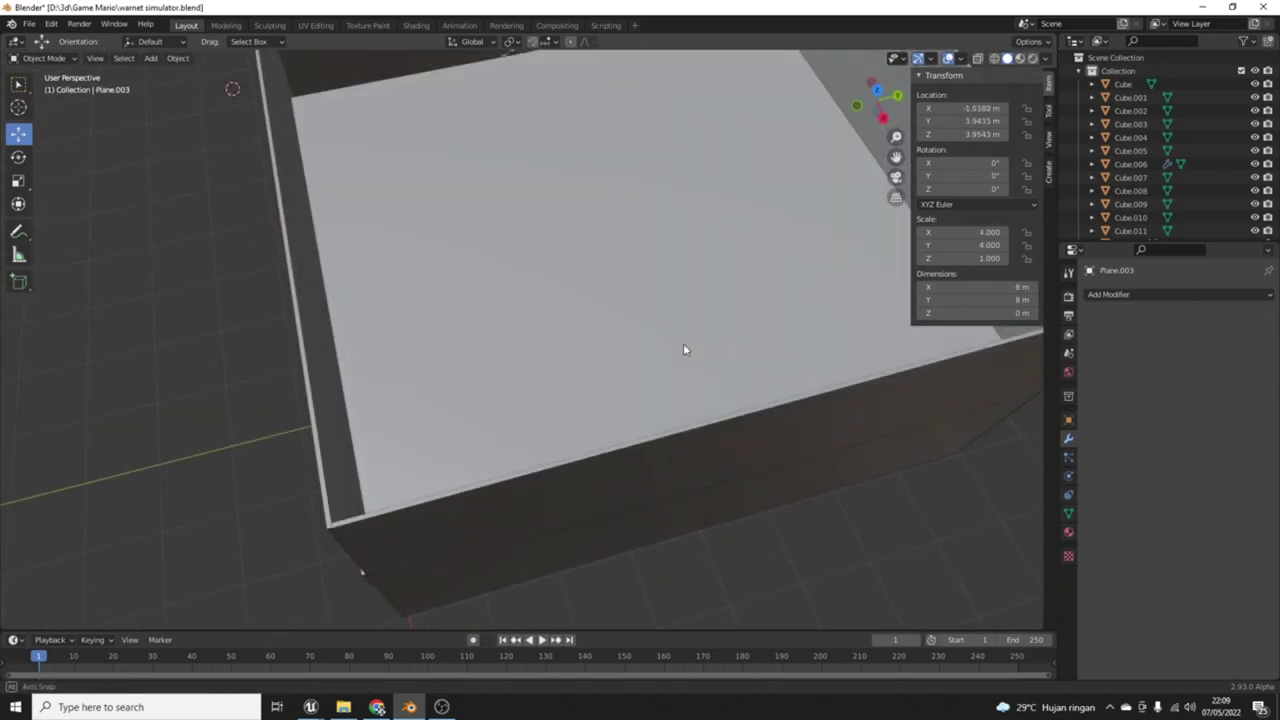
middle_click_drag(533, 233, 662, 211)
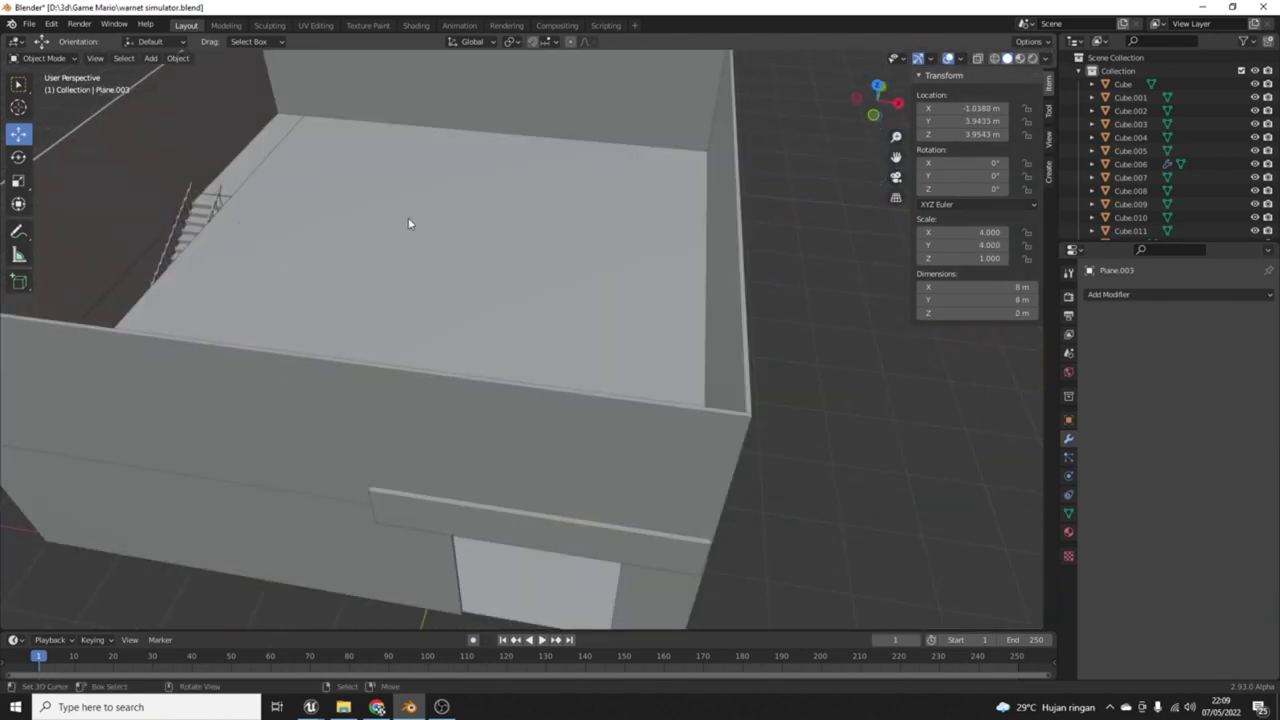
key("alt+h")
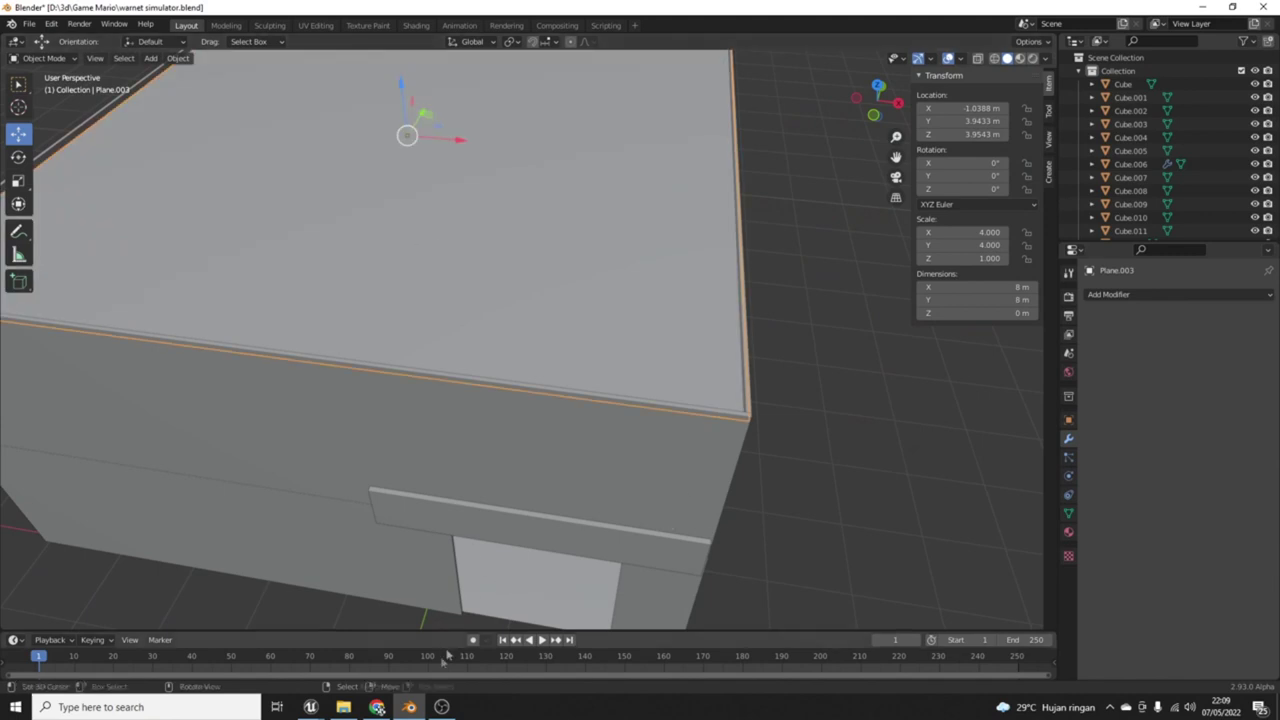
left_click(409, 707)
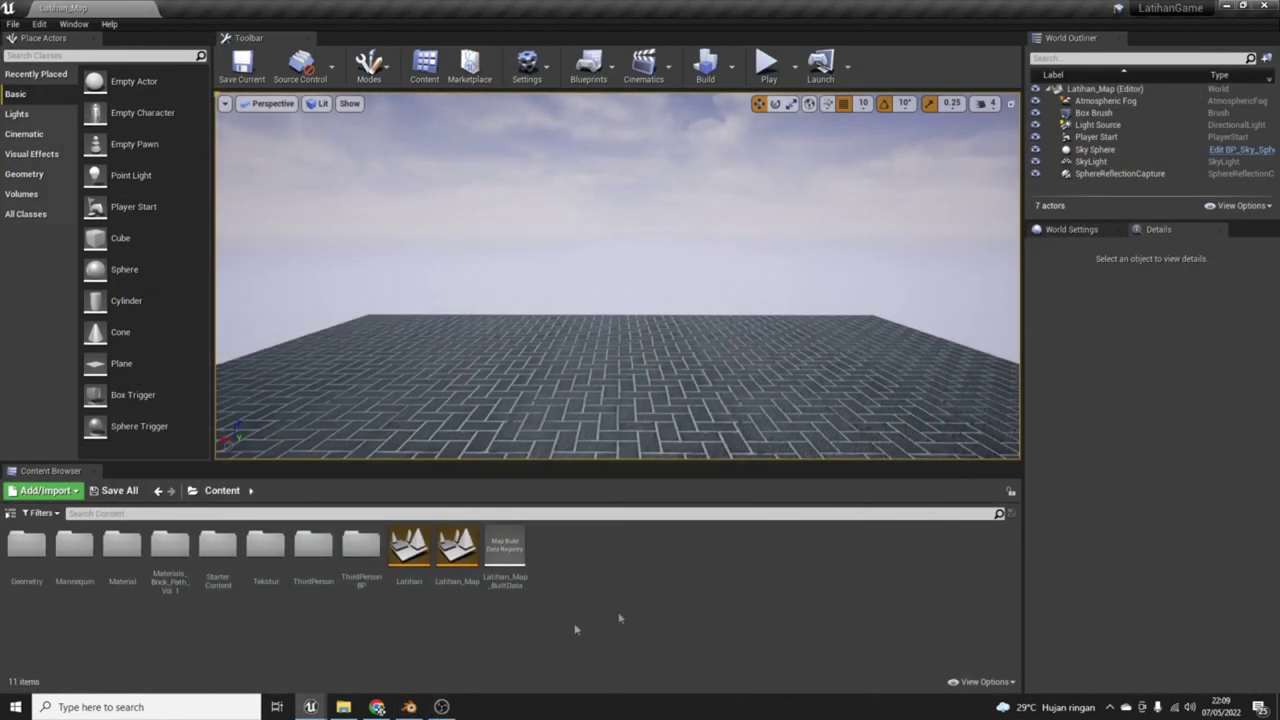
Step: Open File Explorer and navigate to the 3d folder on drive D
left_click(343, 707)
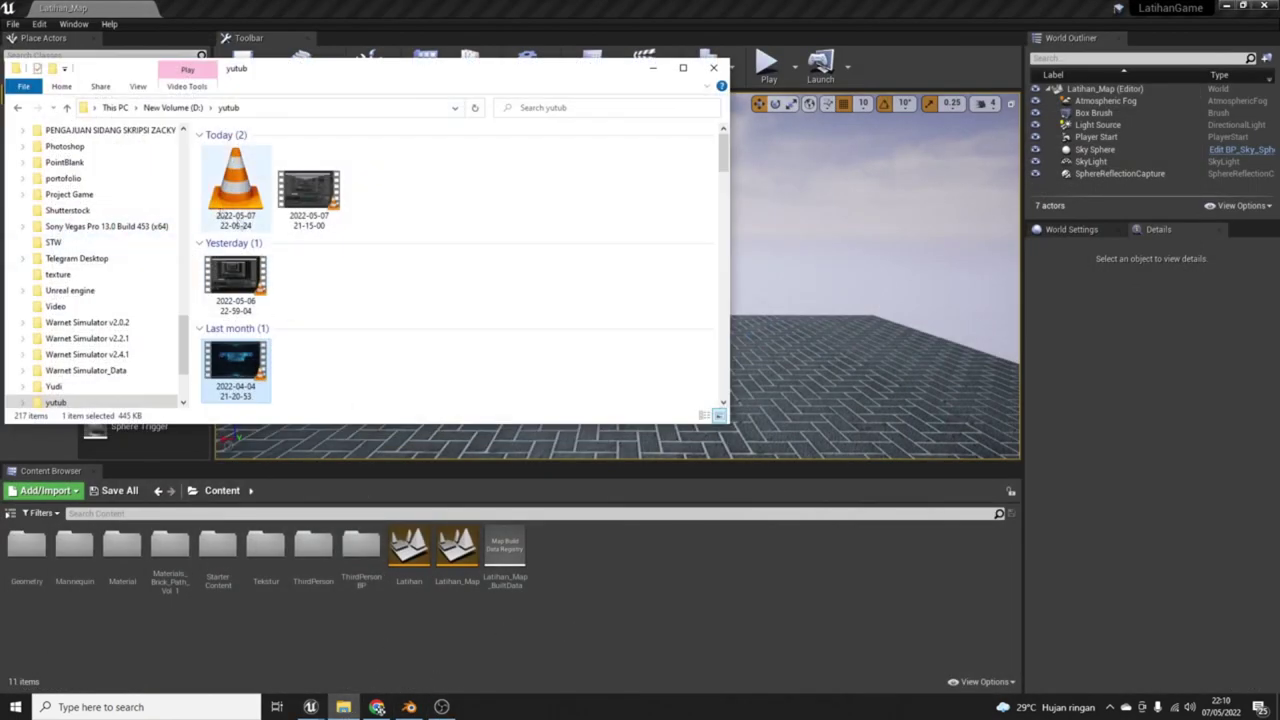
scroll(143, 258, "up", 2)
scroll(143, 258, "up", 2)
left_click(60, 244)
scroll(97, 208, "up", 2)
scroll(80, 220, "up", 5)
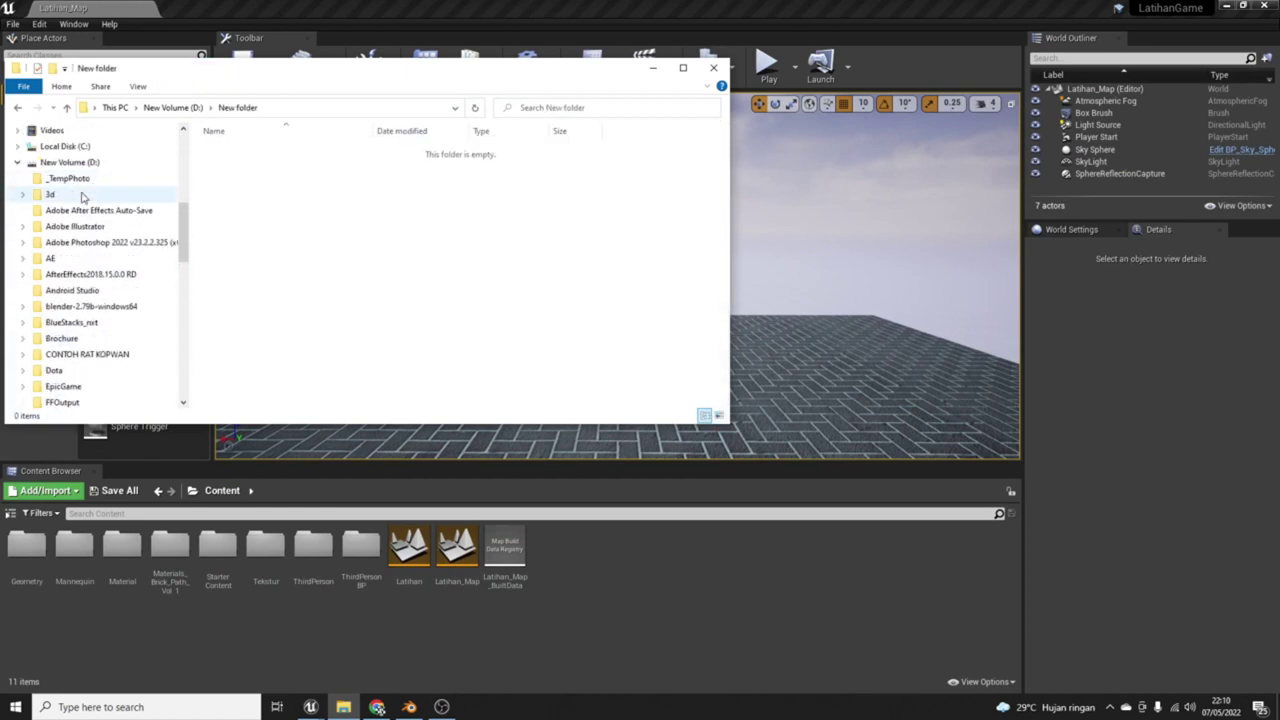
left_click(50, 194)
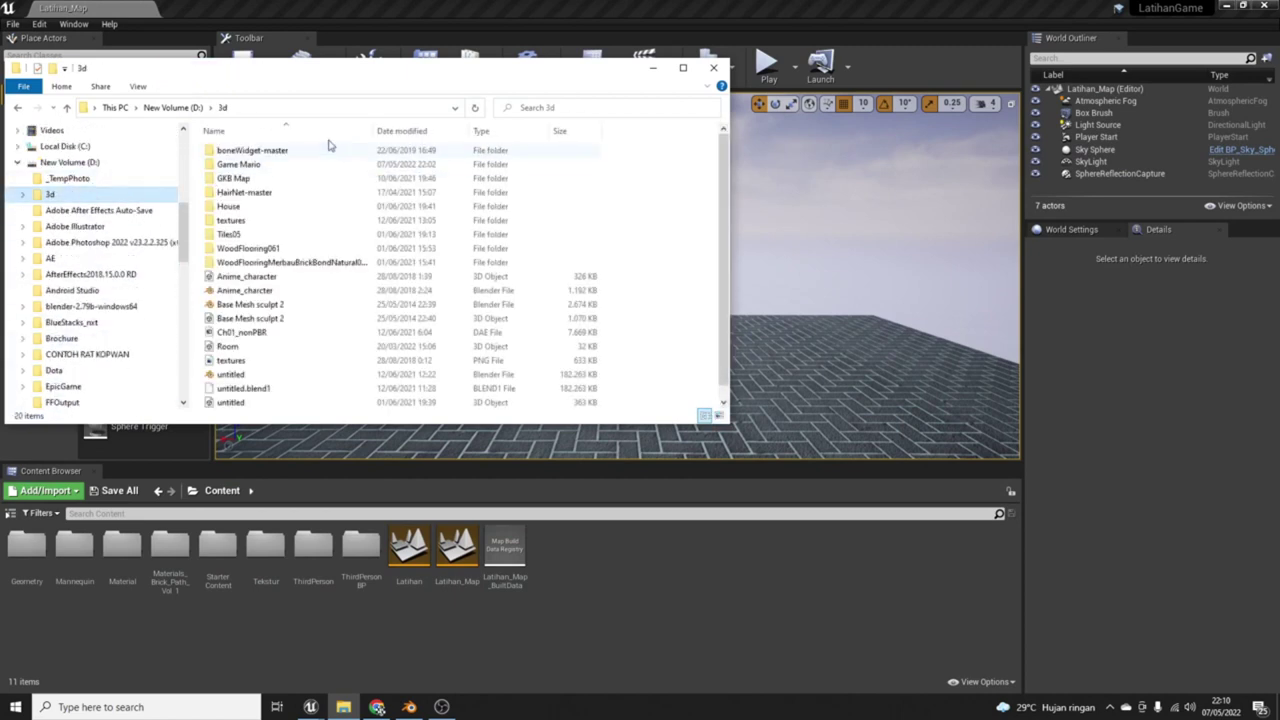
Step: Open the Game Mario folder and select the warnet simulator 3D object file
left_click(272, 170)
double_click(272, 170)
scroll(500, 320, "down", 3)
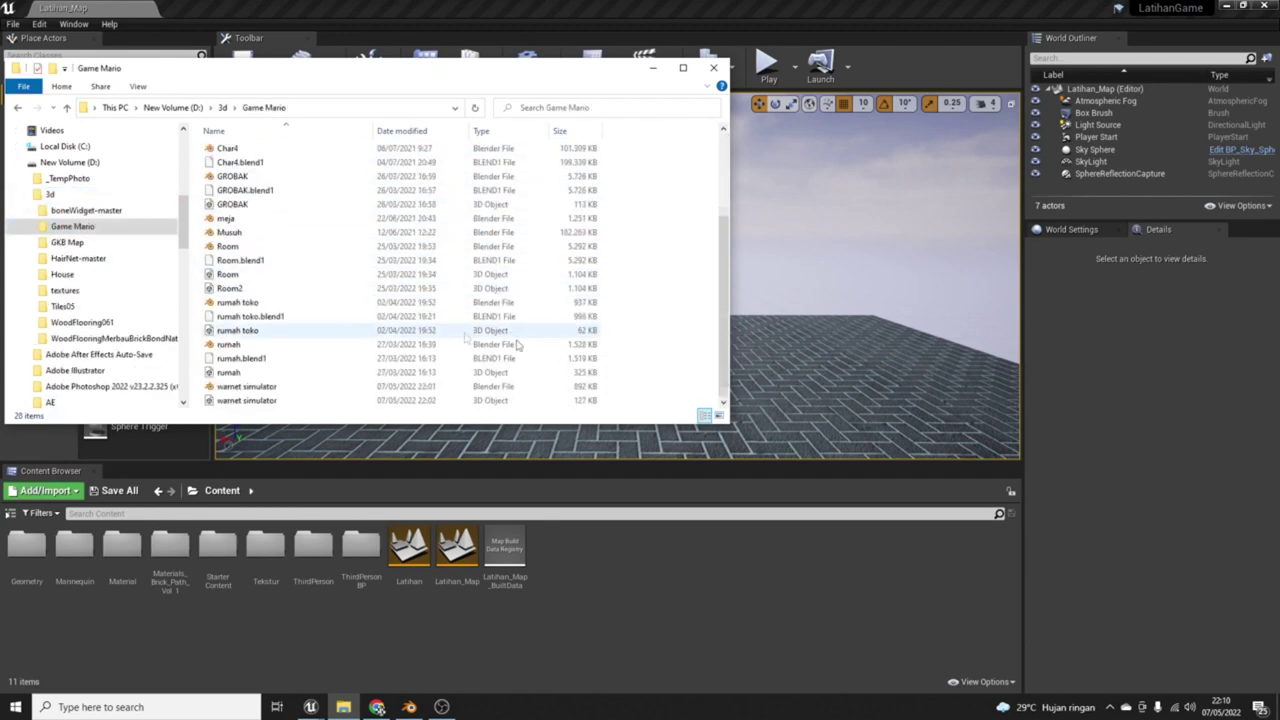
left_click(241, 400)
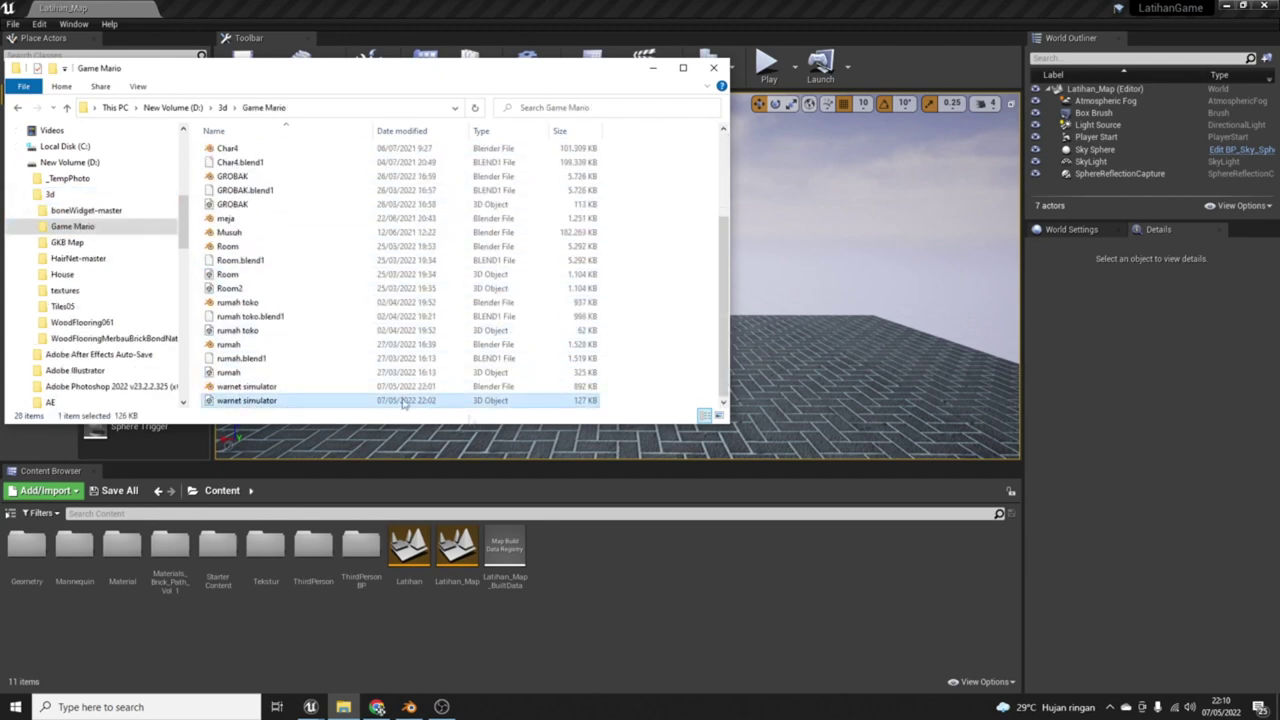
right_click(684, 615)
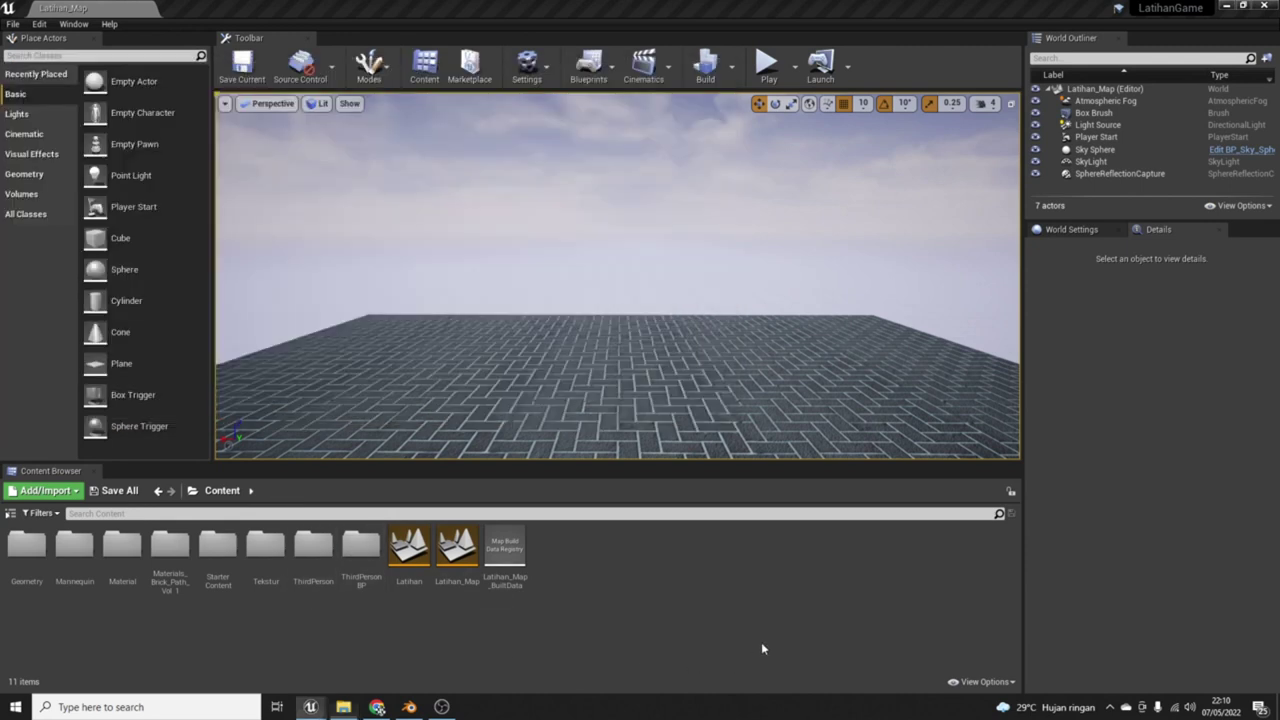
Step: Create a Building folder in Content, open it, and drag the warnet simulator file into it
left_click(729, 192)
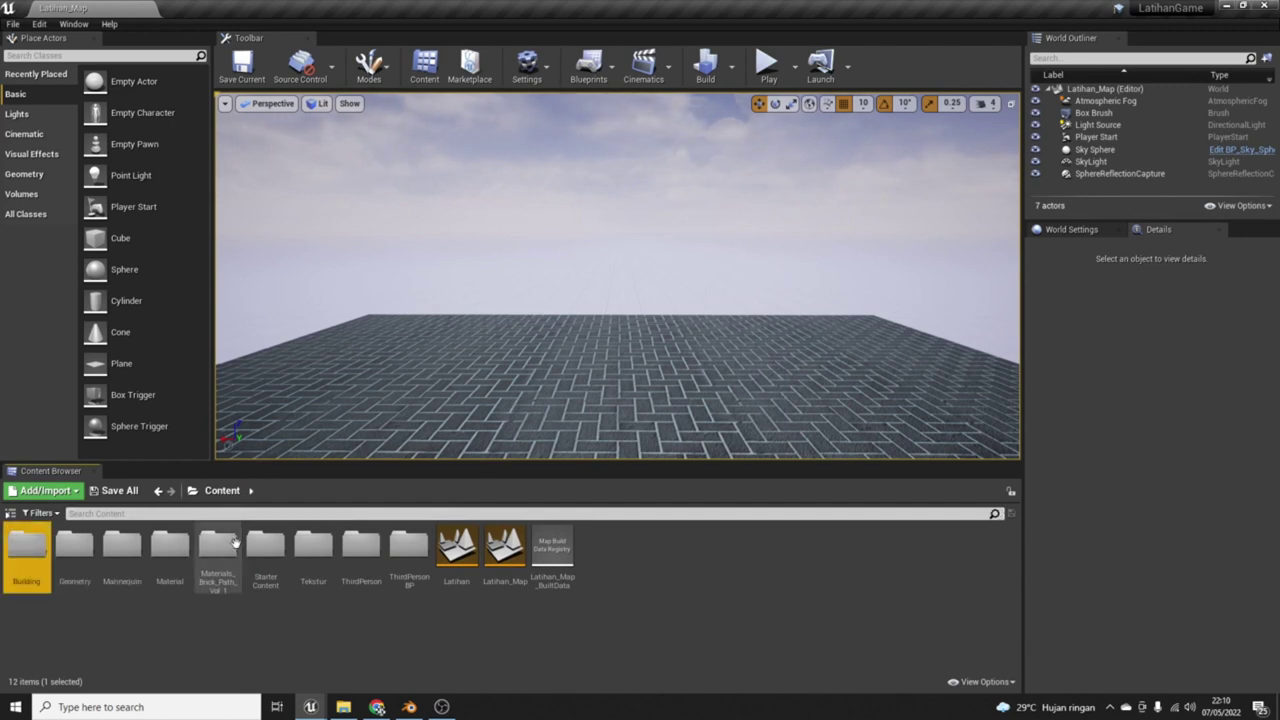
double_click(170, 545)
left_click(240, 488)
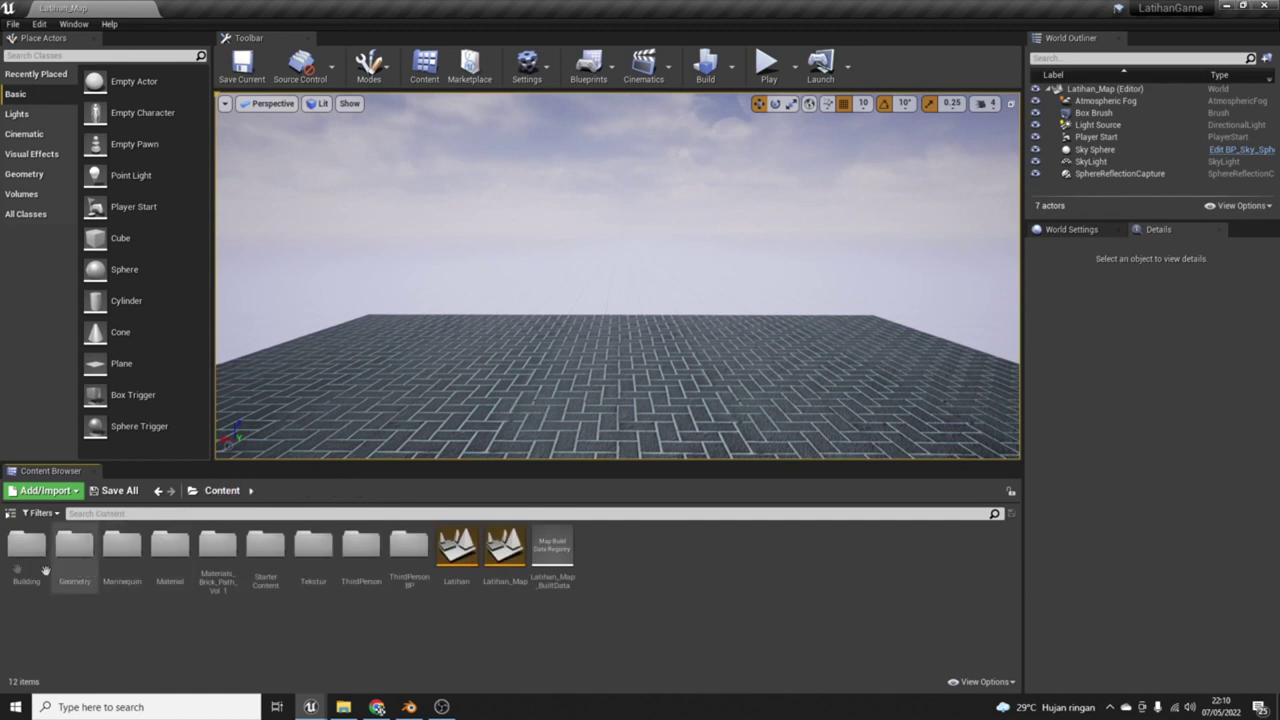
double_click(27, 545)
left_click(343, 707)
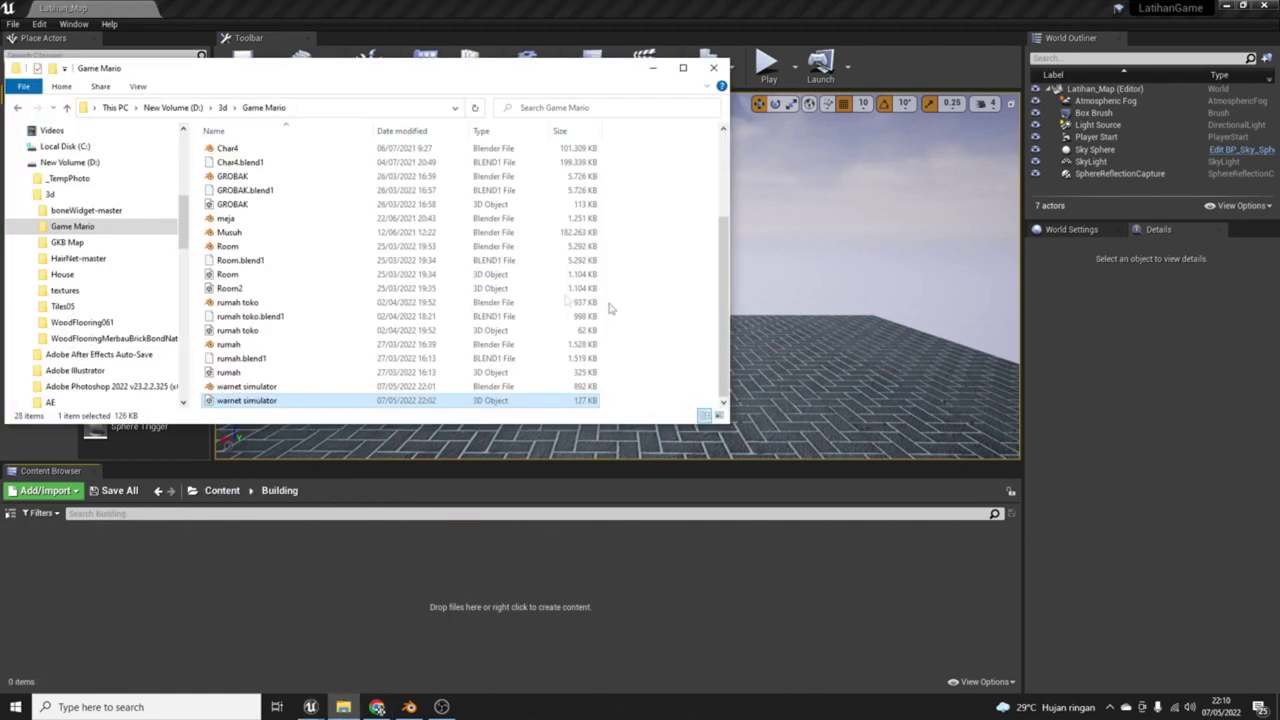
left_click_drag(246, 400, 251, 590)
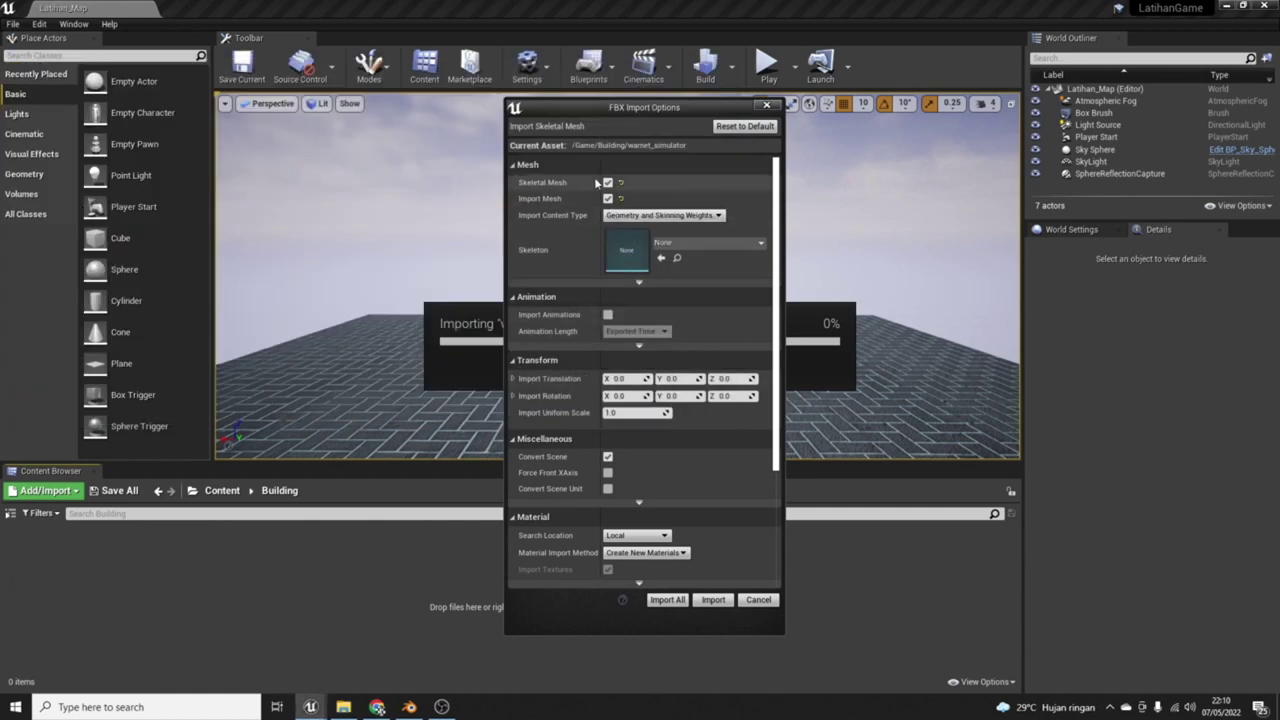
Step: Import warnet simulator as static meshes with Generate Missing Collision off, then close the Message Log
left_click(608, 183)
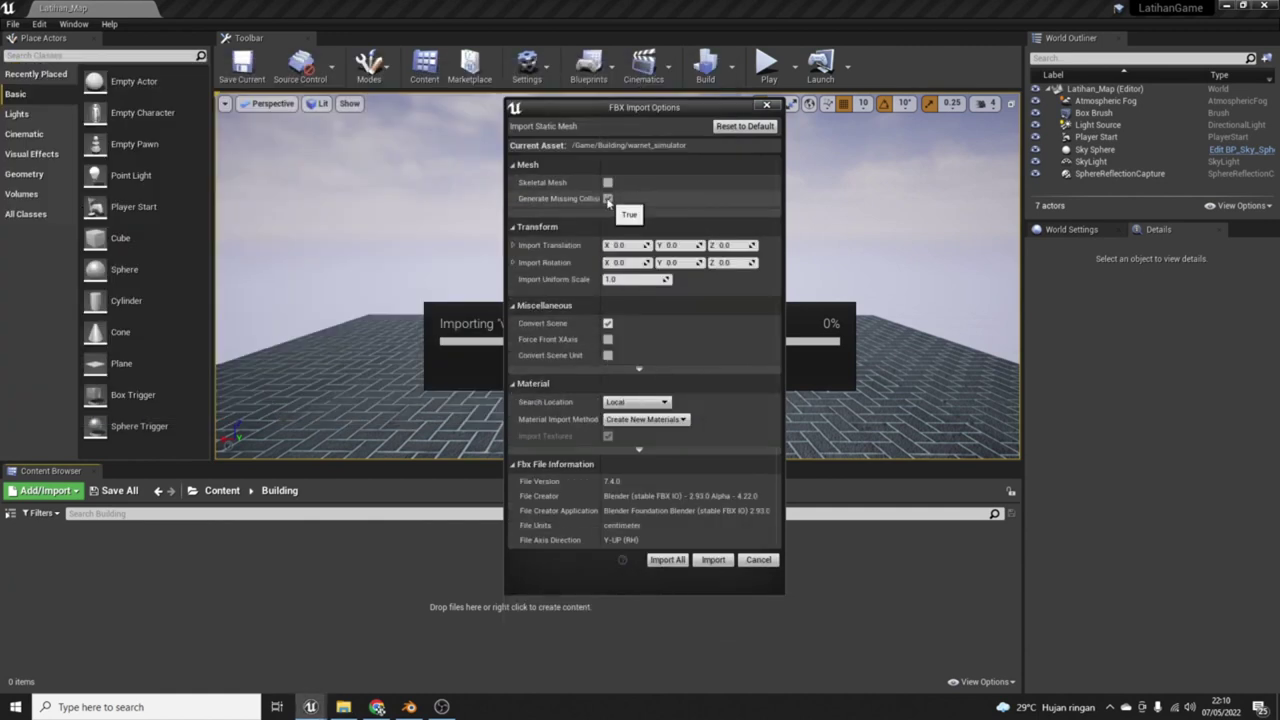
left_click(608, 199)
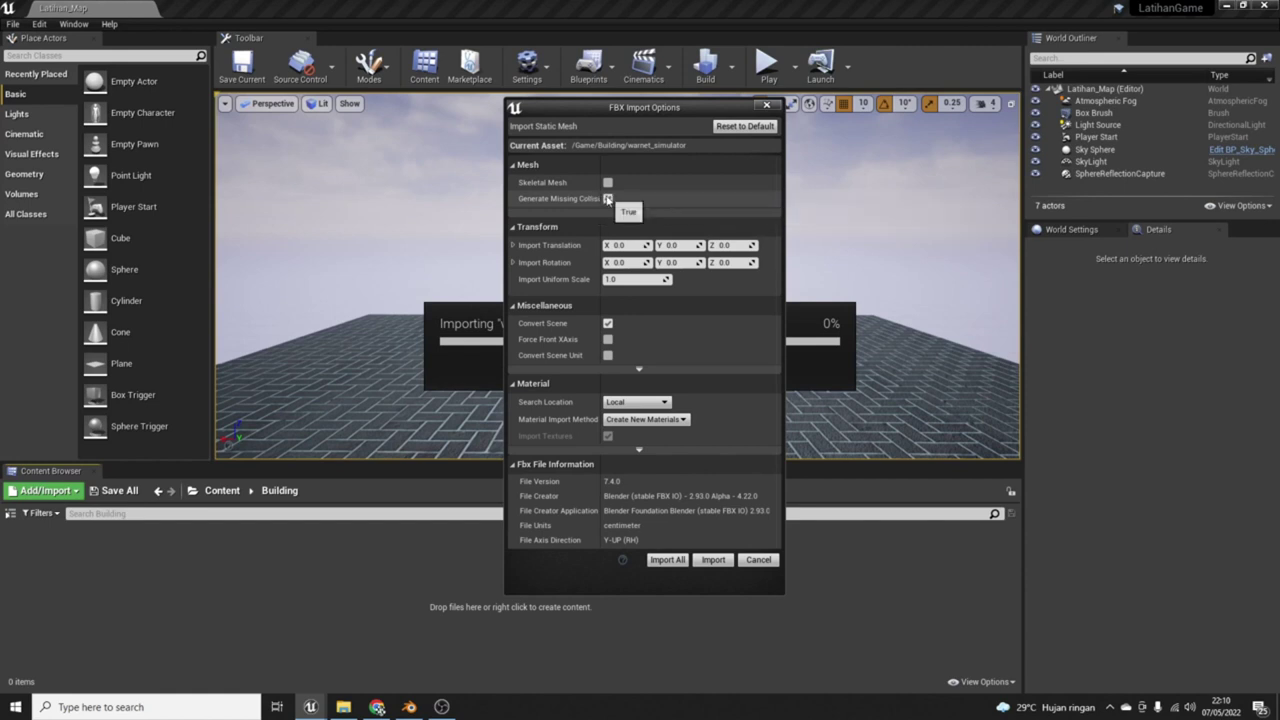
left_click(670, 561)
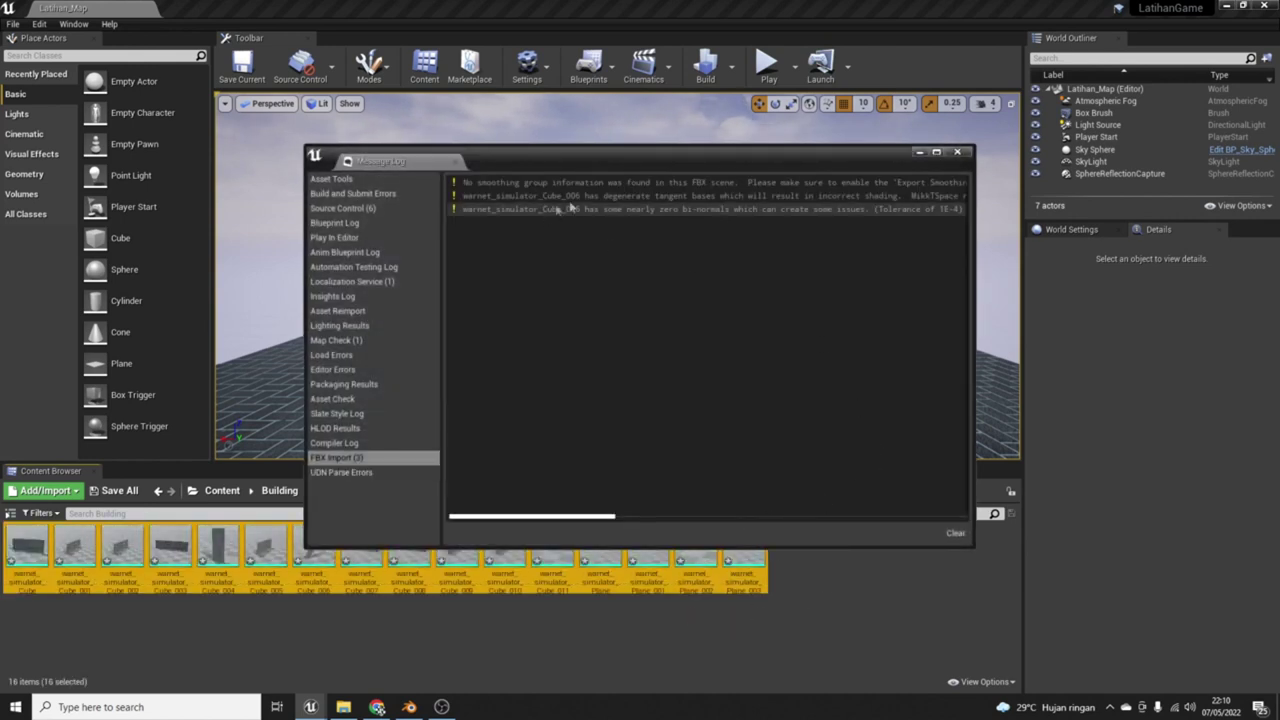
left_click(962, 152)
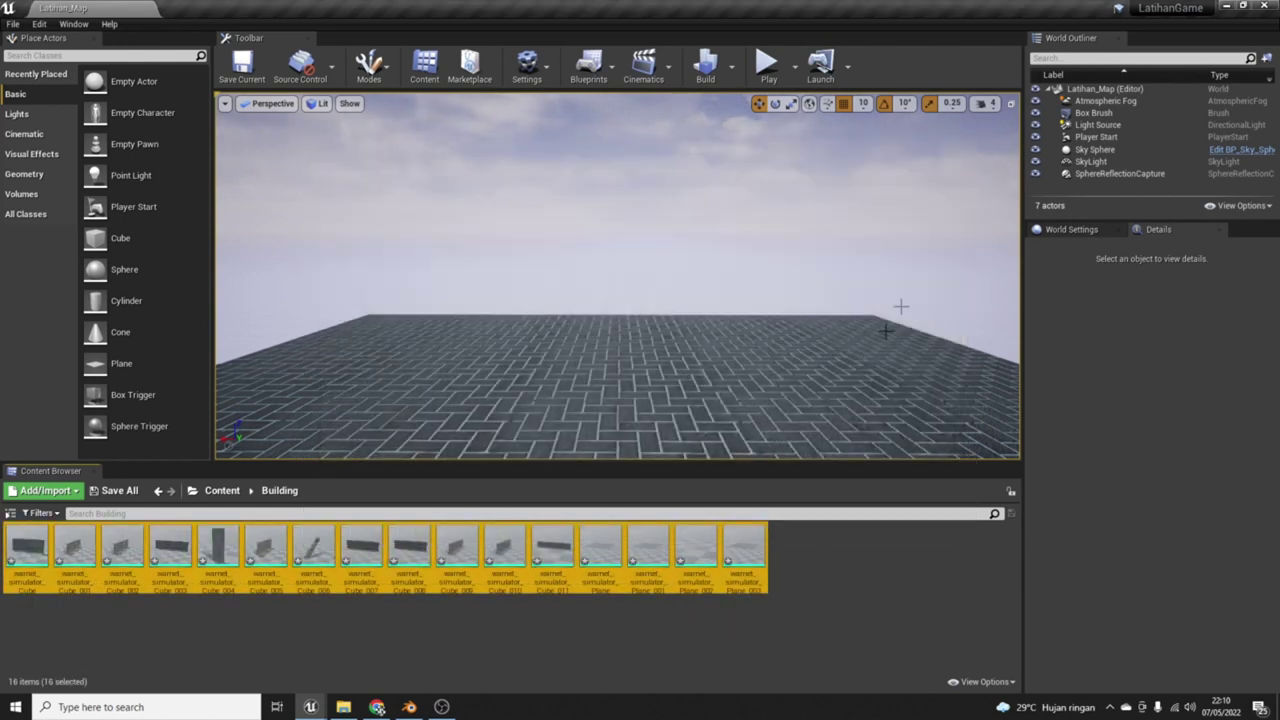
Step: Drag the 16 warnet_simulator meshes into the viewport onto the brick floor and fly inside
mouse_move(617, 276)
right_mouse_down()
mouse_move(560, 290)
mouse_move(620, 285)
mouse_move(797, 388)
right_mouse_up()
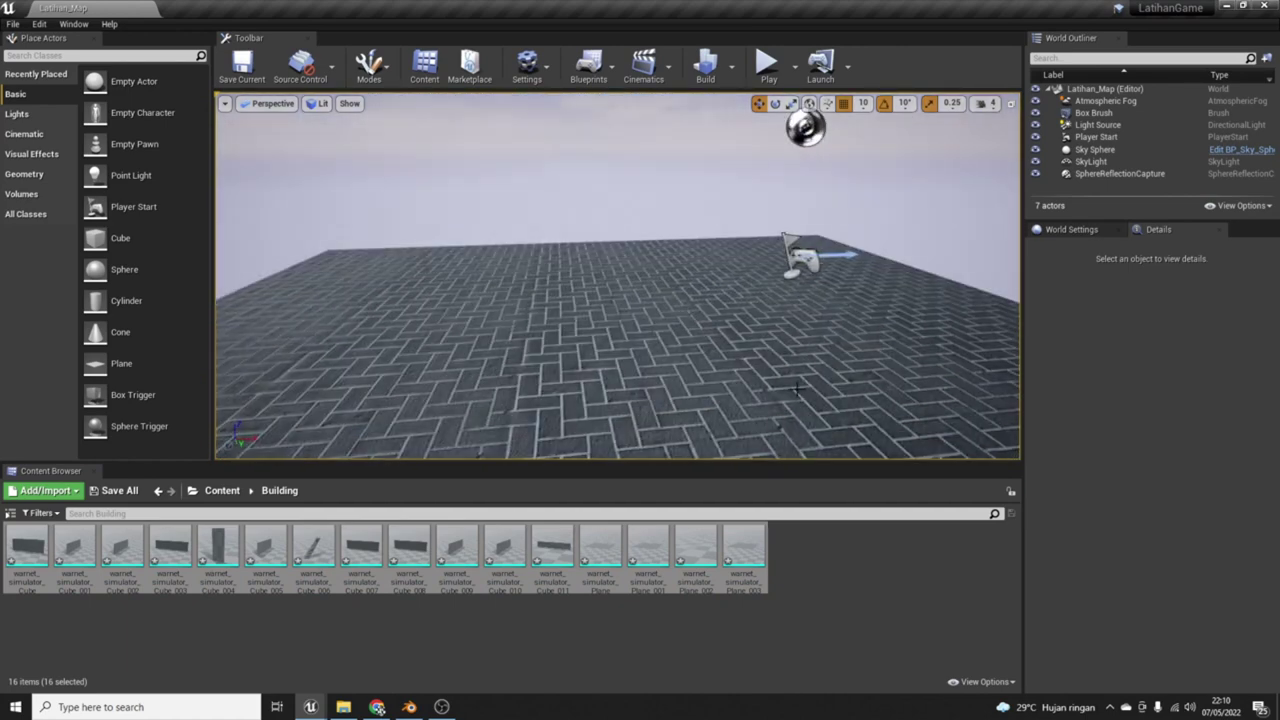
mouse_move(437, 561)
left_mouse_down()
mouse_move(613, 254)
mouse_move(643, 238)
mouse_move(690, 245)
left_mouse_up()
mouse_move(690, 245)
right_mouse_down()
mouse_move(730, 225)
mouse_move(690, 250)
right_mouse_up()
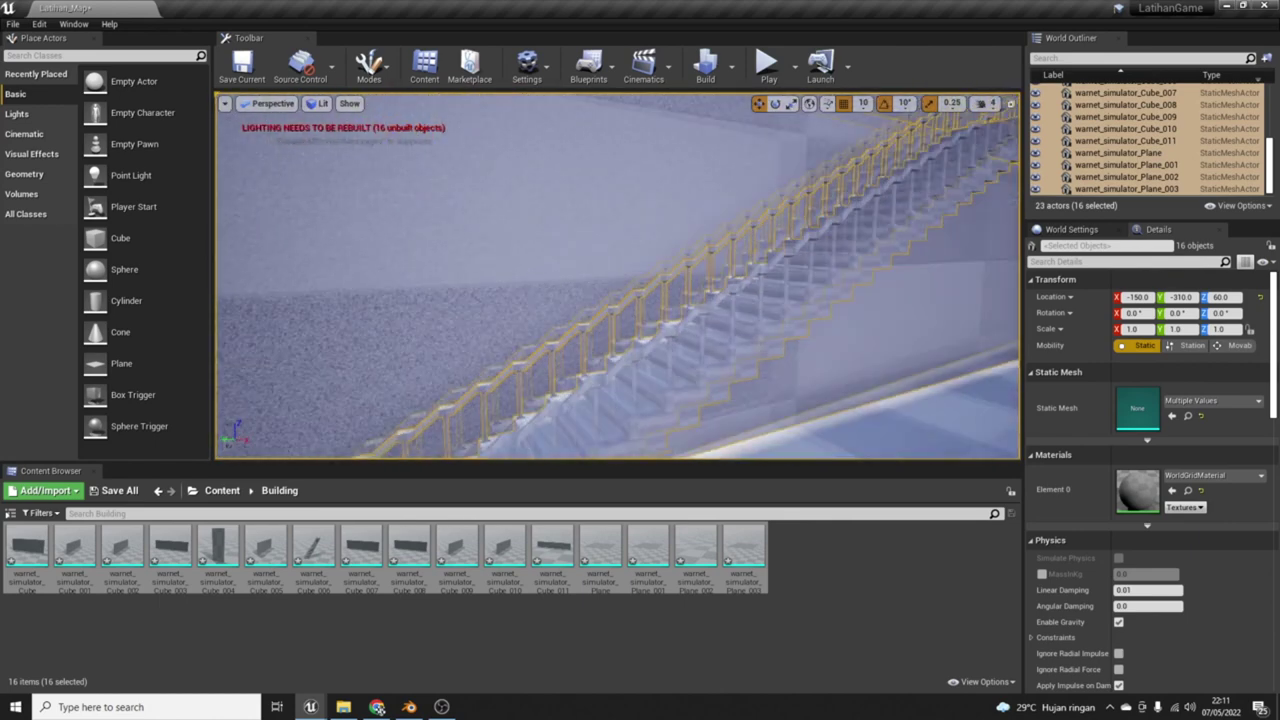
right_click_drag(688, 243, 687, 242)
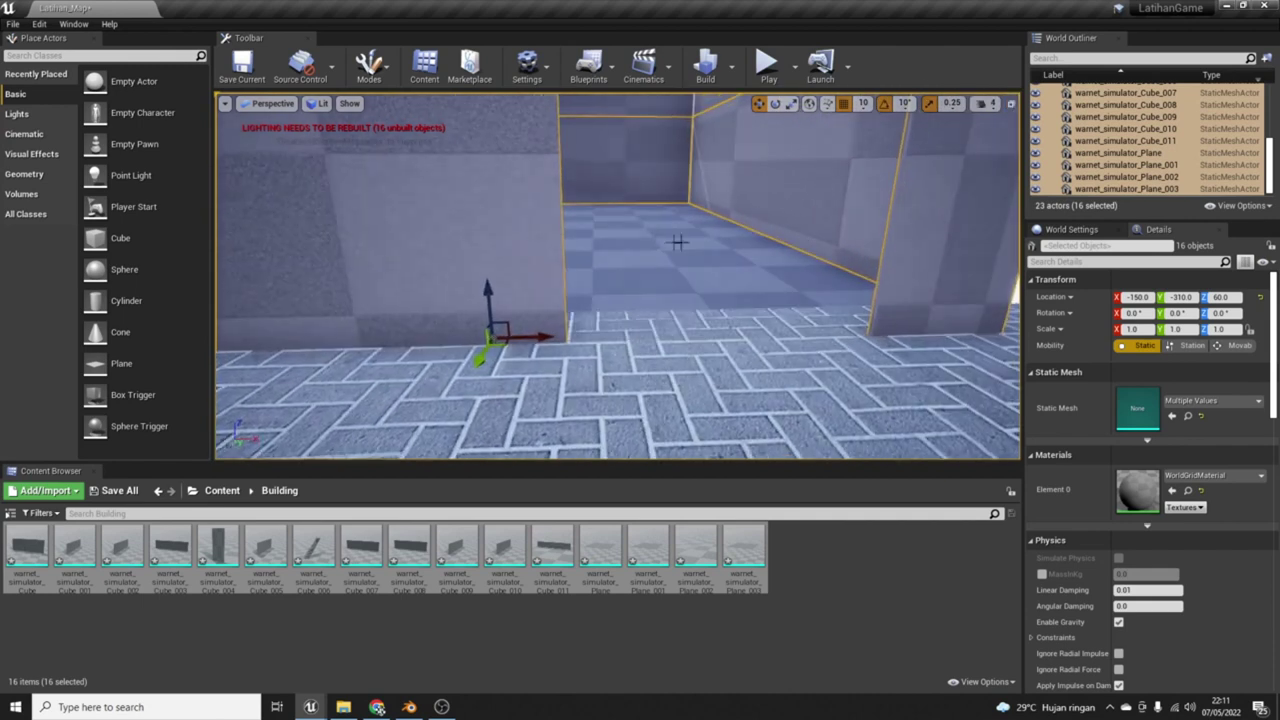
Step: Lift the selected warnet building pieces and set their Z location to 60
left_click(489, 283)
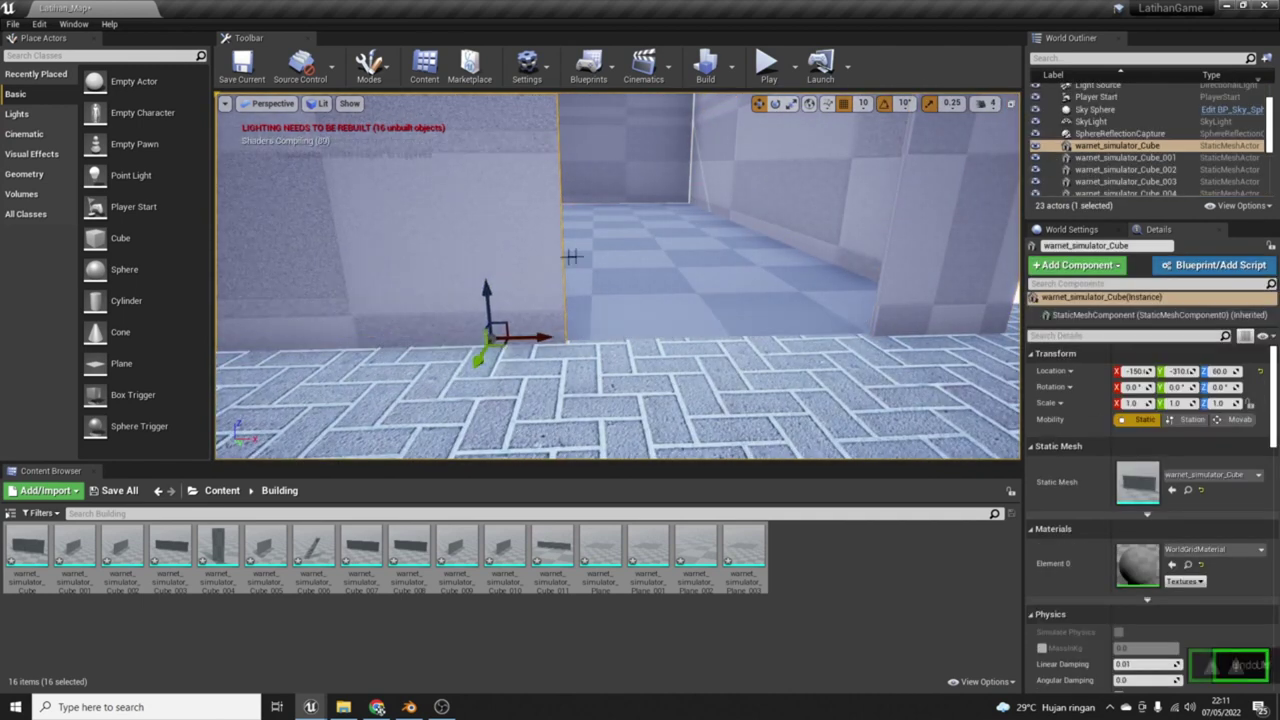
key("ctrl+z")
left_click_drag(486, 290, 490, 270)
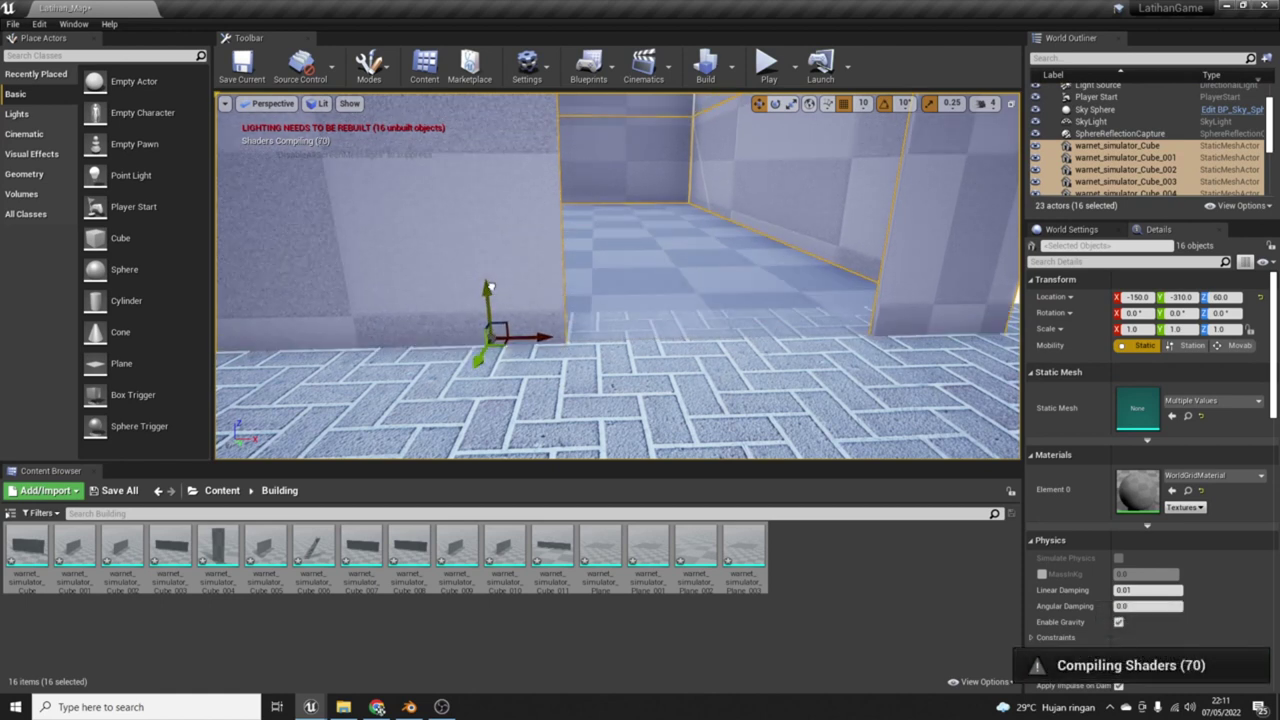
right_click_drag(577, 286, 580, 300)
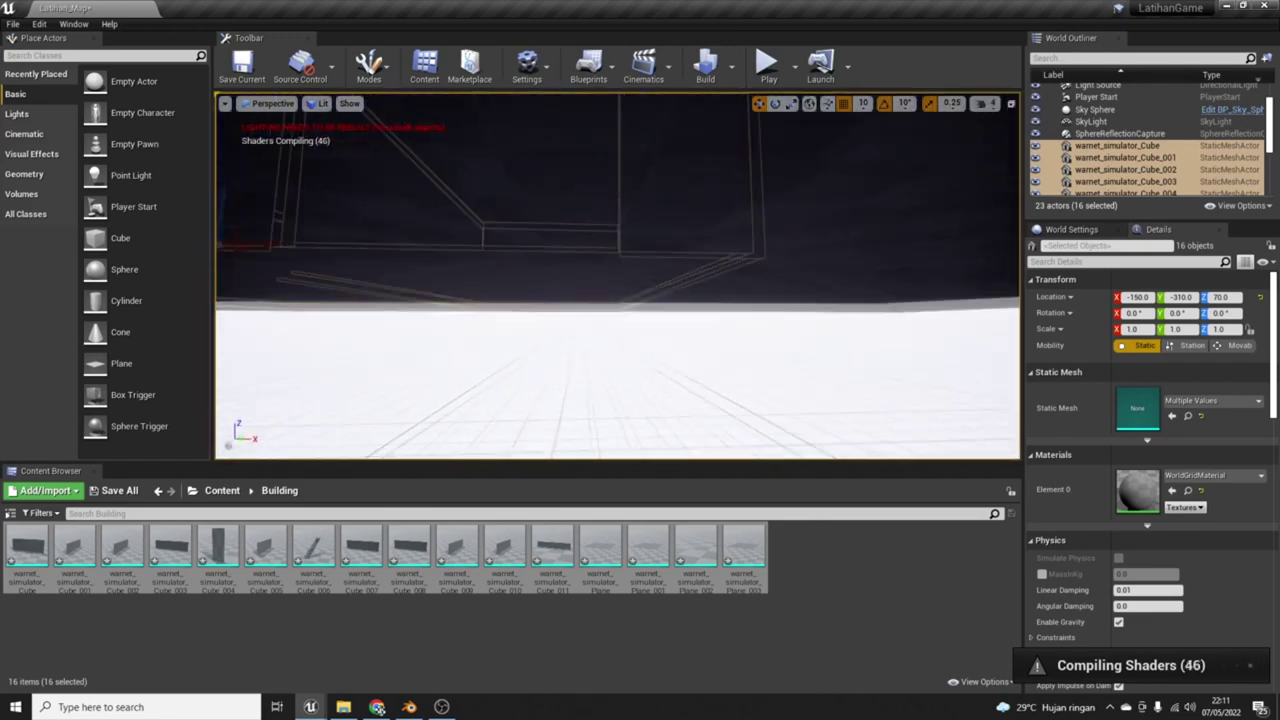
mouse_move(617, 276)
right_mouse_down()
mouse_move(640, 240)
mouse_move(640, 300)
mouse_move(600, 320)
right_mouse_up()
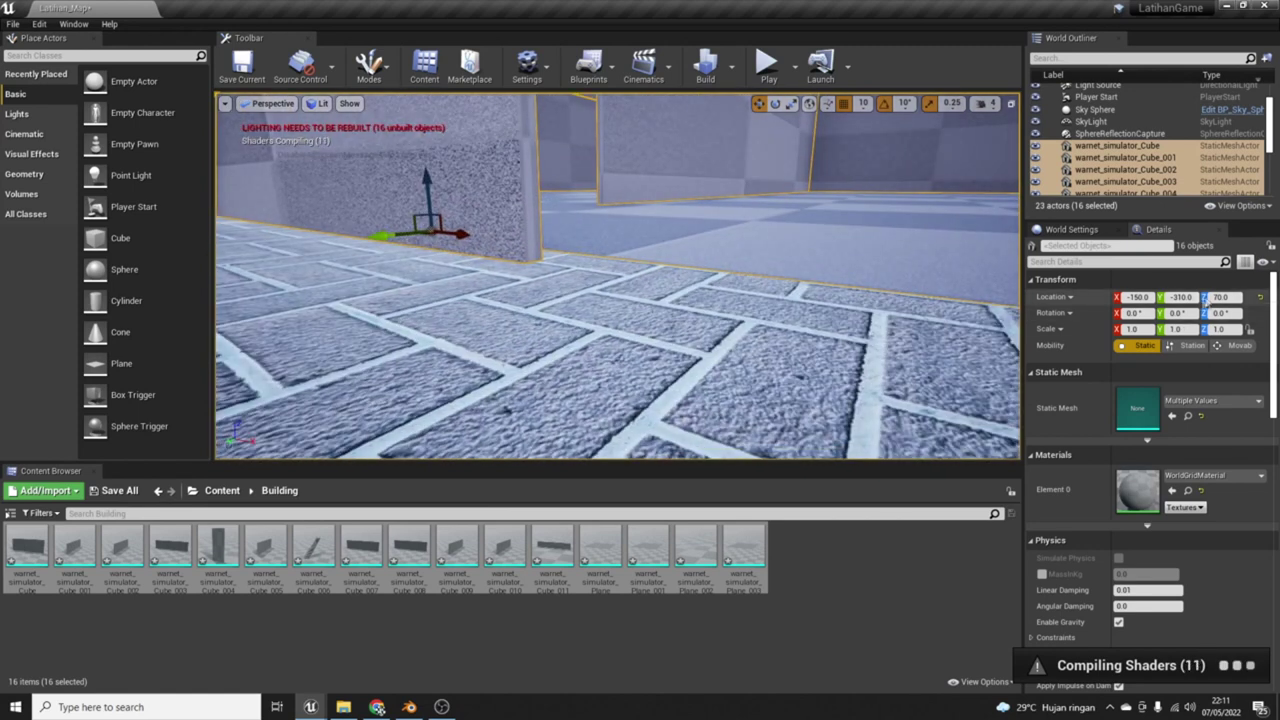
key("Return")
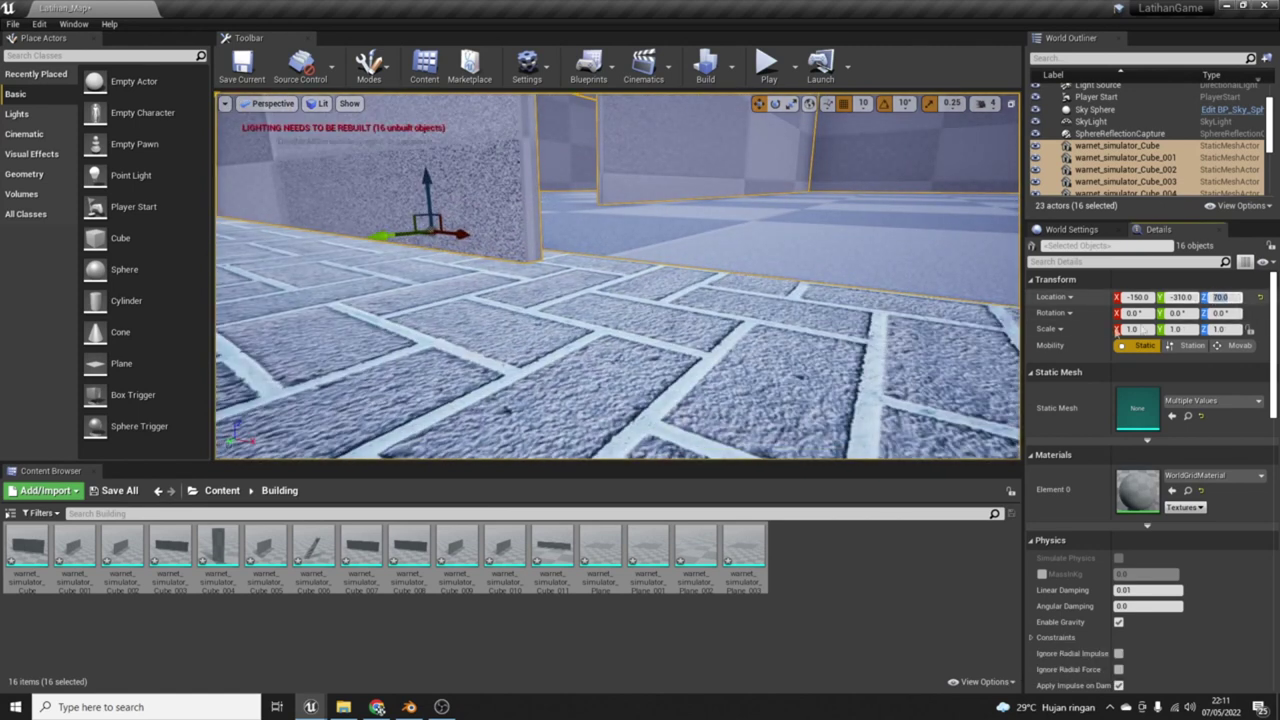
type("60")
key("Return")
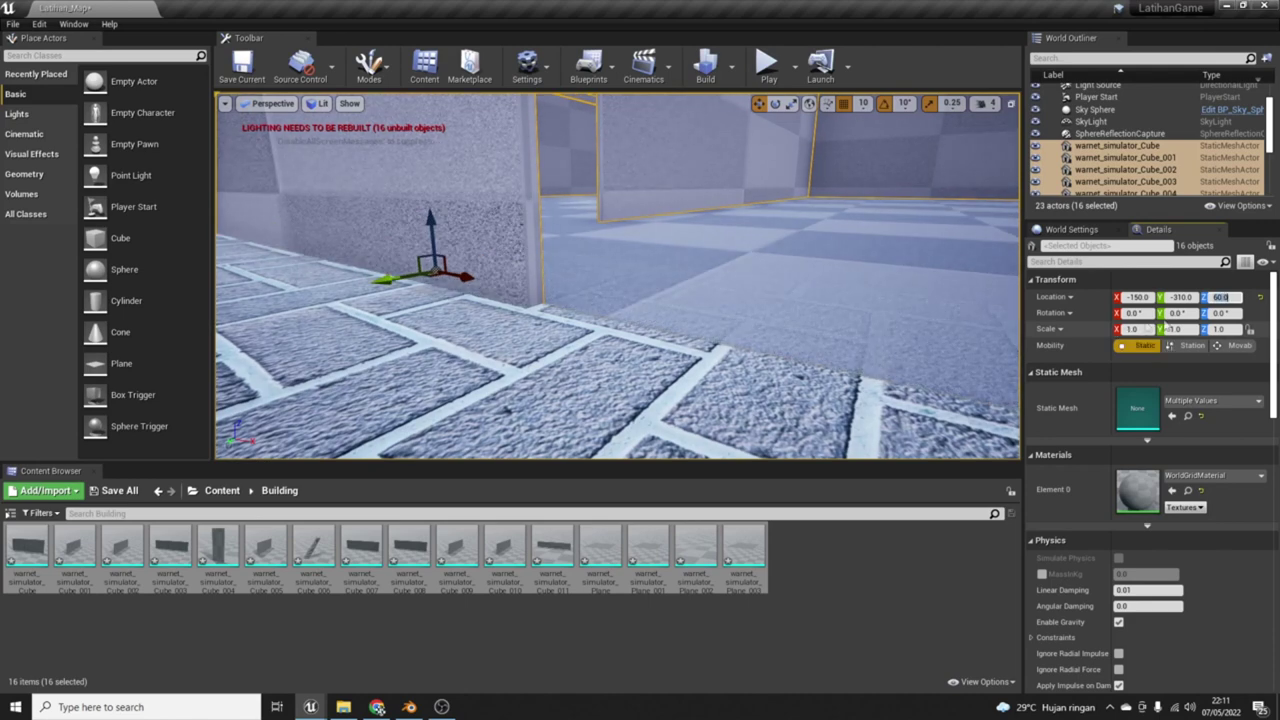
Step: Adjust the camera speed and fly the view along the building's corridor
mouse_move(953, 309)
right_mouse_down()
mouse_move(940, 320)
mouse_move(945, 310)
right_mouse_up()
left_click(986, 103)
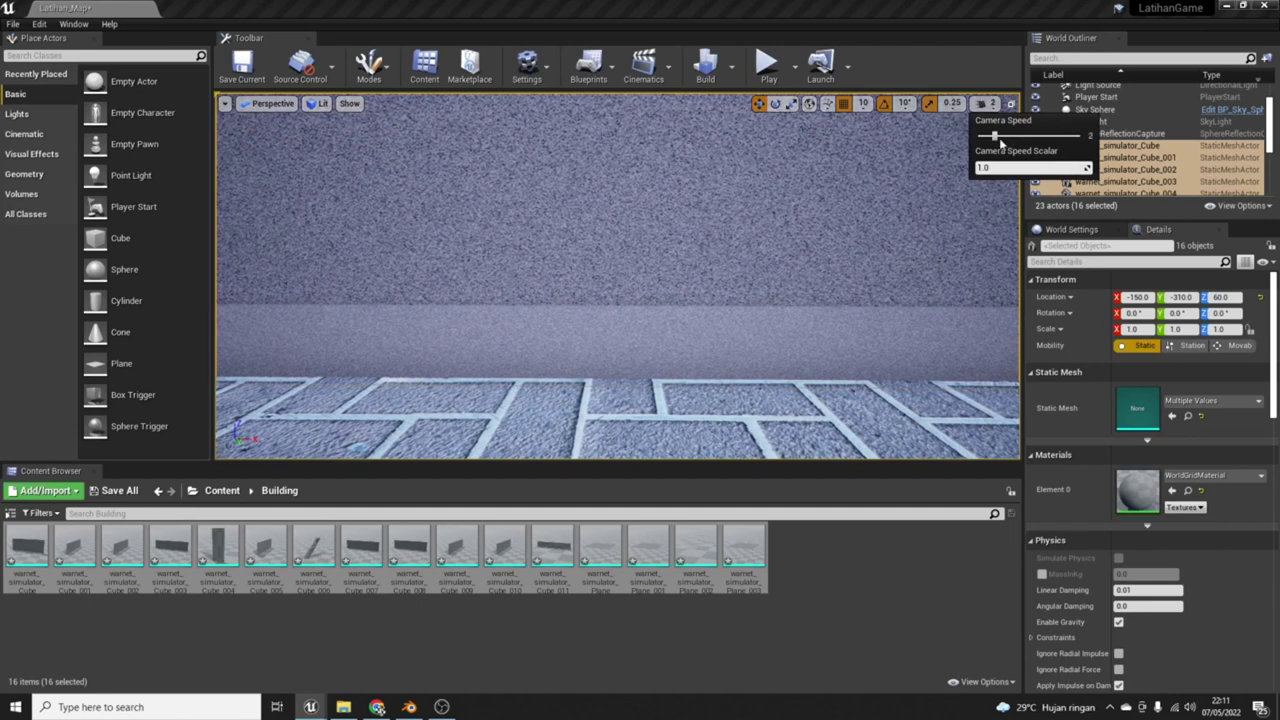
right_click(830, 320)
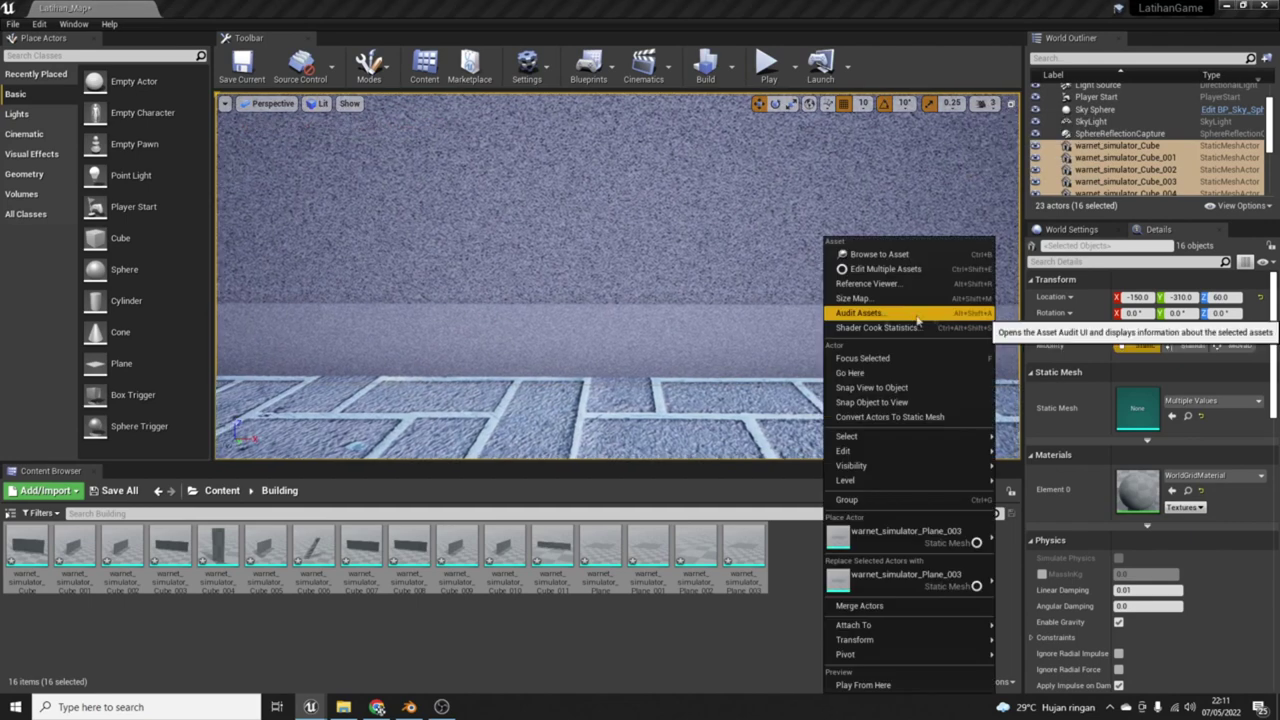
left_click(738, 323)
mouse_move(700, 326)
right_mouse_down()
mouse_move(690, 330)
mouse_move(700, 320)
right_mouse_up()
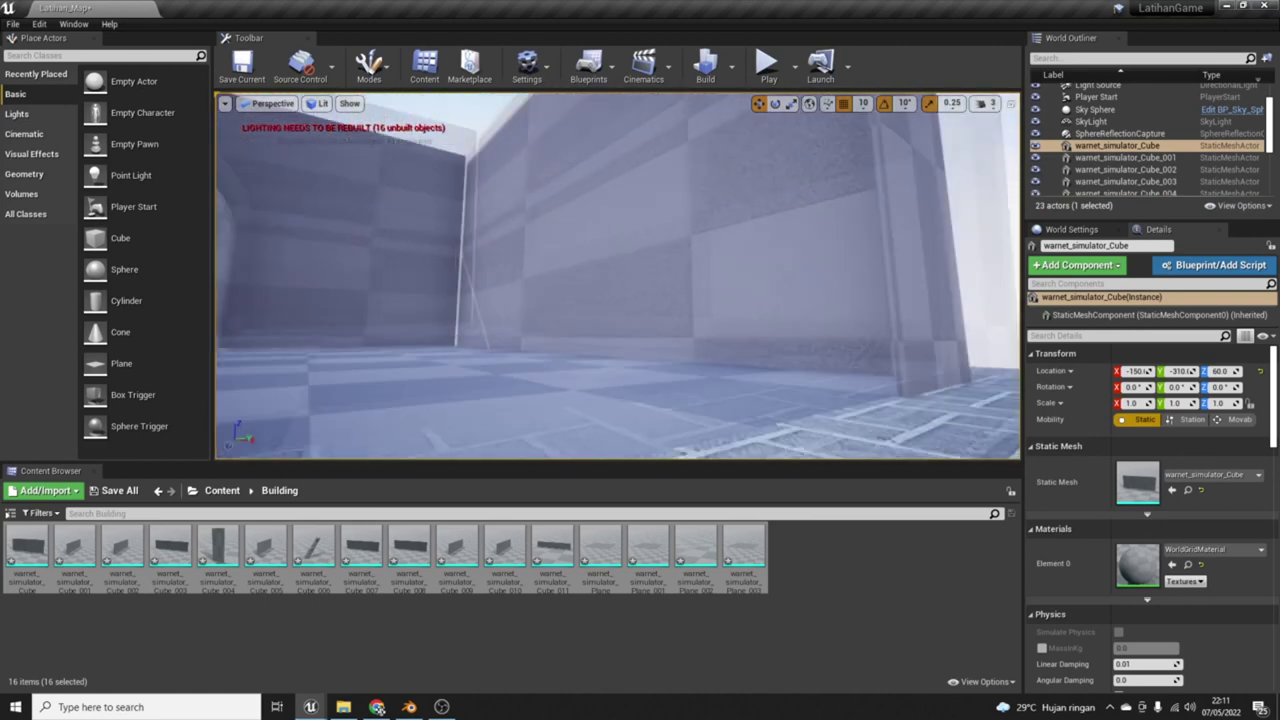
right_click_drag(700, 320, 700, 320)
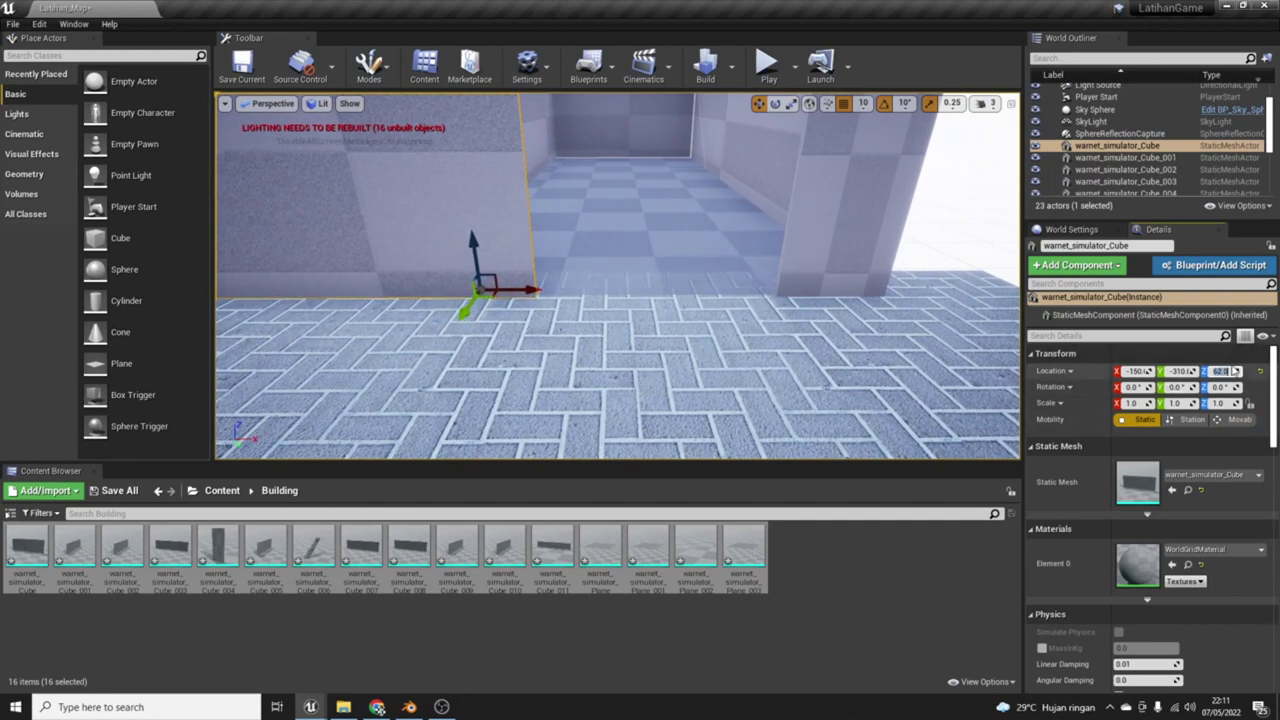
Step: Select all 16 warnet pieces in the World Outliner and focus the view on the floor plane
left_click(675, 247)
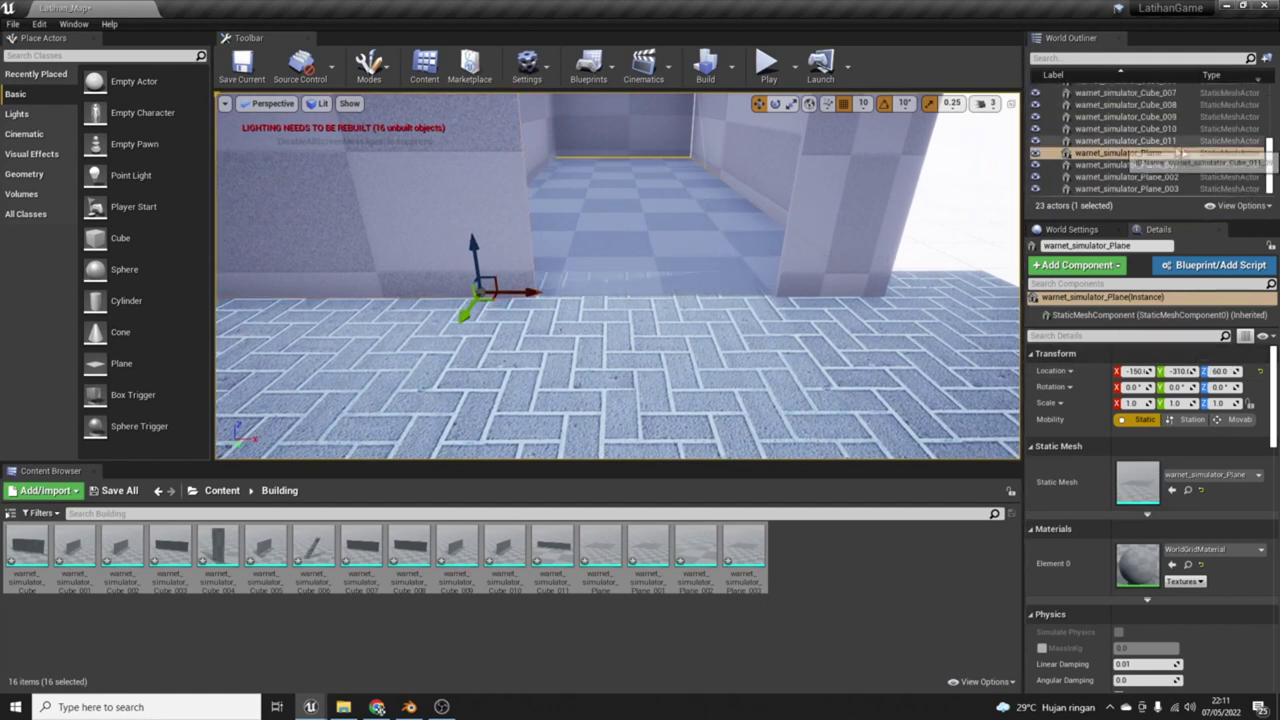
scroll(1268, 165, "up", 4)
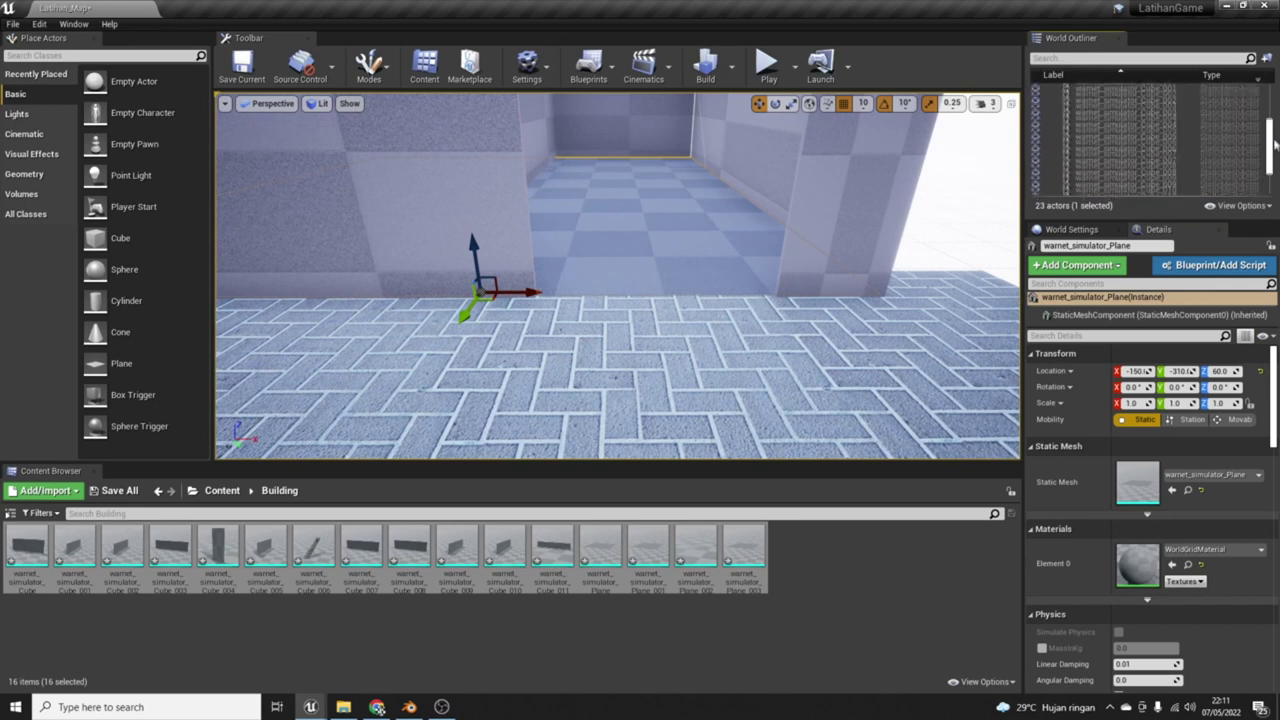
left_click(1260, 121)
scroll(1272, 137, "down", 3)
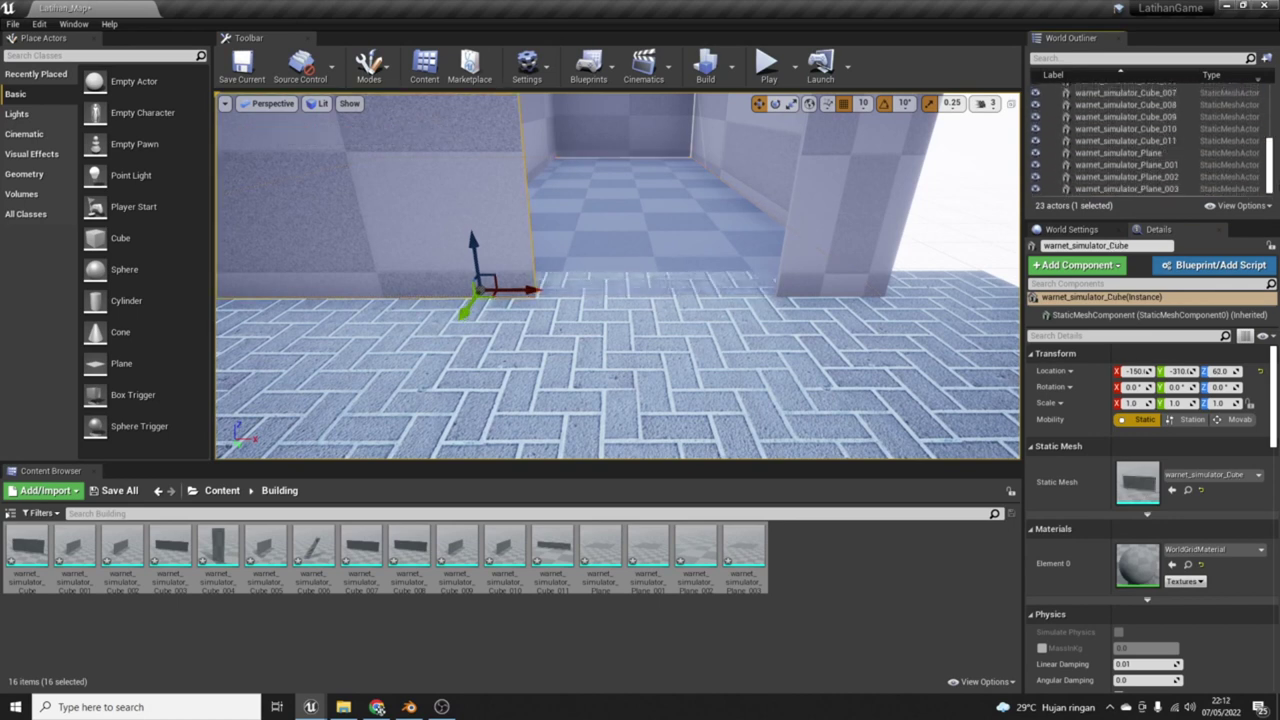
left_click(1186, 188, "shift")
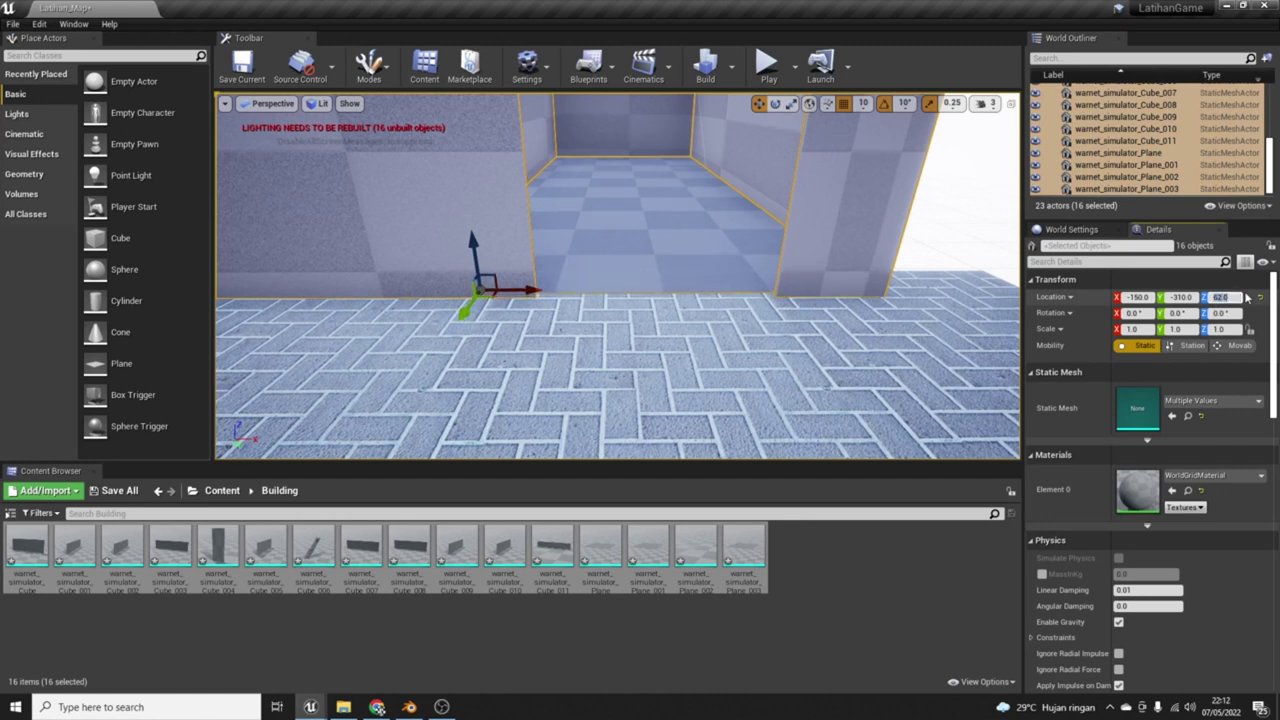
right_click(980, 246)
left_click(586, 178)
key("f")
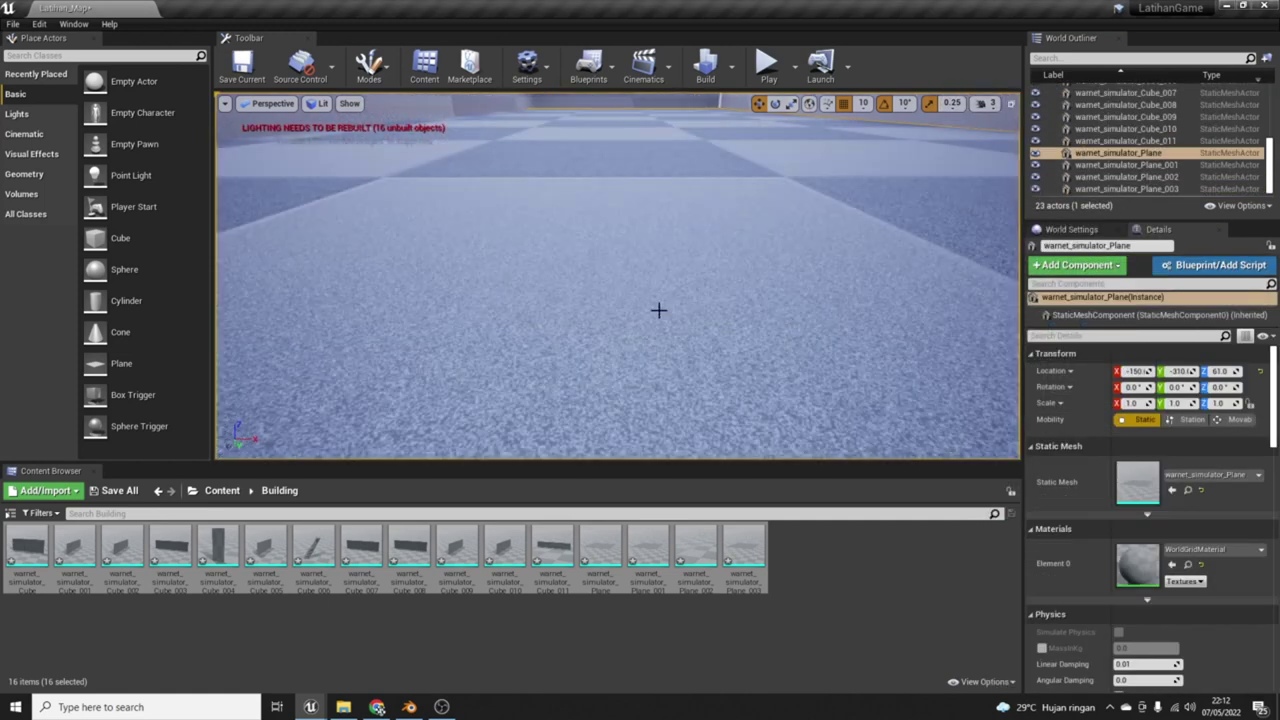
right_click_drag(698, 255, 690, 250)
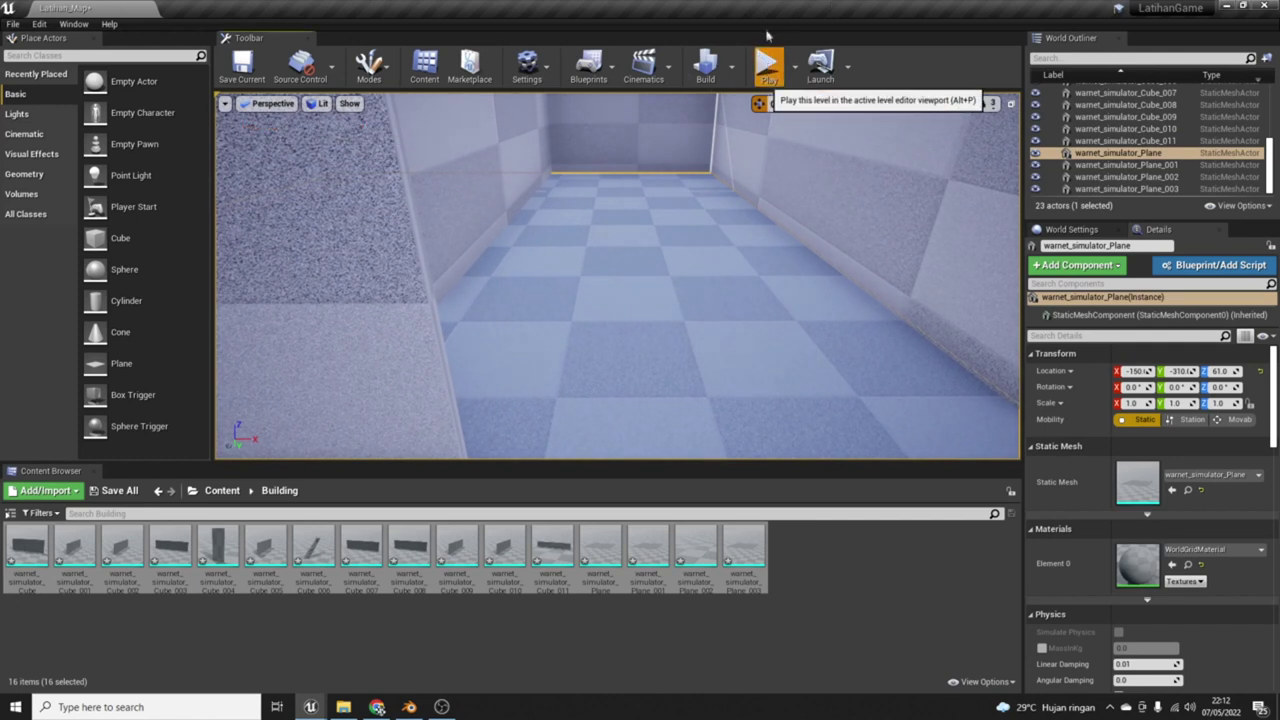
left_click(767, 66)
left_click(660, 262)
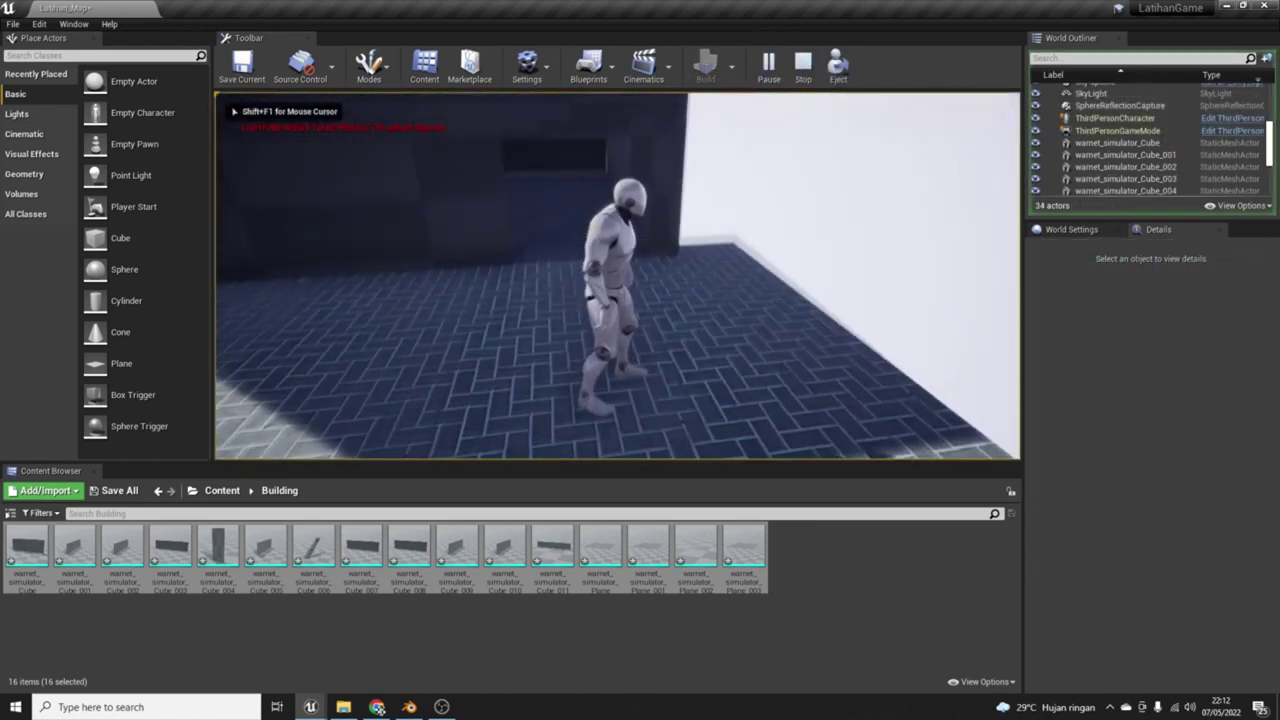
key("w")
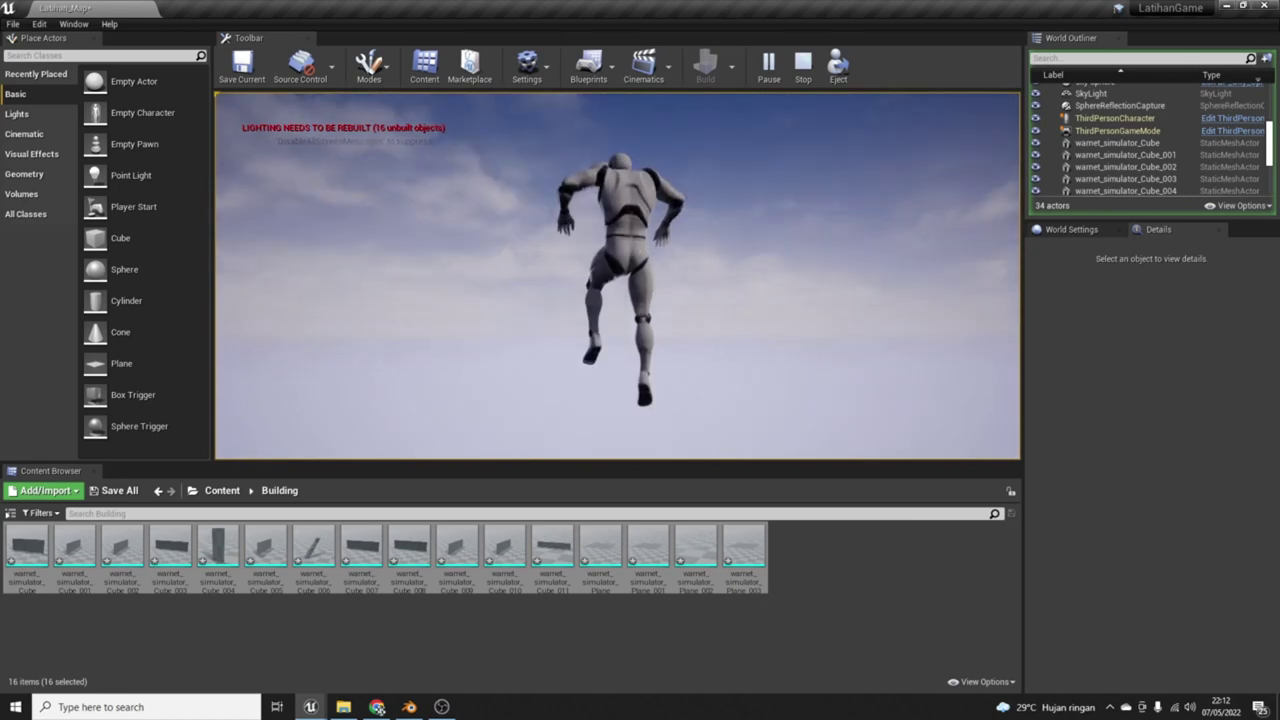
key("shift+F1")
key("Escape")
right_click_drag(946, 331, 946, 331)
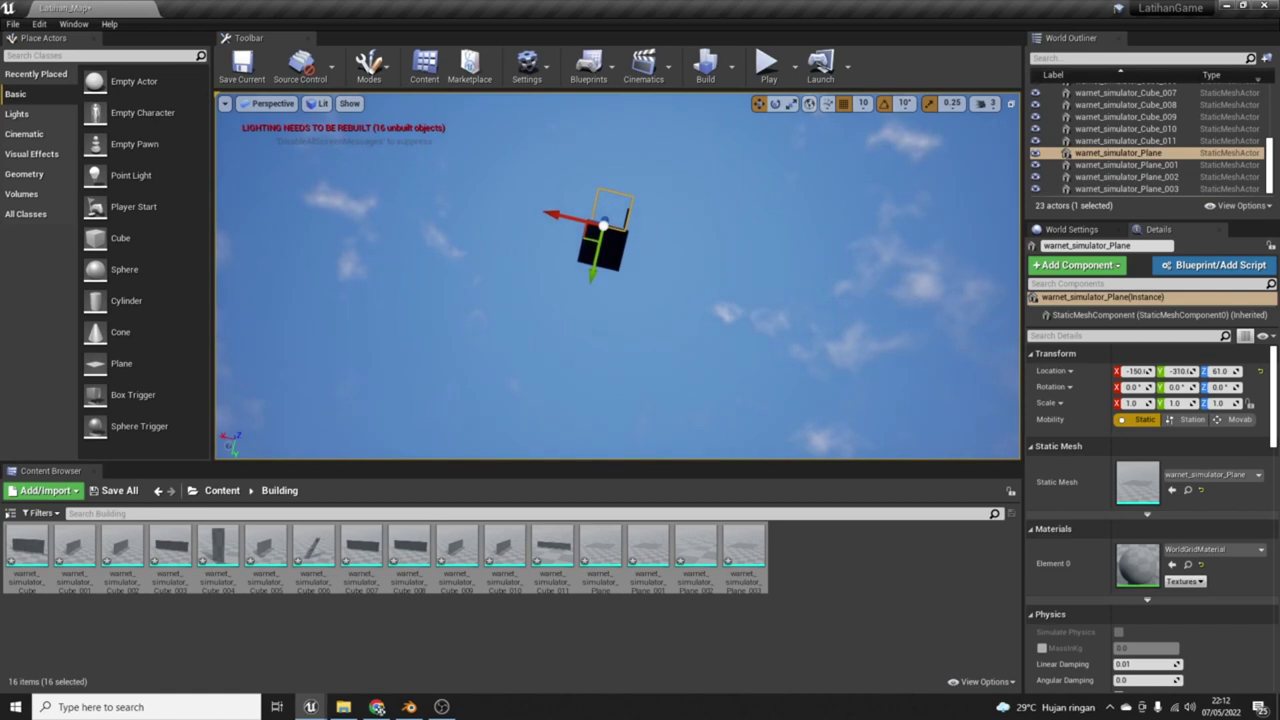
Step: Fly around the box with adjusted camera speed, then undo the two accidental actor moves
left_click(994, 105)
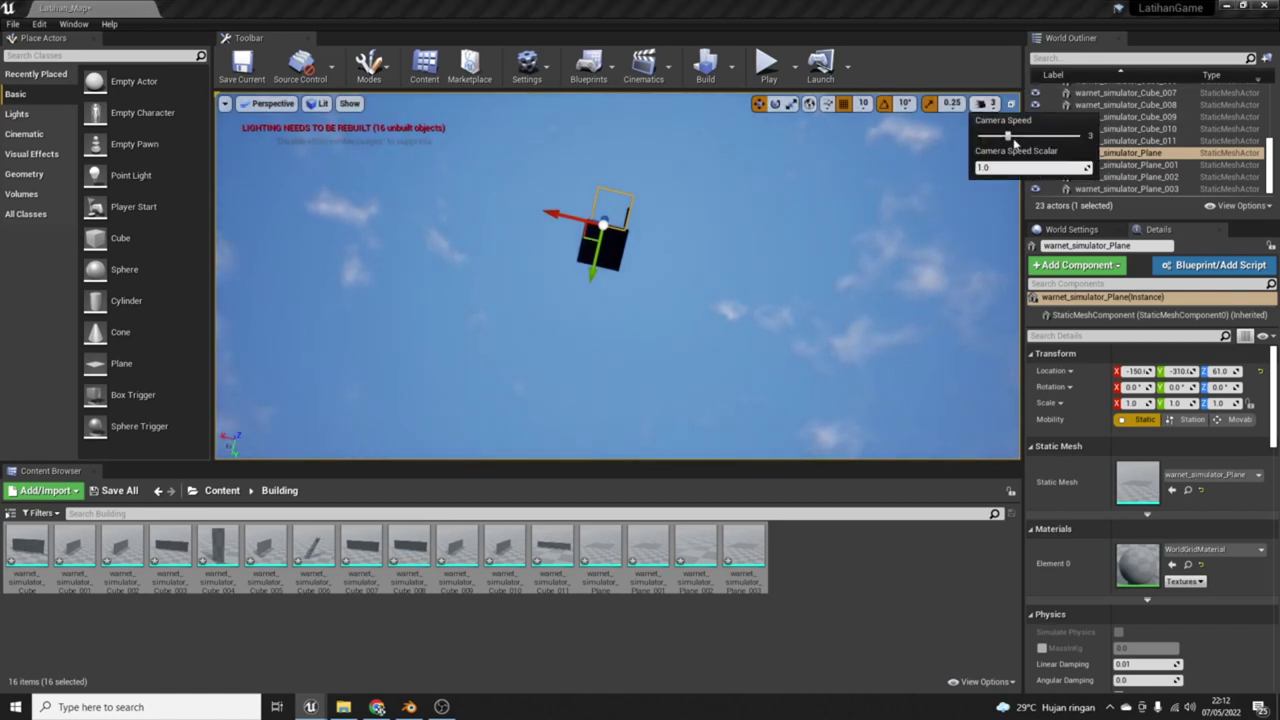
left_click(957, 258)
right_click_drag(957, 258, 957, 258)
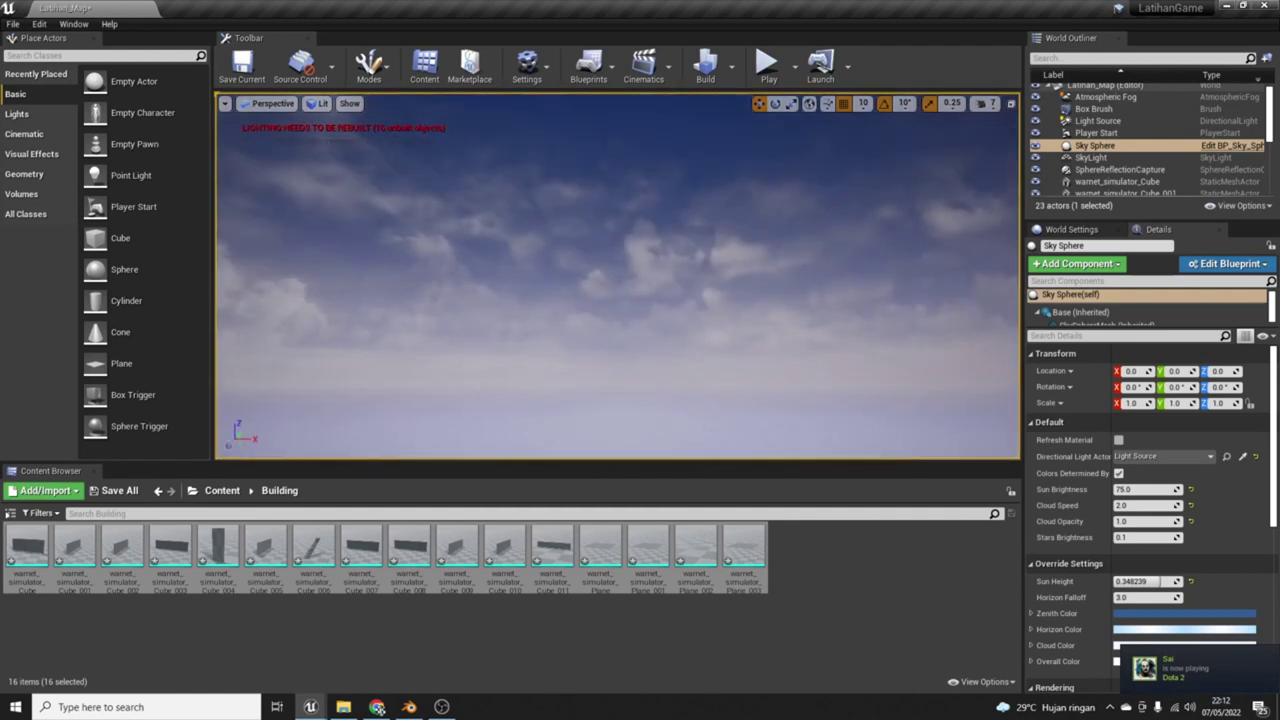
right_click_drag(957, 258, 957, 258)
left_click(981, 103)
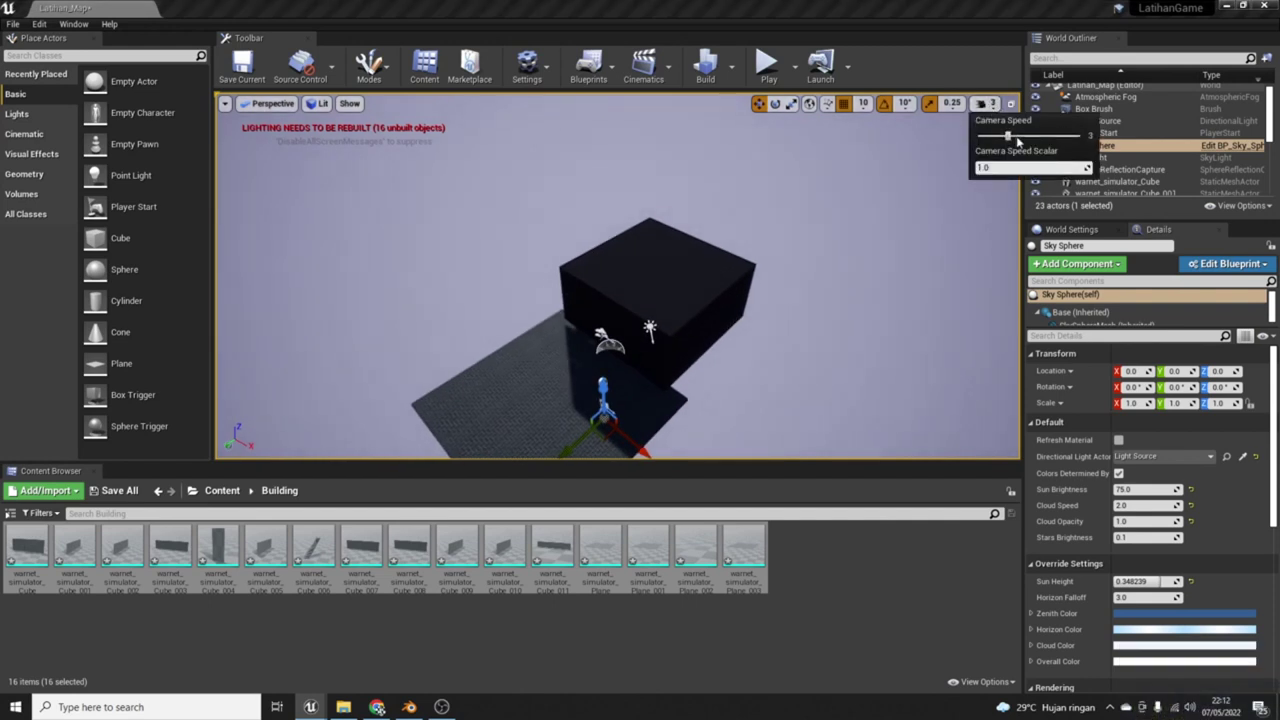
right_click(790, 354)
right_click_drag(790, 354, 790, 354)
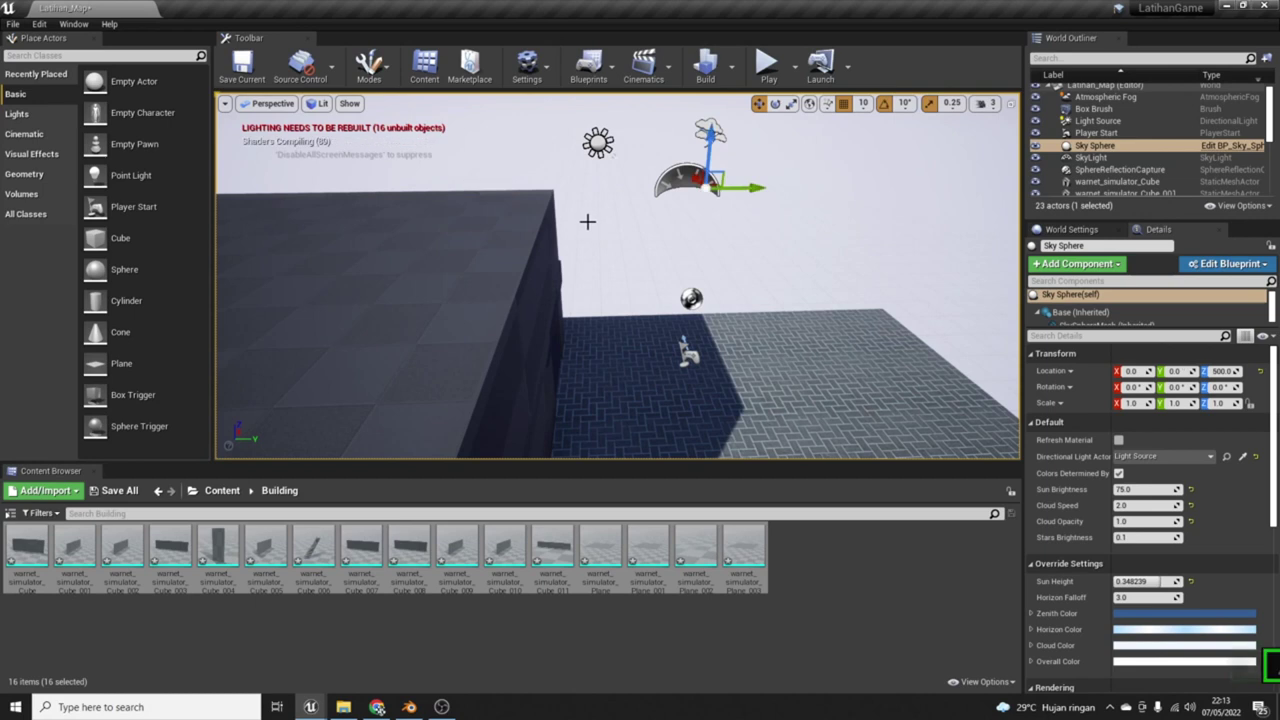
key("ctrl+z")
key("ctrl+z")
key("ctrl+z")
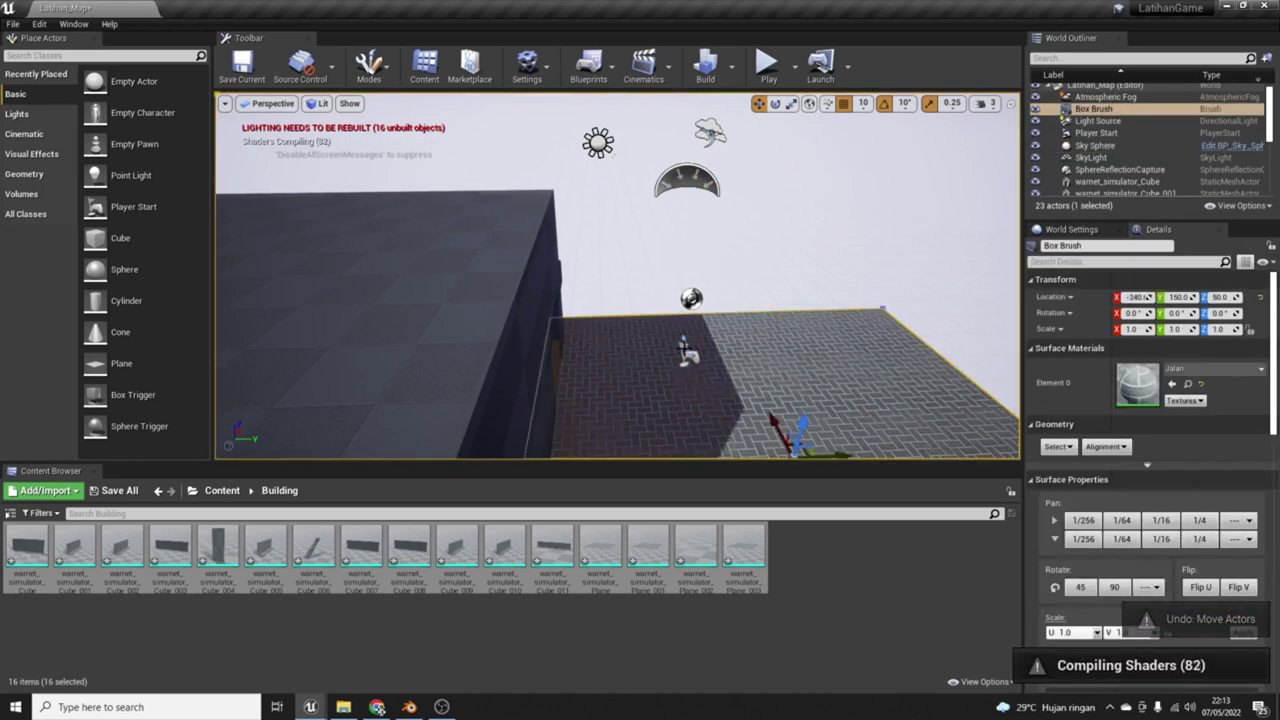
key("ctrl+z")
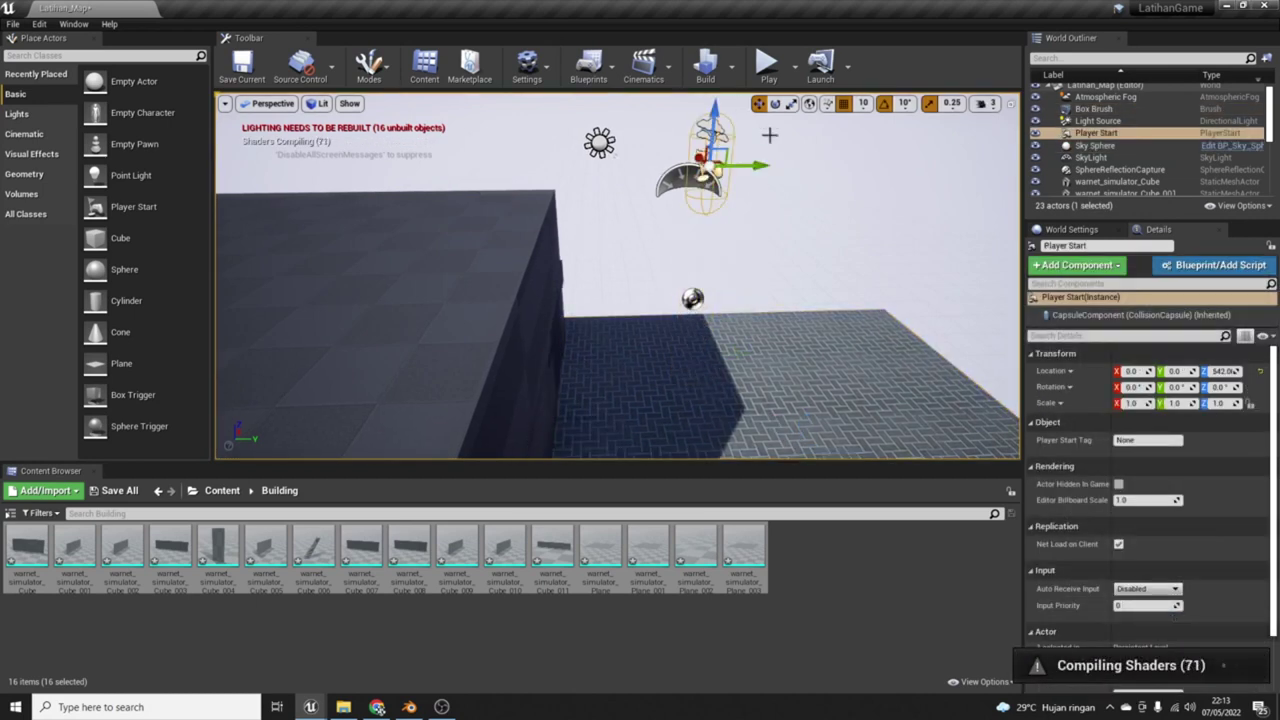
Step: Test-play the level, stop it, check the Player Start on the building, and return to Blender
left_click(762, 66)
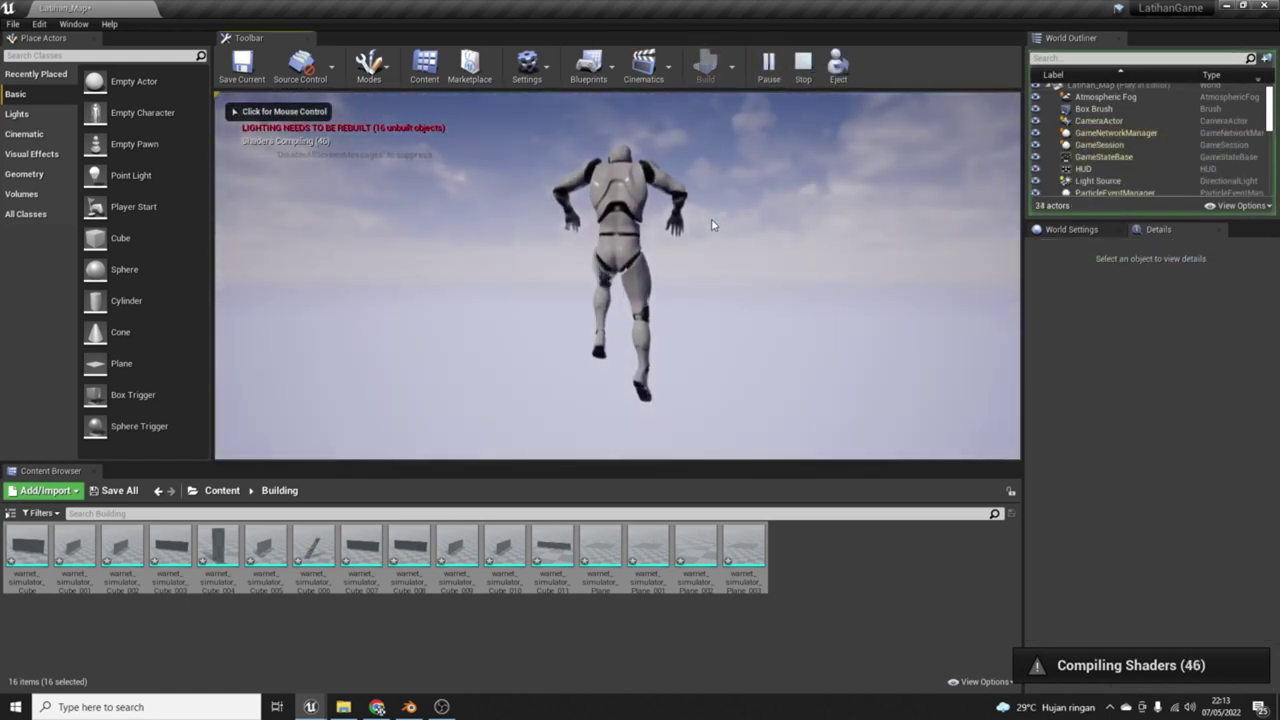
key("Escape")
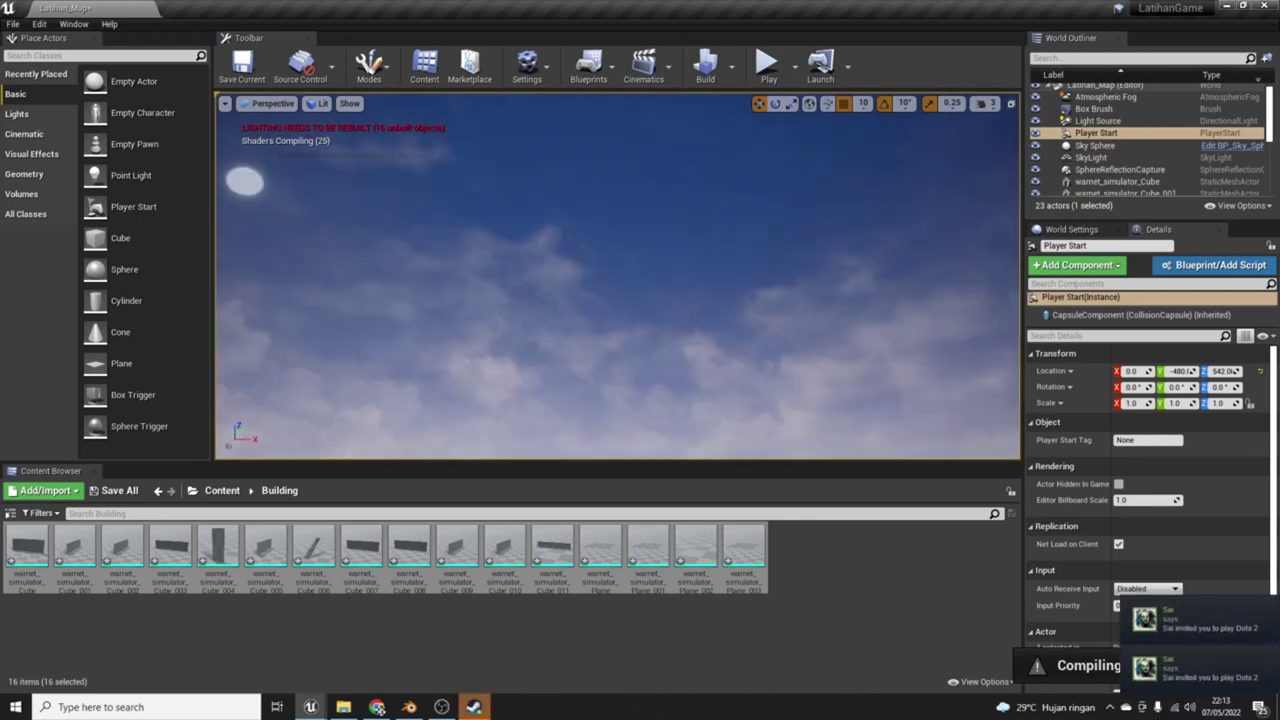
mouse_move(618, 275)
right_mouse_down()
mouse_move(560, 300)
mouse_move(600, 280)
mouse_move(590, 300)
mouse_move(611, 236)
right_mouse_up()
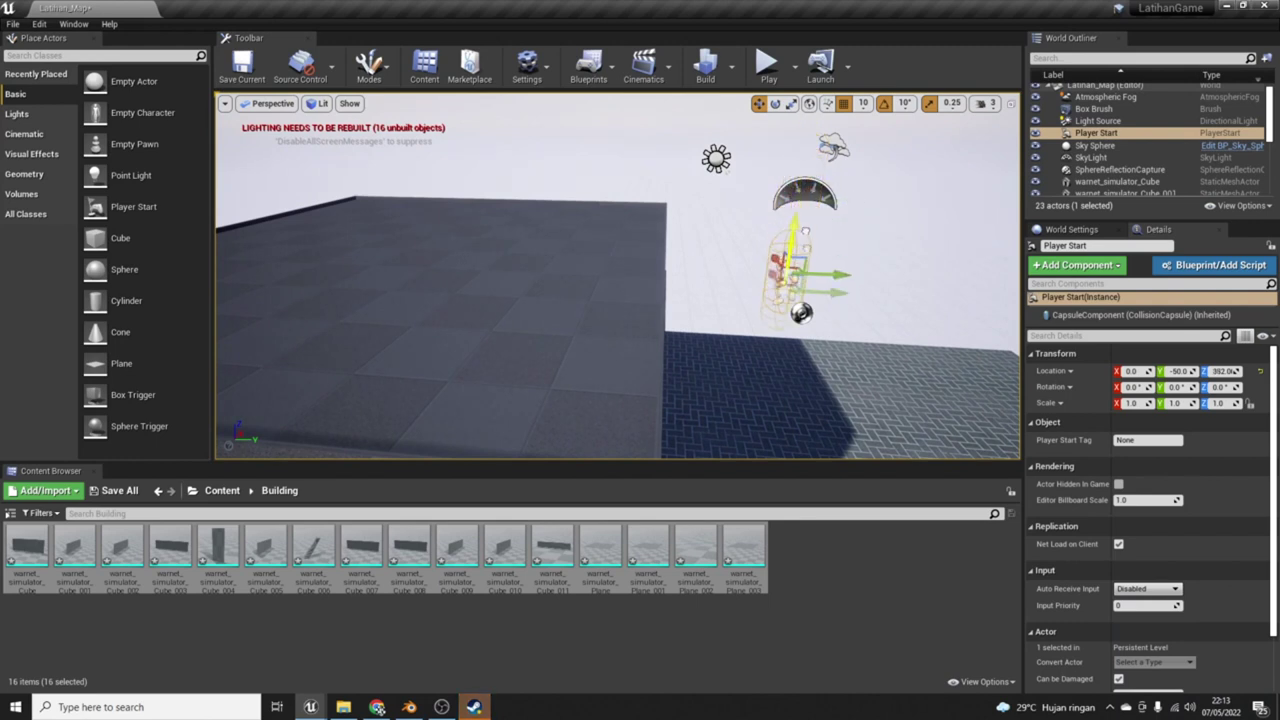
right_click_drag(813, 325, 577, 645)
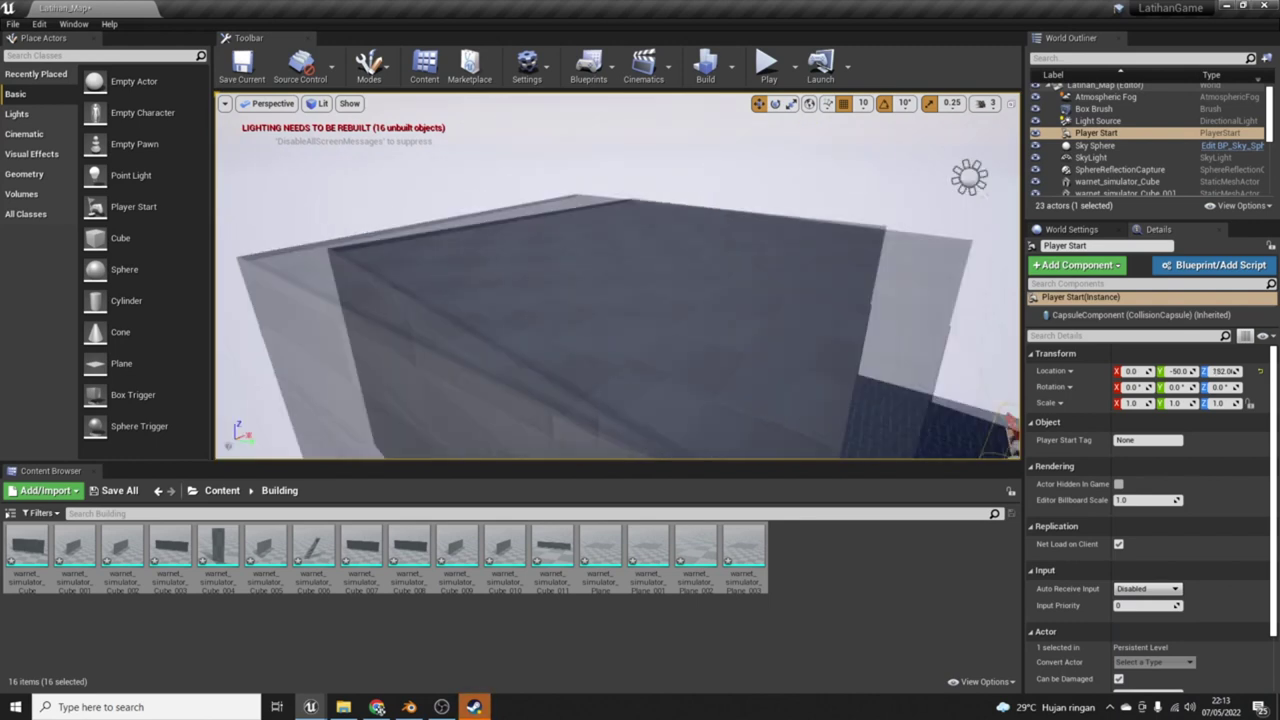
left_click(409, 707)
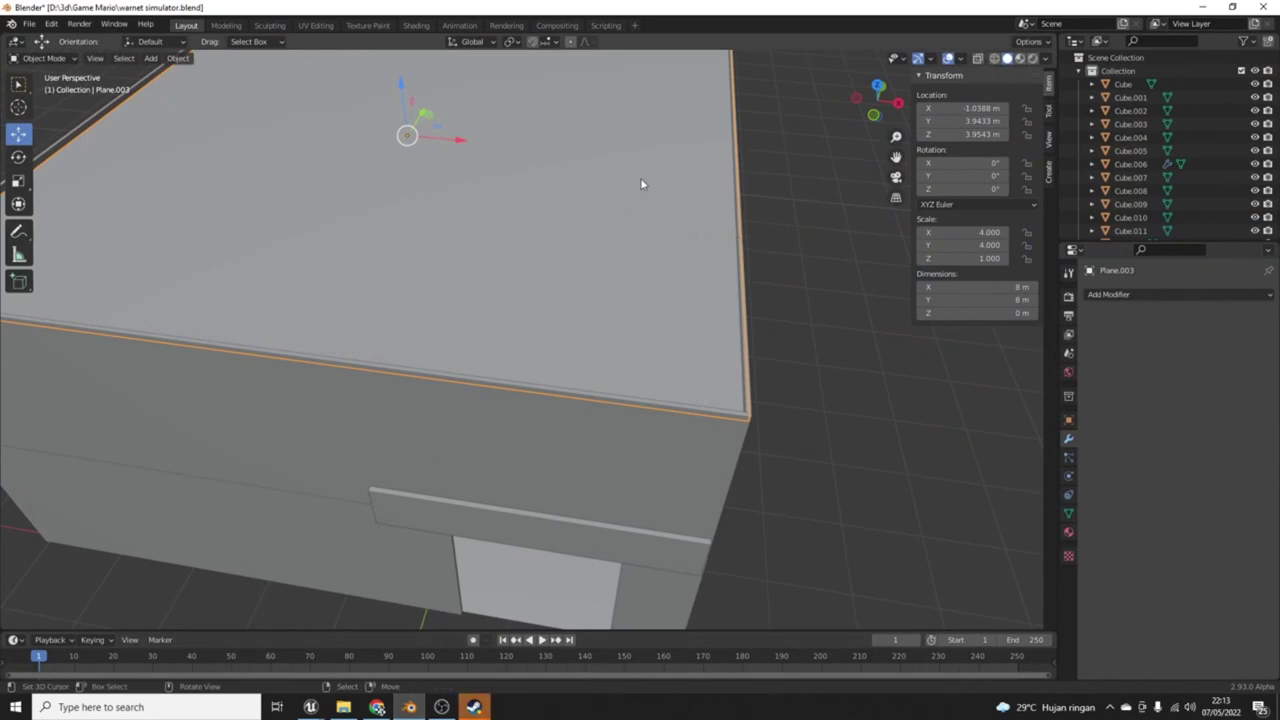
Step: Delete the roof, inner ceiling, ledge strip and room floor planes
key("Delete")
left_click(481, 280)
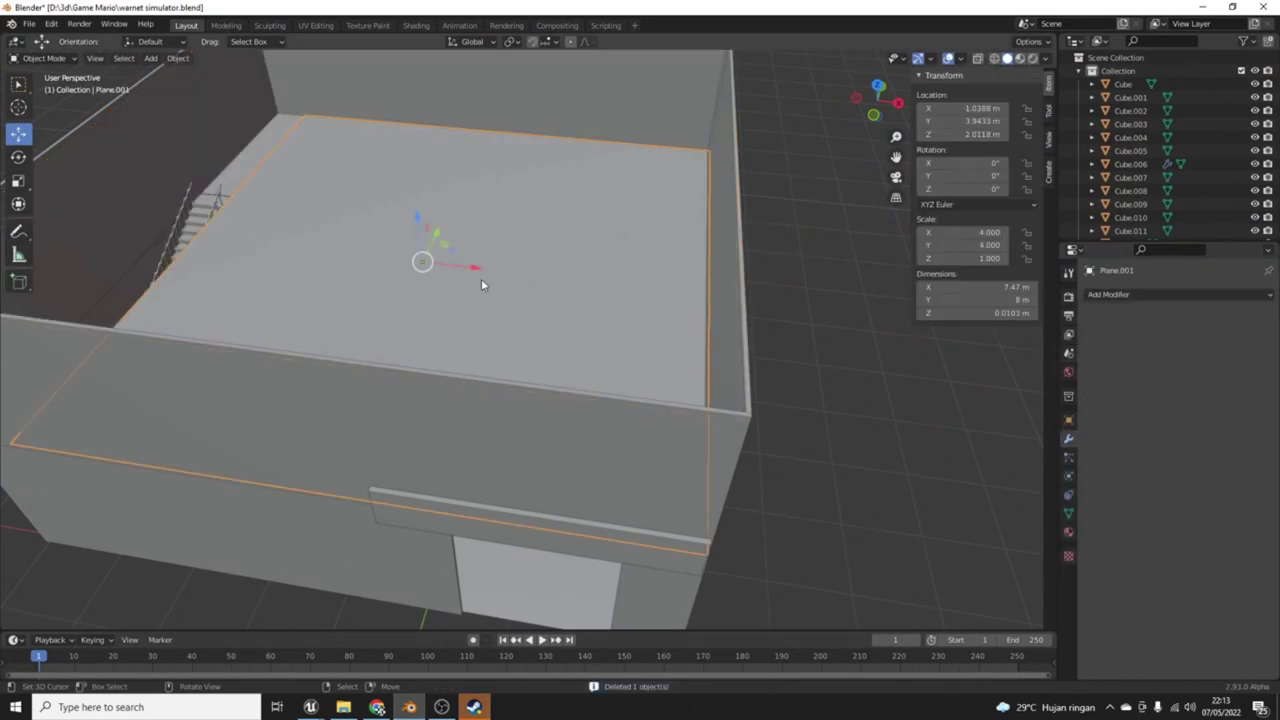
key("Delete")
left_click(284, 166)
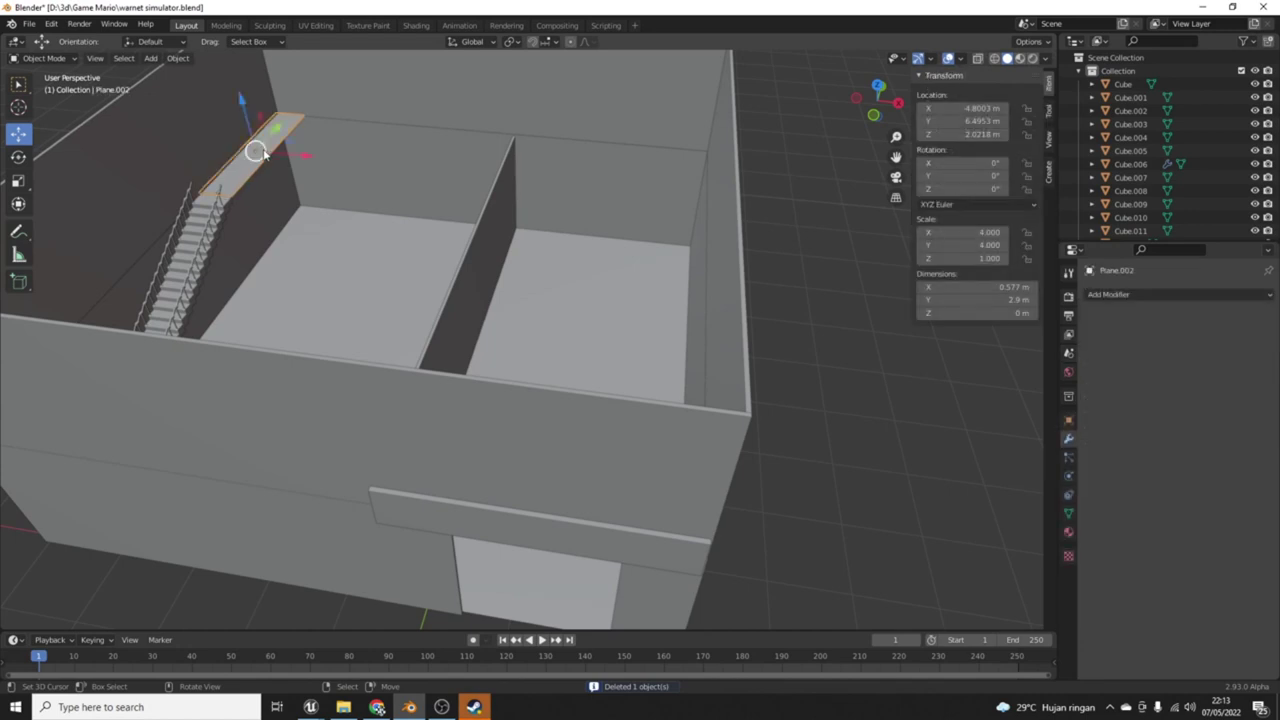
key("Delete")
left_click(536, 302)
key("Delete")
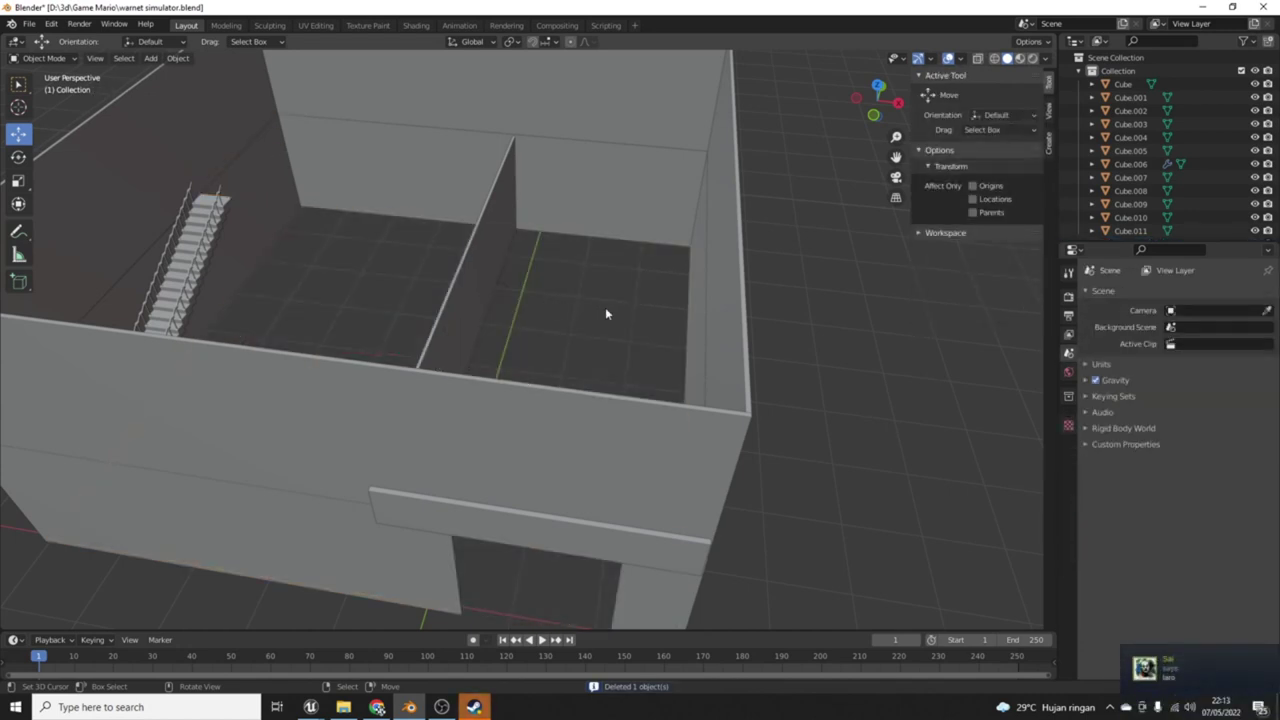
Step: Select front wall Cube.001, paste a copy, and move the copy into place
scroll(622, 312, "down", 5)
left_click(543, 286)
middle_click_drag(543, 286, 452, 289)
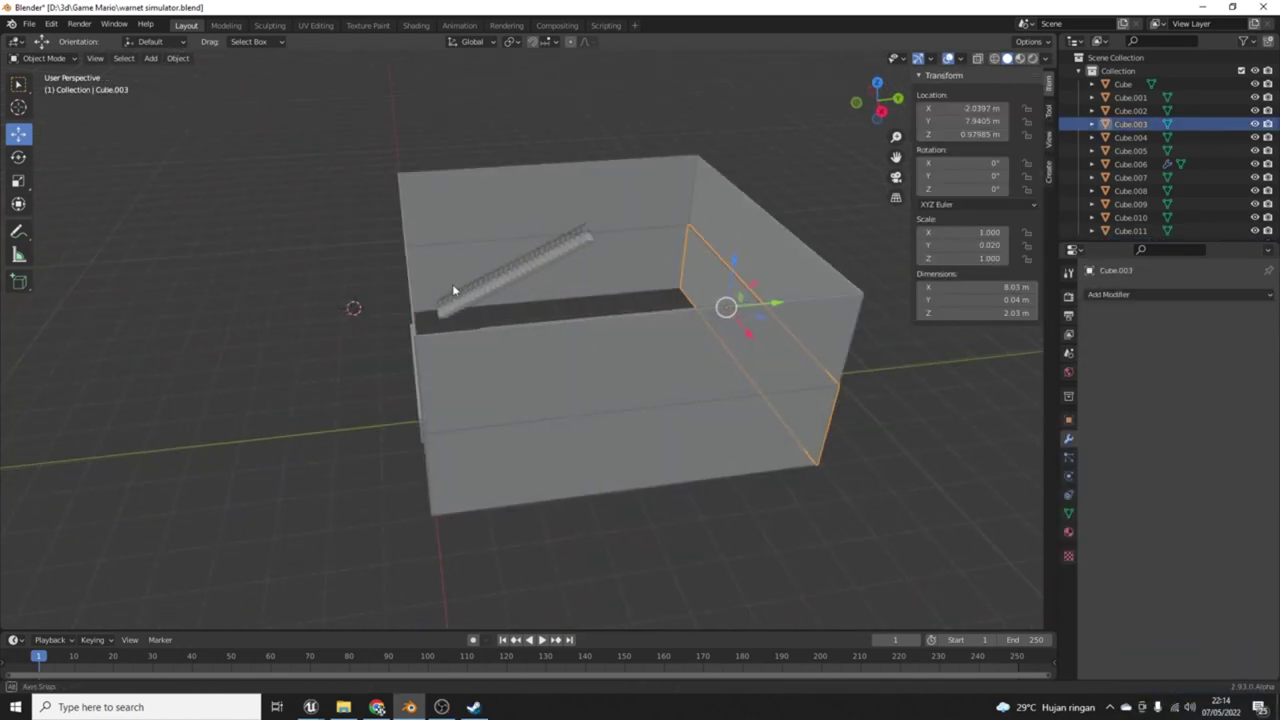
left_click(708, 438)
middle_click_drag(631, 470, 688, 440)
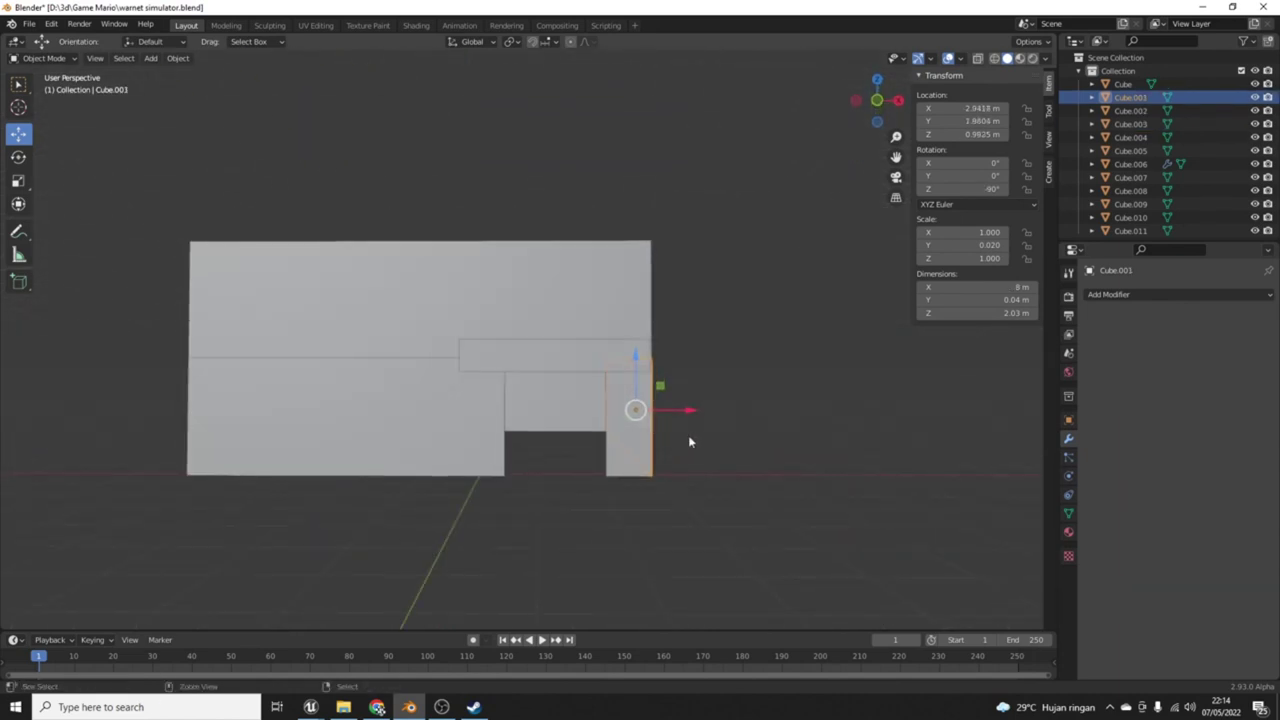
key("ctrl+v")
key("g")
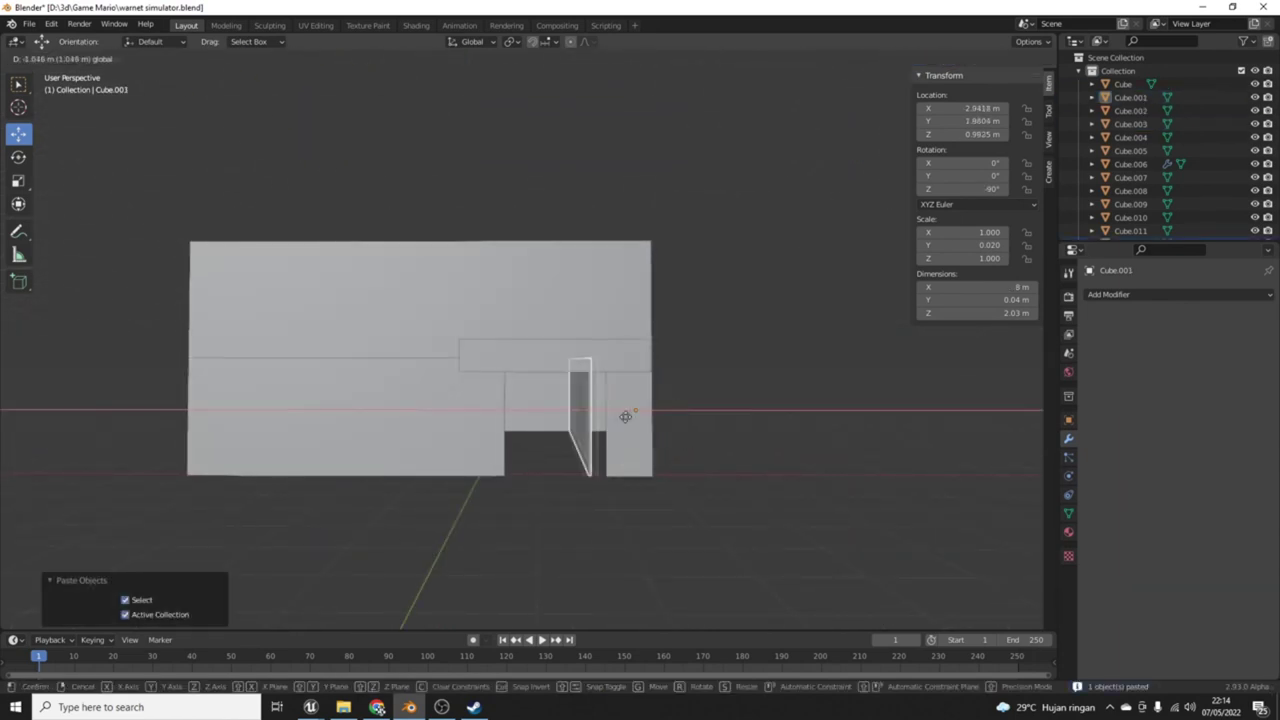
left_click(585, 425)
Step: Rotate the pasted wall copy 90° in front view so it lies flat
key("KP_1")
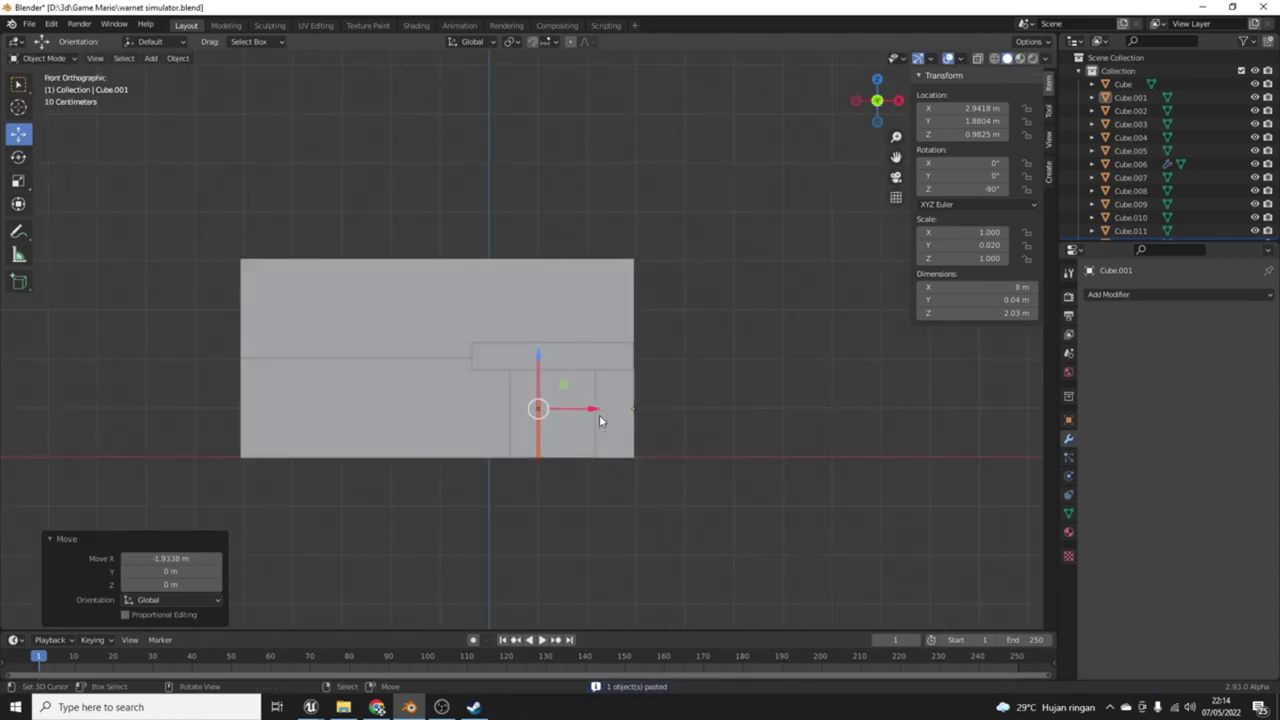
type("r90")
key("Return")
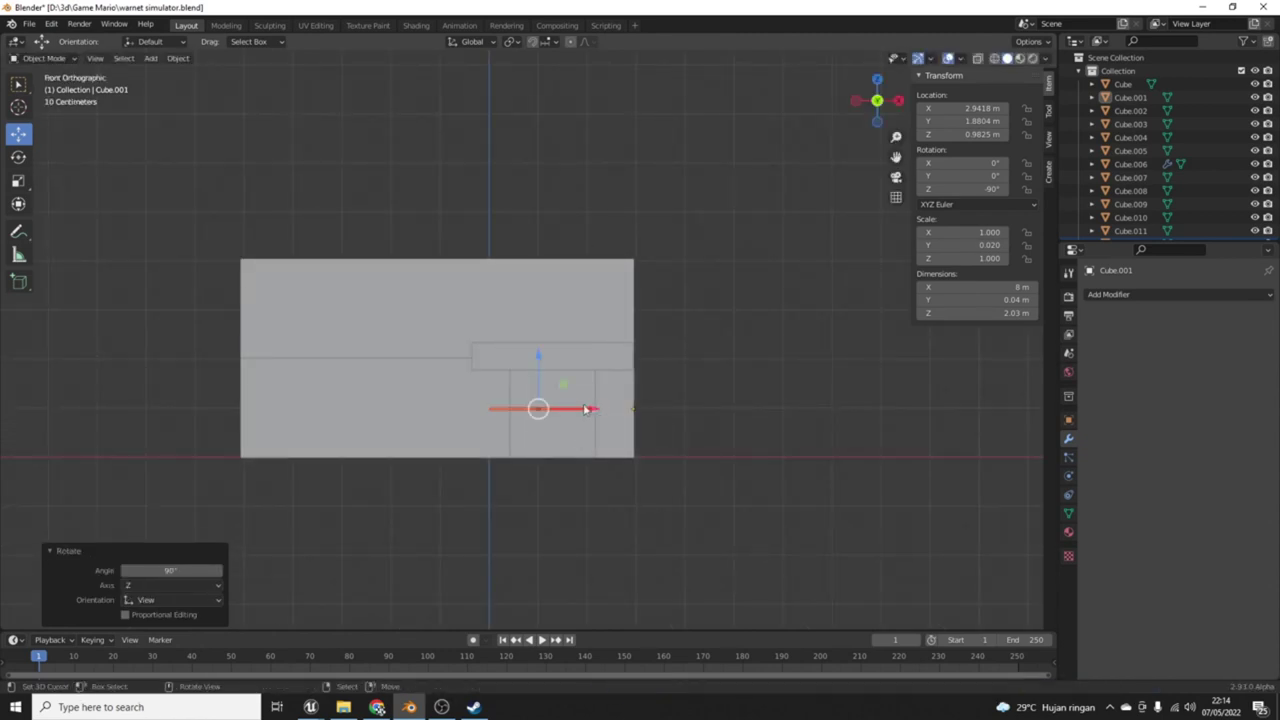
scroll(565, 410, "up", 3)
middle_click_drag(709, 423, 598, 492)
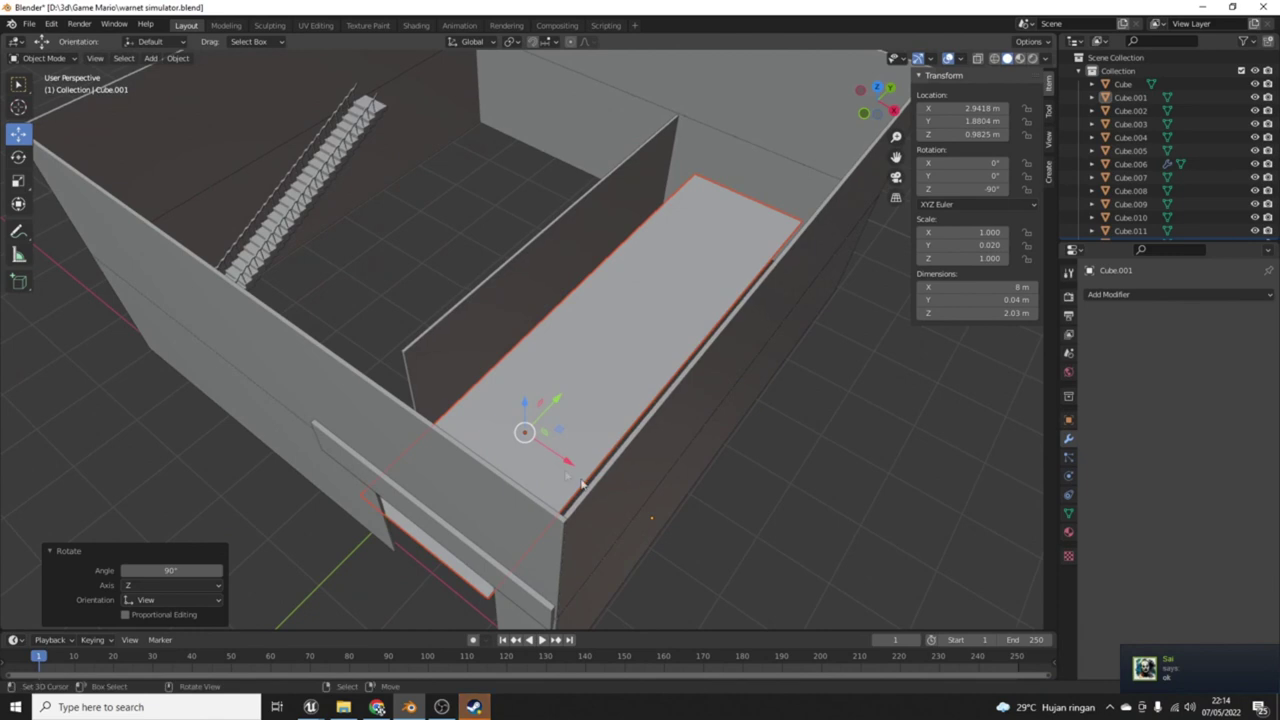
Step: Lower the flat slab about 0.914 m along Z and fine-tune its height in front view
key("g")
key("z")
left_click(523, 457)
middle_click_drag(523, 457, 593, 335)
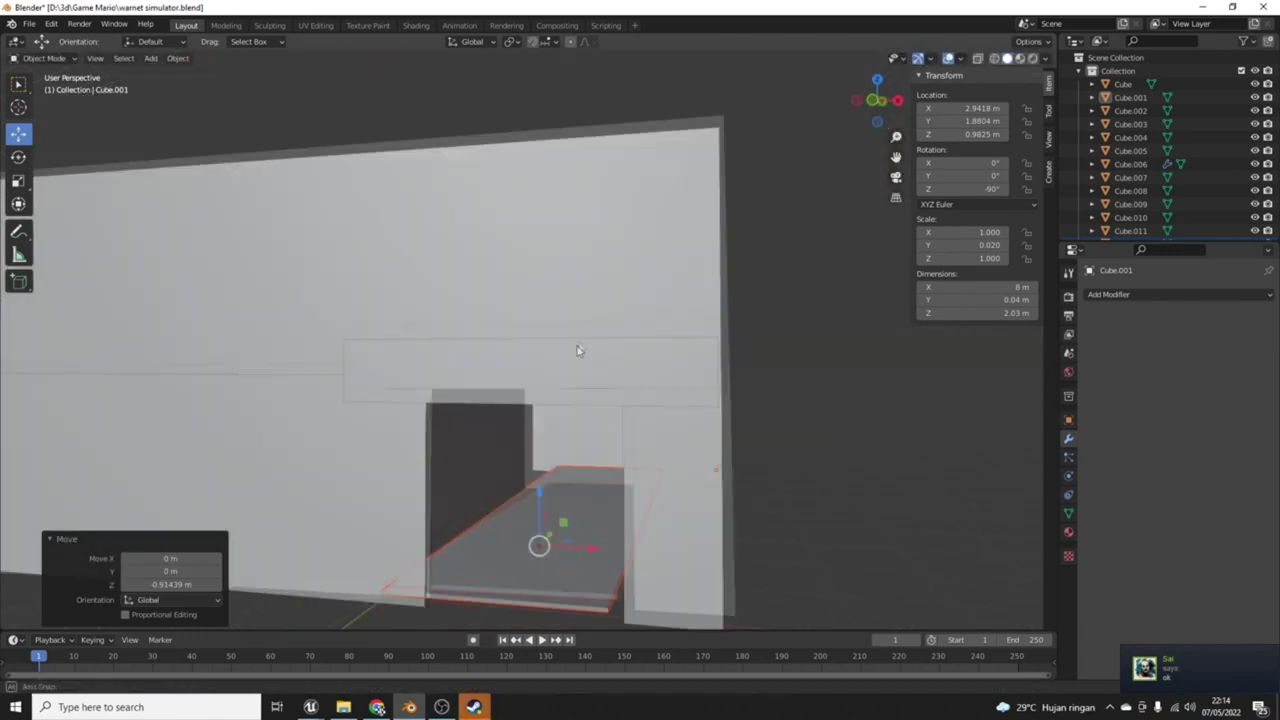
key("KP_1")
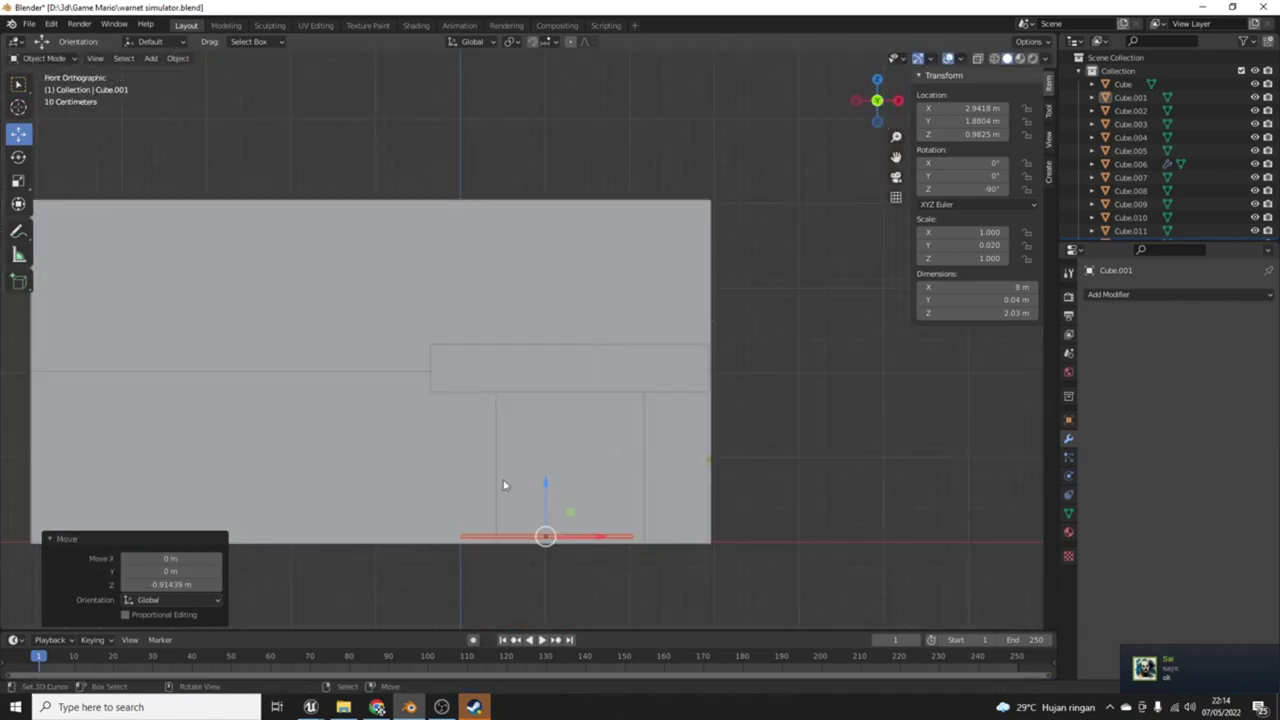
key("g")
key("z")
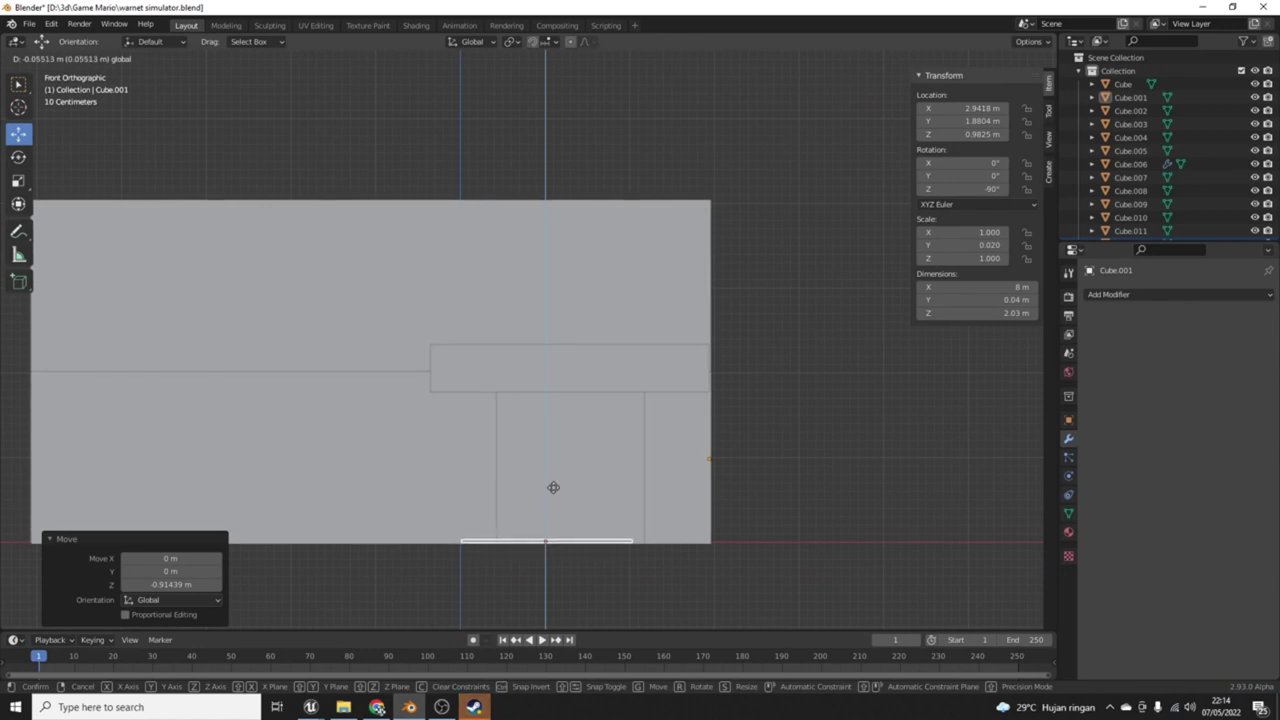
left_click(553, 488)
Step: Stretch the slab about 5.246 times along X and slide it left
key("s")
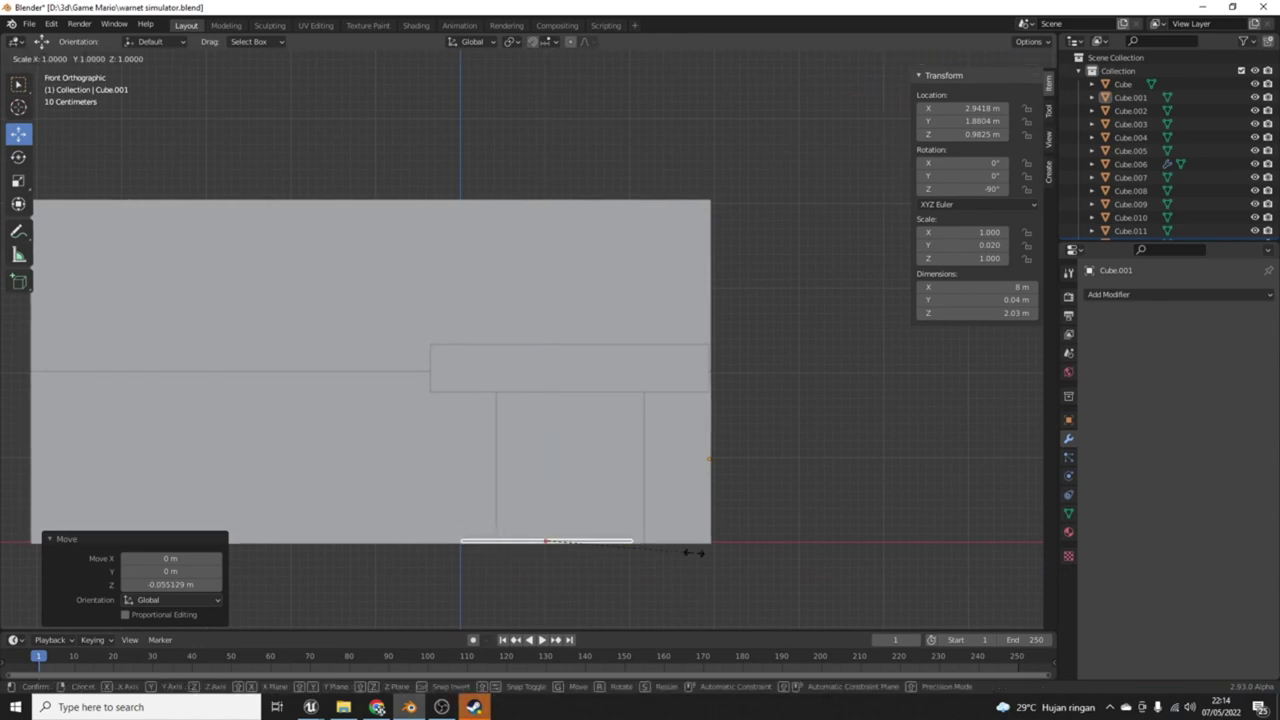
key("x")
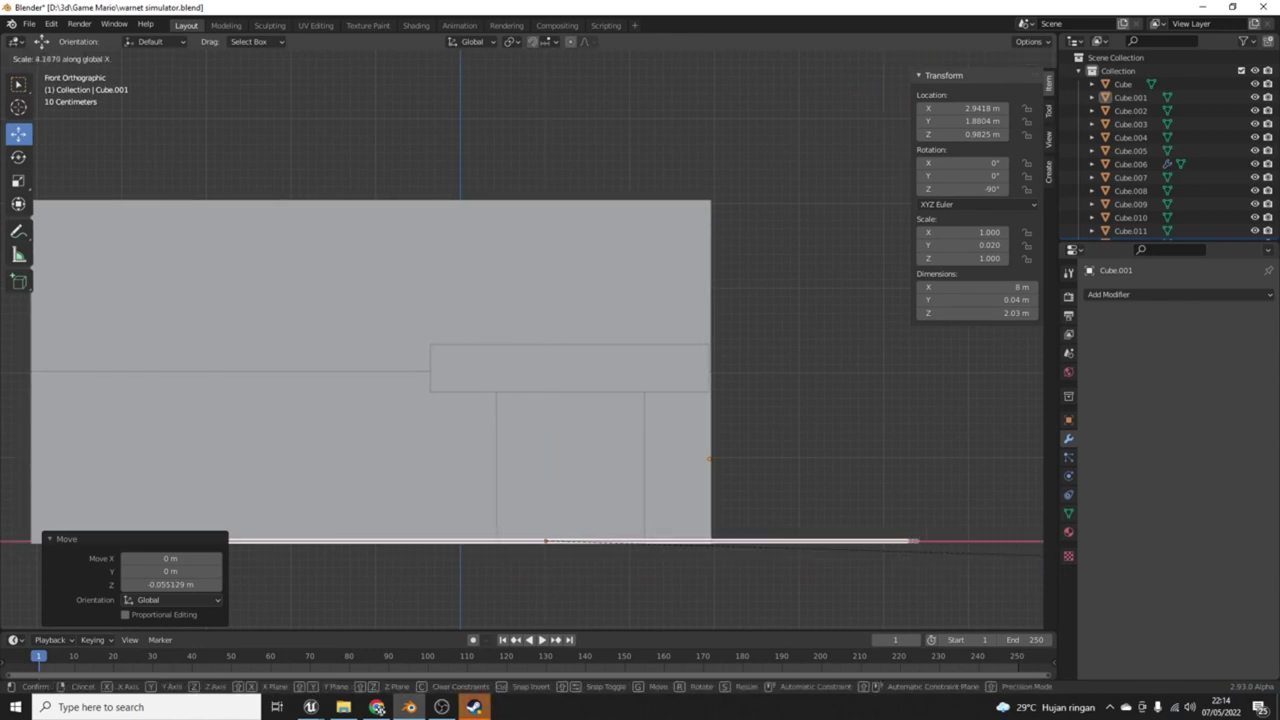
left_click(271, 558)
scroll(620, 460, "down", 3)
mouse_move(620, 460)
middle_mouse_down()
mouse_move(584, 581)
mouse_move(625, 578)
middle_mouse_up()
left_click_drag(594, 393, 499, 400)
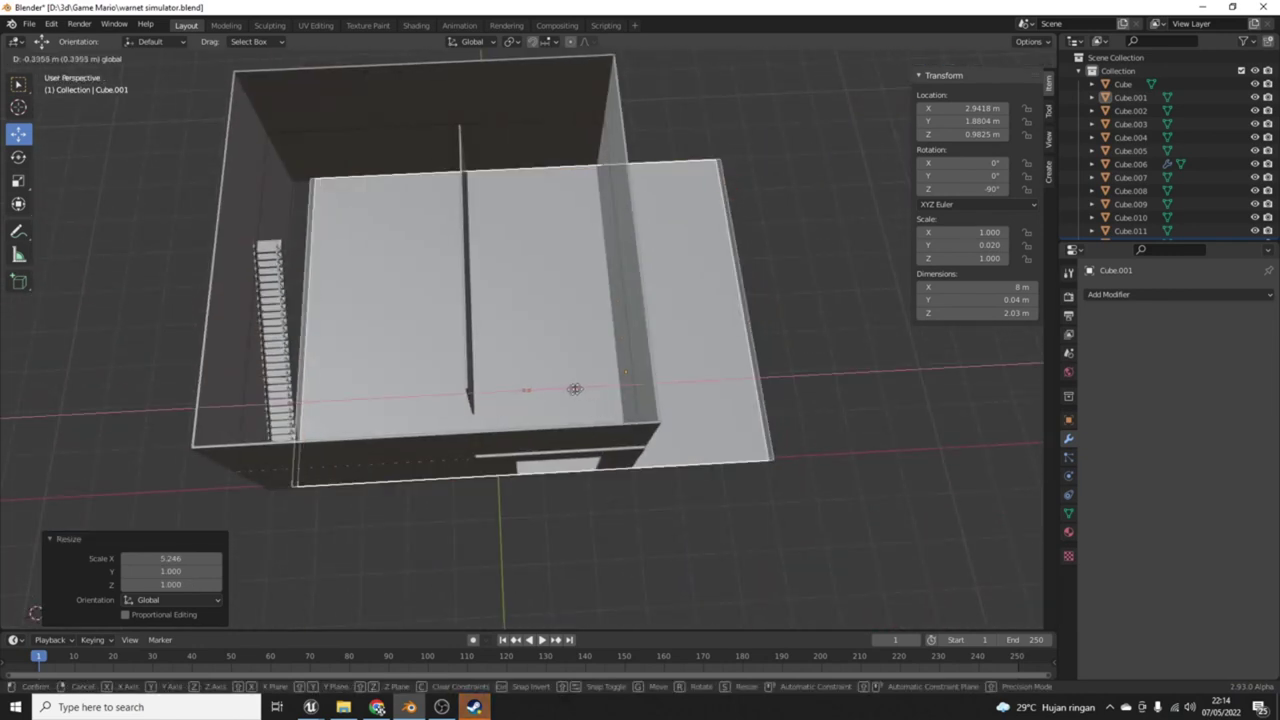
Step: In top view, rescale the slab along X to 0.801 then 0.950 to span the room
key("KP_7")
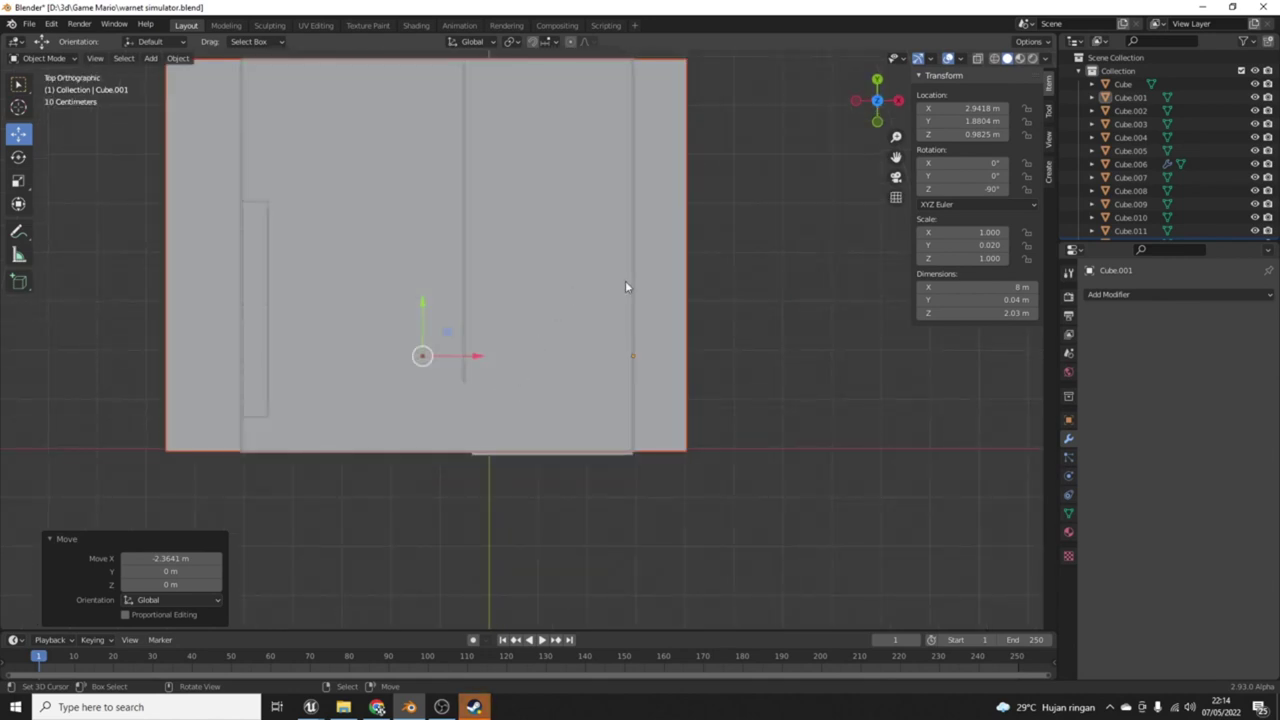
key("s")
key("x")
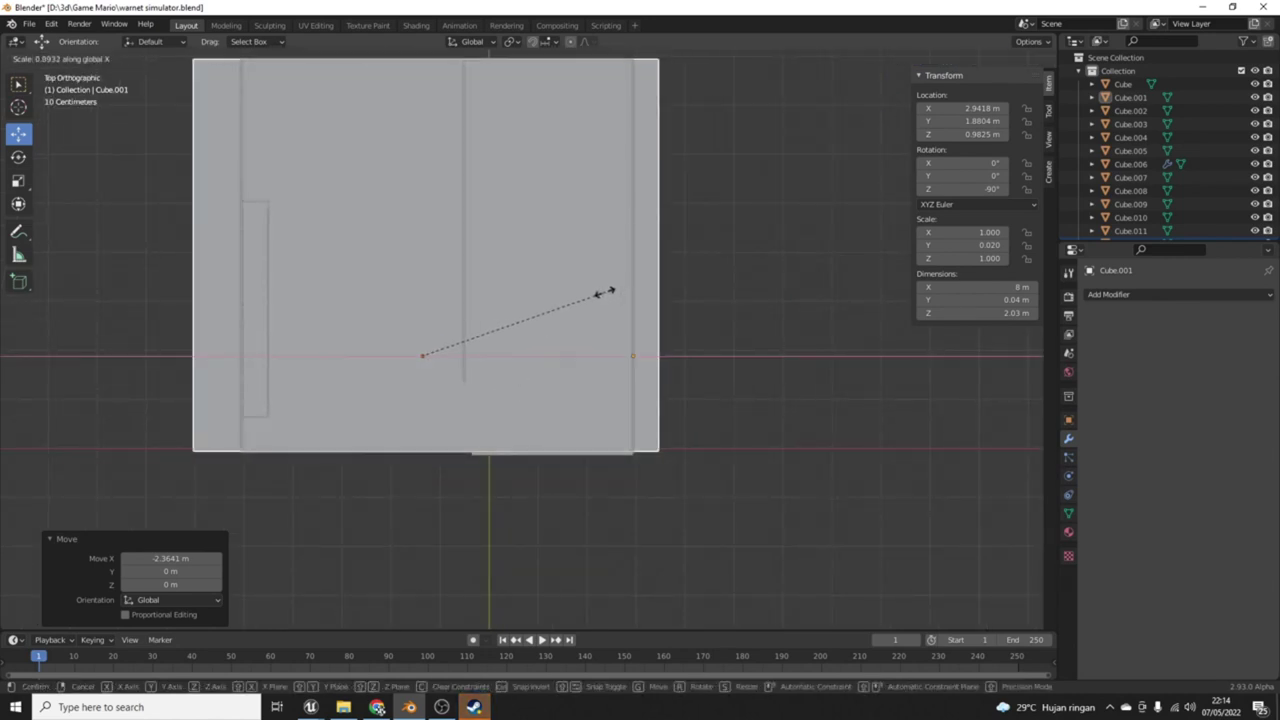
left_click(586, 299)
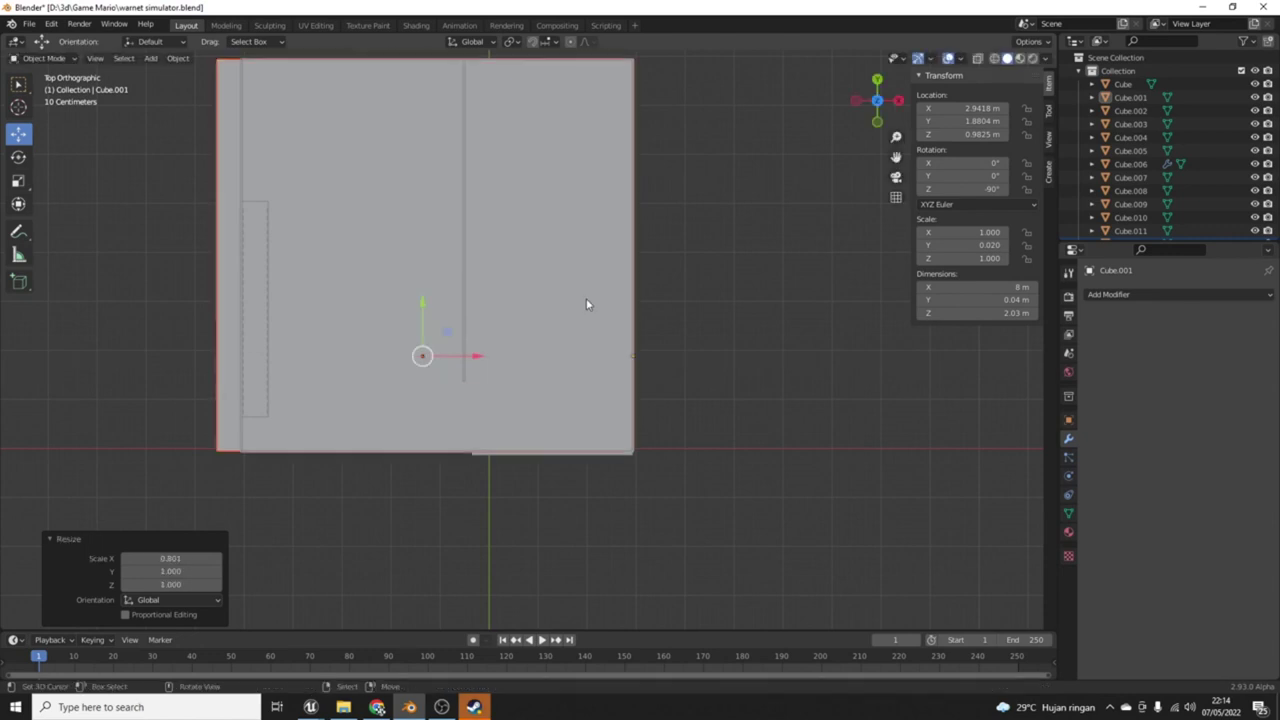
left_click_drag(477, 360, 485, 357)
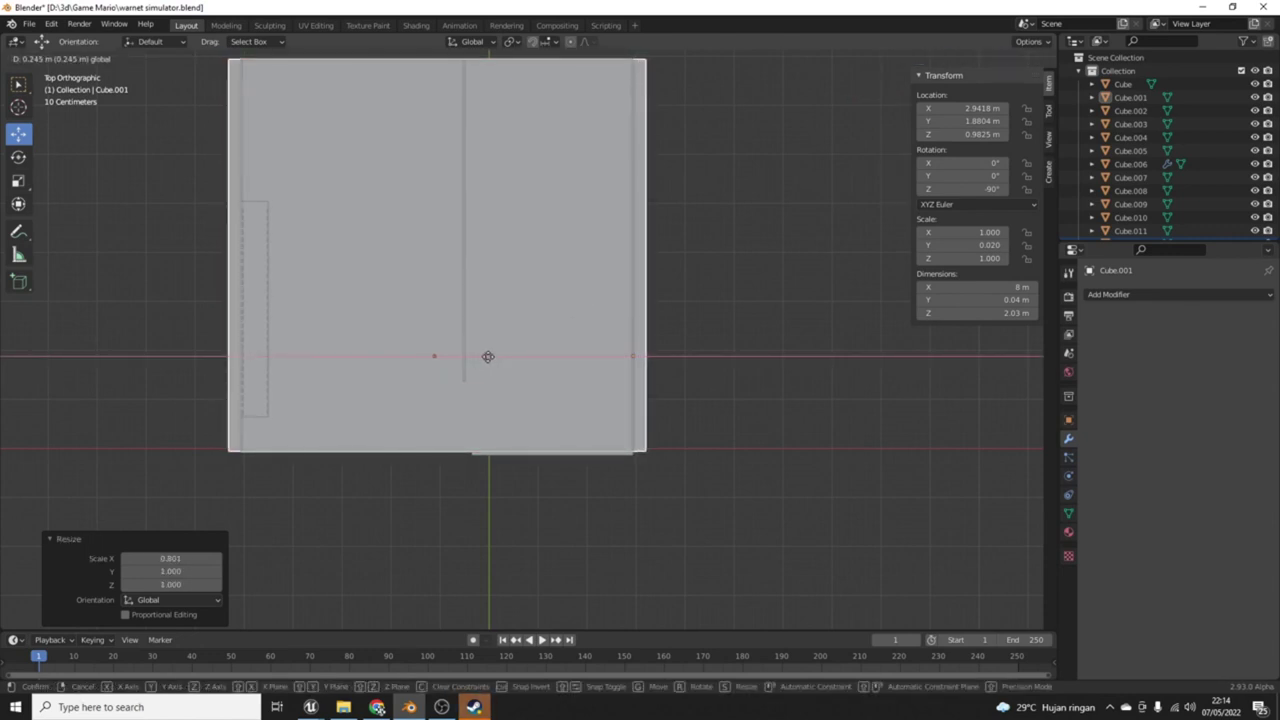
key("s")
key("x")
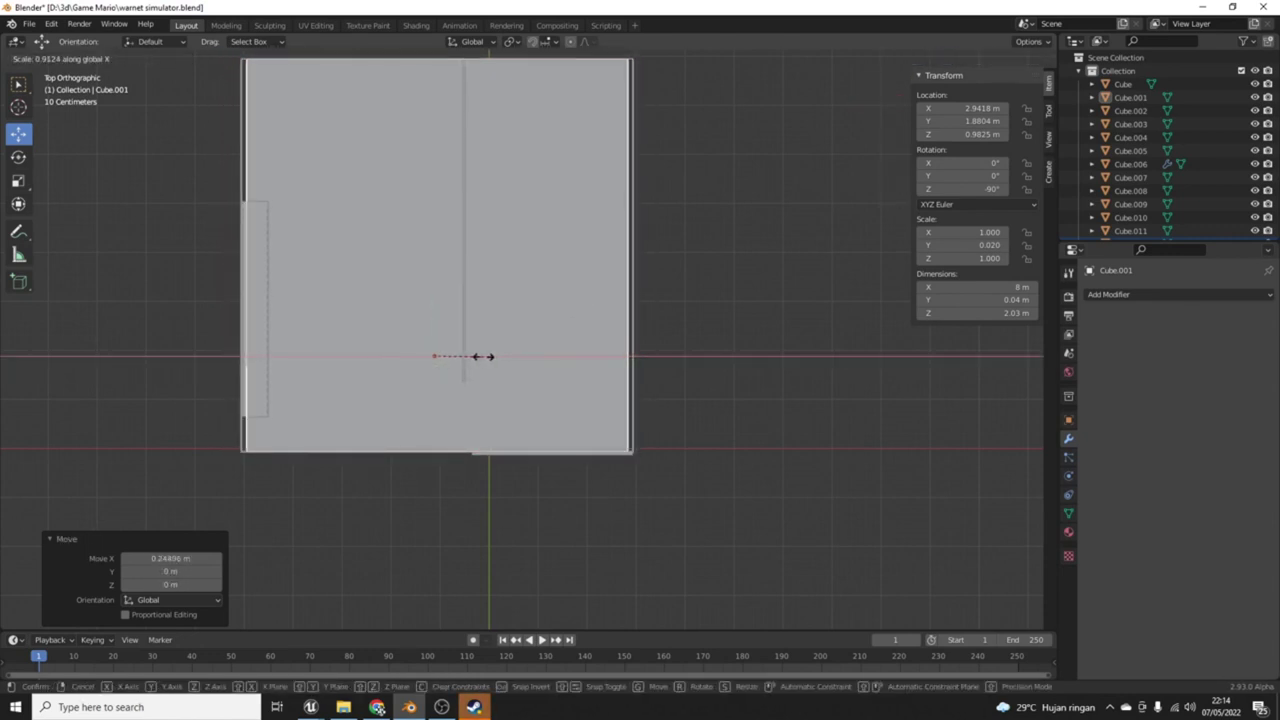
left_click(485, 358)
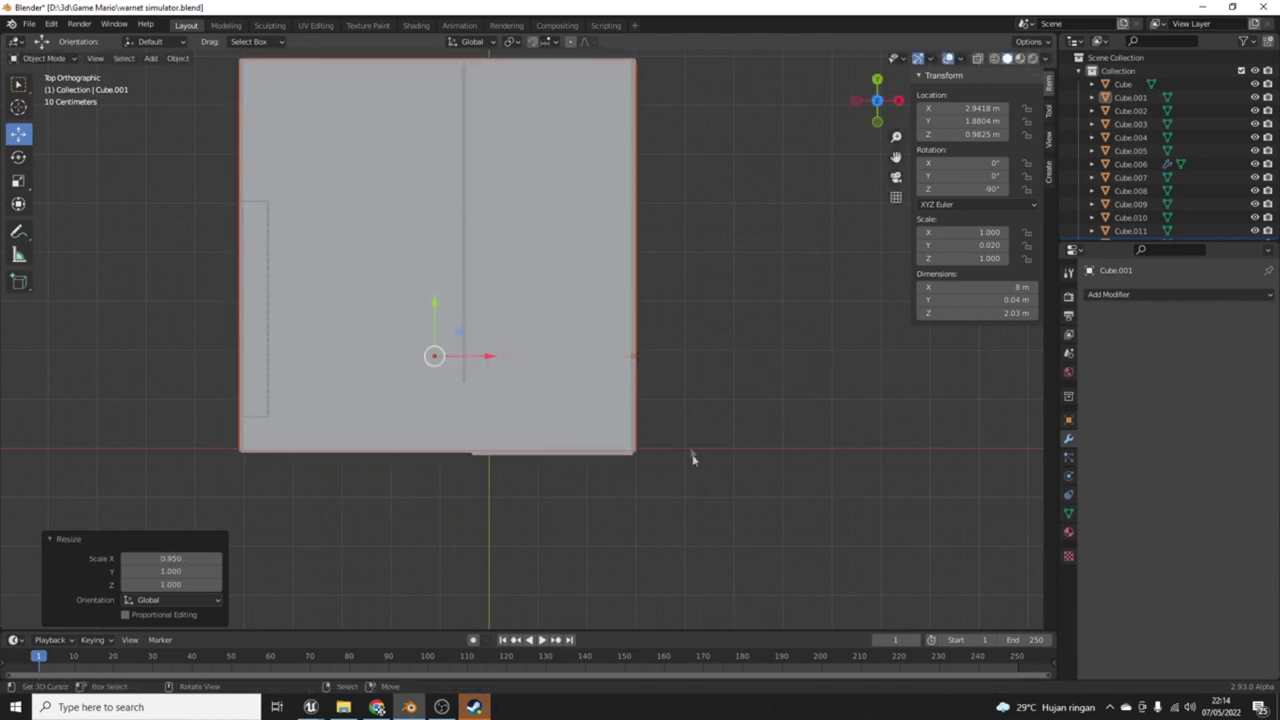
scroll(693, 459, "up", 1)
scroll(671, 471, "up", 1)
middle_click_drag(674, 471, 636, 262)
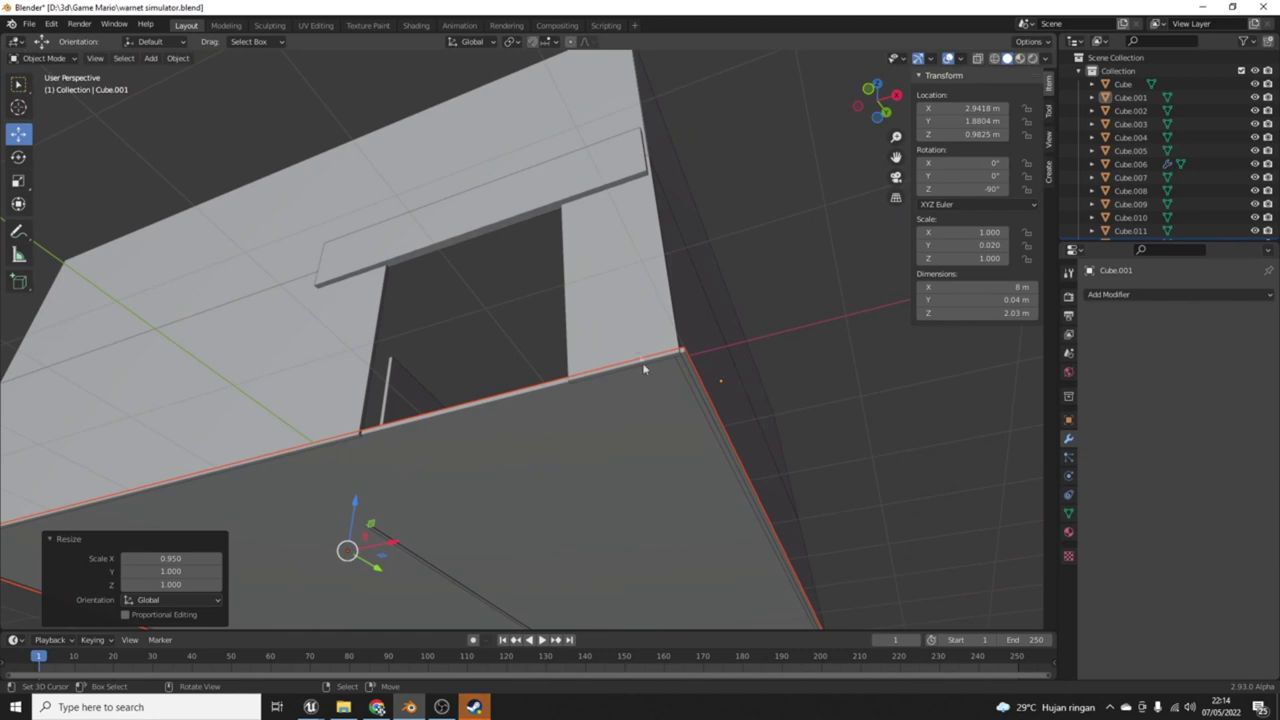
Step: In Edit Mode, nudge the floor's right-hand edge and long lower edge along X
left_click(44, 58)
left_click(42, 80)
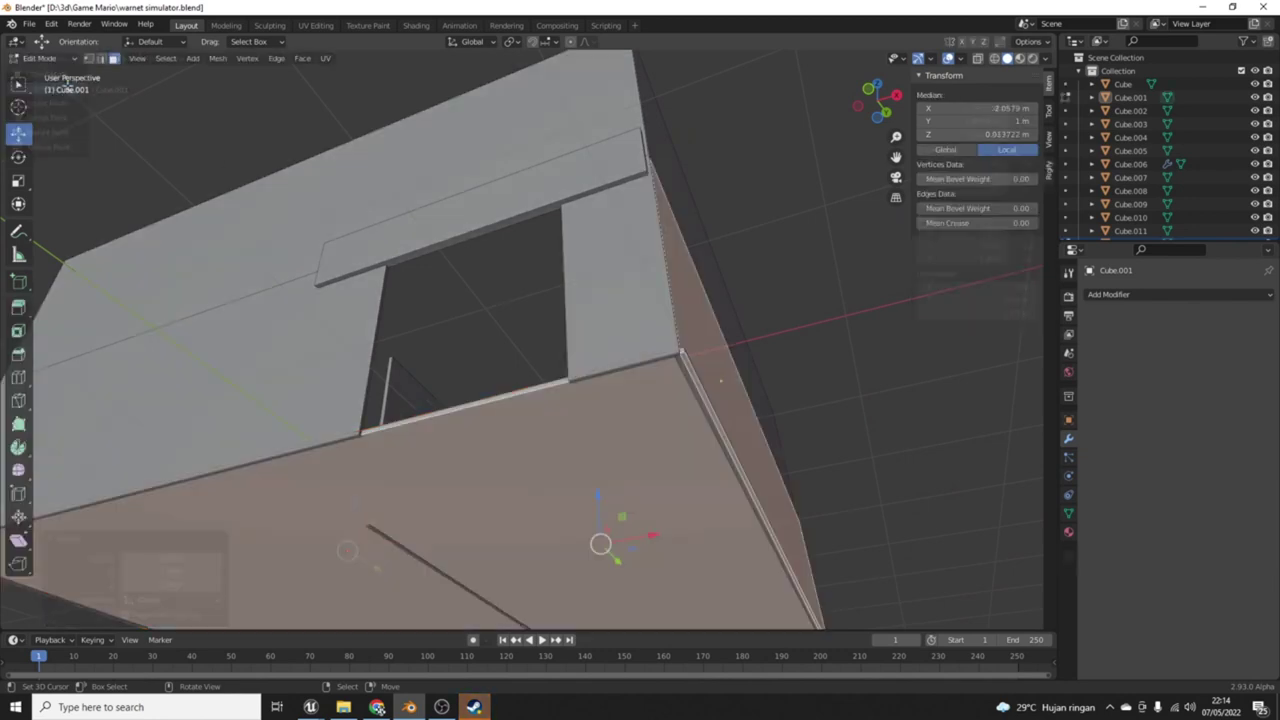
left_click(735, 395)
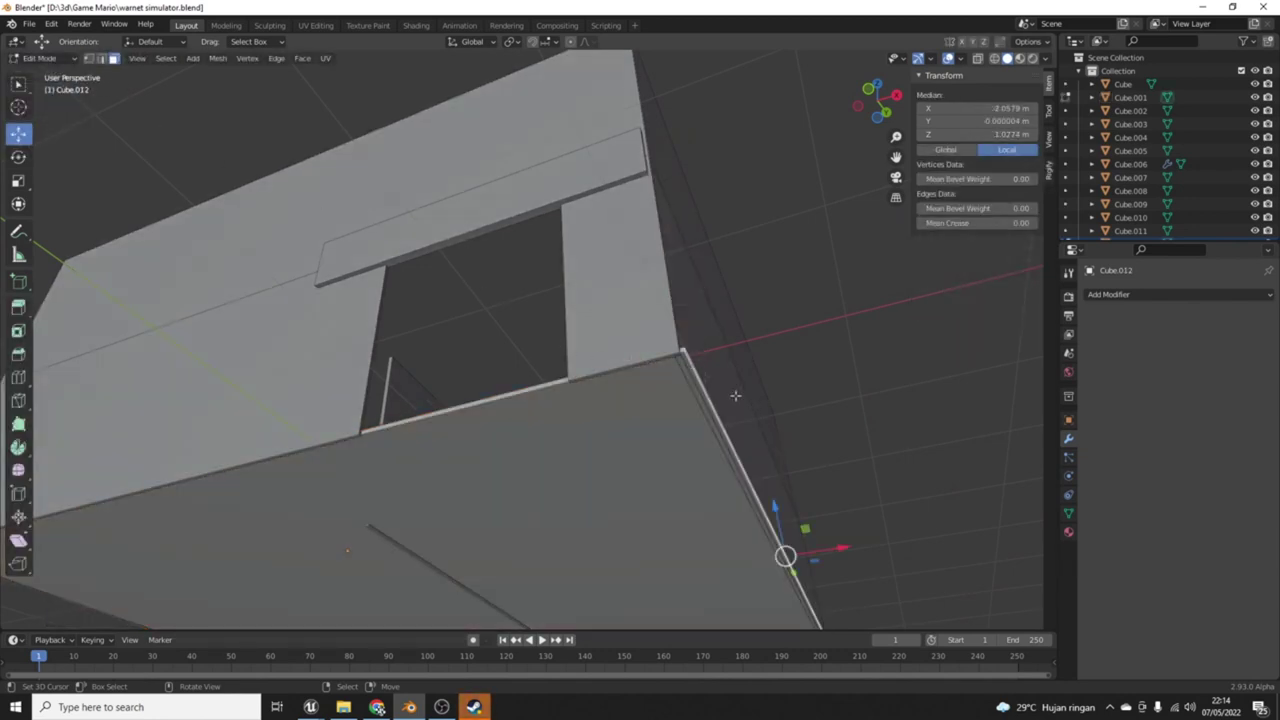
left_click_drag(841, 547, 838, 546)
left_click(837, 546)
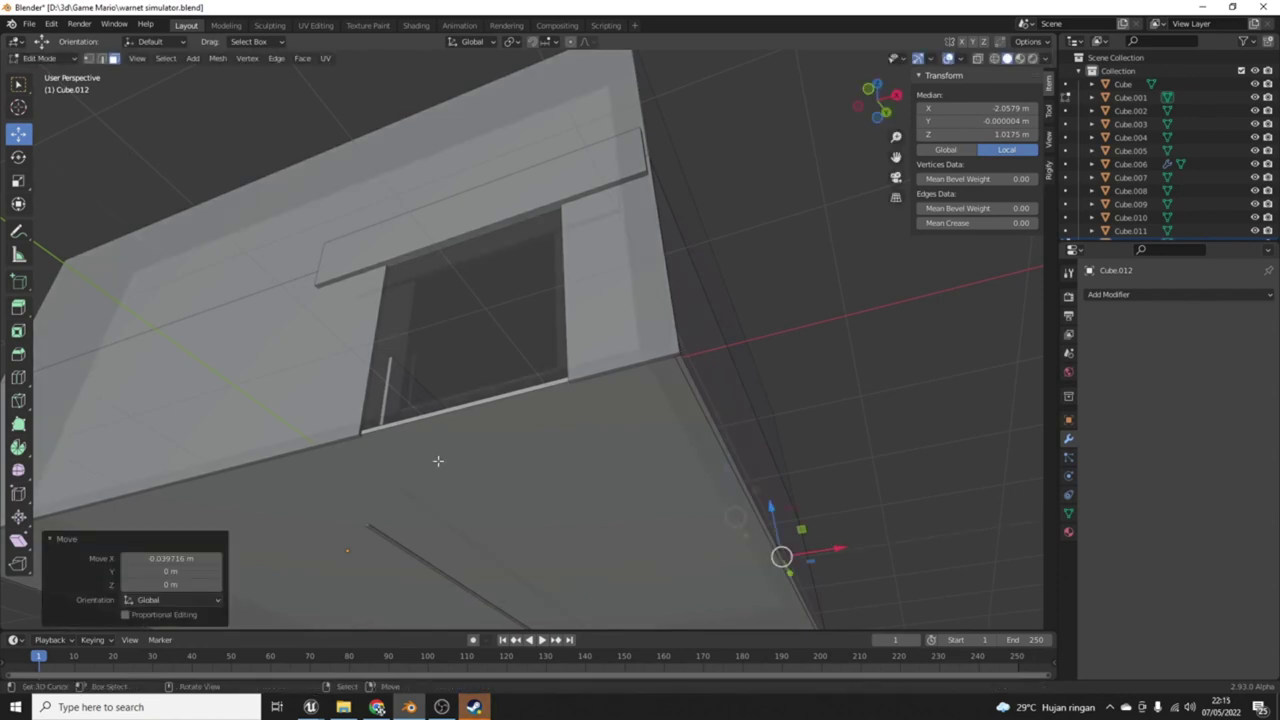
middle_click_drag(780, 551, 557, 517)
scroll(580, 450, "up", 3)
left_click(606, 402)
scroll(325, 375, "down", 6)
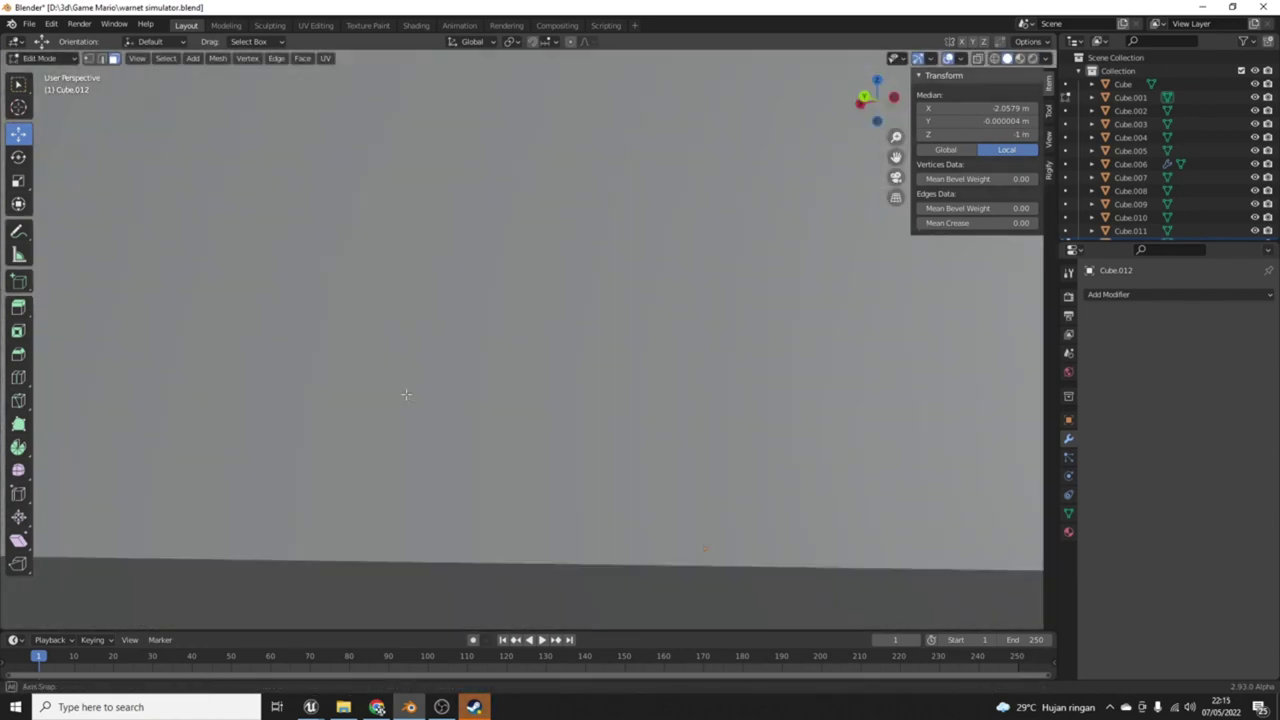
key("g")
key("x")
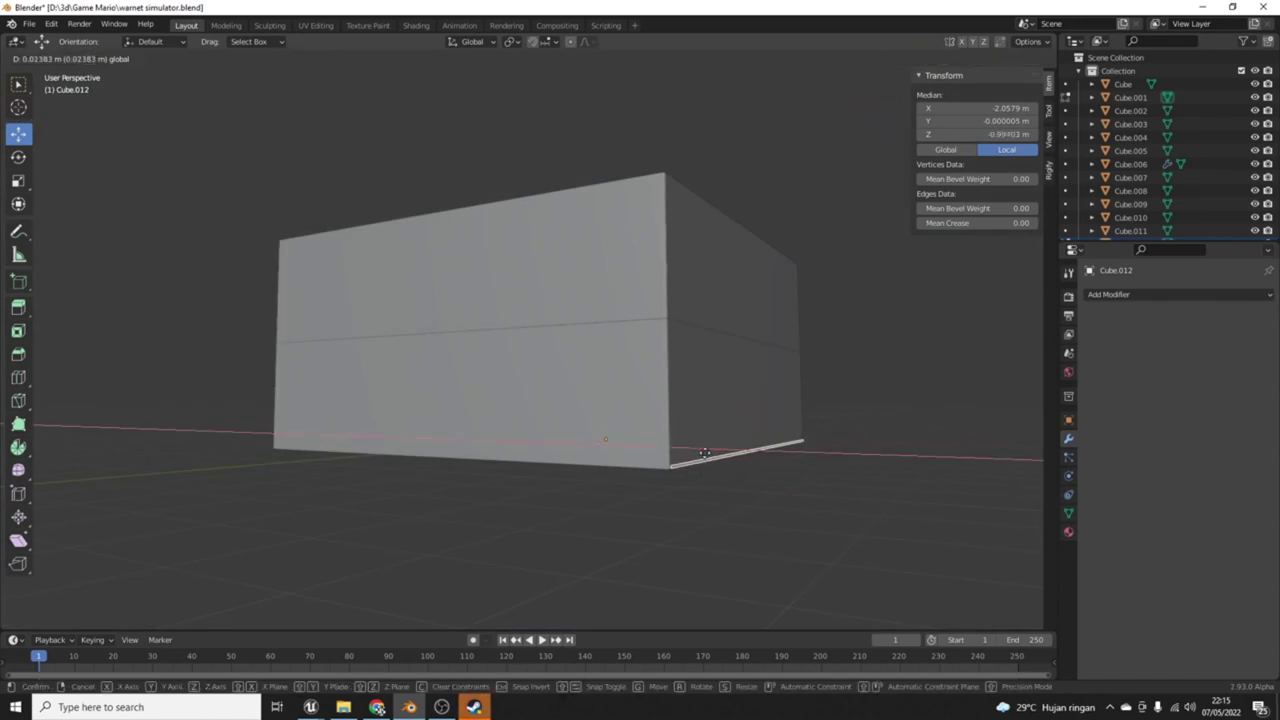
left_click(702, 453)
Step: Select the floor's bottom face from underneath and move it into place
middle_click_drag(702, 453, 485, 432)
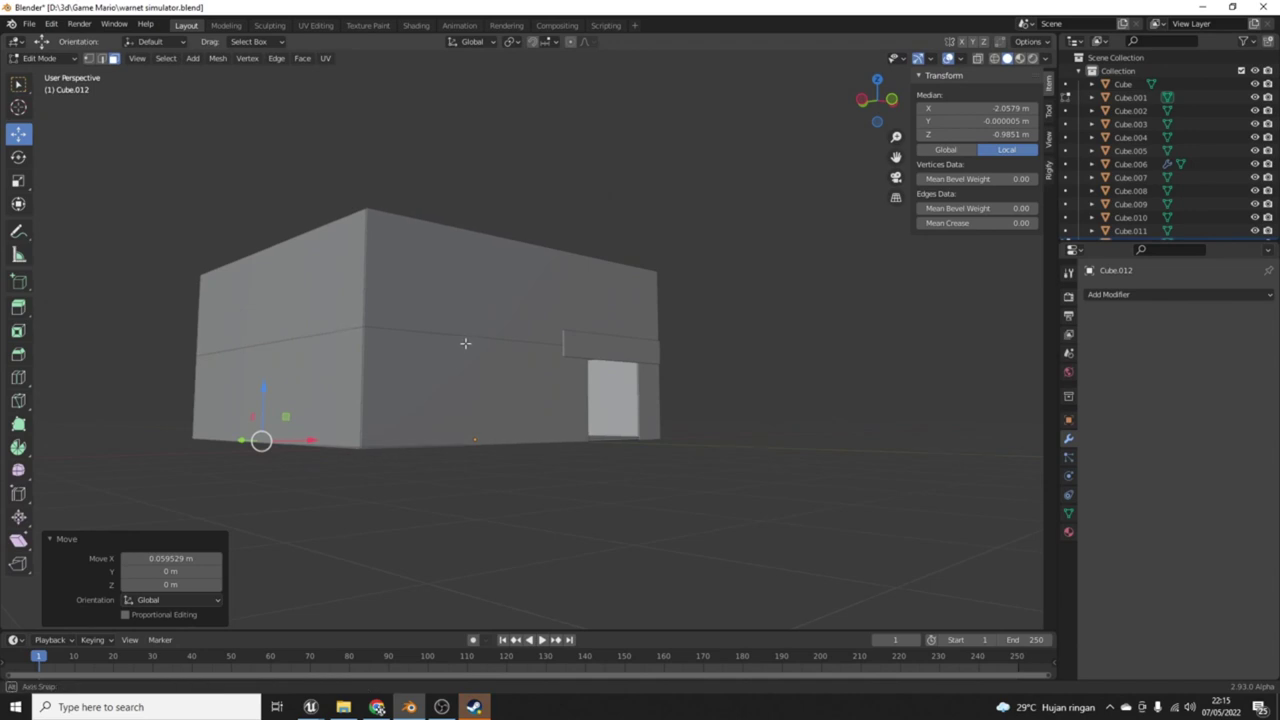
middle_click_drag(465, 344, 454, 288)
left_click(462, 340)
scroll(383, 420, "up", 3)
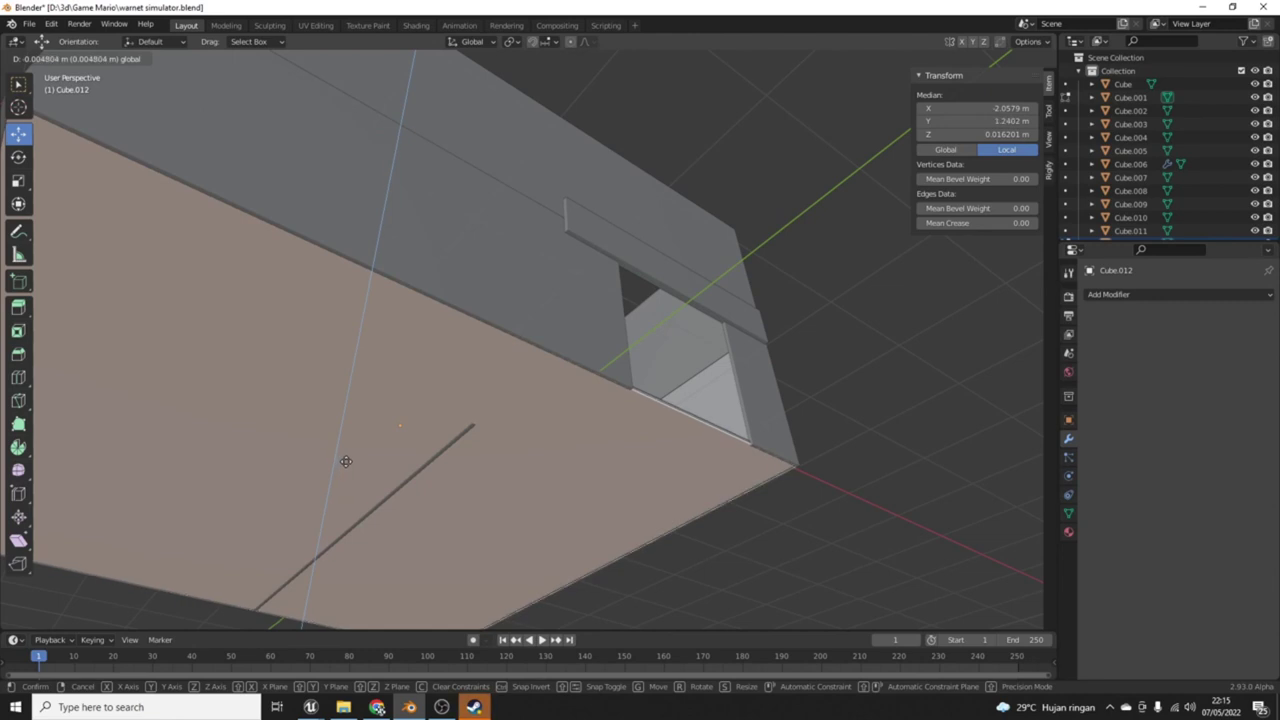
scroll(346, 461, "down", 3)
left_click(349, 463)
Step: In front view, shift the floor geometry slightly up along Z, then return to Object Mode
mouse_move(506, 484)
middle_mouse_down()
mouse_move(623, 478)
mouse_move(630, 420)
middle_mouse_up()
key("KP_1")
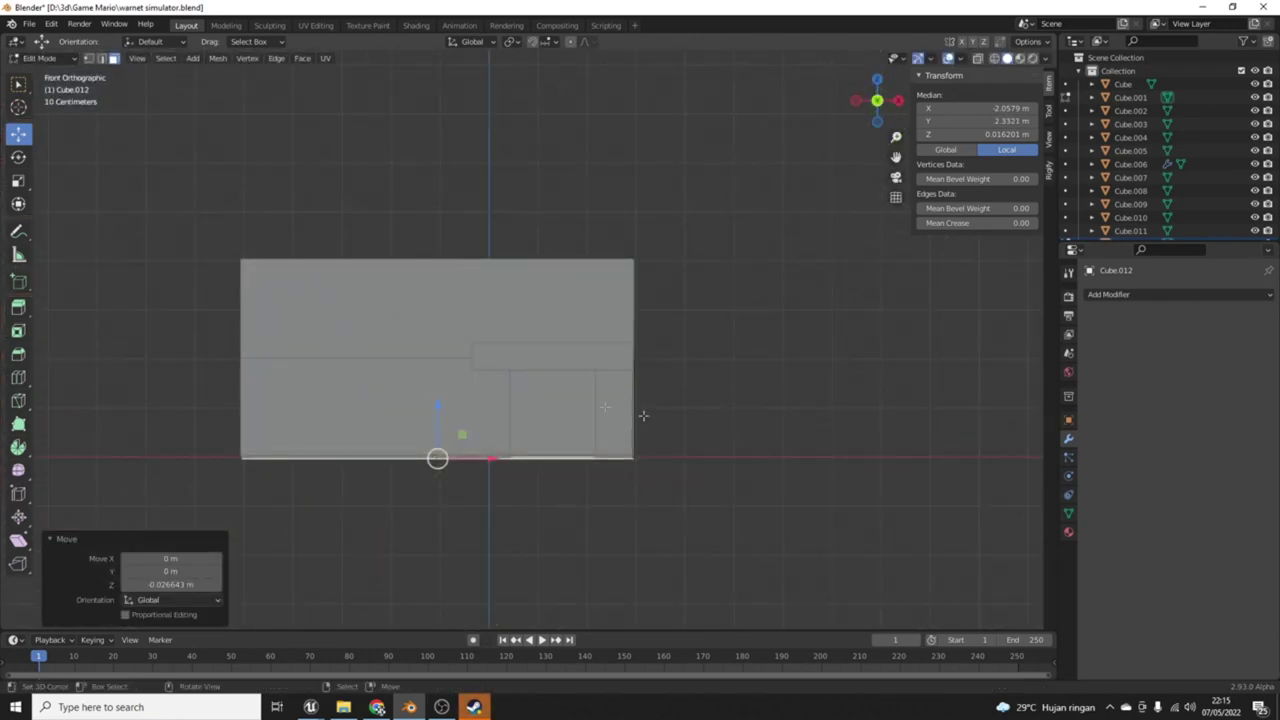
scroll(600, 440, "up", 3)
scroll(523, 500, "up", 2)
scroll(412, 516, "up", 2)
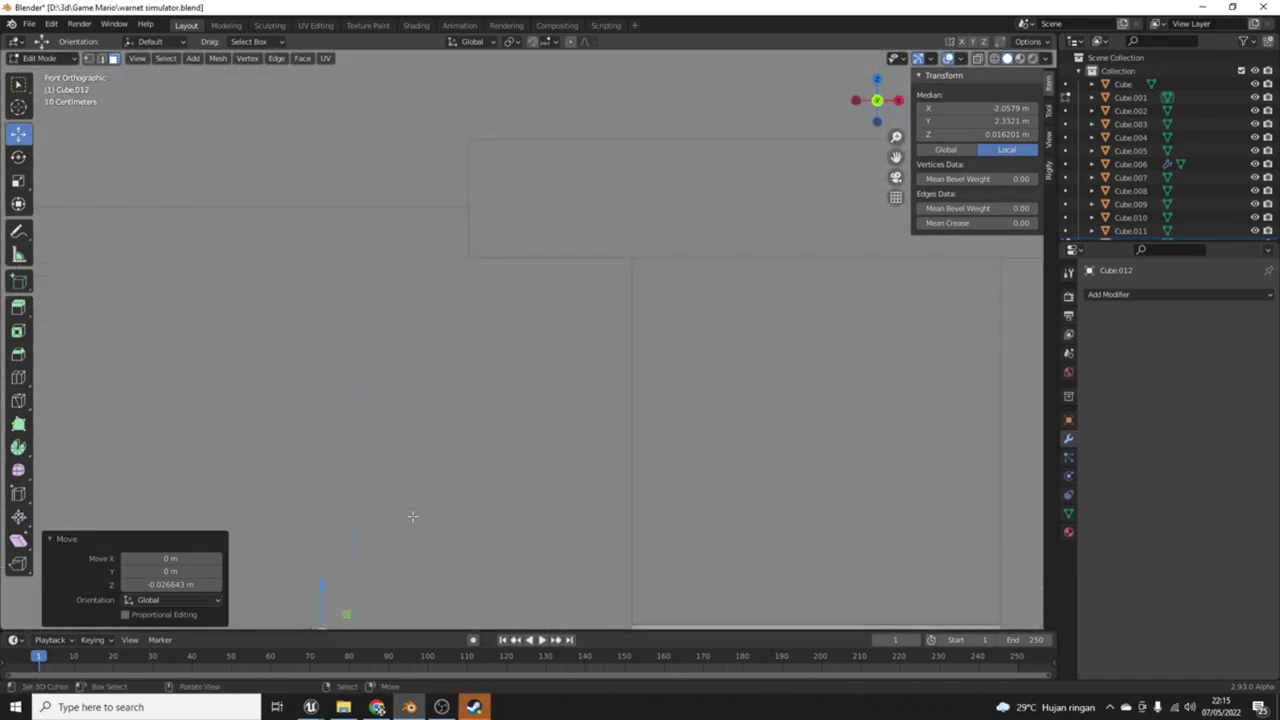
scroll(540, 410, "down", 2)
scroll(500, 420, "up", 1)
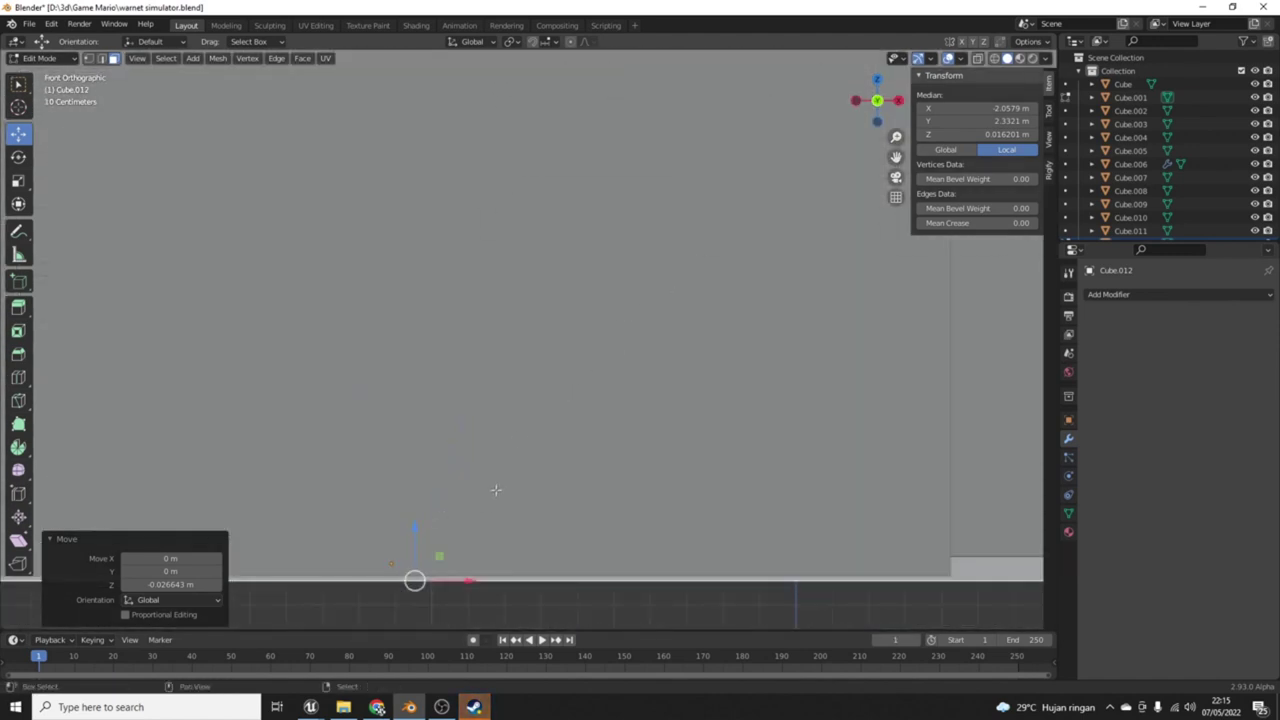
scroll(462, 425, "down", 1)
left_click_drag(462, 426, 546, 444)
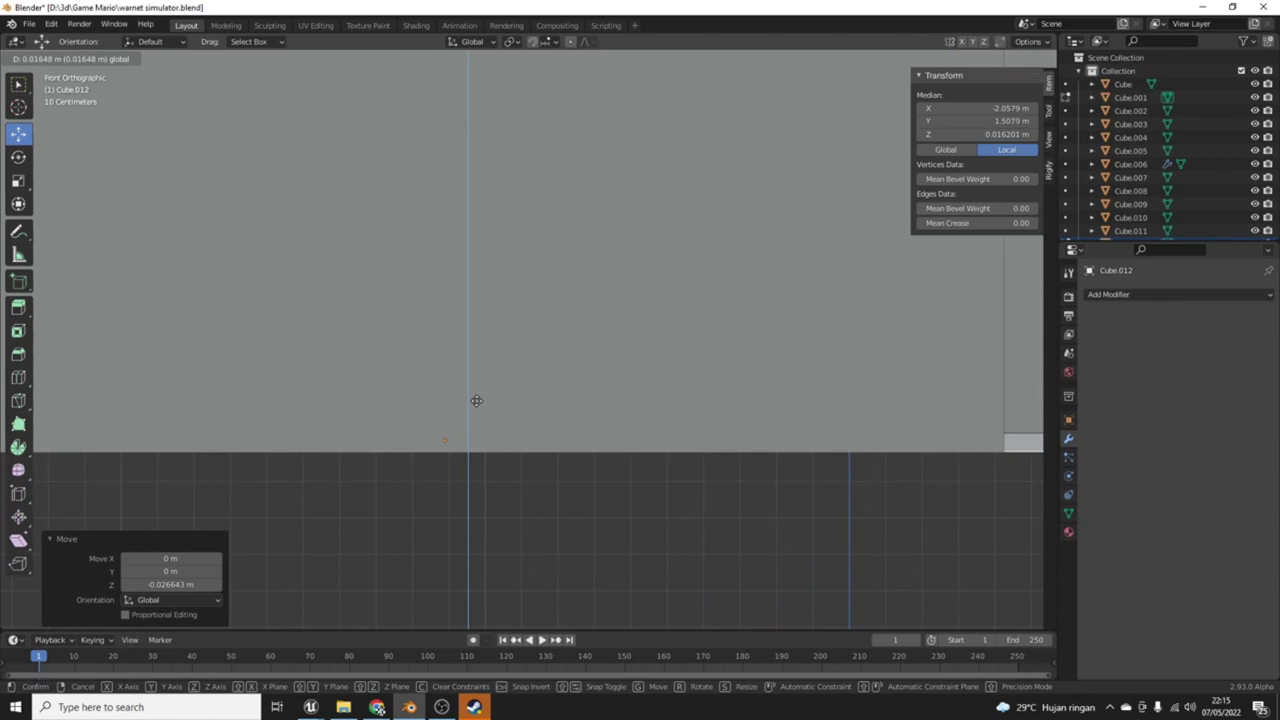
middle_click_drag(546, 444, 600, 380)
left_click(40, 57)
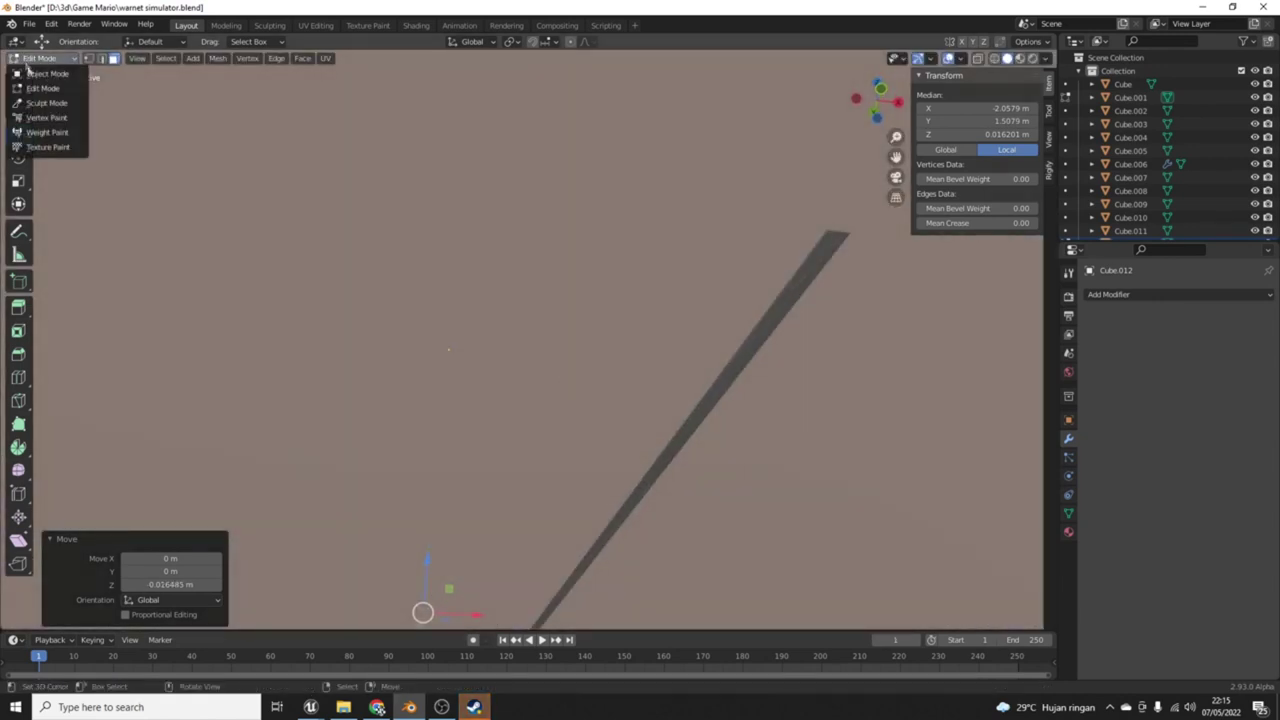
left_click(45, 76)
Step: Raise all of wall Cube.005's vertices 0.021 m along Z, then return to Object Mode
left_click(784, 303)
left_click(27, 58)
left_click(43, 86)
key("a")
middle_click_drag(714, 337, 527, 515)
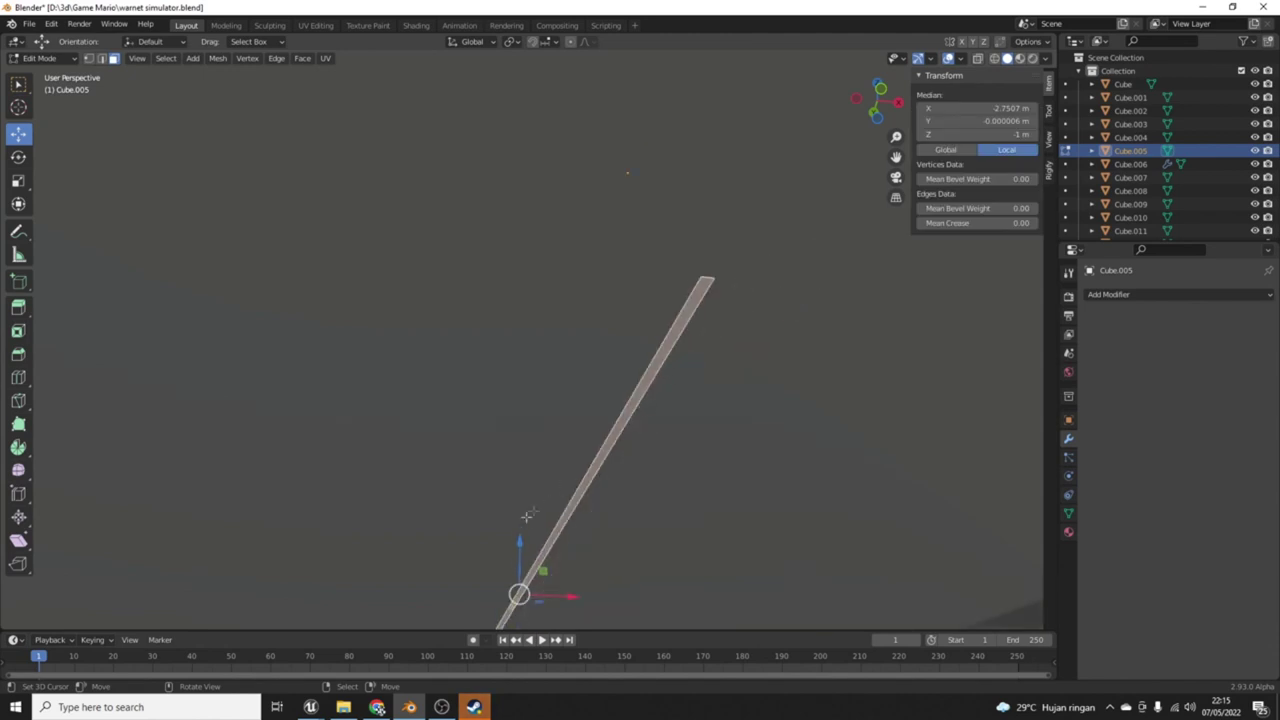
left_click_drag(520, 541, 520, 534)
mouse_move(631, 411)
middle_mouse_down()
mouse_move(672, 503)
mouse_move(296, 290)
middle_mouse_up()
left_click(40, 58)
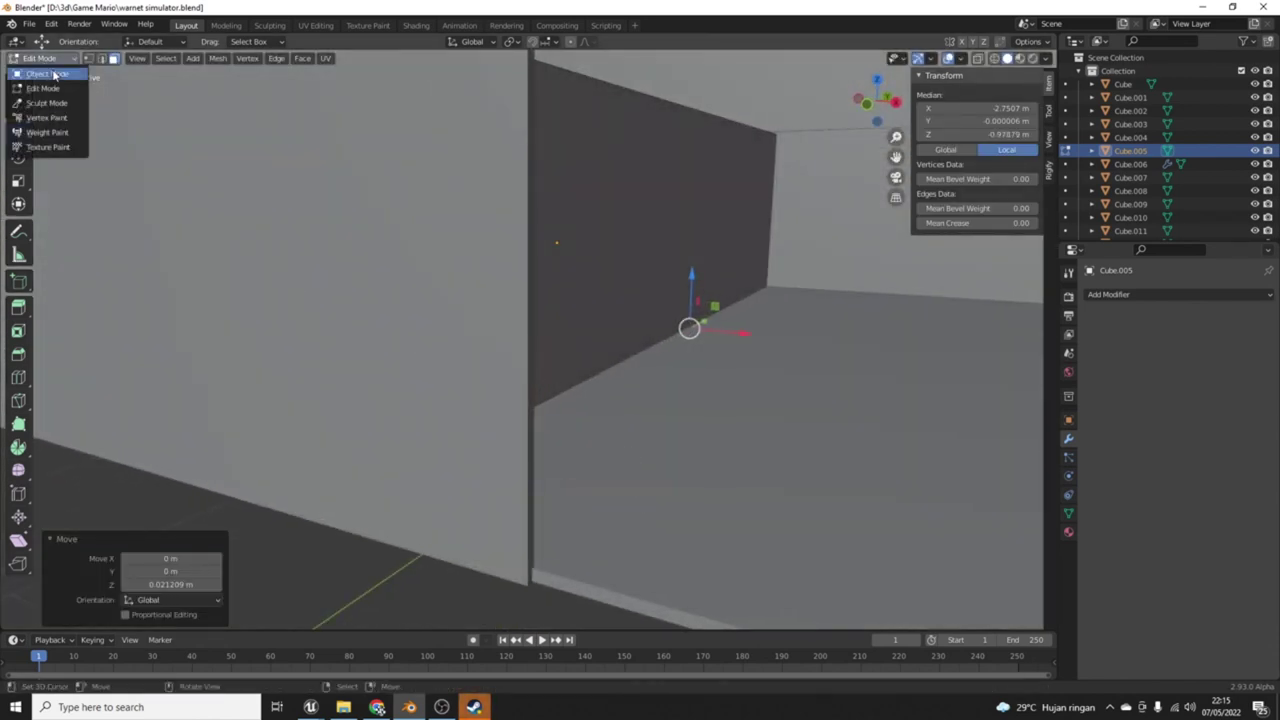
left_click(43, 72)
Step: Select the 8 × 8 m floor slab Cube.012 from a top-down view
scroll(662, 373, "down", 5)
mouse_move(662, 373)
middle_mouse_down()
mouse_move(656, 467)
mouse_move(635, 392)
middle_mouse_up()
left_click(635, 392)
scroll(650, 258, "down", 3)
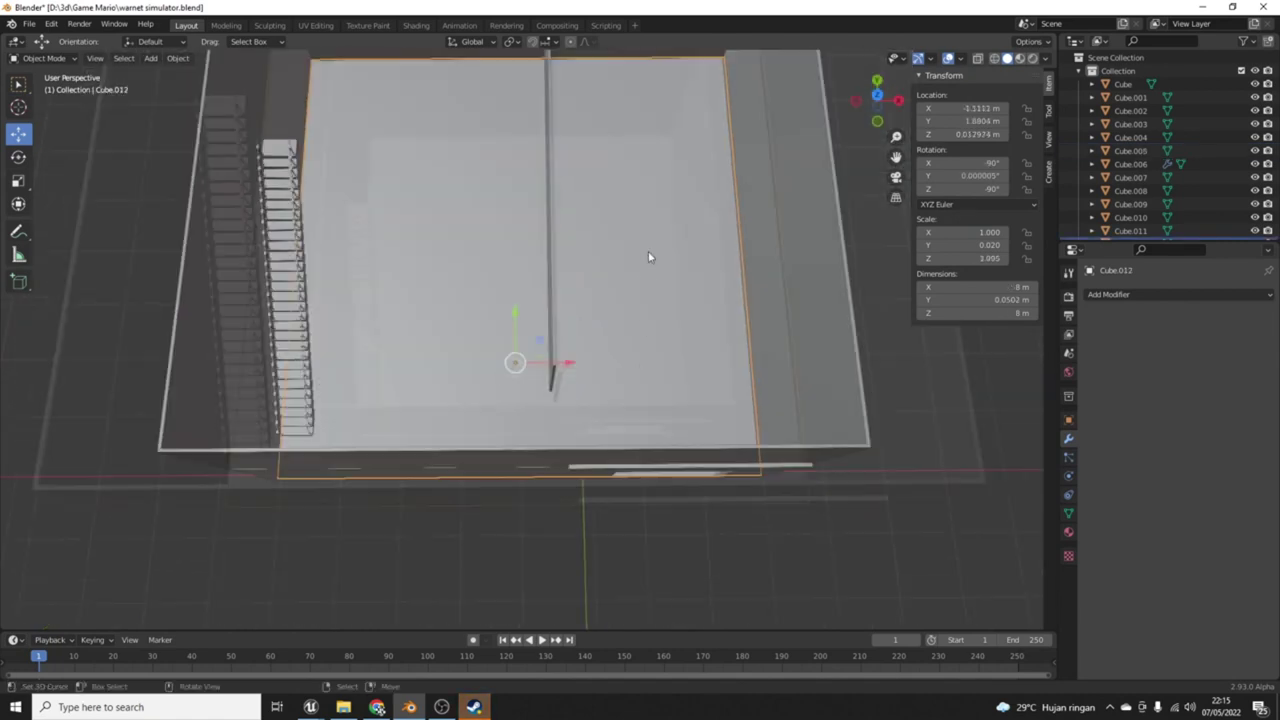
Step: Paste a copy of the slab and lift it about 1.96 m up to Z 1.992 m
scroll(645, 266, "down", 3)
key("ctrl+v")
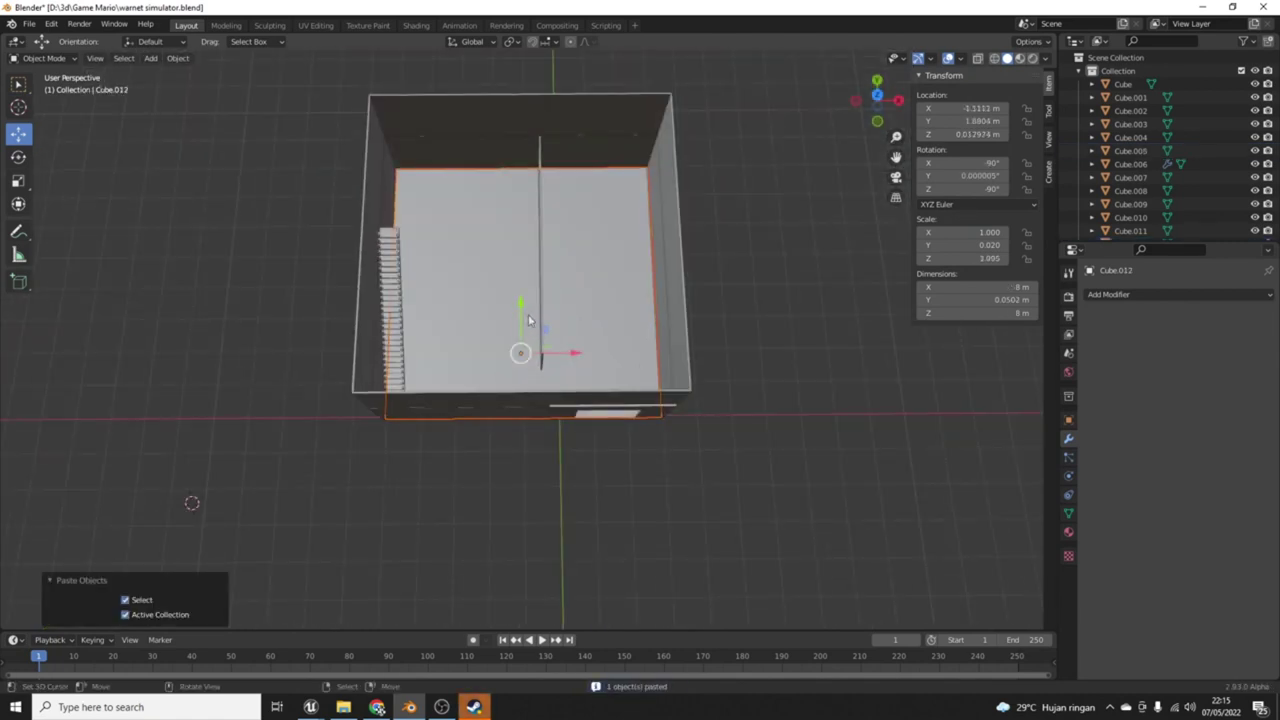
key("g")
key("z")
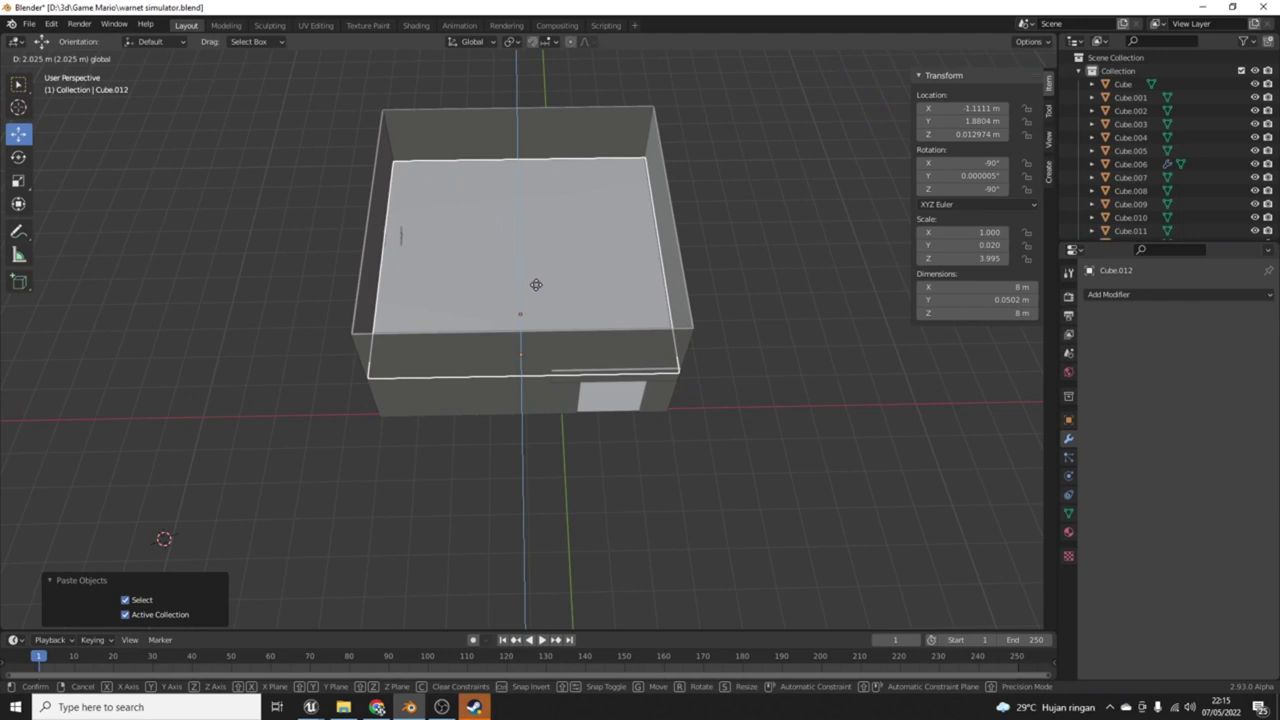
left_click(536, 285)
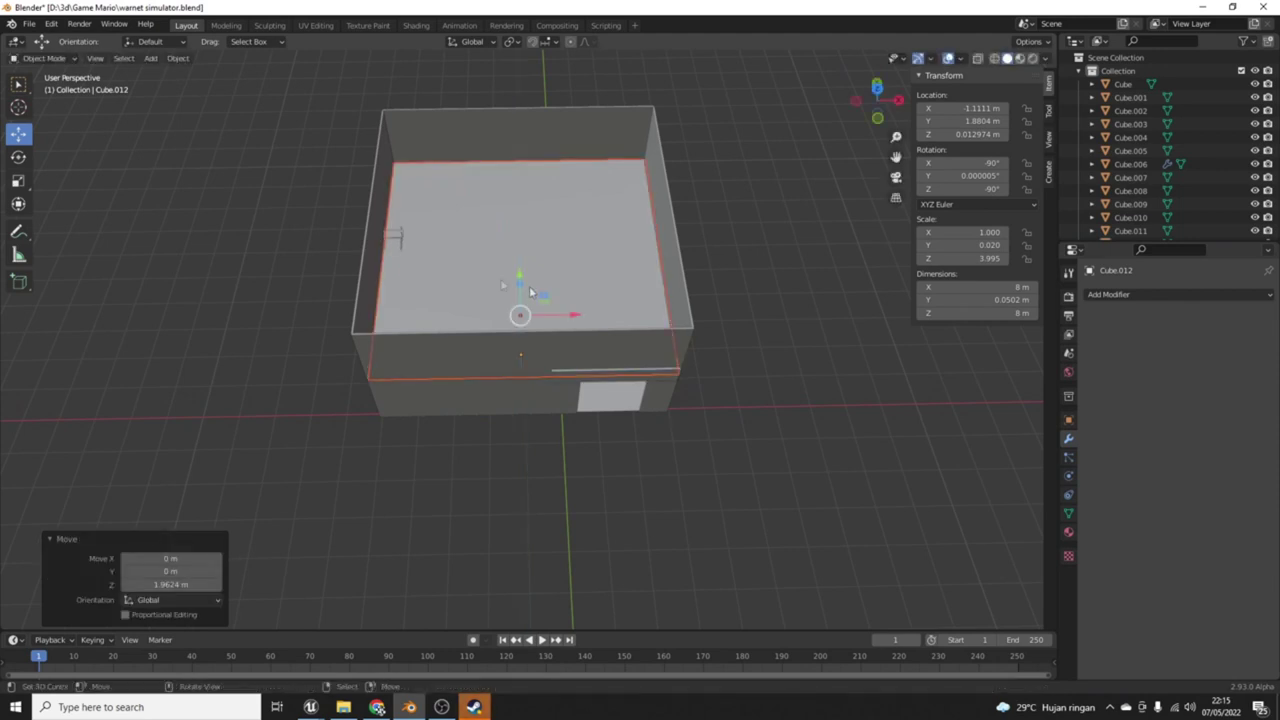
scroll(344, 200, "up", 3)
scroll(547, 365, "up", 2)
scroll(547, 365, "up", 2)
middle_click_drag(537, 277, 554, 254)
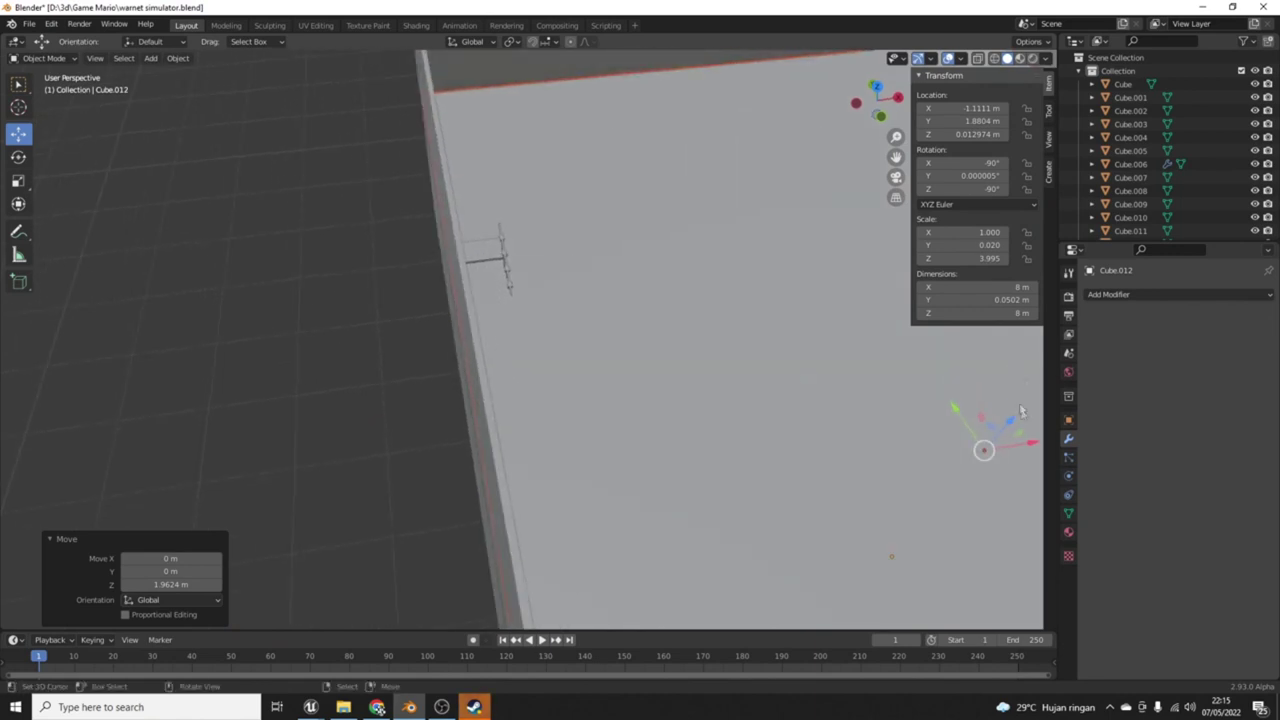
key("g")
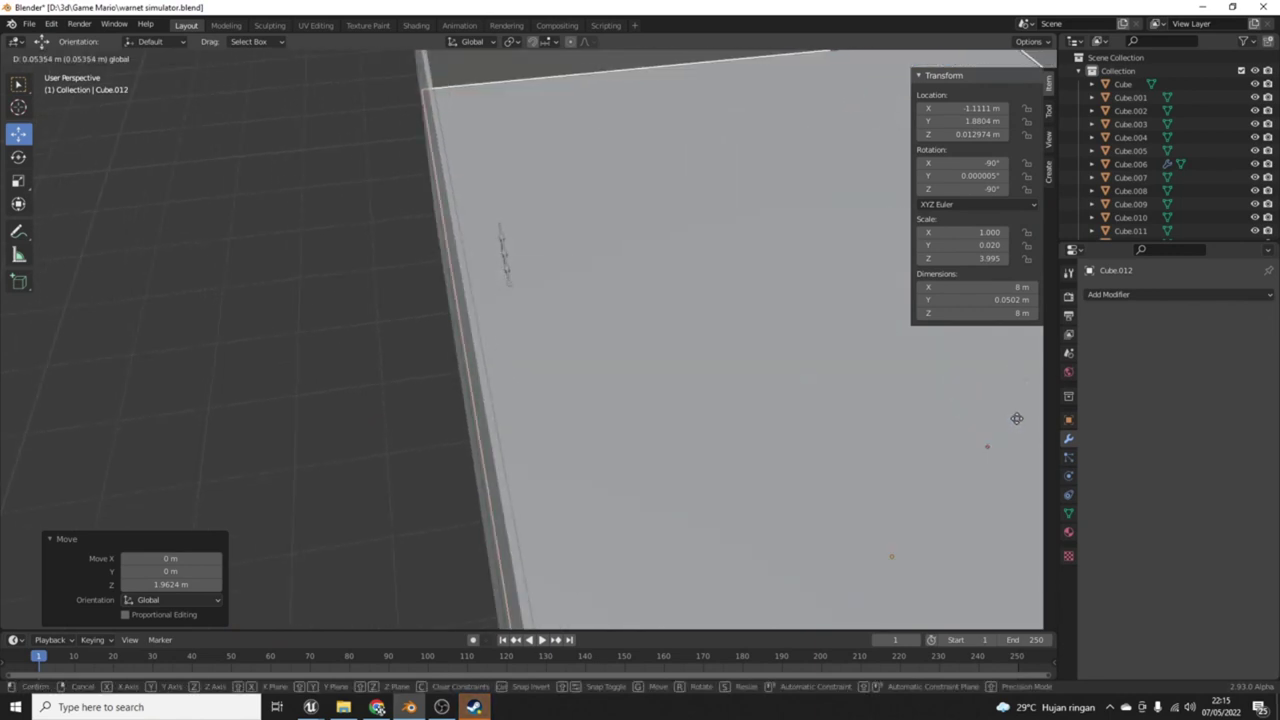
left_click(1016, 422)
middle_click_drag(1016, 422, 829, 377)
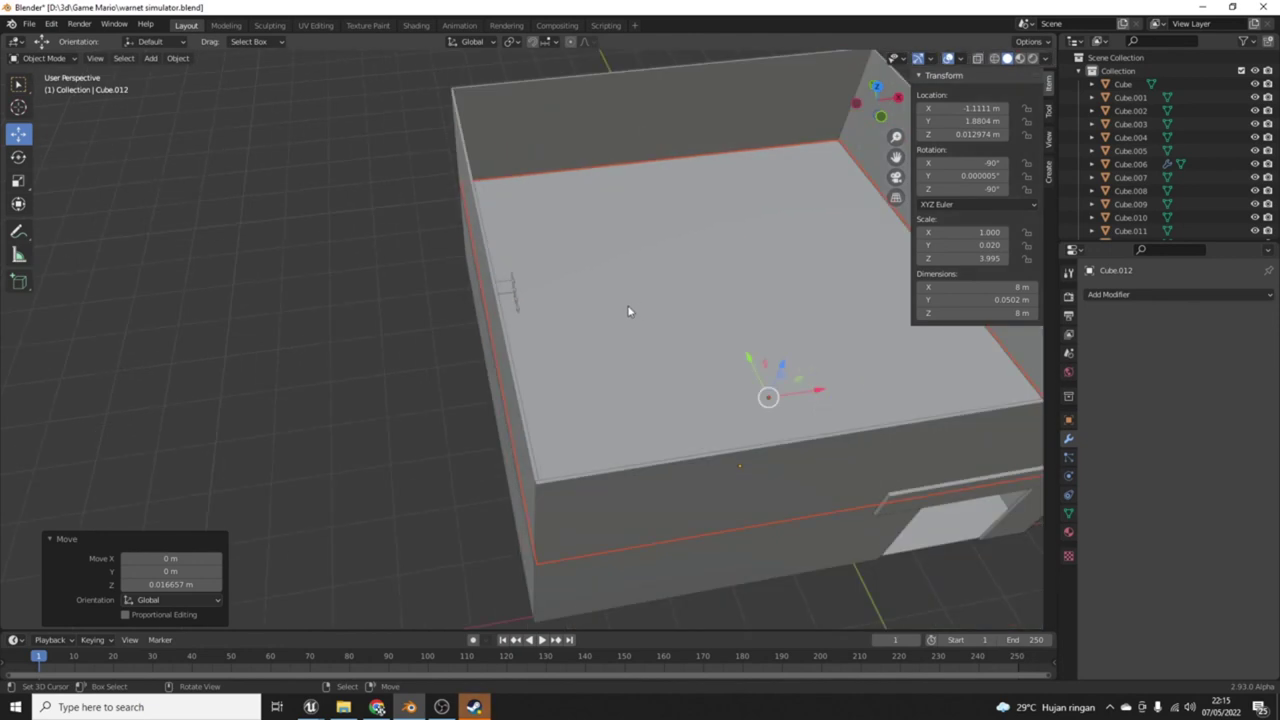
Step: Select the box's top face in Edit Mode, then go back to Object Mode
left_click(52, 57)
left_click(45, 89)
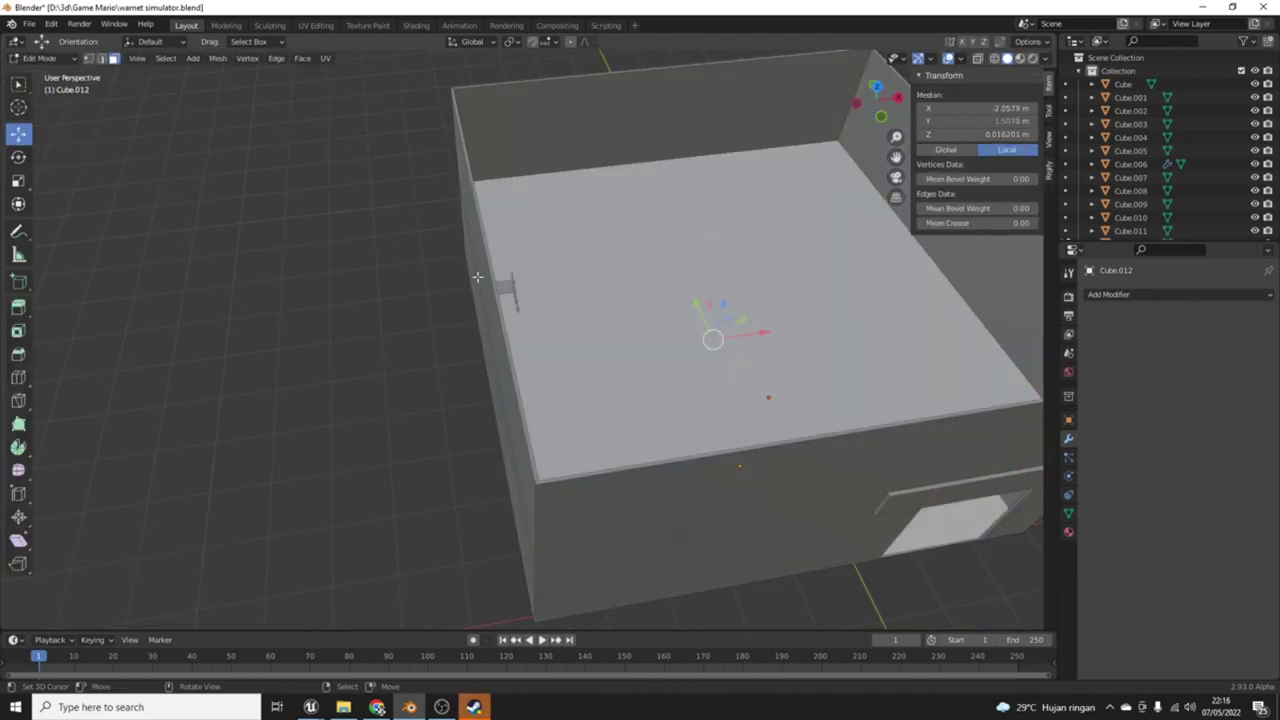
middle_click_drag(477, 277, 567, 281)
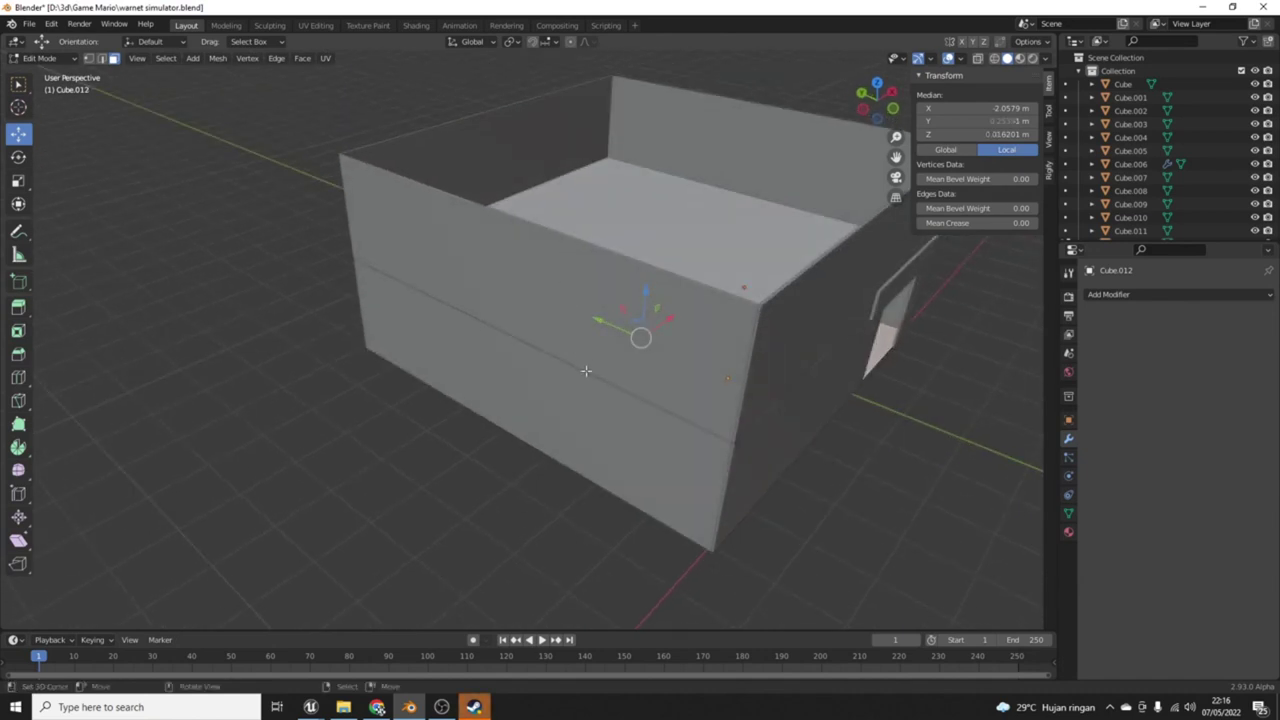
left_click(650, 225)
middle_click_drag(650, 225, 492, 291)
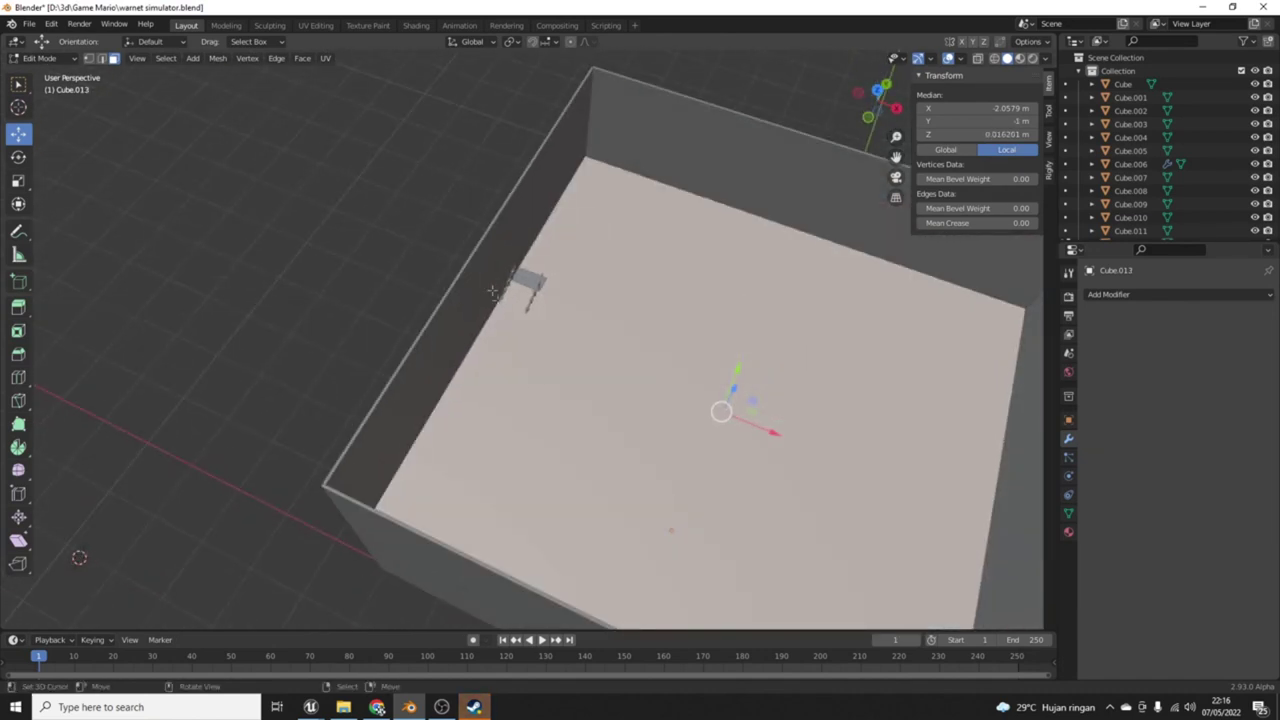
left_click(44, 57)
left_click(45, 65)
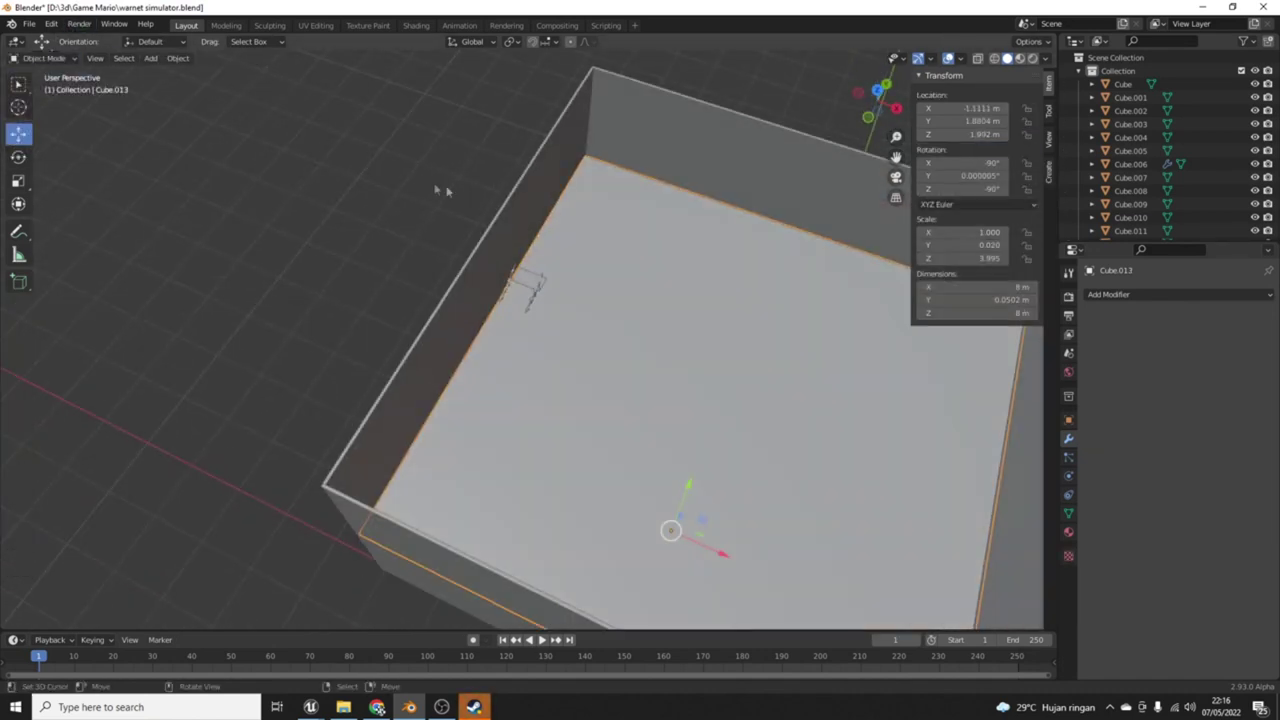
Step: Hide walls Cube.009, Cube.010 and a third wall with H
left_click(511, 208)
middle_click_drag(511, 208, 706, 159)
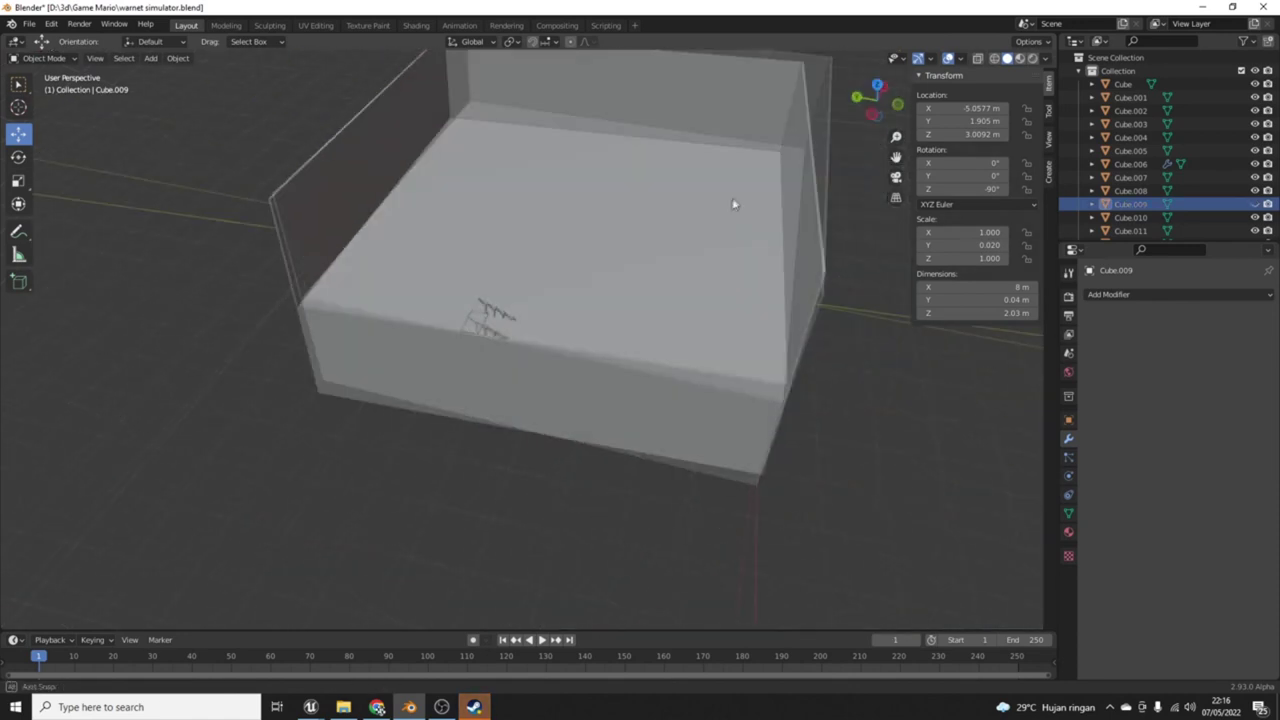
key("h")
left_click(344, 208)
key("h")
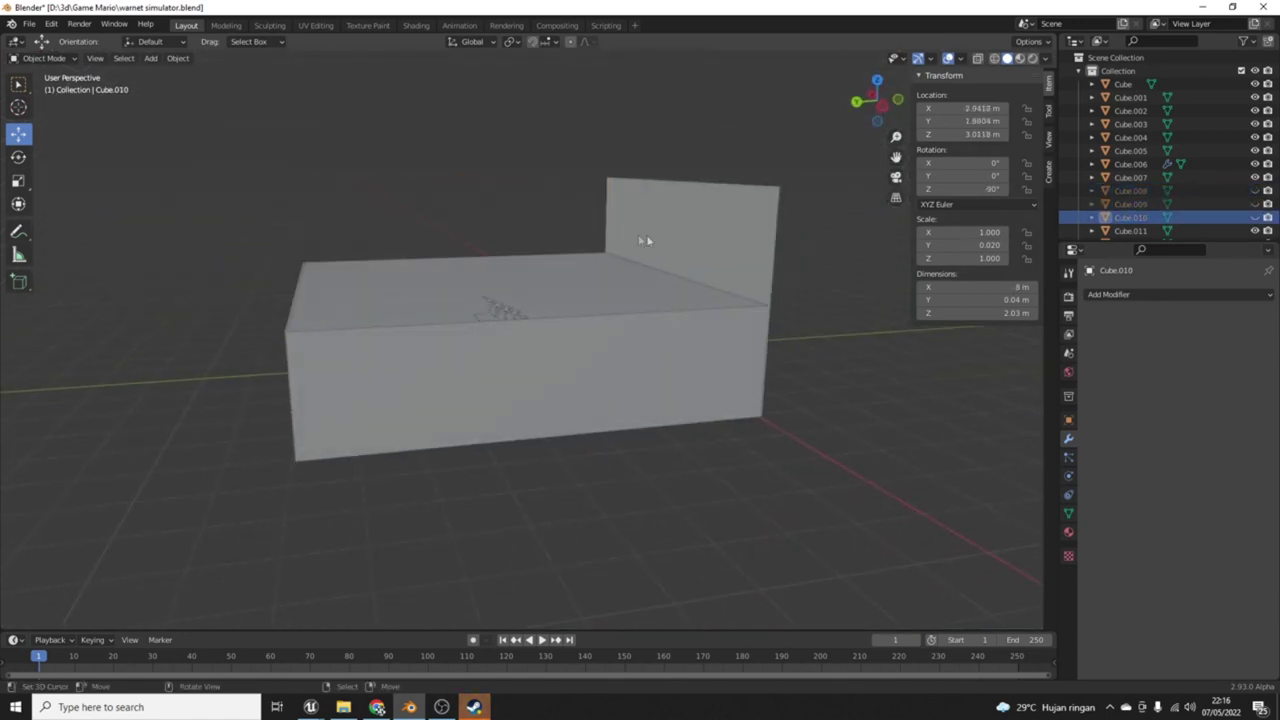
left_click(646, 234)
key("h")
Step: Select top slab Cube.013, then select front wall Cube.002 and undo its accidental nudge
left_click(502, 288)
scroll(580, 271, "up", 1)
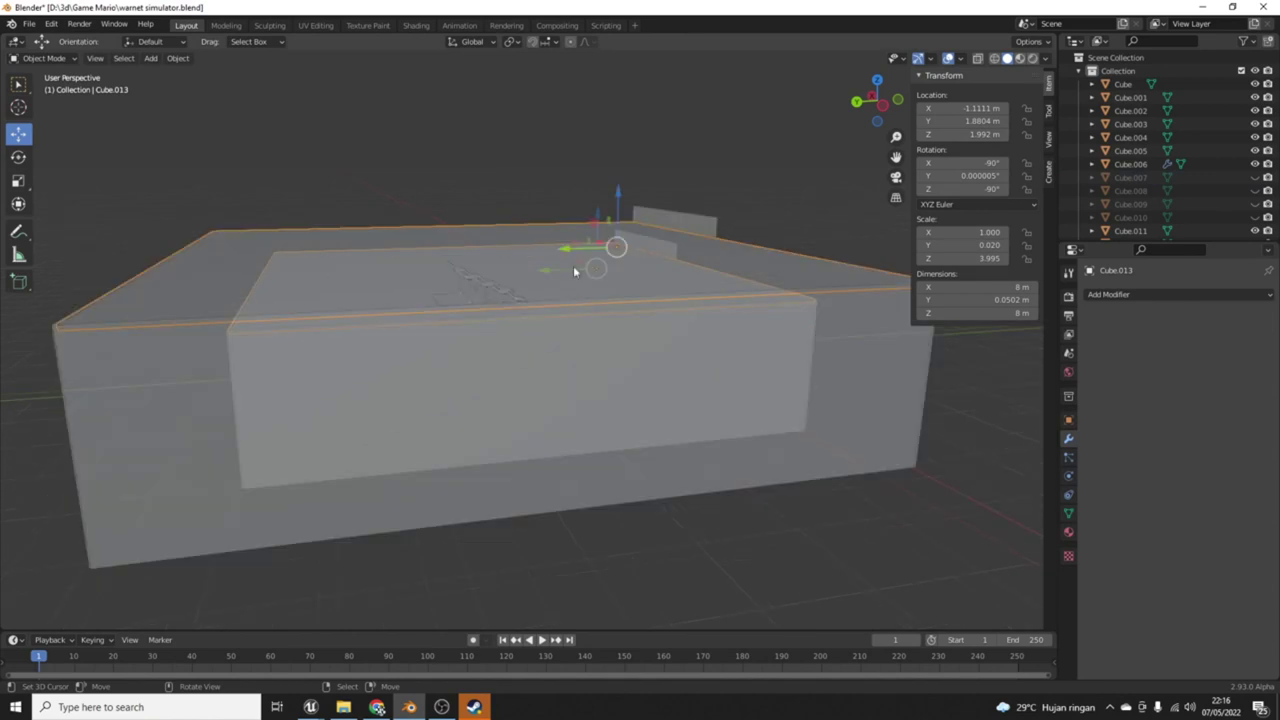
scroll(643, 213, "up", 2)
left_click(45, 58)
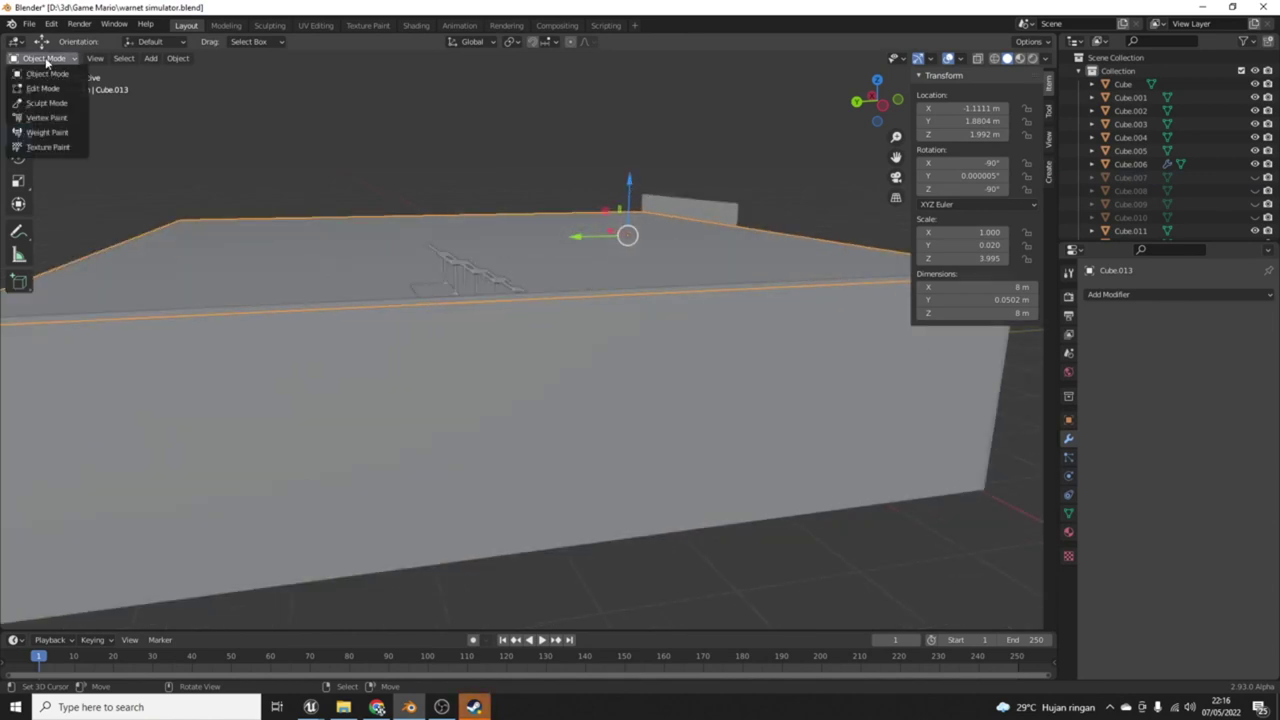
left_click(40, 88)
left_click(40, 58)
left_click(40, 75)
left_click(294, 357)
left_click_drag(294, 357, 297, 356)
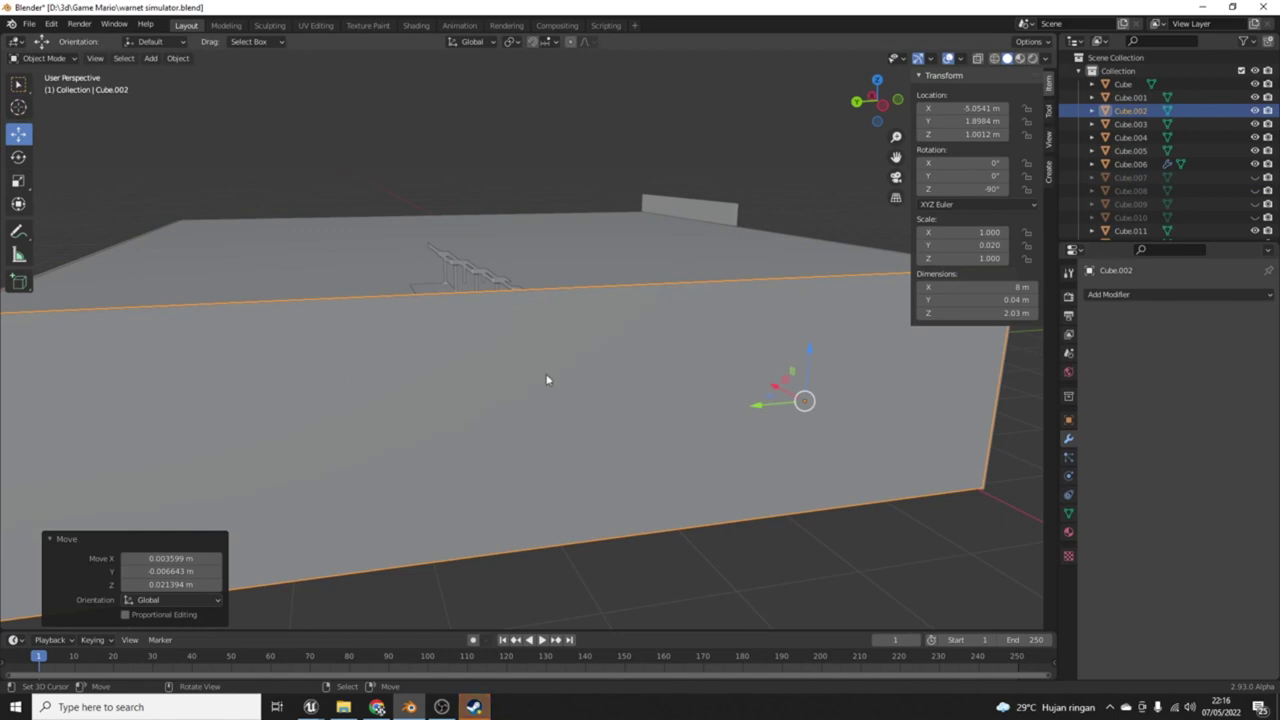
key("ctrl+z")
key("ctrl+z")
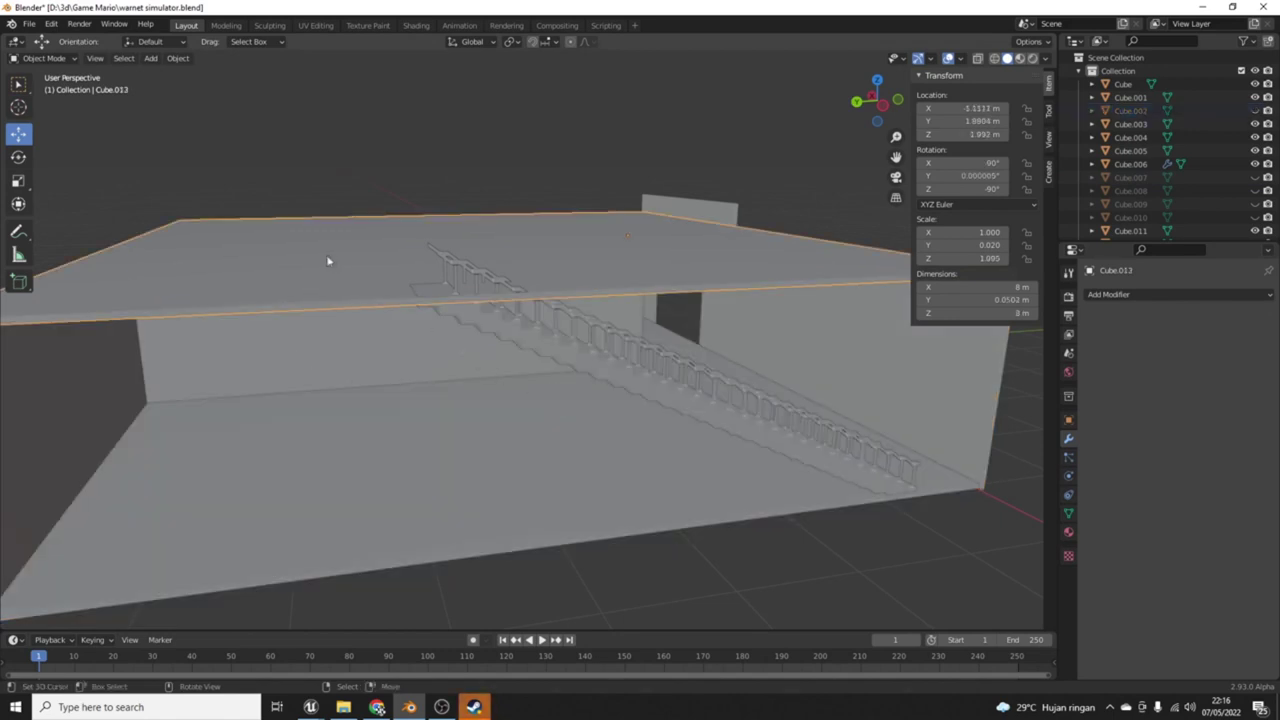
Step: Move slab Cube.013's edge above the stairs 0.54 m along X, making it 8 × 7.46 m
left_click(330, 261)
left_click(40, 58)
left_click(40, 88)
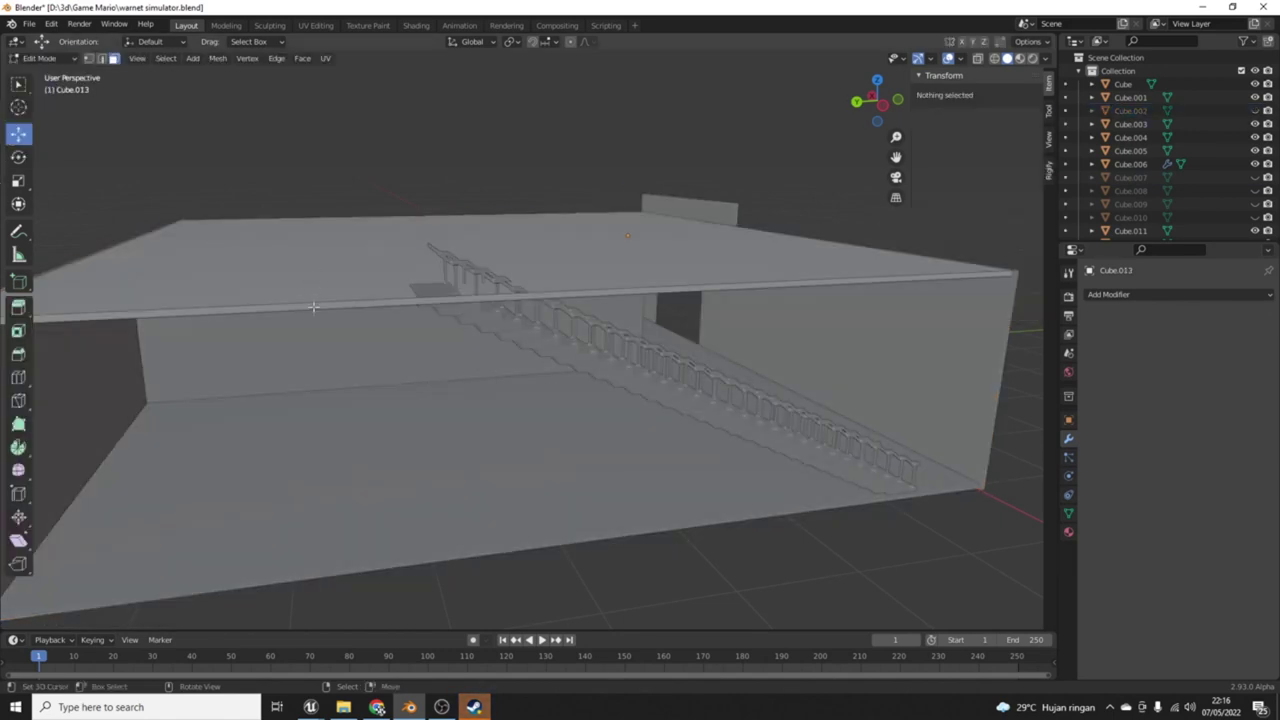
left_click(308, 309)
key("KP_Decimal")
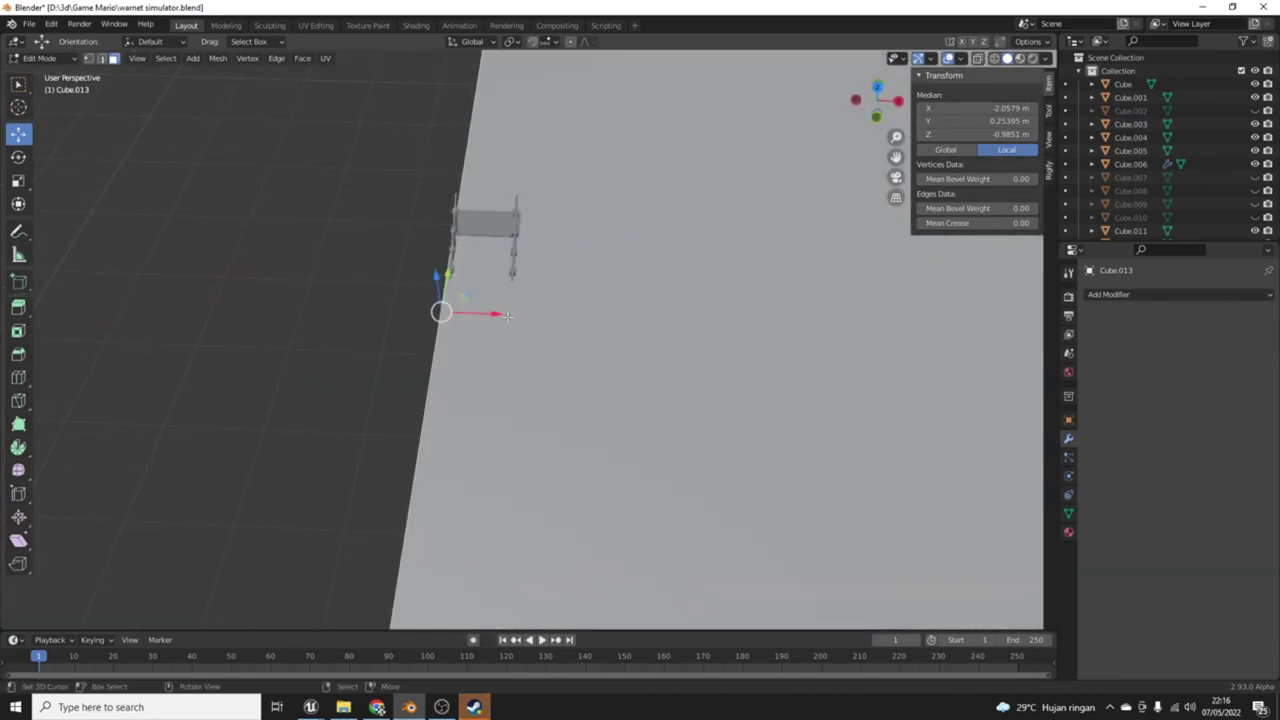
left_click_drag(494, 316, 562, 331)
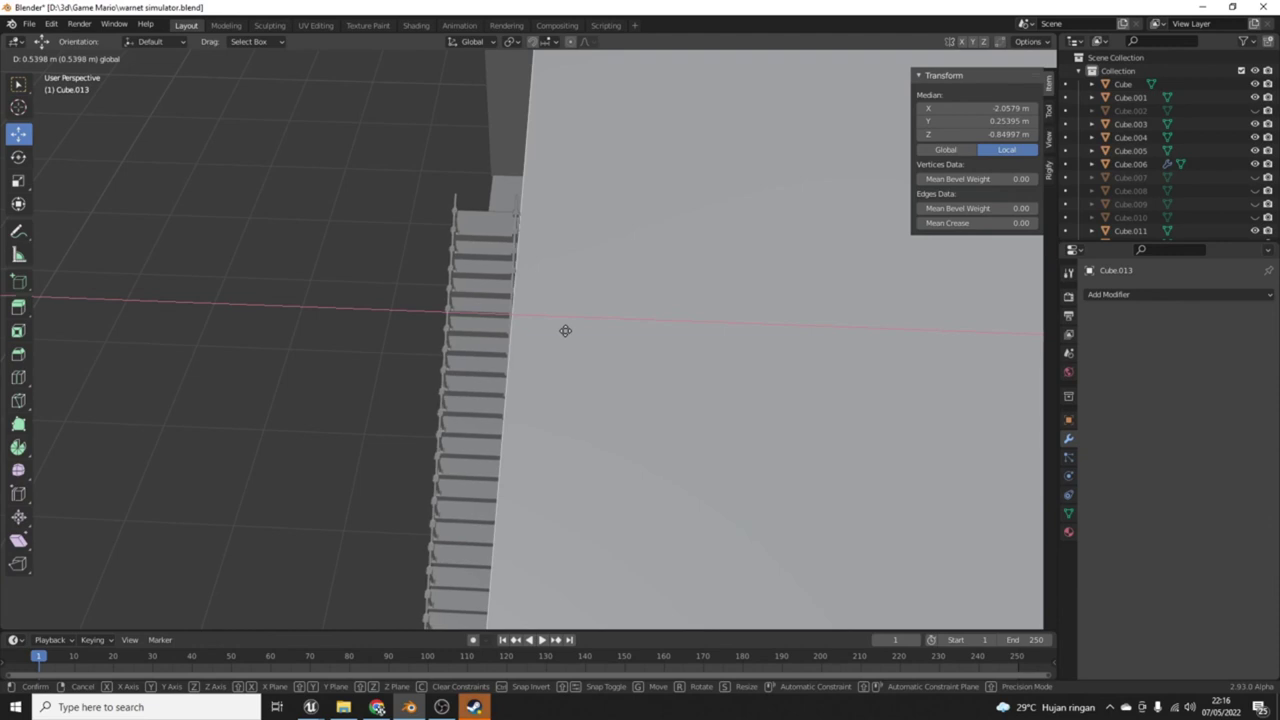
left_click_drag(565, 330, 565, 330)
mouse_move(514, 314)
middle_mouse_down()
mouse_move(509, 197)
mouse_move(643, 265)
mouse_move(737, 250)
mouse_move(479, 337)
middle_mouse_up()
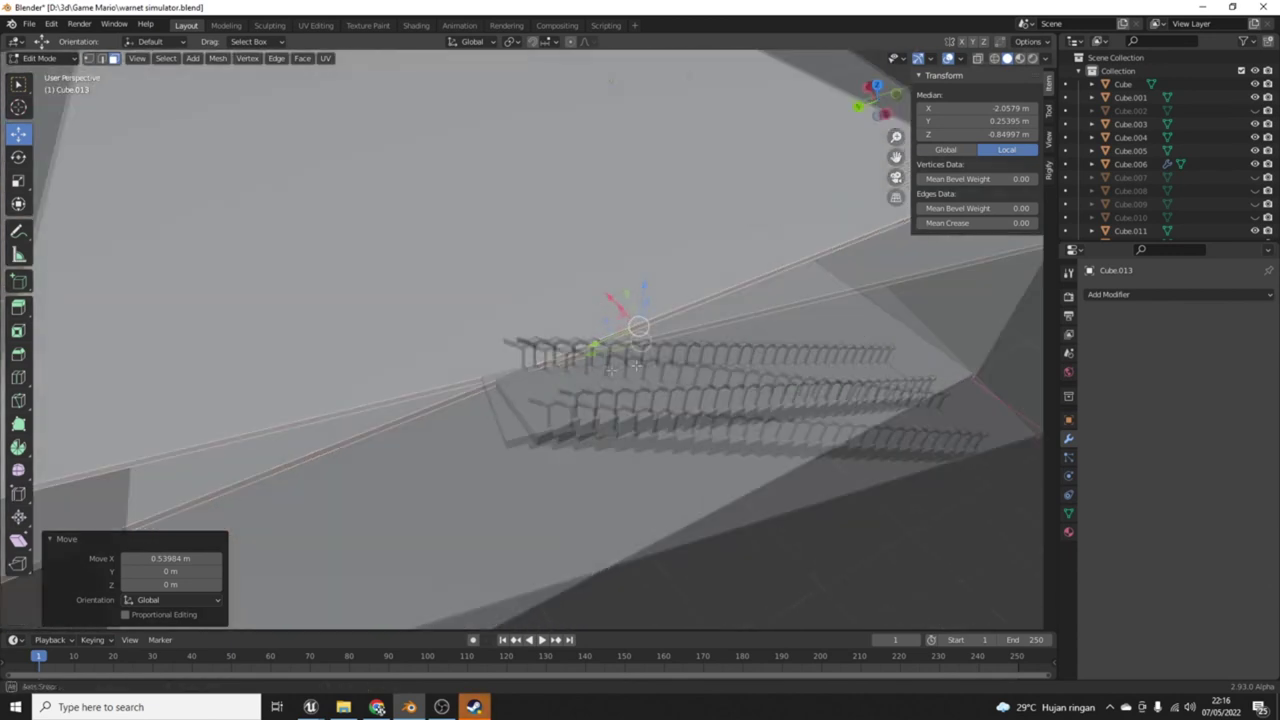
mouse_move(479, 337)
middle_mouse_down()
mouse_move(506, 371)
mouse_move(449, 163)
mouse_move(570, 163)
middle_mouse_up()
scroll(506, 371, "up", 3)
scroll(558, 213, "down", 3)
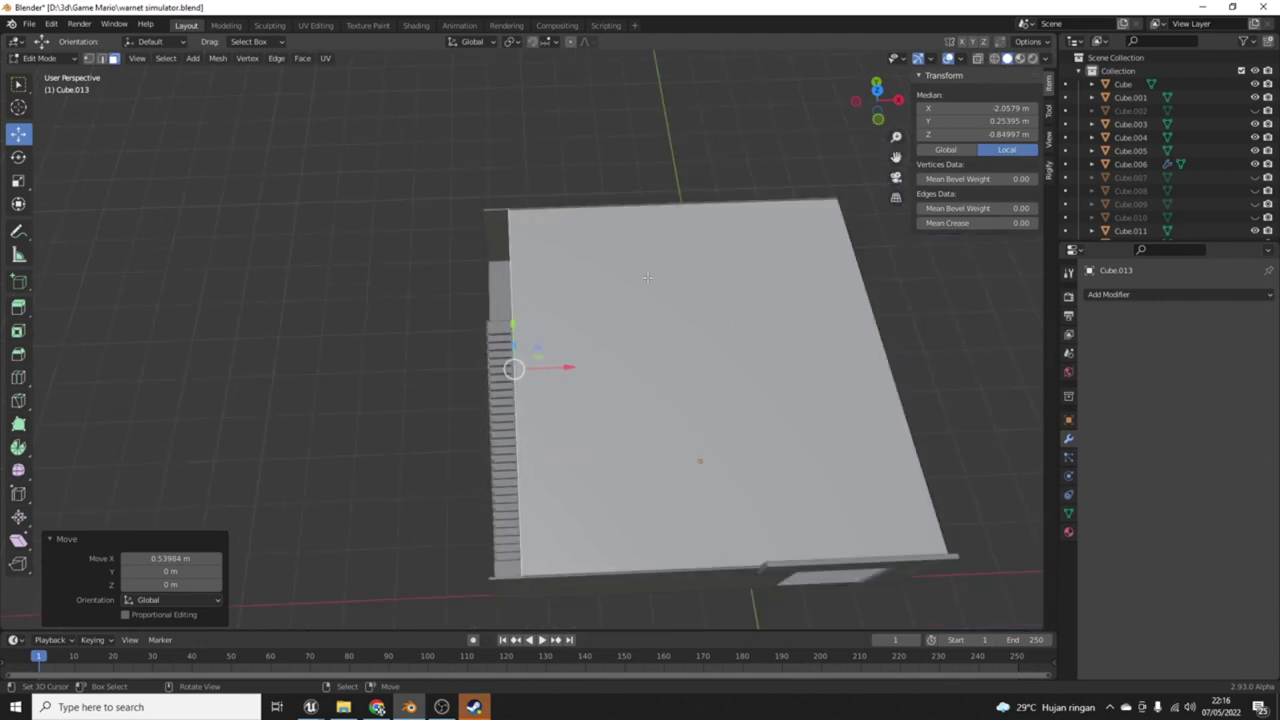
middle_click_drag(506, 310, 628, 265)
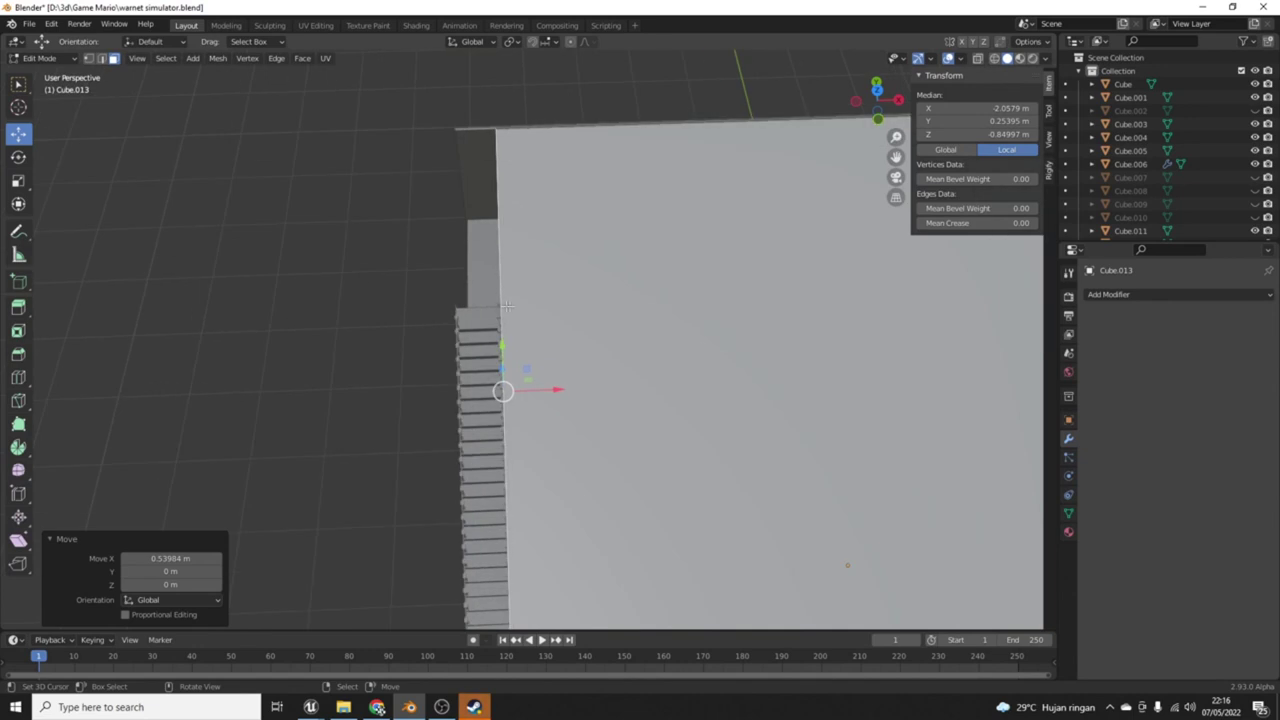
Step: Copy the trimmed slab and paste a duplicate in Object Mode
key("ctrl+c")
key("ctrl+v")
left_click(33, 60)
left_click(45, 73)
key("ctrl+v")
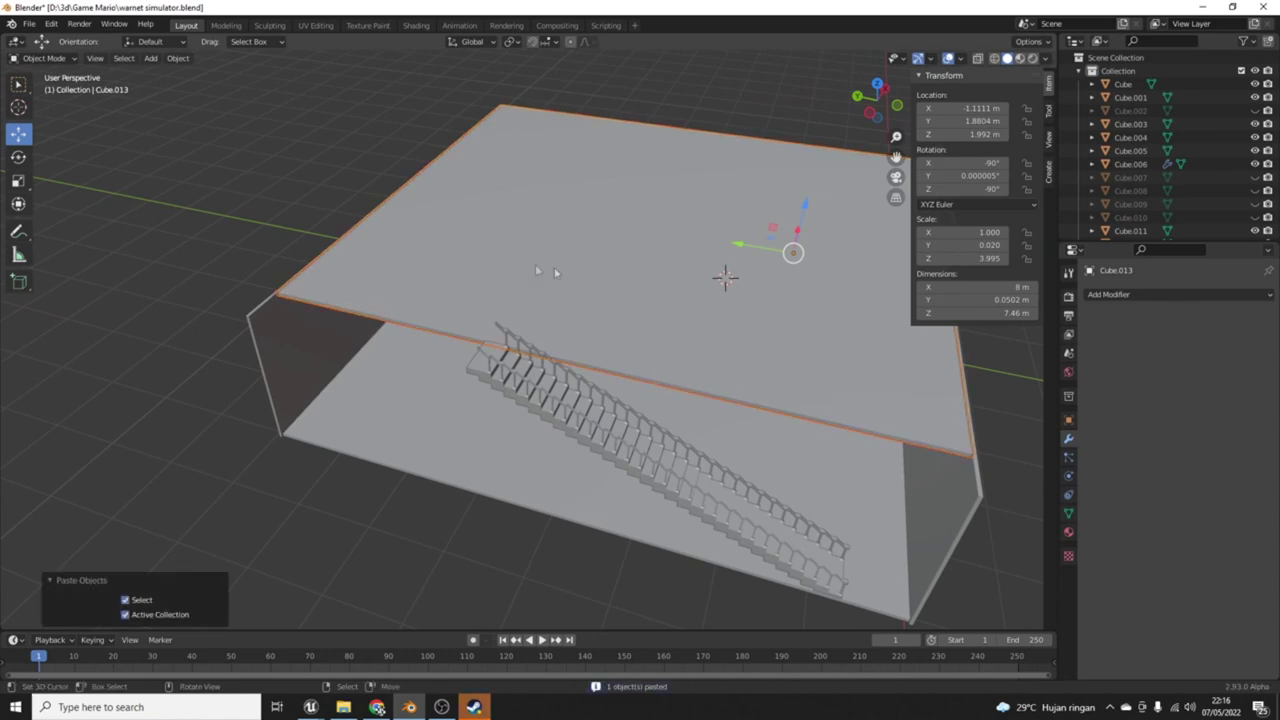
Step: Slide the pasted slab sideways along X using the X arrow and G X
middle_click_drag(535, 264, 427, 320)
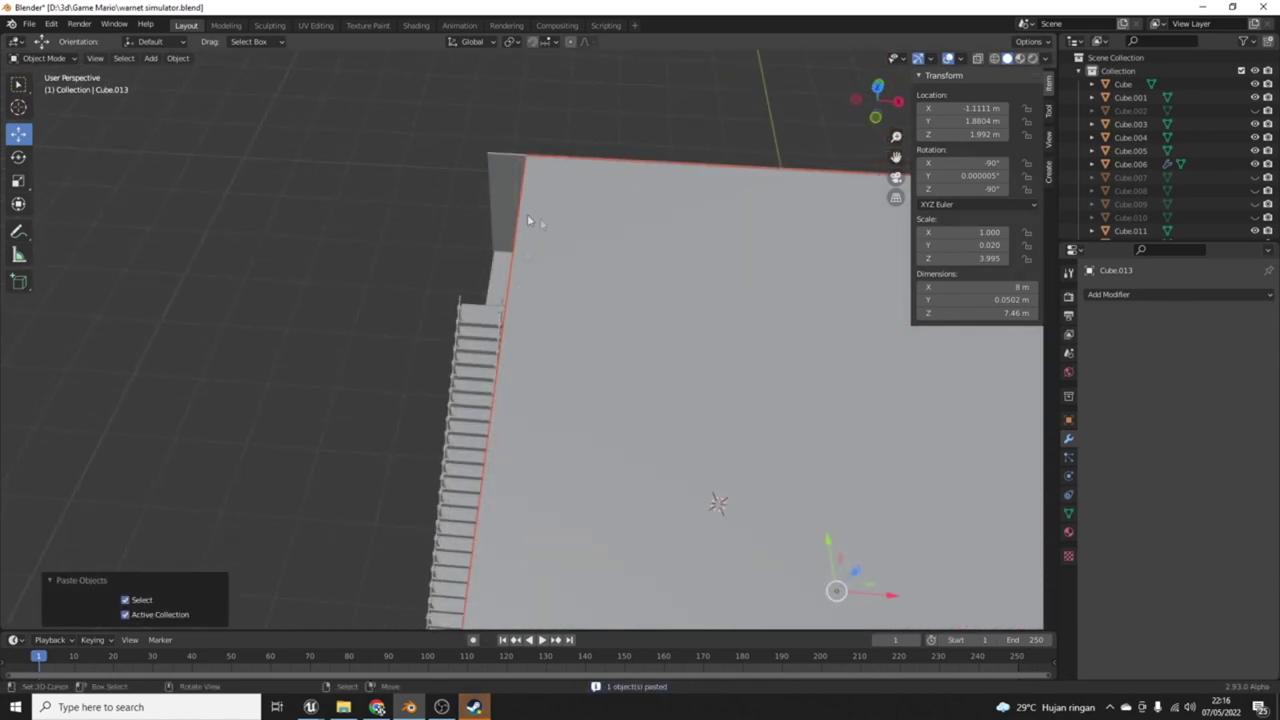
middle_click_drag(498, 254, 783, 283)
left_click_drag(750, 476, 704, 476)
mouse_move(704, 476)
middle_mouse_down()
mouse_move(625, 405)
mouse_move(463, 357)
mouse_move(514, 357)
middle_mouse_up()
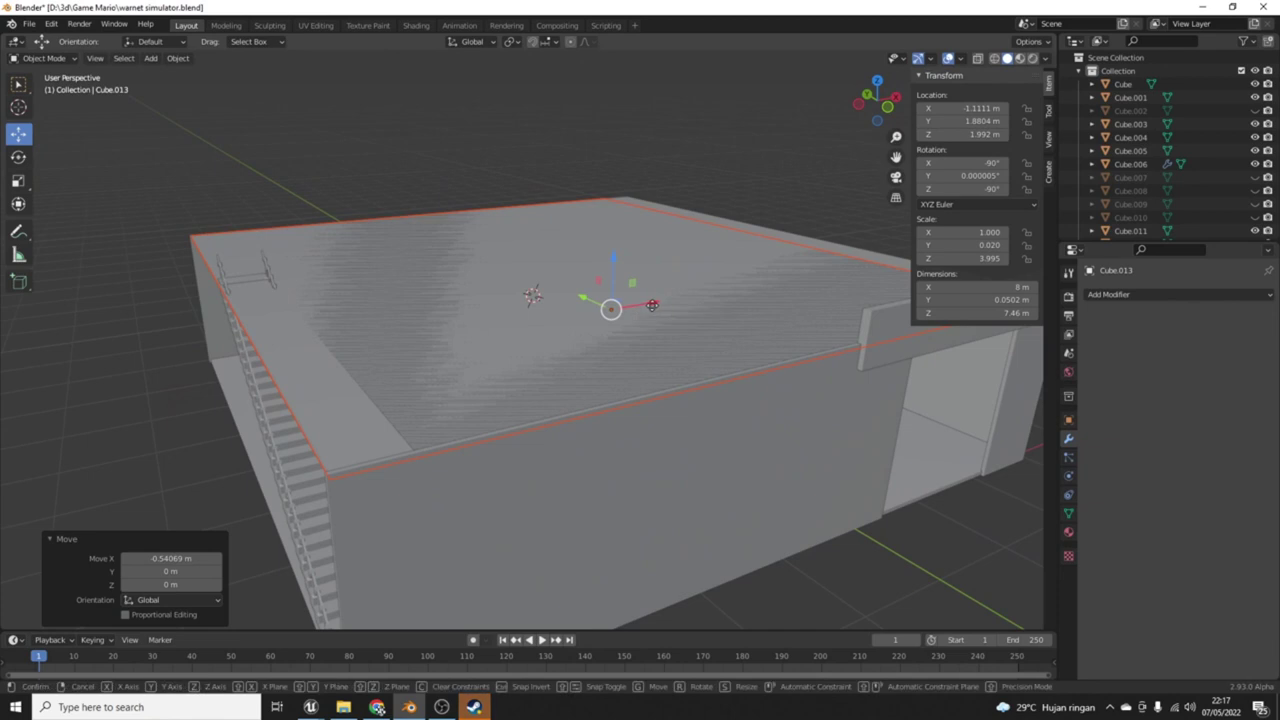
key("g")
key("x")
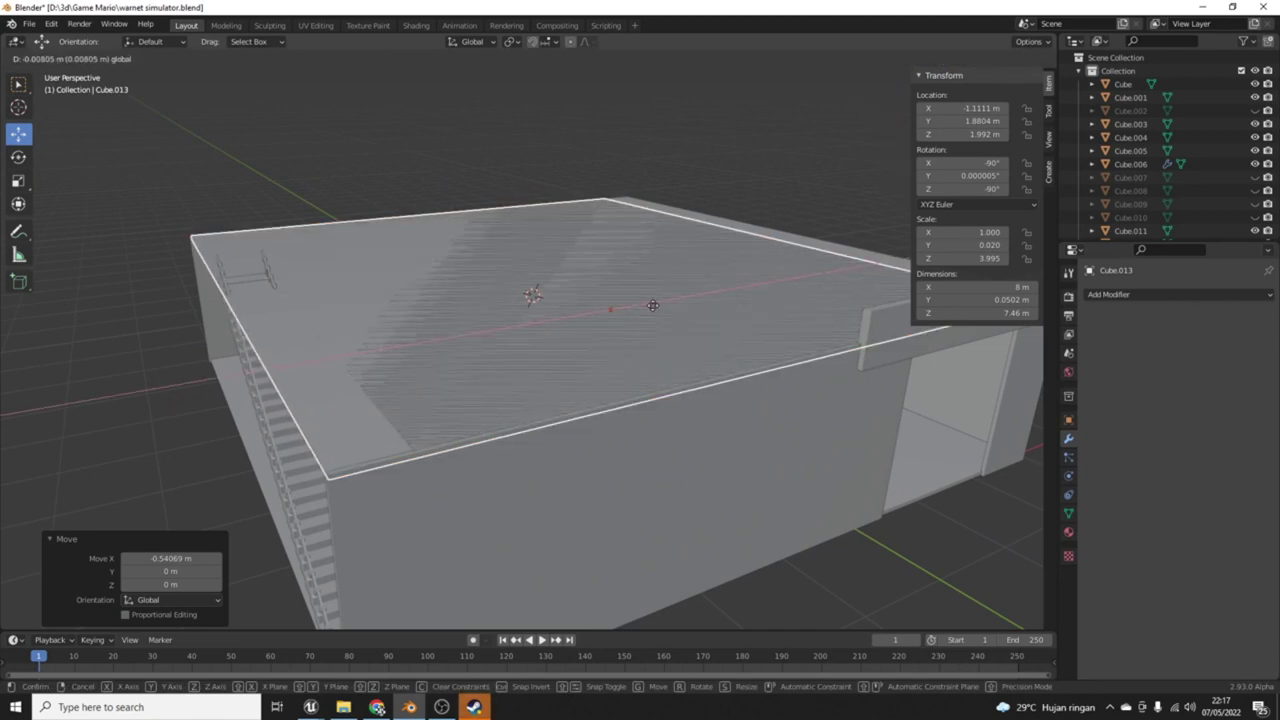
left_click(652, 305)
Step: Check the slab copy's position in Top Orthographic view
key("KP_7")
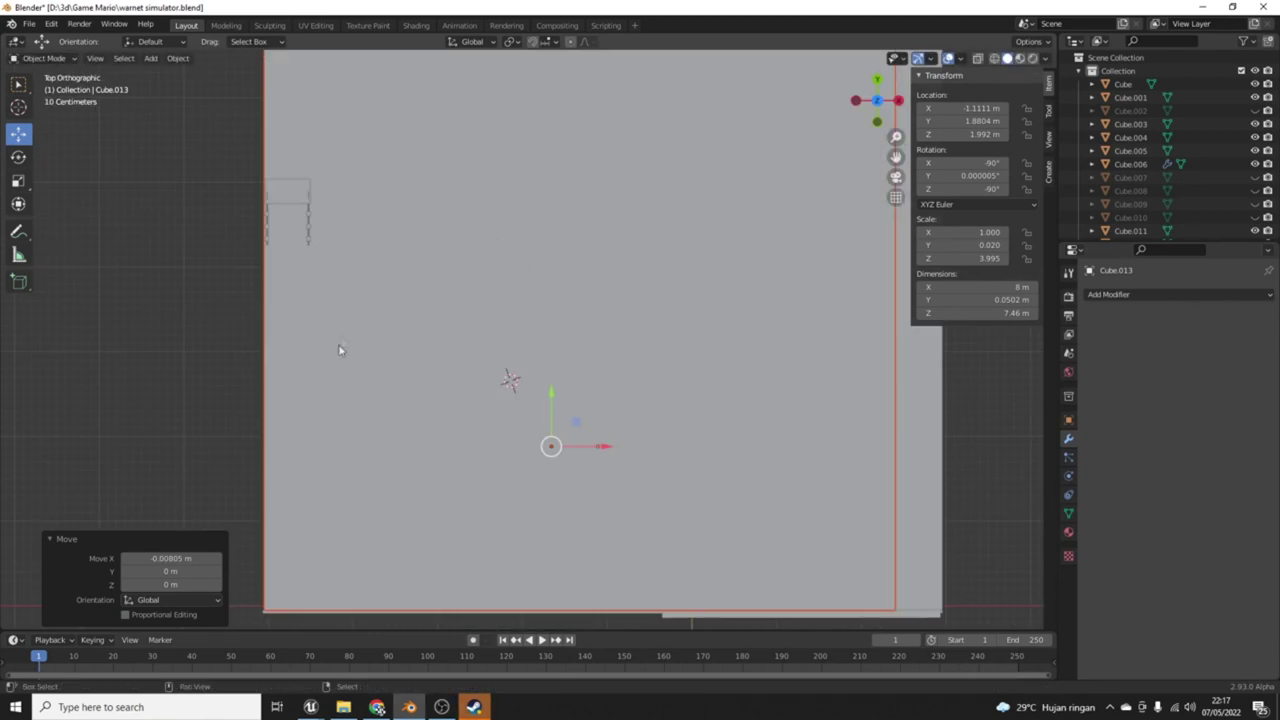
middle_click_drag(345, 318, 542, 115, "shift")
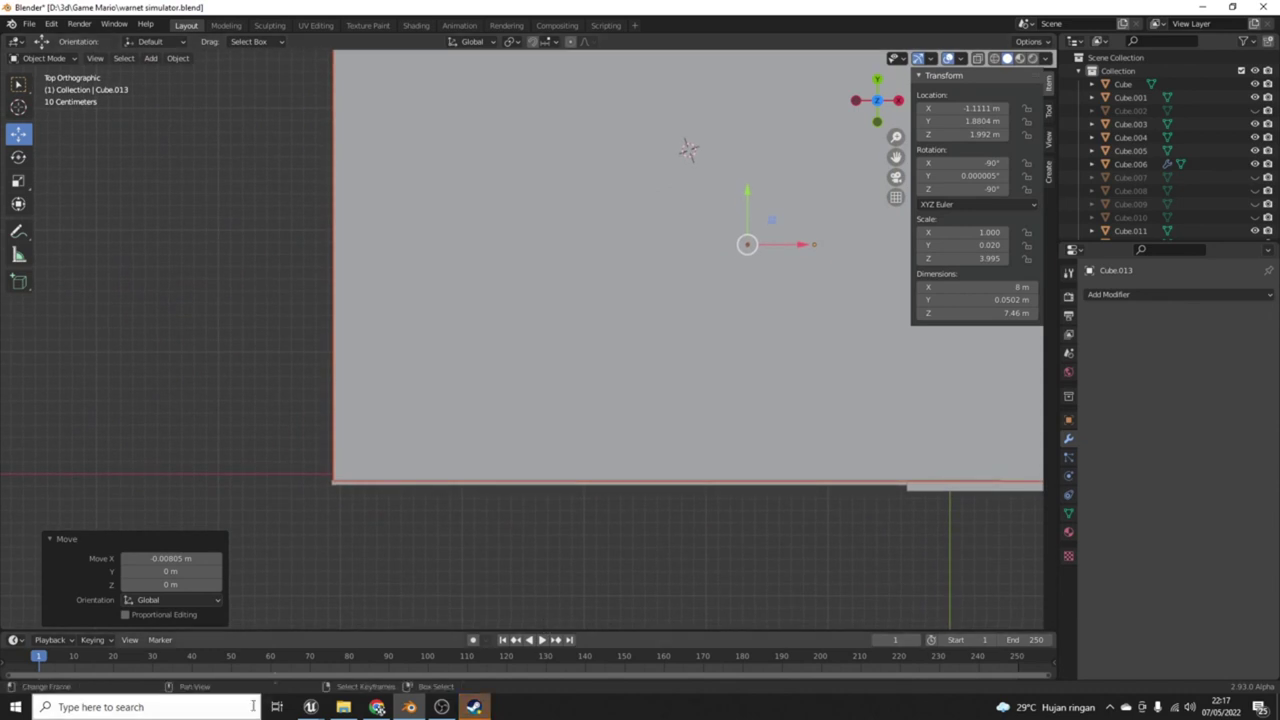
scroll(390, 487, "up", 2)
scroll(403, 440, "down", 2)
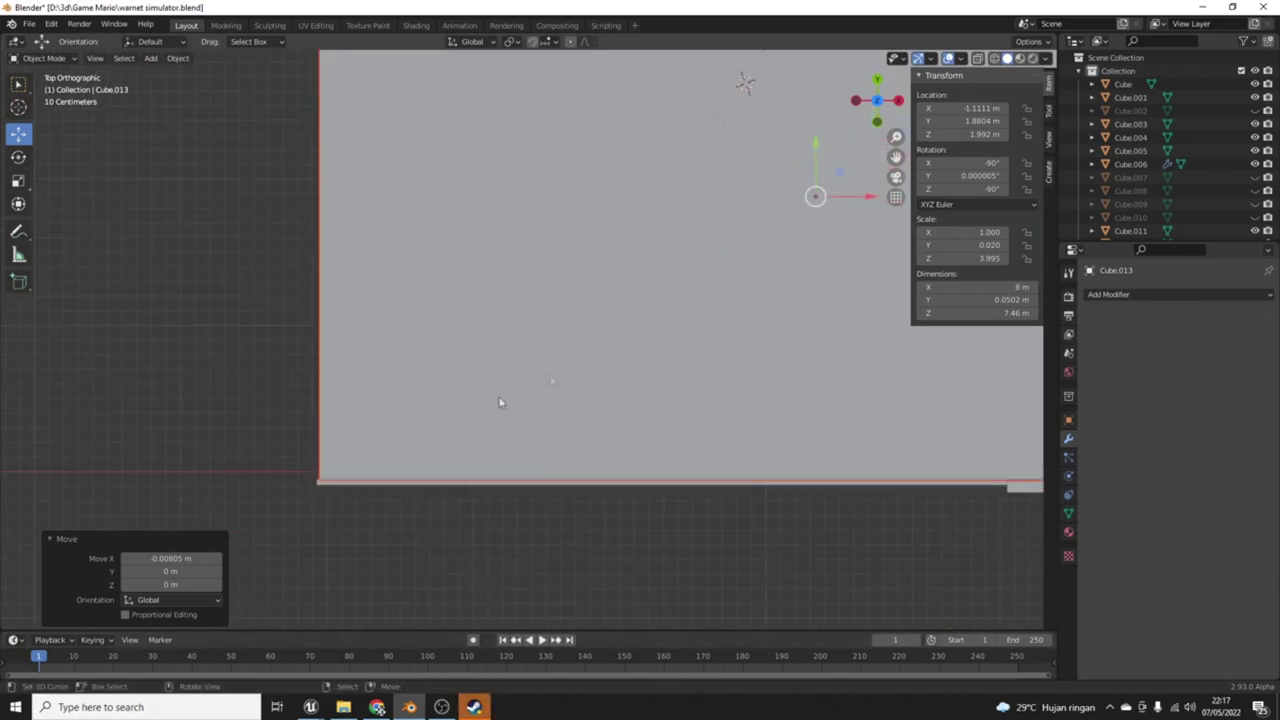
scroll(884, 204, "up", 1)
scroll(620, 357, "down", 4)
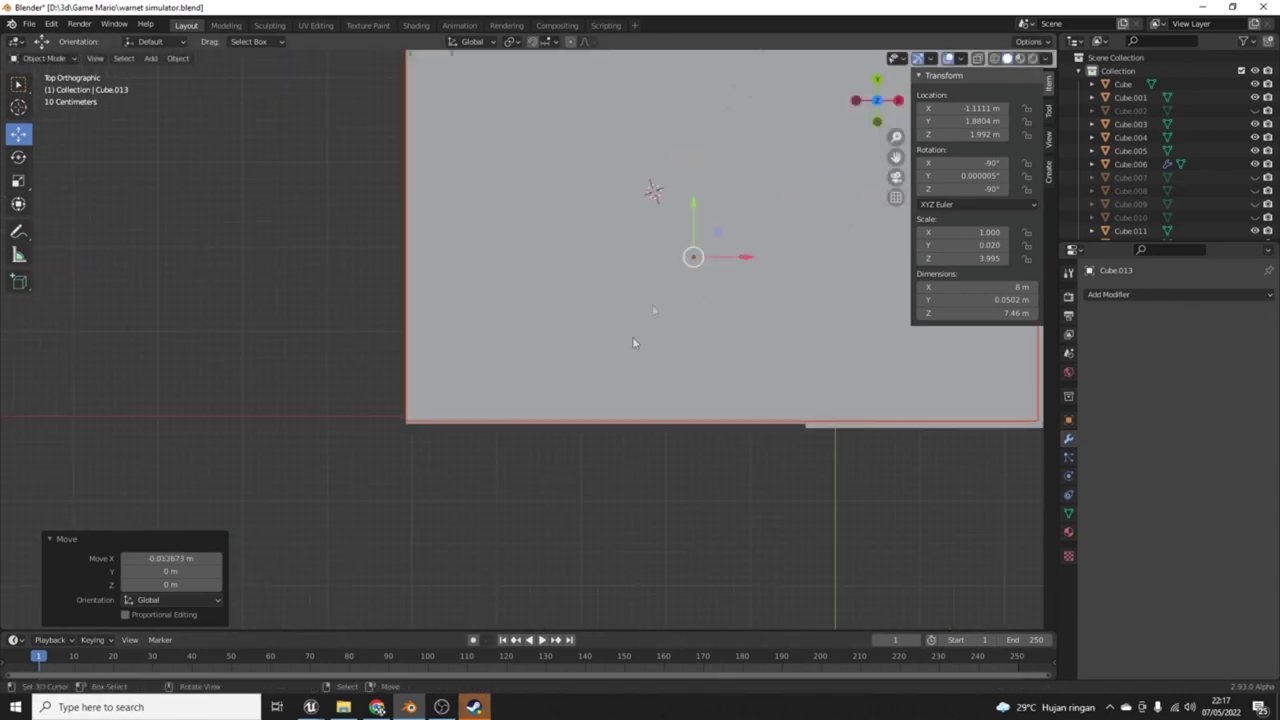
scroll(460, 258, "down", 2)
scroll(447, 255, "down", 1)
Step: Select the top face of slab Cube.014 in Edit Mode, then return to Object Mode
left_click(40, 57)
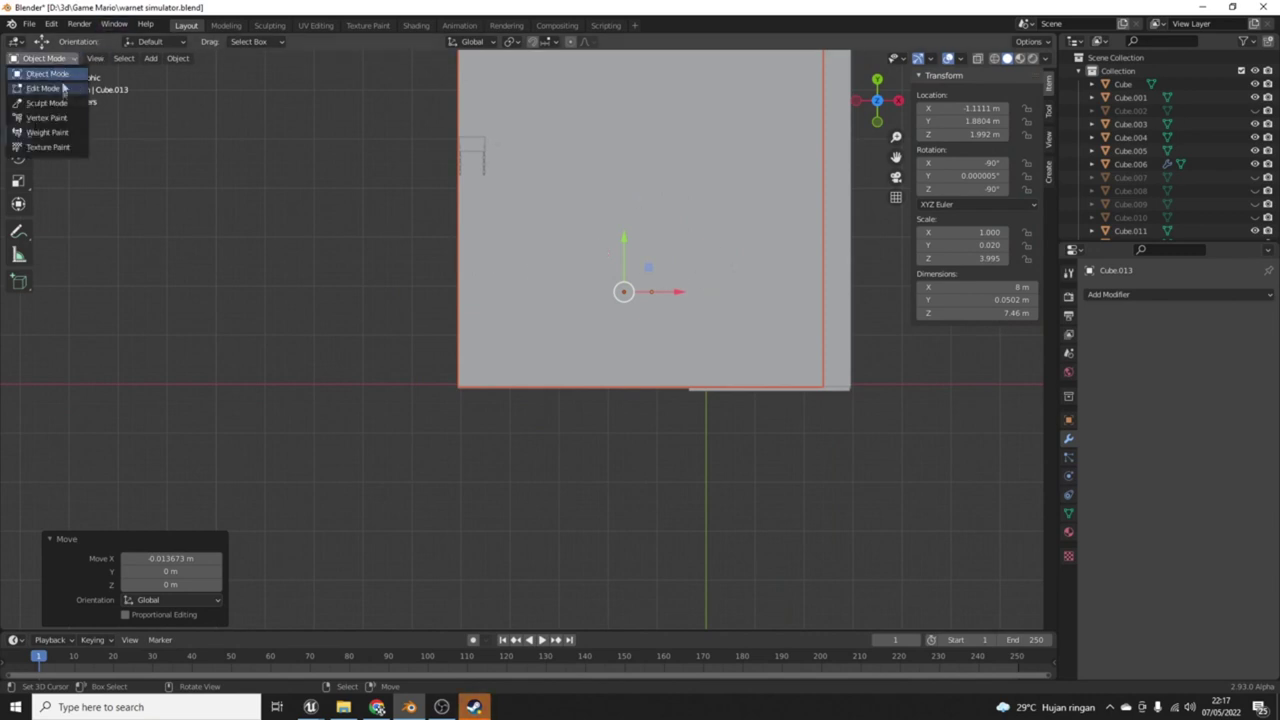
left_click(40, 74)
middle_click_drag(394, 153, 740, 435)
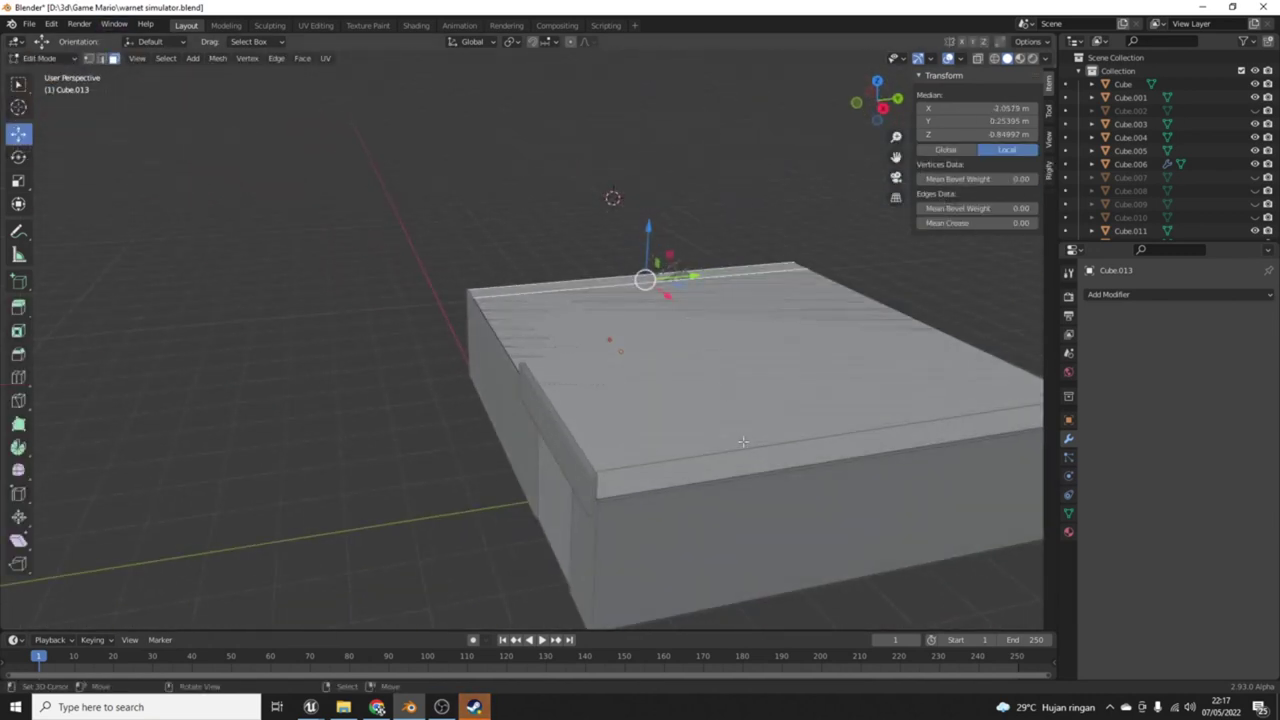
left_click(743, 453)
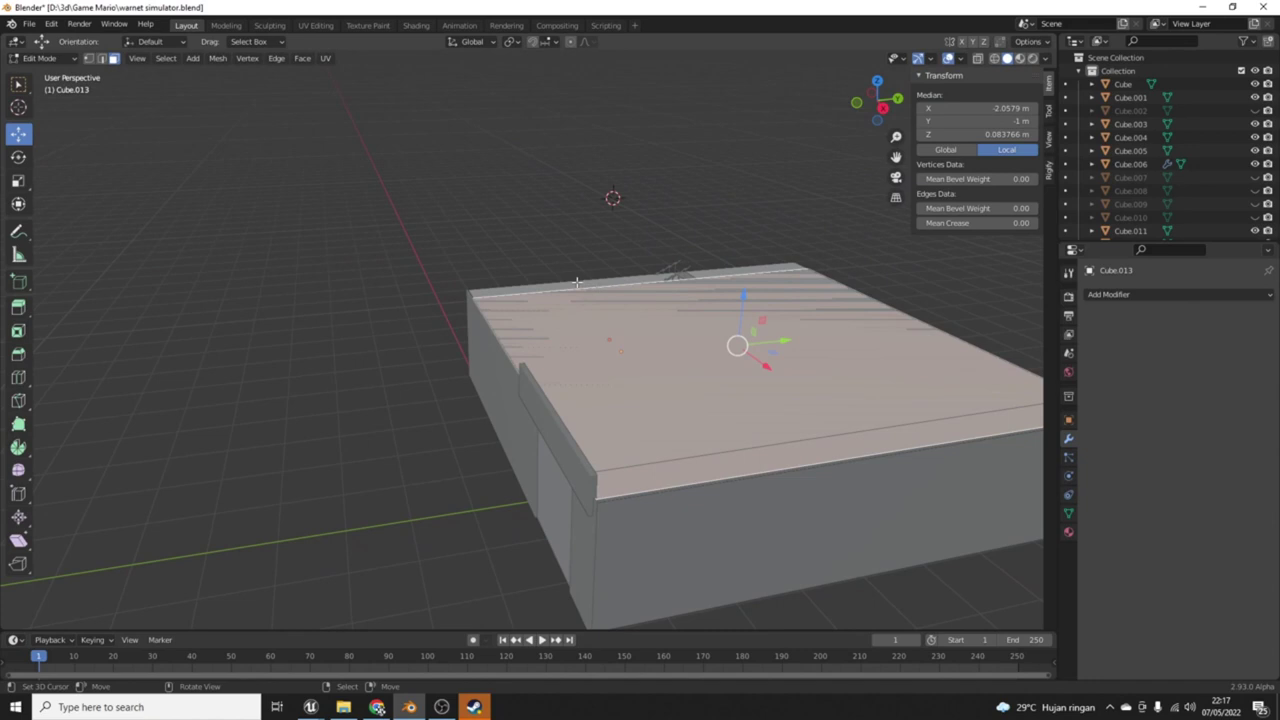
left_click(576, 284)
left_click(40, 57)
left_click(45, 70)
Step: Move the thin slab copy and compare positions using undo and redo
left_click_drag(680, 486, 891, 548)
key("ctrl+z")
key("ctrl+z")
key("ctrl+shift+z")
key("ctrl+shift+z")
key("ctrl+z")
key("ctrl+shift+z")
key("ctrl+z")
key("ctrl+z")
key("ctrl+shift+z")
key("ctrl+shift+z")
key("ctrl+shift+z")
left_click(45, 58)
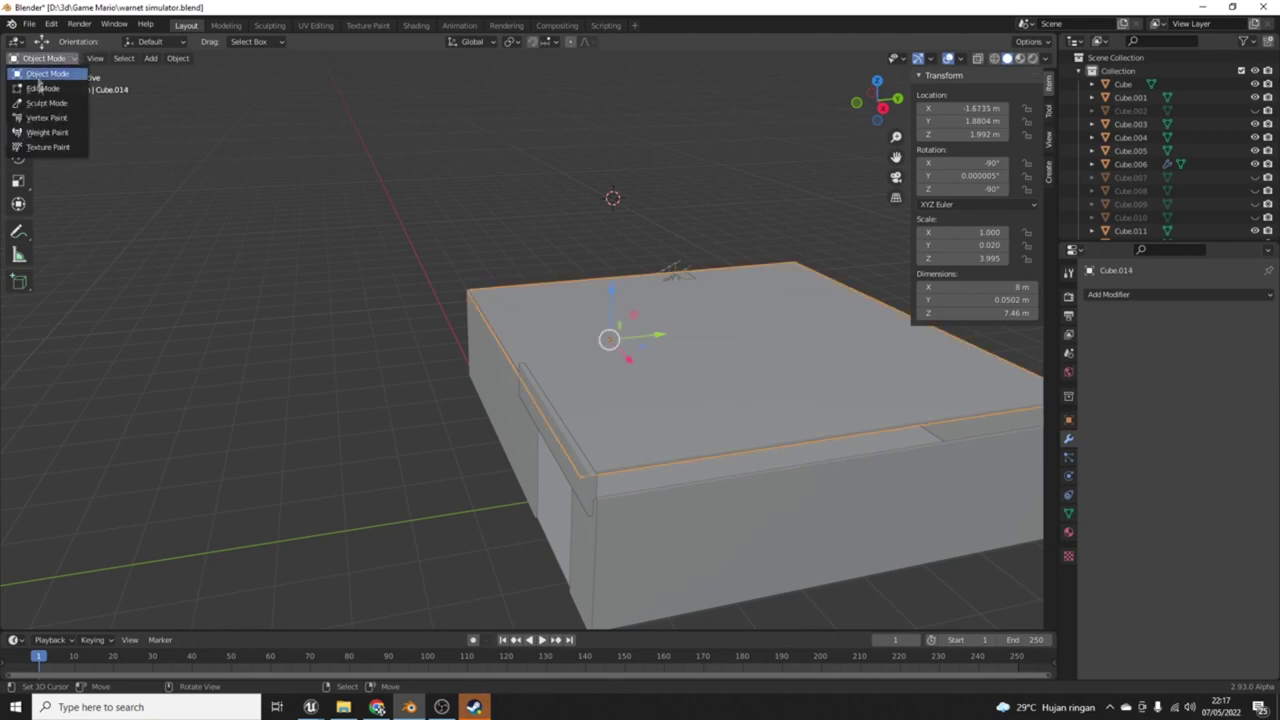
Step: In Edit Mode, select the slab copy's front top edge and move it from the top view
left_click(40, 88)
left_click(737, 454)
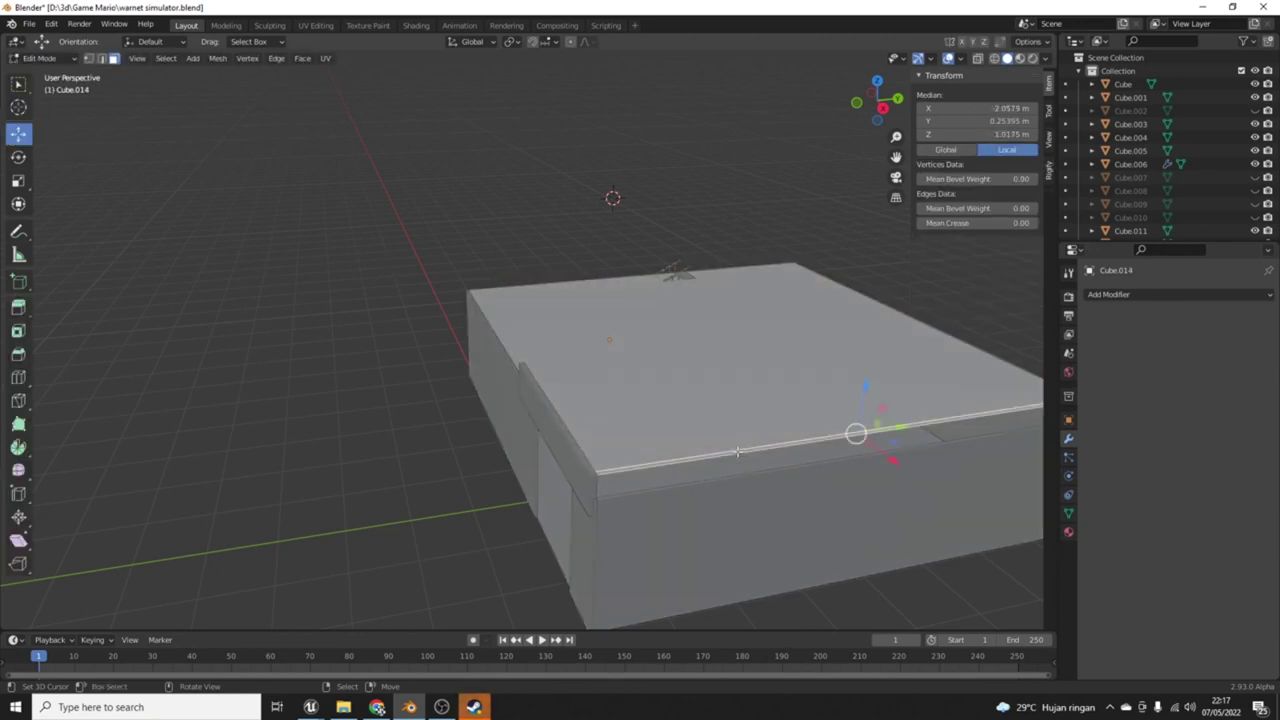
key("KP_1")
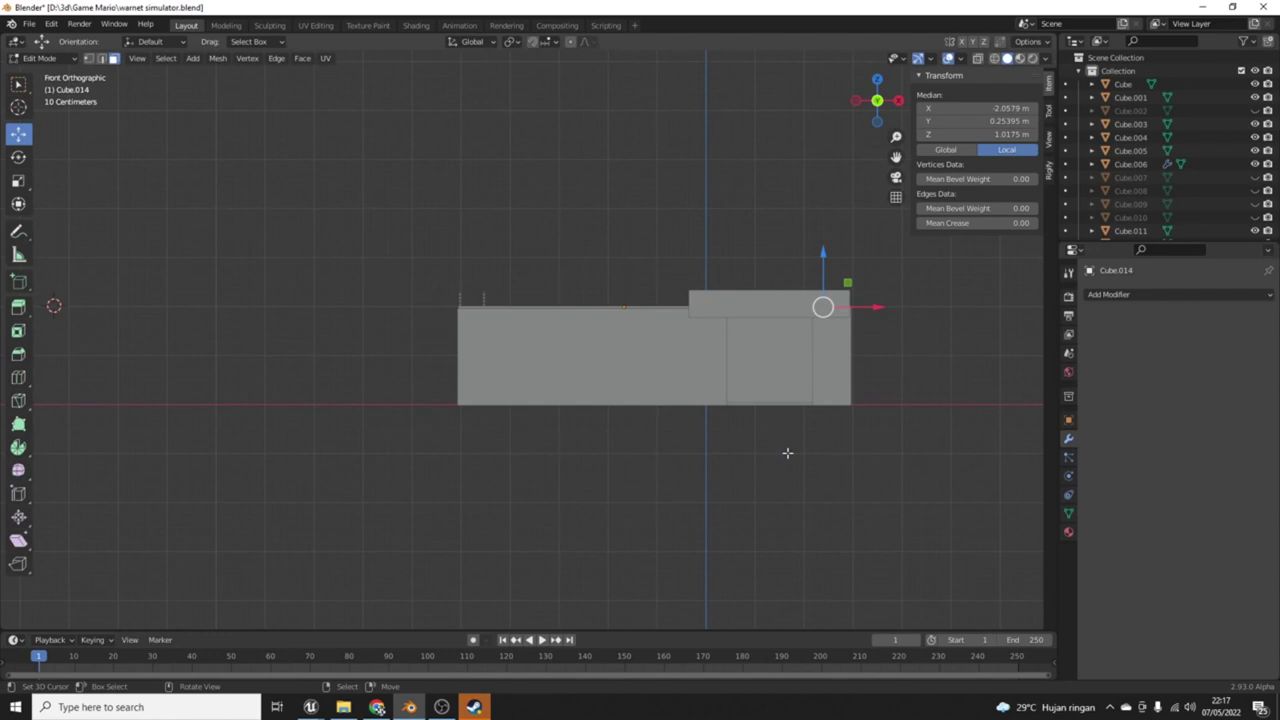
key("KP_7")
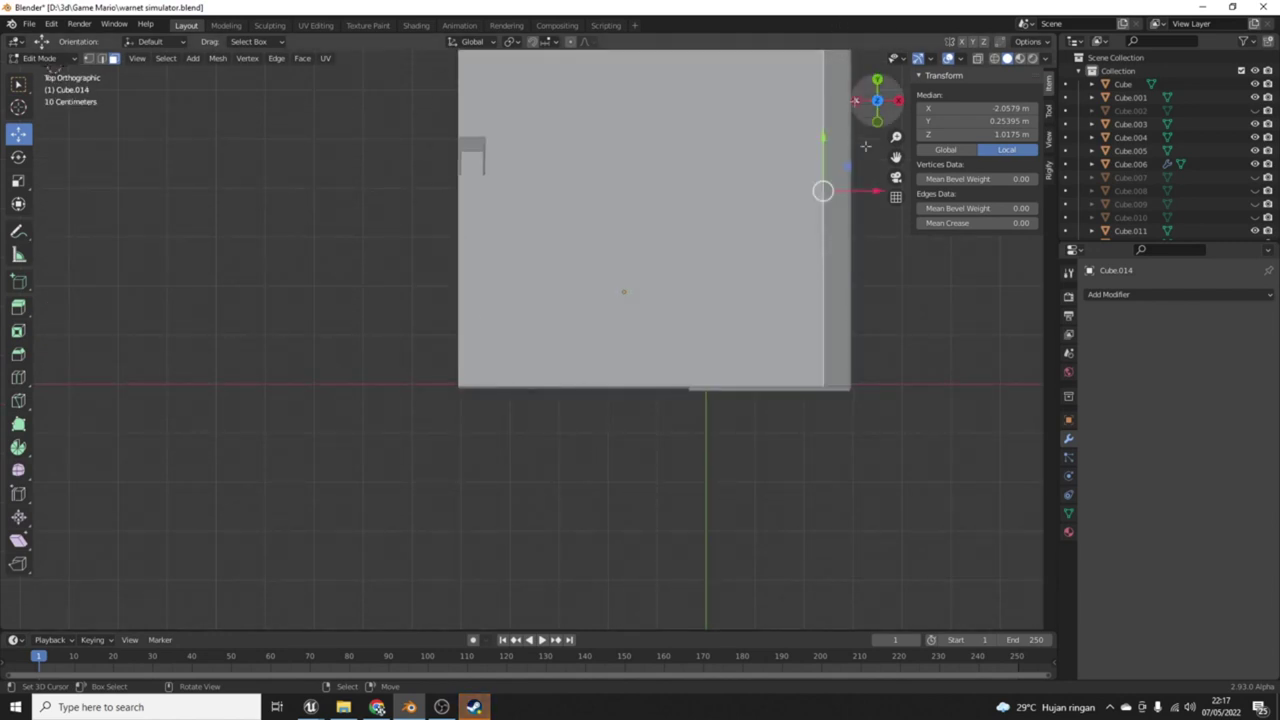
key("g")
left_click(540, 214)
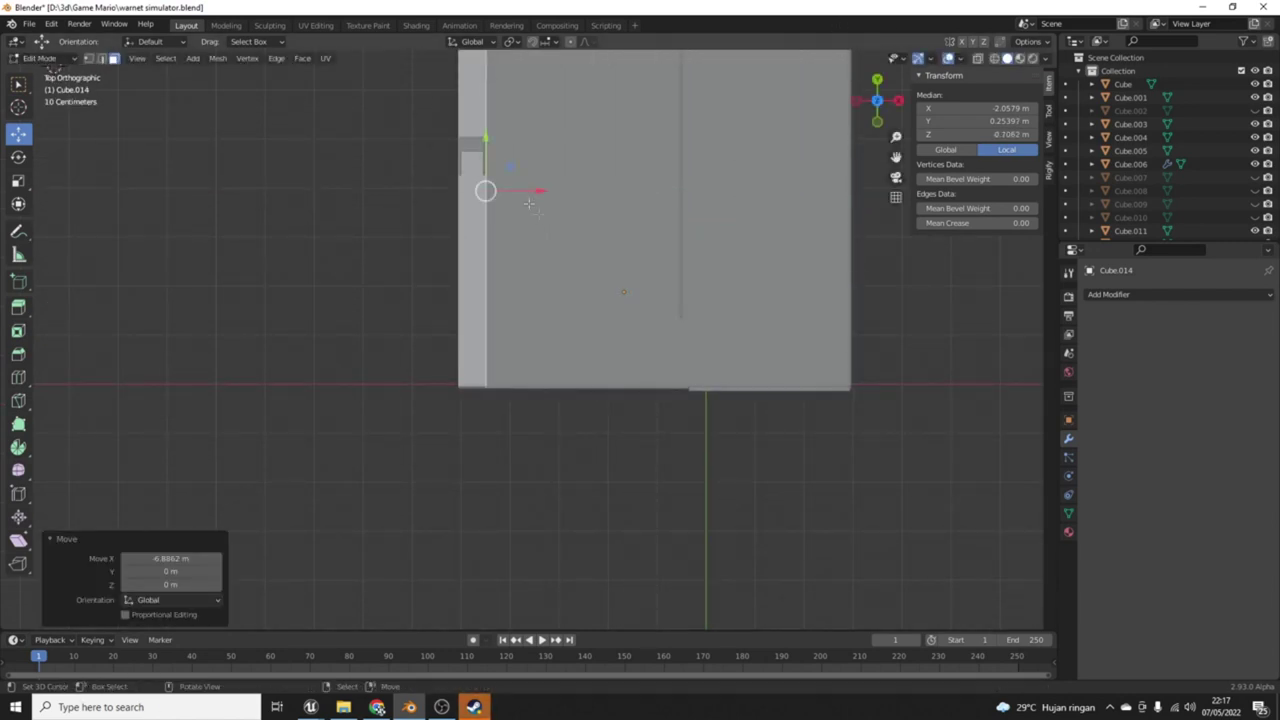
scroll(540, 214, "up", 2)
scroll(617, 287, "up", 2)
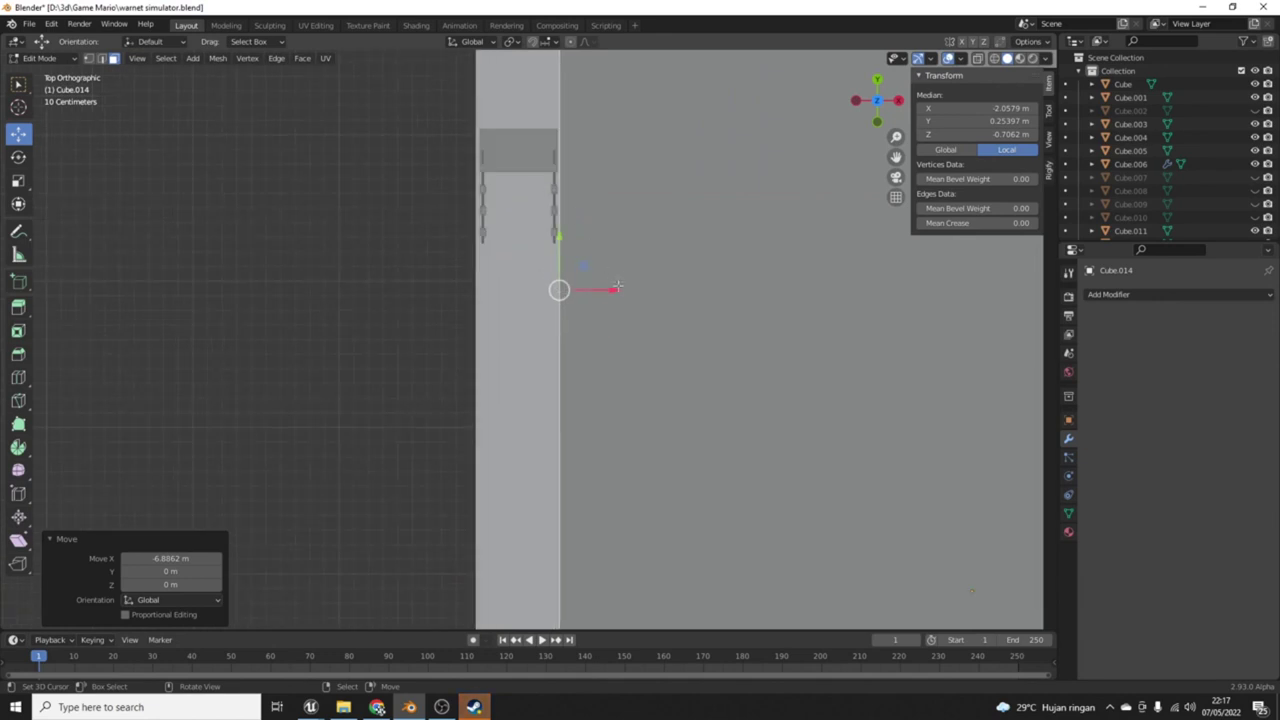
left_click_drag(614, 291, 614, 290)
middle_click_drag(614, 290, 531, 350)
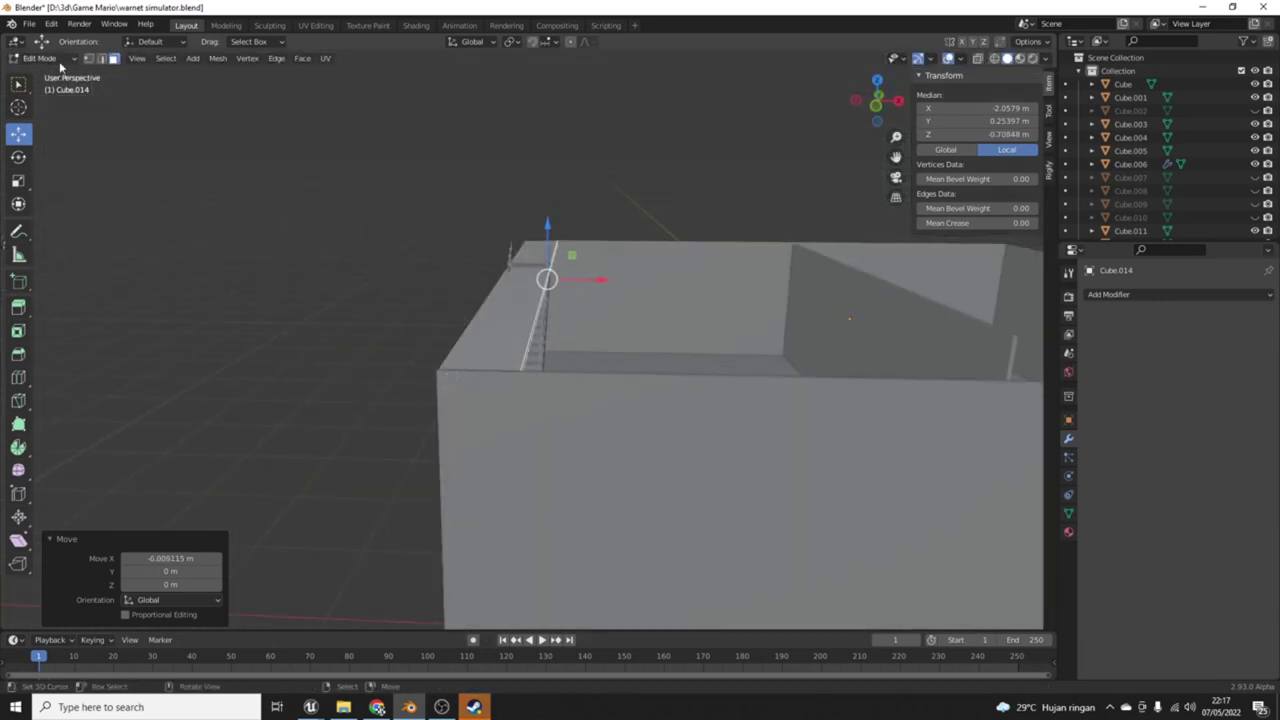
Step: Back in Object Mode, hide the front wall to reveal the stairs
key("Tab")
left_click(466, 428)
key("h")
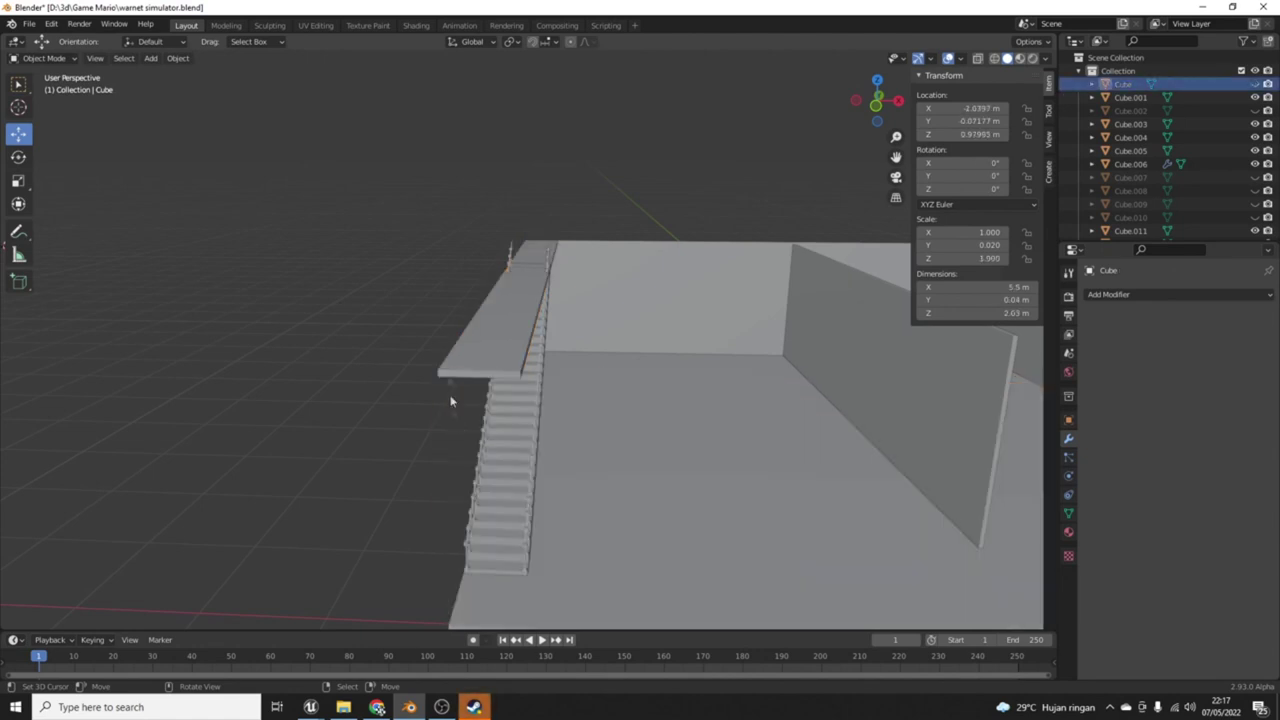
Step: Stretch the rail's end 5.0947 m along Y across the landing, then unhide a wall
left_click(449, 362)
left_click(45, 58)
left_click(45, 95)
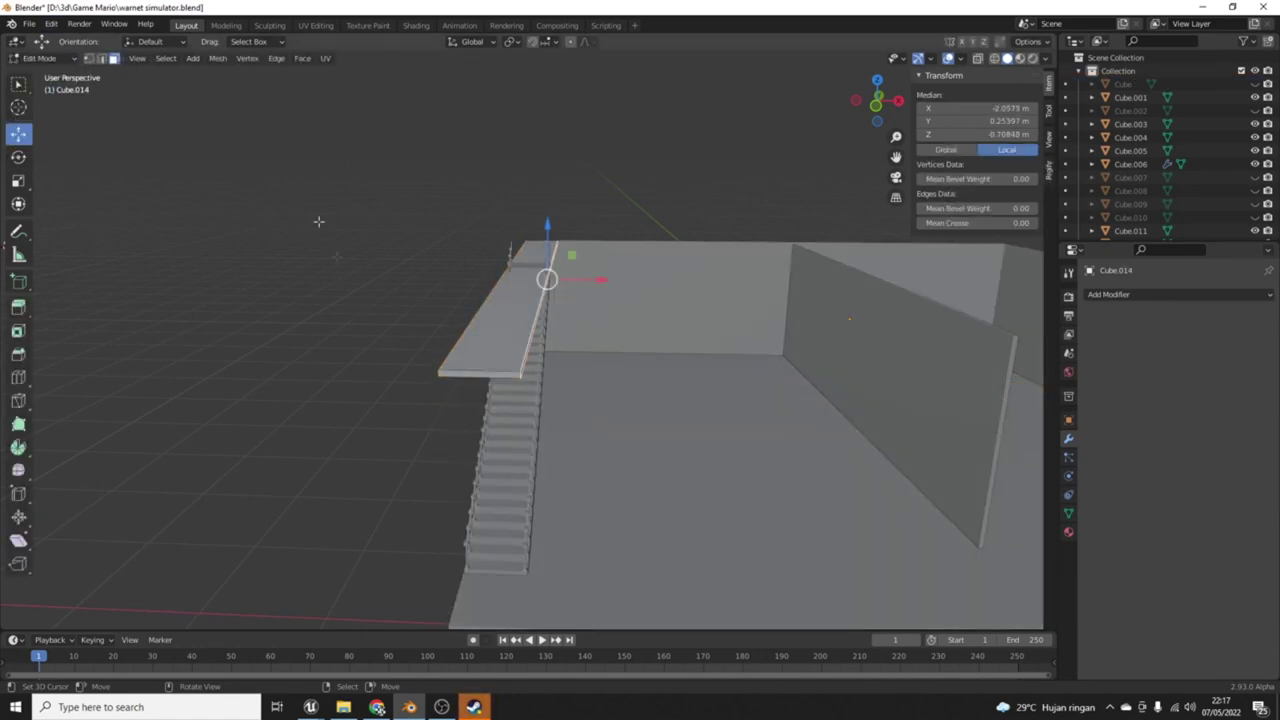
left_click(452, 364)
left_click(468, 378)
middle_click_drag(468, 378, 187, 383)
left_click_drag(268, 428, 700, 268)
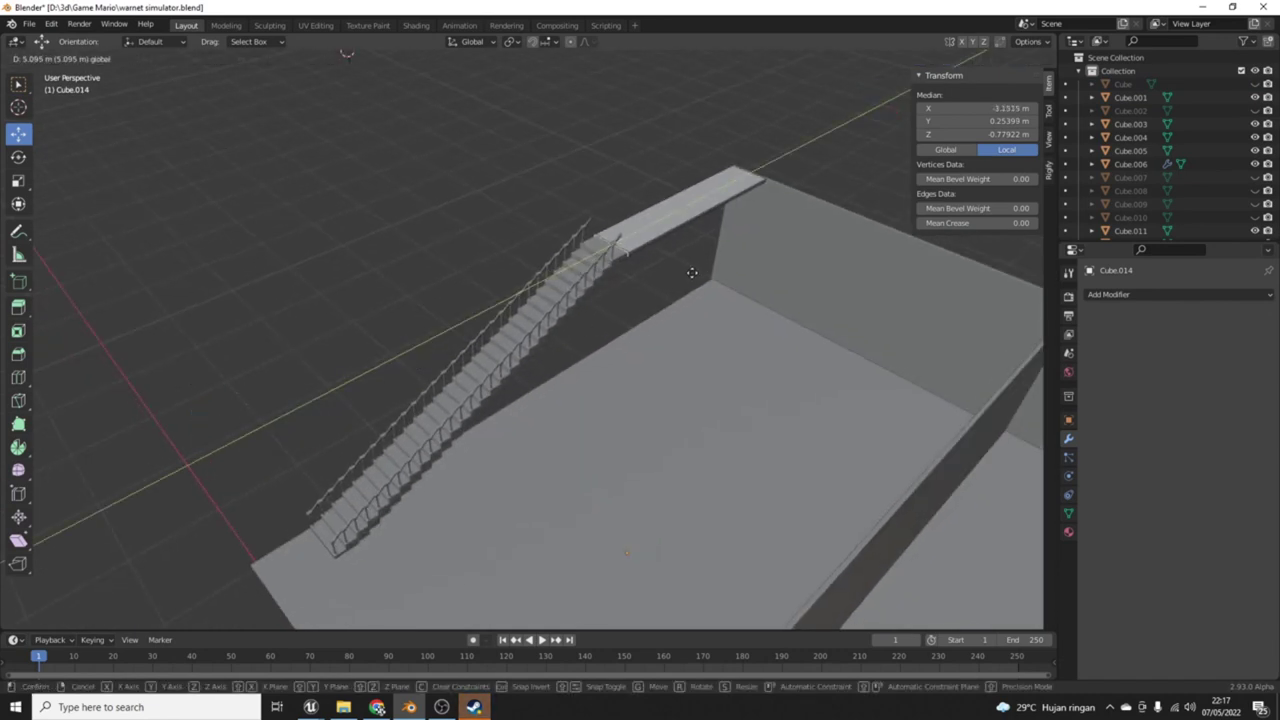
left_click_drag(692, 272, 690, 274)
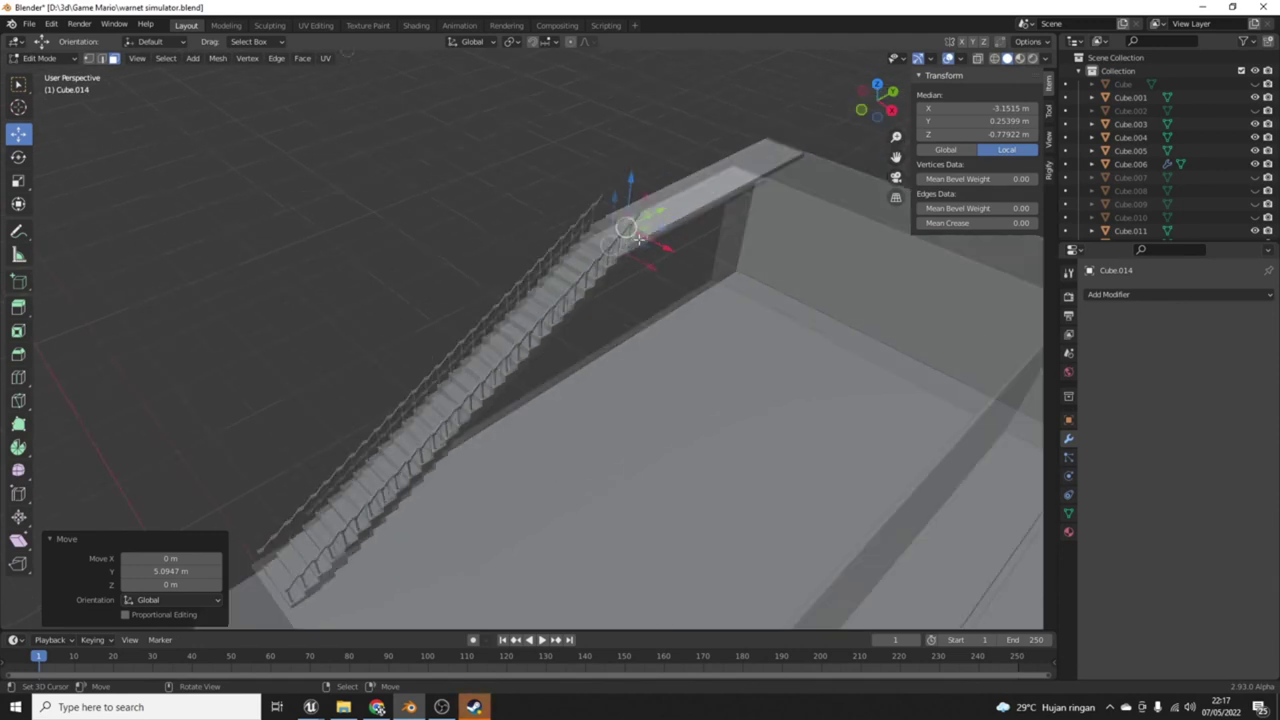
left_click(1255, 177)
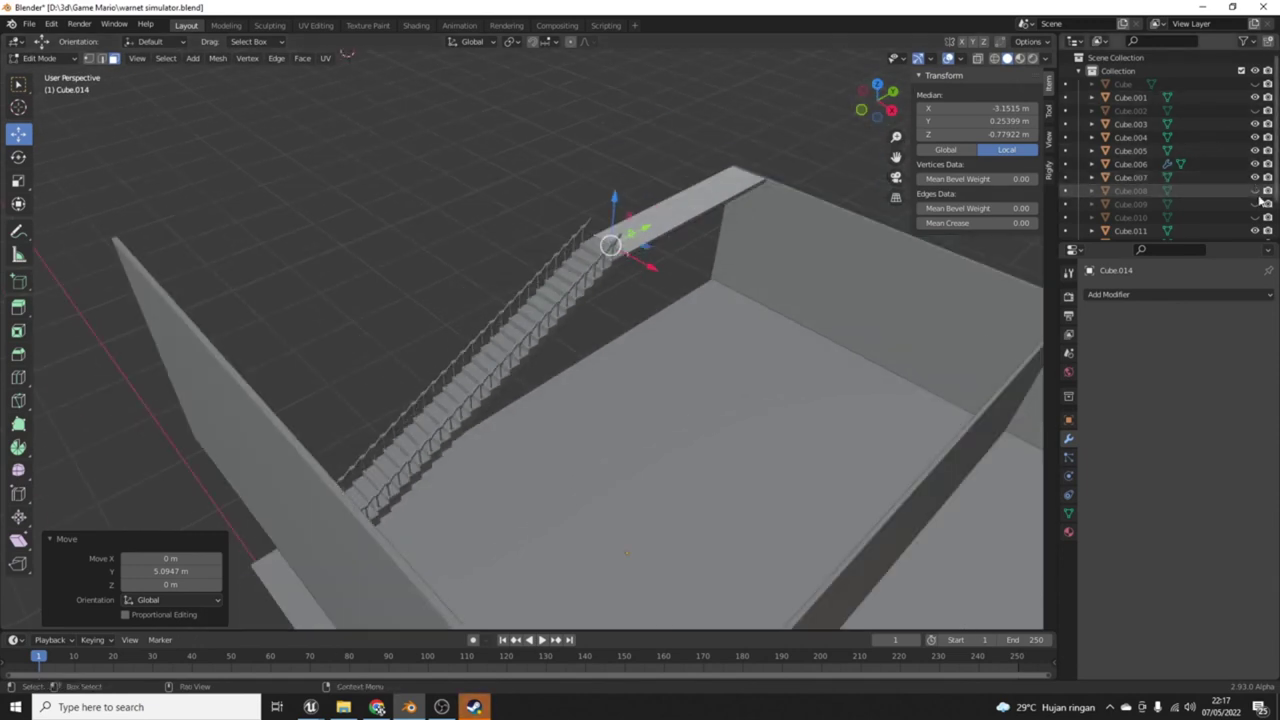
Step: Unhide all hidden walls, including Cube, Cube.002 and Cube.013, from the outliner
left_click(1255, 190)
left_click(1255, 204)
left_click(1255, 217)
left_click(1255, 111)
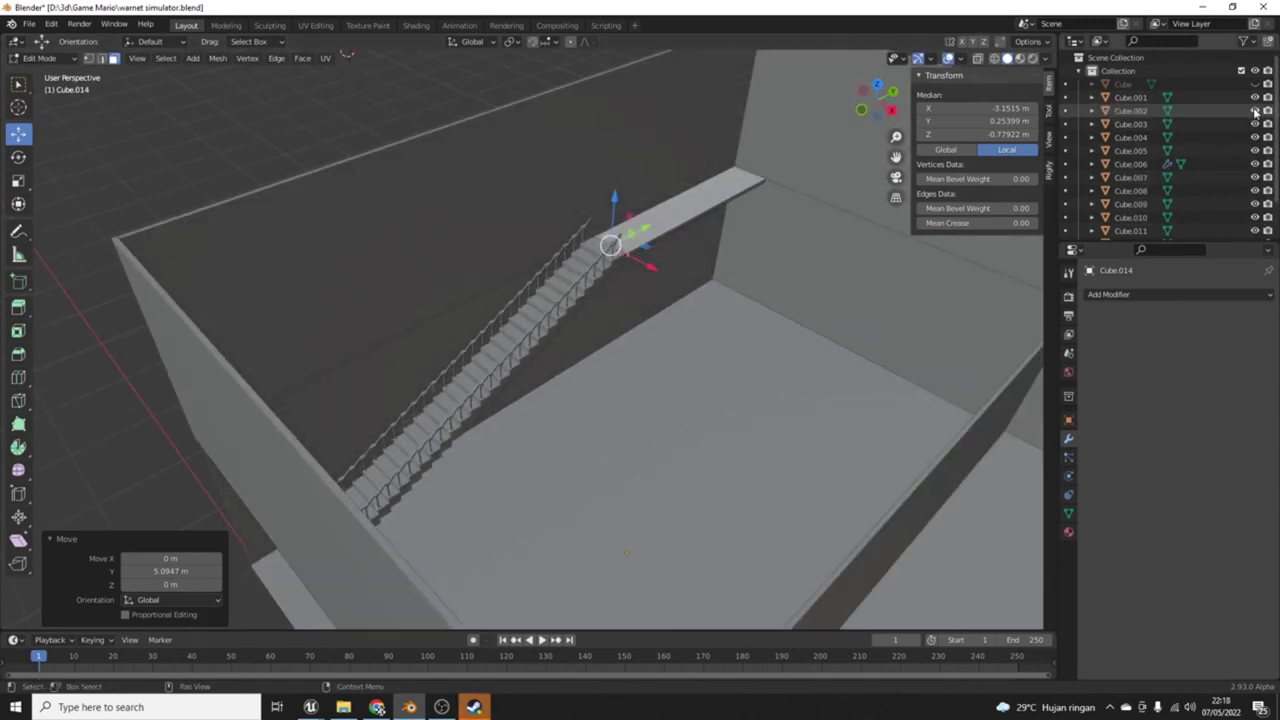
left_click(1255, 84)
scroll(1218, 161, "down", 2)
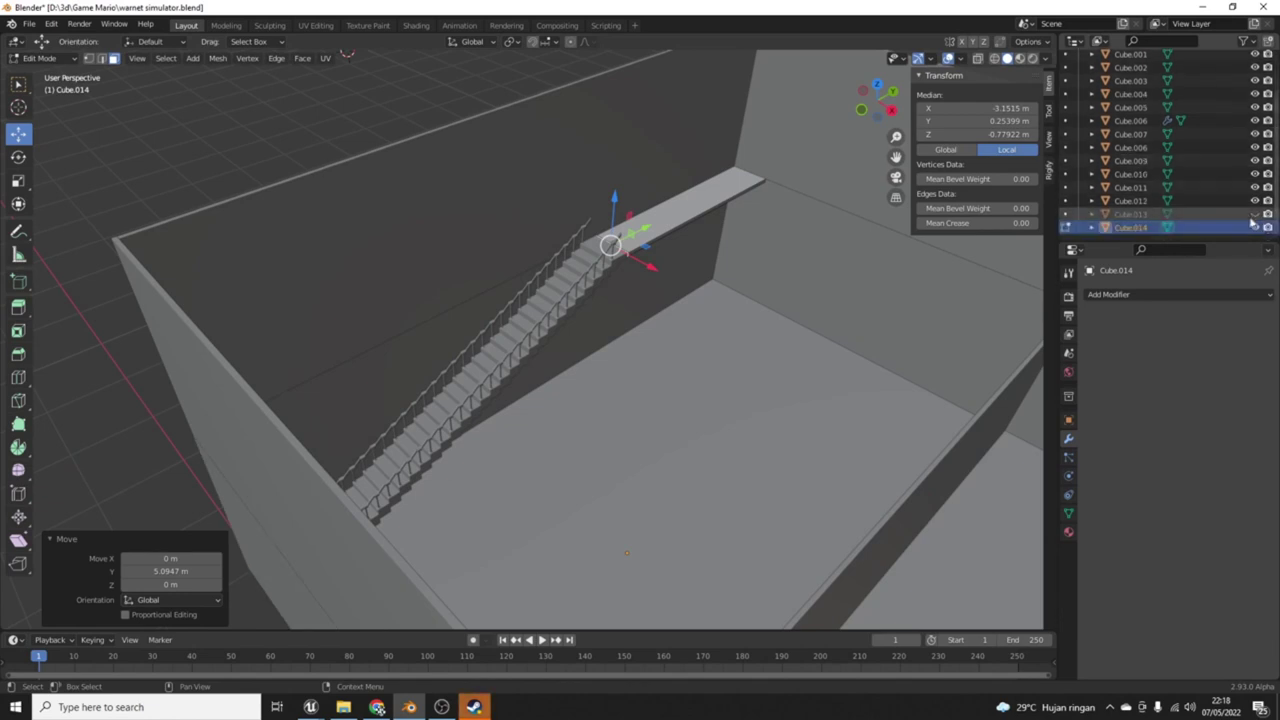
left_click(1255, 214)
middle_click_drag(700, 300, 737, 260)
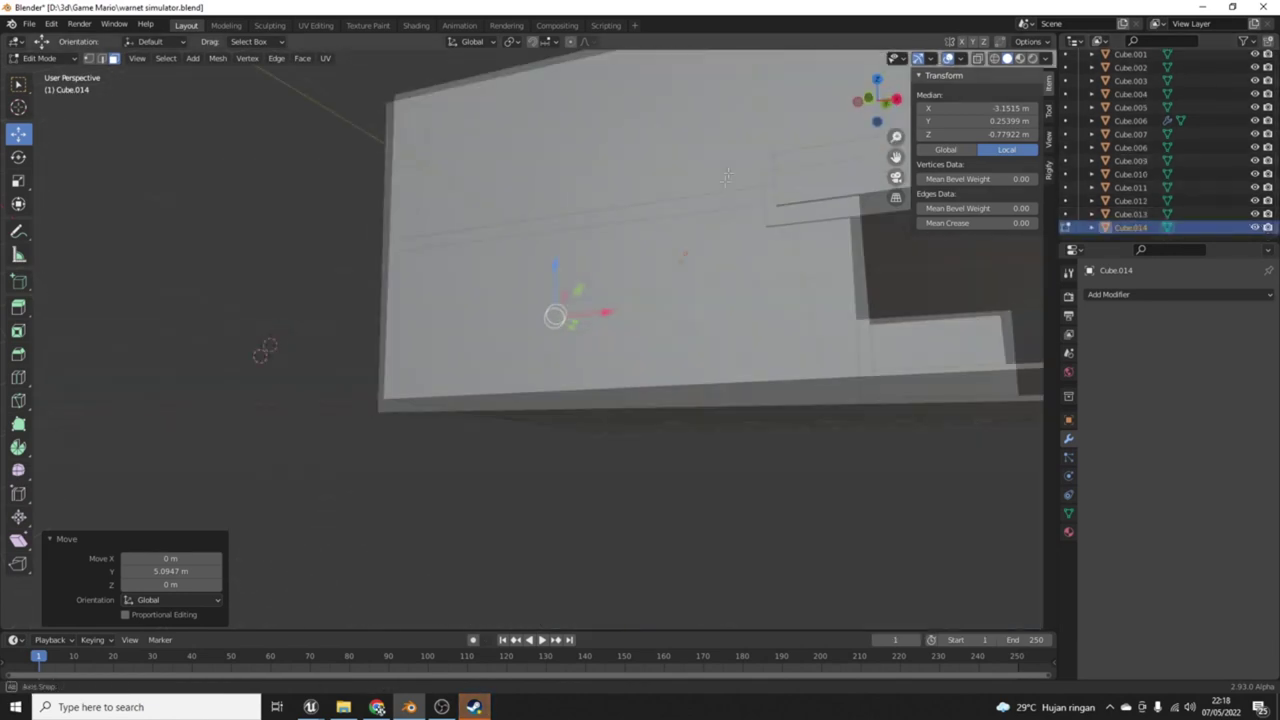
Step: In Object Mode, select floor slab Cube.012 and paste a copy of it
left_click(748, 326)
left_click(40, 57)
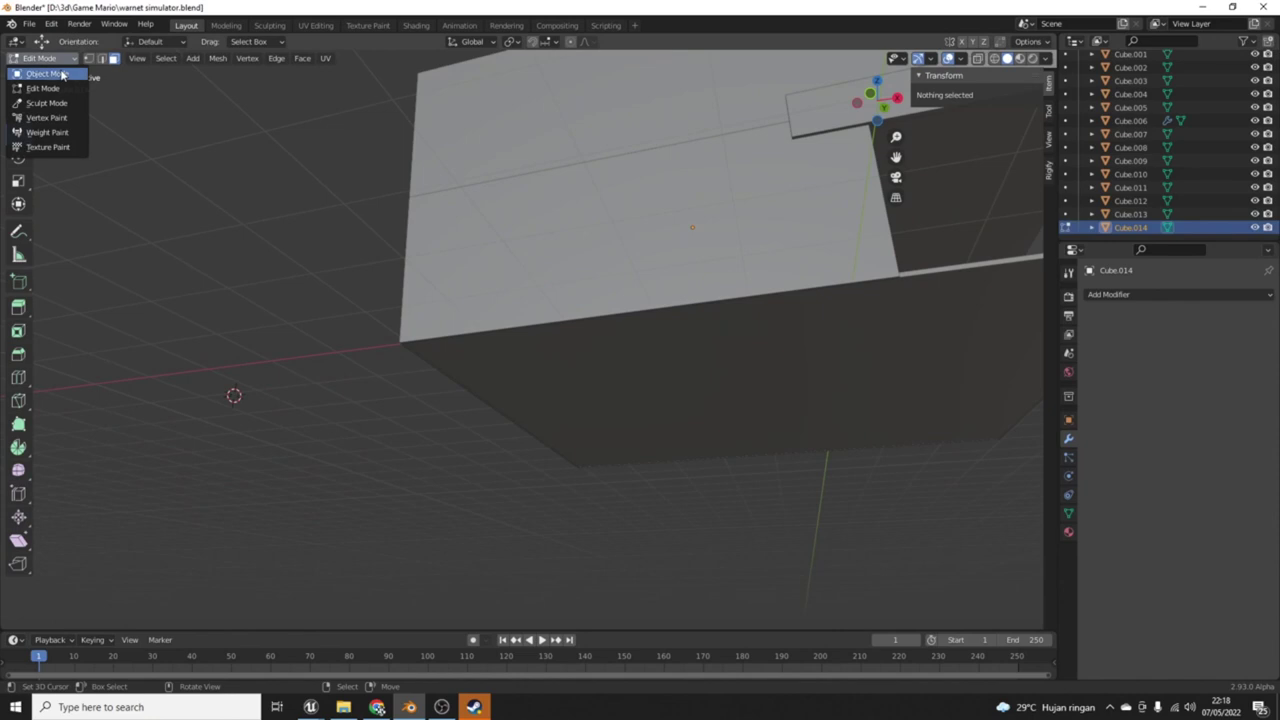
left_click(45, 78)
left_click(818, 396)
scroll(815, 420, "down", 3)
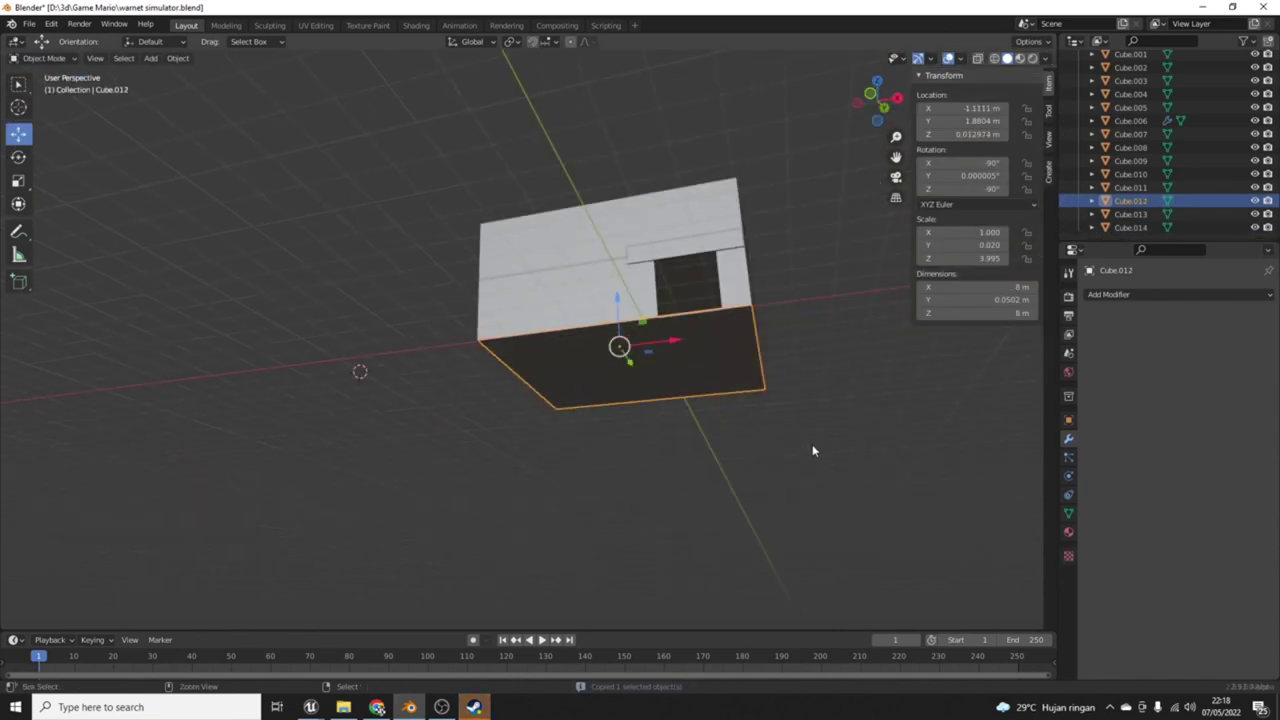
key("ctrl+v")
middle_click_drag(812, 451, 565, 386)
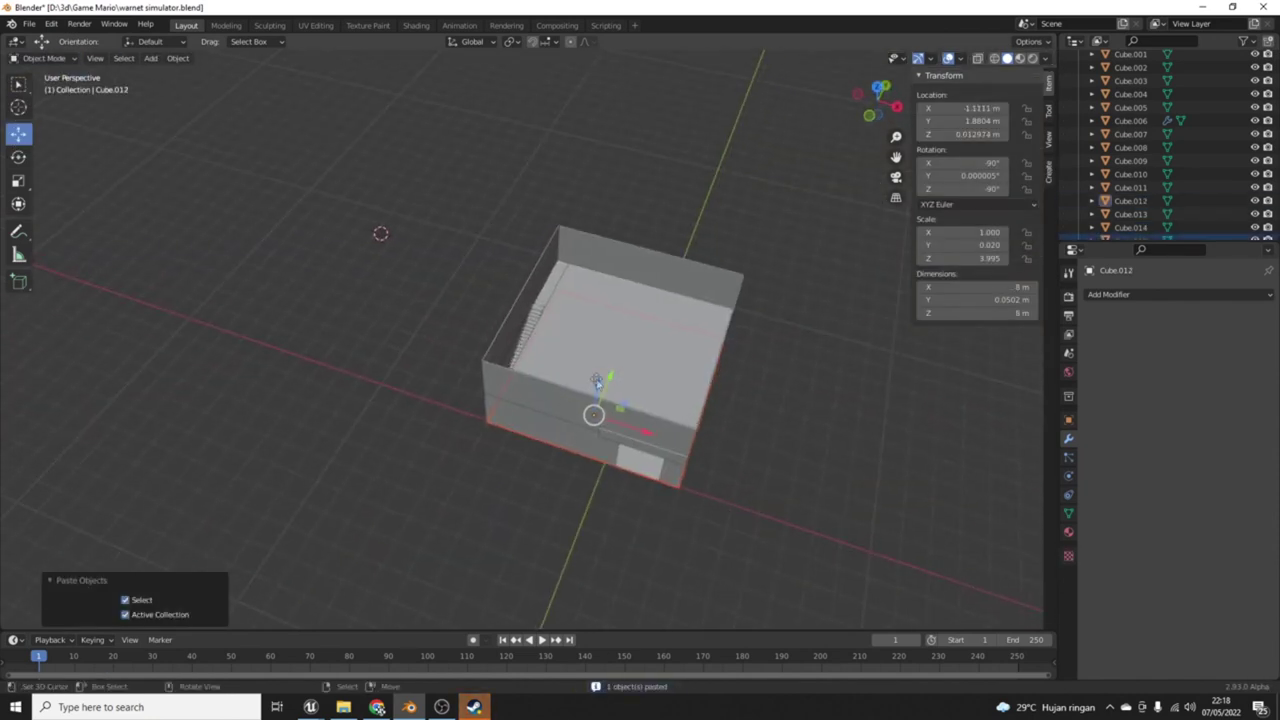
Step: Raise the pasted slab about 3.84 m along Z onto the building's top as a roof
key("g")
key("z")
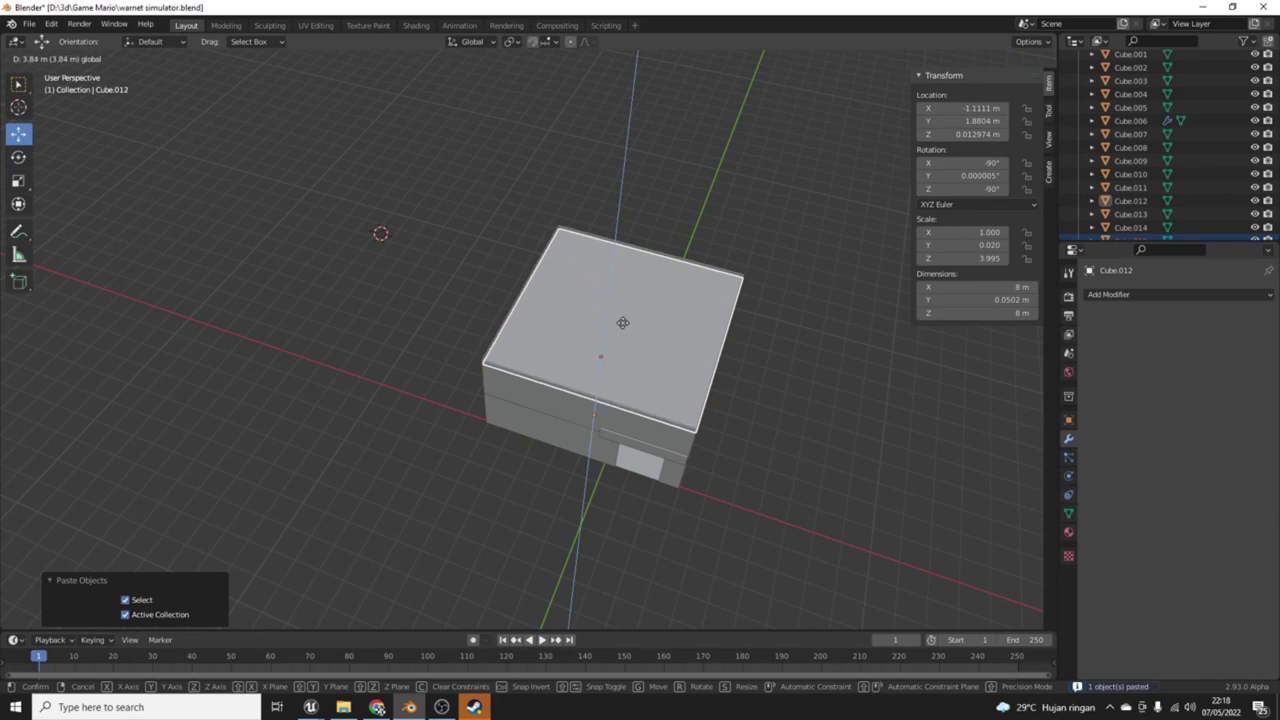
left_click(622, 322)
scroll(807, 340, "up", 3)
mouse_move(807, 340)
middle_mouse_down()
mouse_move(624, 305)
mouse_move(450, 183)
middle_mouse_up()
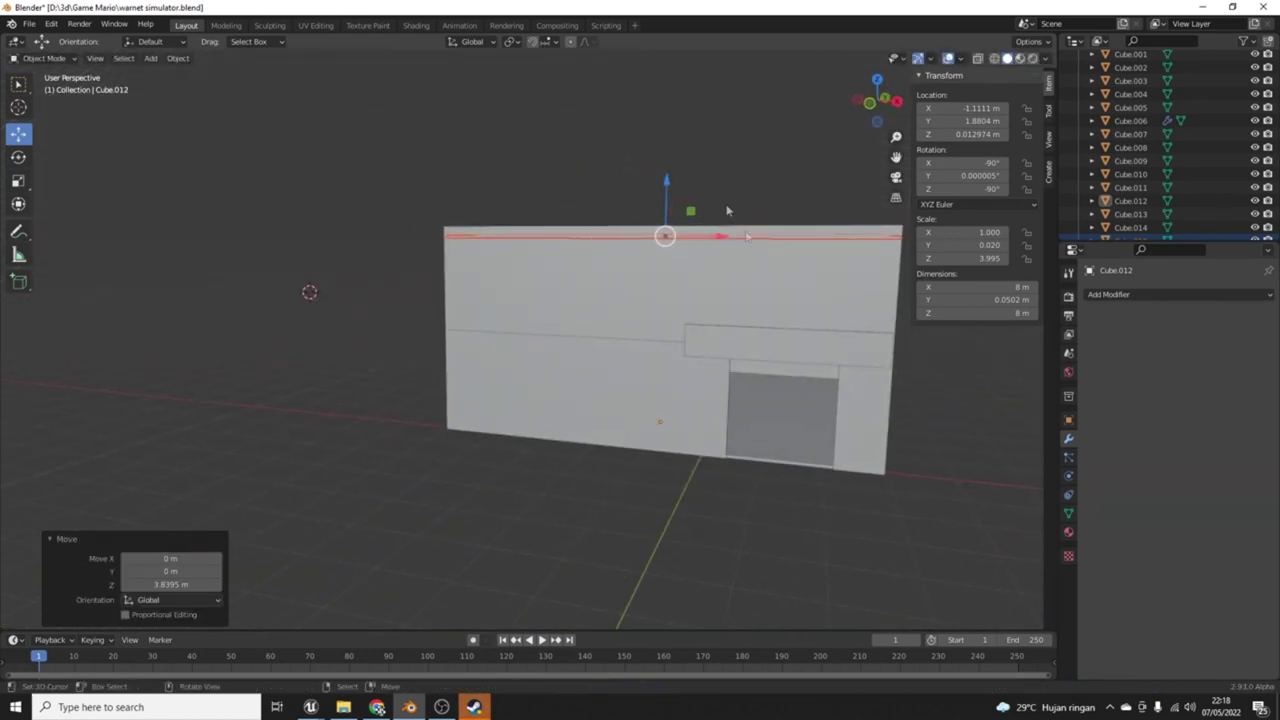
left_click_drag(673, 181, 673, 177)
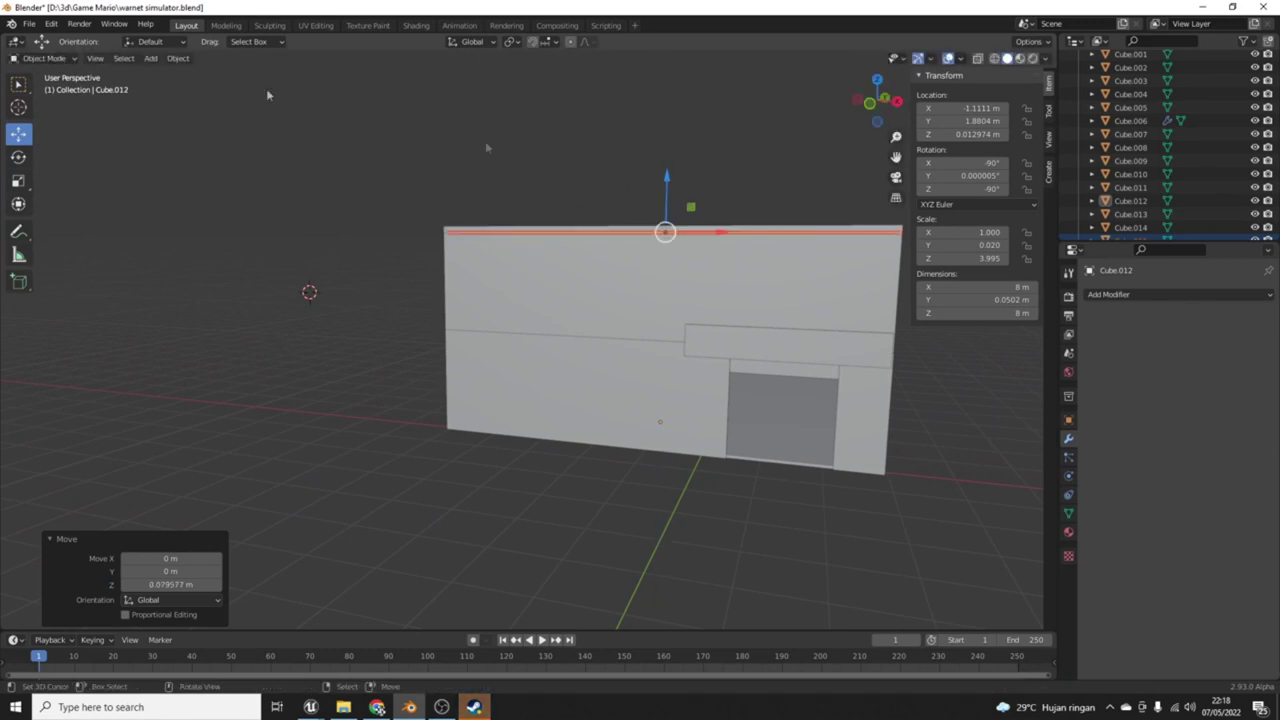
Step: Save warnet simulator.blend
left_click(36, 25)
left_click(40, 110)
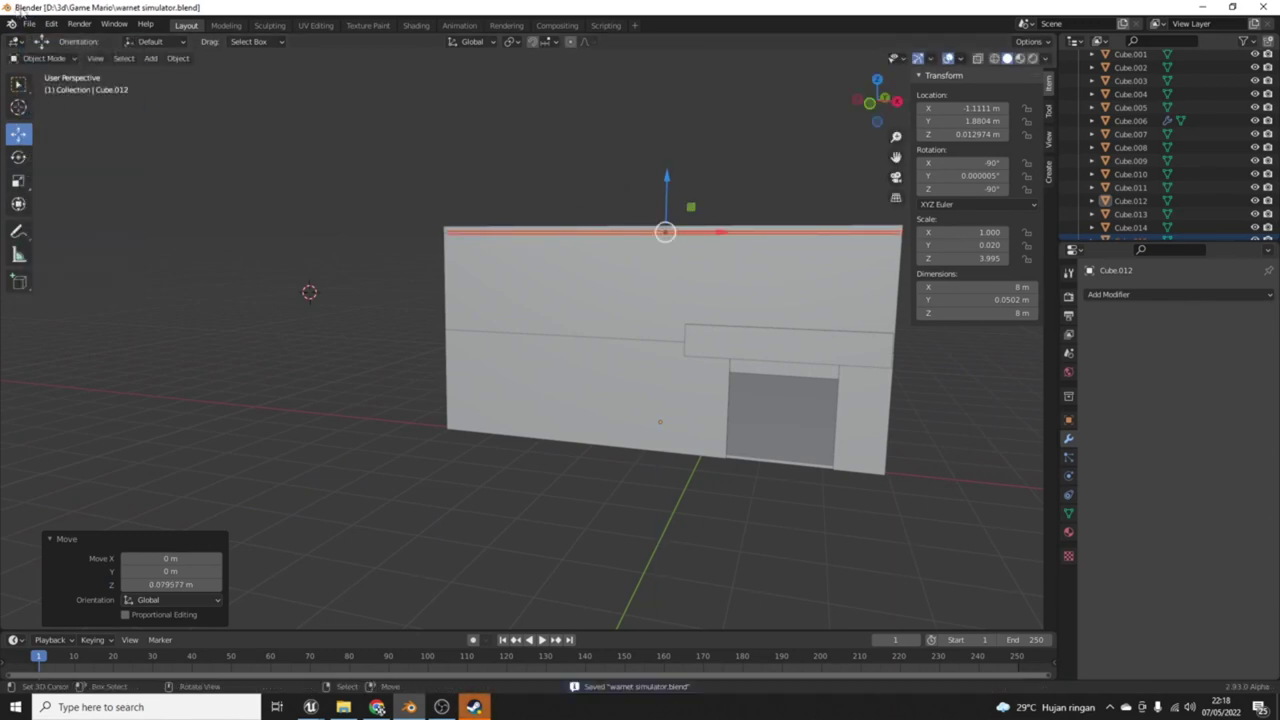
left_click(31, 25)
mouse_move(90, 217)
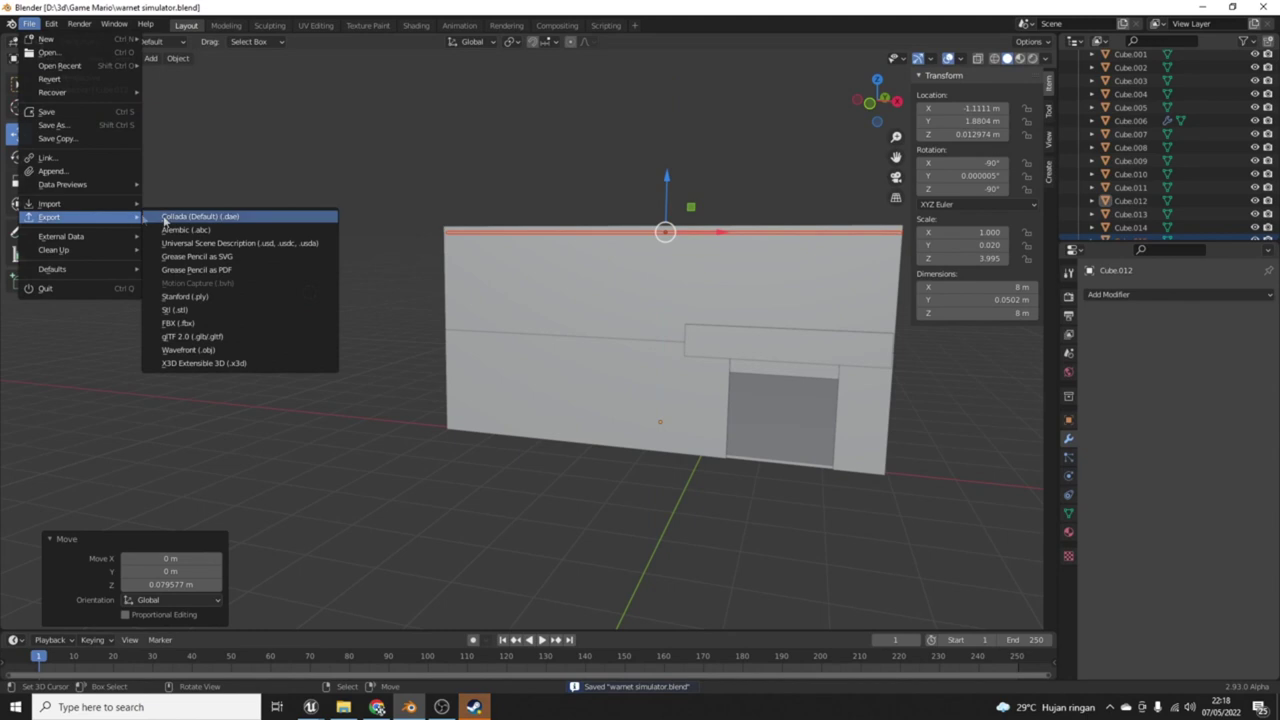
Step: Export the scene as FBX with Path Mode Copy, named warnet simulator2.fbx in Game Mario
left_click(257, 323)
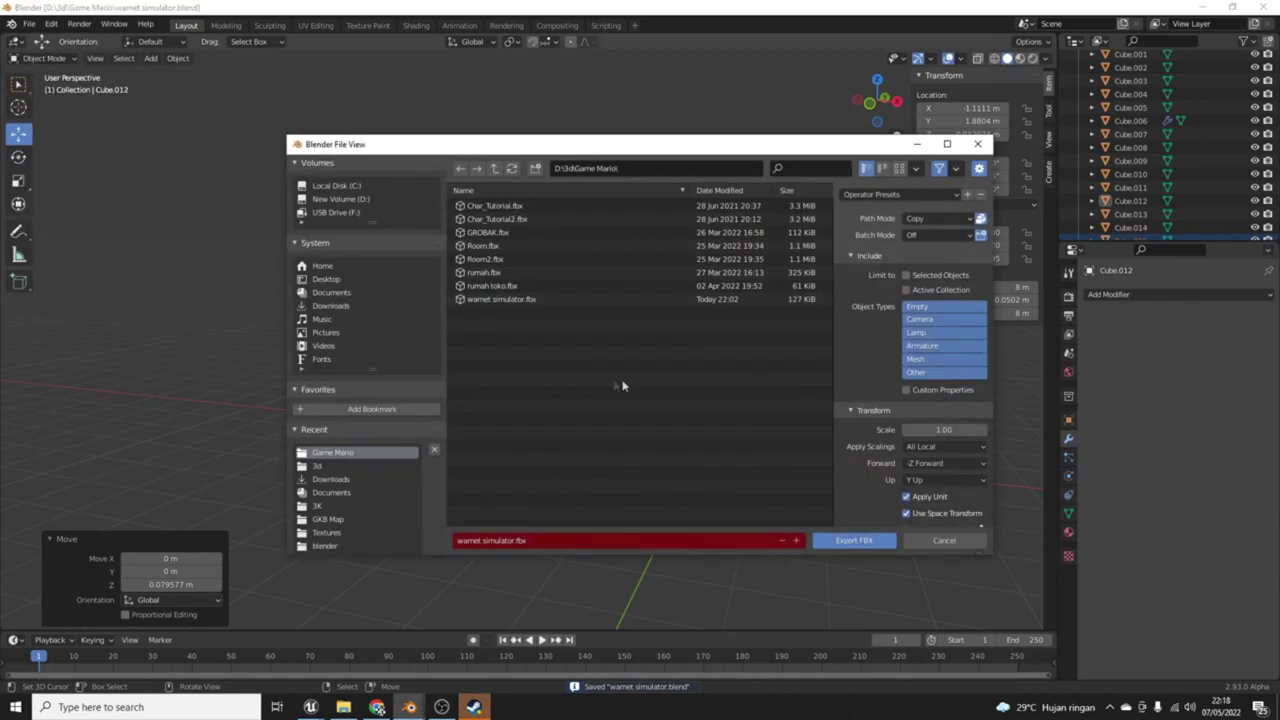
left_click(940, 218)
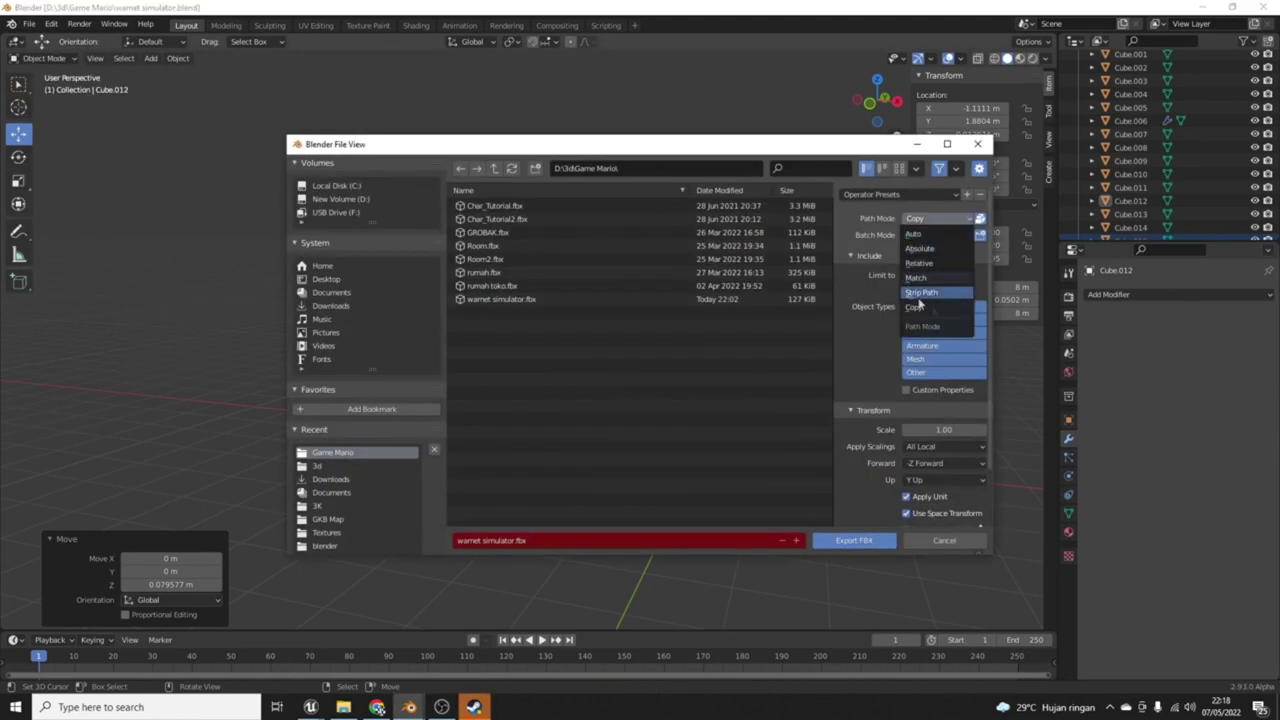
left_click(954, 218)
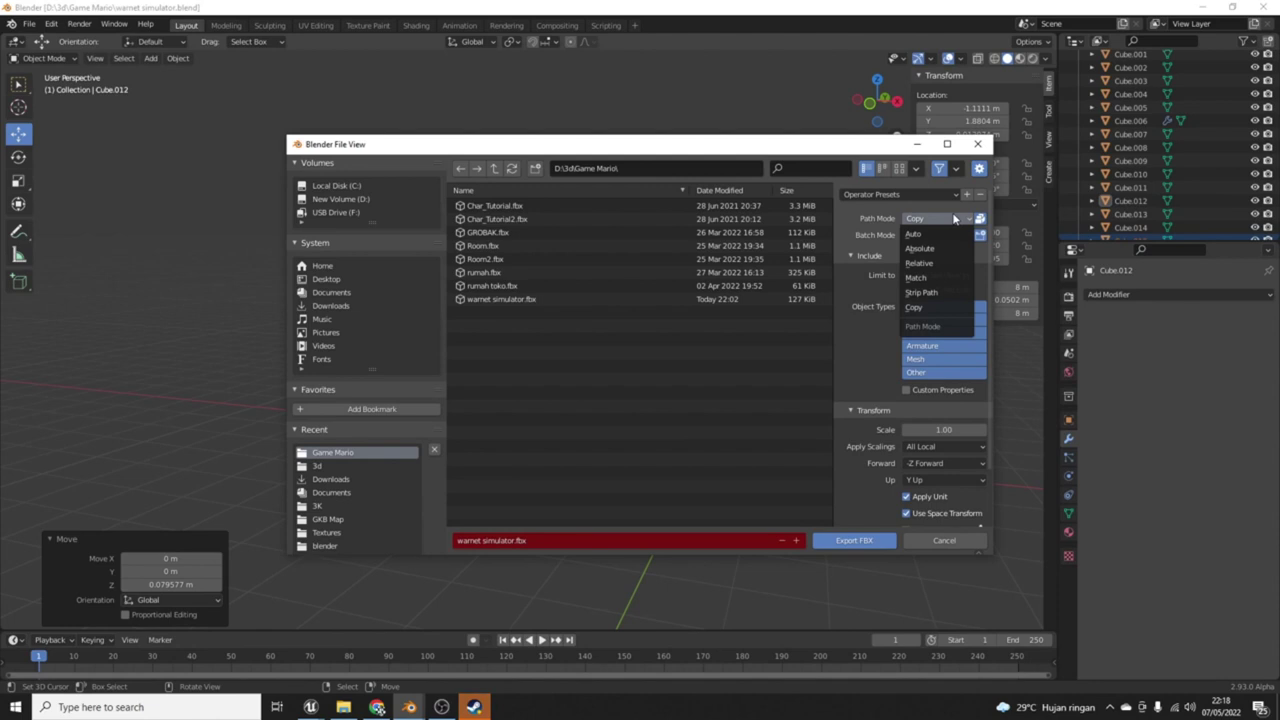
left_click(937, 309)
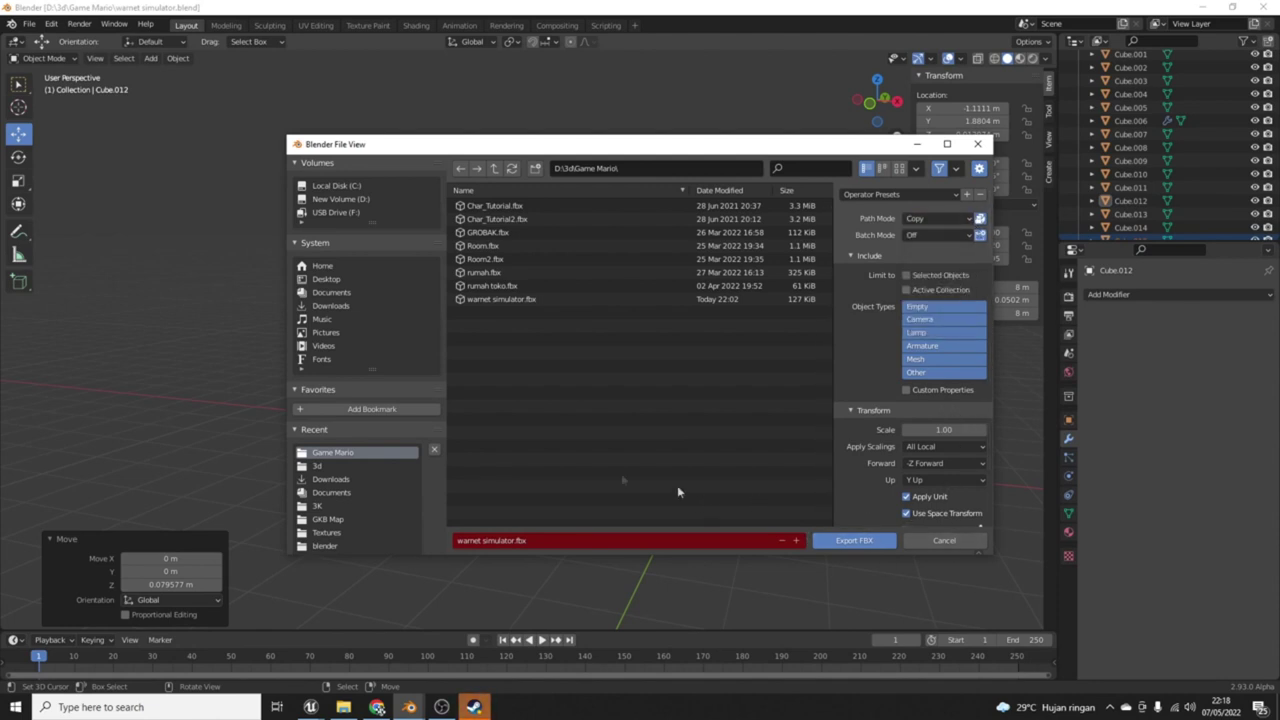
left_click(510, 546)
type("2")
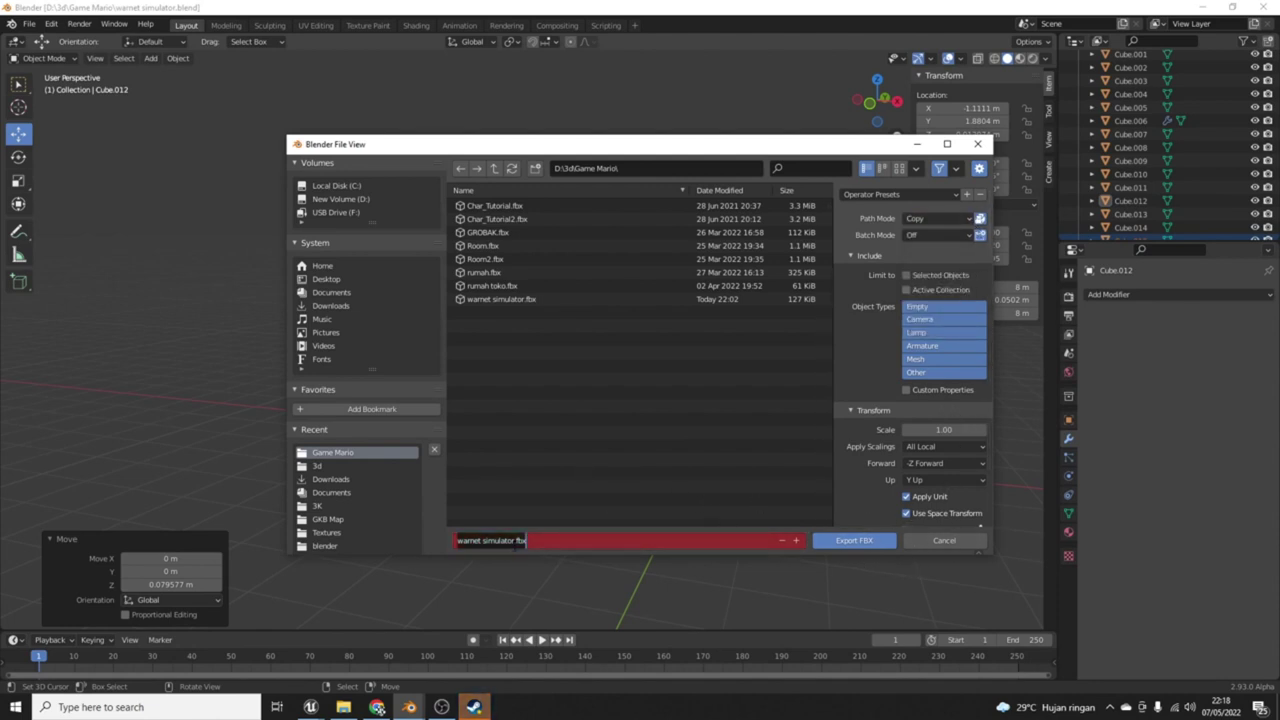
left_click(882, 545)
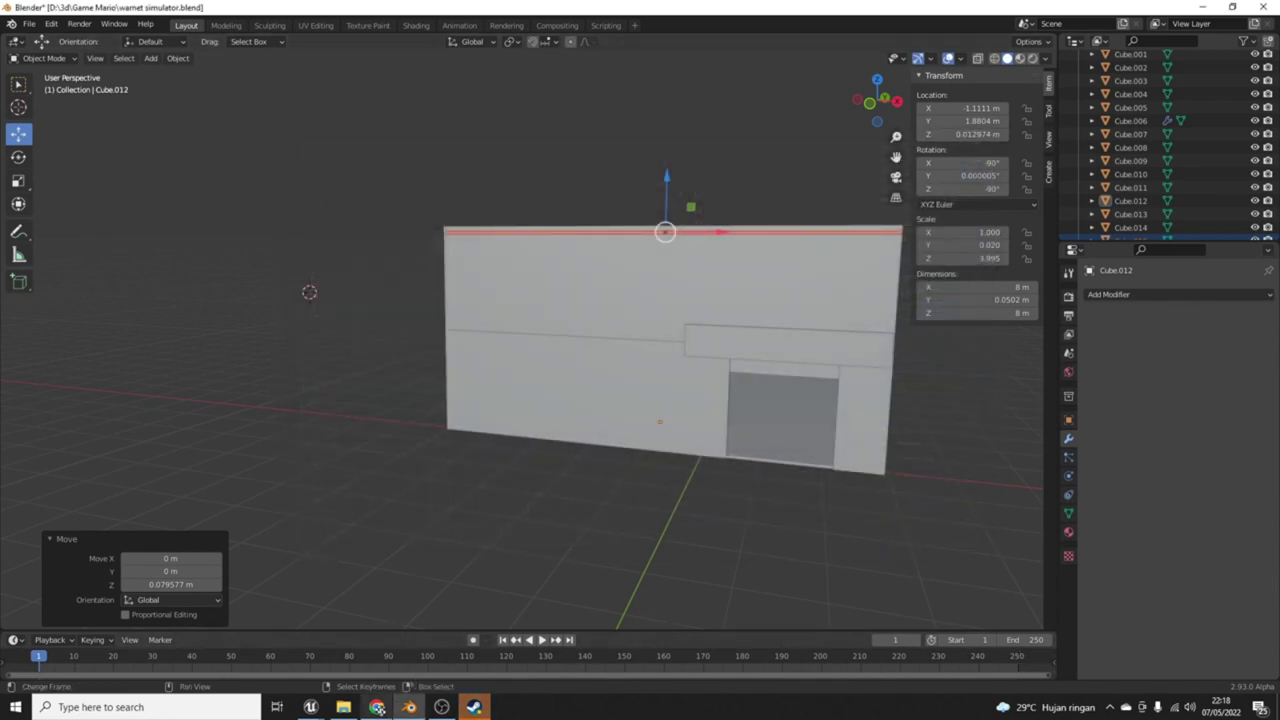
left_click(412, 707)
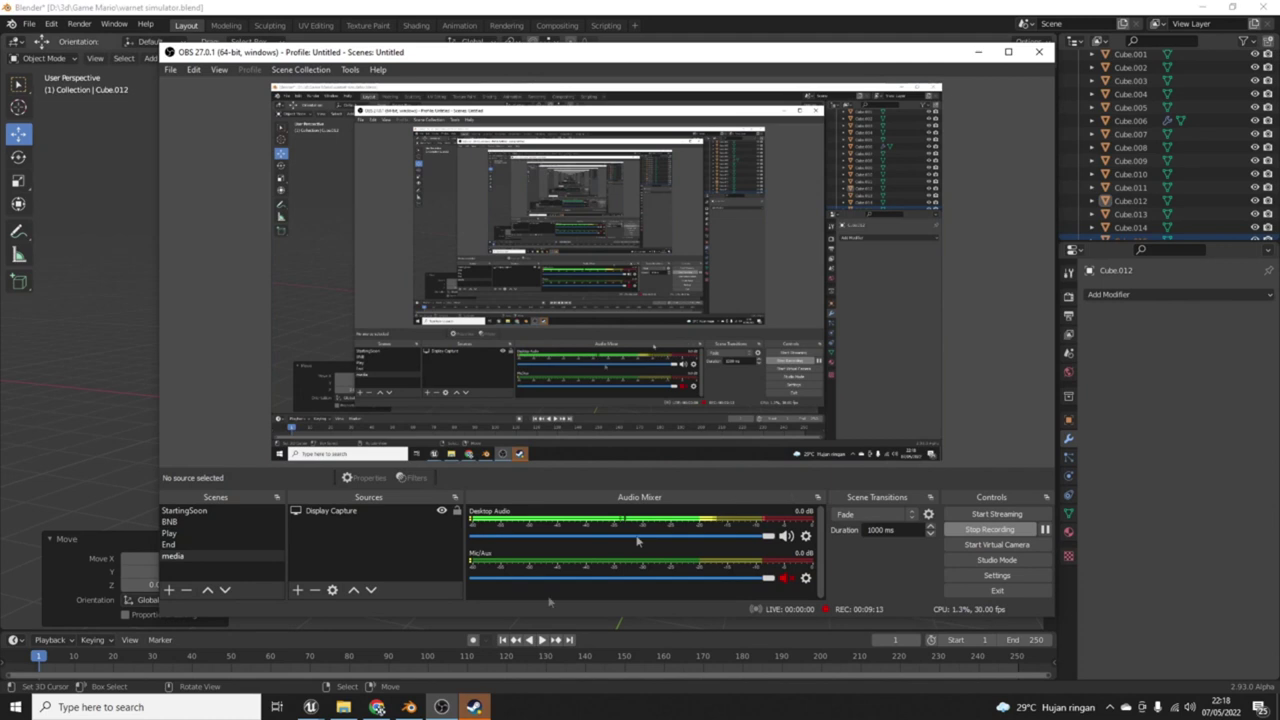
Step: In Unreal, force delete the old warnet_simulator_Cube asset from the Building folder
key("alt+Tab")
mouse_move(310, 707)
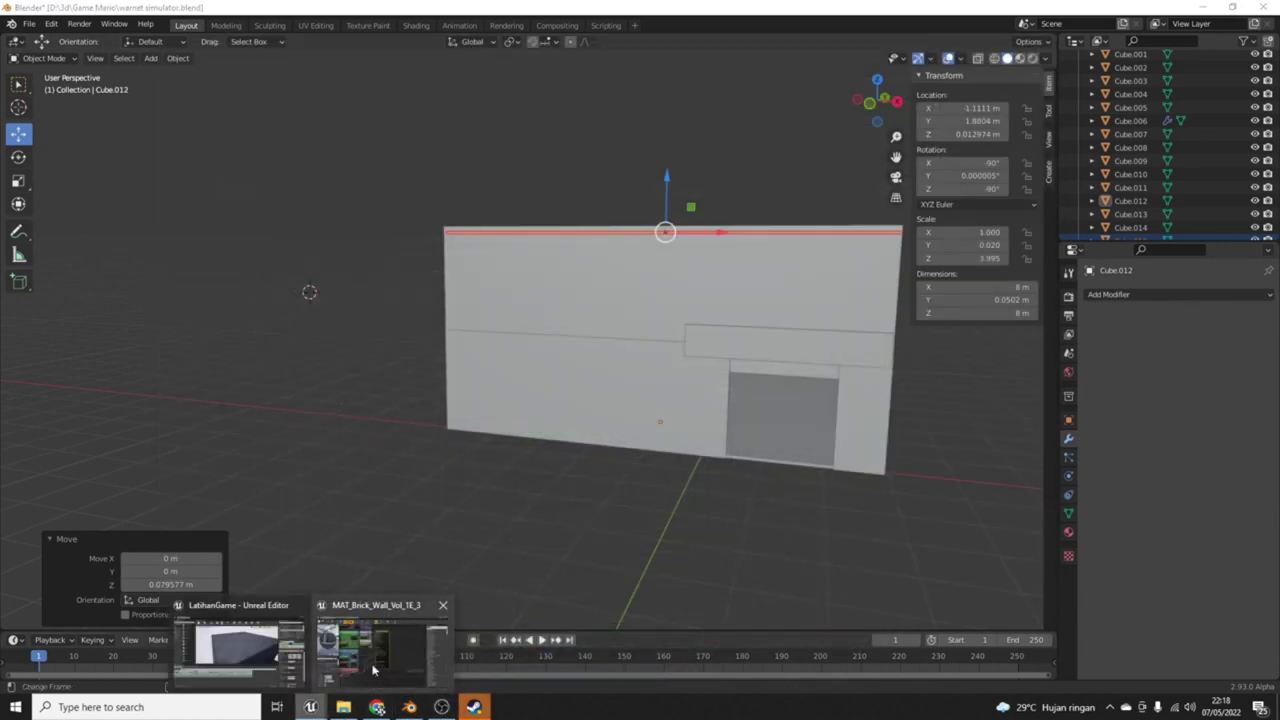
left_click(227, 657)
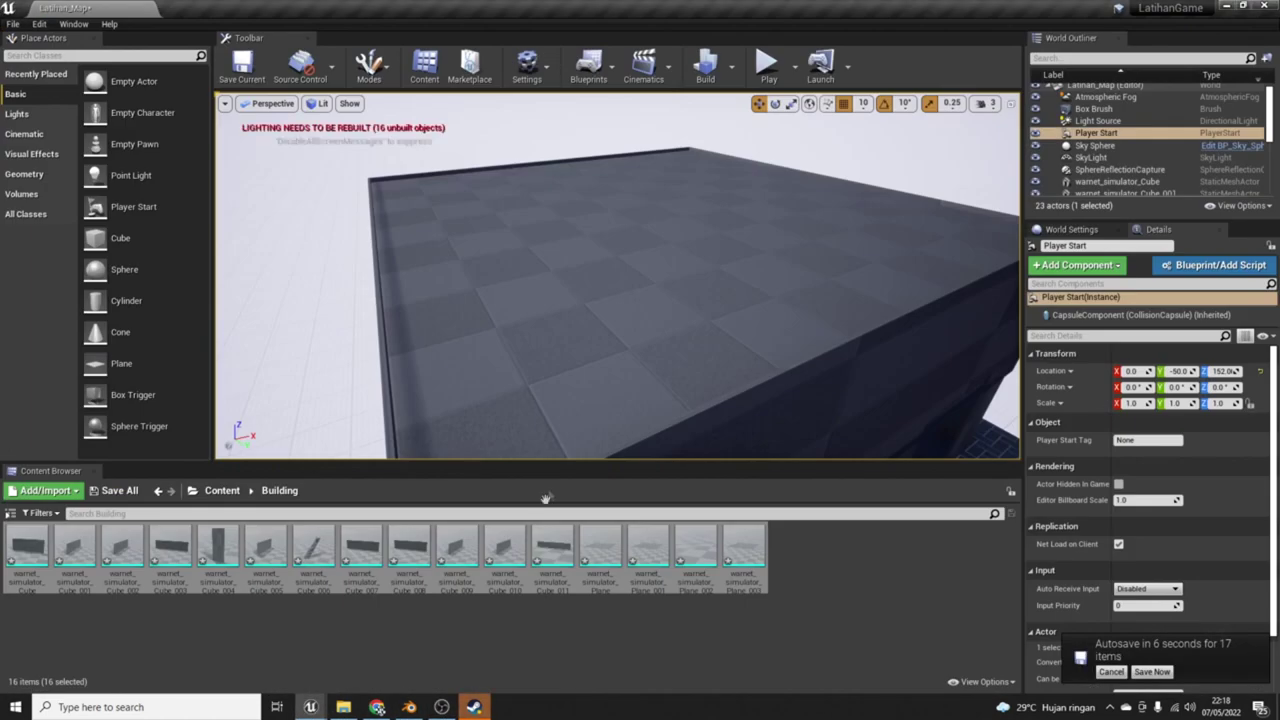
key("Delete")
left_click(741, 557)
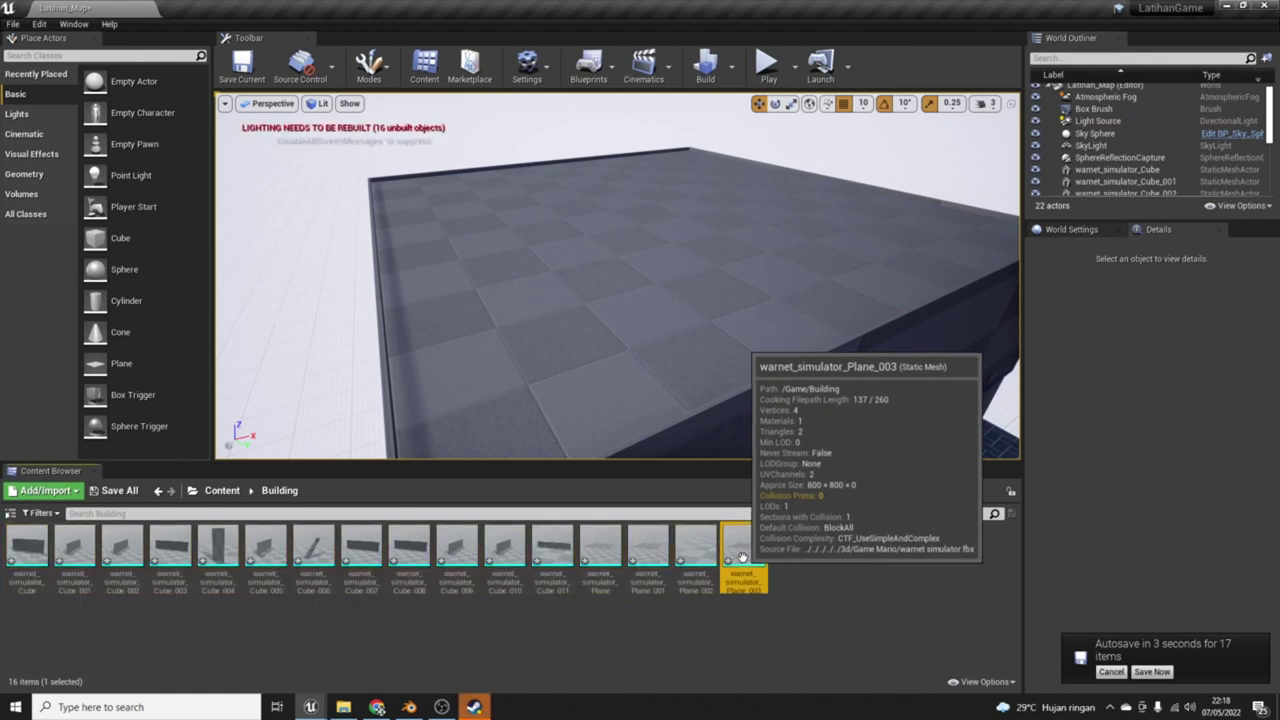
left_click(99, 570, "shift")
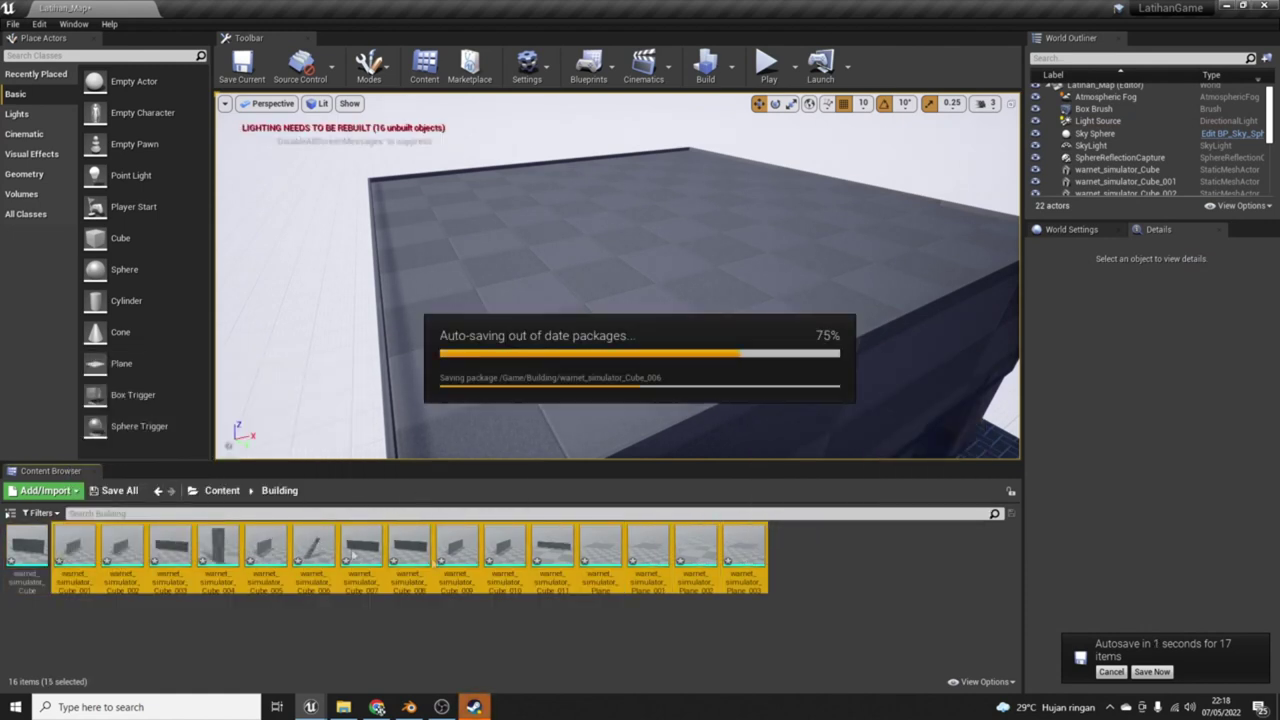
left_click(27, 555)
key("Delete")
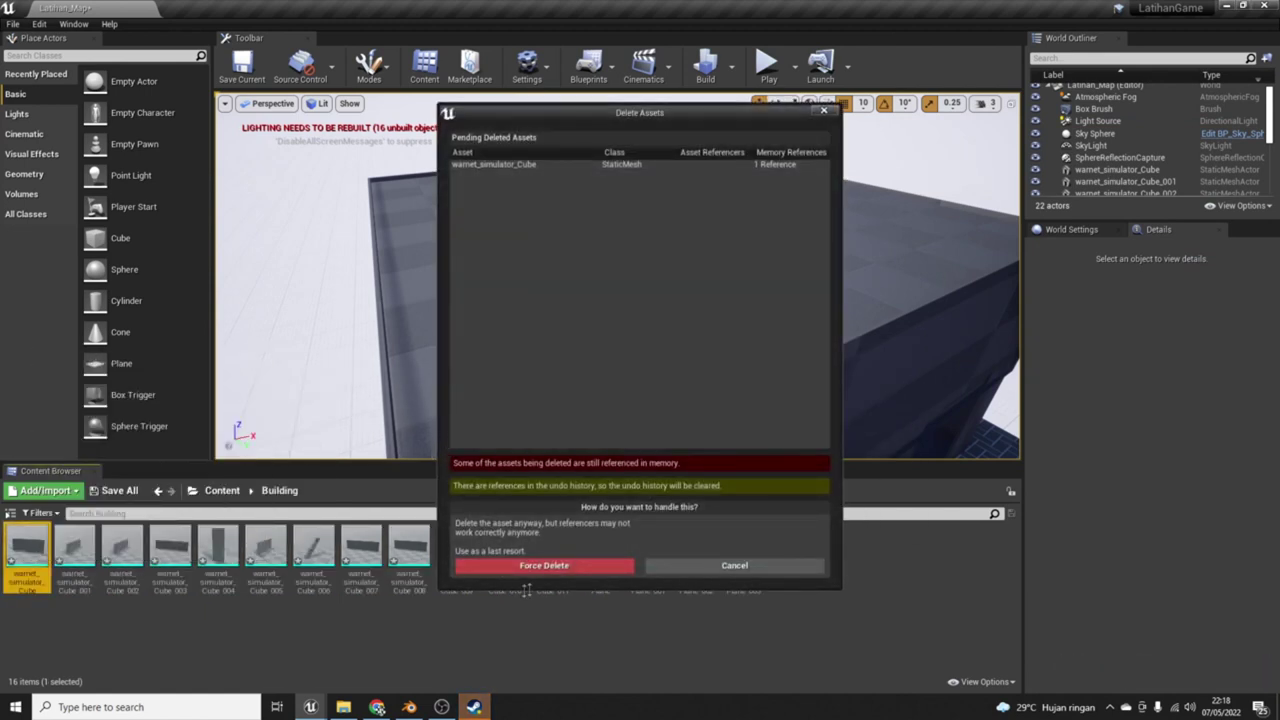
left_click(543, 565)
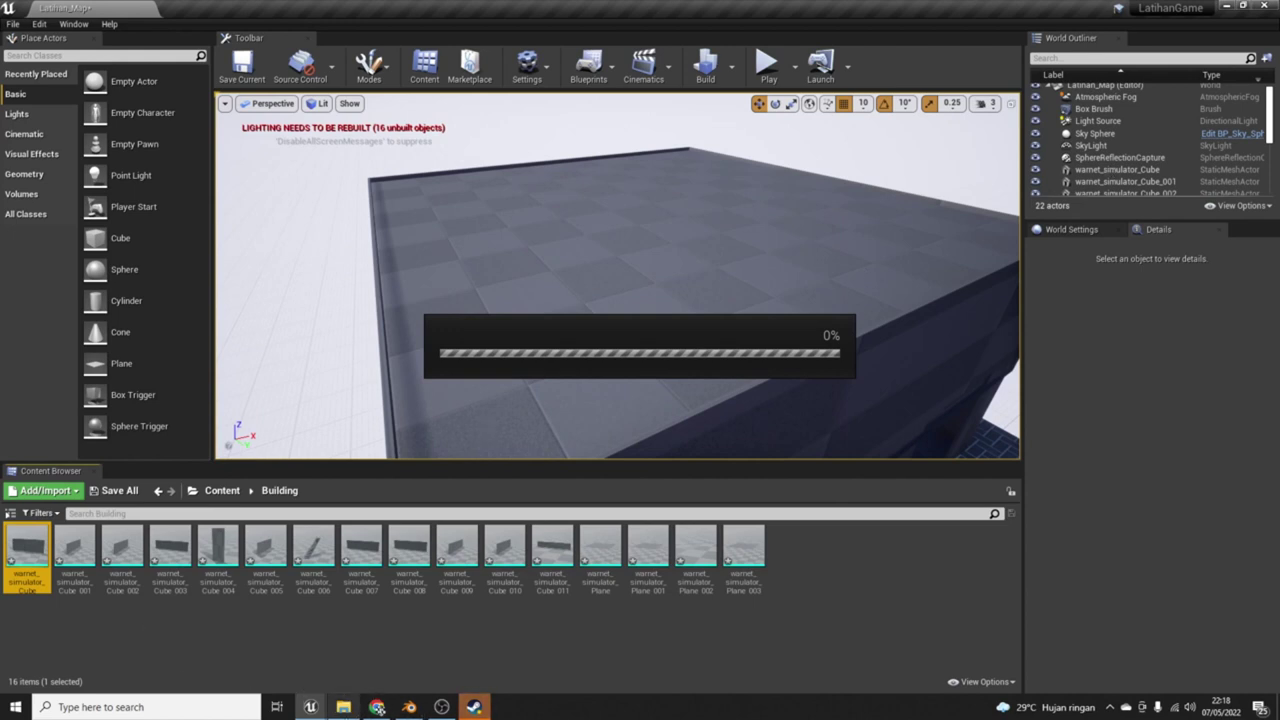
Step: Force delete the remaining 15 warnet_simulator assets
left_click(691, 545)
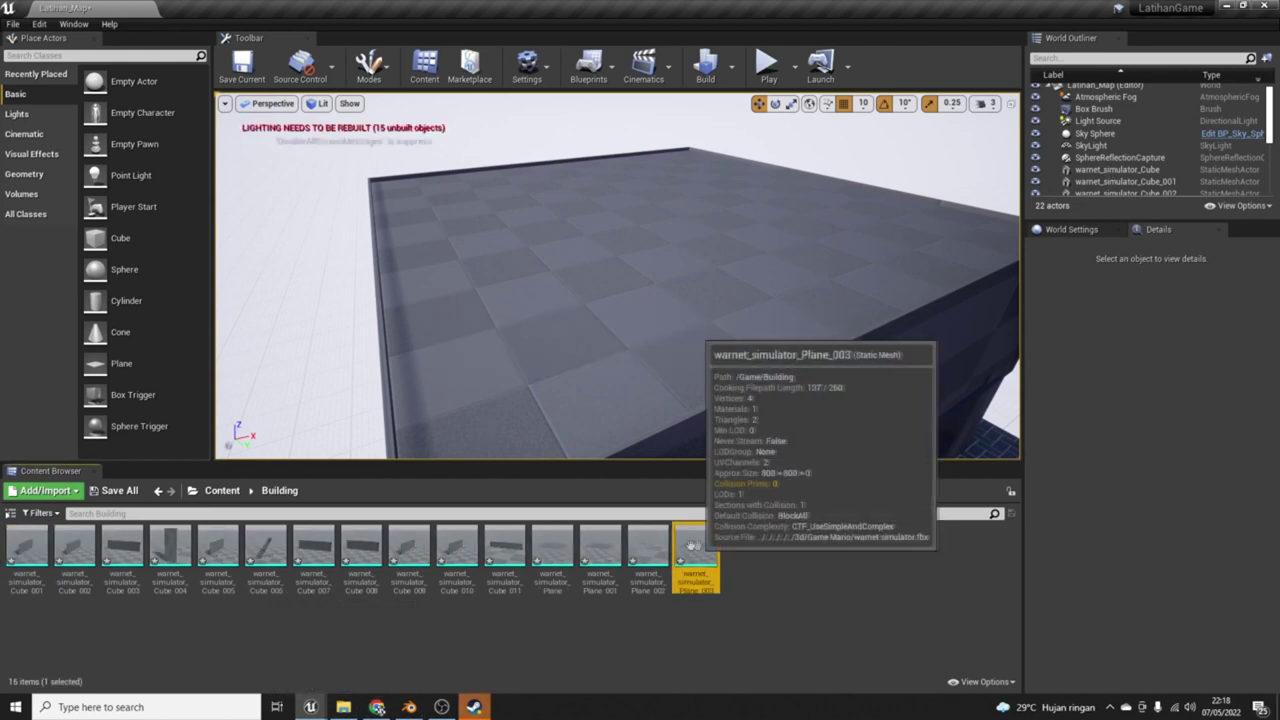
left_click(40, 555, "shift")
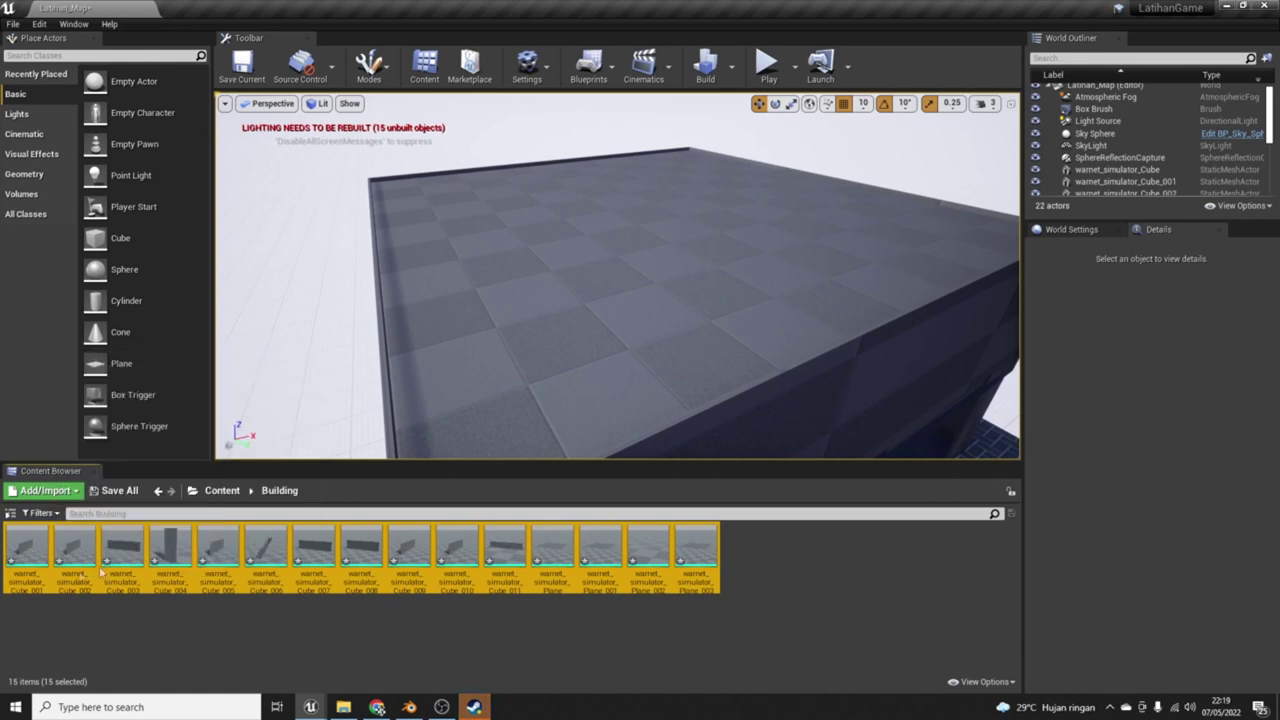
key("Delete")
left_click(547, 568)
left_click(343, 707)
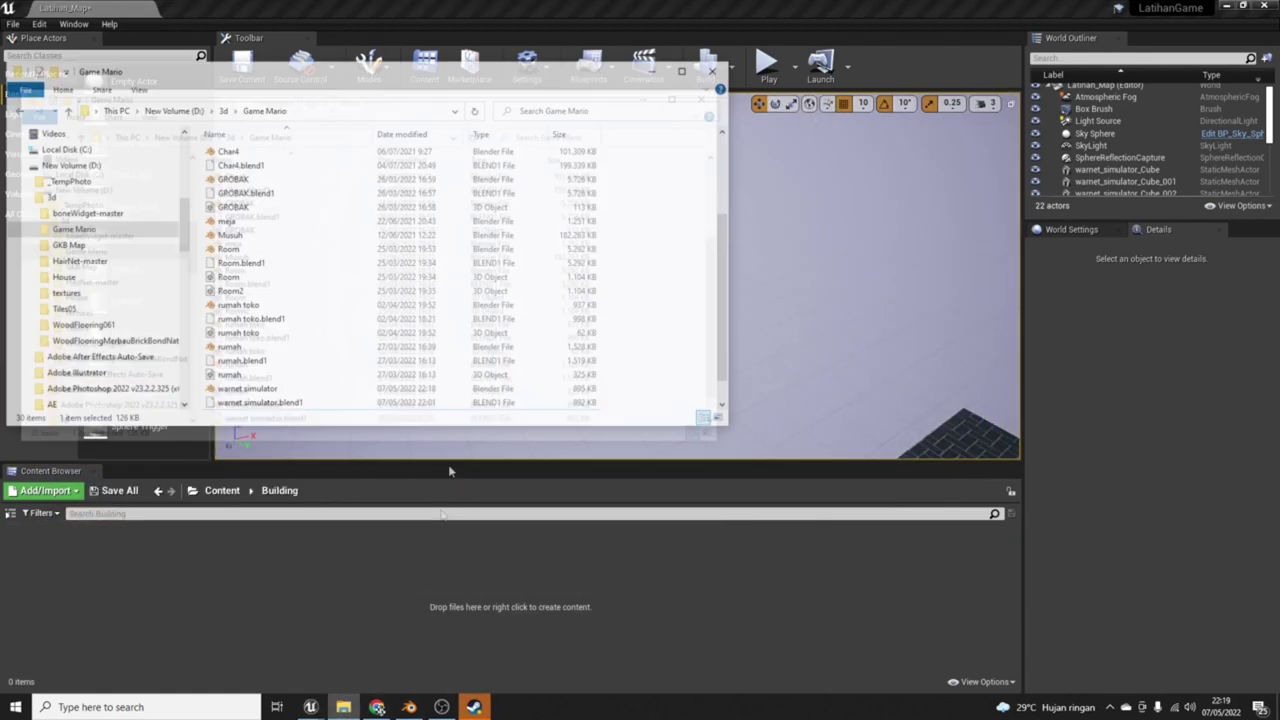
Step: Locate warnet simulator2 in the Game Mario folder, then frame the tiled floor in Unreal
scroll(267, 410, "down", 1)
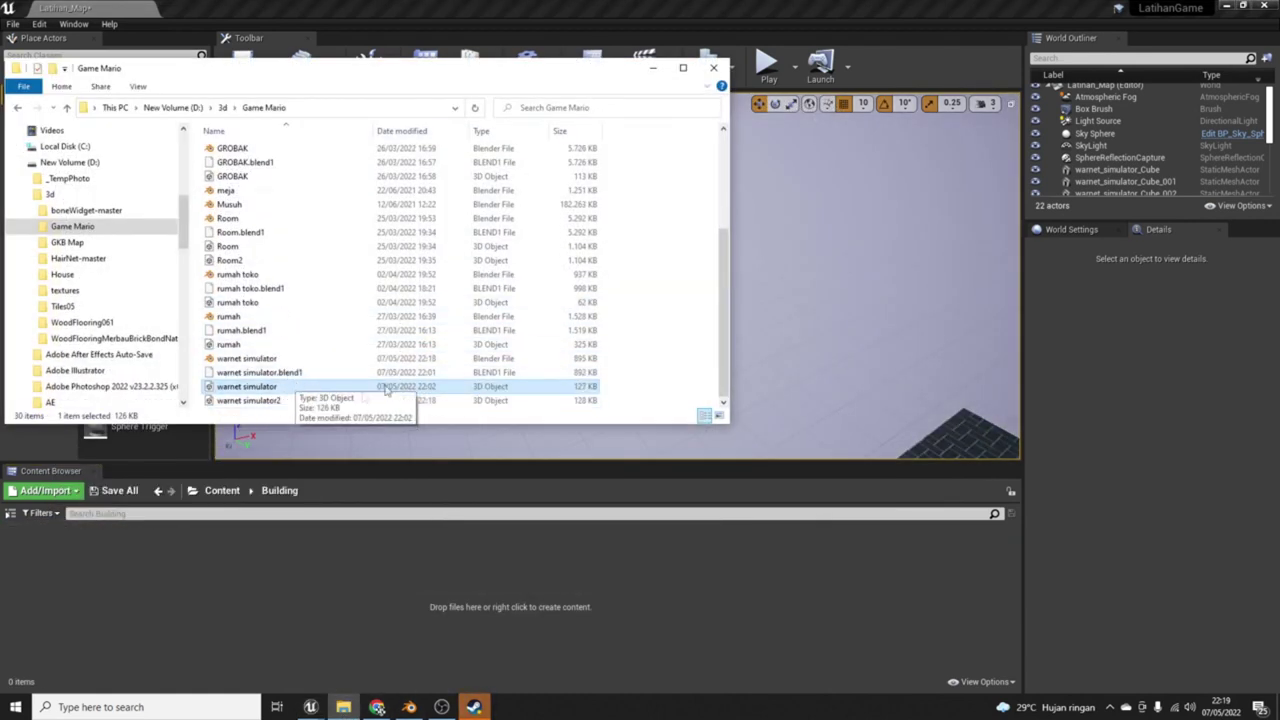
left_click(270, 401)
left_click(745, 315)
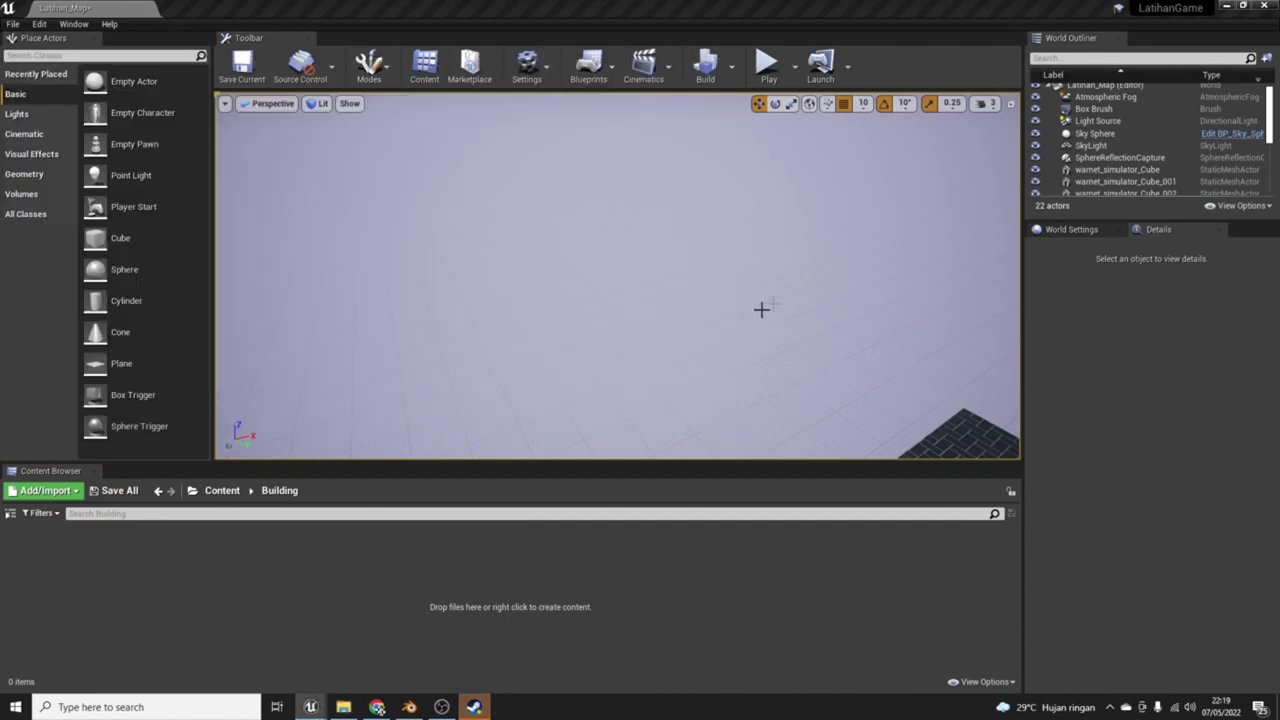
right_click(614, 340)
left_click(589, 343)
scroll(624, 324, "up", 2)
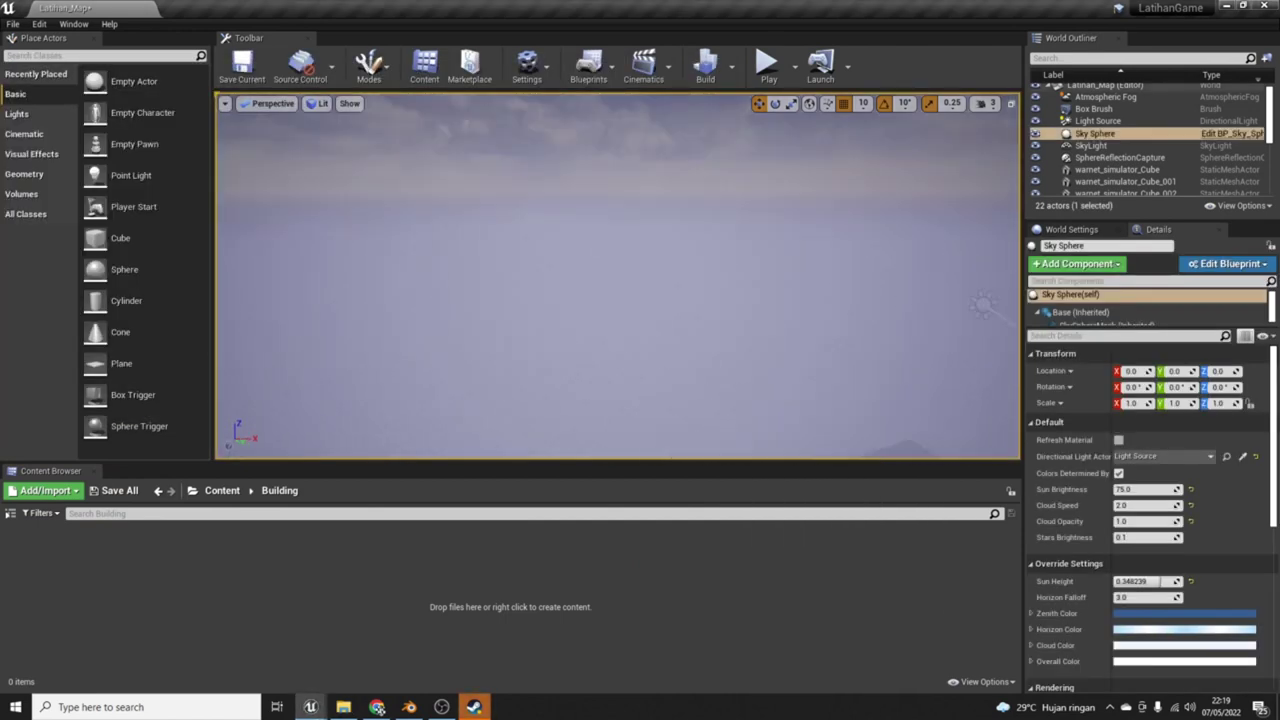
right_click_drag(624, 324, 624, 324)
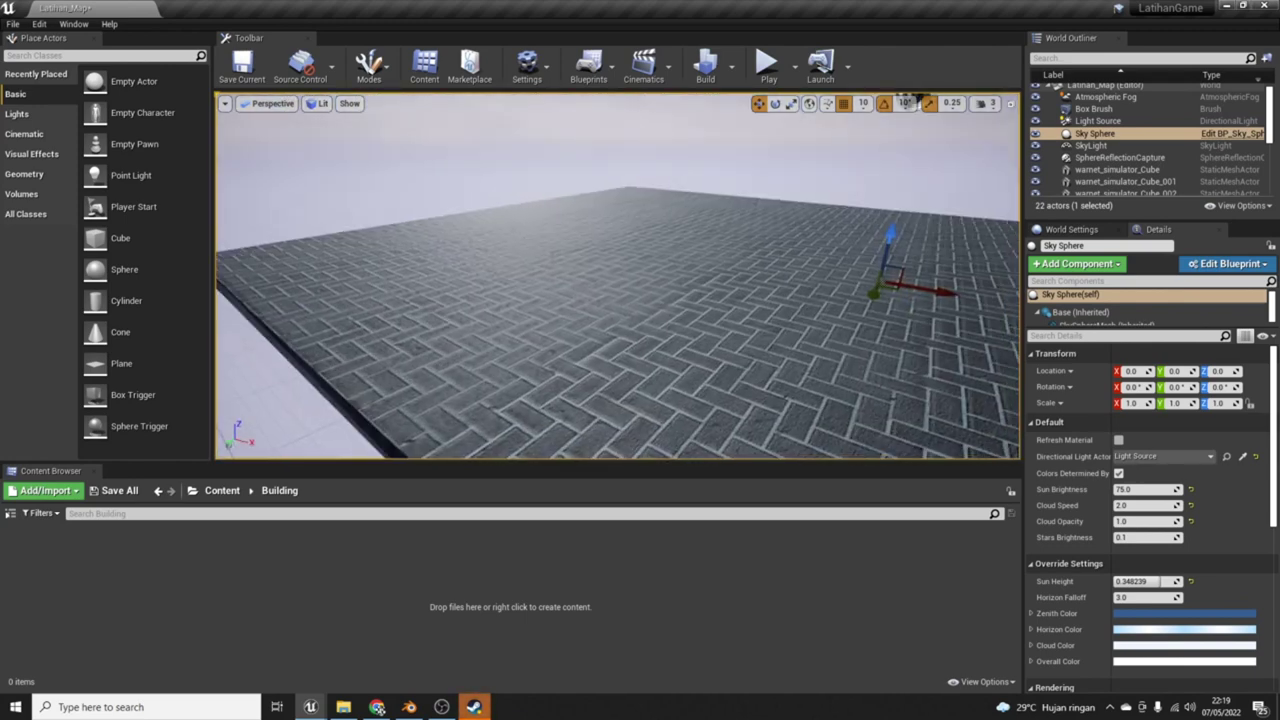
right_click_drag(1008, 366, 1008, 366)
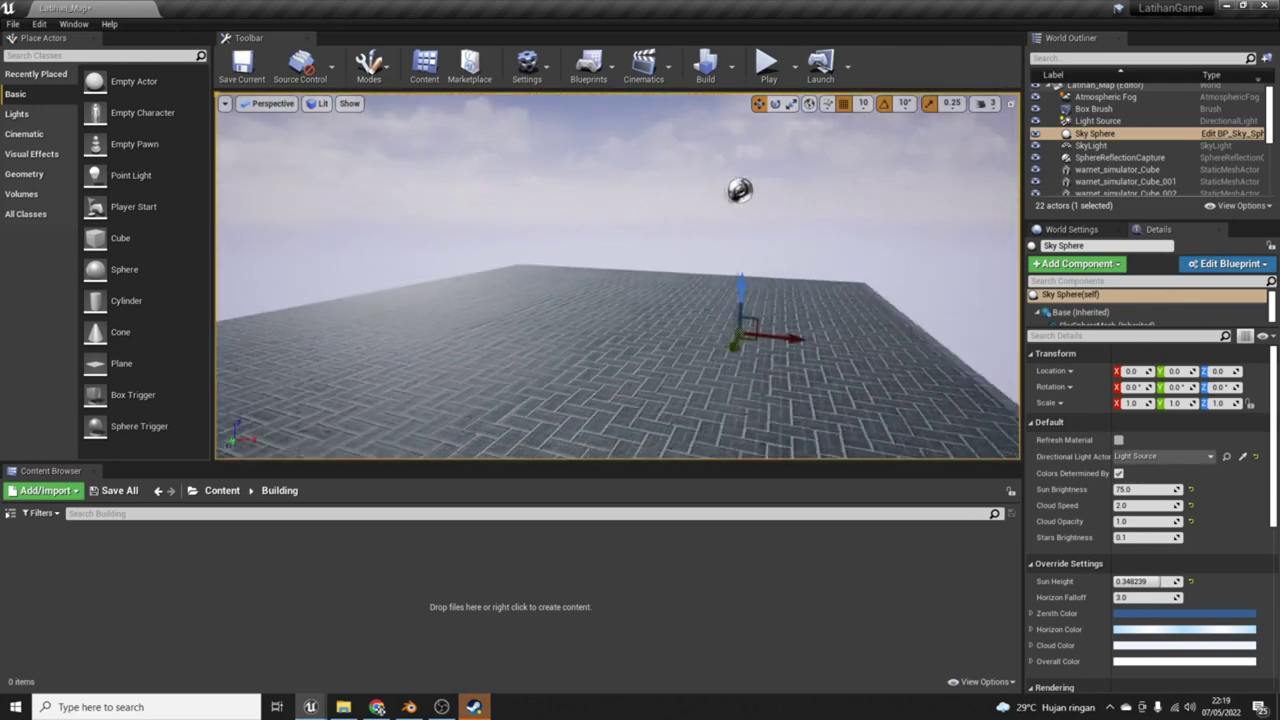
Step: Play-test the level, stop it, and look over the bare brick slab
left_click(772, 66)
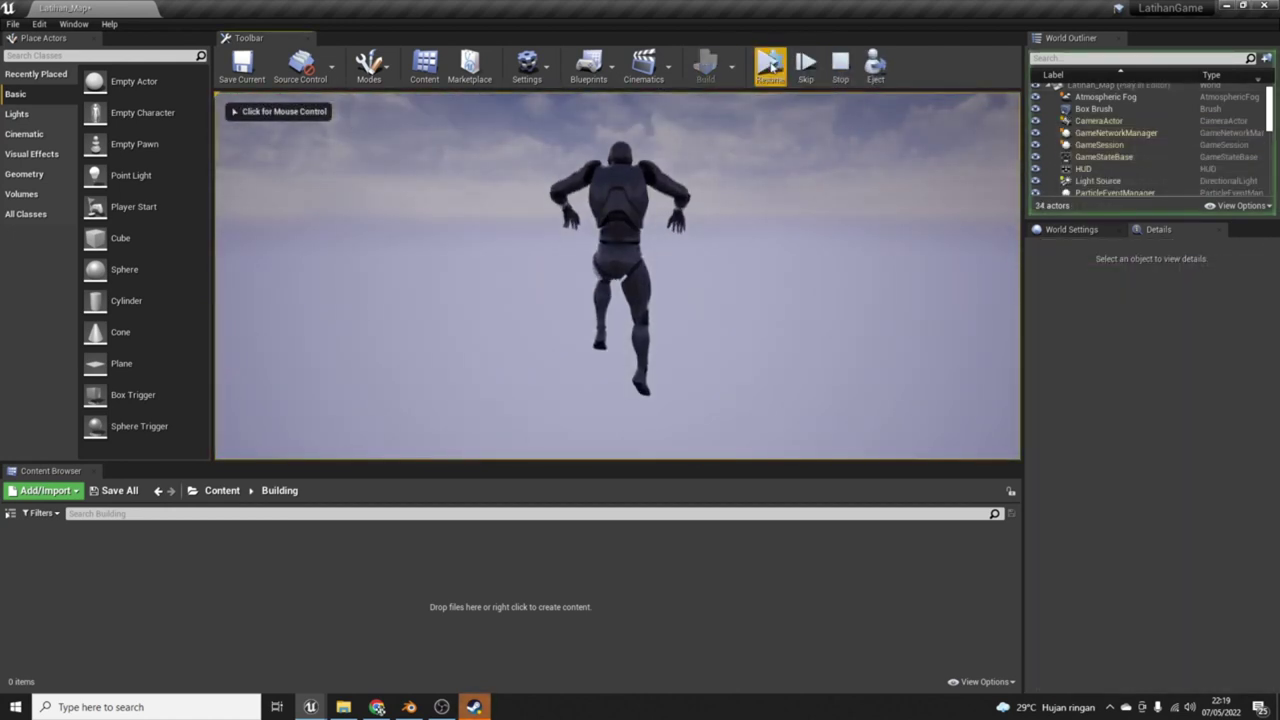
left_click(840, 66)
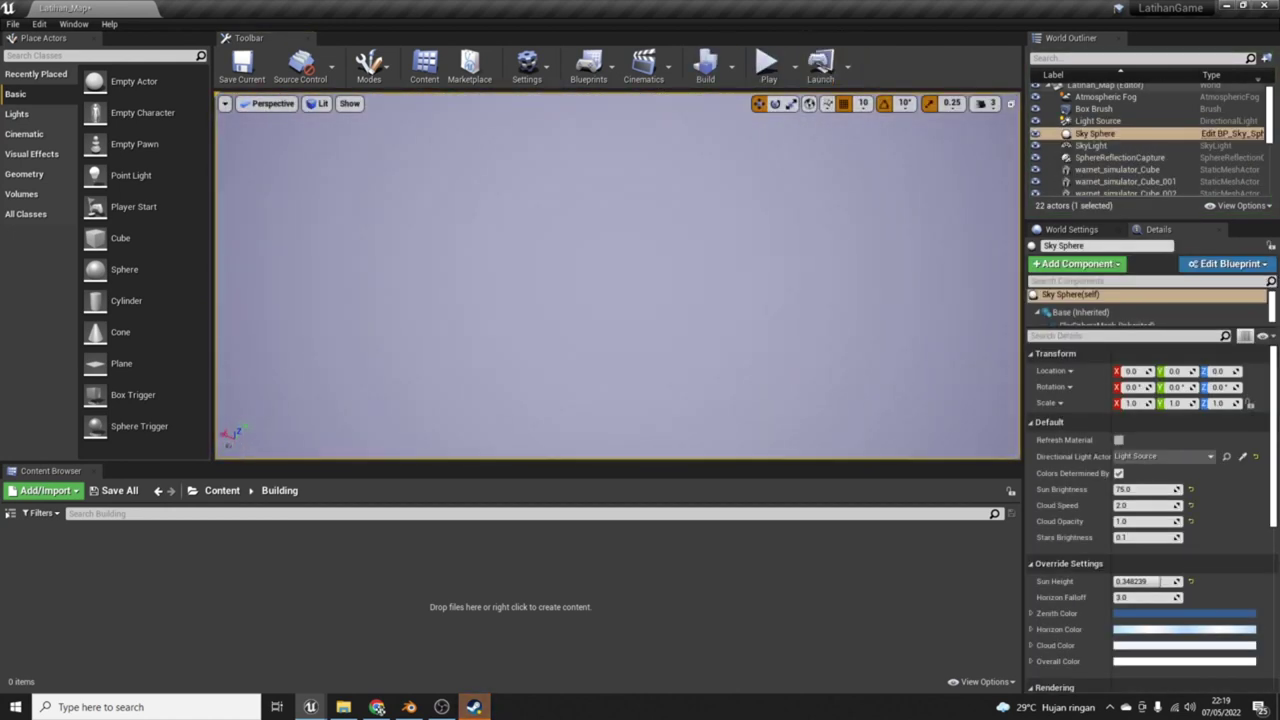
right_click_drag(760, 234, 760, 234)
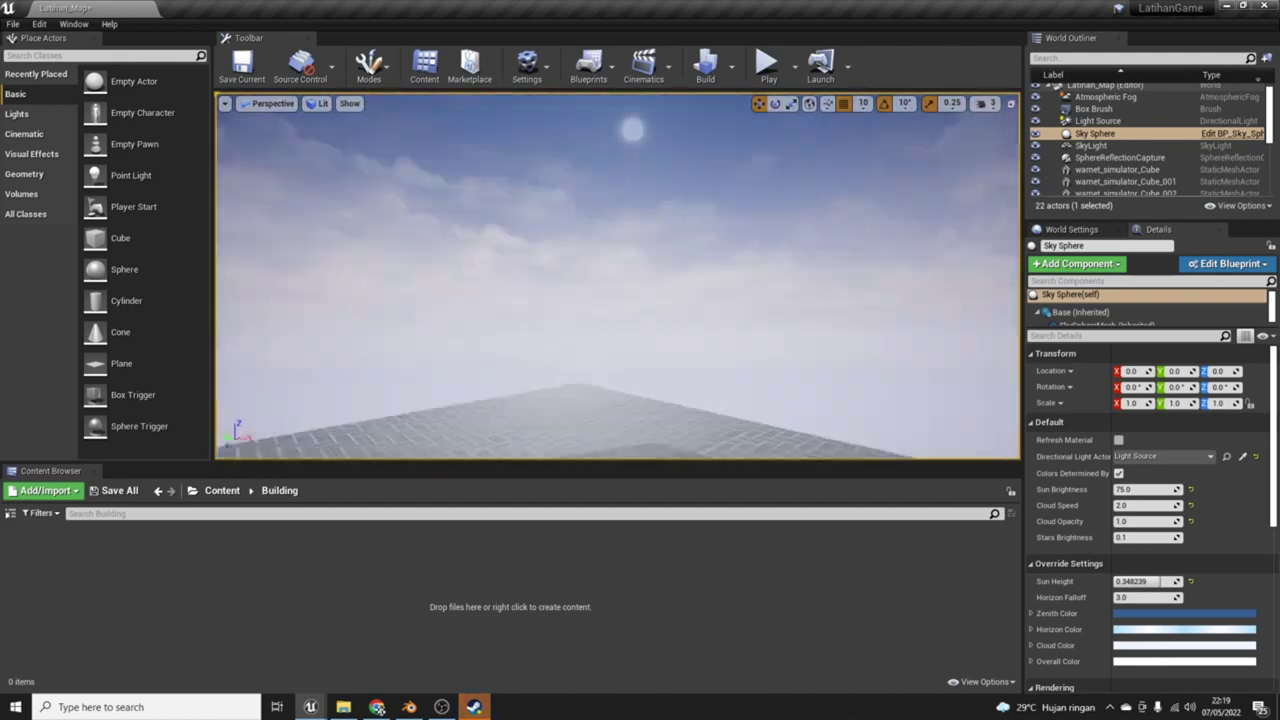
scroll(1218, 155, "down", 3)
scroll(1181, 190, "down", 3)
scroll(1174, 176, "down", 2)
right_click_drag(620, 280, 580, 274)
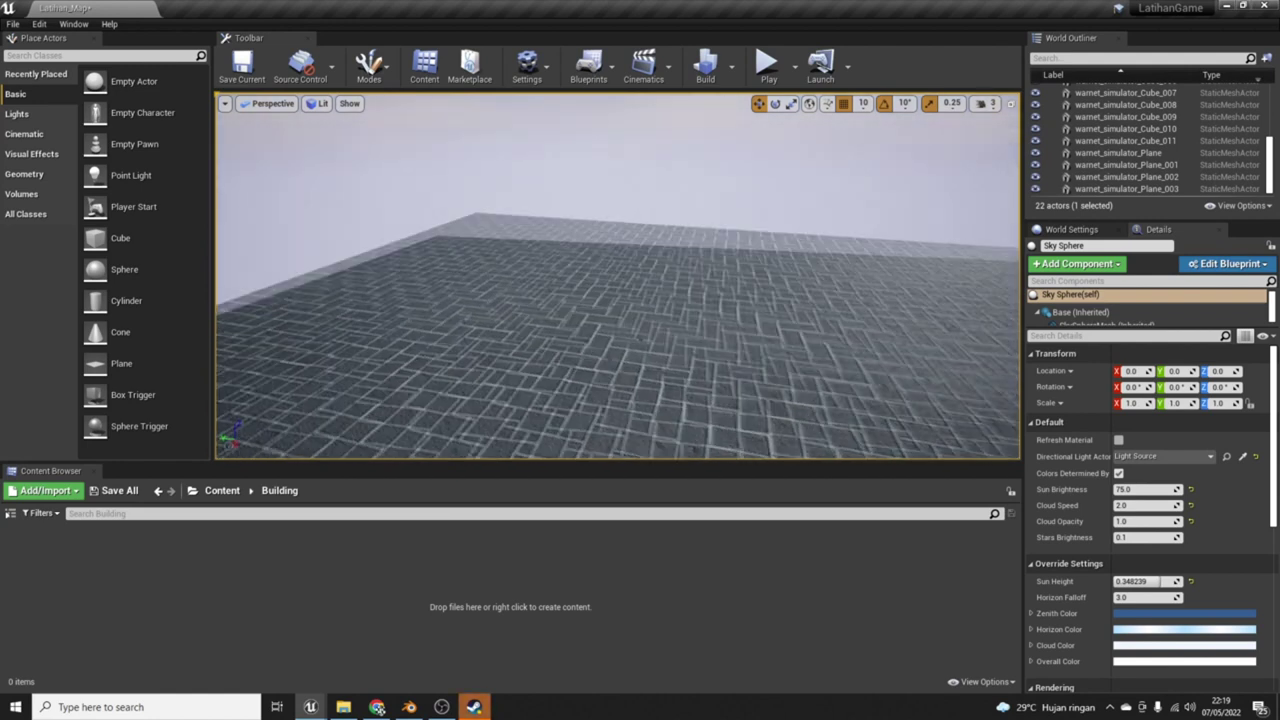
Step: Import warnet simulator2.fbx into Building as static meshes and drag all 16 into the level
left_click(333, 697)
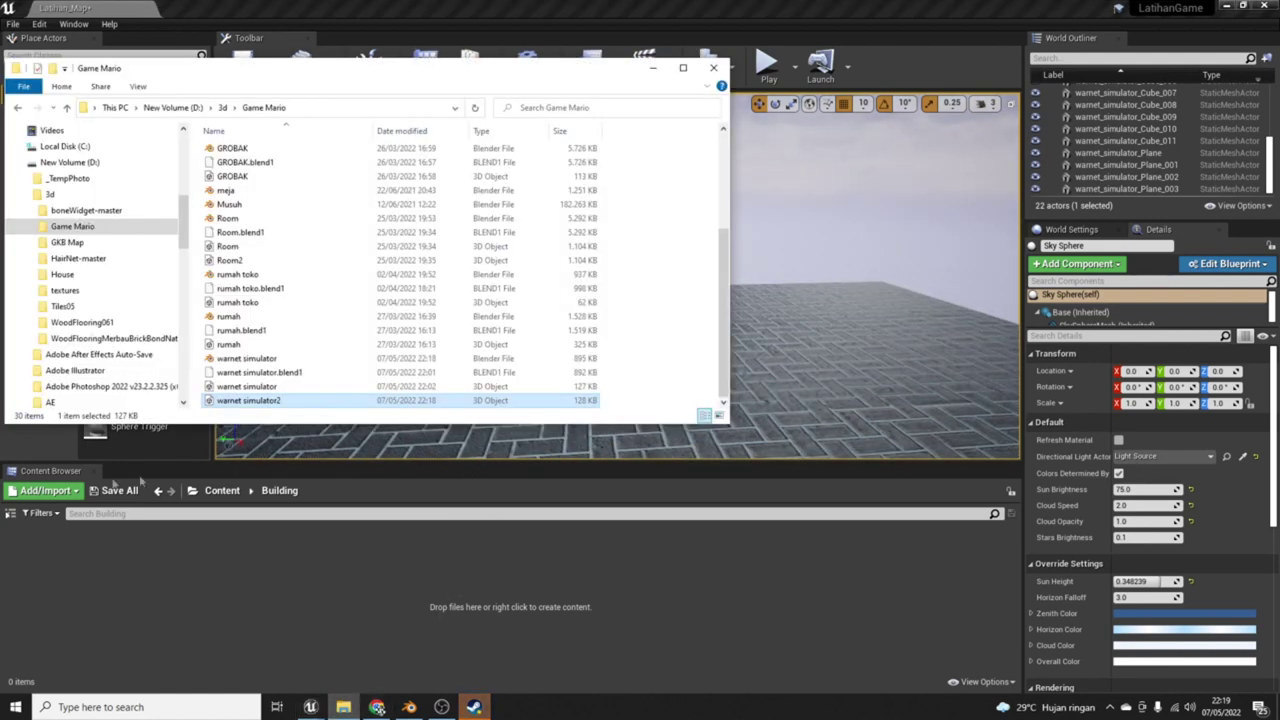
left_click_drag(391, 520, 430, 597)
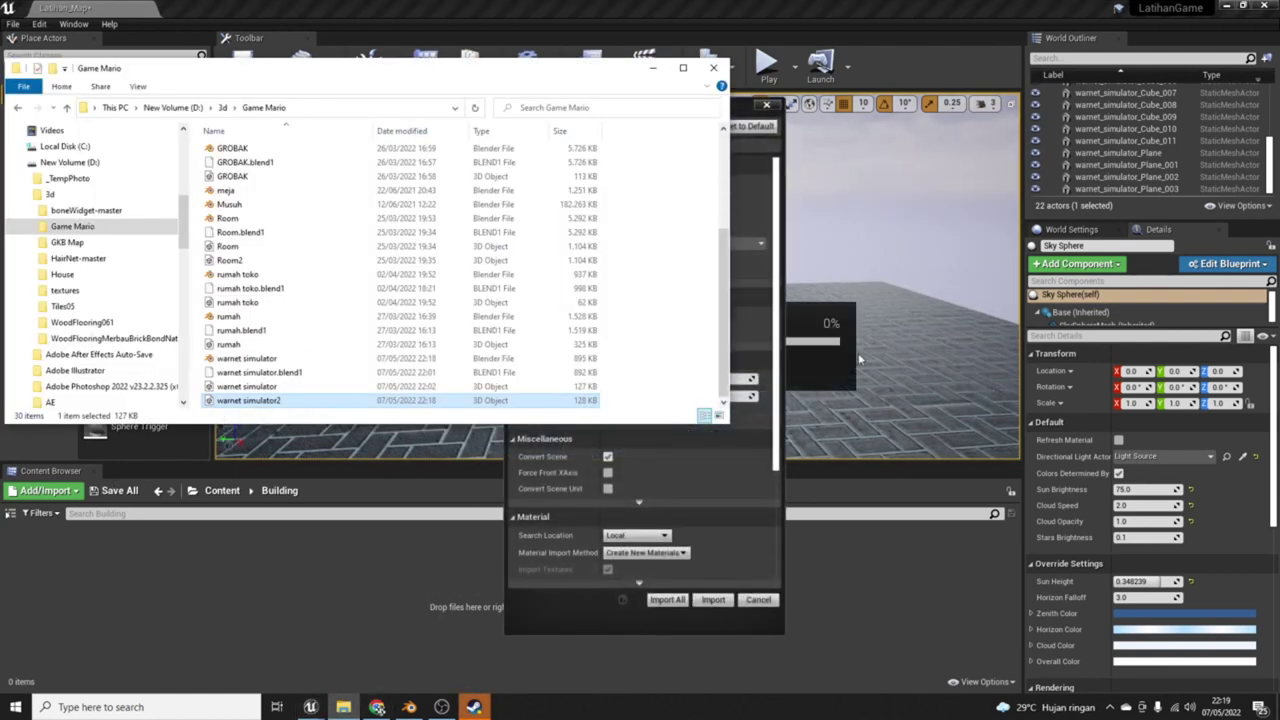
left_click(783, 170)
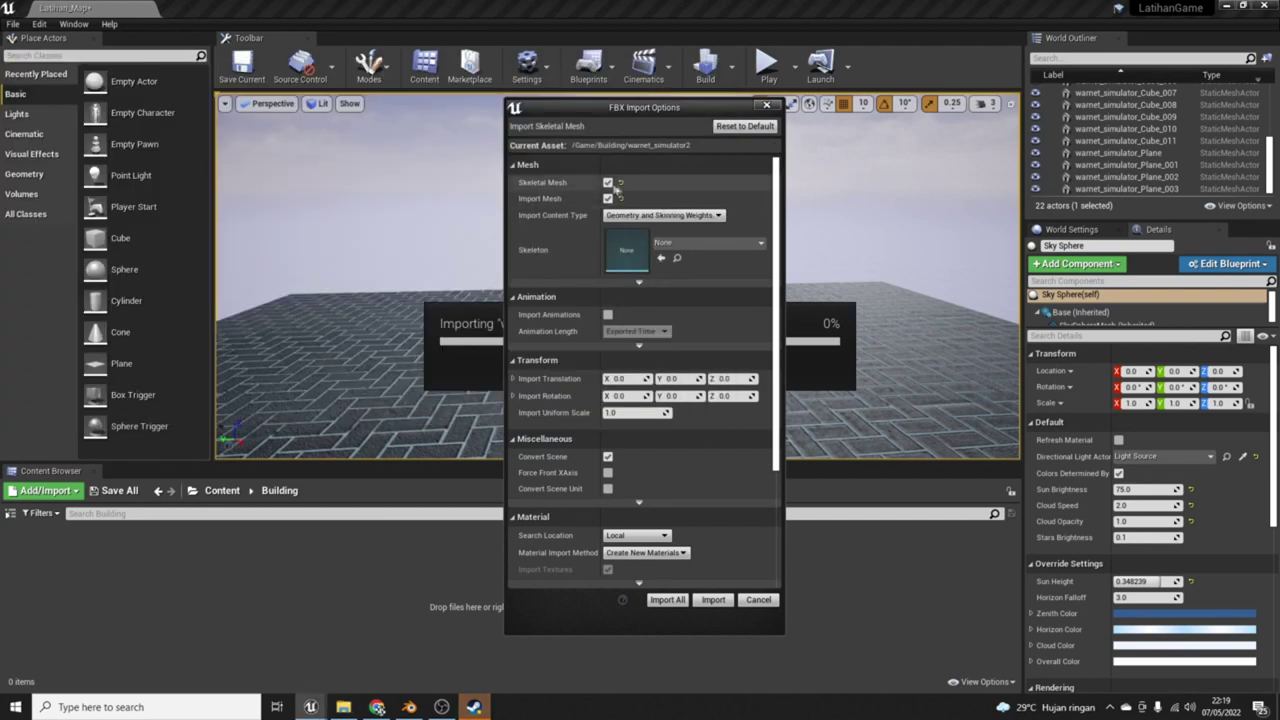
left_click(608, 183)
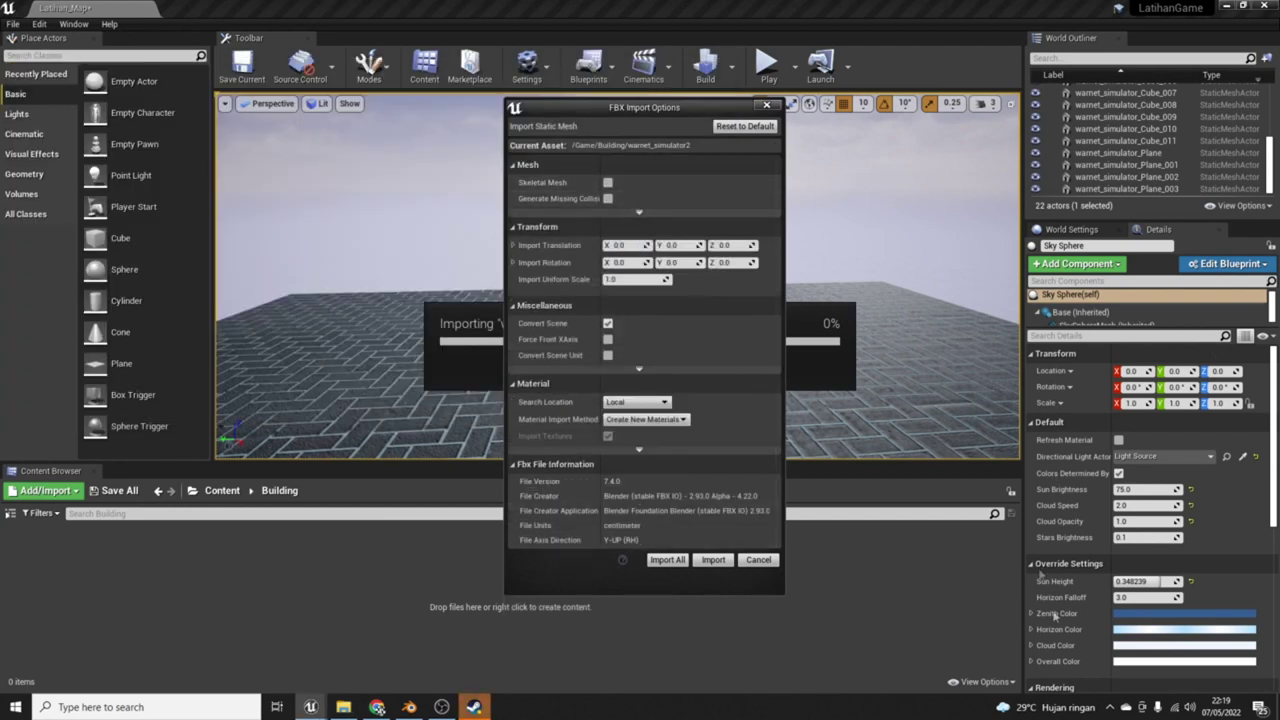
left_click(669, 561)
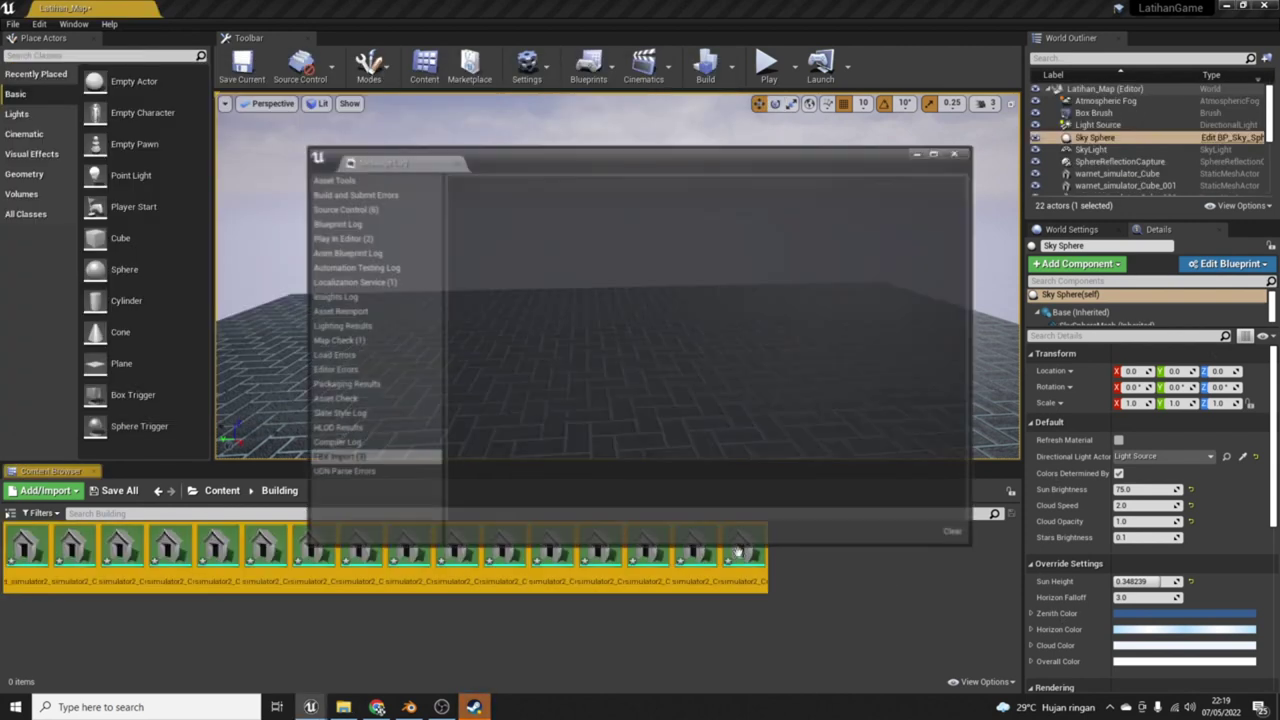
left_click(957, 151)
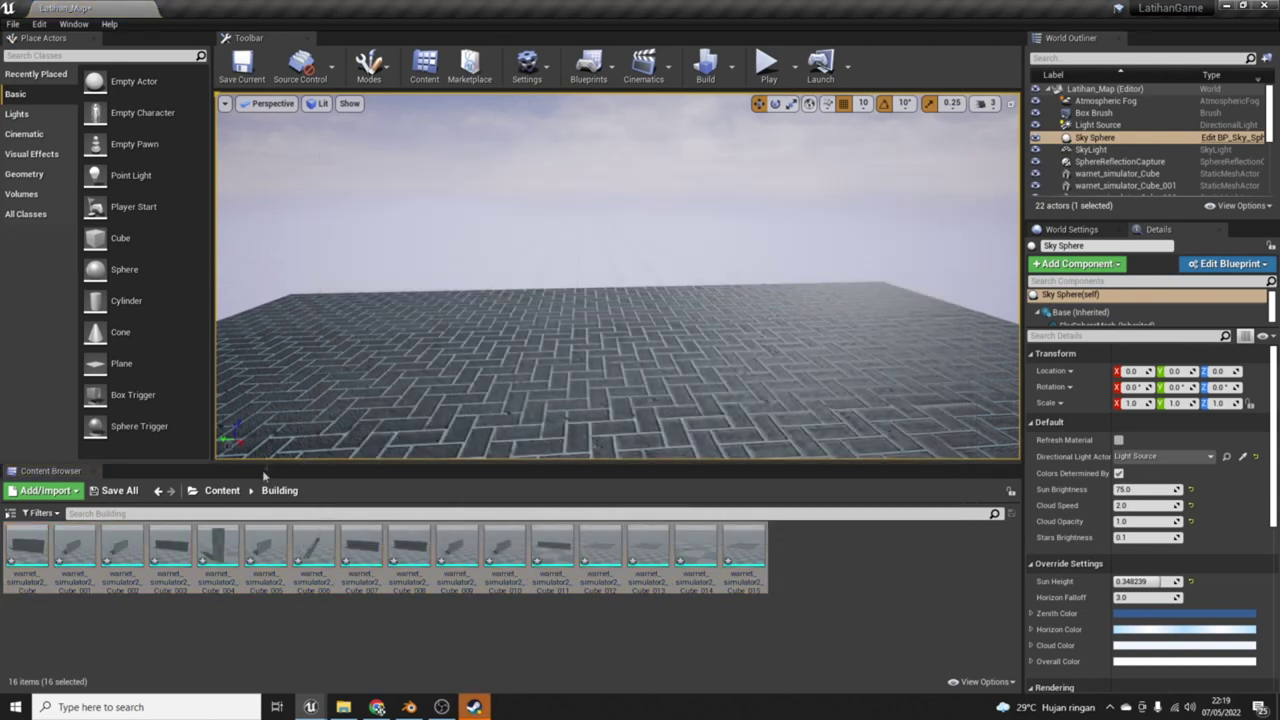
mouse_move(265, 550)
left_mouse_down()
mouse_move(575, 312)
mouse_move(535, 257)
mouse_move(857, 157)
mouse_move(861, 179)
mouse_move(727, 197)
left_mouse_up()
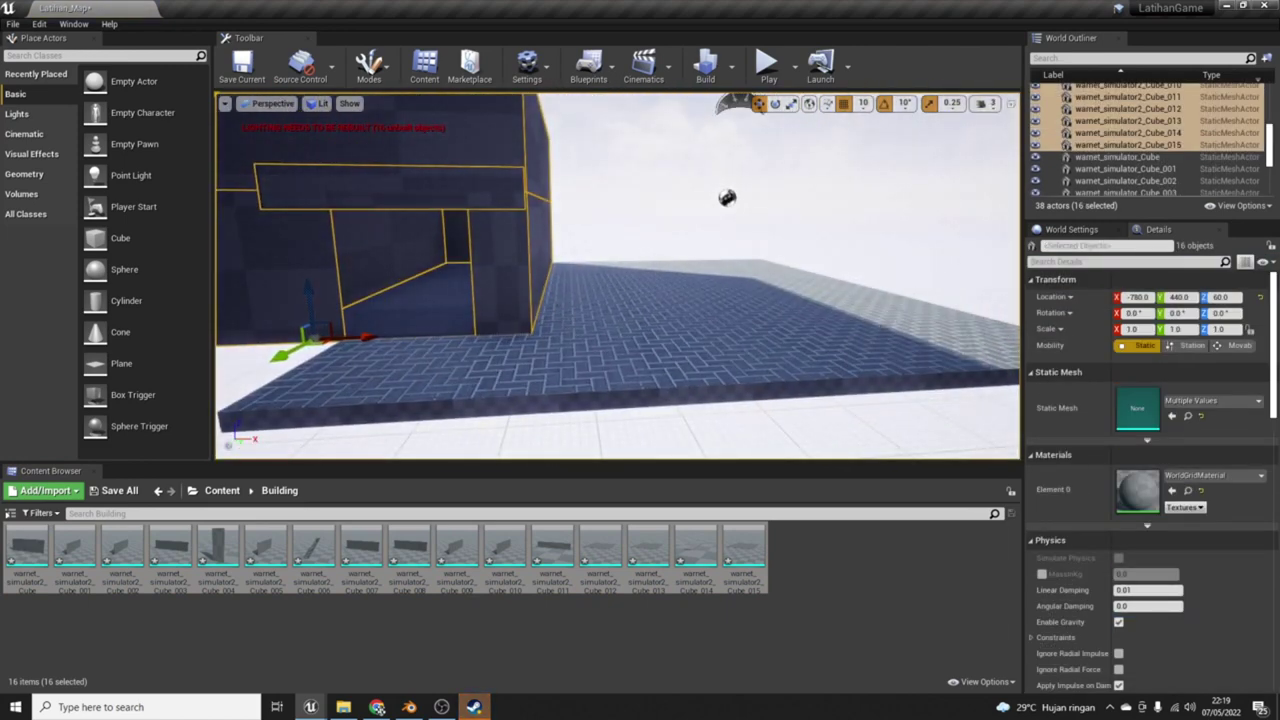
Step: Slide the building along X with the translate gizmo to about -170
mouse_move(723, 195)
left_mouse_down()
mouse_move(924, 176)
mouse_move(715, 265)
left_mouse_up()
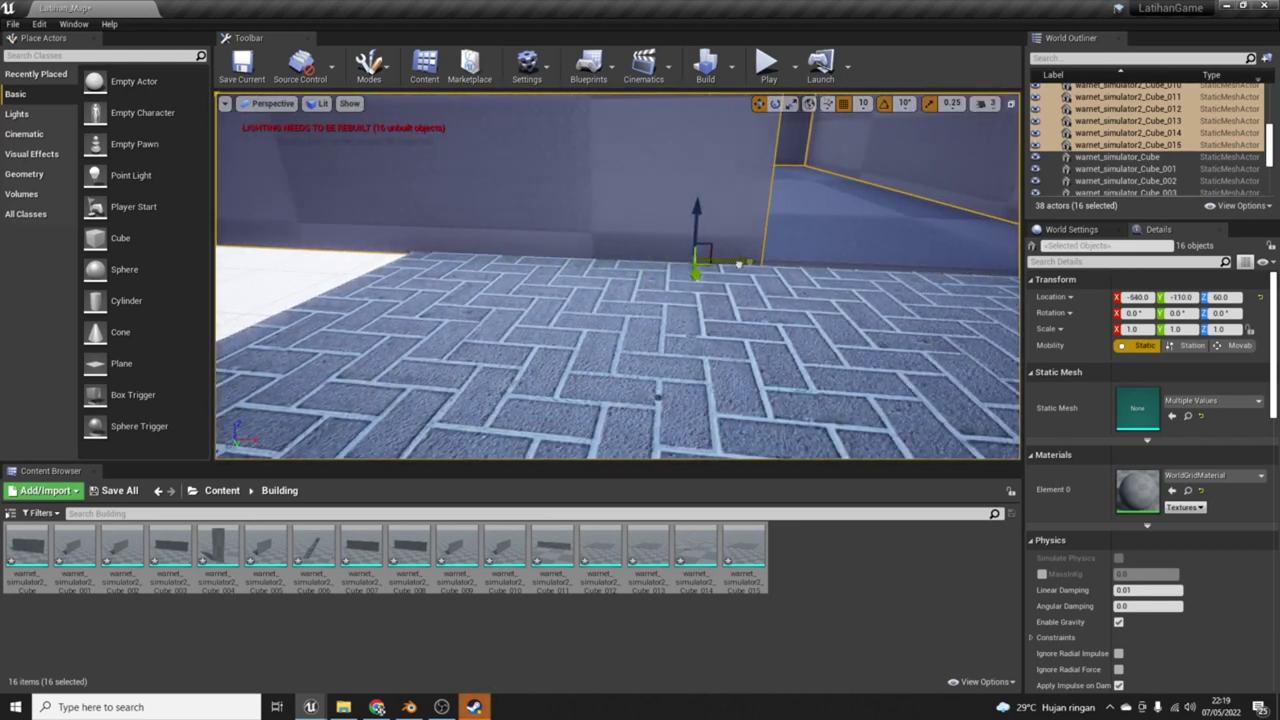
mouse_move(715, 265)
left_mouse_down()
mouse_move(540, 333)
mouse_move(500, 320)
left_mouse_up()
mouse_move(643, 313)
left_mouse_down()
mouse_move(640, 371)
mouse_move(699, 394)
left_mouse_up()
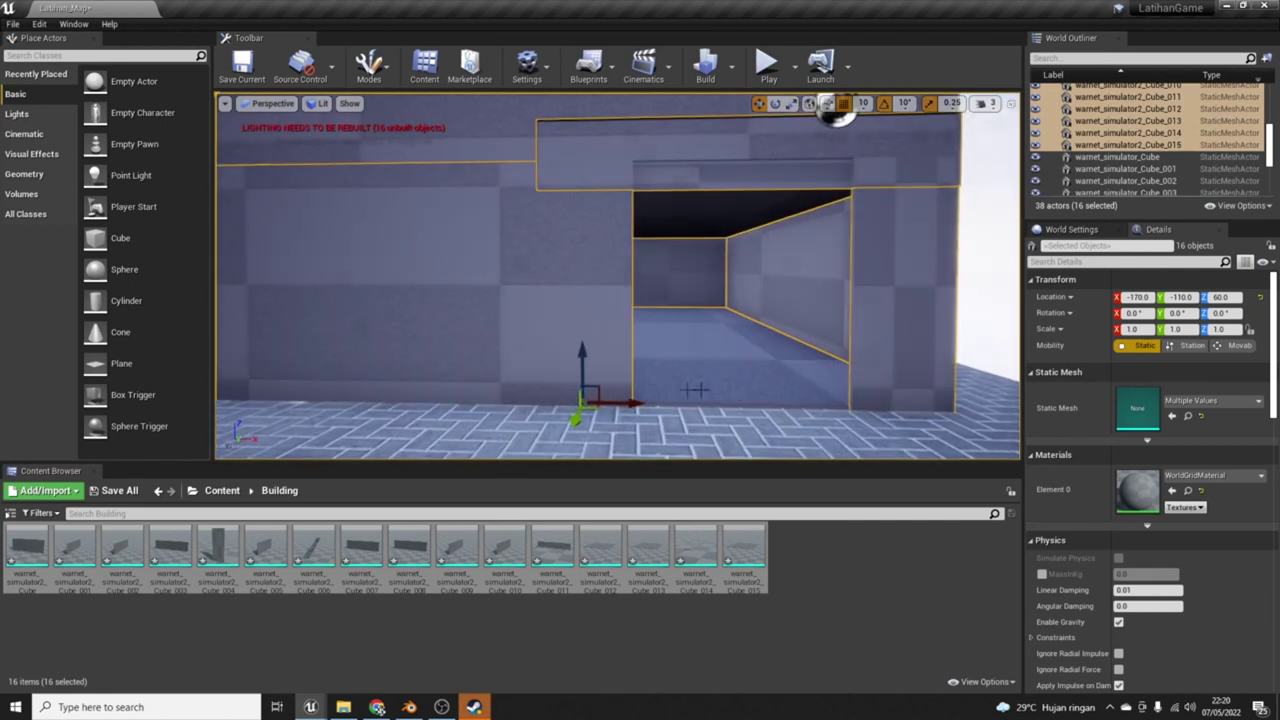
Step: Scale the building to 1.5 on X, Y and Z in Details
scroll(699, 394, "down", 5)
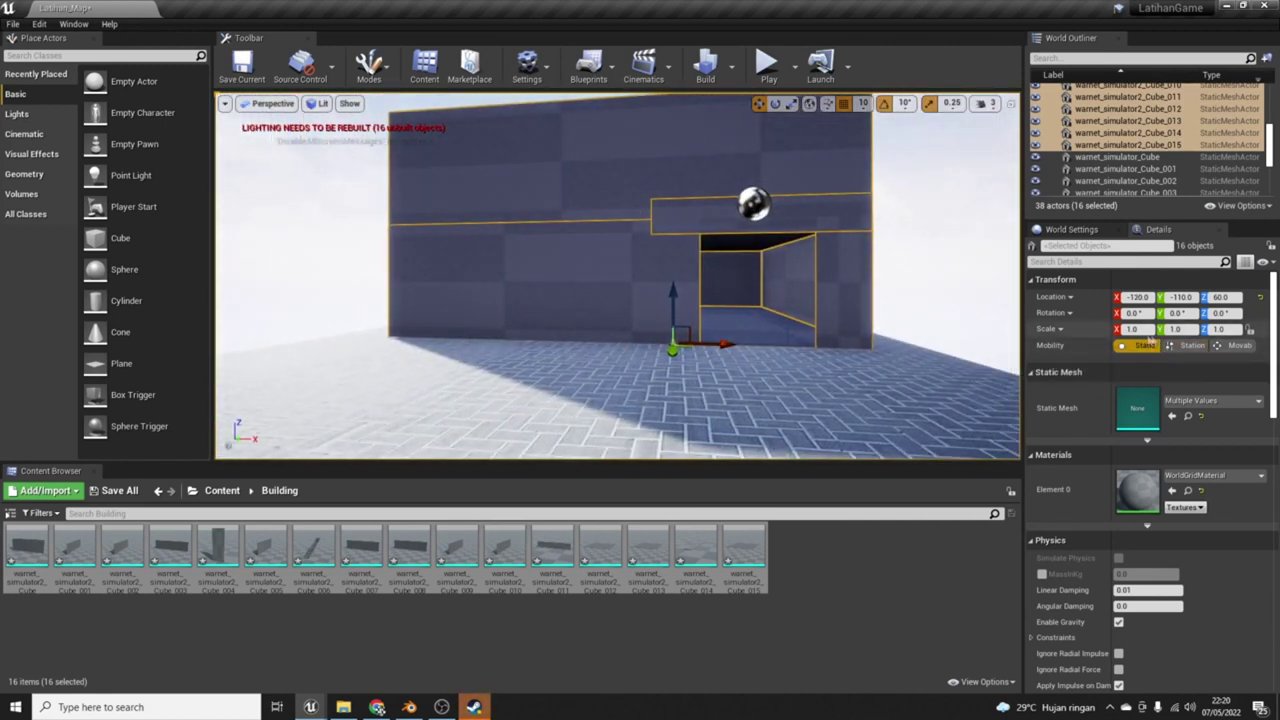
type("2")
key("Return")
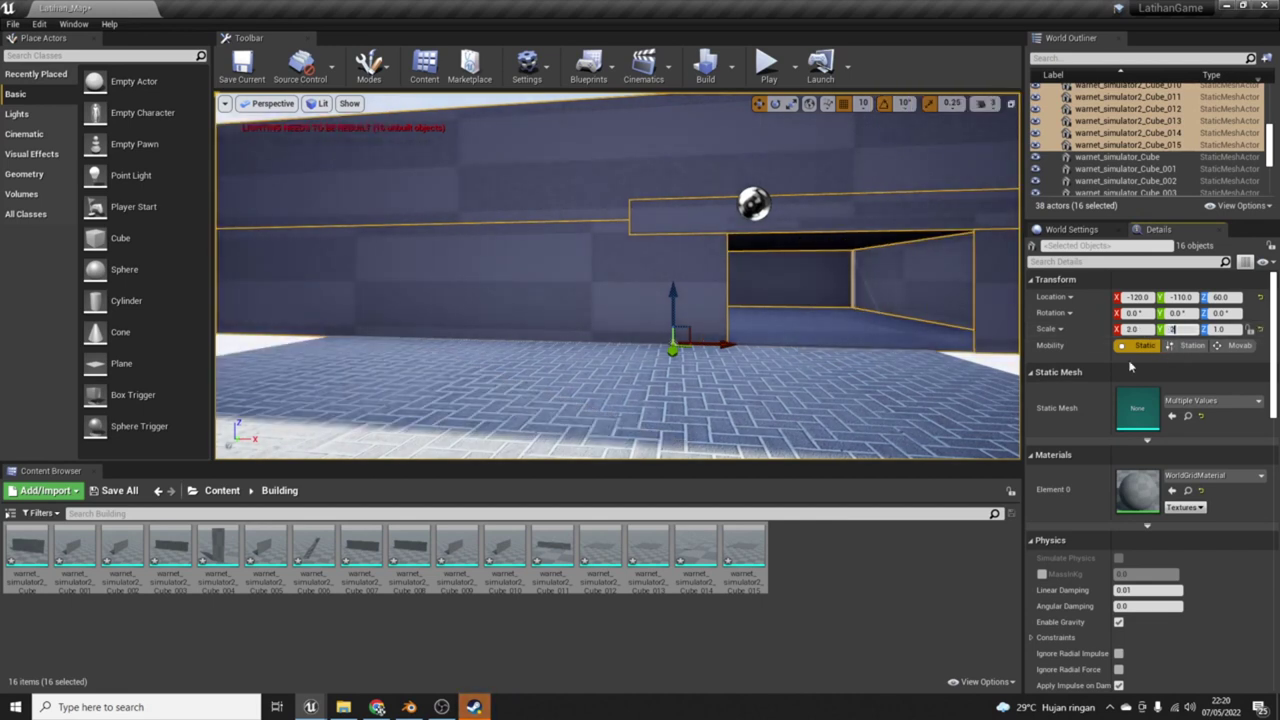
scroll(1131, 367, "down", 1)
key("f")
type("1")
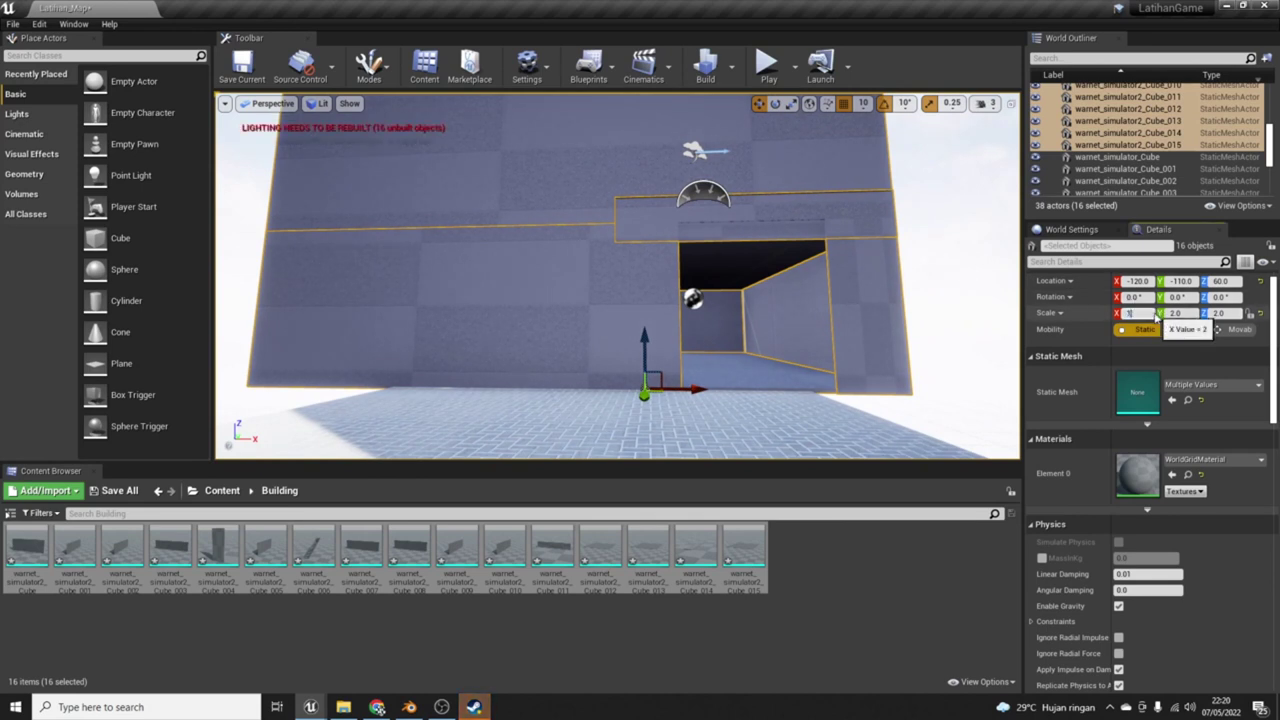
type(".5")
key("Tab")
type("1.5")
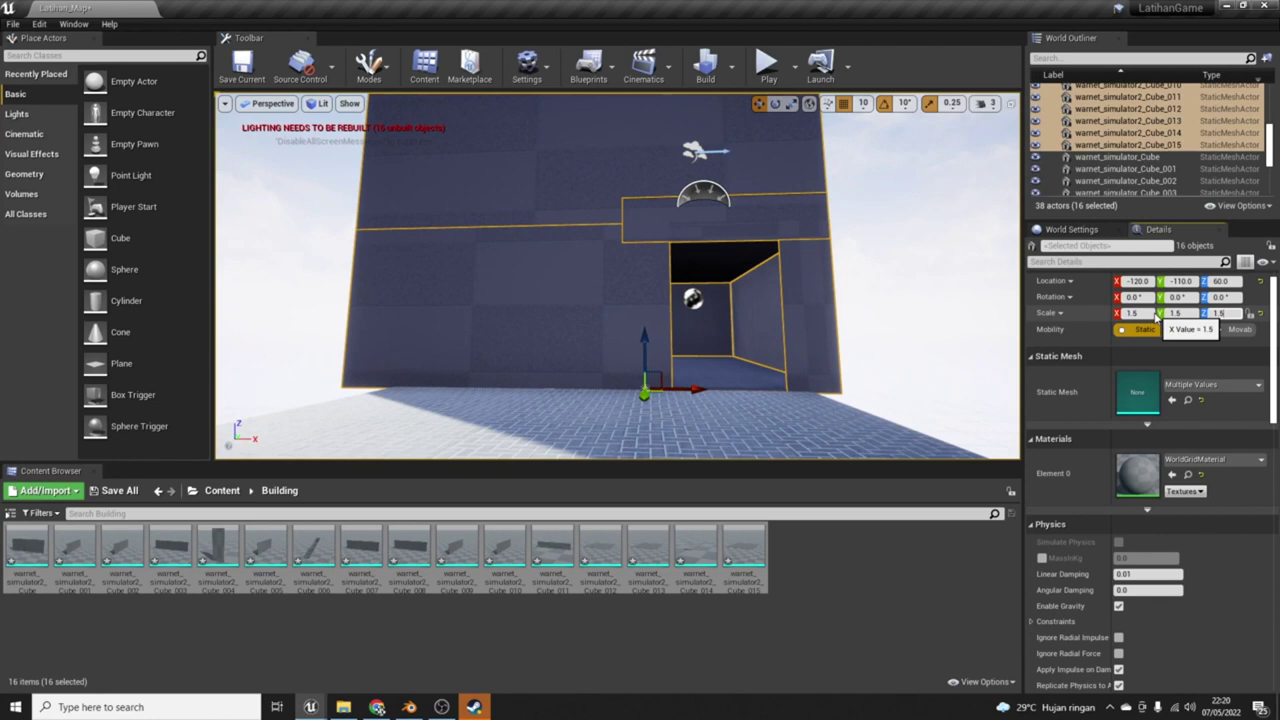
key("Return")
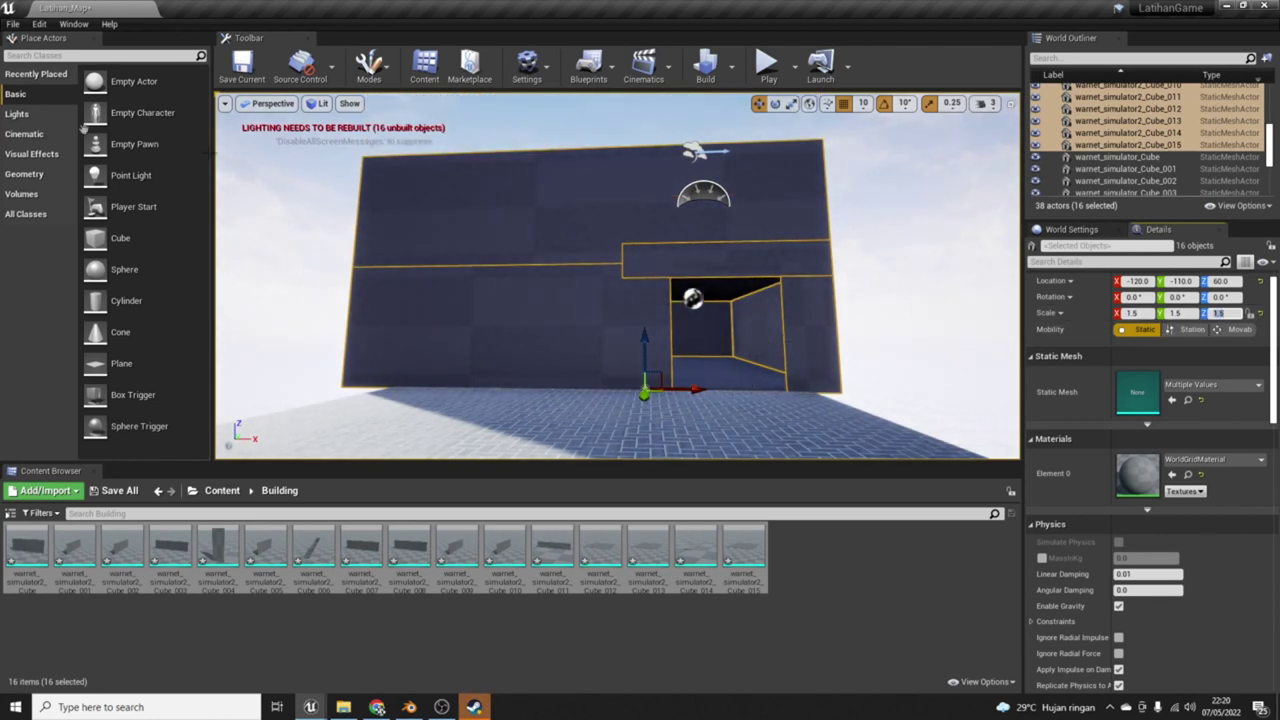
Step: Play the level and run the character through the doorway into the corridor
right_click_drag(676, 188, 676, 188)
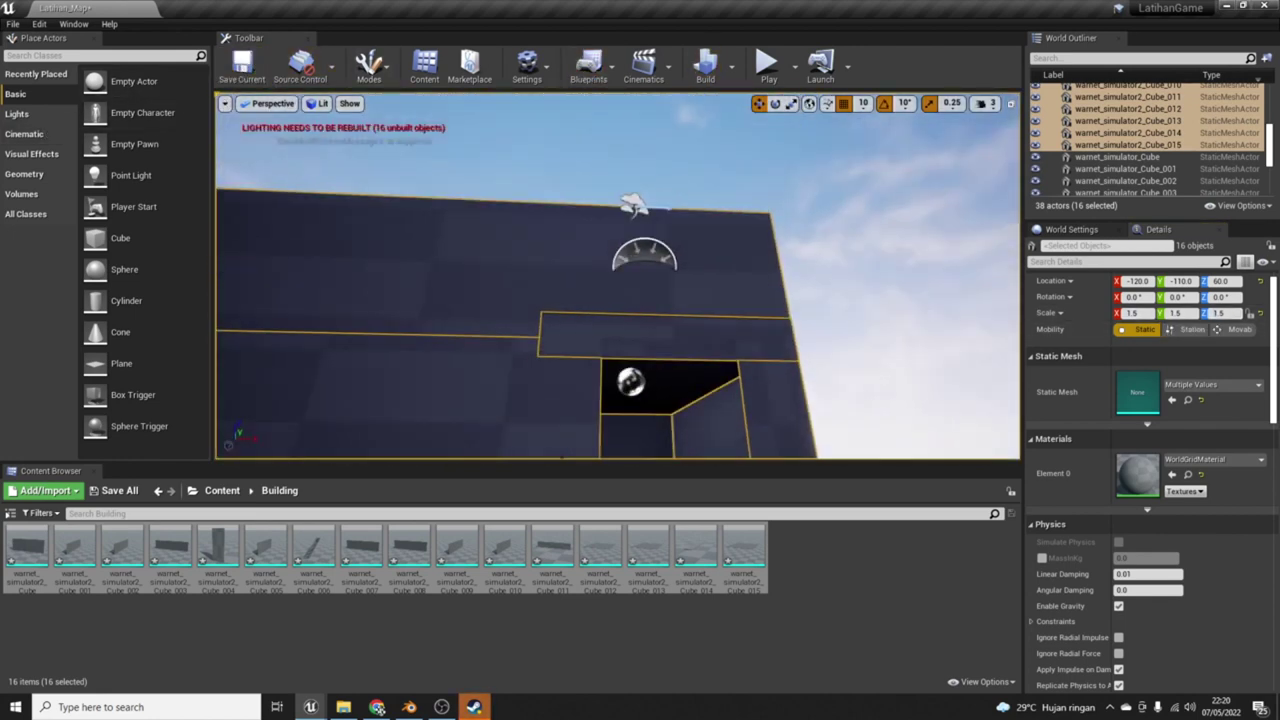
left_click(766, 68)
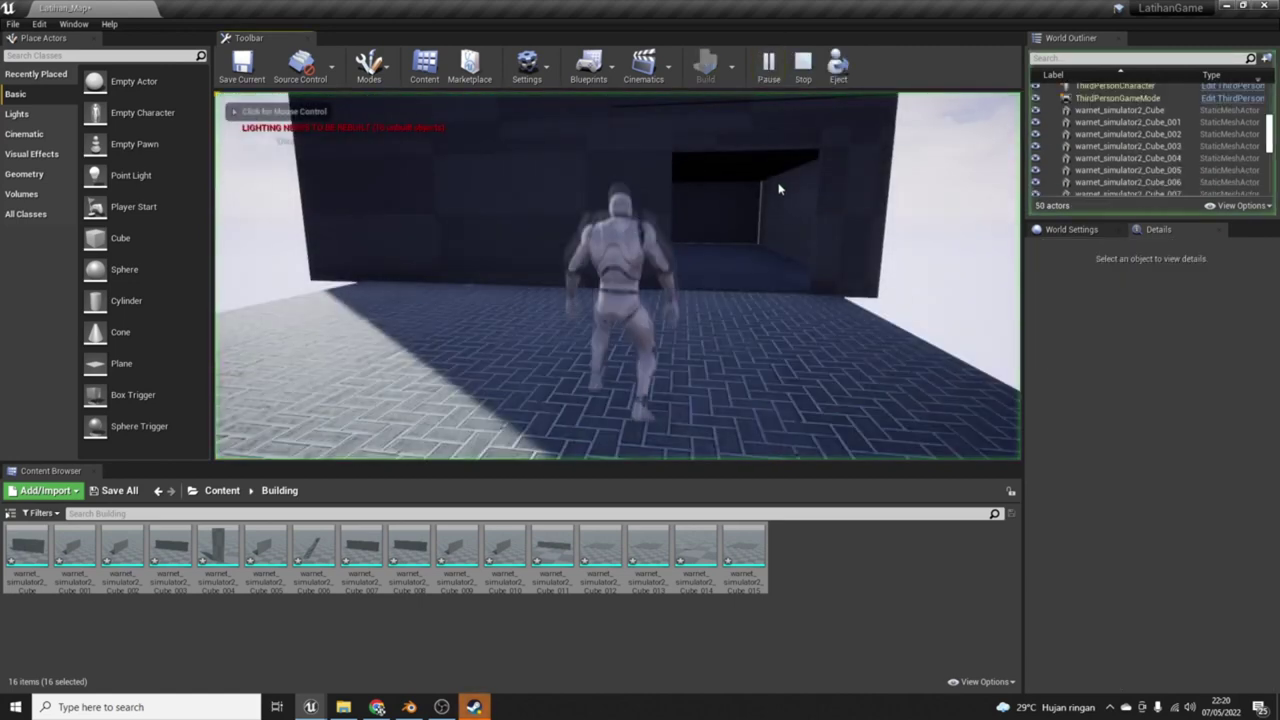
left_click(807, 214)
key("w")
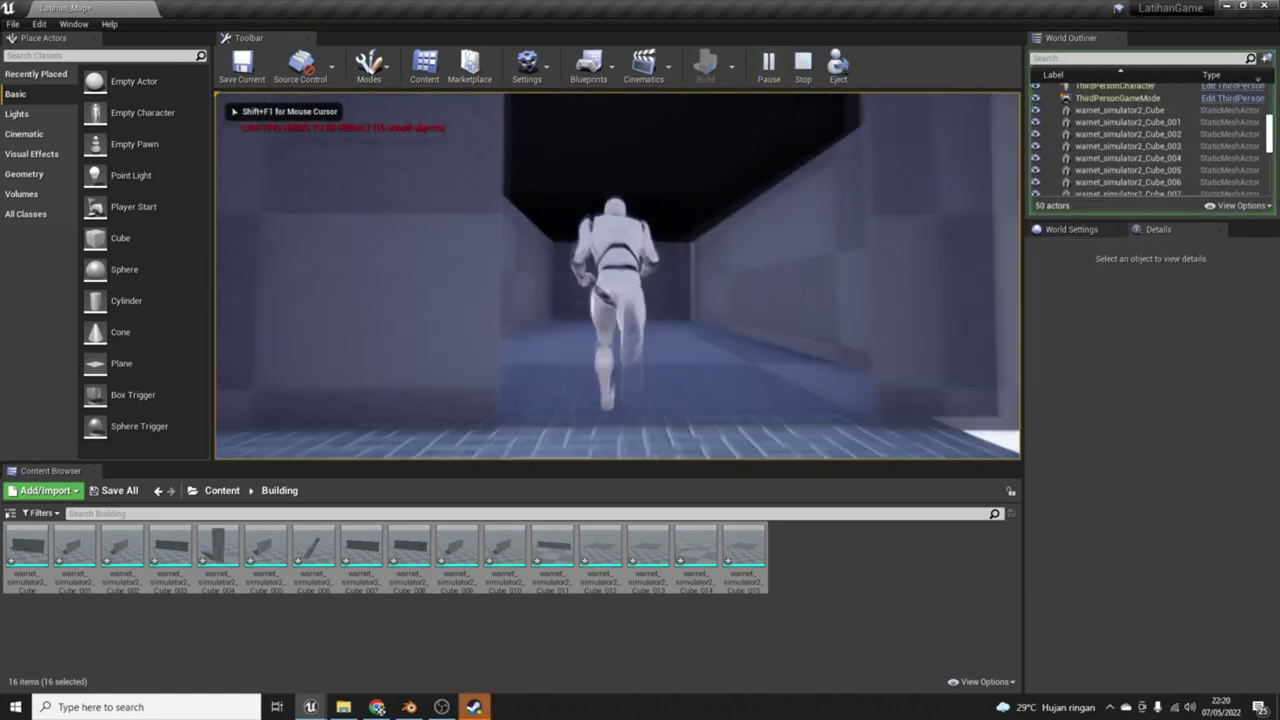
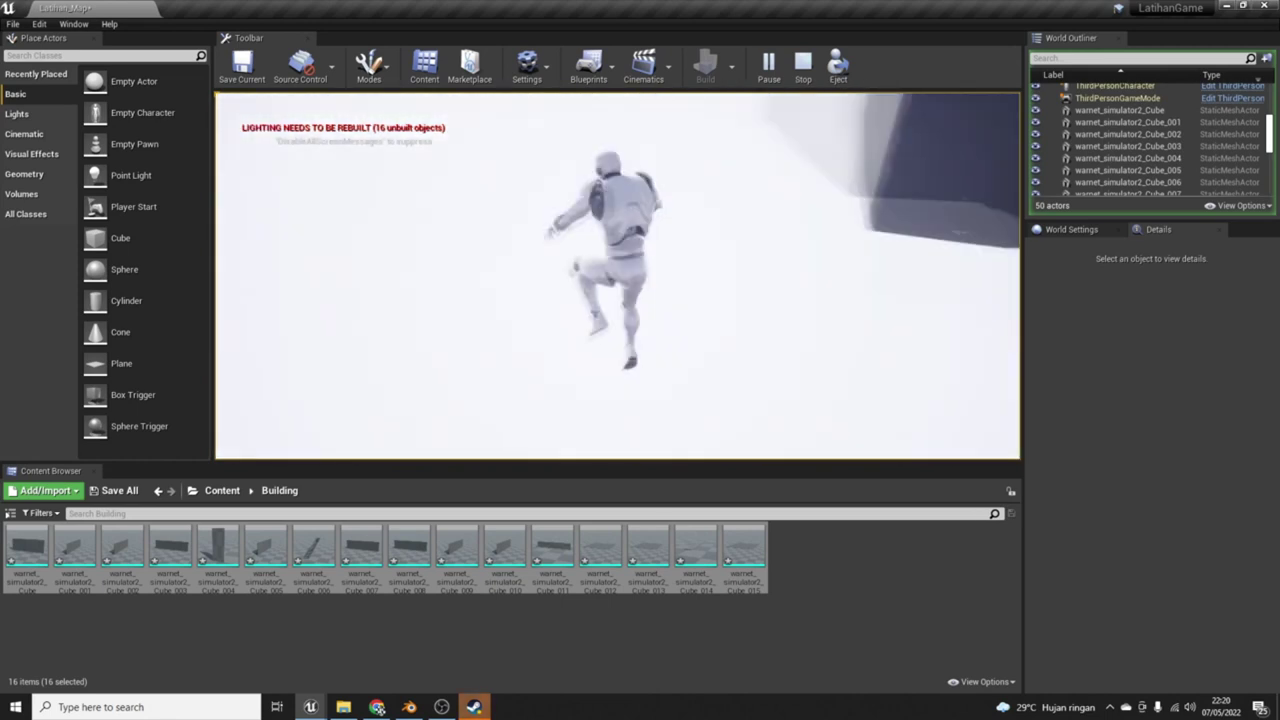
Step: Stop playing, delete the old warnet_simulator Cube through Plane_002 actors, and start a new play test
key("Escape")
key("f")
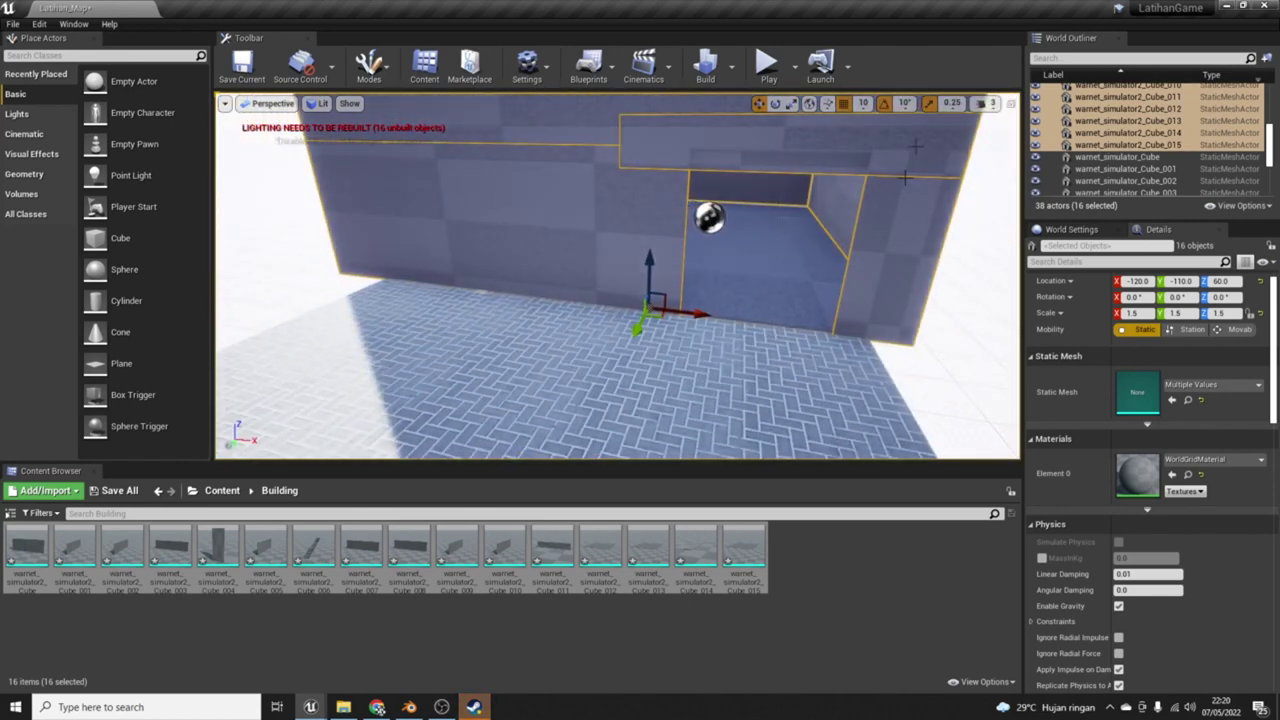
left_click(1115, 158)
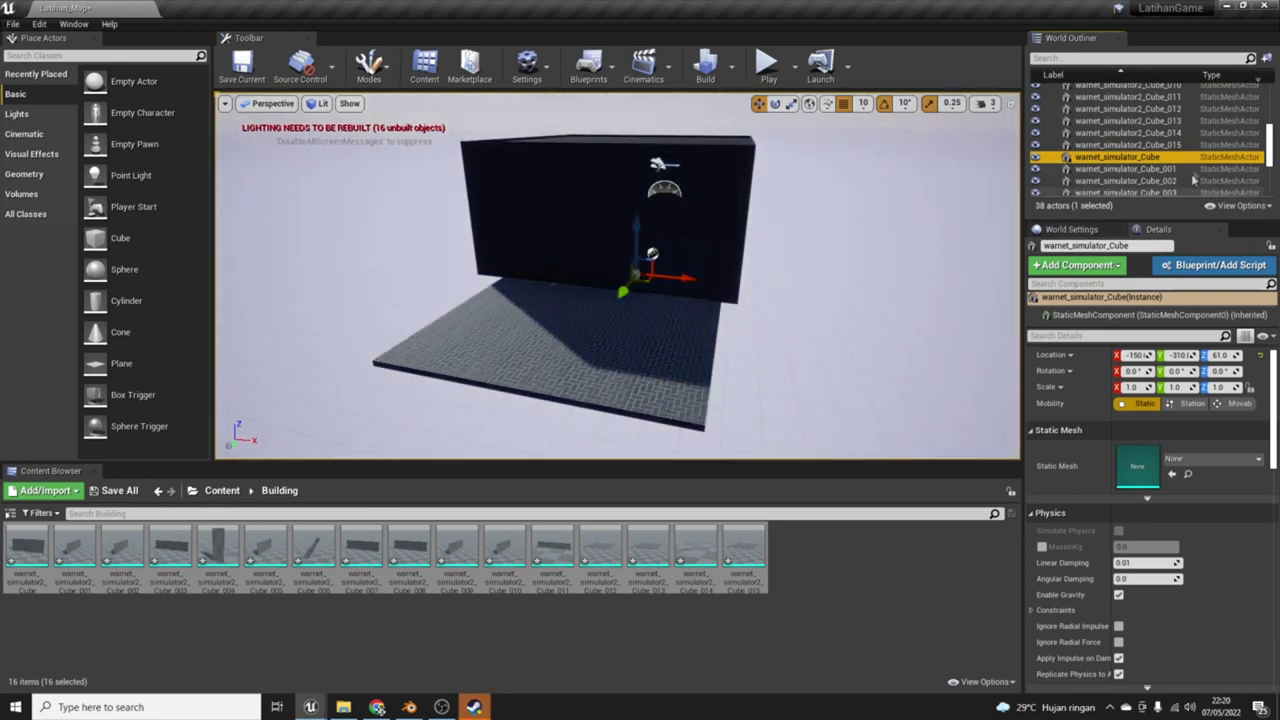
scroll(1193, 180, "down", 2)
scroll(1200, 170, "down", 2)
left_click(1187, 176, "shift")
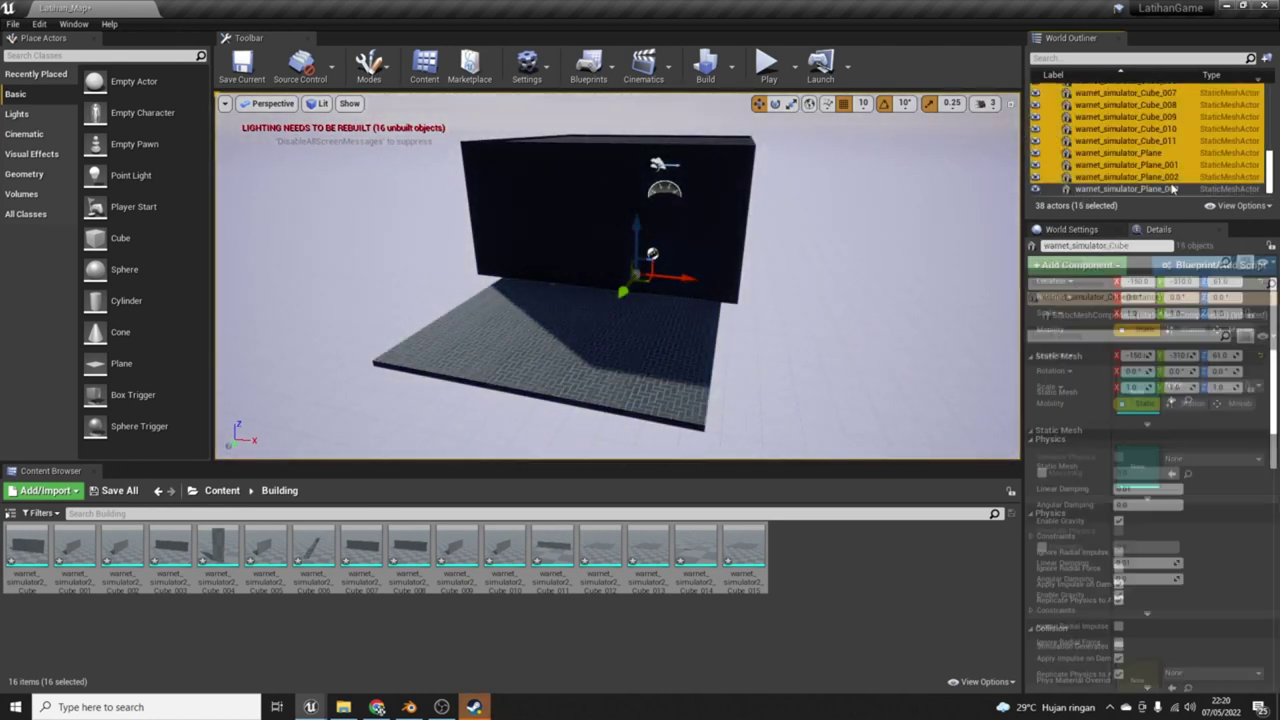
key("Delete")
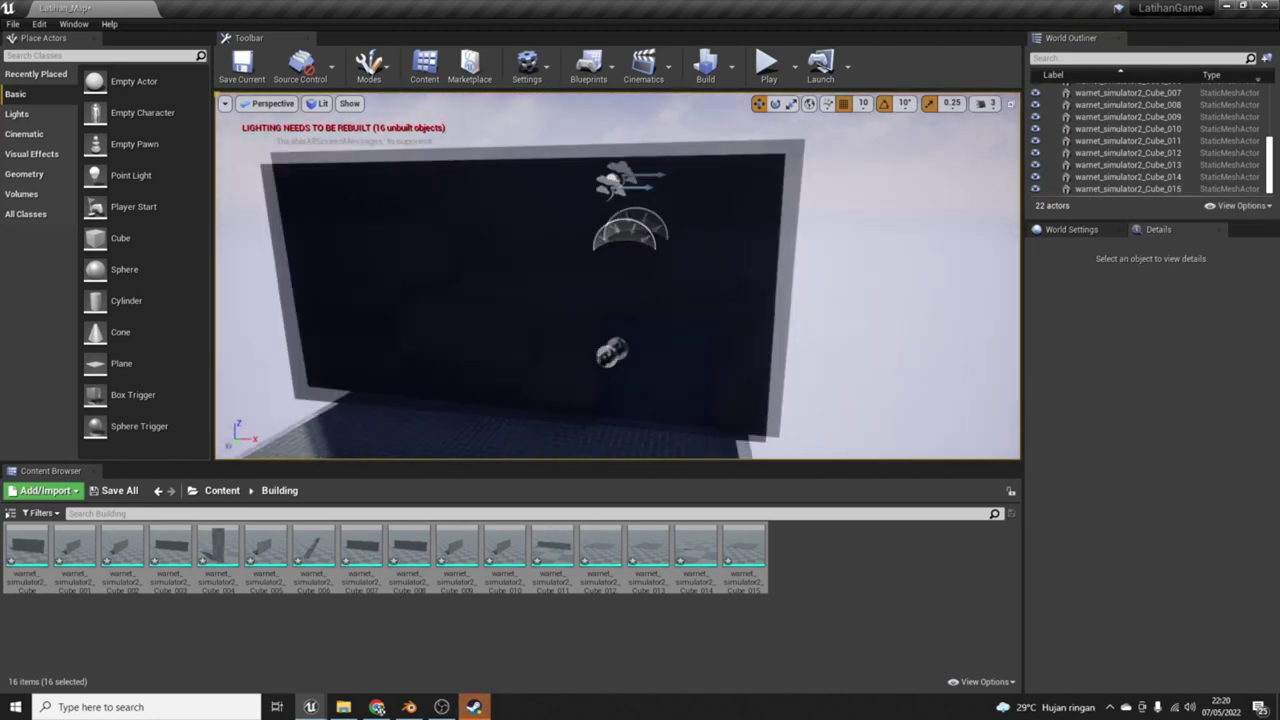
scroll(618, 276, "up", 6)
left_click(768, 70)
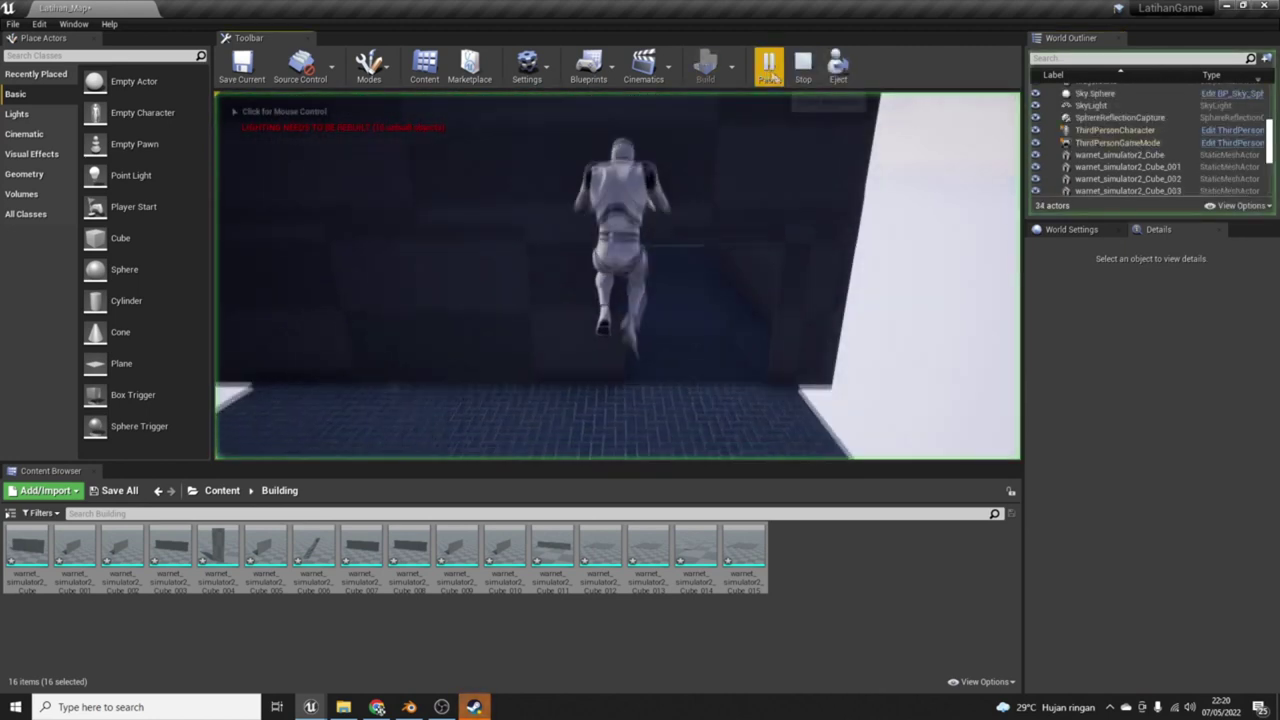
Step: Take control in the game view, make the character jump, then end the play session
left_click(620, 280)
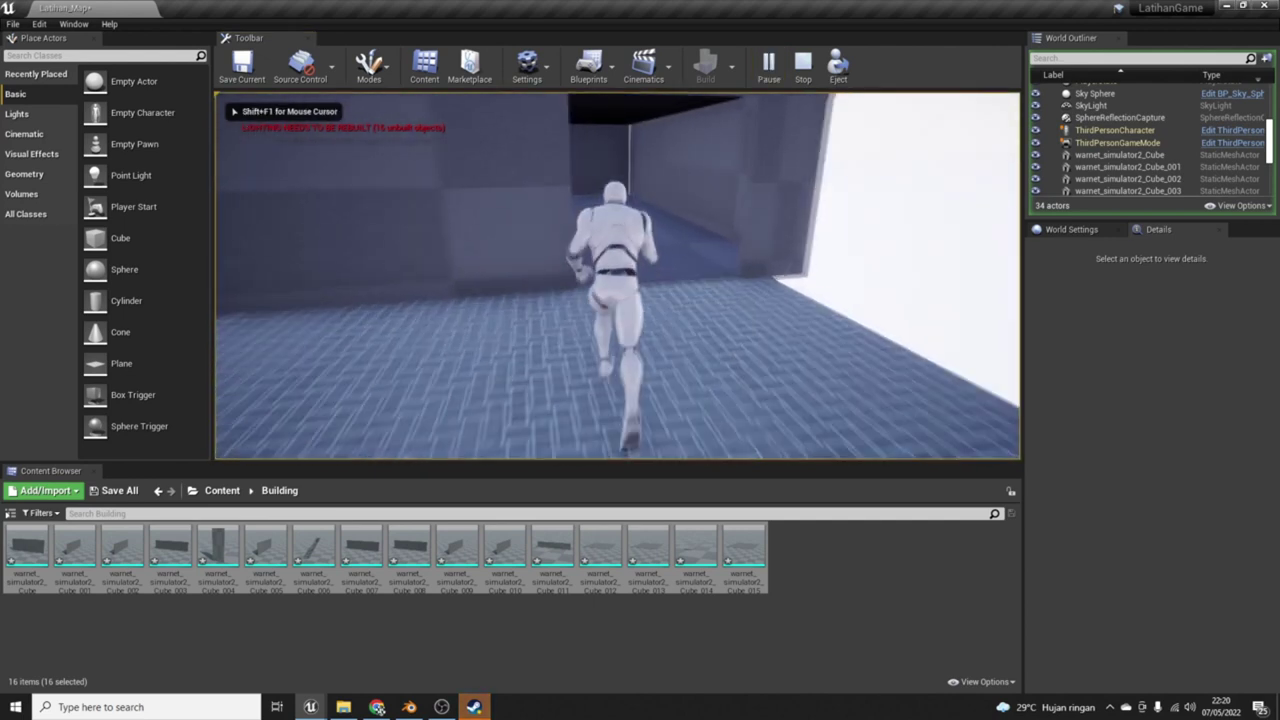
key("space")
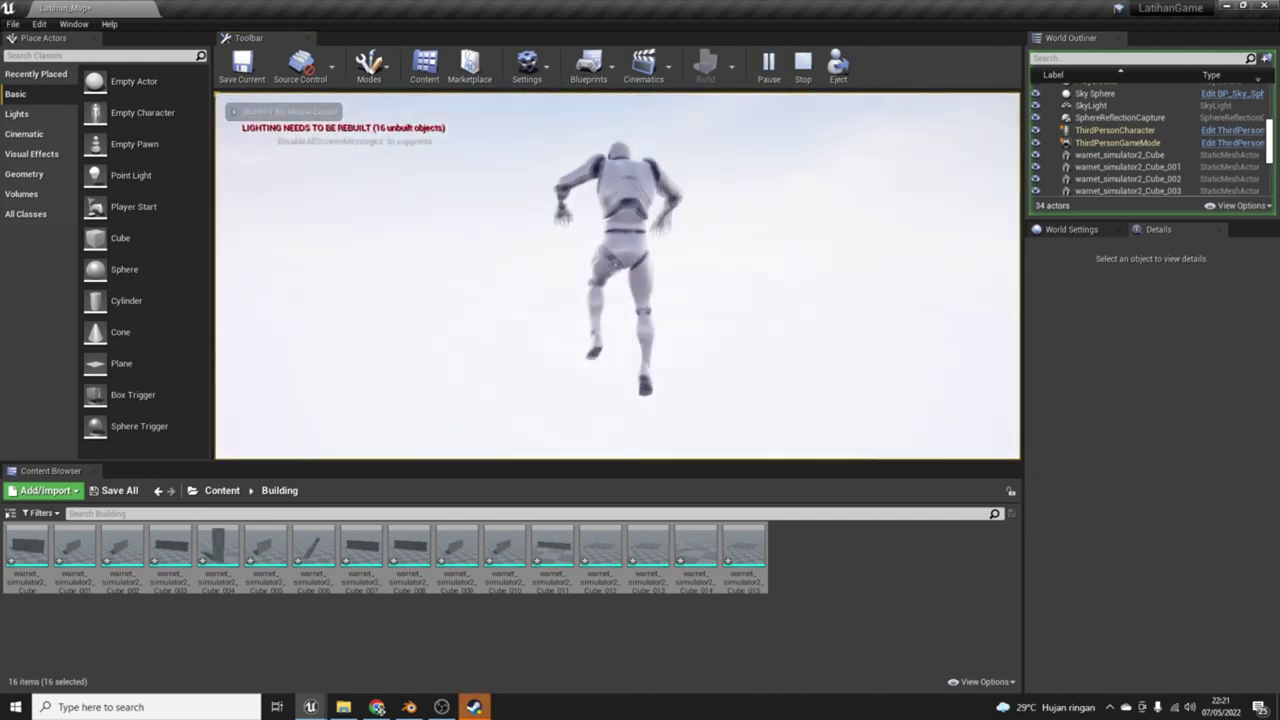
key("Escape")
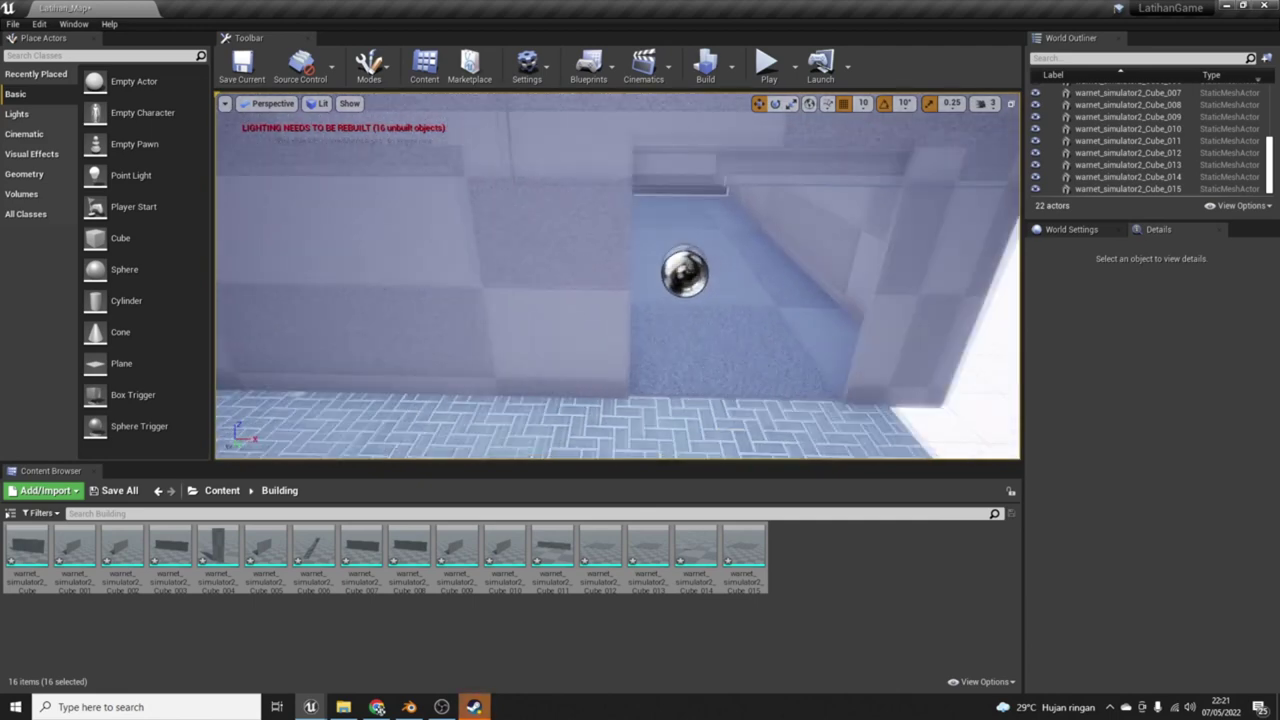
Step: Fly the camera around the building's floor and wall opening, dismiss Steam chat, and start another play test
right_click_drag(617, 276, 617, 276)
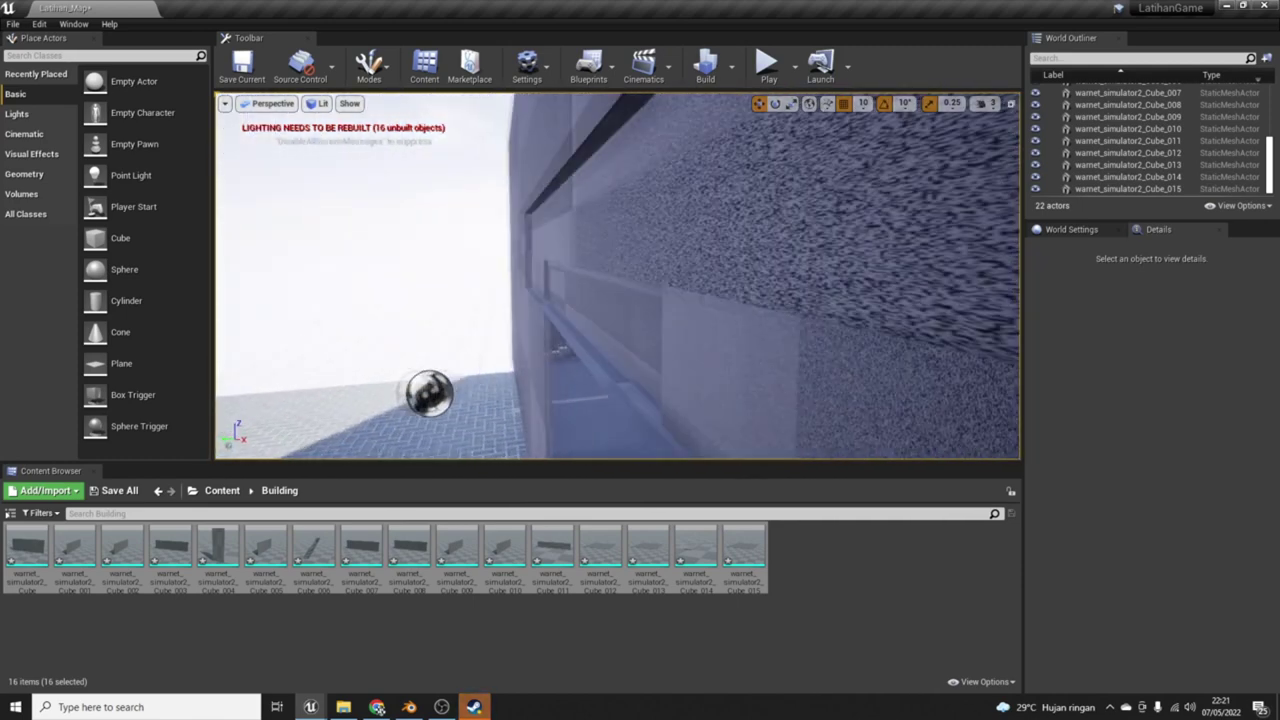
right_click_drag(709, 224, 709, 224)
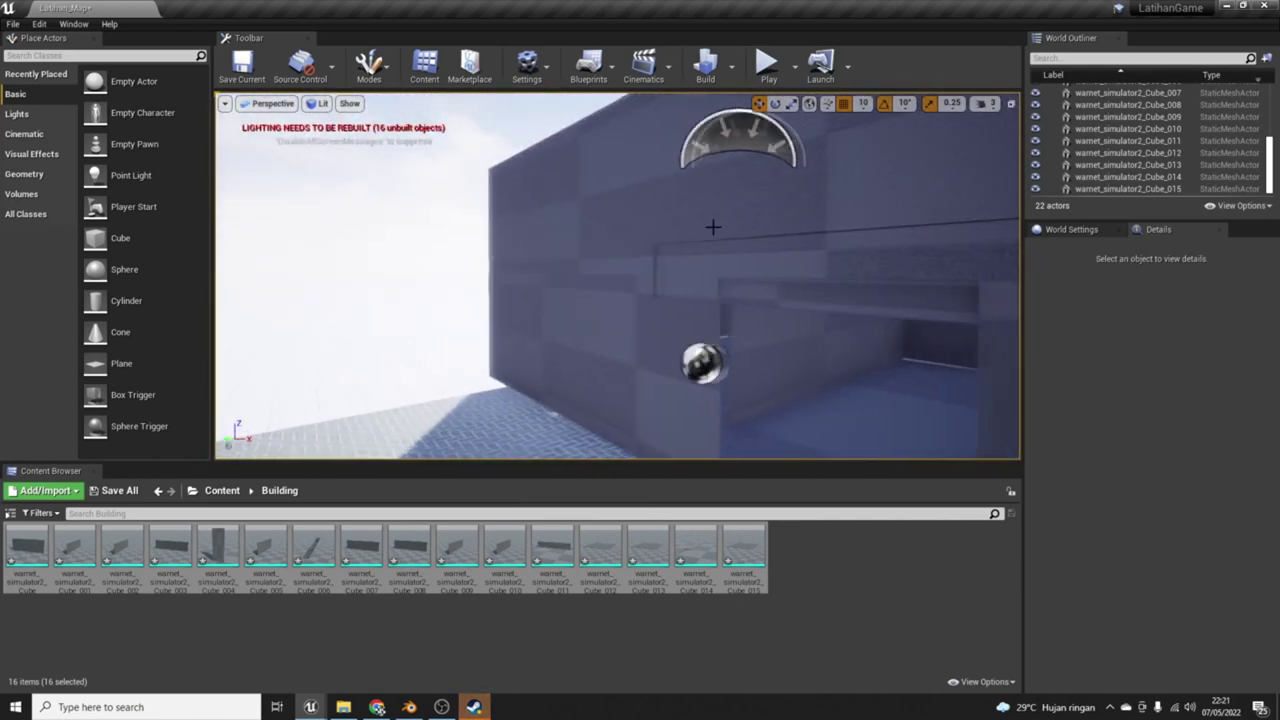
left_click(473, 707)
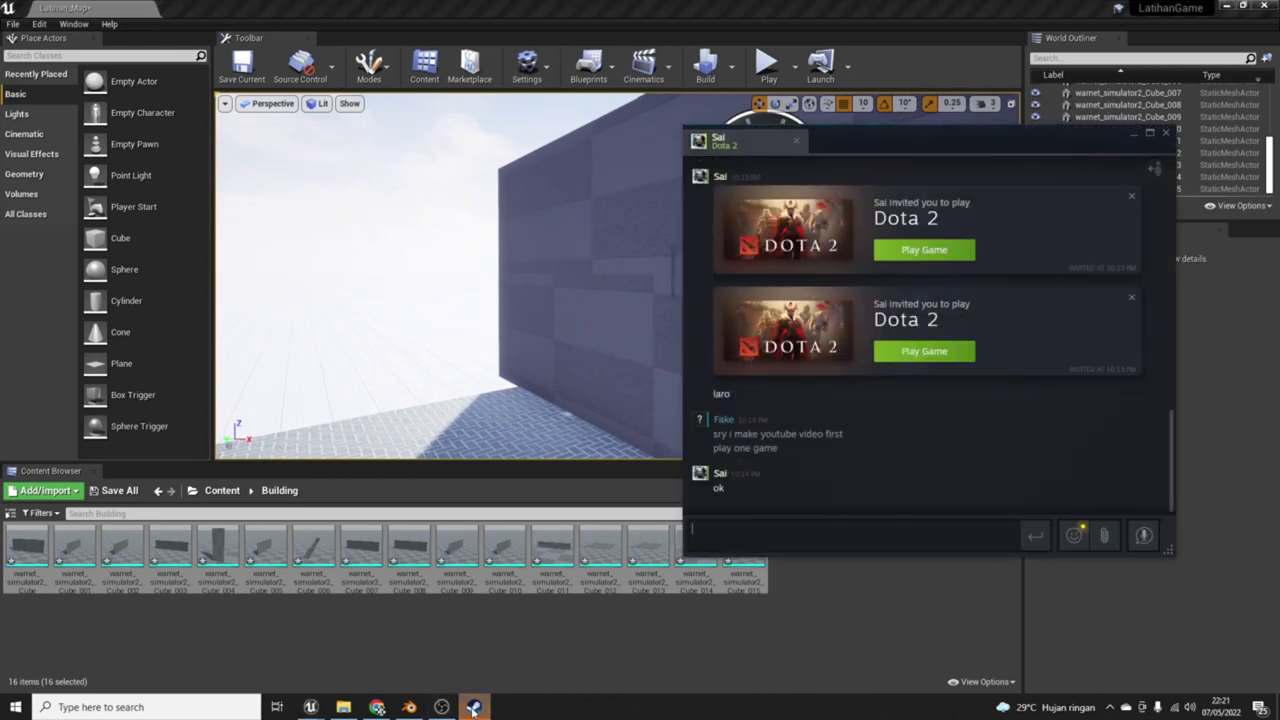
left_click(473, 707)
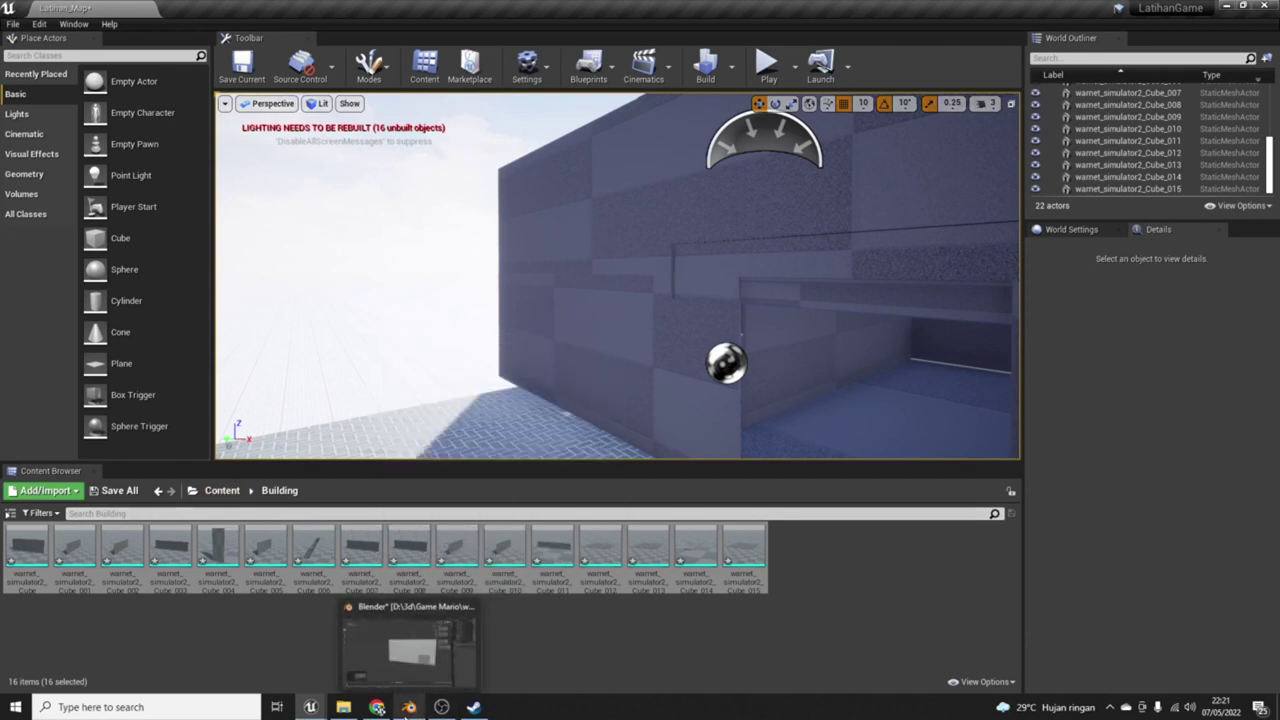
left_click(766, 66)
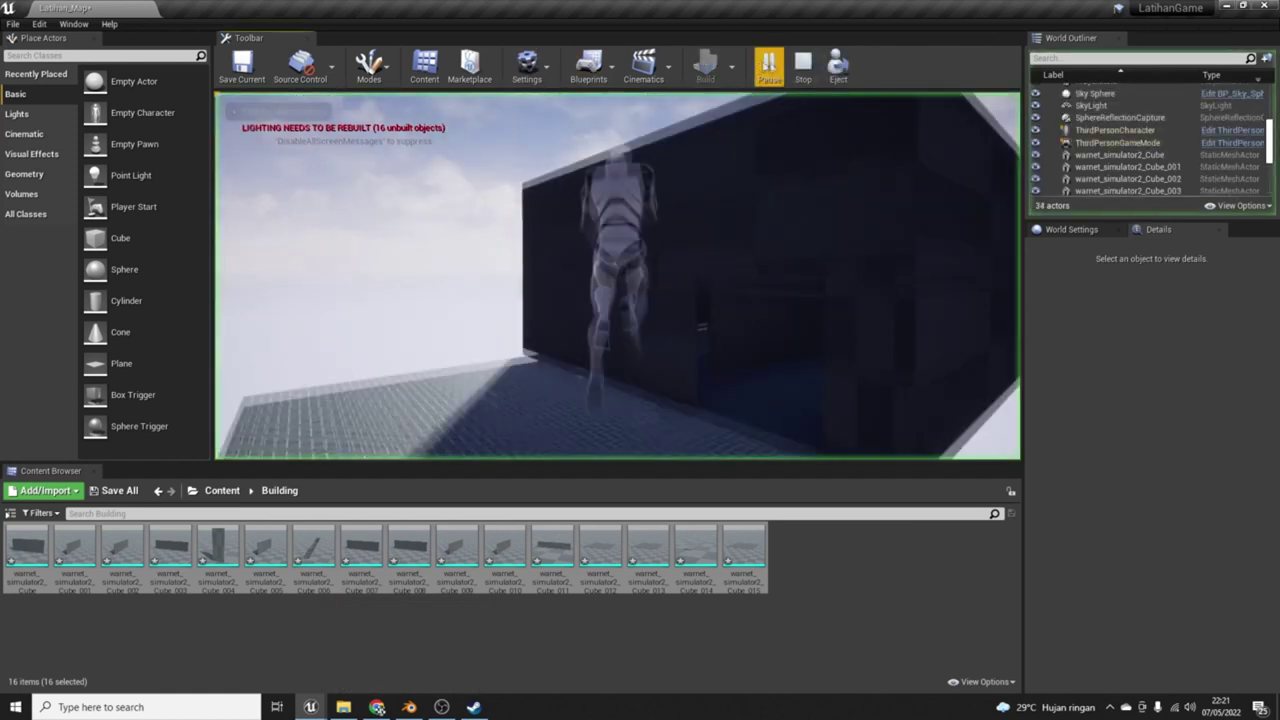
Step: Run the character into the building toward the staircase, jump, stop playing, and select the tiled floor brush
left_click(762, 182)
key("w")
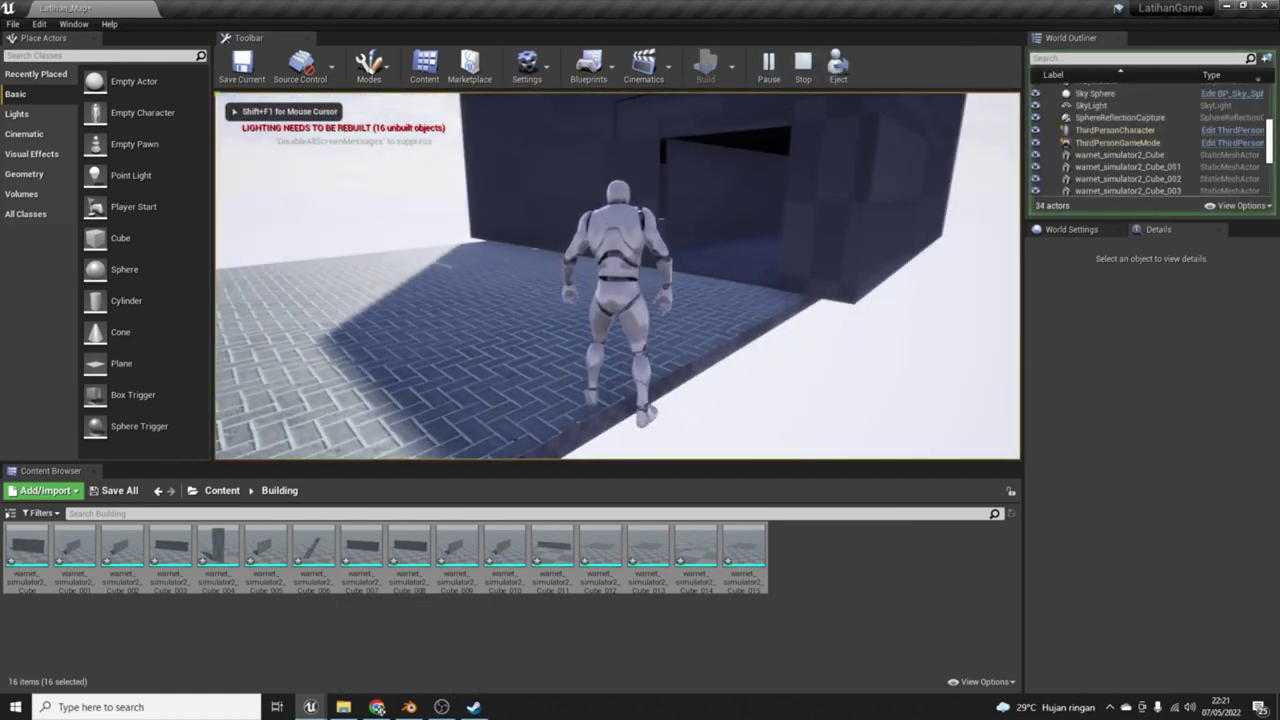
key("w")
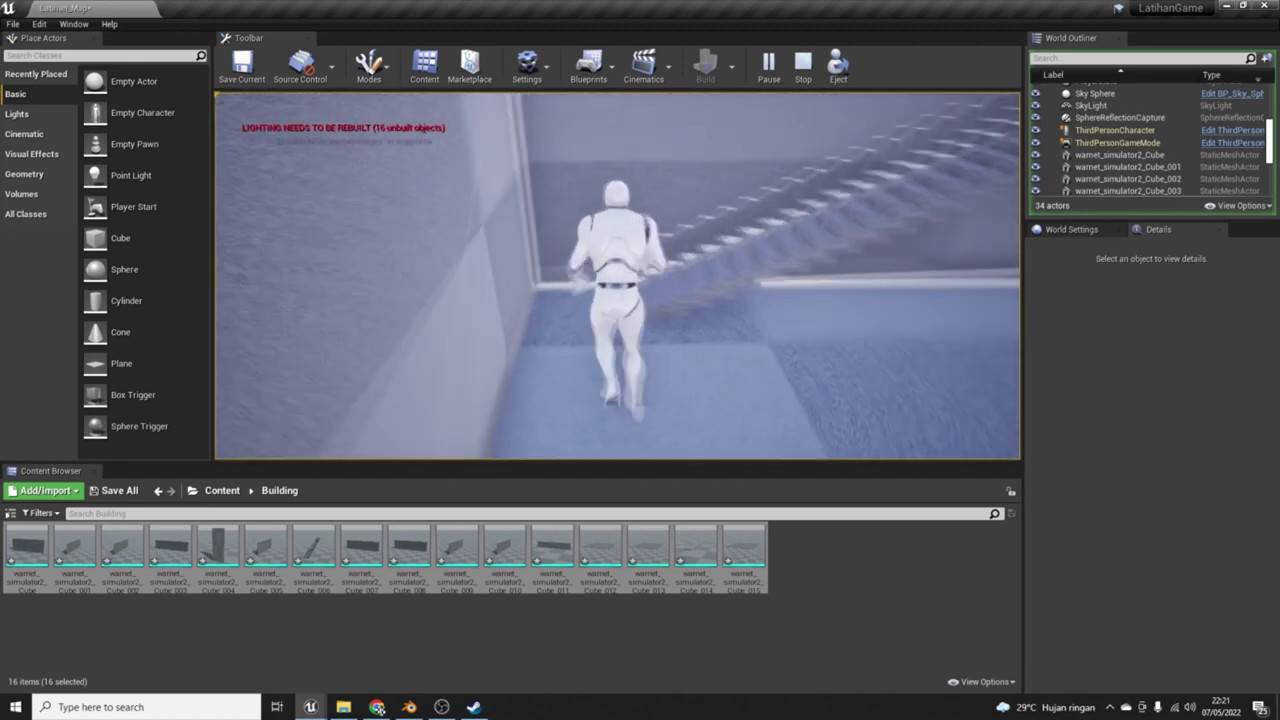
key("space")
key("Escape")
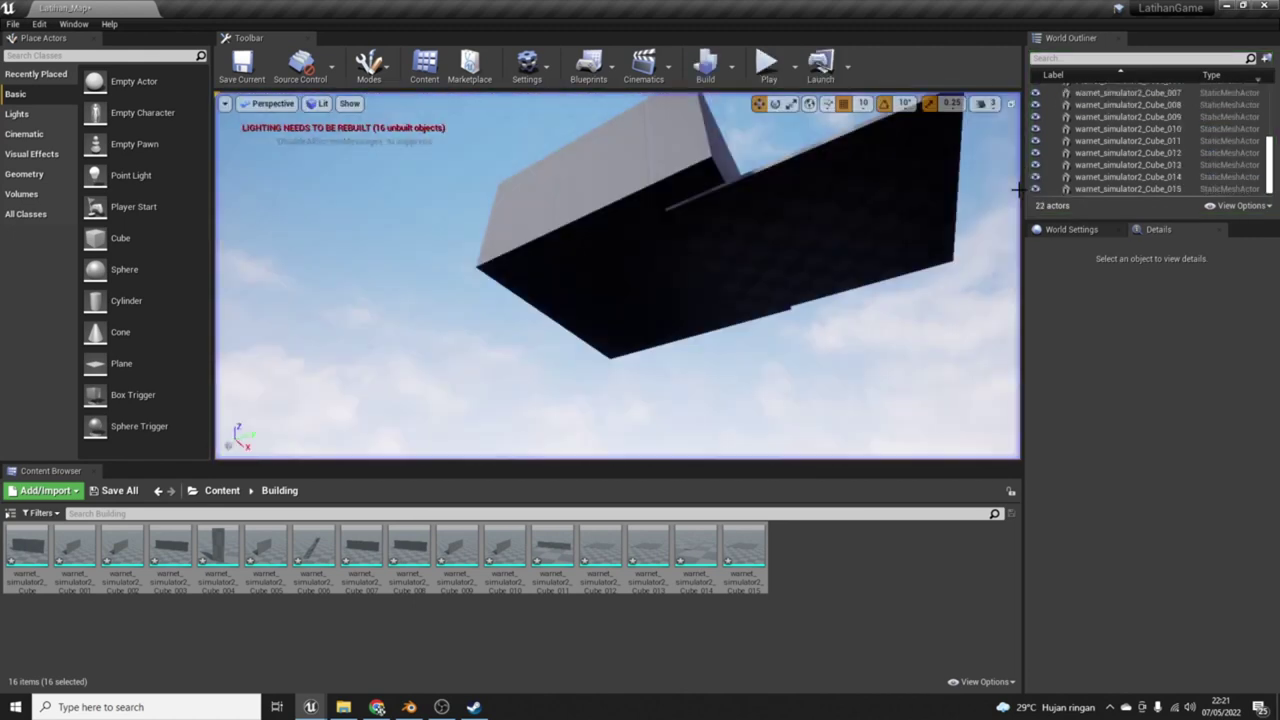
mouse_move(617, 276)
right_mouse_down()
mouse_move(520, 240)
mouse_move(617, 276)
mouse_move(826, 297)
mouse_move(600, 275)
right_mouse_up()
left_click(826, 297)
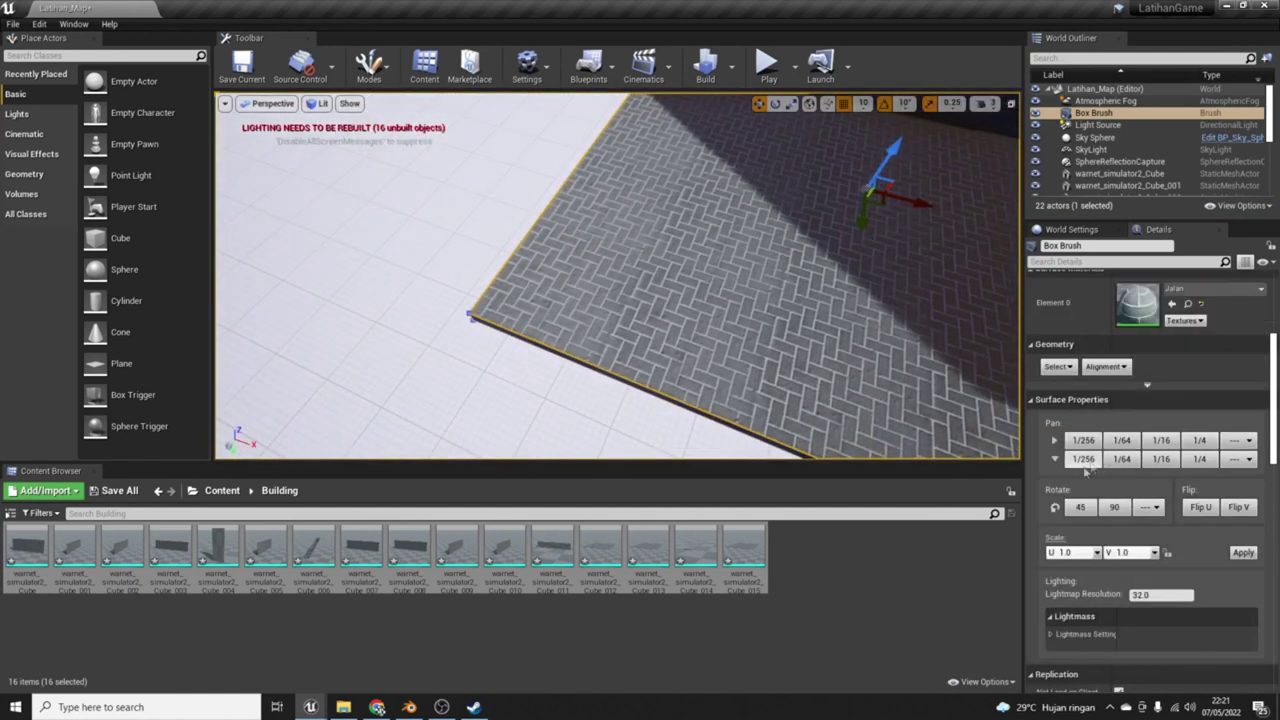
Step: Resize the paved floor brush to 5000 × 5000 and start a play test on it
scroll(1150, 480, "down", 10)
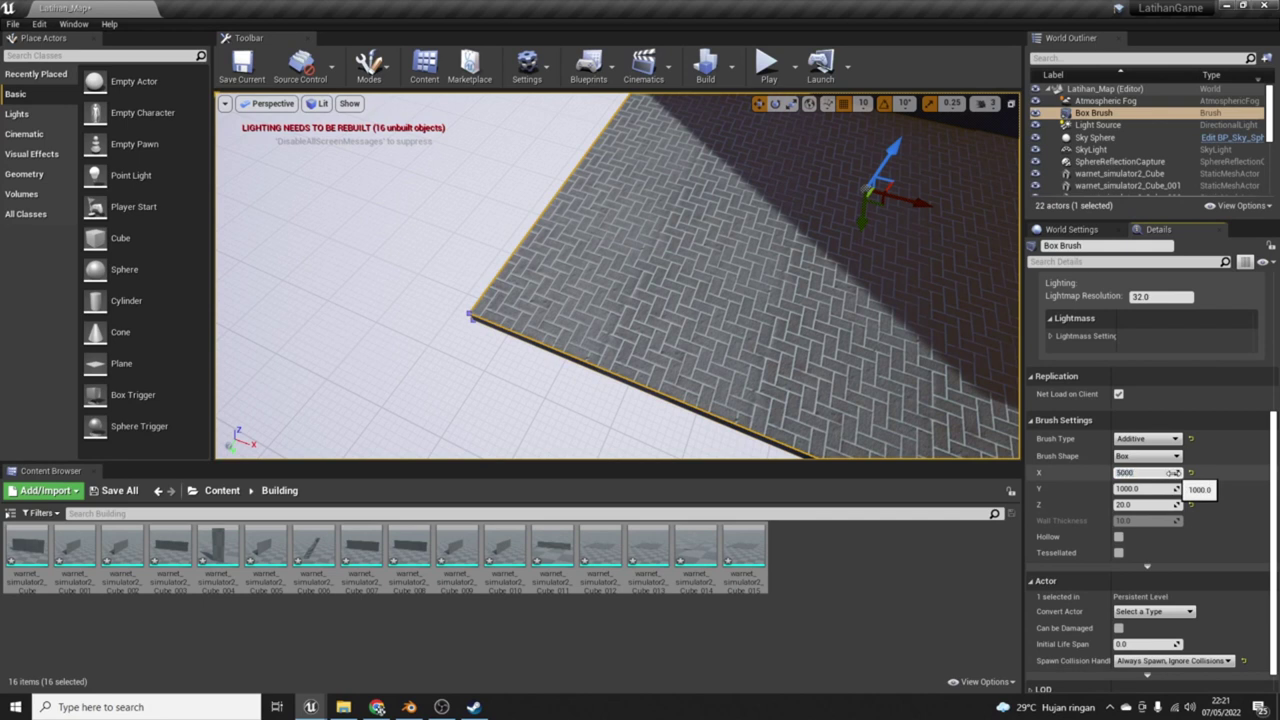
key("Tab")
type("5000")
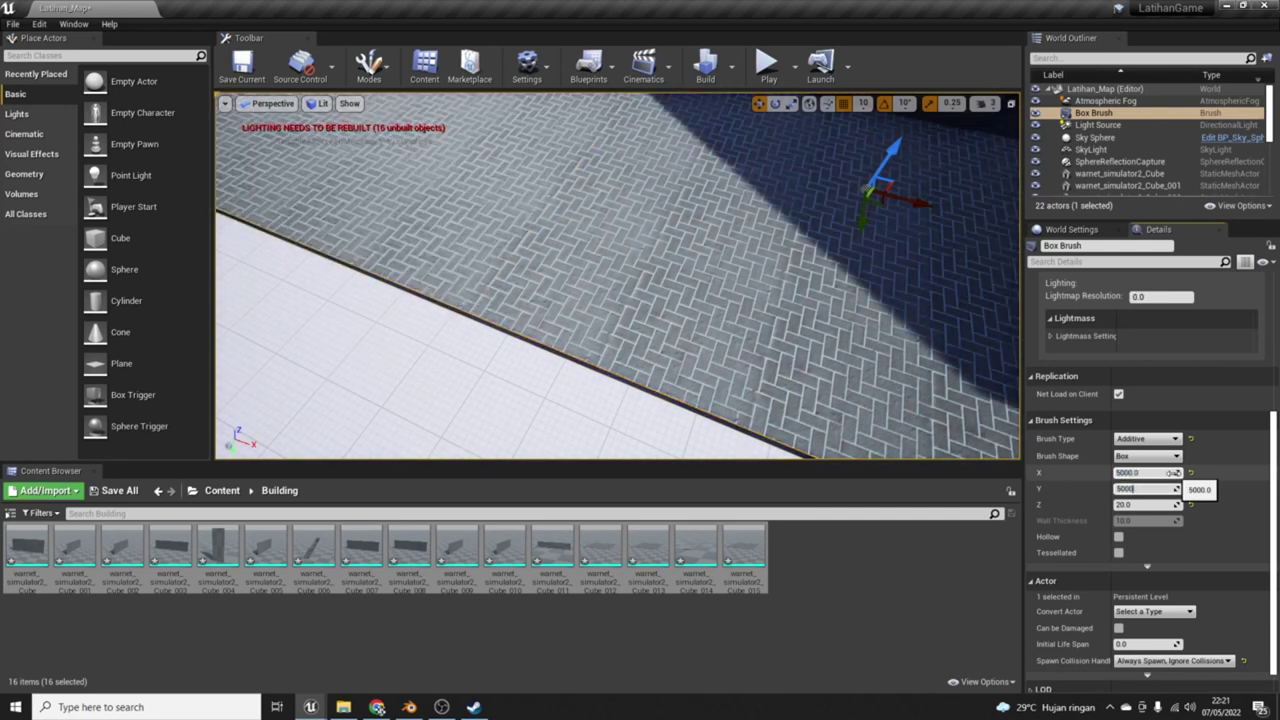
key("Return")
right_click_drag(765, 377, 765, 377)
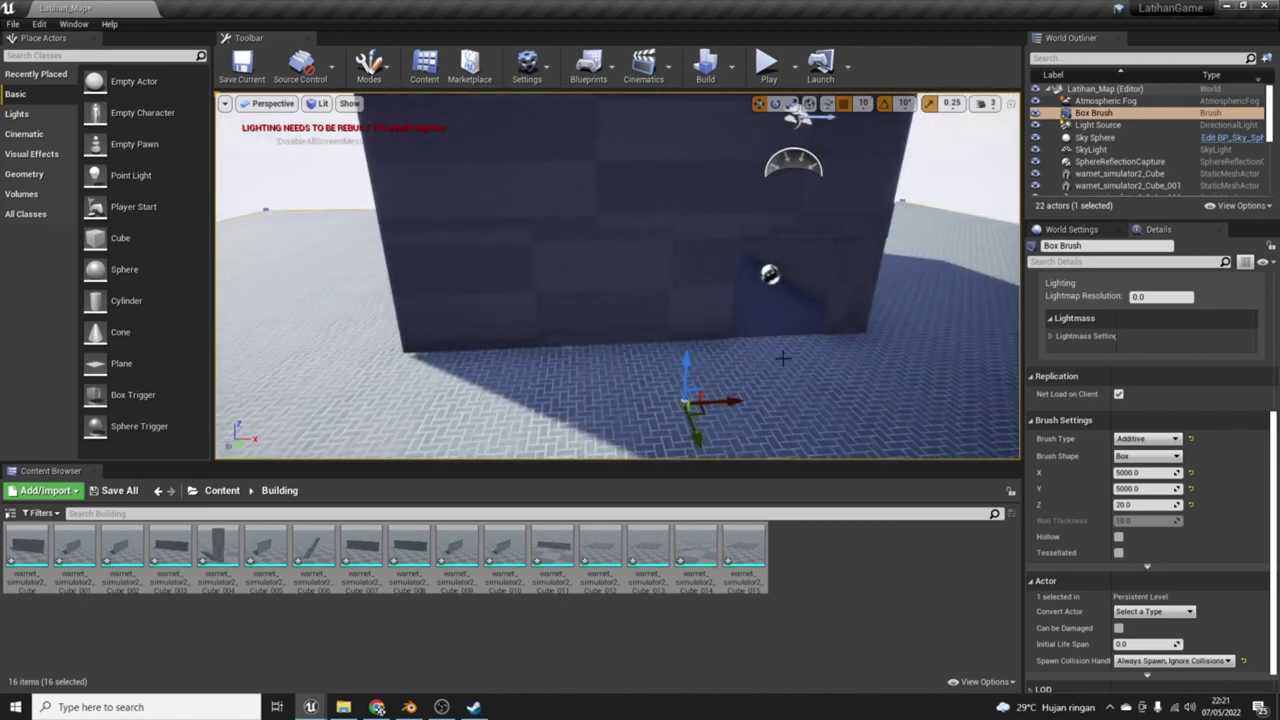
left_click(767, 64)
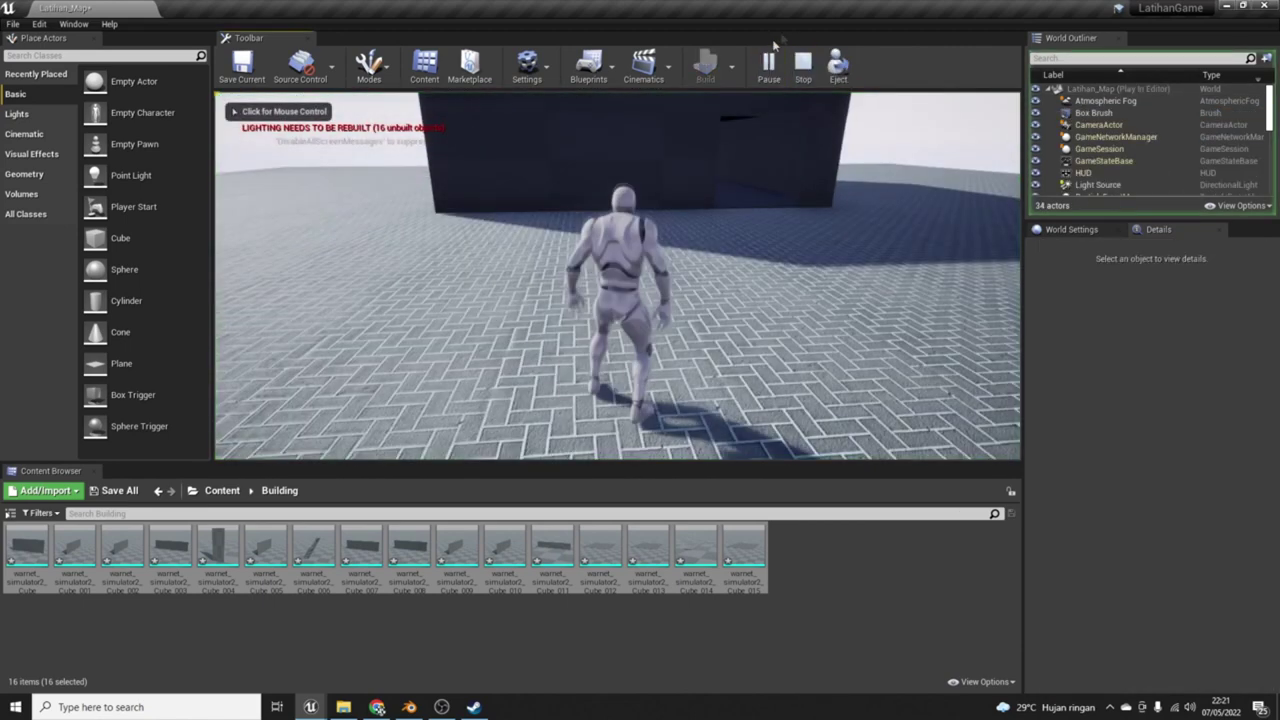
Step: Walk the character across the enlarged floor to the building's staircase, then stop playing
left_click(765, 150)
key("w")
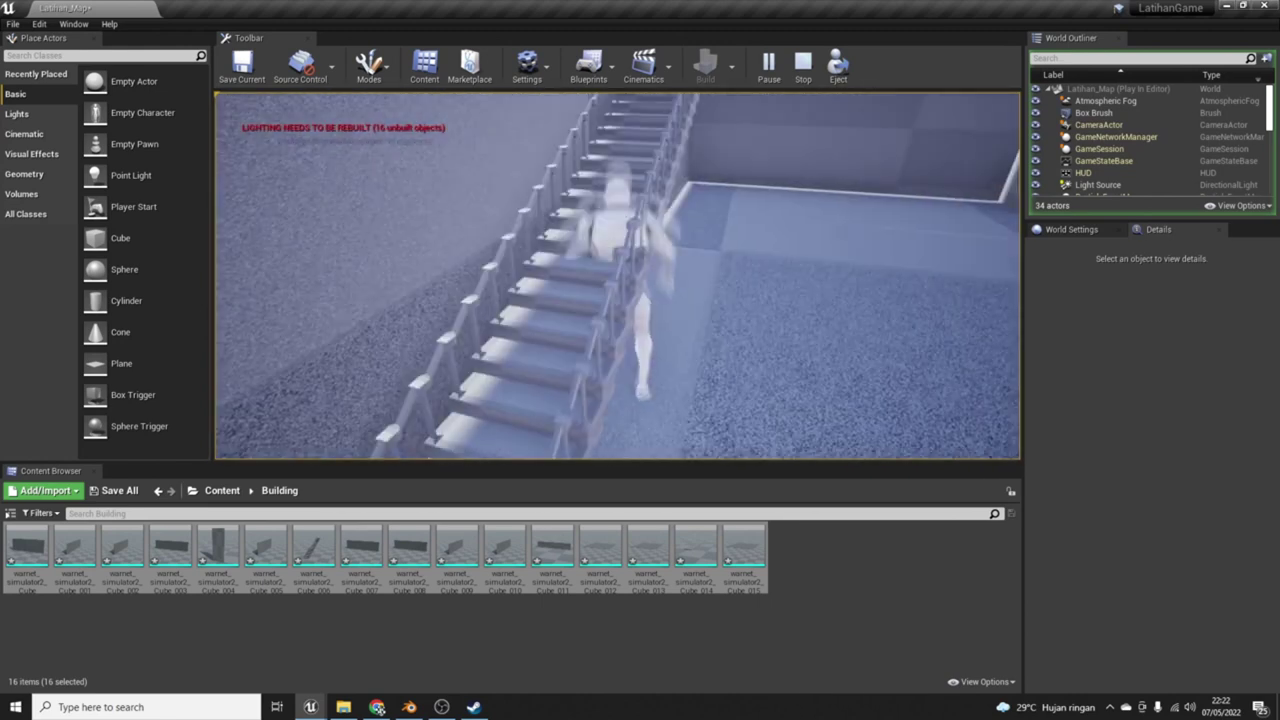
key("Escape")
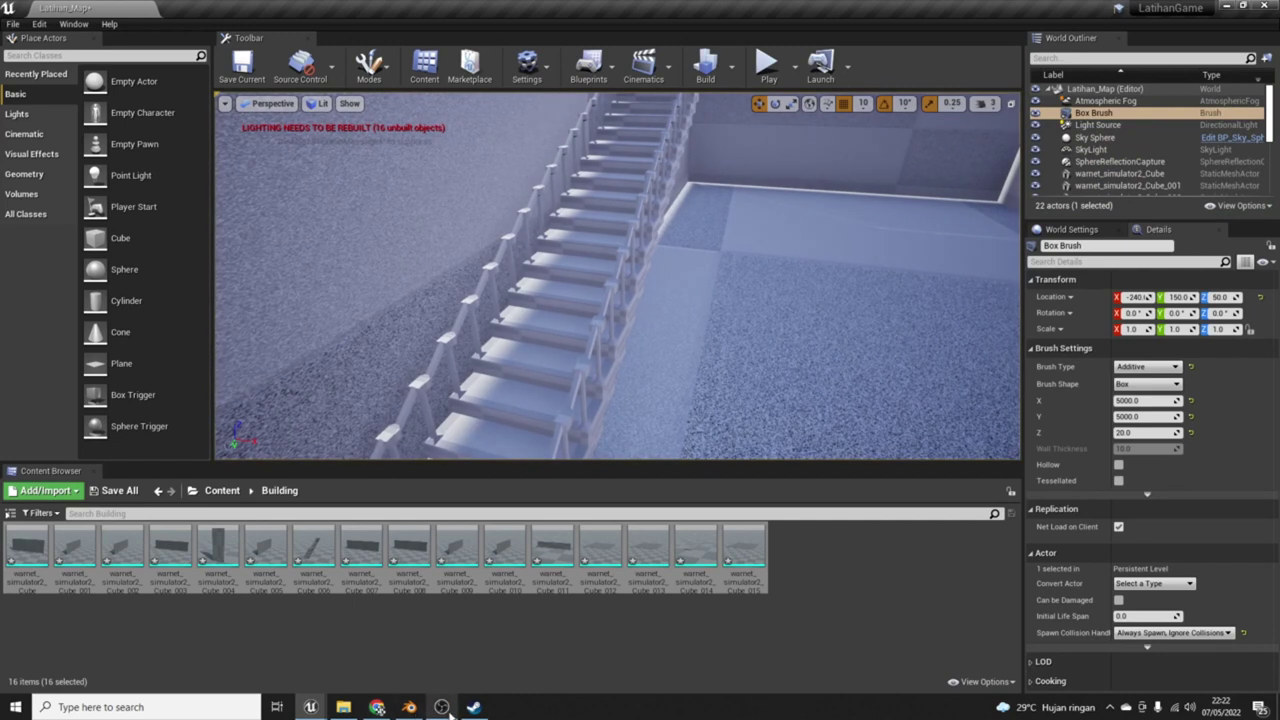
Step: After checking the Blender model, delete warnet_simulator2_Cube through Cube_015 from the level
left_click(409, 707)
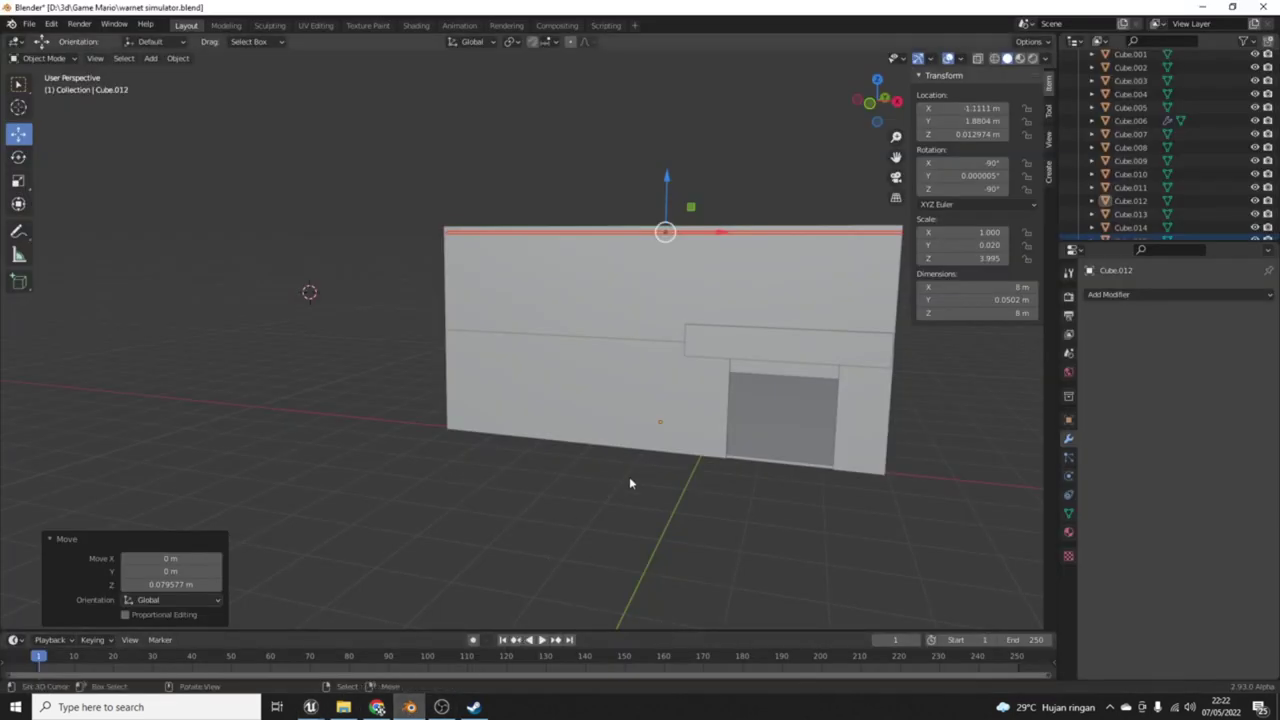
key("alt+Tab")
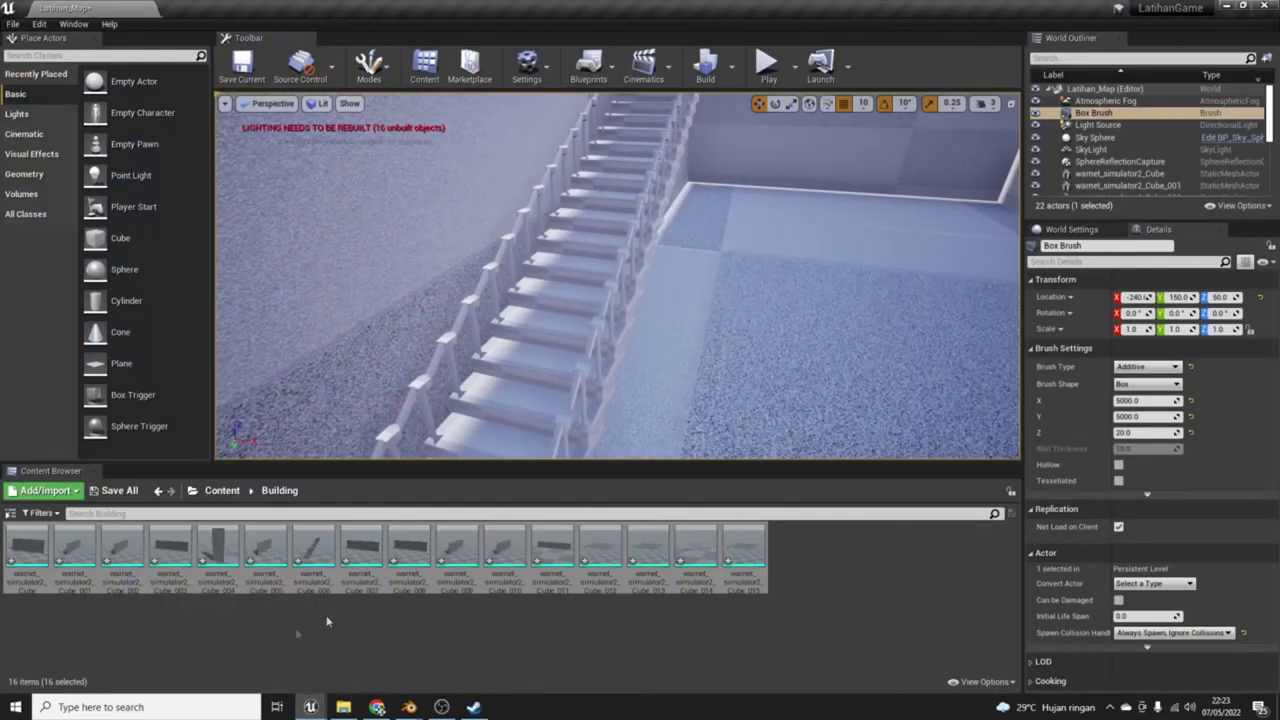
key("f")
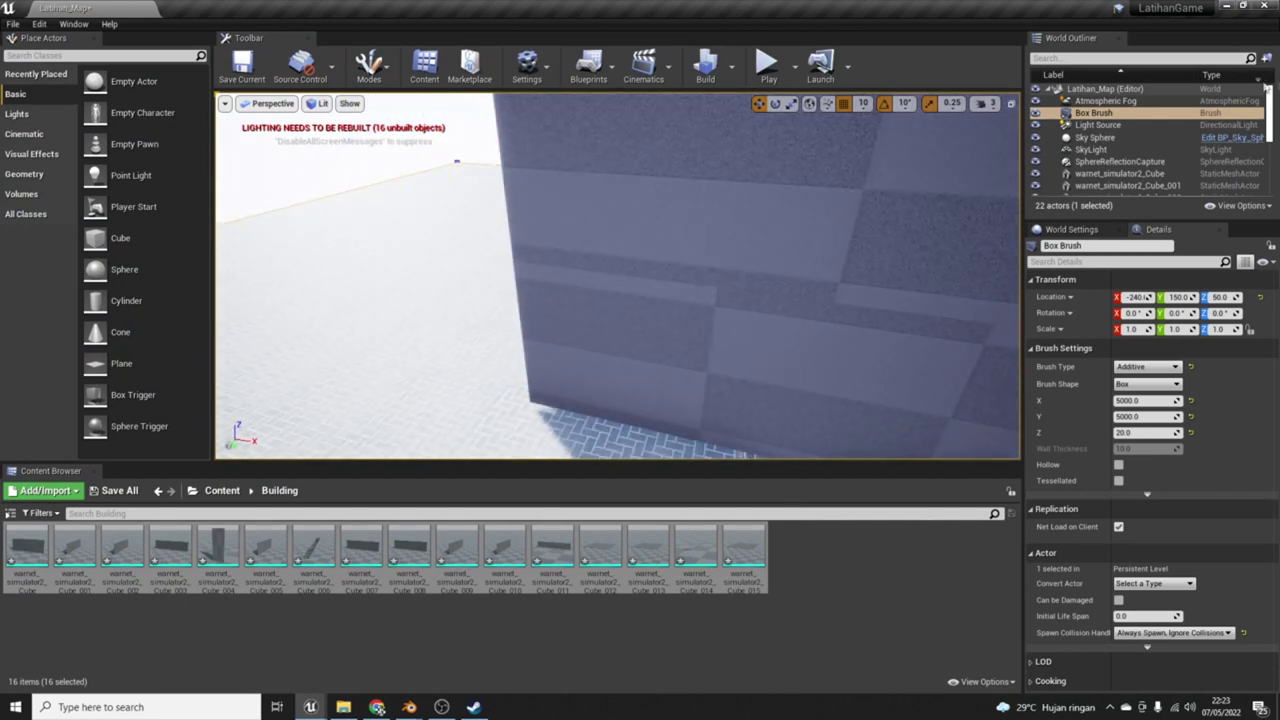
left_click(1120, 173)
scroll(1150, 165, "down", 5)
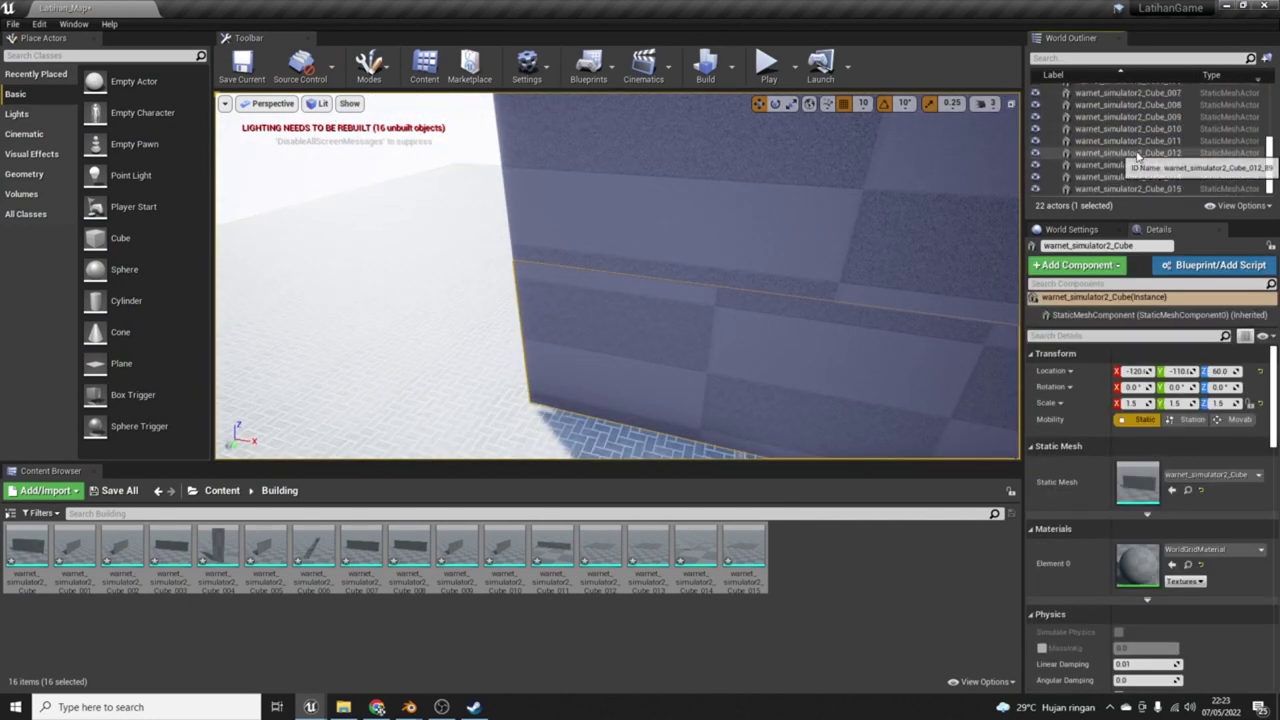
left_click(1150, 188, "shift")
key("Delete")
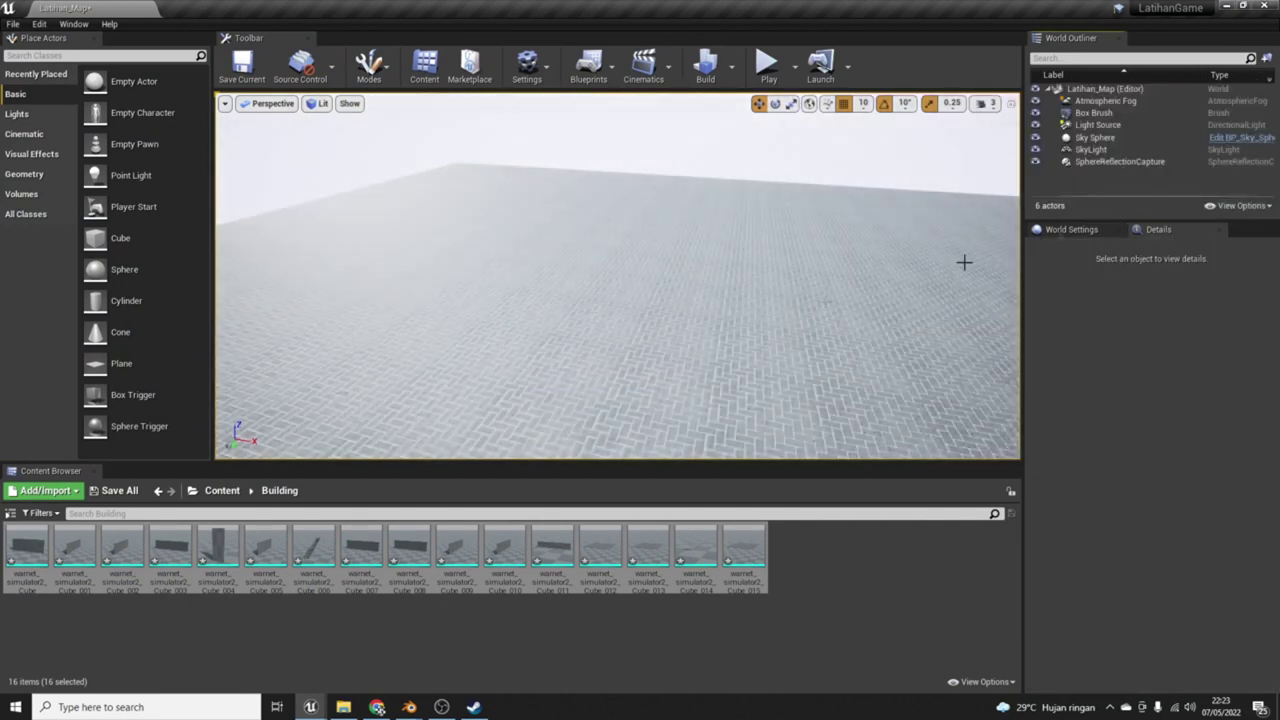
Step: Force-delete all 16 warnet_simulator2 mesh assets and drag the model in from the Game Mario folder
left_click(744, 548)
left_click(48, 556, "shift")
key("Delete")
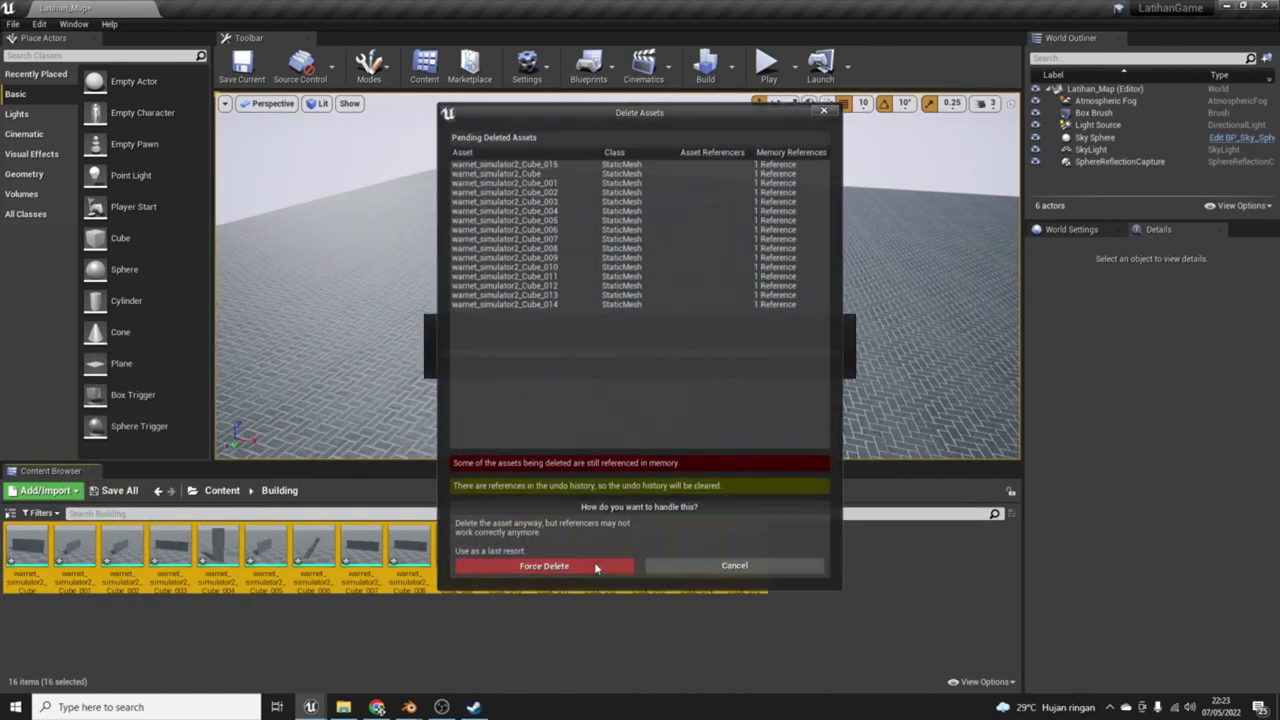
left_click(600, 572)
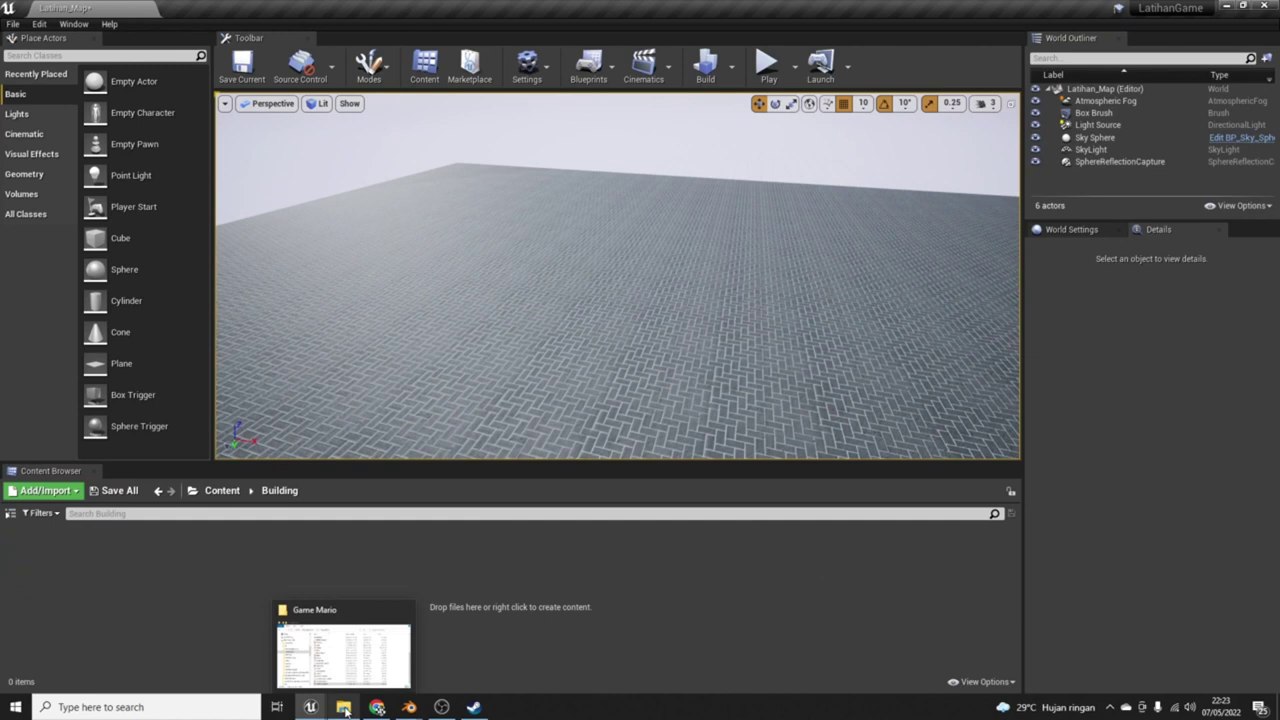
left_click(345, 710)
left_click_drag(337, 407, 320, 595)
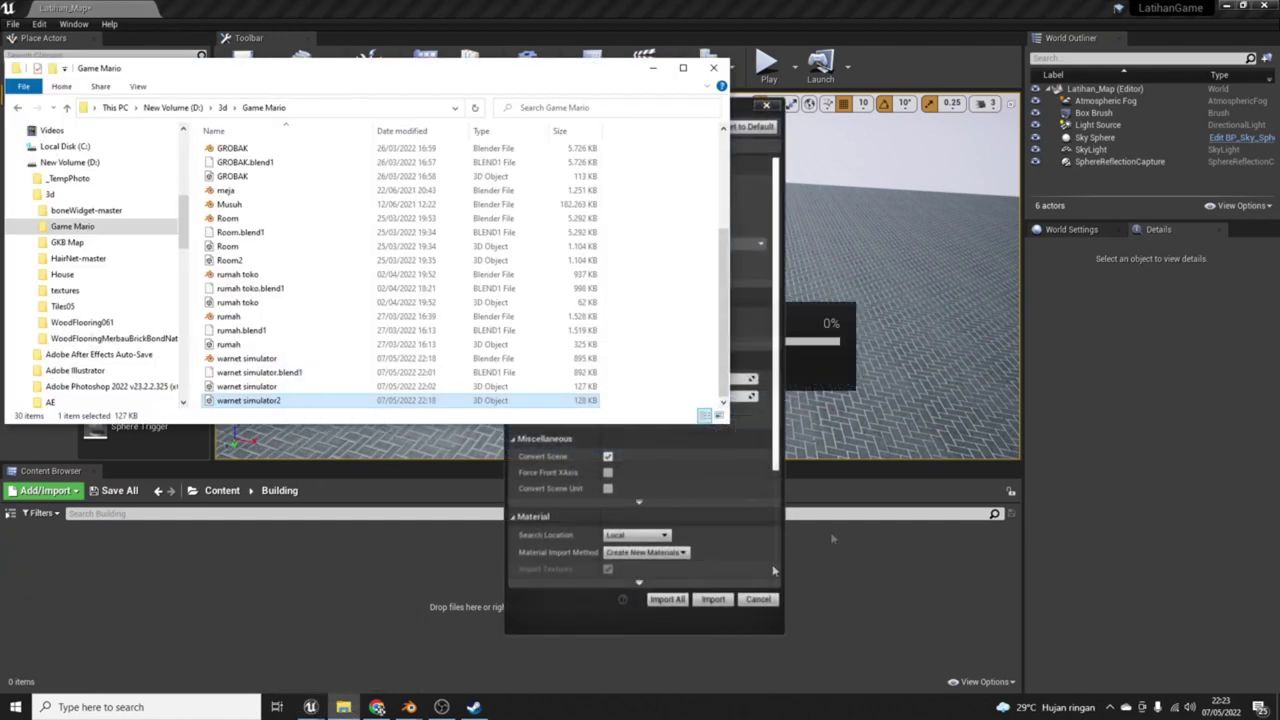
Step: Import warnet simulator2 as static meshes with Import All and place the 16 pieces in the level
left_click(755, 513)
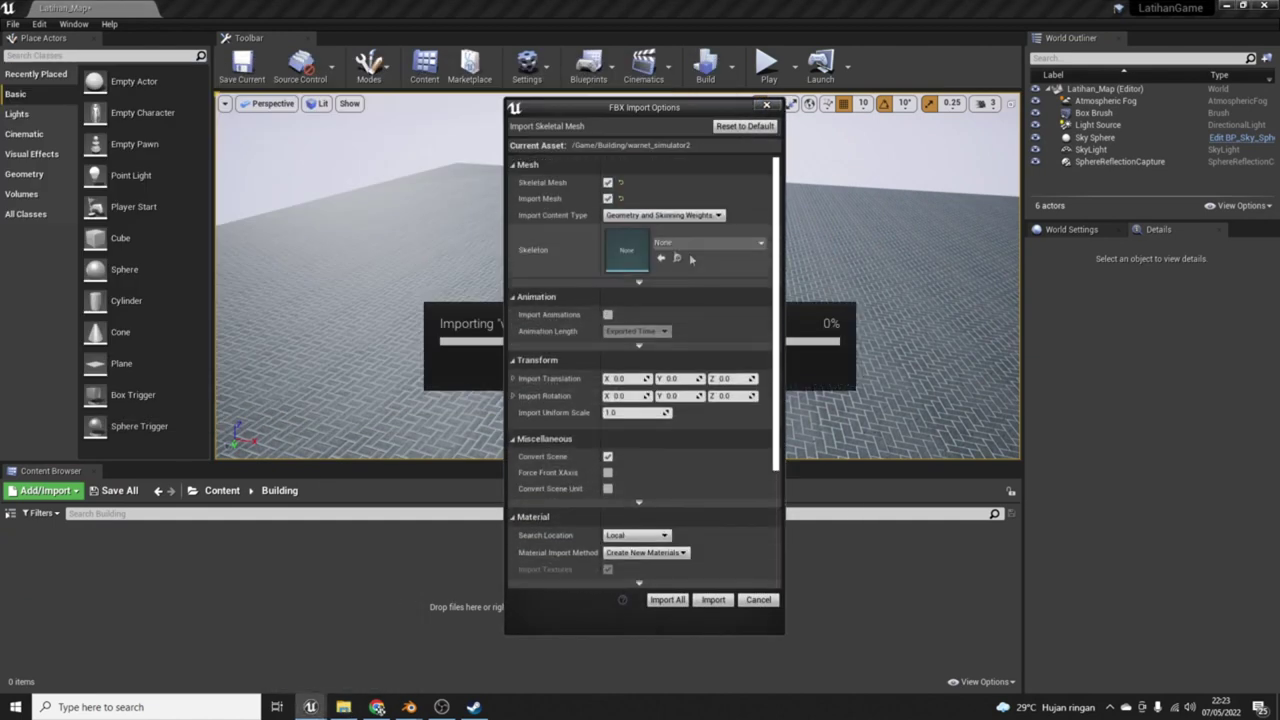
left_click(619, 185)
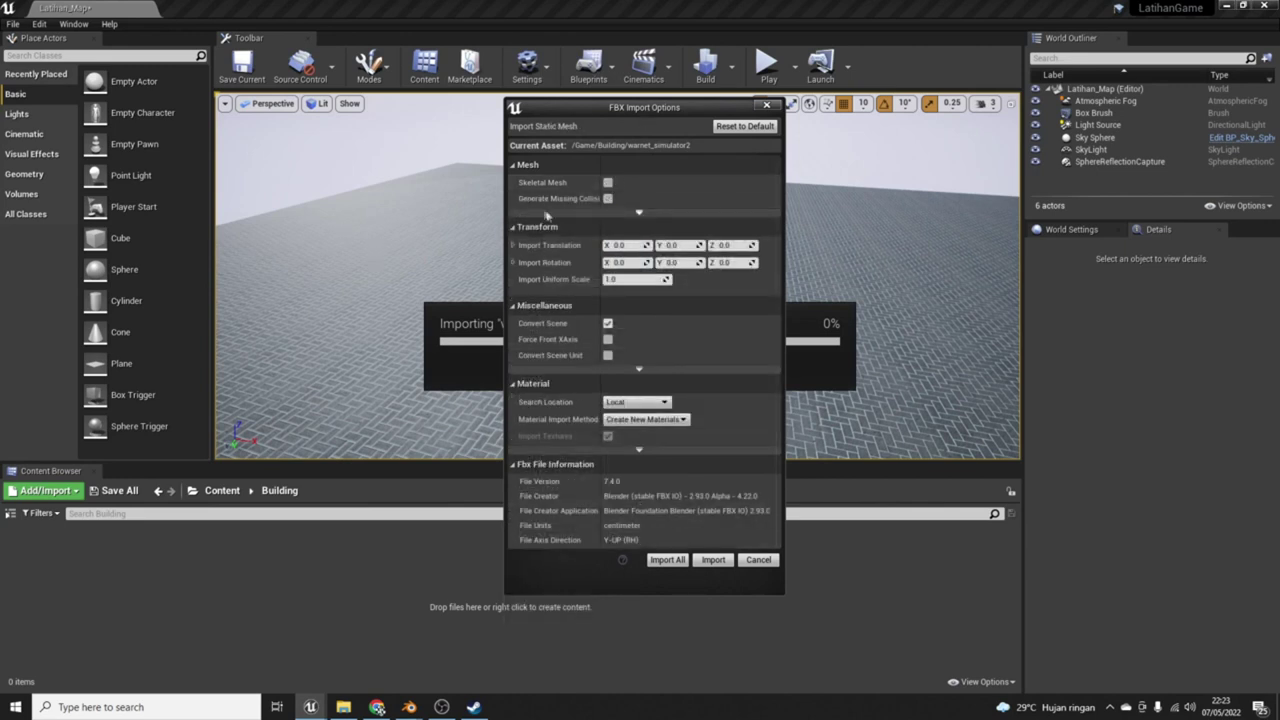
left_click(666, 561)
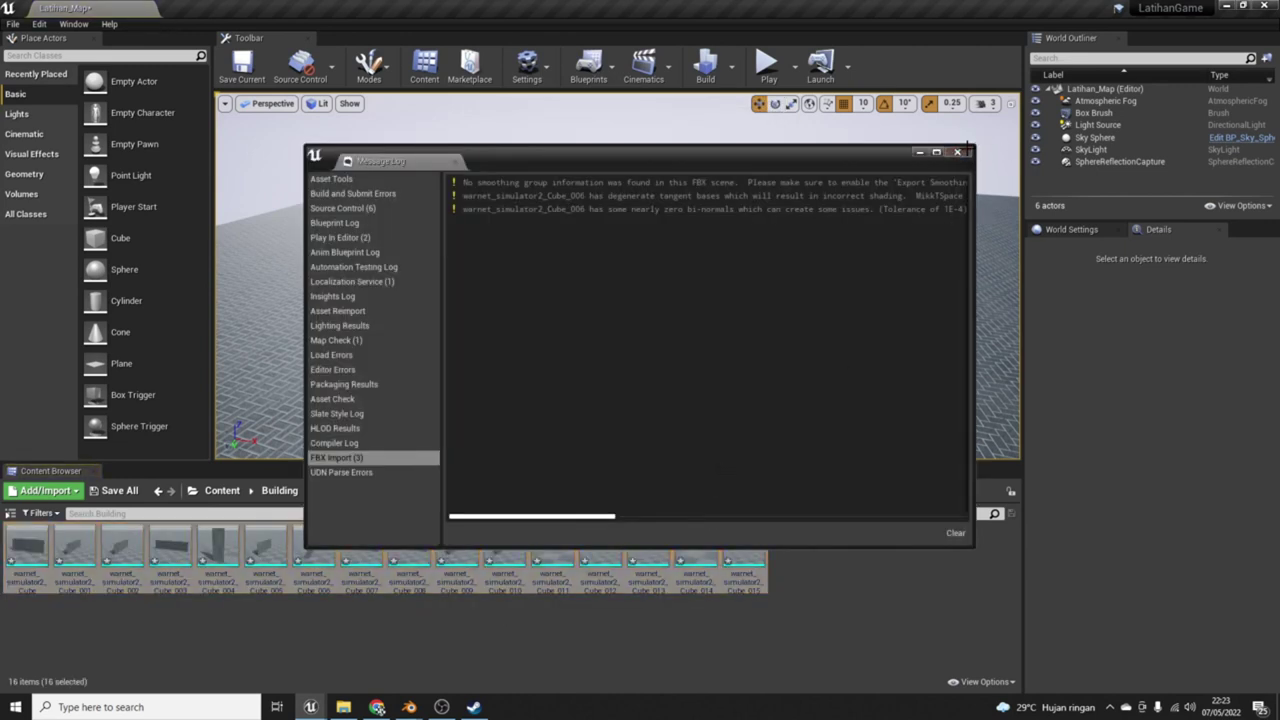
left_click(957, 151)
left_click_drag(498, 556, 688, 290)
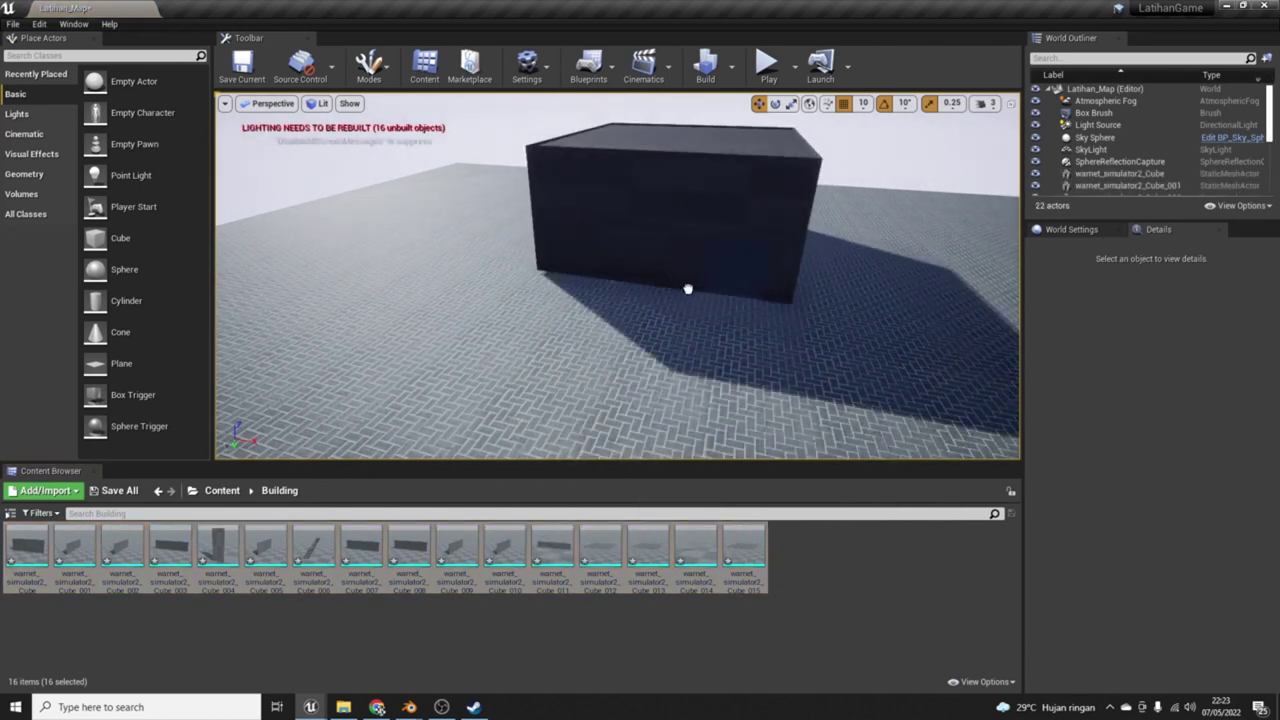
Step: Play-test a quick run along the re-imported building's wall, then stop playing
left_click(768, 65)
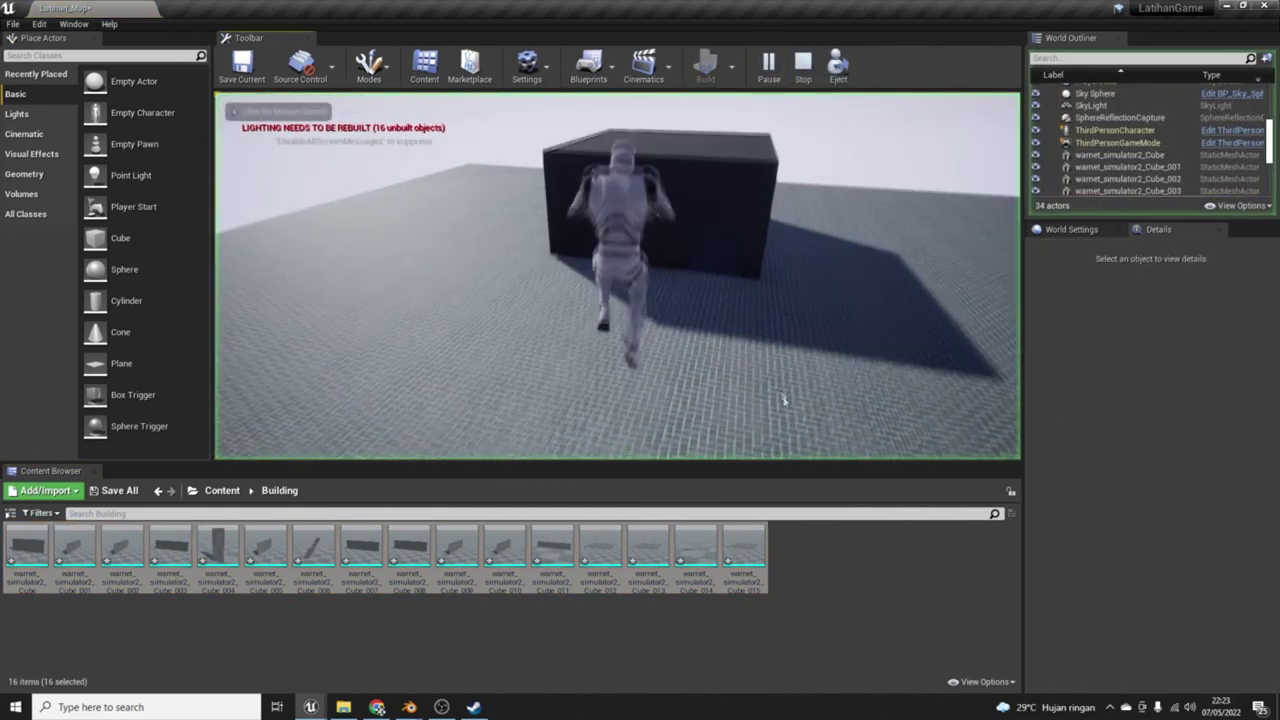
left_click(845, 267)
key("w")
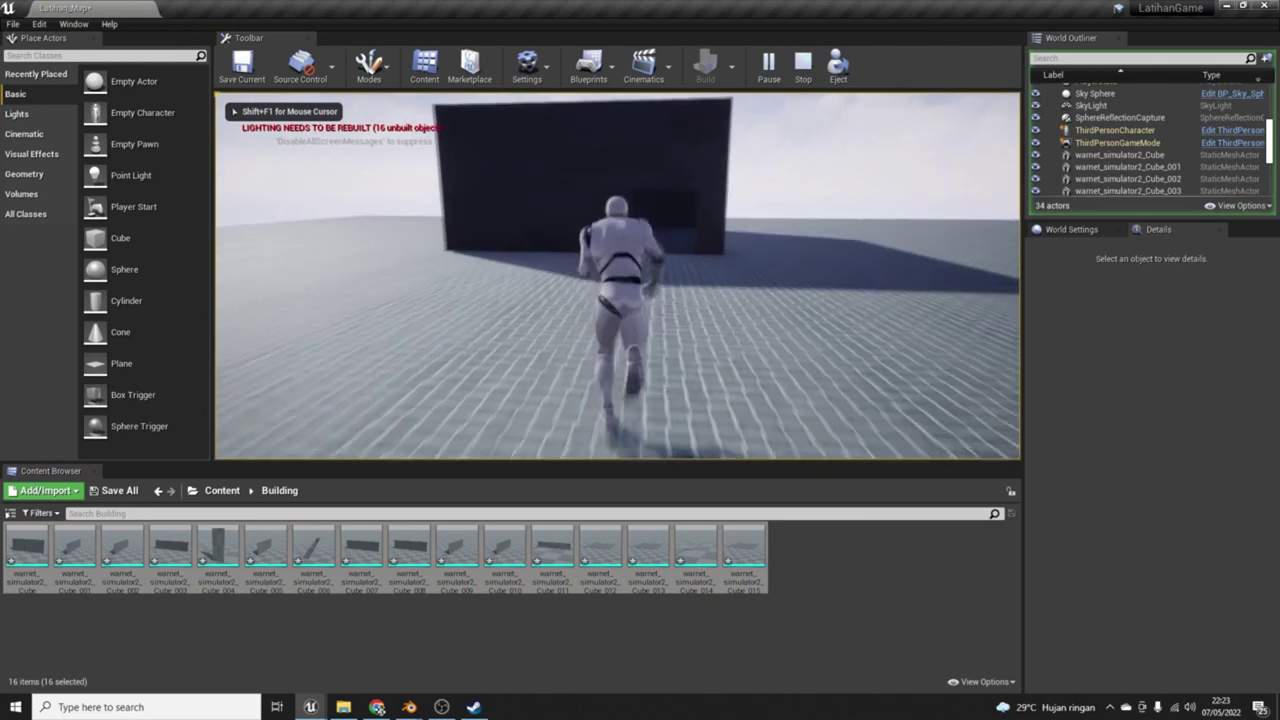
key("a")
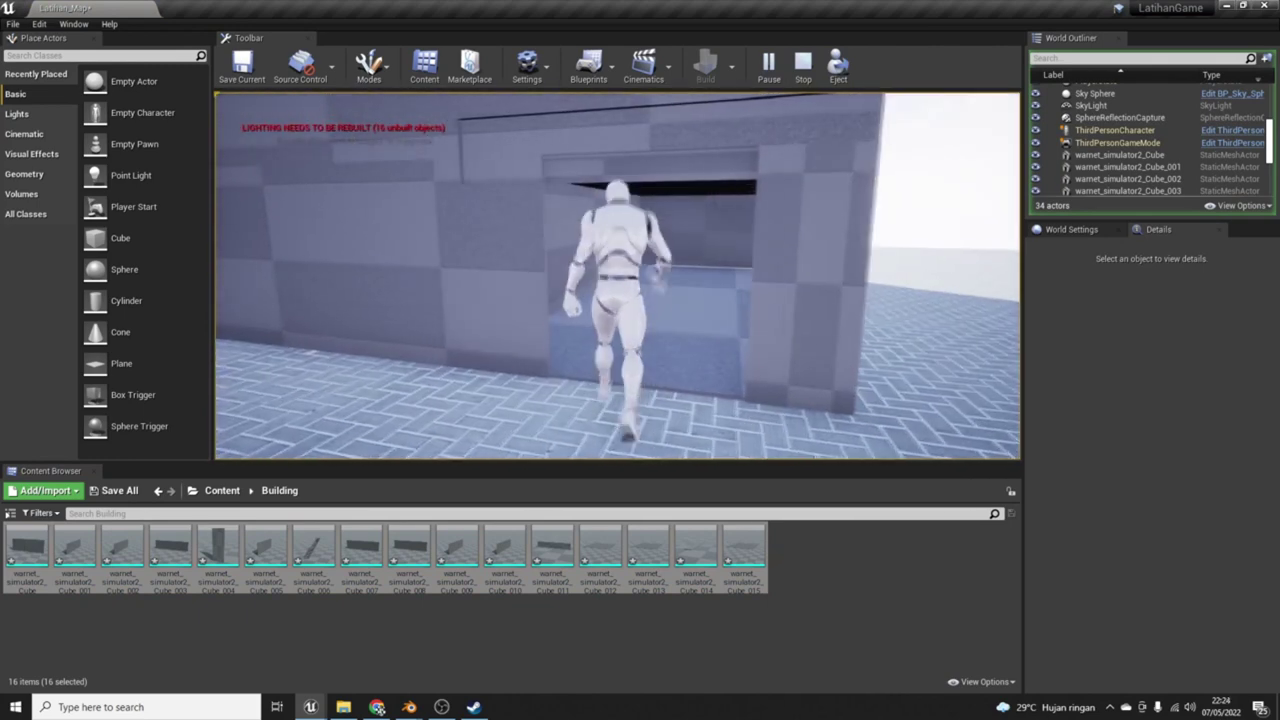
key("Escape")
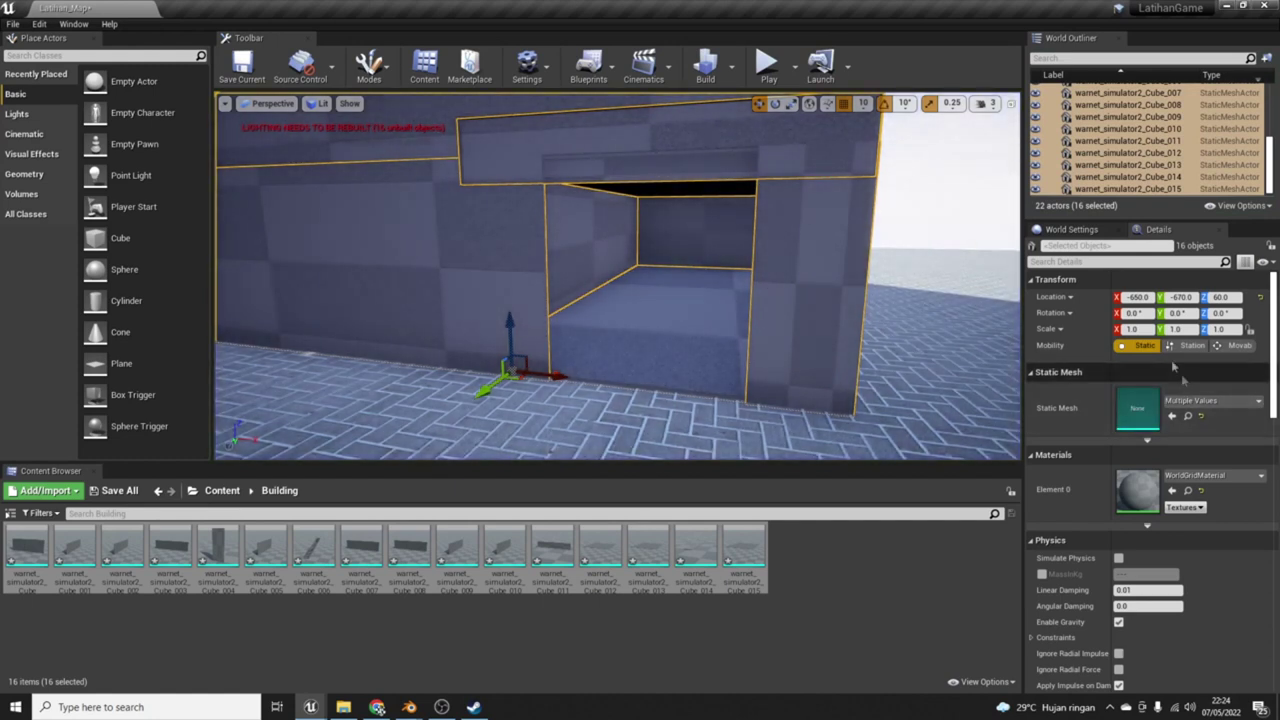
Step: Set Scale X, Y and Z of all 16 building pieces to 1.5
type(".5")
key("Tab")
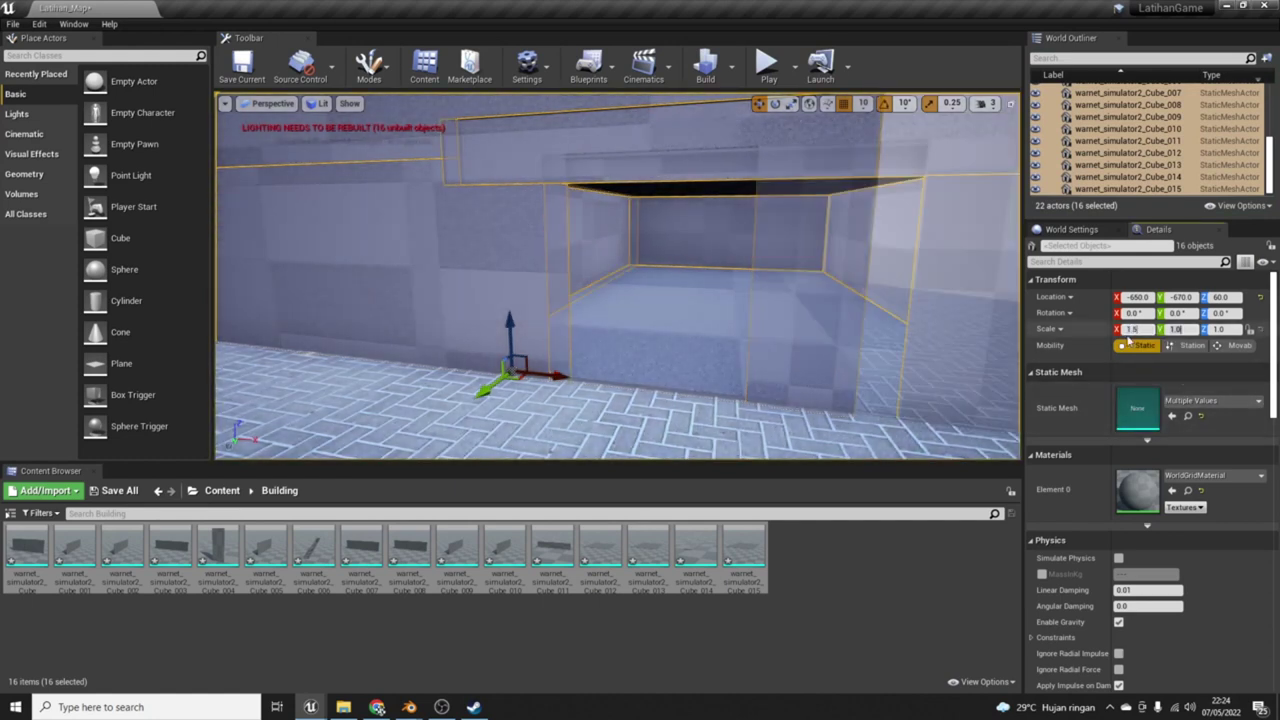
type(".5")
key("Tab")
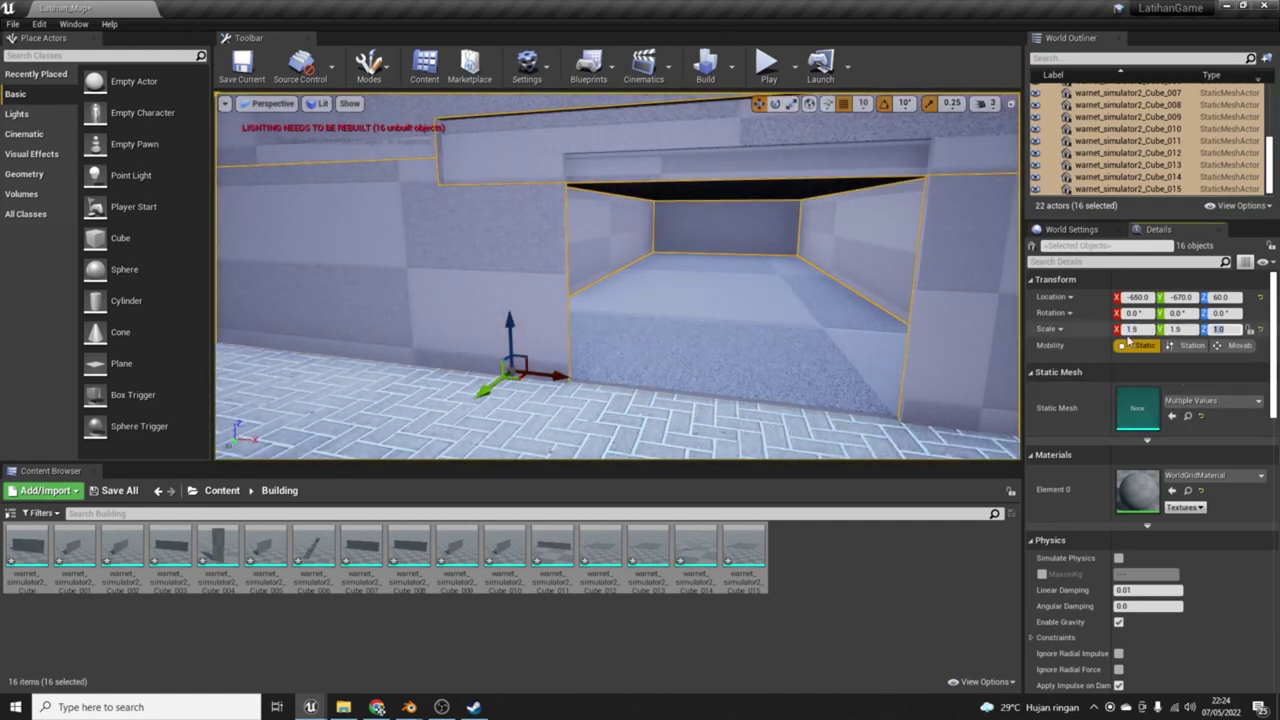
type("1.5")
key("Return")
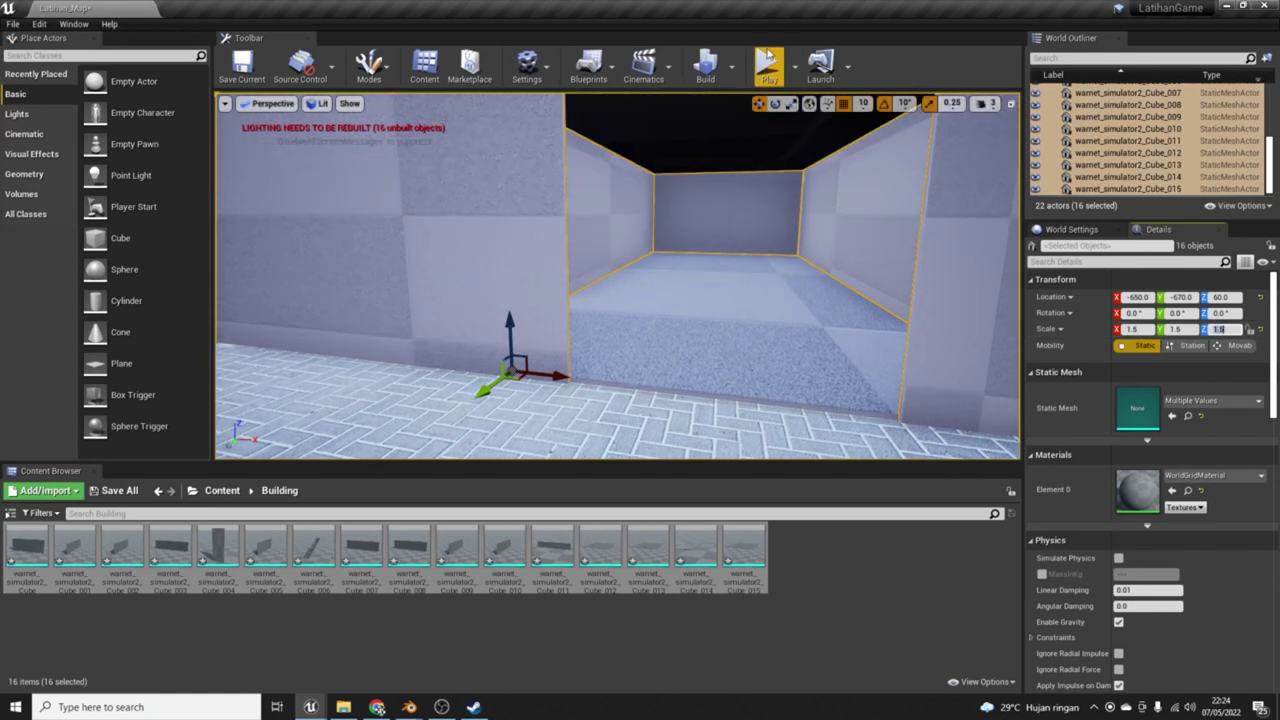
left_click(766, 66)
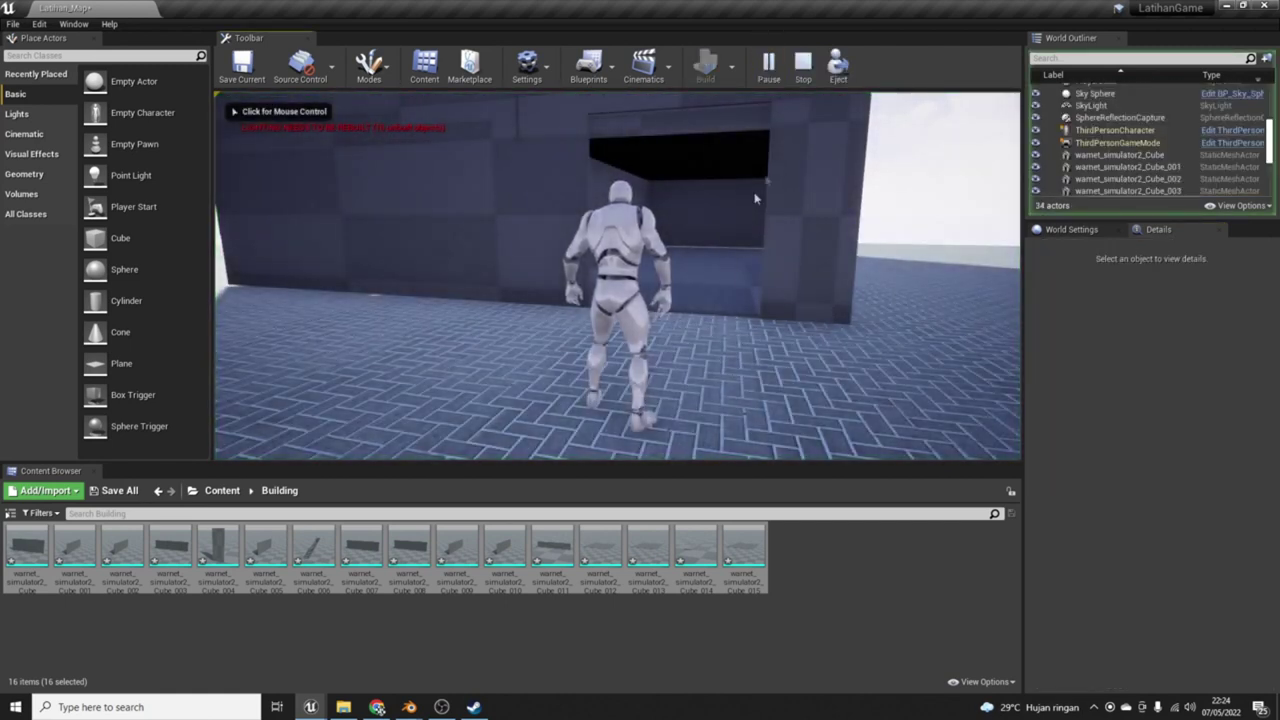
left_click(751, 200)
key("w")
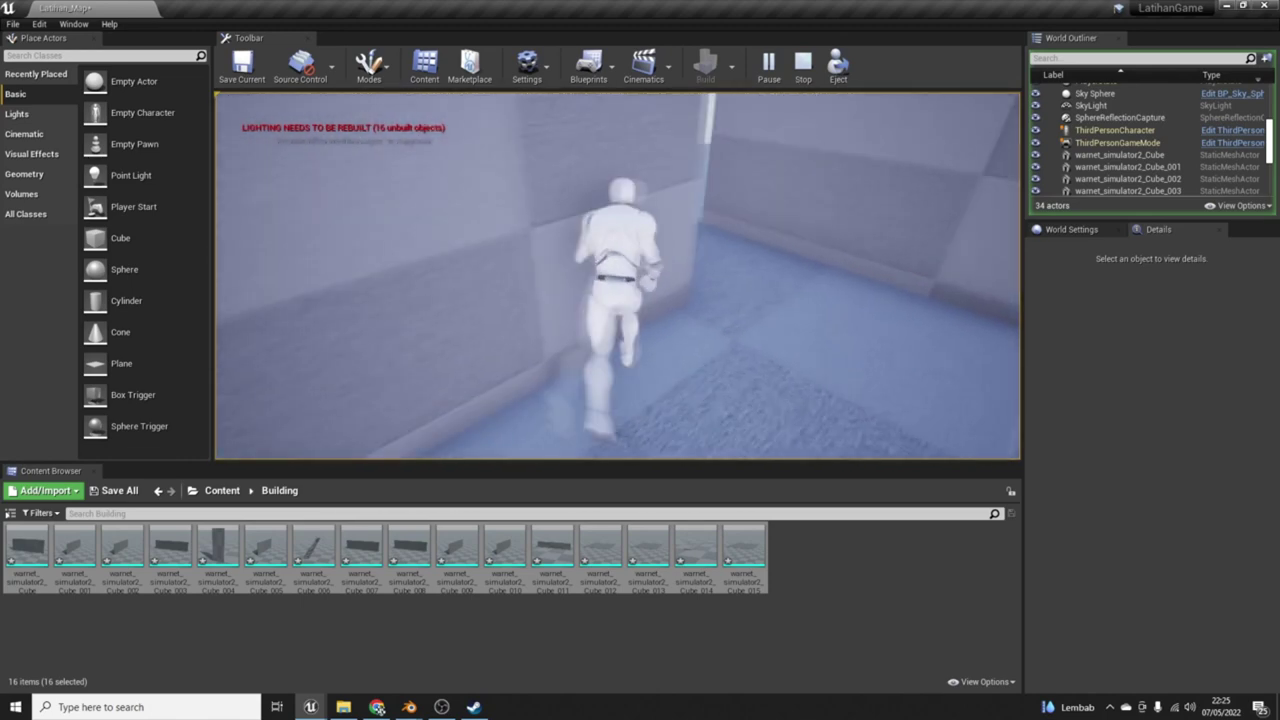
key("w")
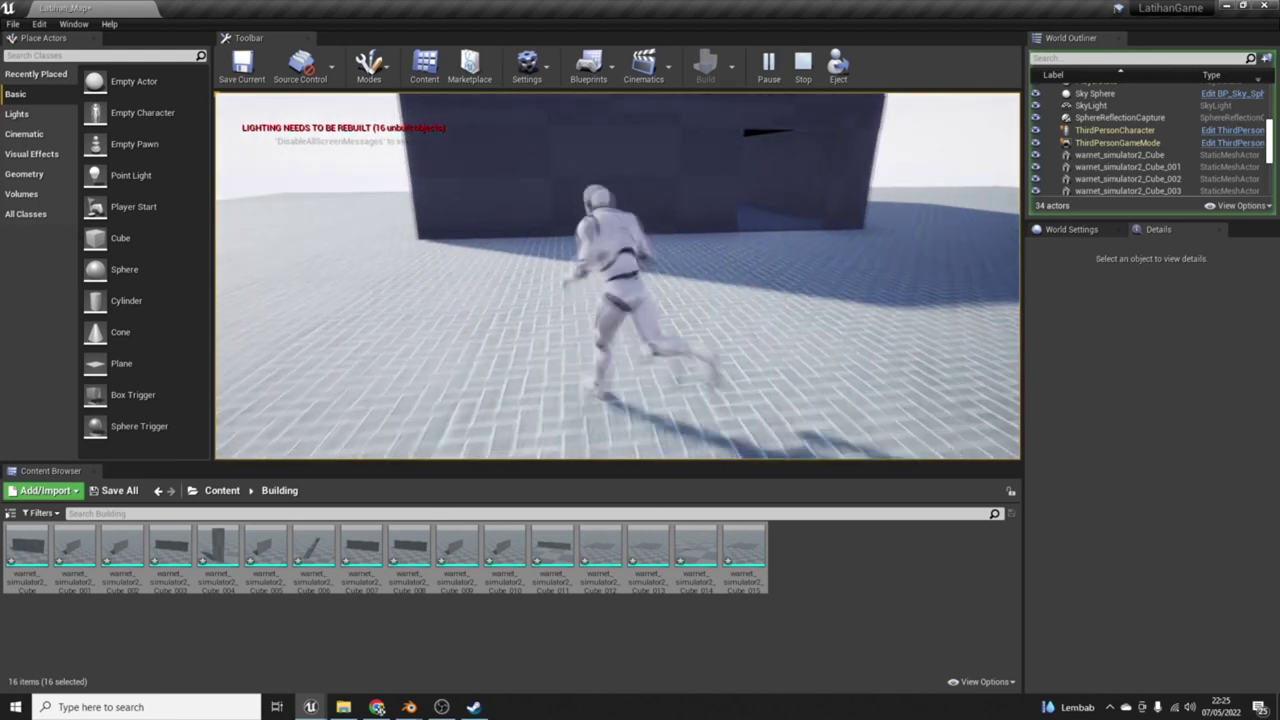
key("space")
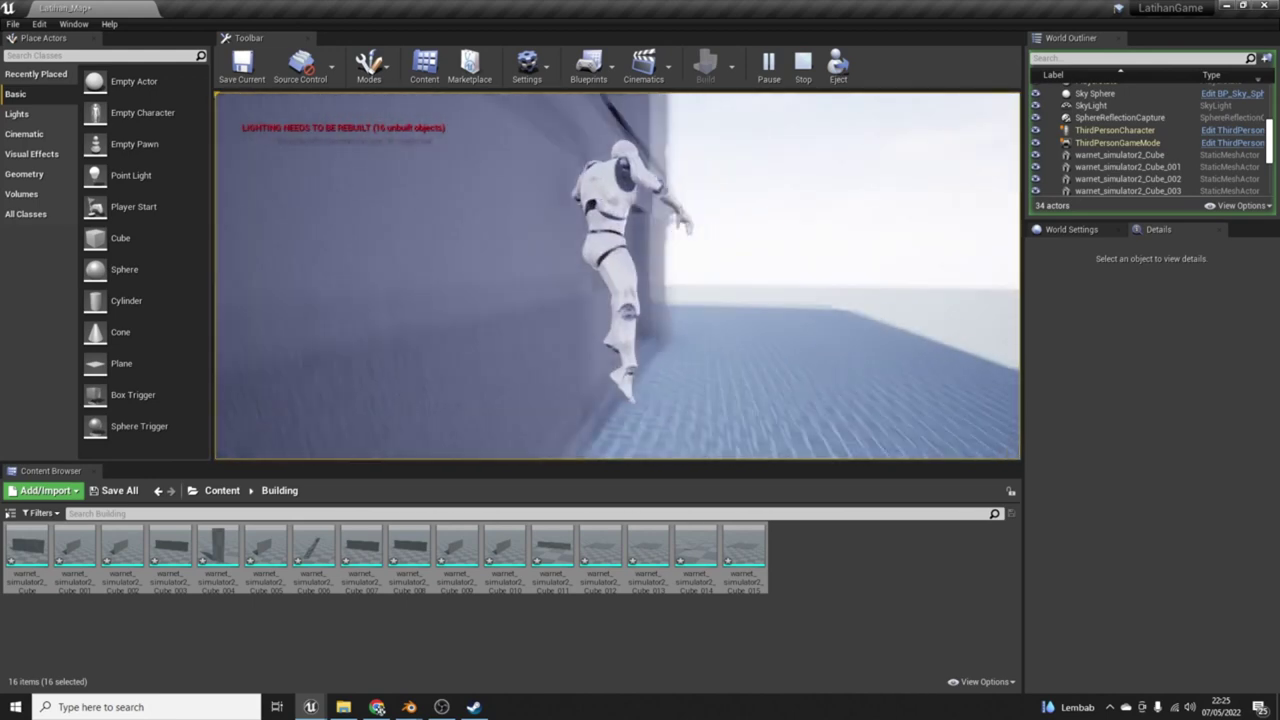
key("w")
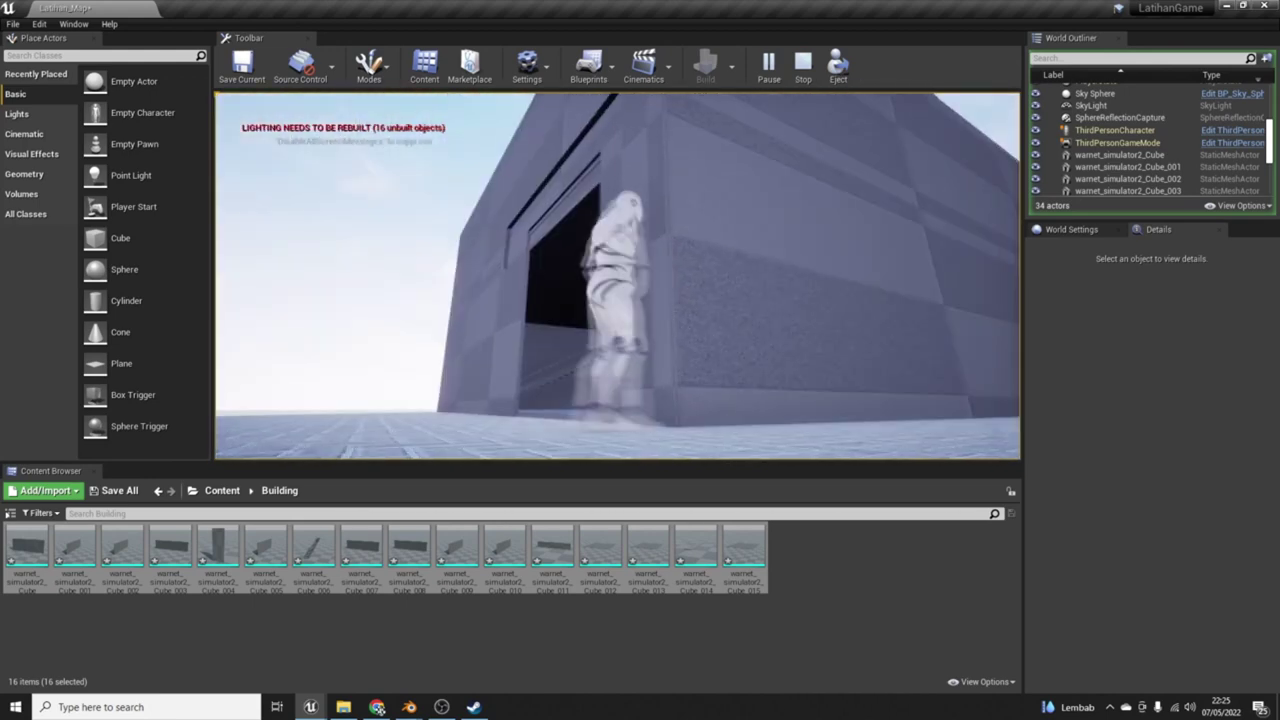
key("space")
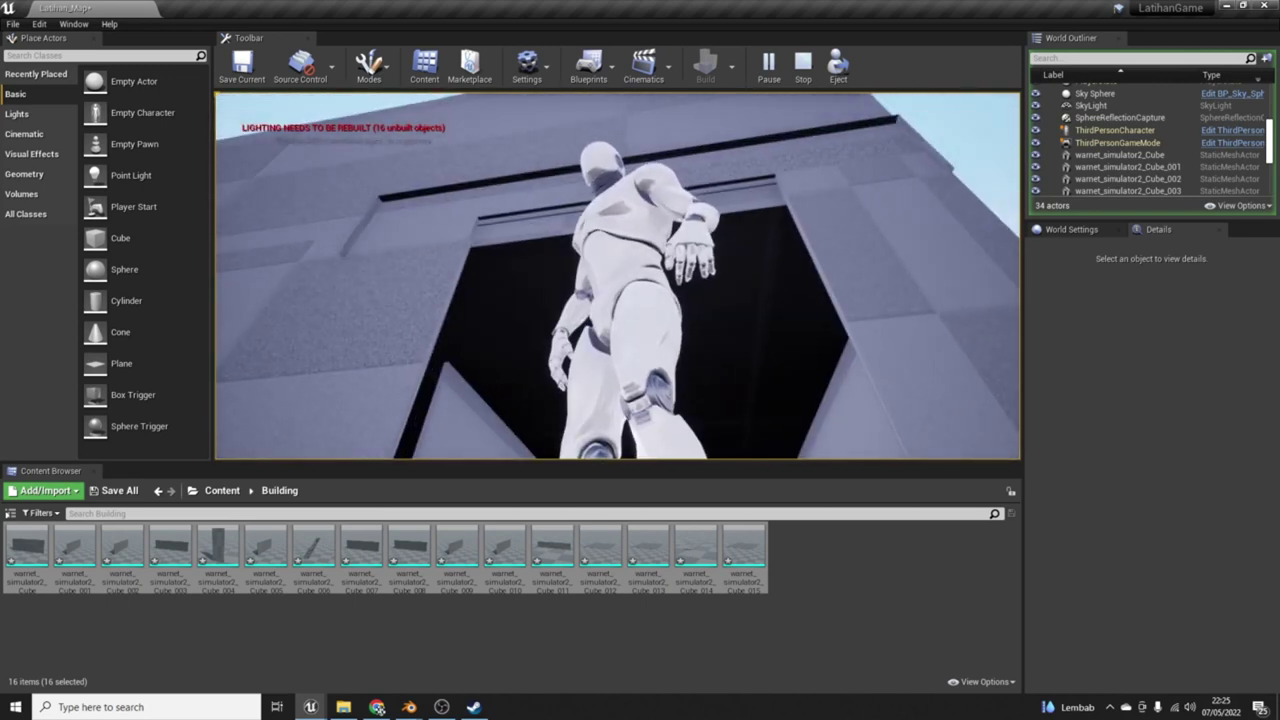
key("s")
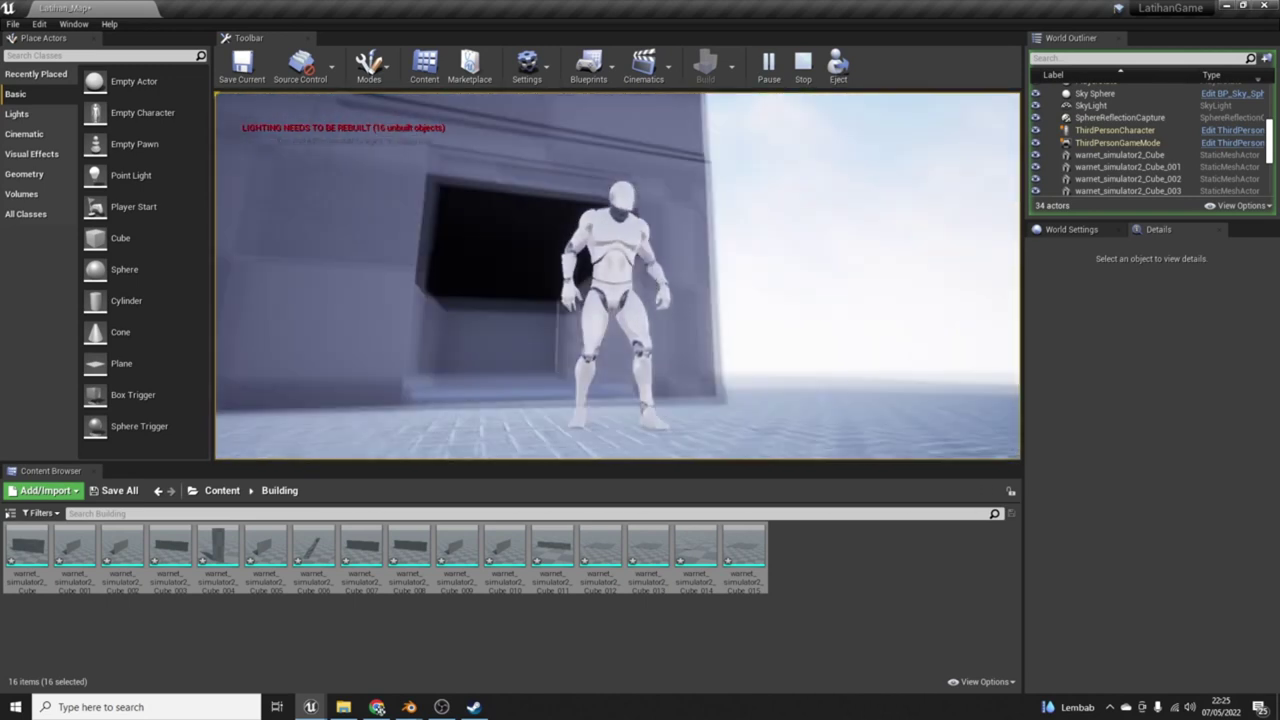
key("Escape")
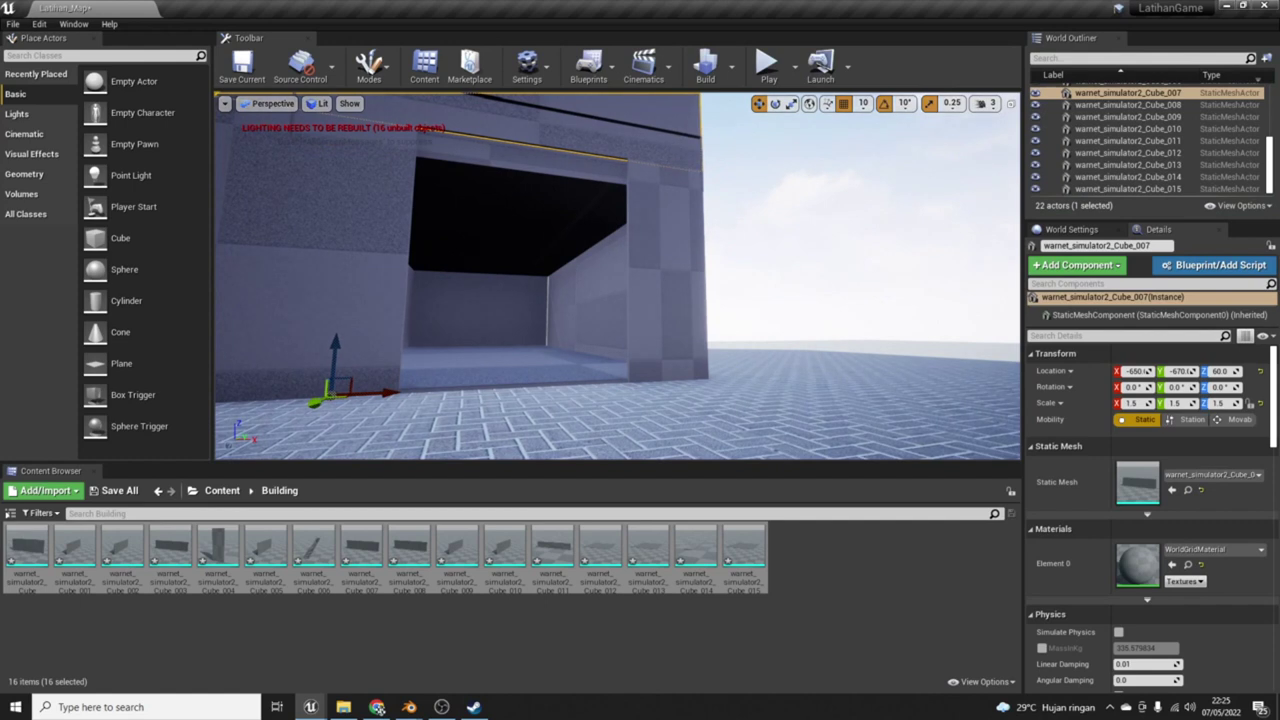
Step: Select the beam Cube_011 above the doorway and move it outward to Y -640
left_click(600, 175)
key("f")
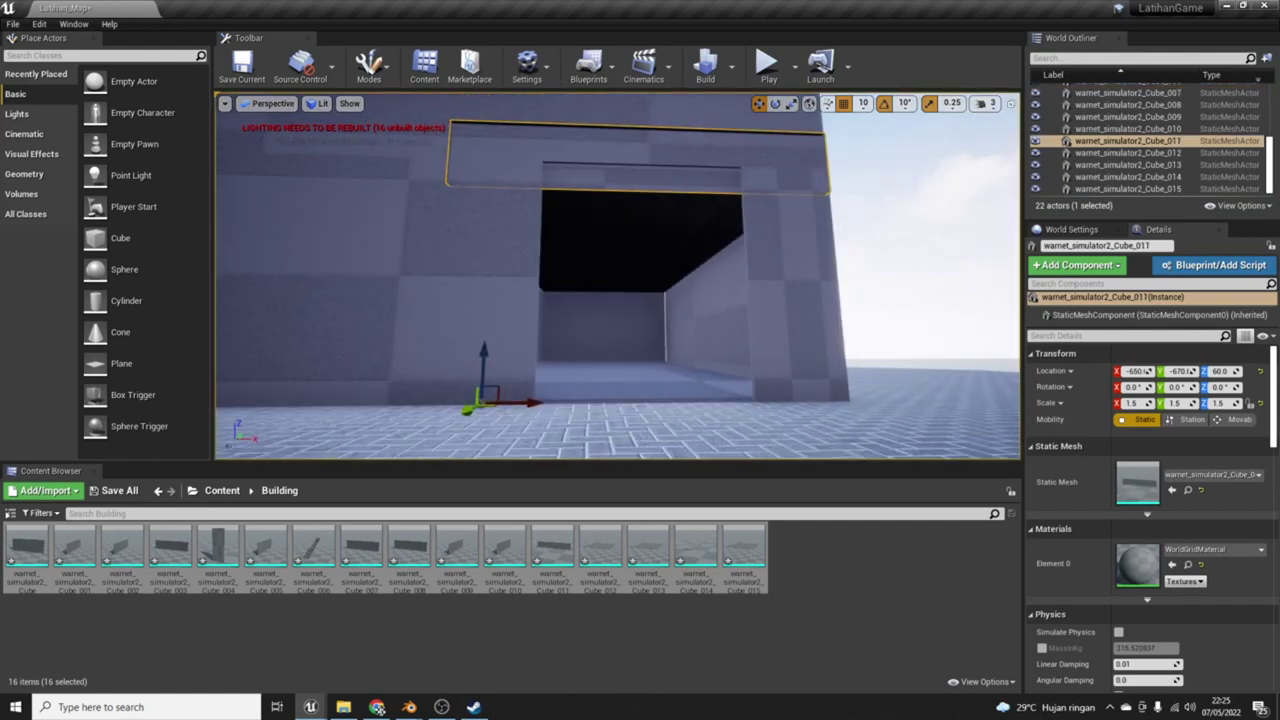
mouse_move(467, 412)
left_mouse_down()
mouse_move(457, 422)
mouse_move(476, 420)
left_mouse_up()
mouse_move(650, 352)
left_mouse_down("alt")
mouse_move(700, 420)
mouse_move(690, 360)
left_mouse_up("alt")
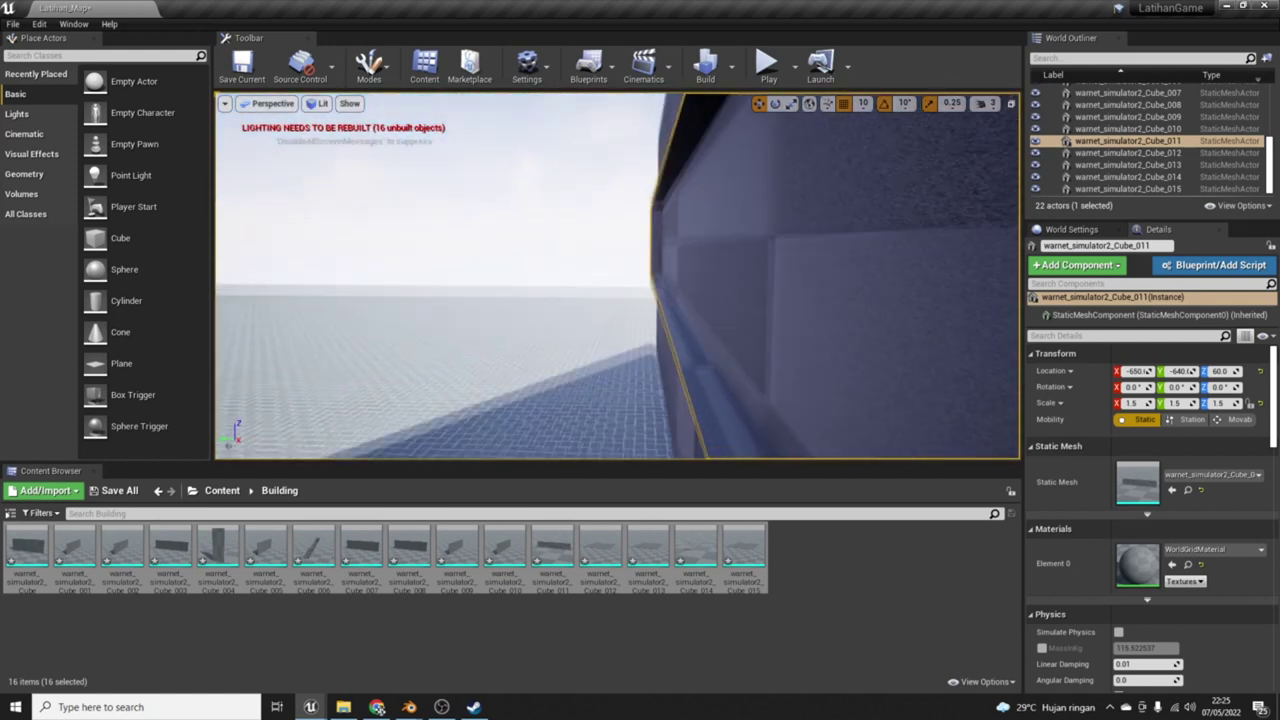
mouse_move(690, 360)
left_mouse_down("alt")
mouse_move(650, 300)
mouse_move(443, 443)
left_mouse_up("alt")
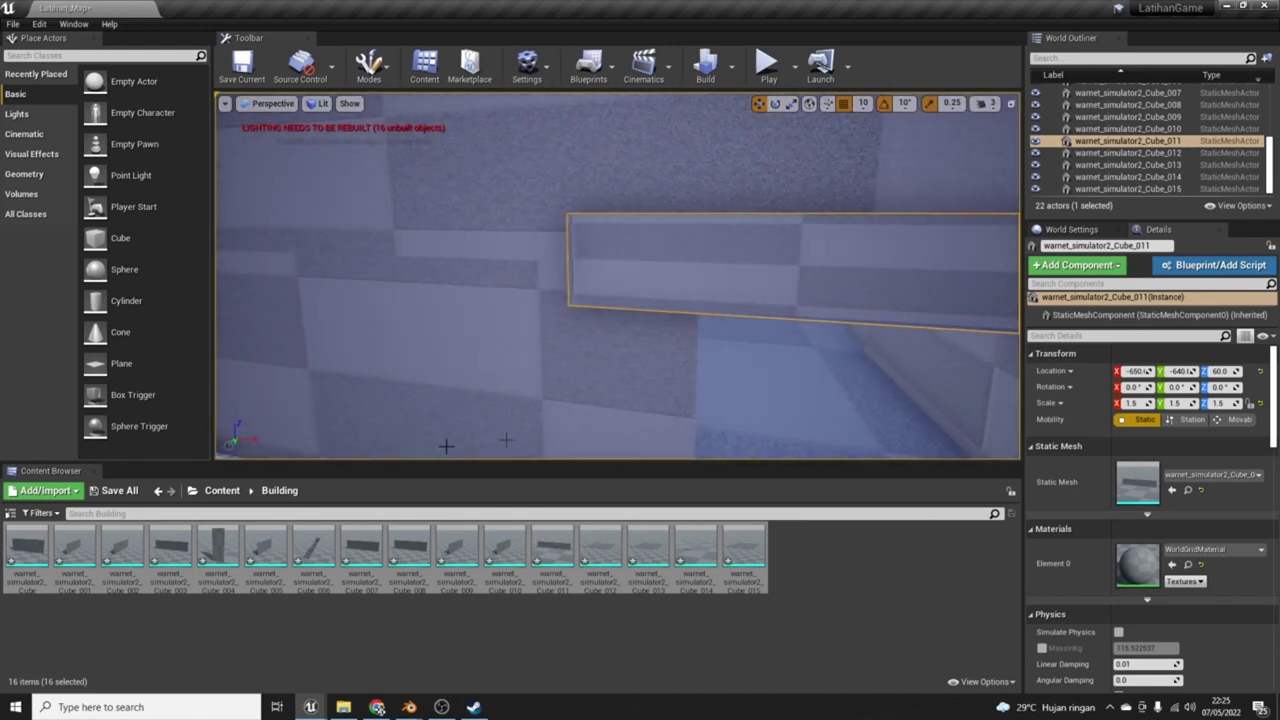
Step: Apply NewMaterial1 from the Content > Tekstur folder to the beam above the doorway
left_click(222, 490)
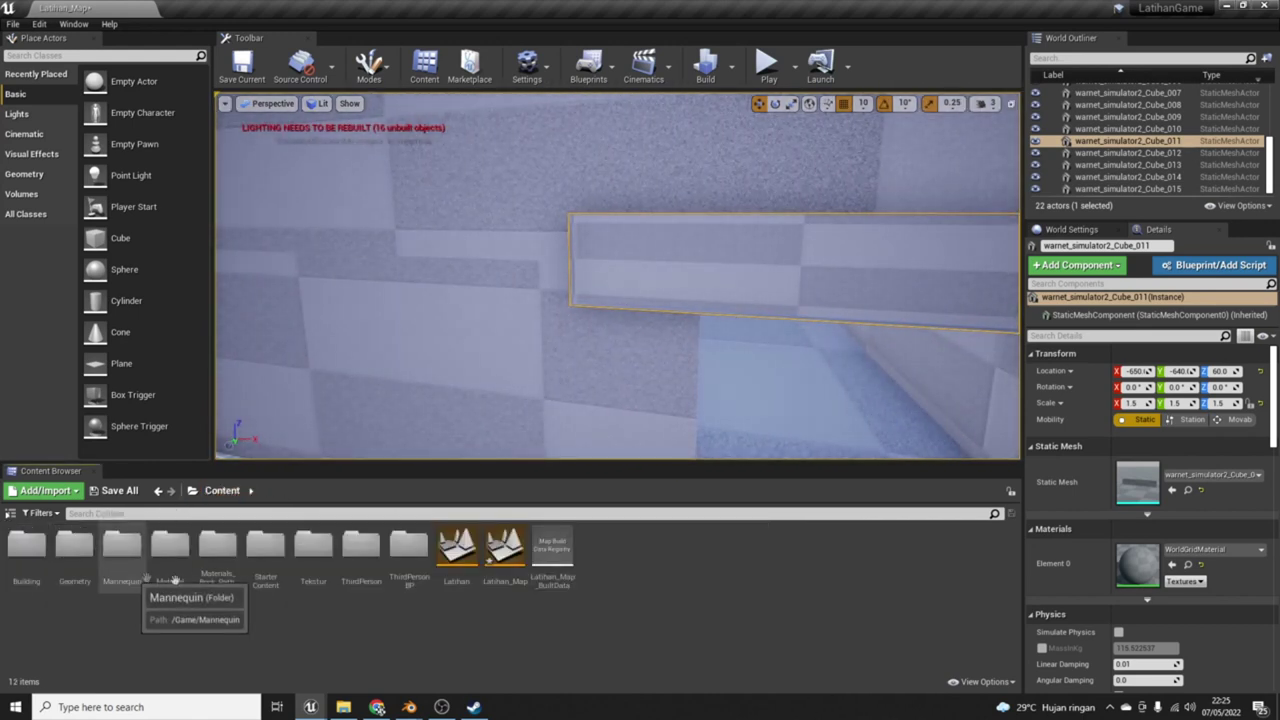
left_click(307, 568)
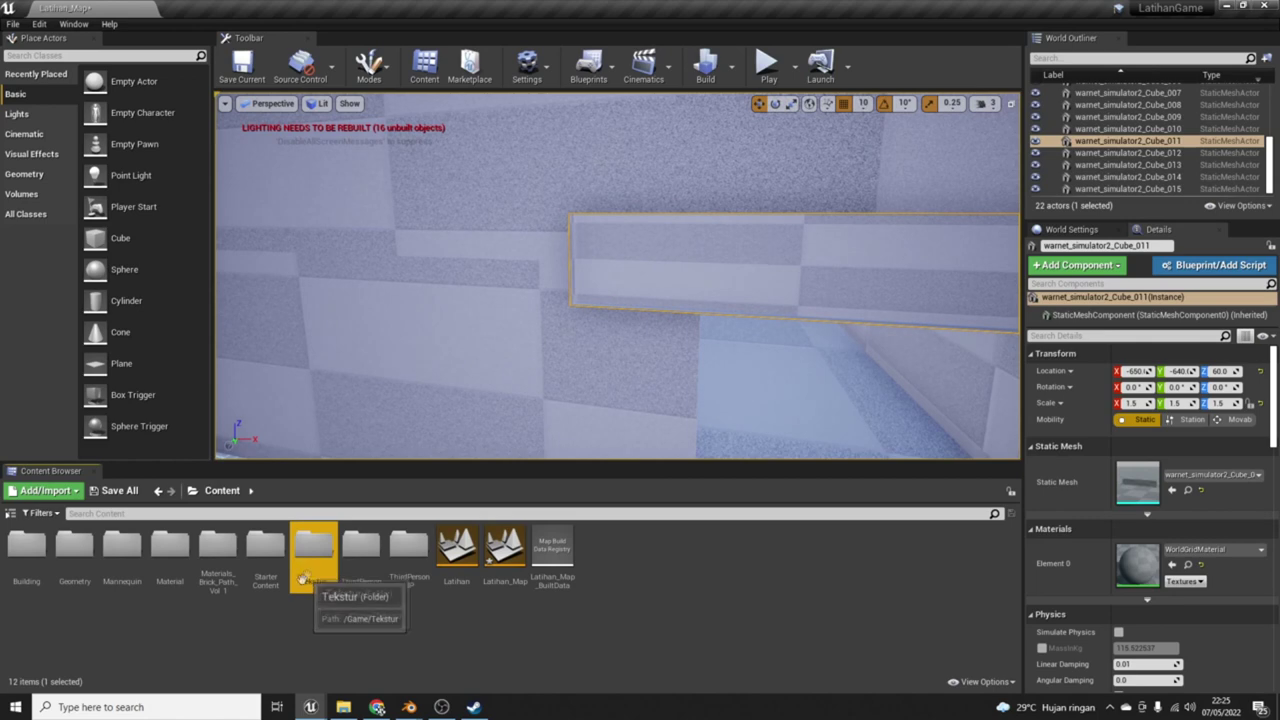
double_click(307, 568)
left_click_drag(218, 552, 564, 312)
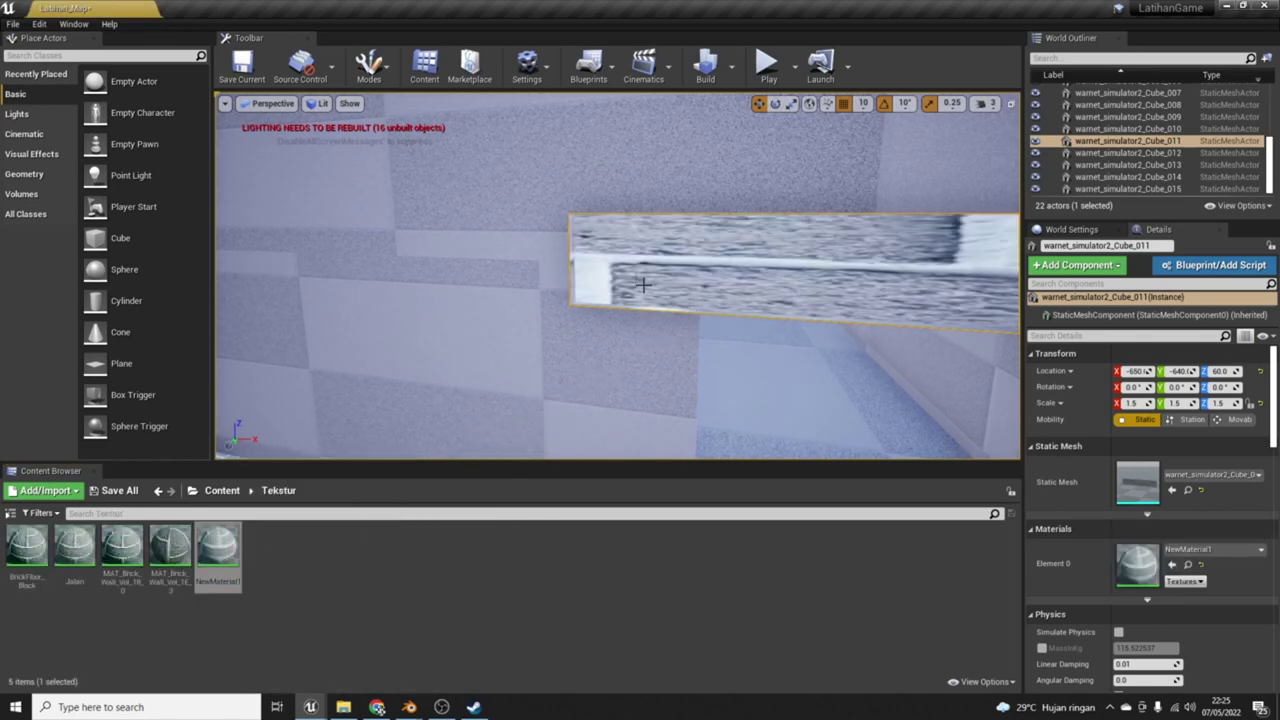
left_click_drag(646, 277, 500, 300, "alt")
mouse_move(618, 276)
left_mouse_down("alt")
mouse_move(560, 280)
mouse_move(650, 280)
mouse_move(731, 318)
left_mouse_up("alt")
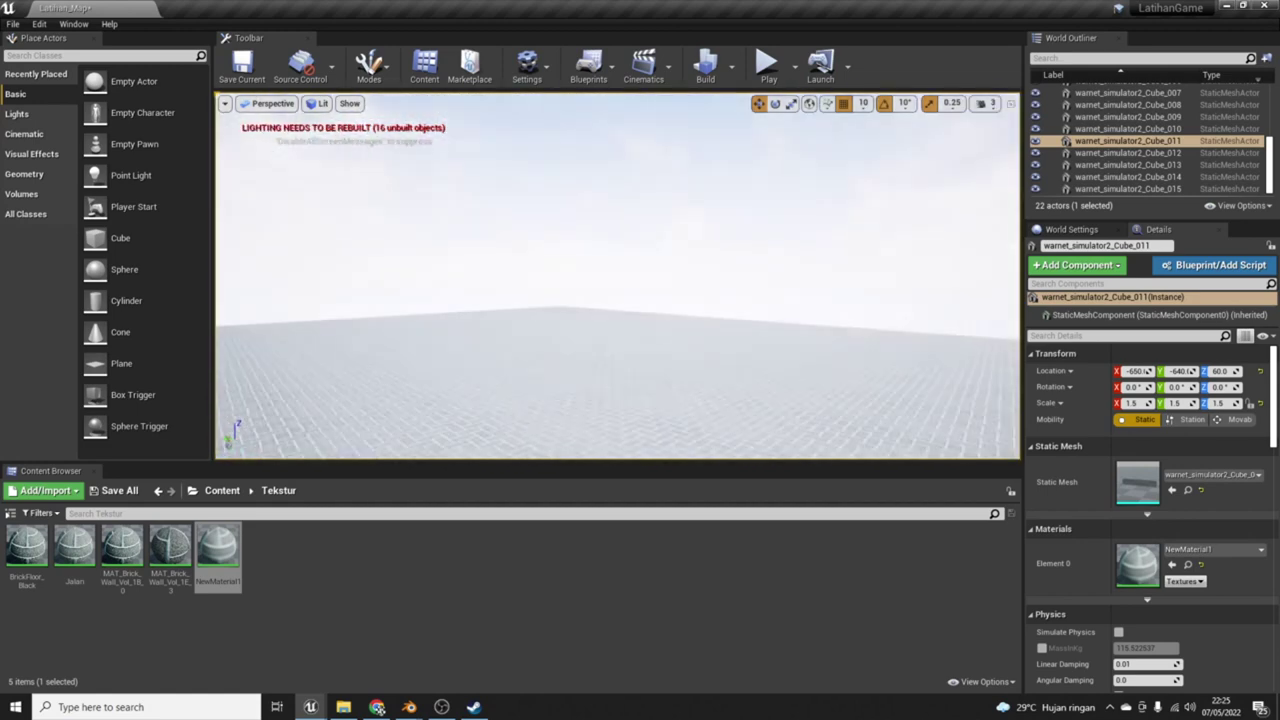
left_click_drag(731, 318, 731, 250, "alt")
key("f")
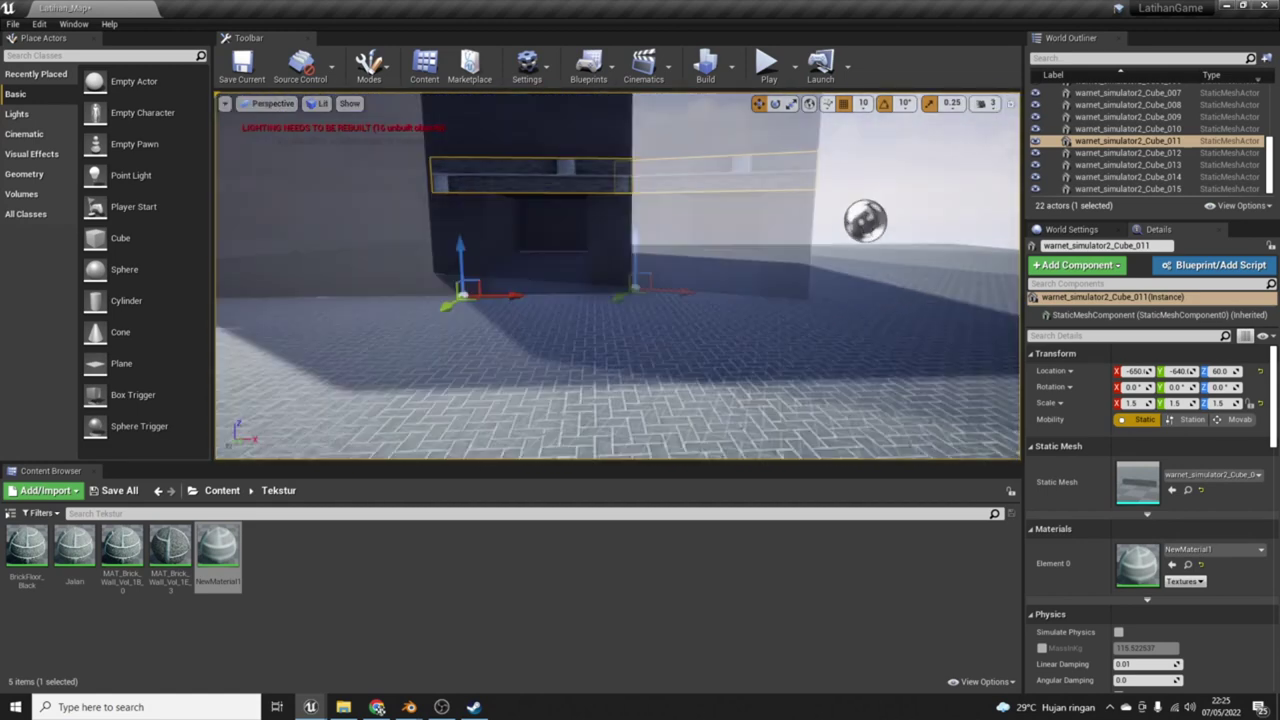
scroll(617, 276, "up", 5)
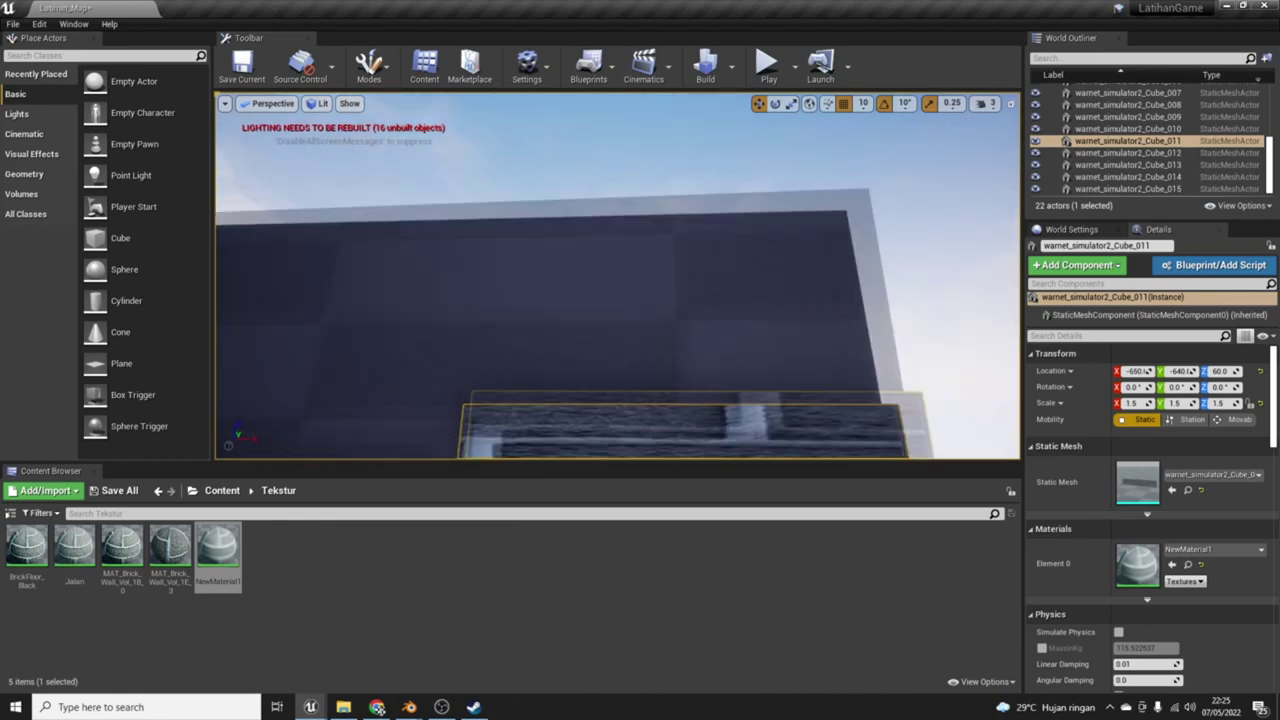
left_click(766, 66)
key("w")
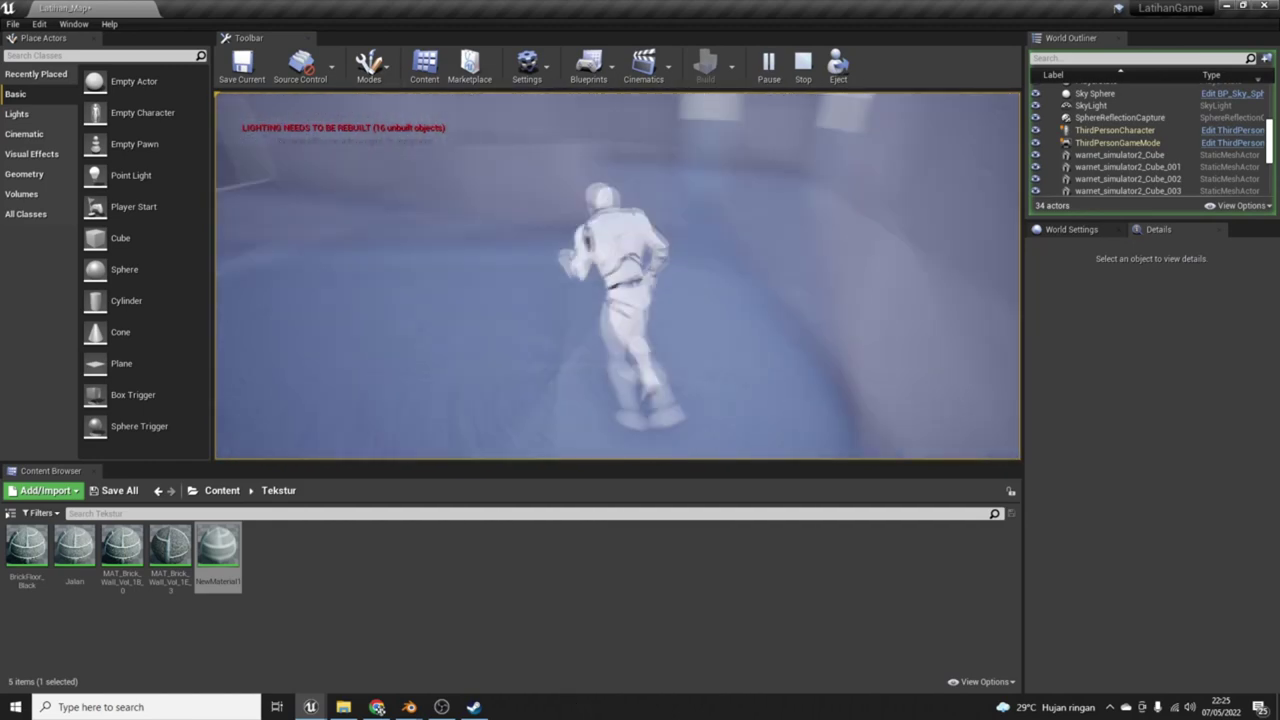
key("Escape")
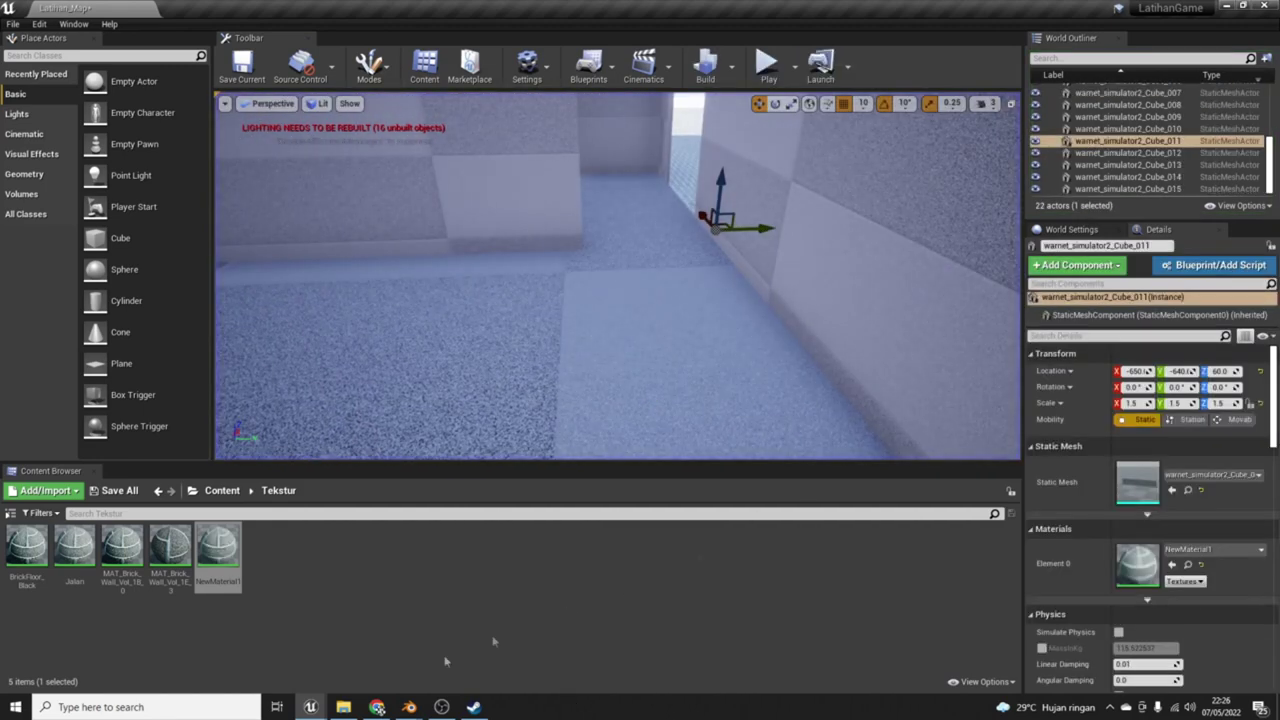